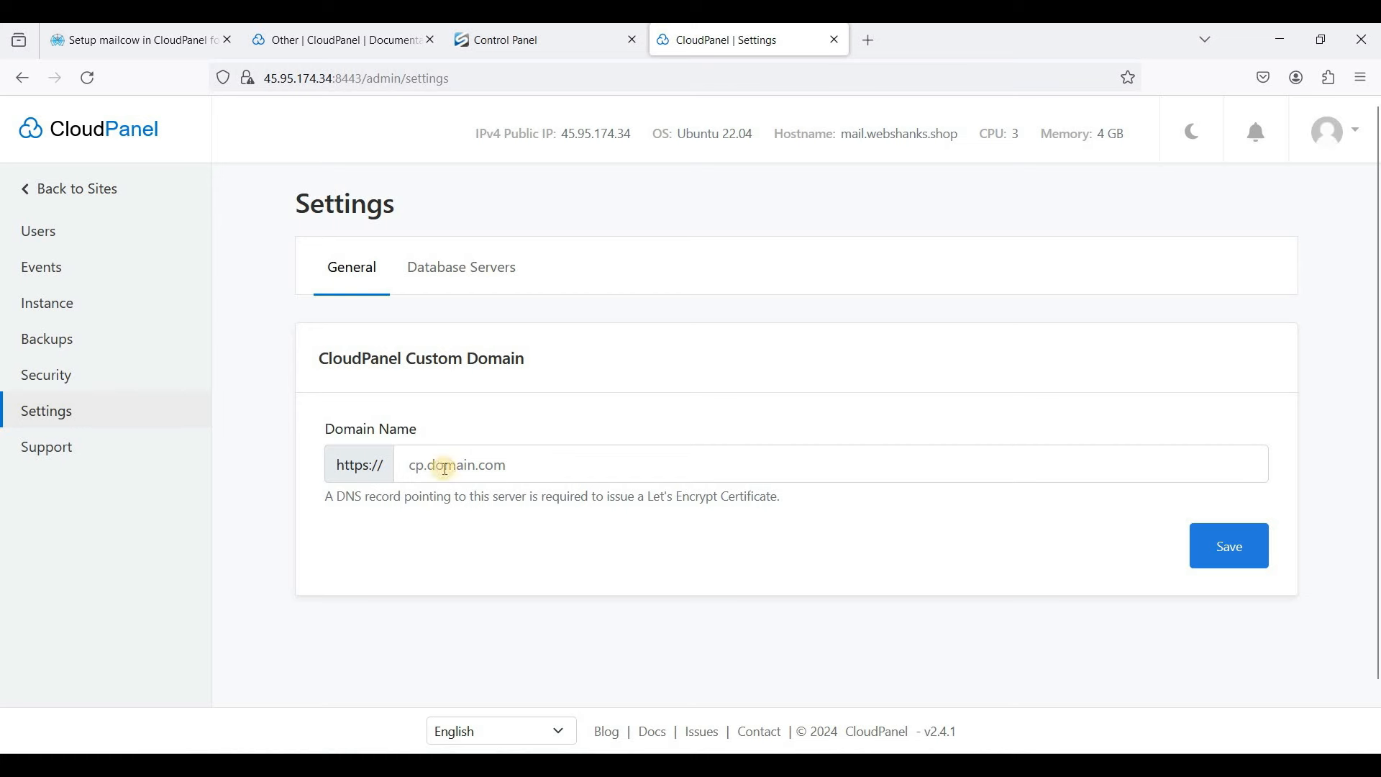
- Enter cp.webshanks.shop as CloudPanel's custom domain name in General settings and save
left_click(543, 455)
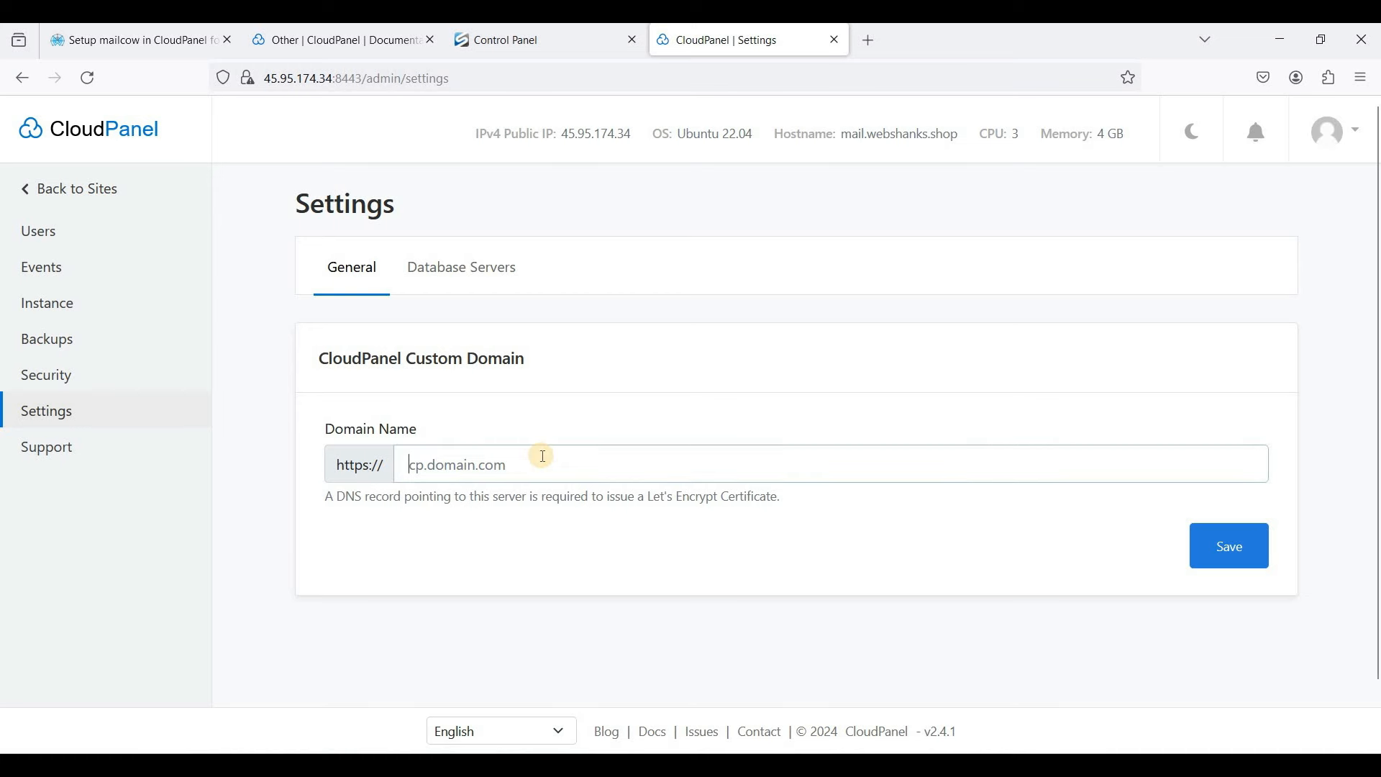
type("cp")
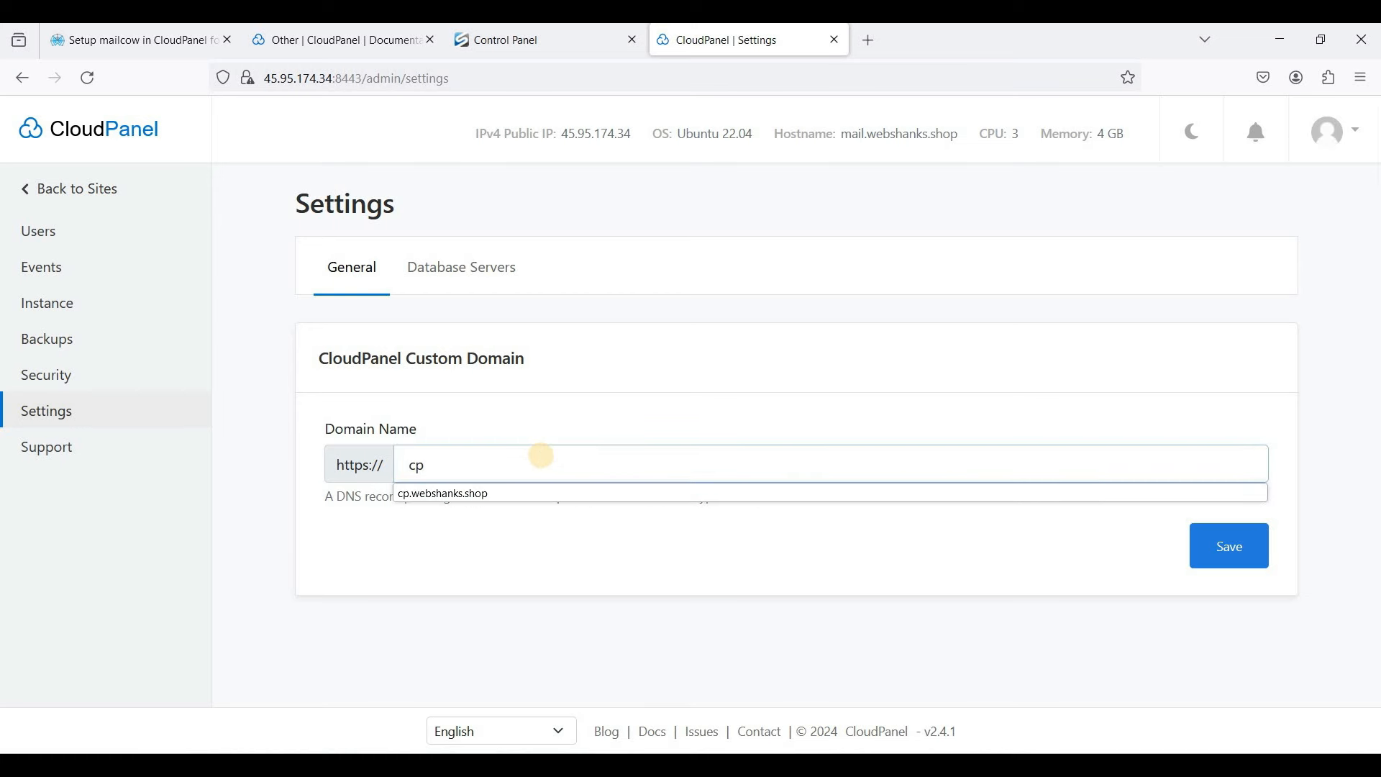
key("Down")
key("Return")
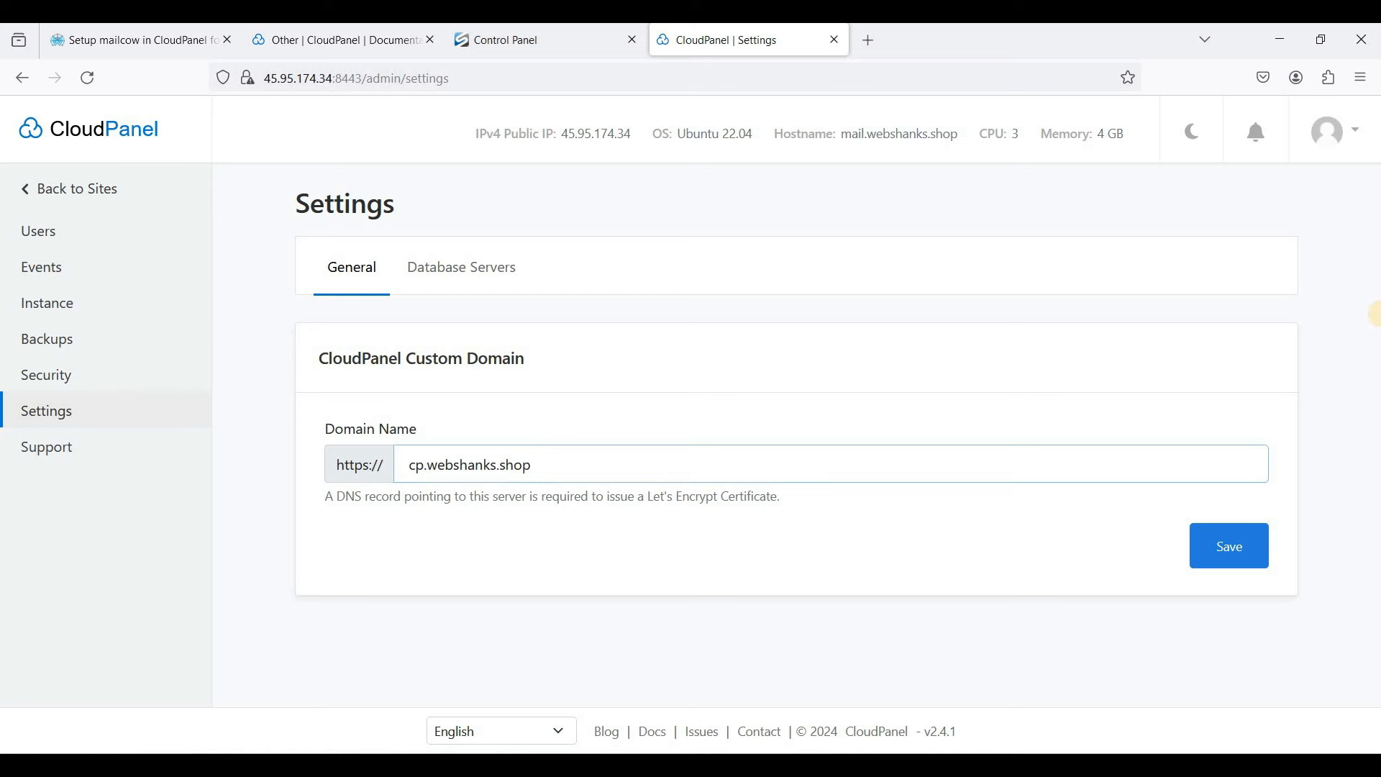
left_click(1259, 564)
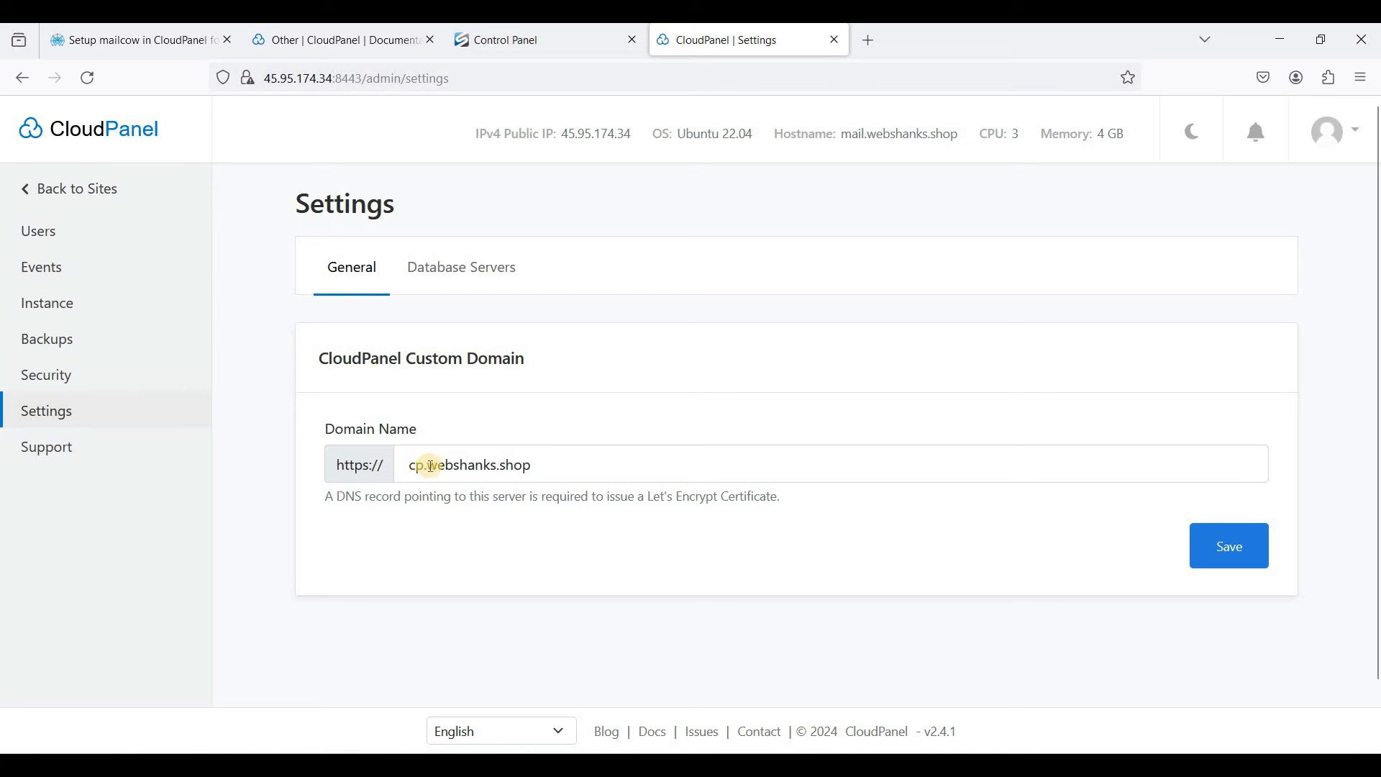
- Switch webshanks.shop's Namecheap nameservers to Custom DNS, leaving both nameserver entries empty
left_click(879, 54)
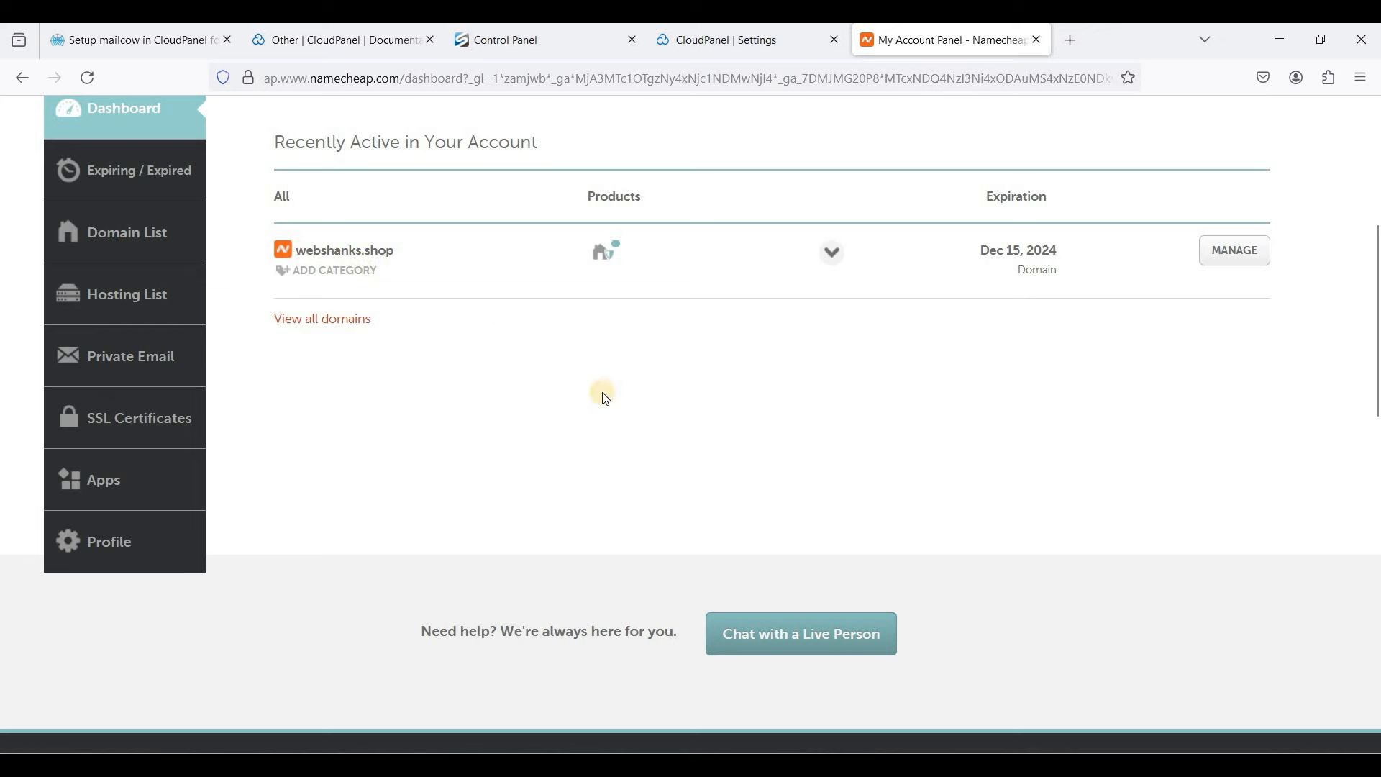
left_click(1234, 250)
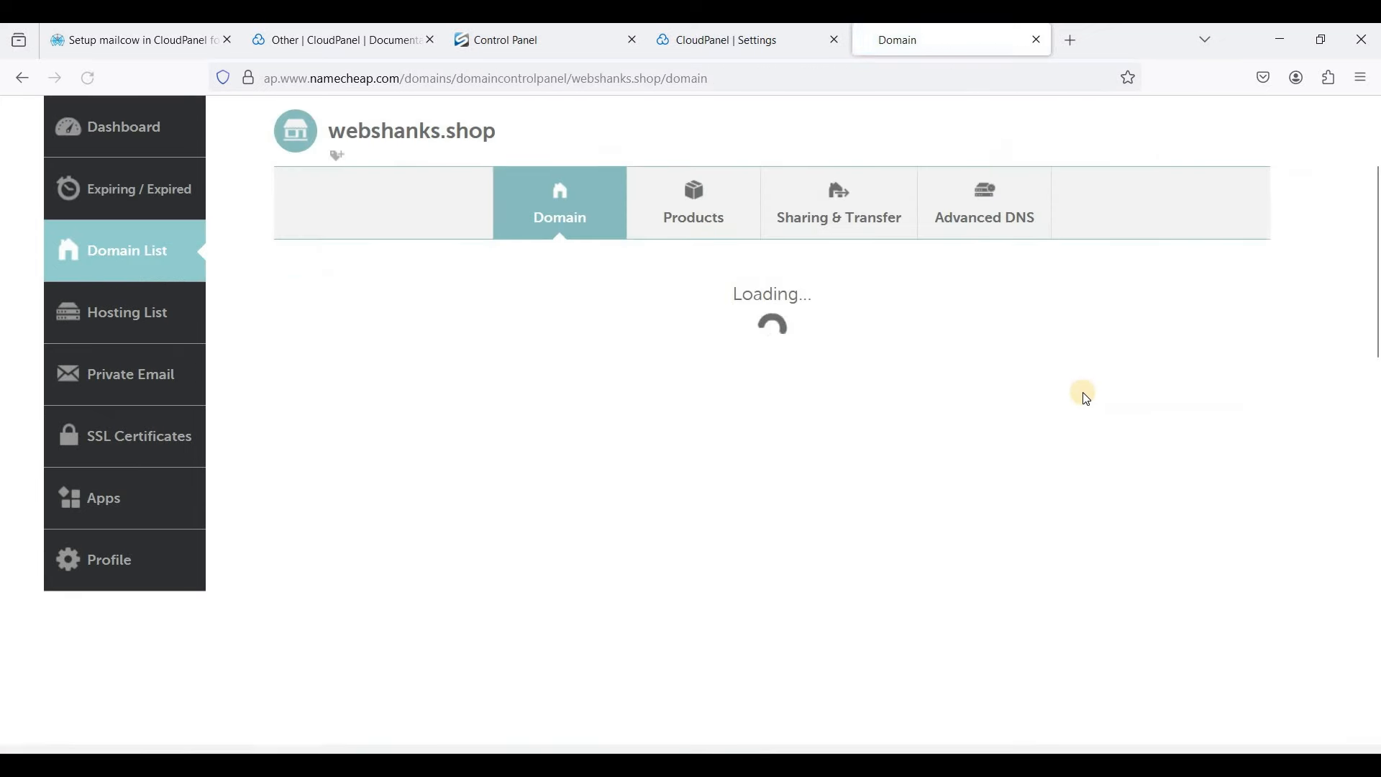
scroll(935, 410, "down", 2)
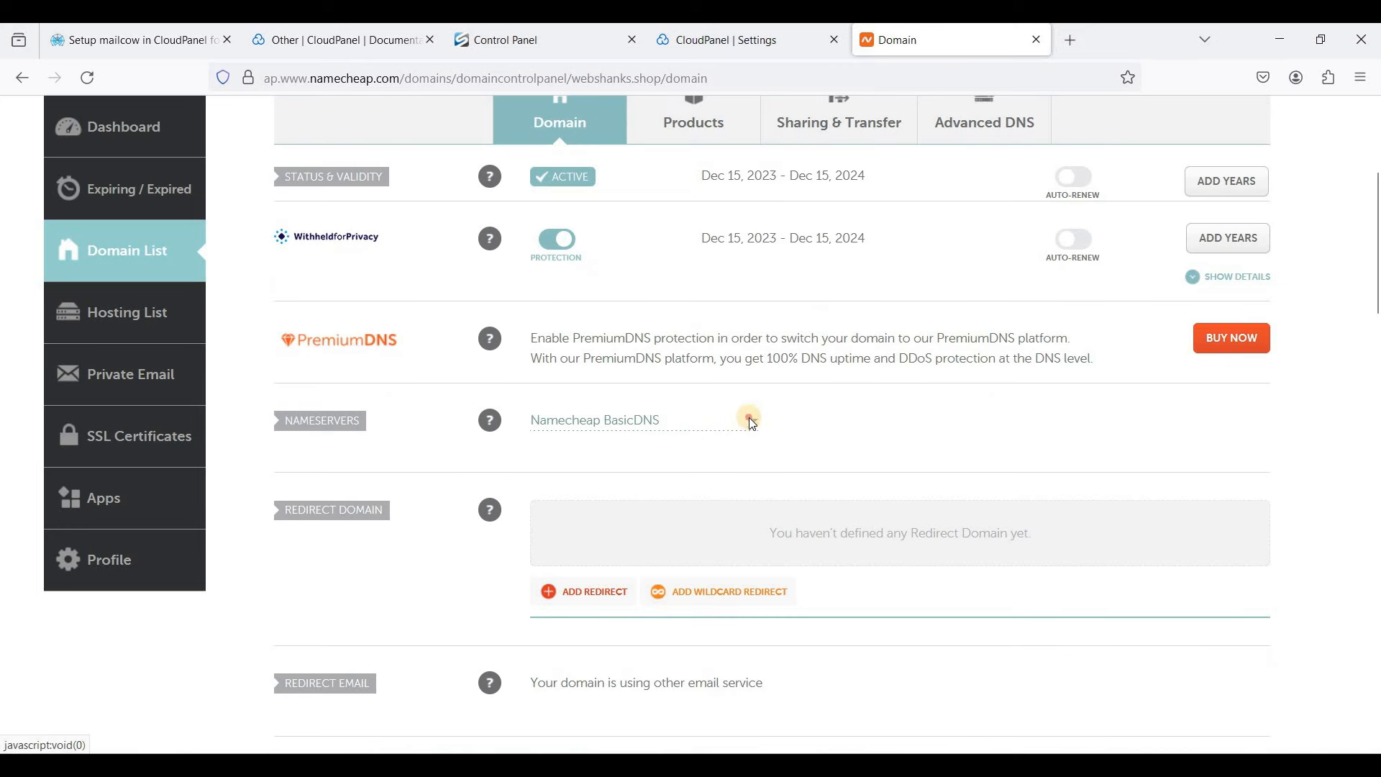
left_click(752, 423)
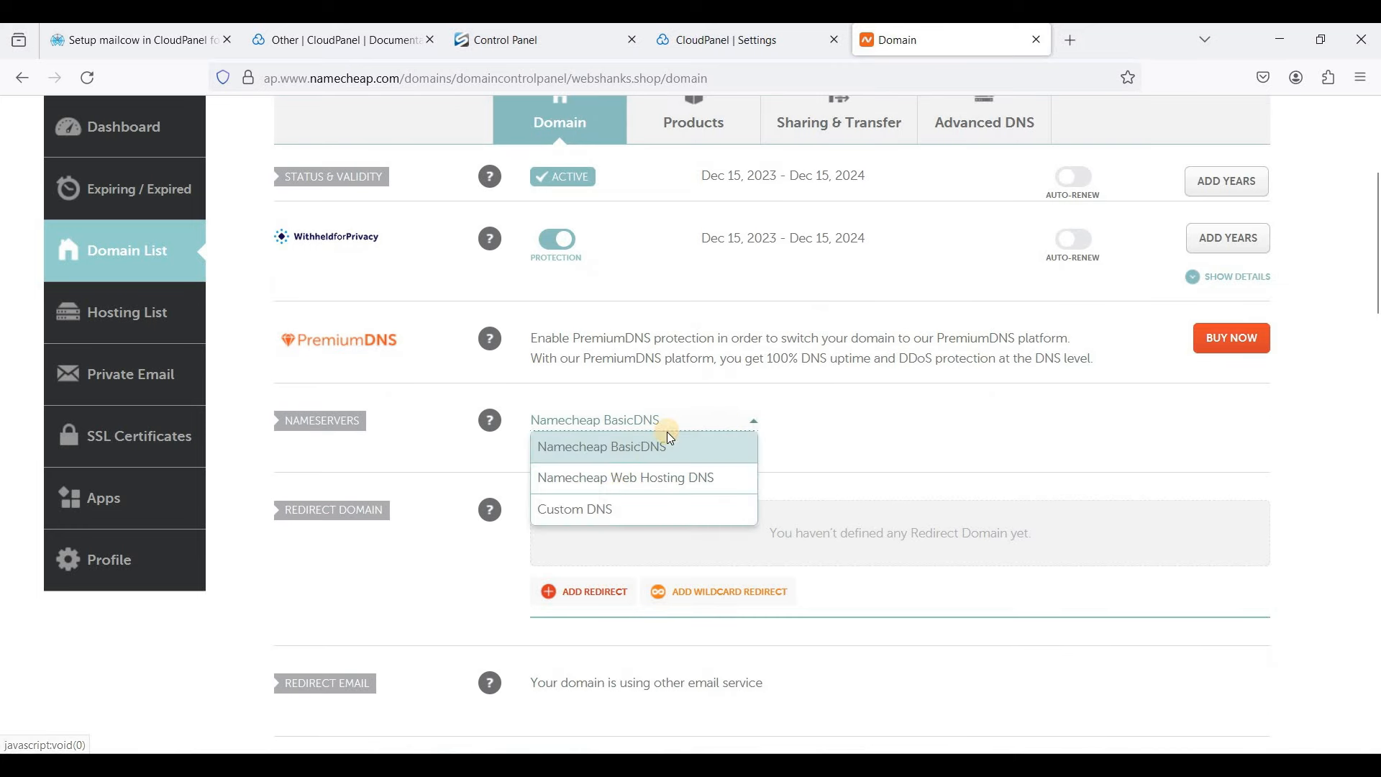
left_click(614, 515)
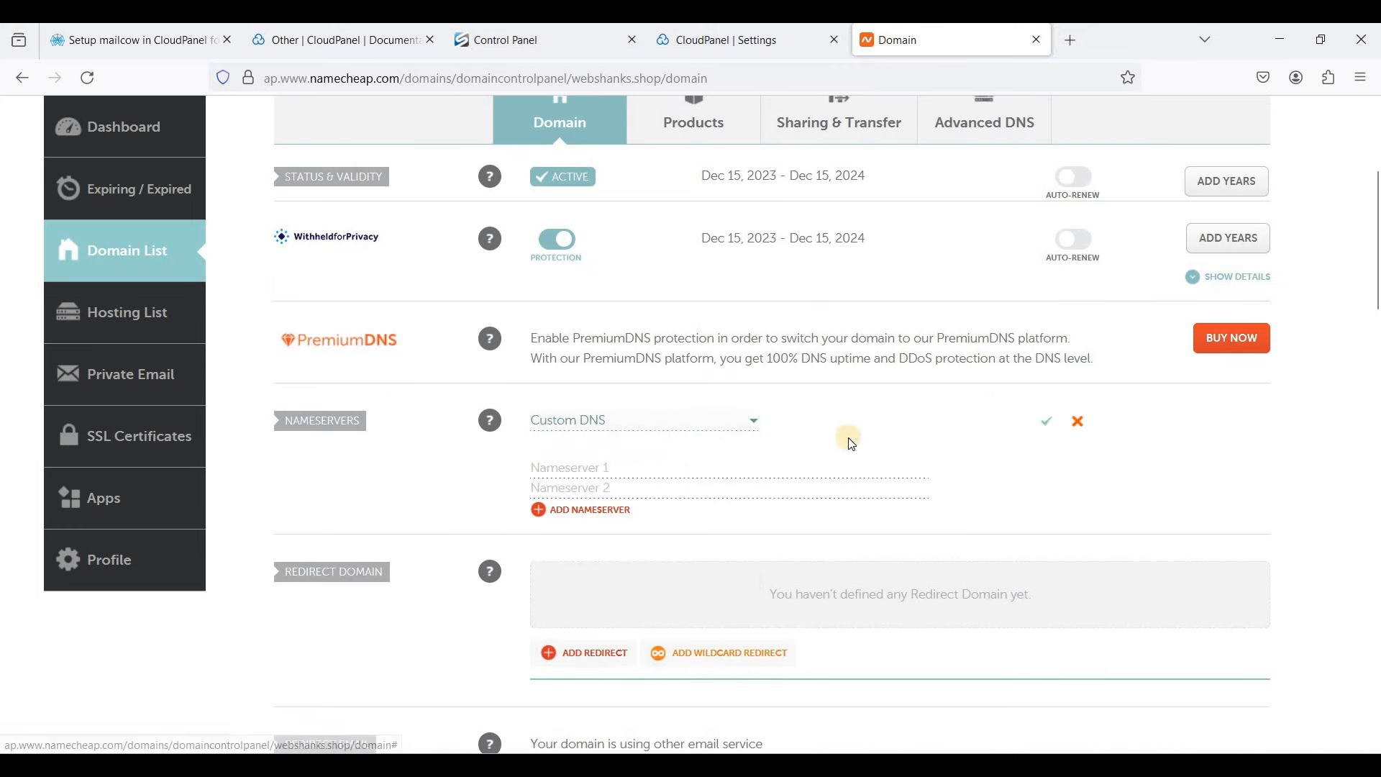
left_click(620, 469)
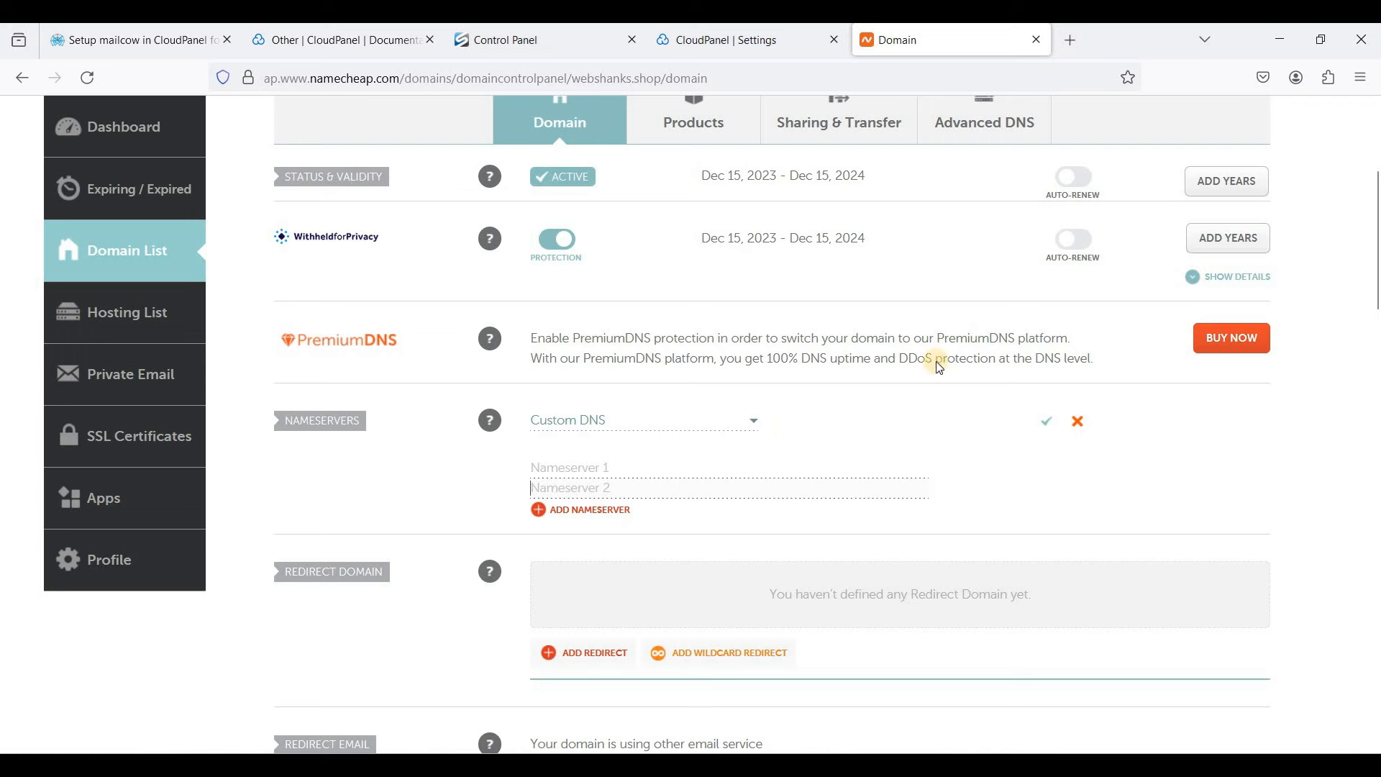
left_click(1073, 52)
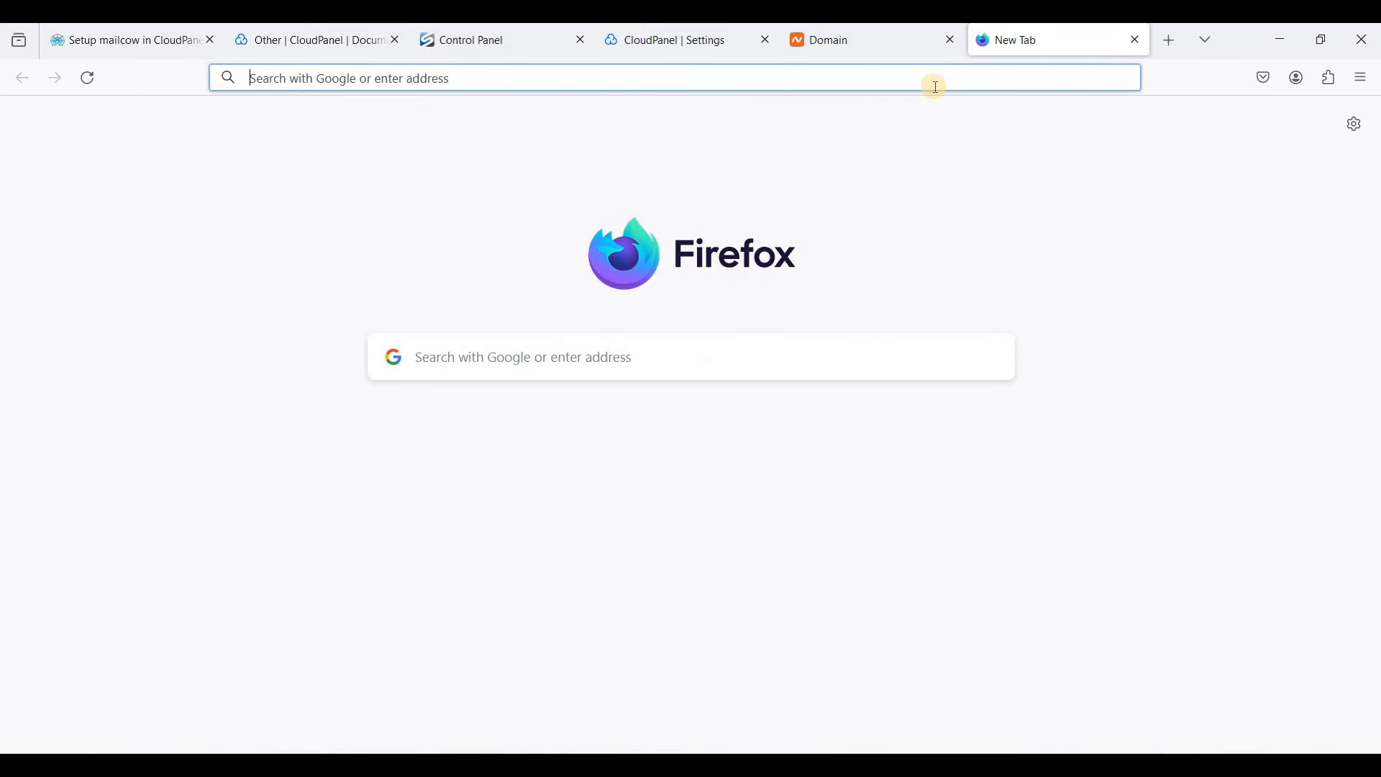
- Add webshanks.shop as a new site in the Cloudflare dashboard
type("dash.cloudflare.com")
key("Return")
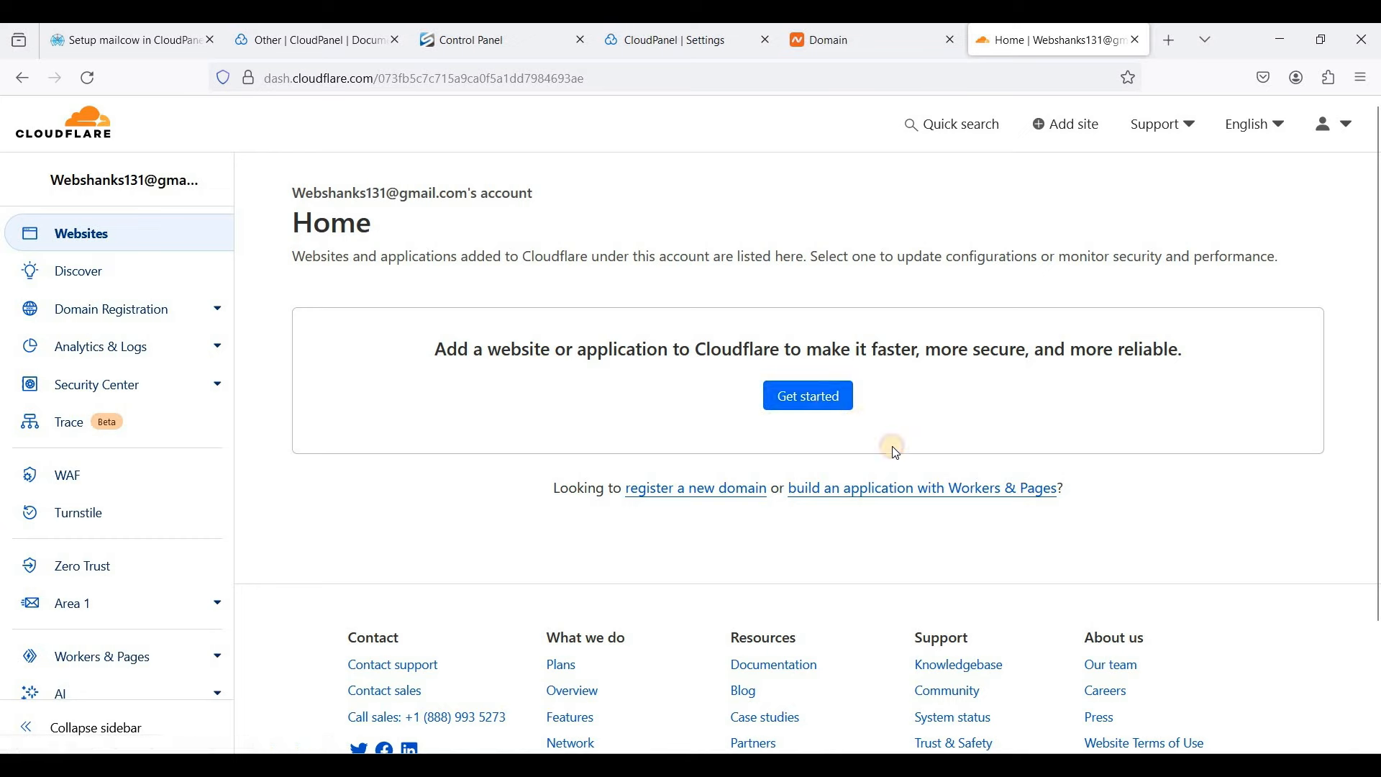
left_click(828, 410)
left_click(488, 377)
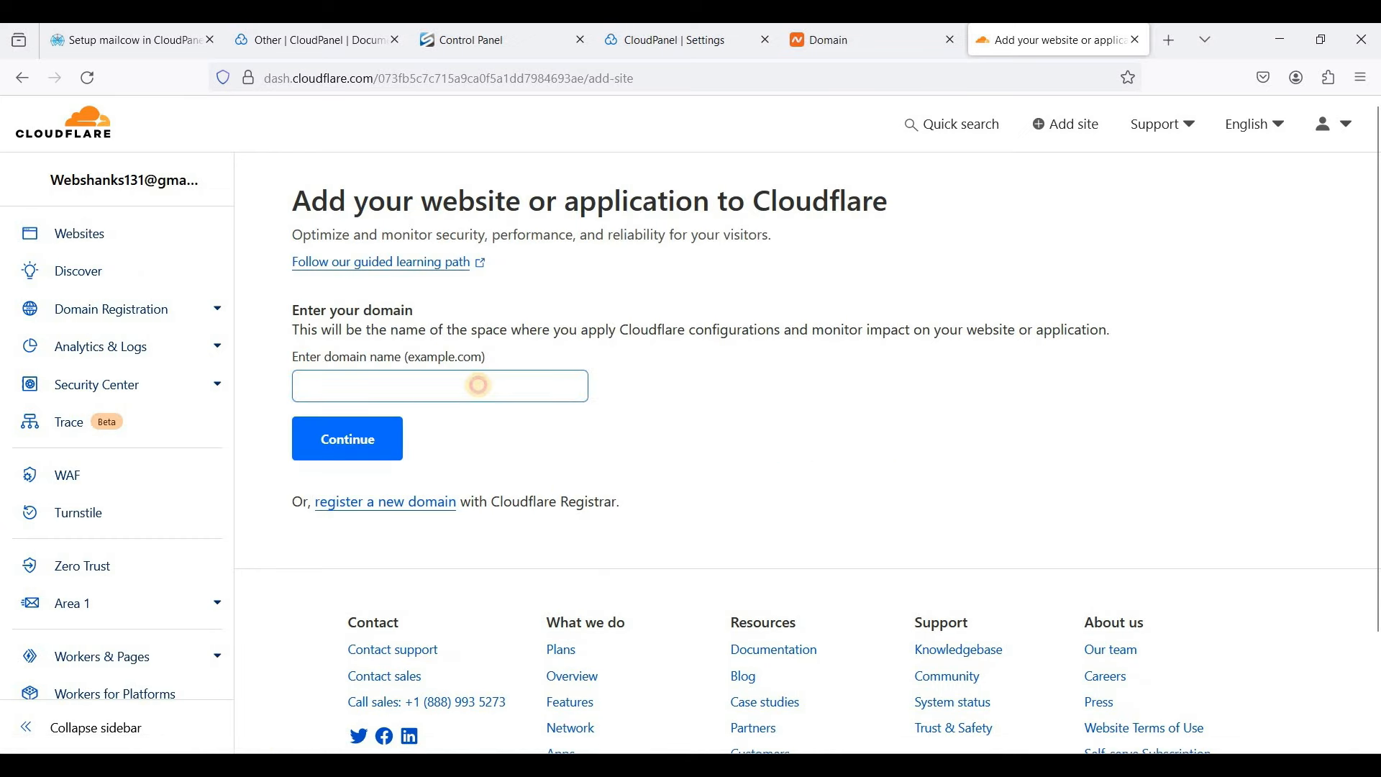
type("web")
left_click(363, 426)
left_click(365, 435)
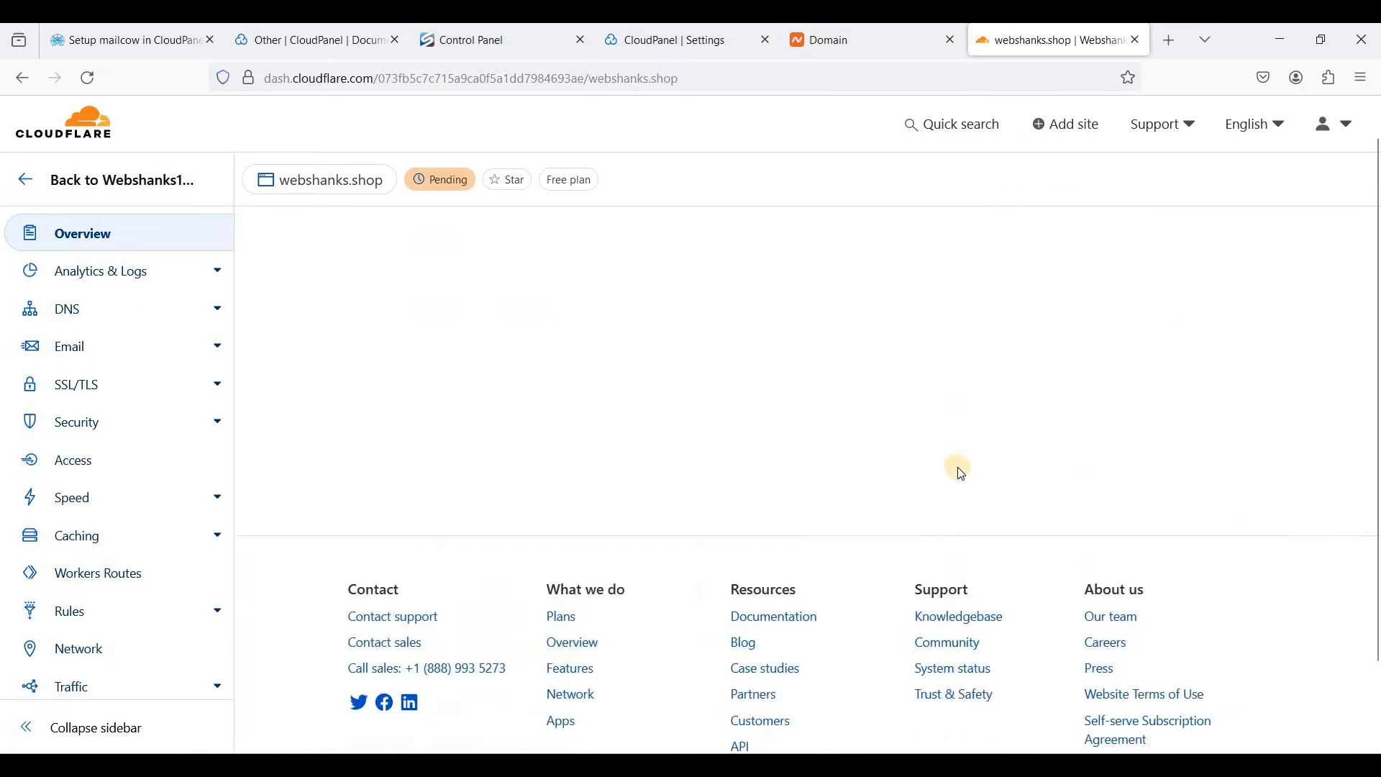
- Find the assigned nameservers carrera.ns.cloudflare.com and kareem.ns.cloudflare.com on the site overview
scroll(922, 469, "down", 10)
scroll(926, 464, "up", 6)
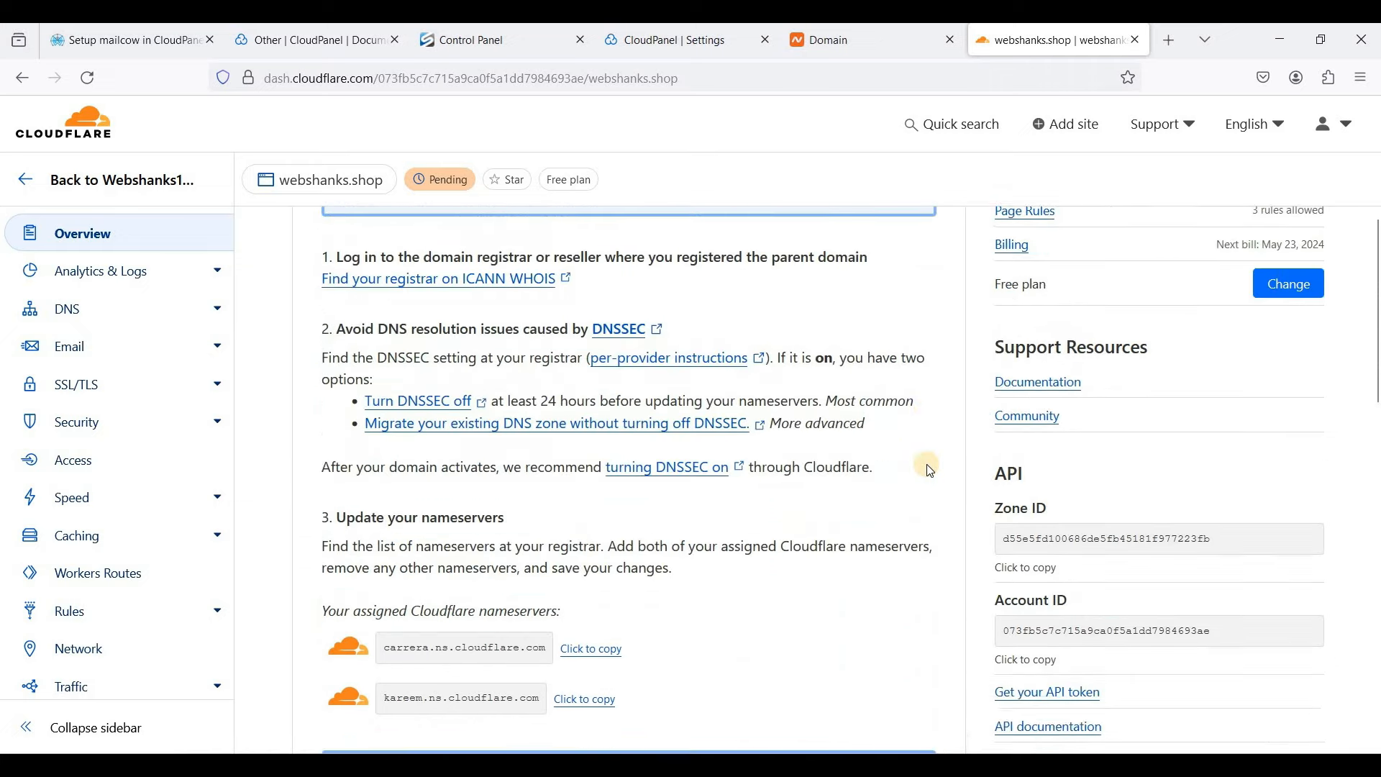
scroll(928, 468, "up", 1)
scroll(927, 467, "down", 5)
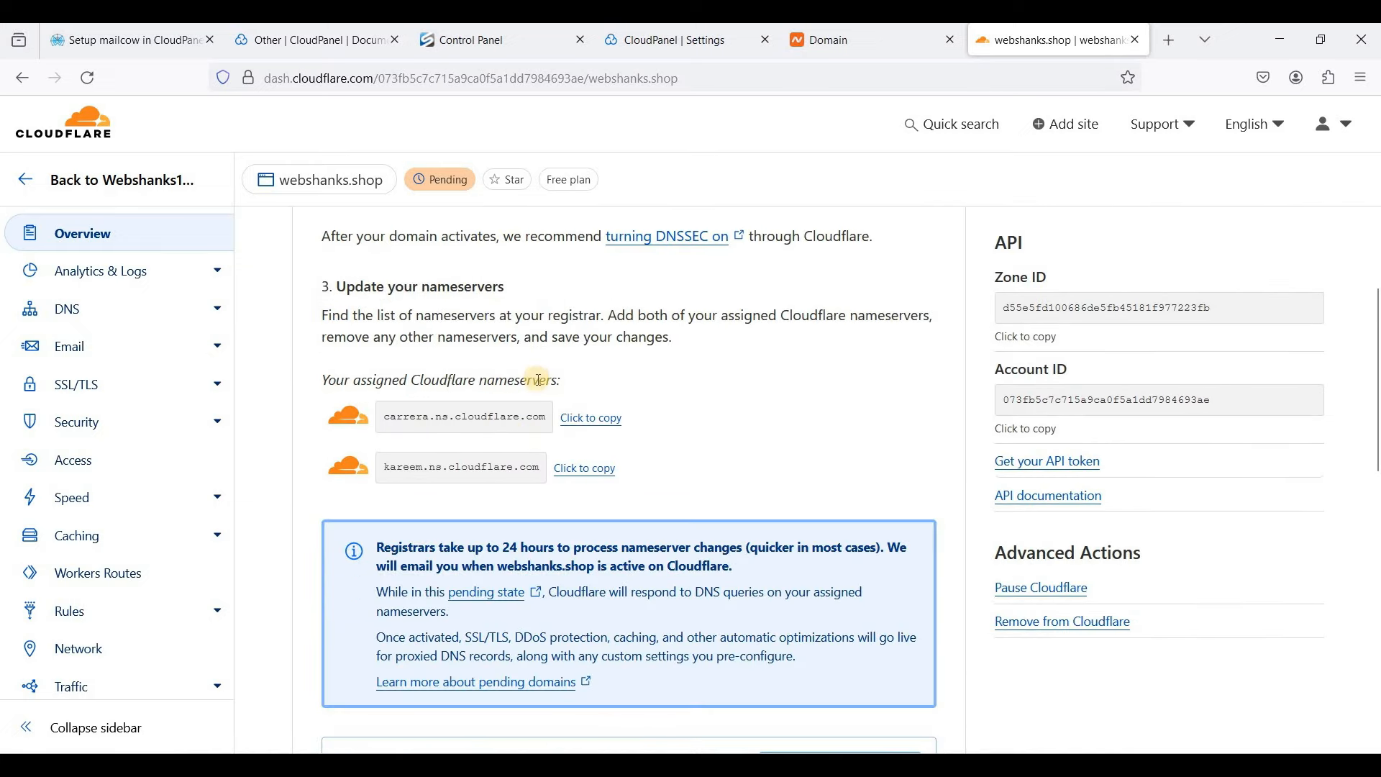
scroll(531, 377, "down", 2)
scroll(530, 376, "up", 2)
- Copy carrera.ns.cloudflare.com from Cloudflare into Namecheap's Nameserver 1 field
left_click(586, 418)
left_click(856, 41)
left_click(615, 467)
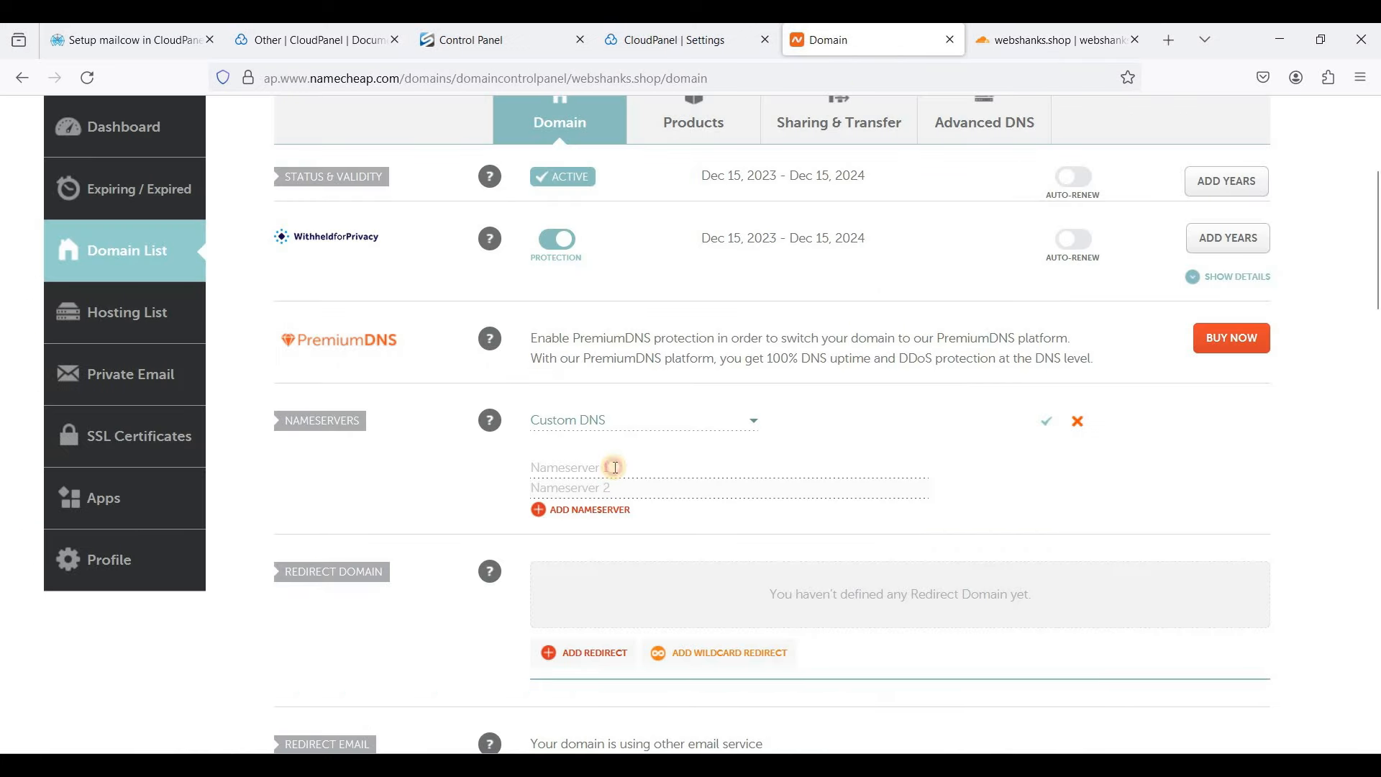
key("ctrl+v")
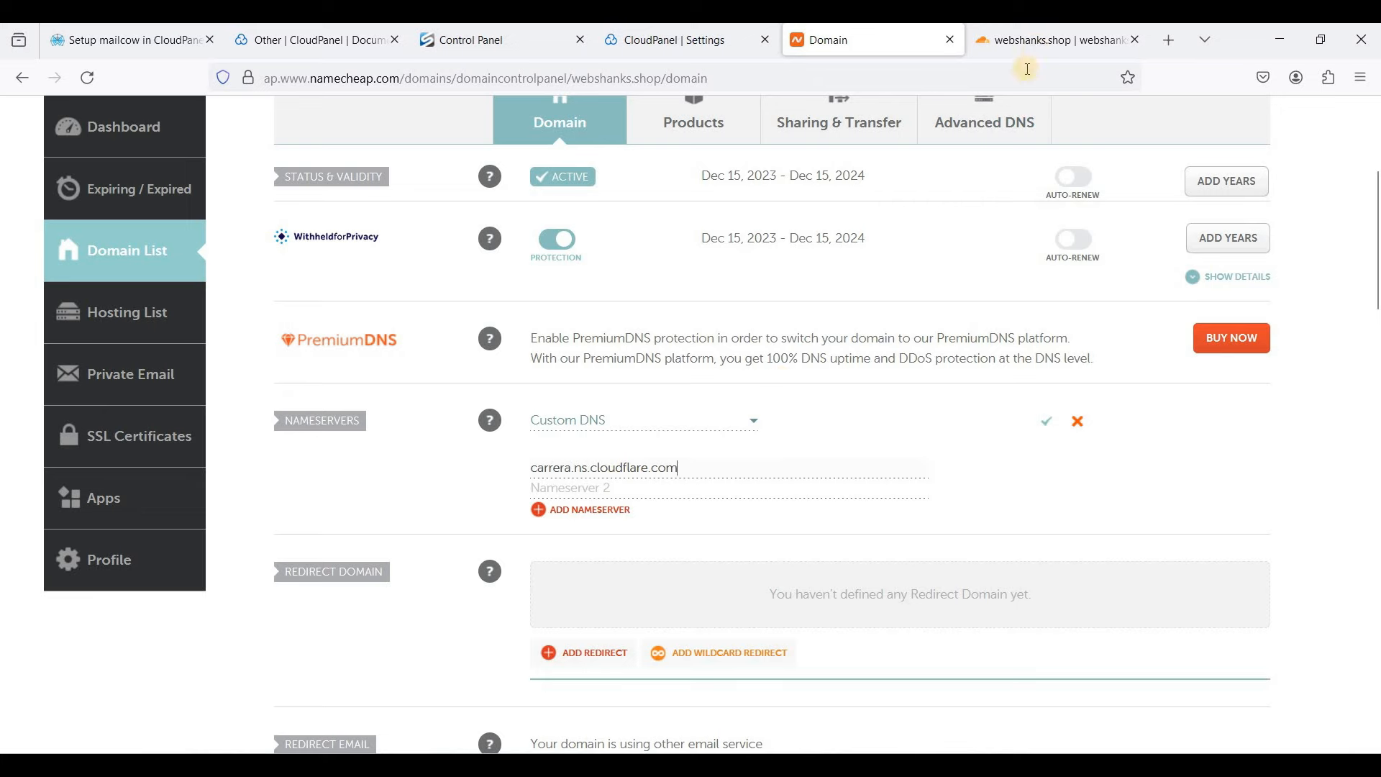
- Paste kareem.ns.cloudflare.com into Nameserver 2 and save the custom nameservers
left_click(1036, 41)
left_click(585, 468)
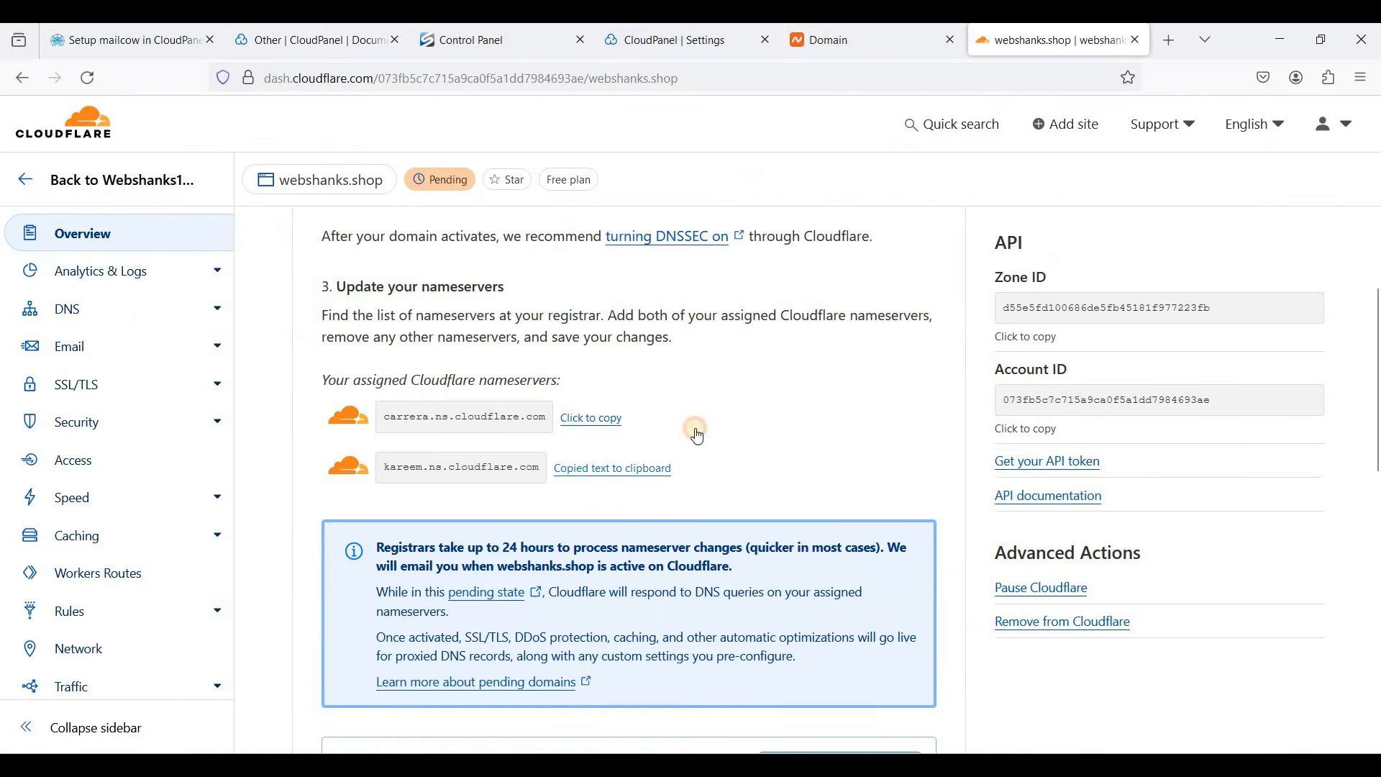
key("ctrl+shift+Tab")
left_click(628, 488)
key("ctrl+v")
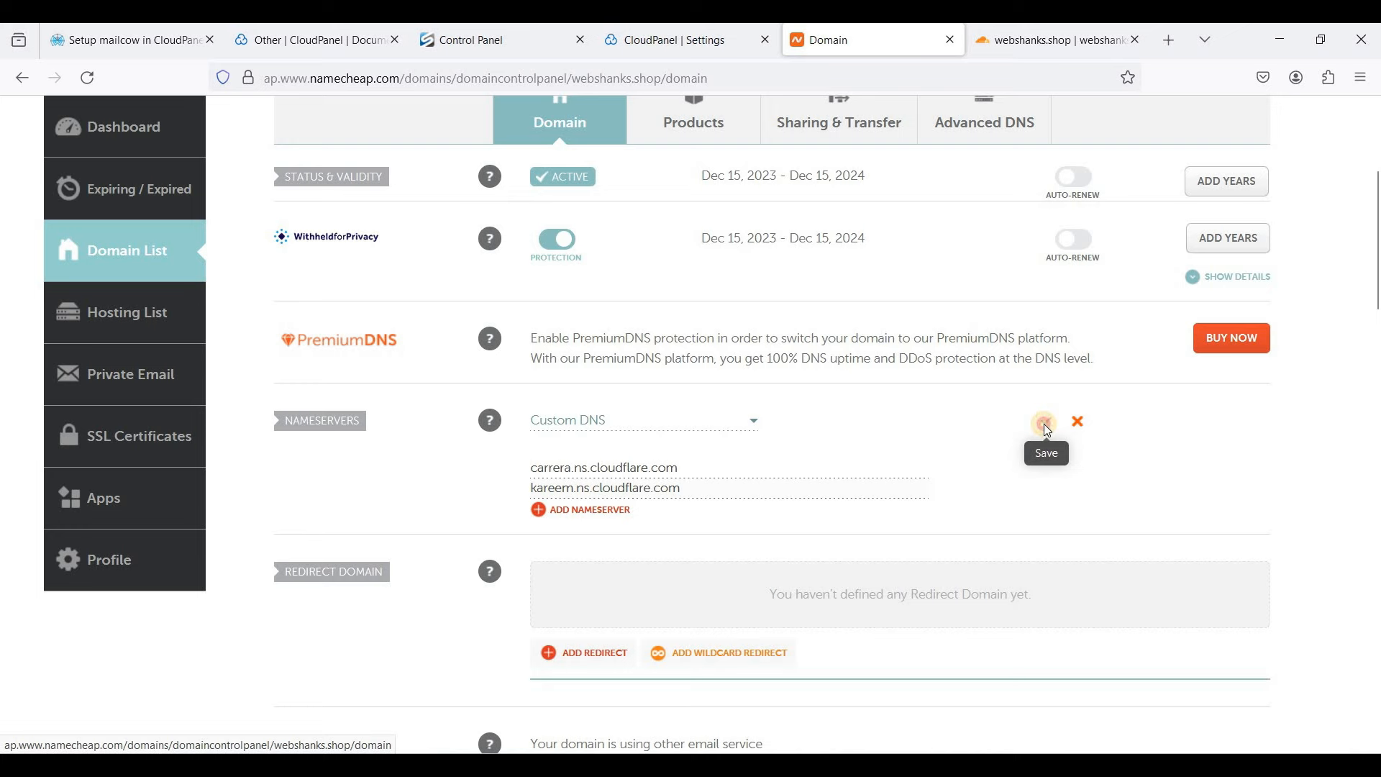
left_click(1044, 426)
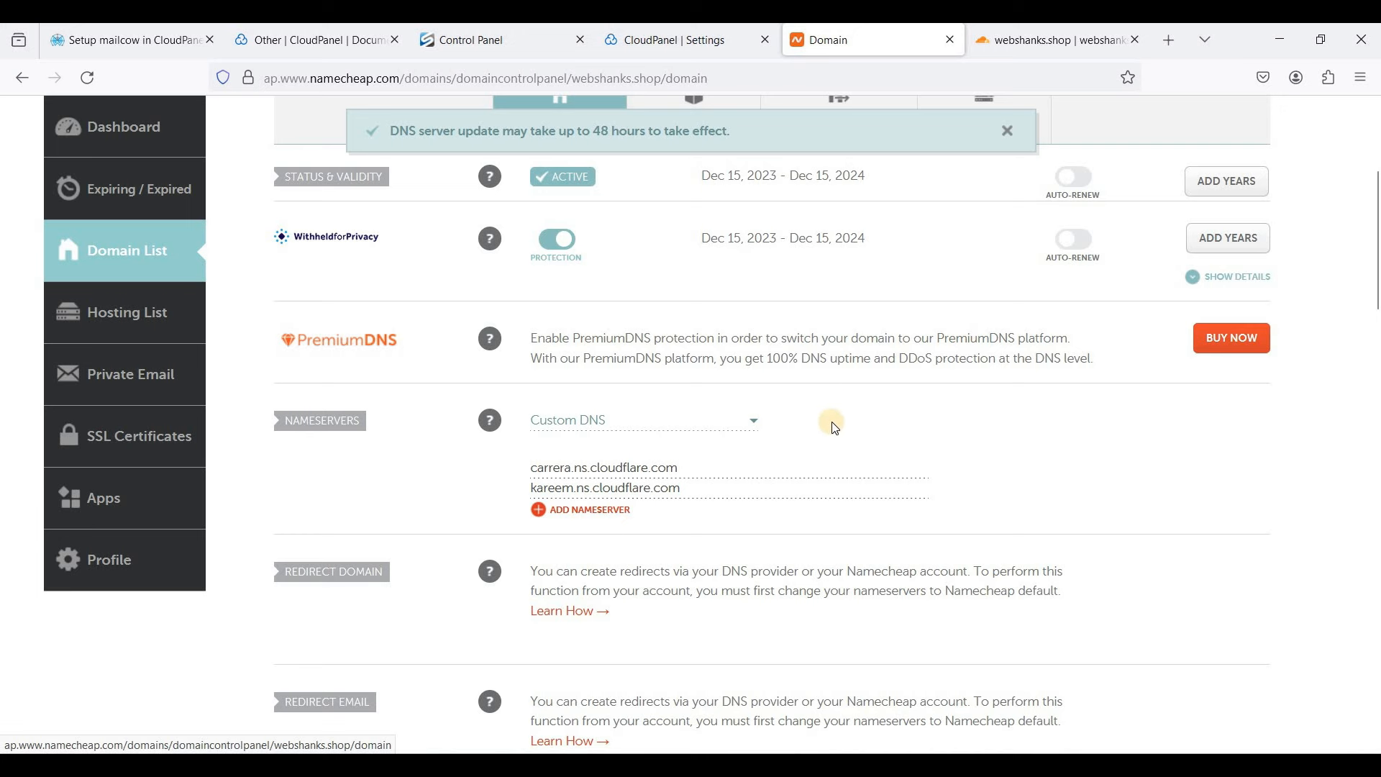
scroll(835, 429, "up", 2)
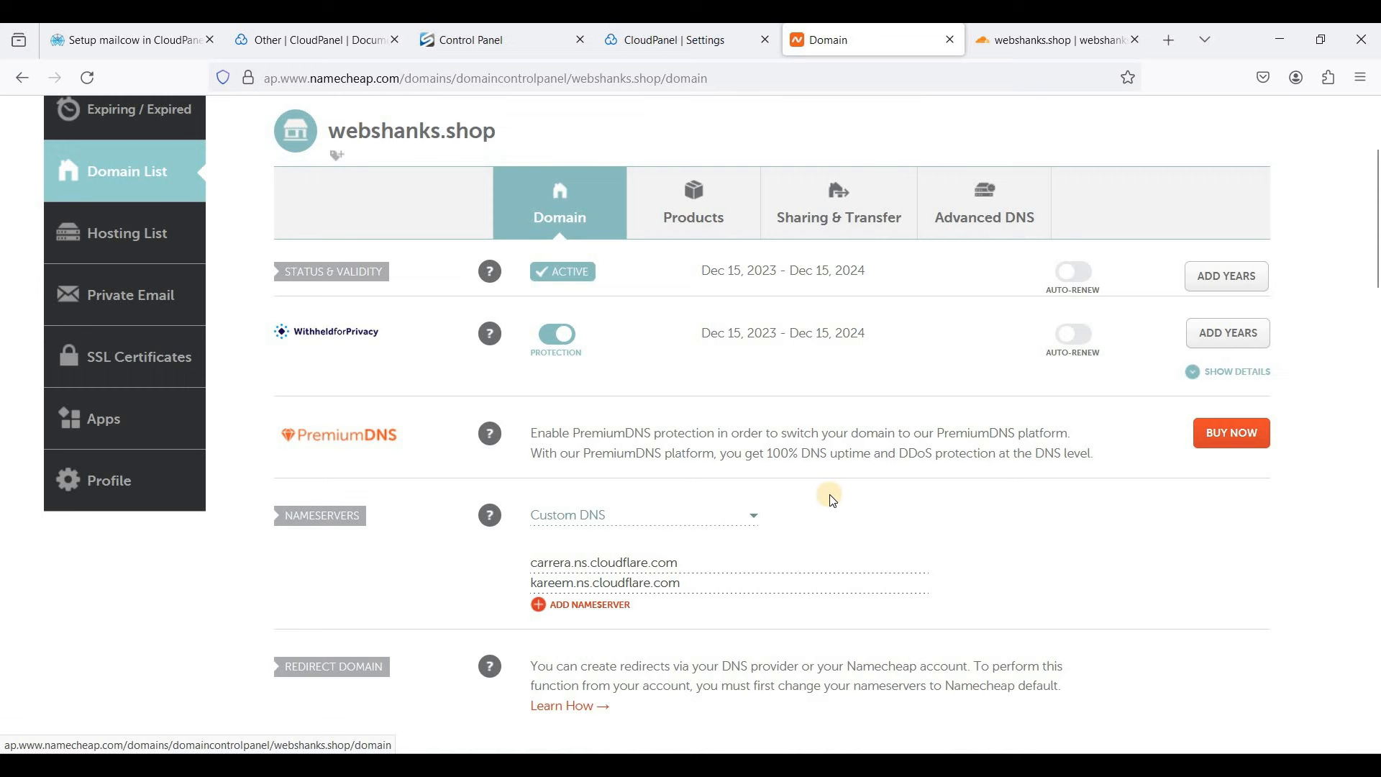
- Reload the webshanks.shop overview and open DNS Records listing the mail and webshanks.shop A records
left_click(1004, 56)
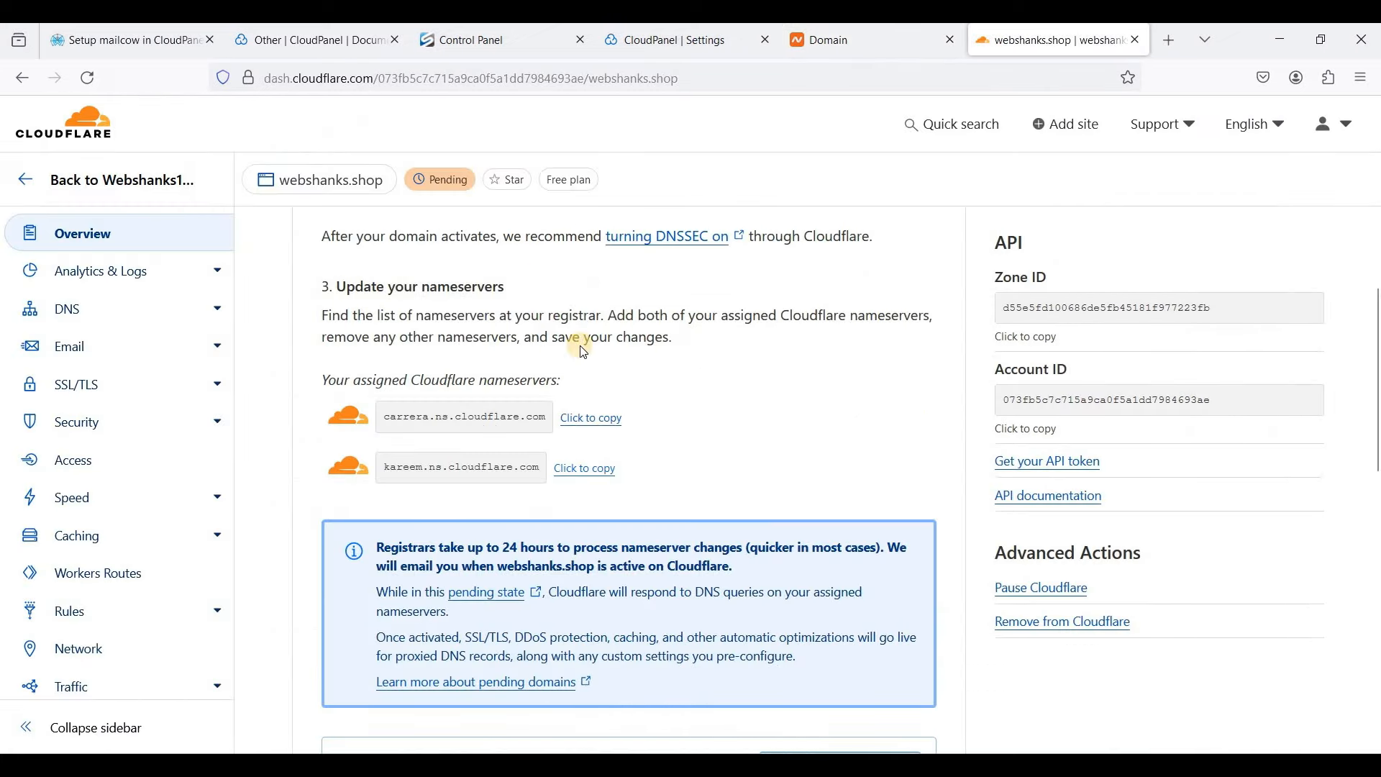
scroll(585, 336, "up", 4)
right_click(794, 364)
left_click(796, 368)
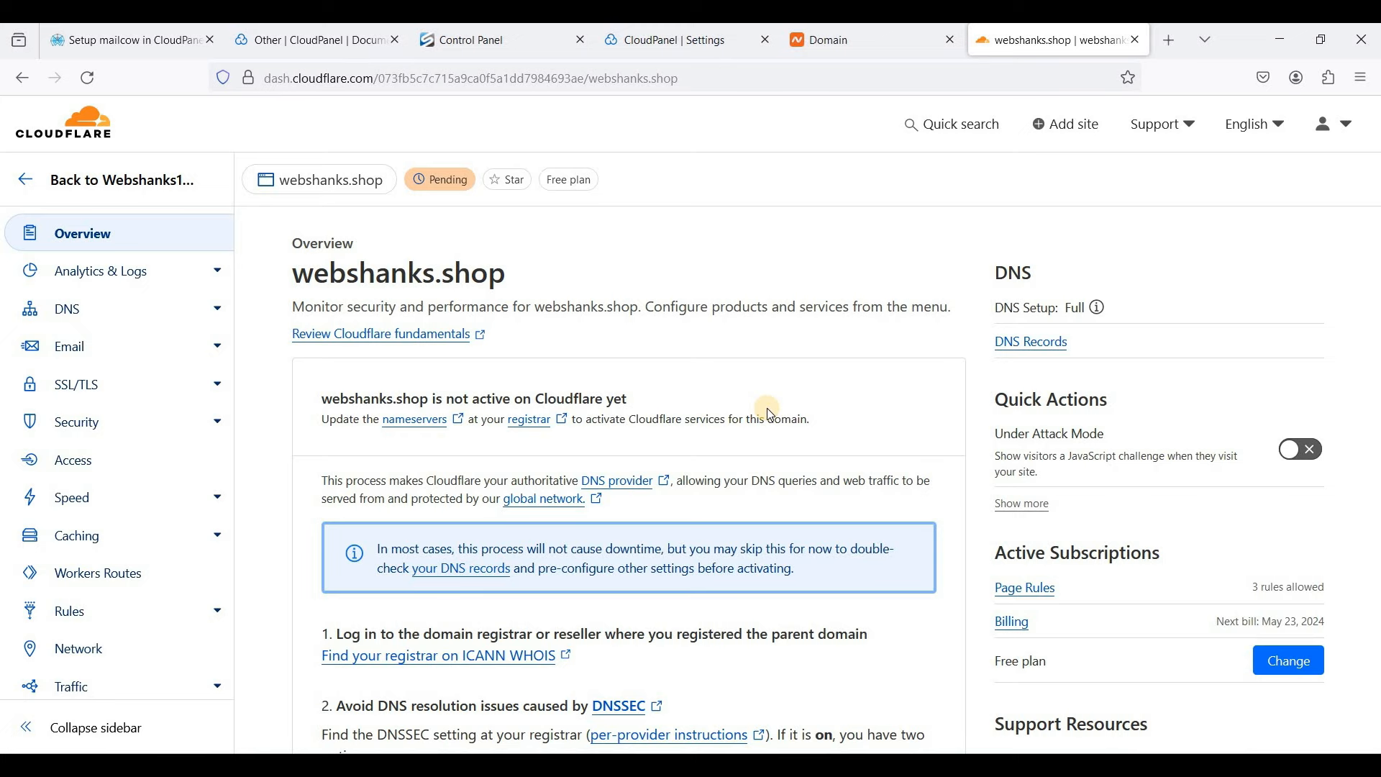
left_click(164, 316)
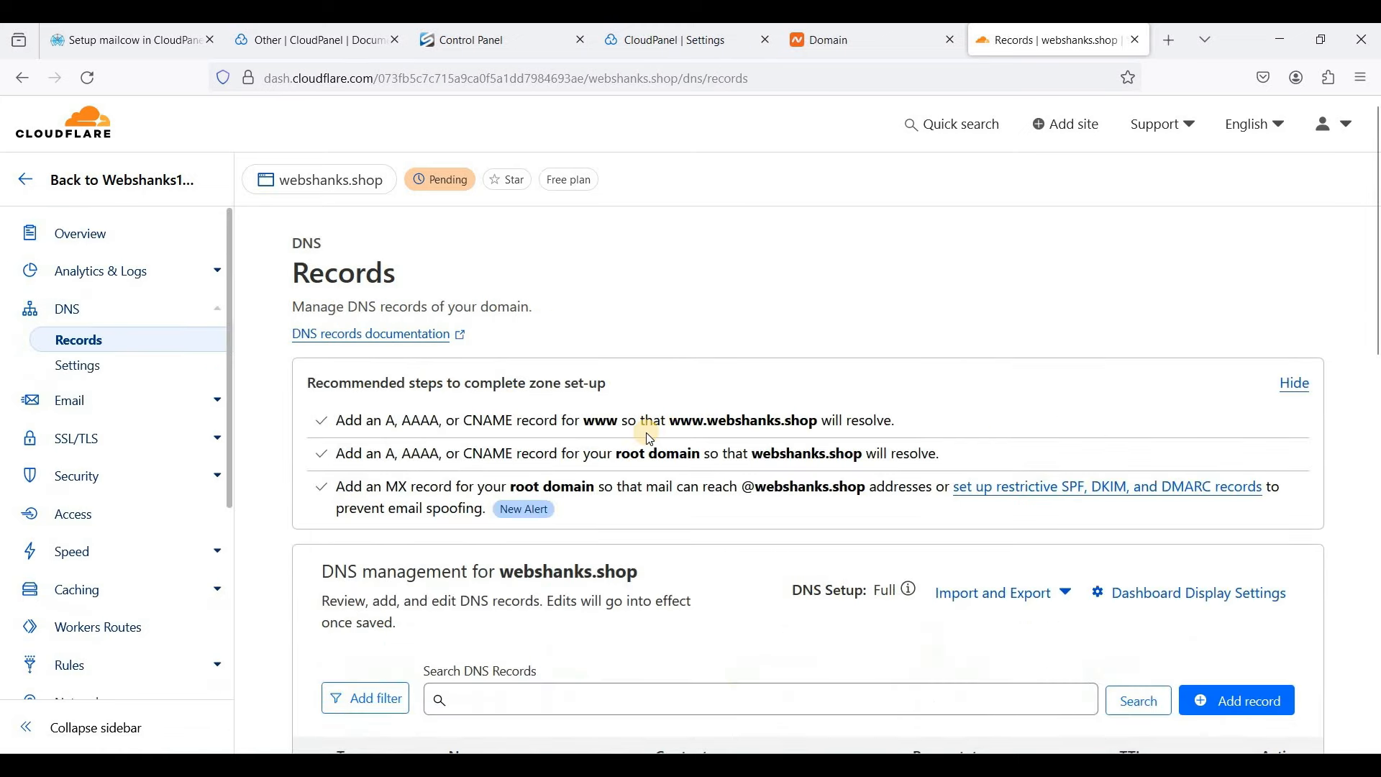
scroll(649, 439, "down", 5)
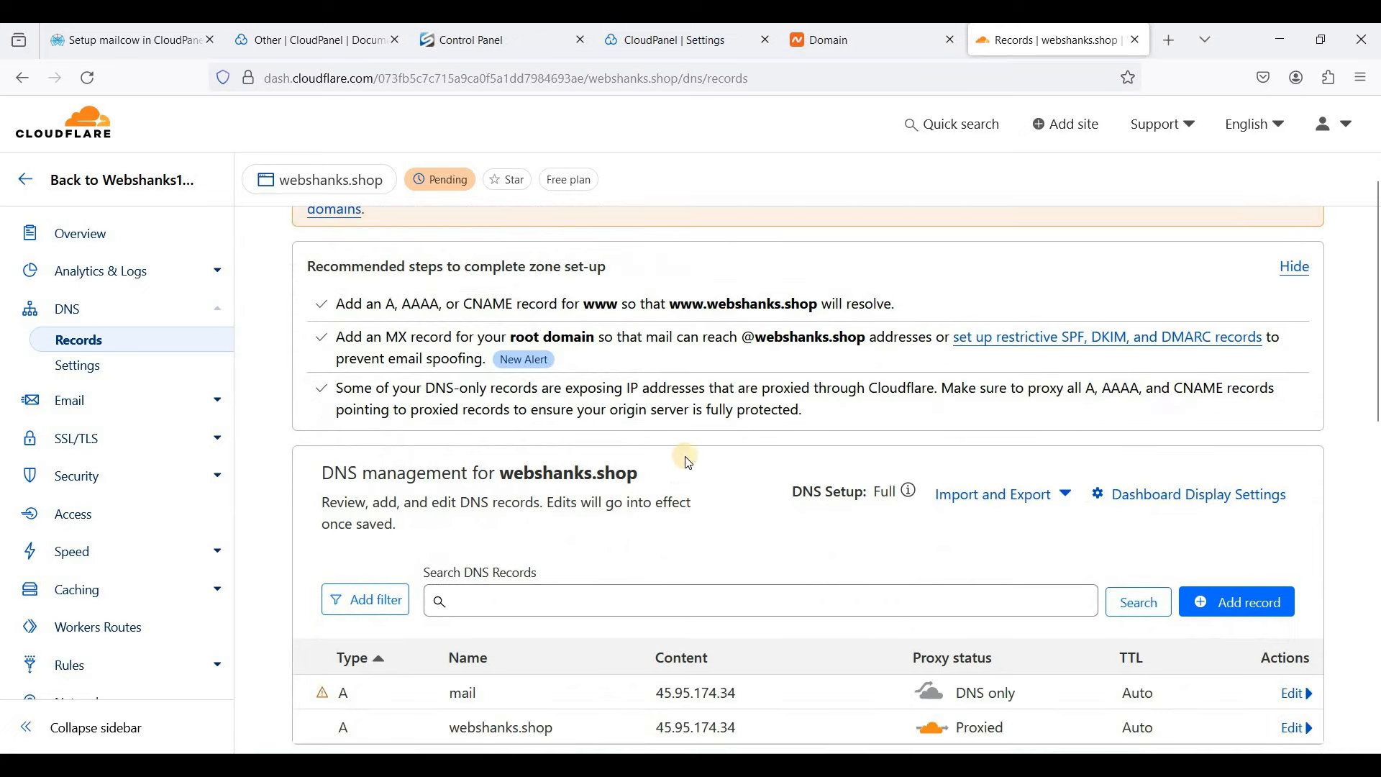
scroll(740, 468, "down", 2)
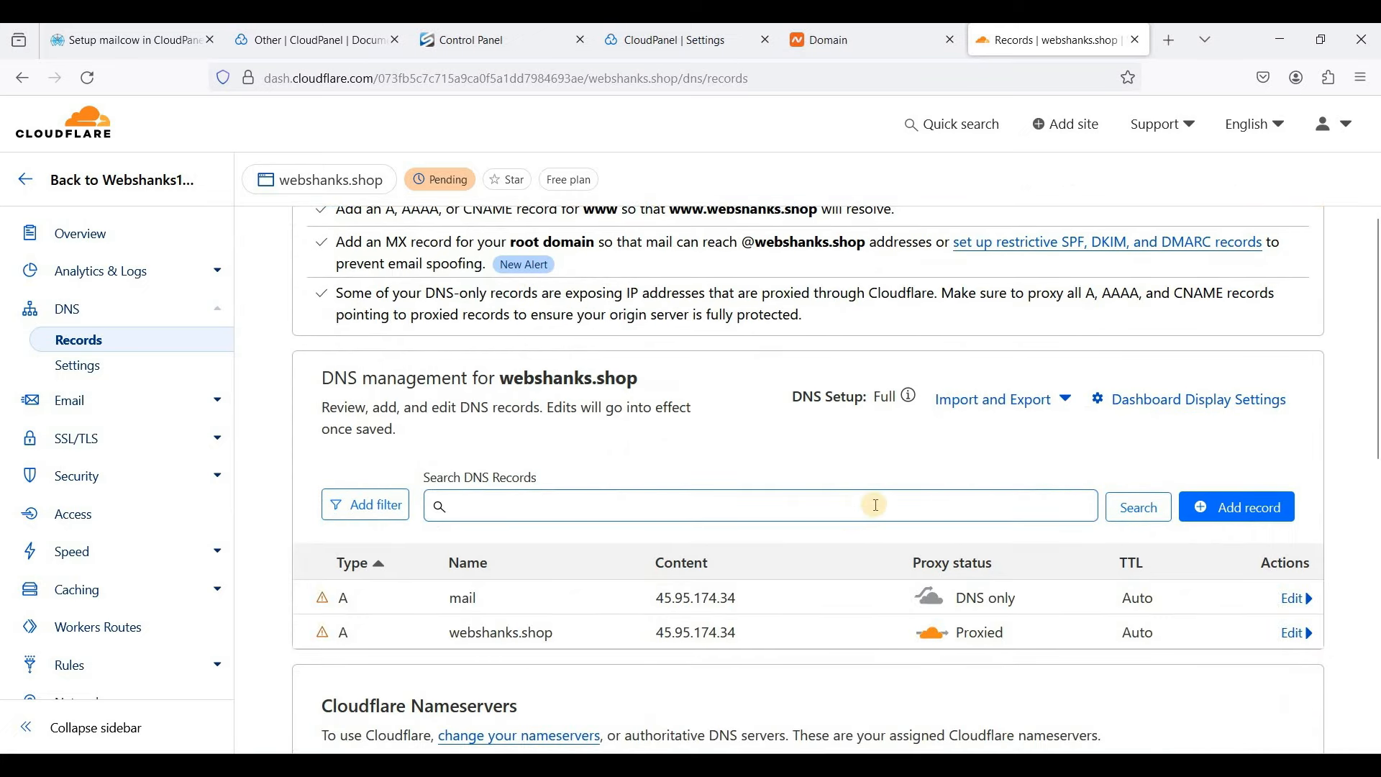
- Create A record 'cp' at 45.95.174.34, copied from the mail record, with proxying turned off
left_click(1225, 521)
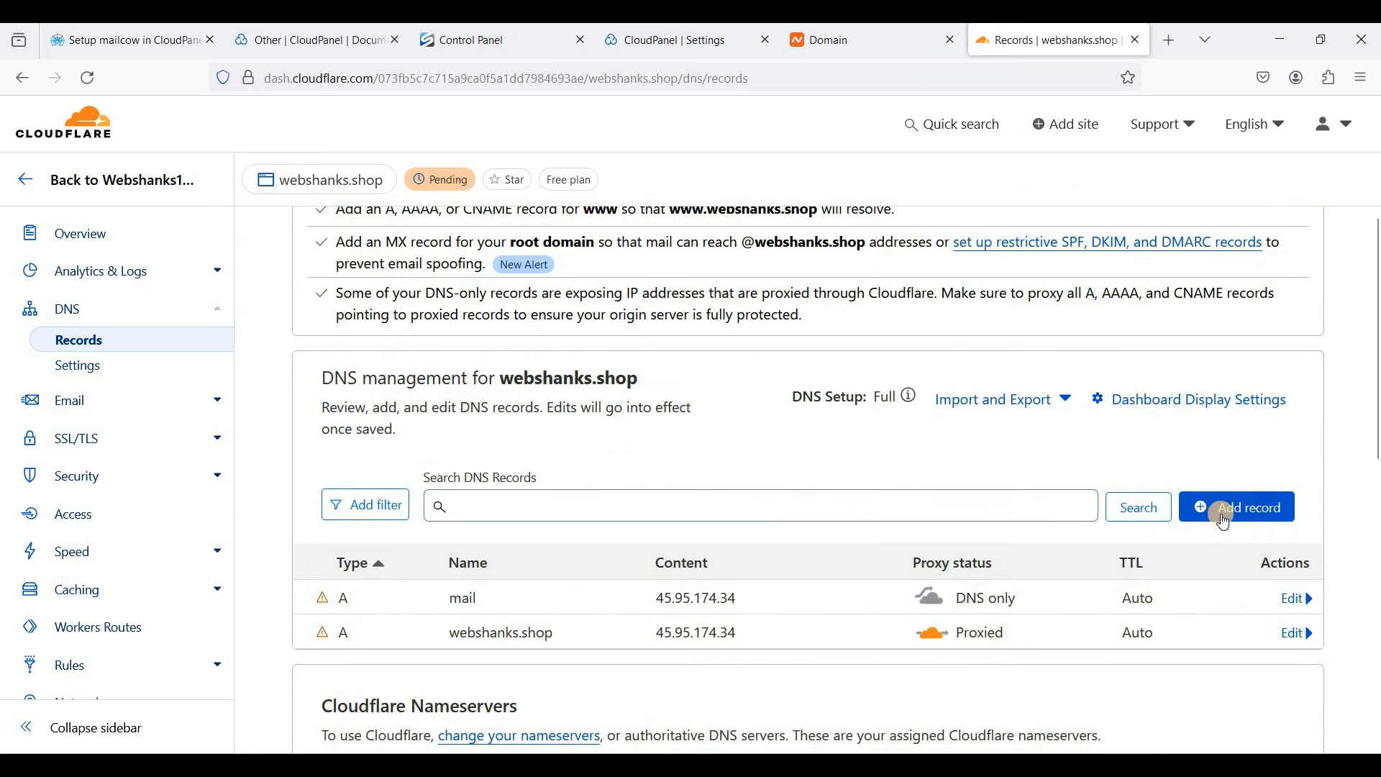
scroll(1091, 523, "down", 2)
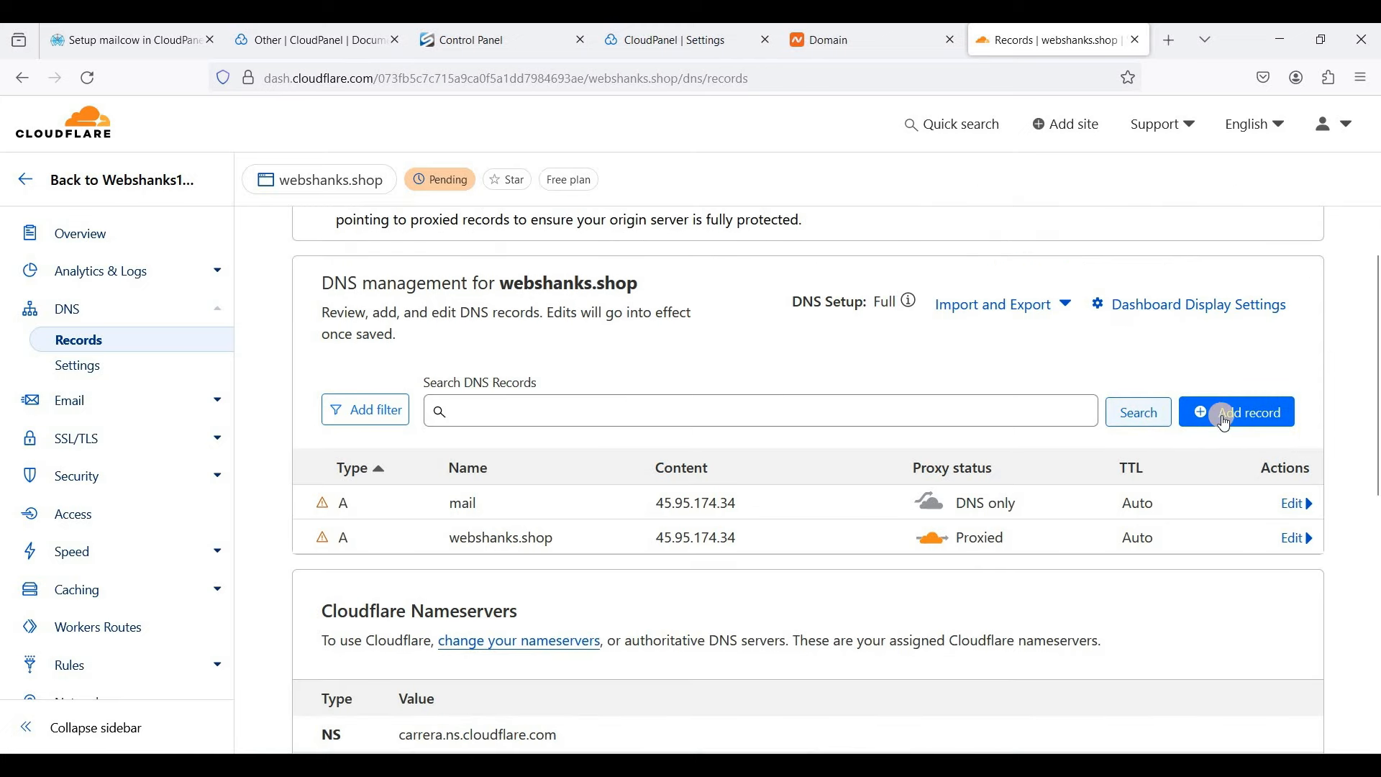
left_click(1214, 420)
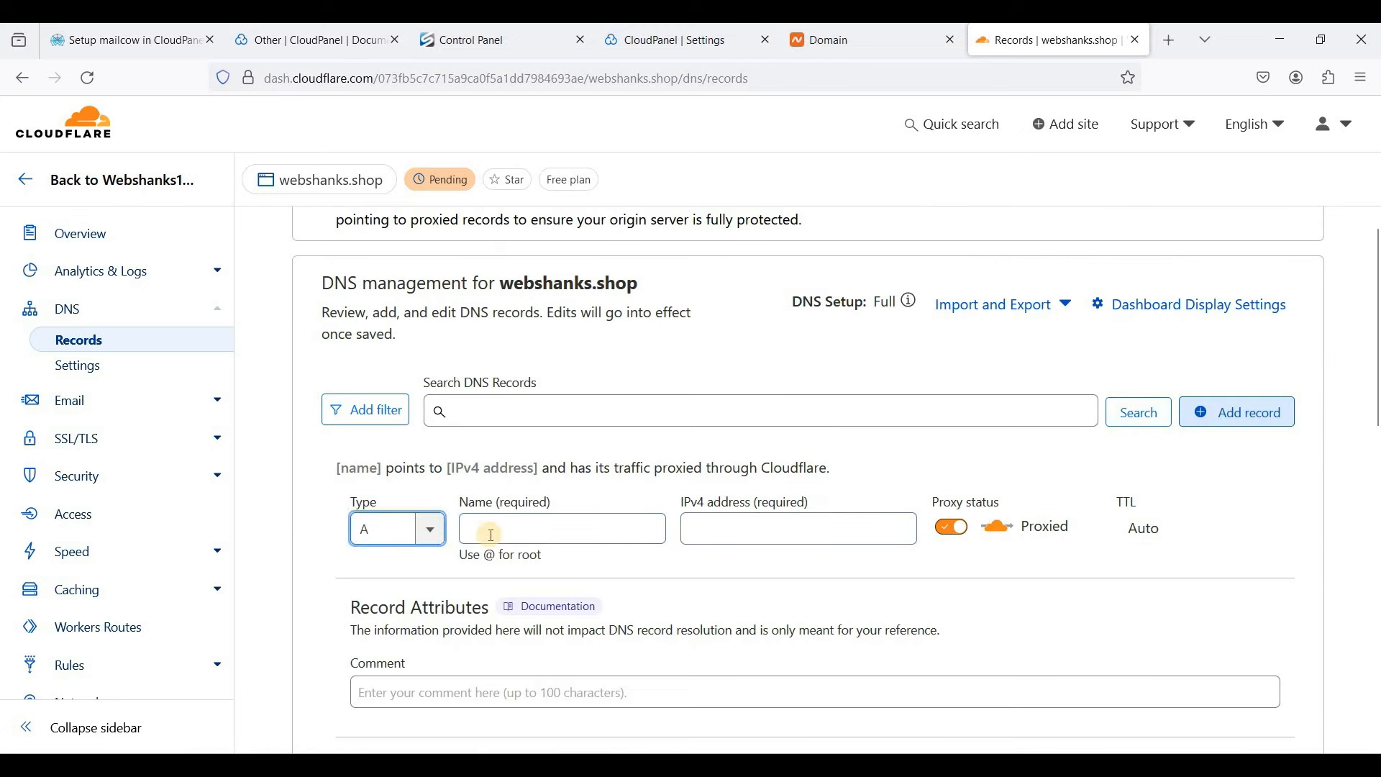
left_click(524, 541)
type("cp")
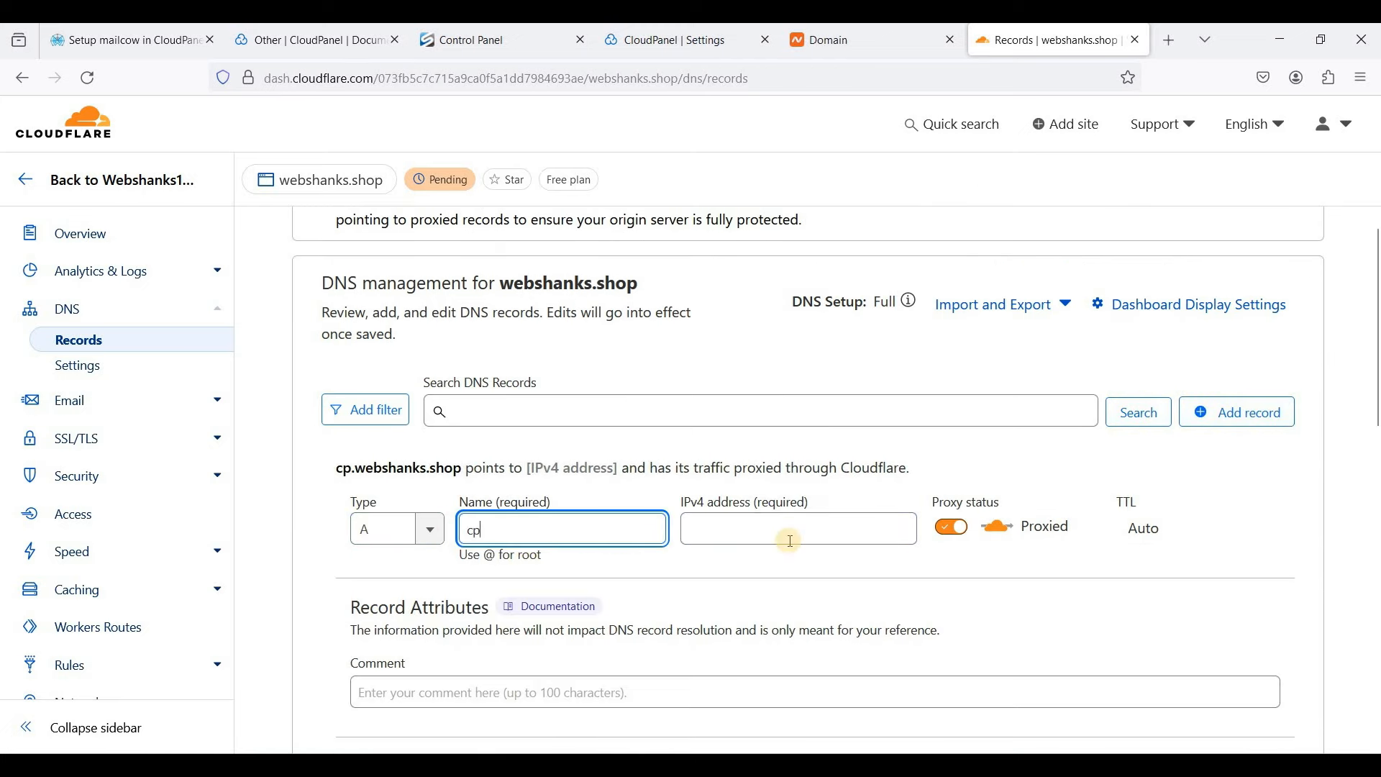
left_click(790, 540)
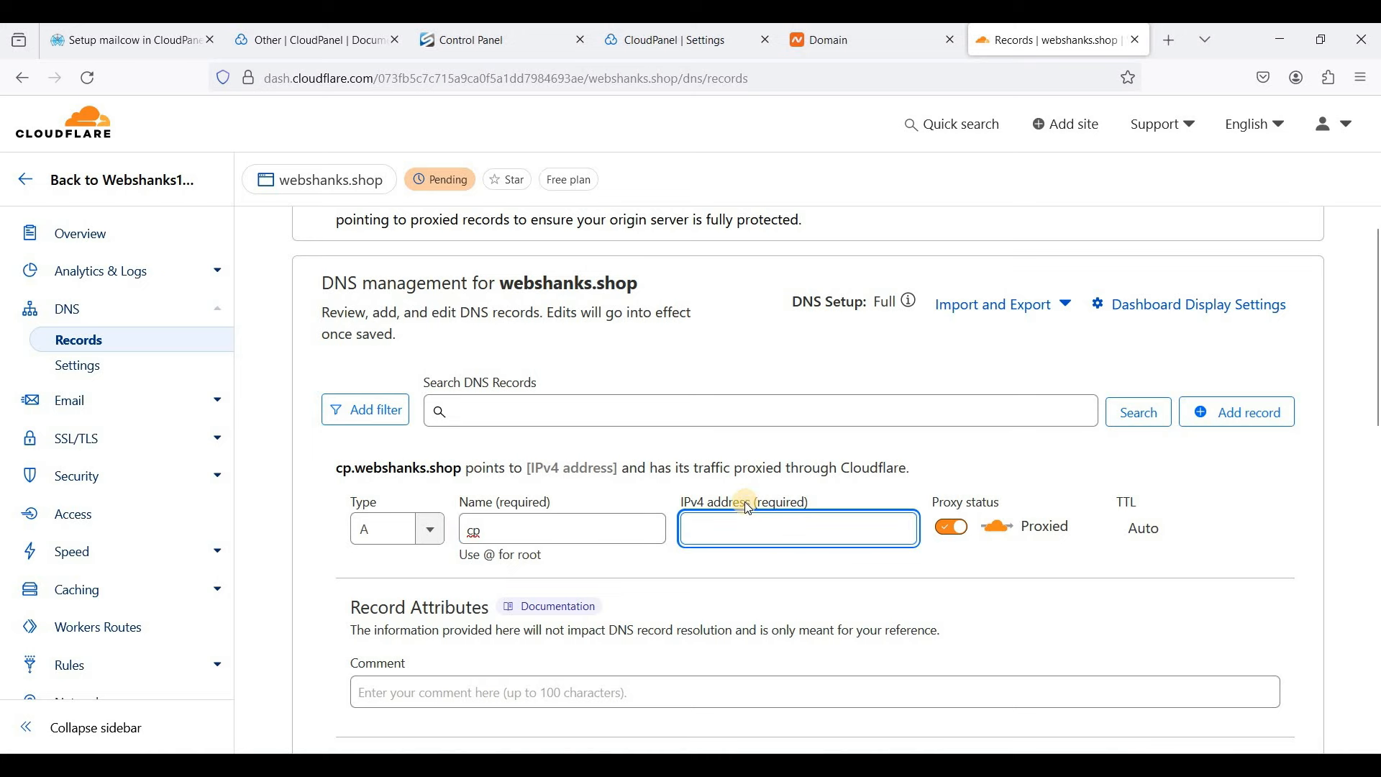
scroll(801, 539, "down", 3)
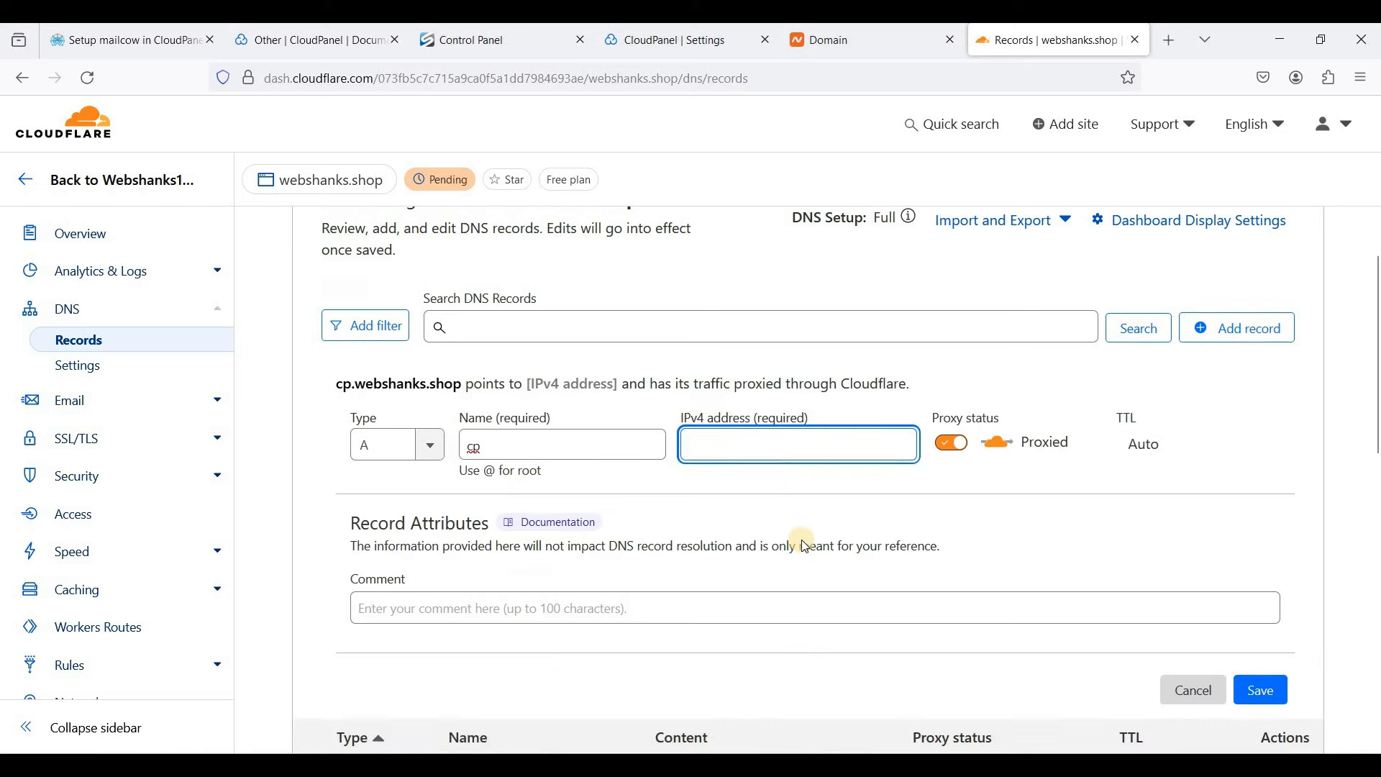
left_click_drag(653, 660, 796, 666)
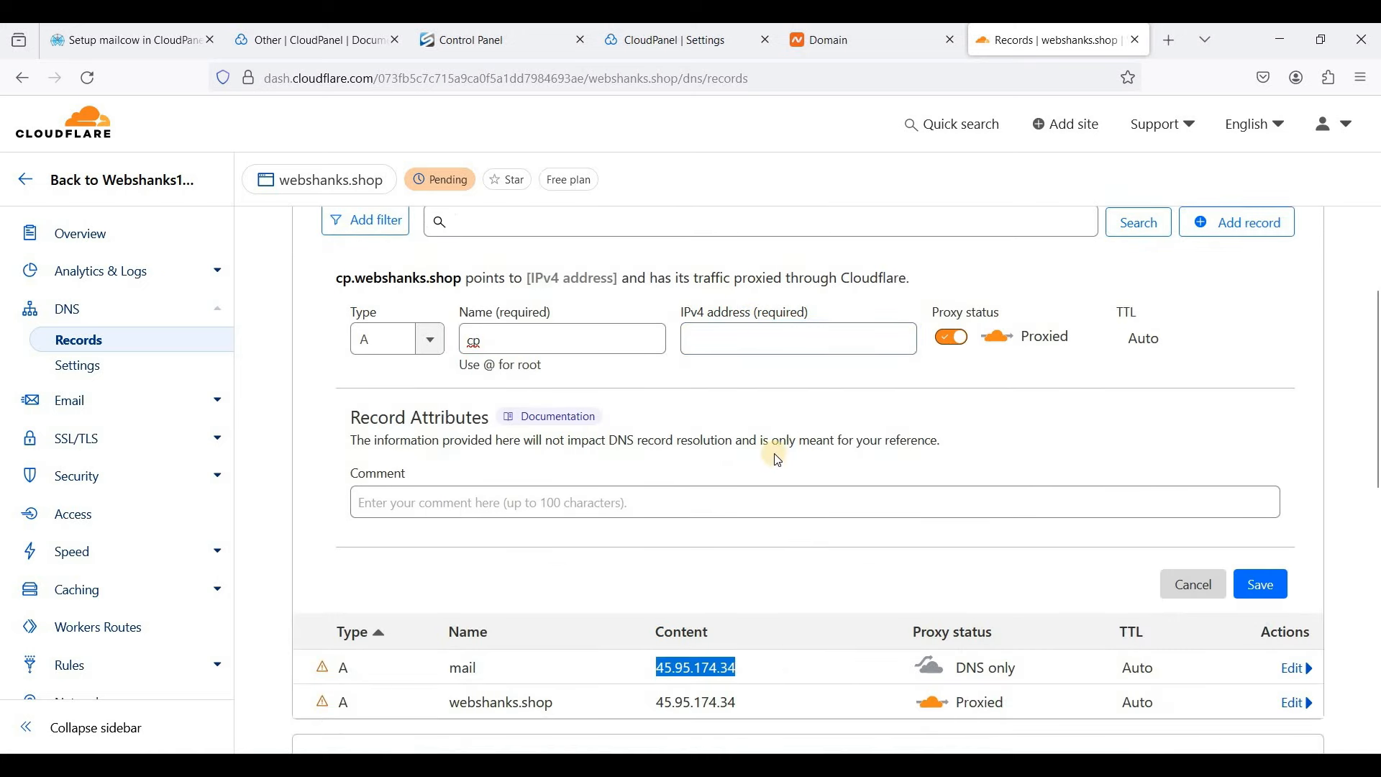
left_click(727, 339)
key("ctrl+v")
left_click(950, 338)
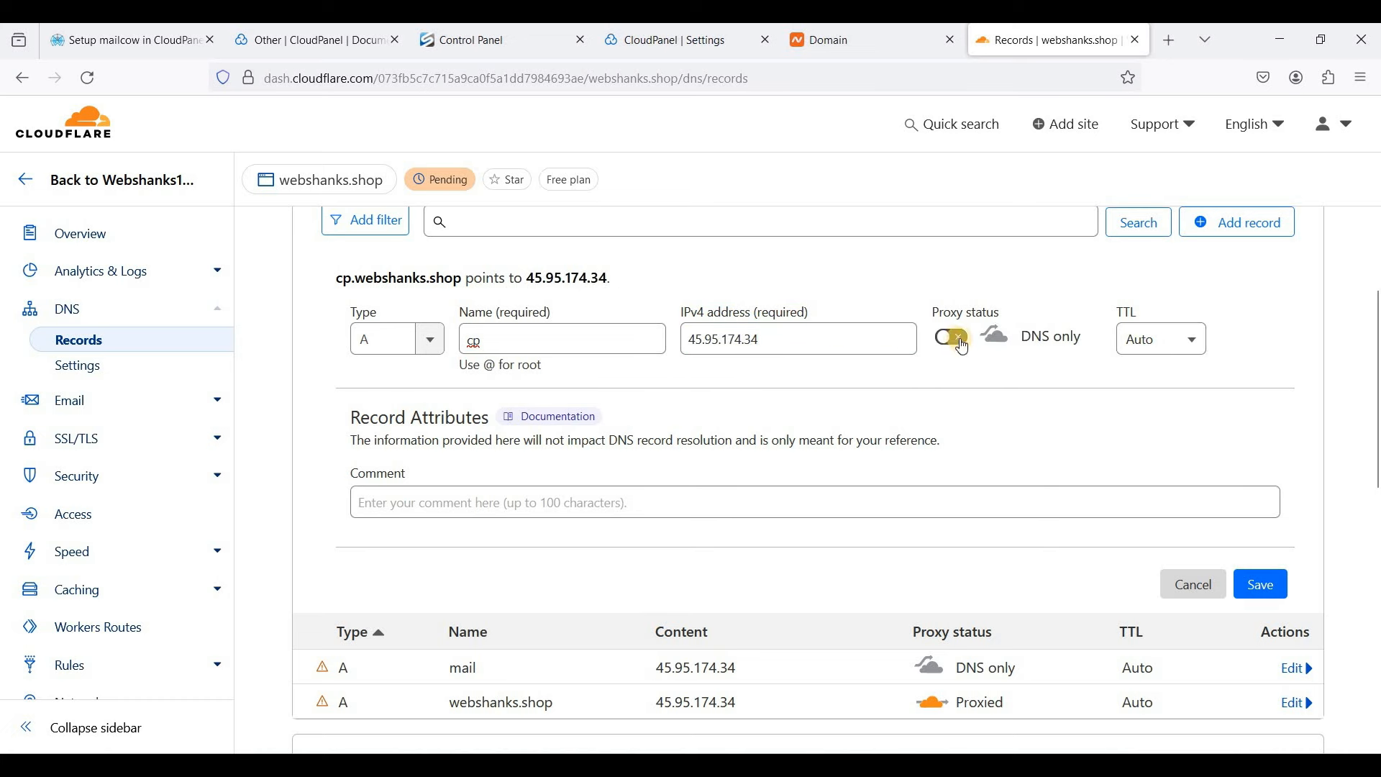
left_click(1259, 586)
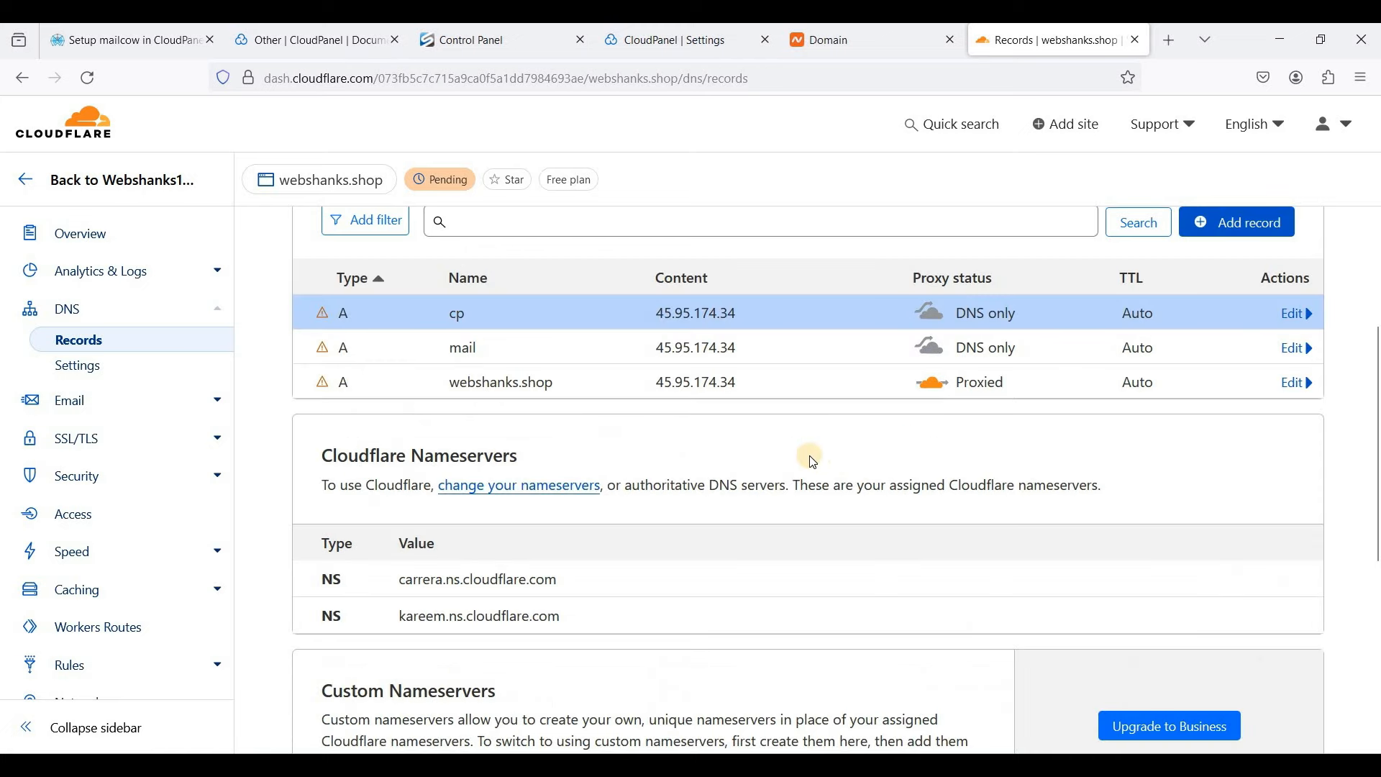
- Highlight the mail record's name in the DNS records list
scroll(730, 460, "up", 2)
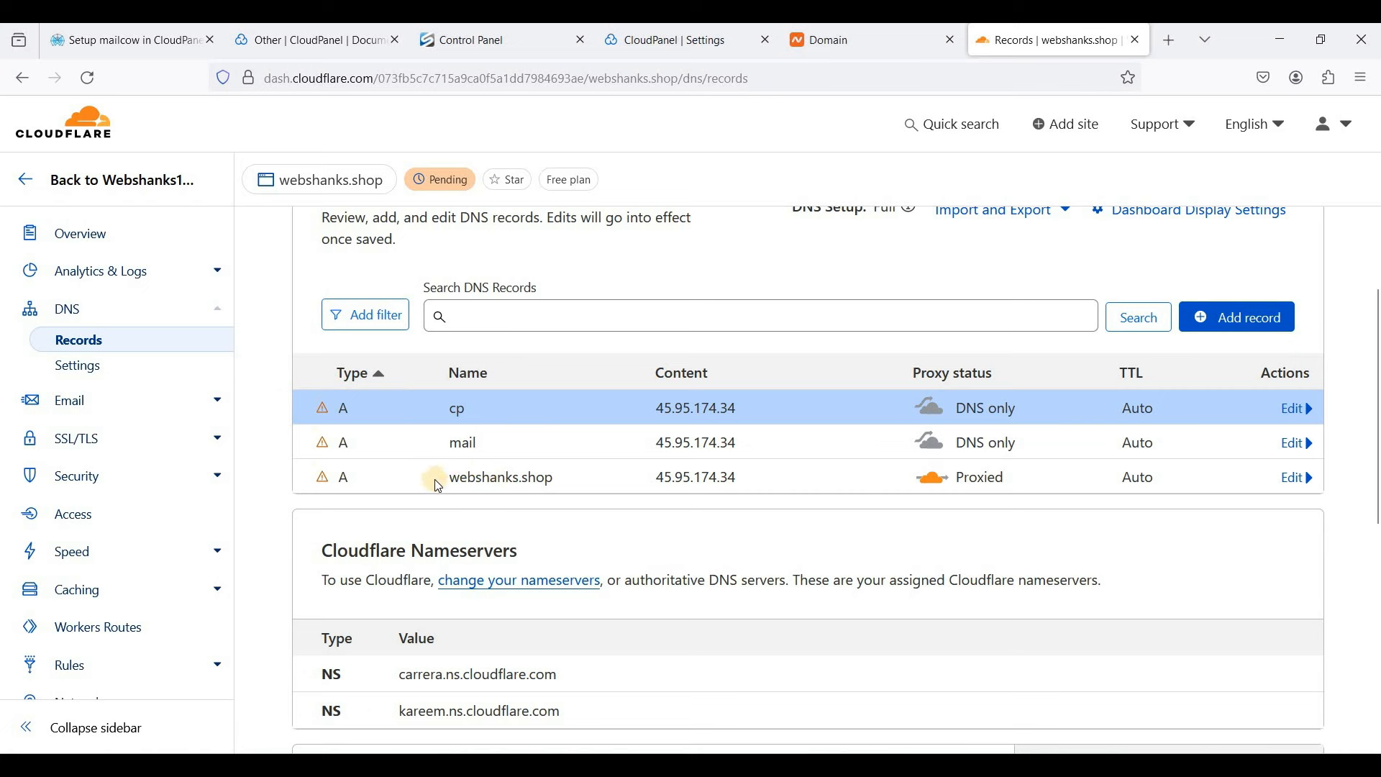
left_click_drag(460, 482, 564, 476)
left_click(451, 442)
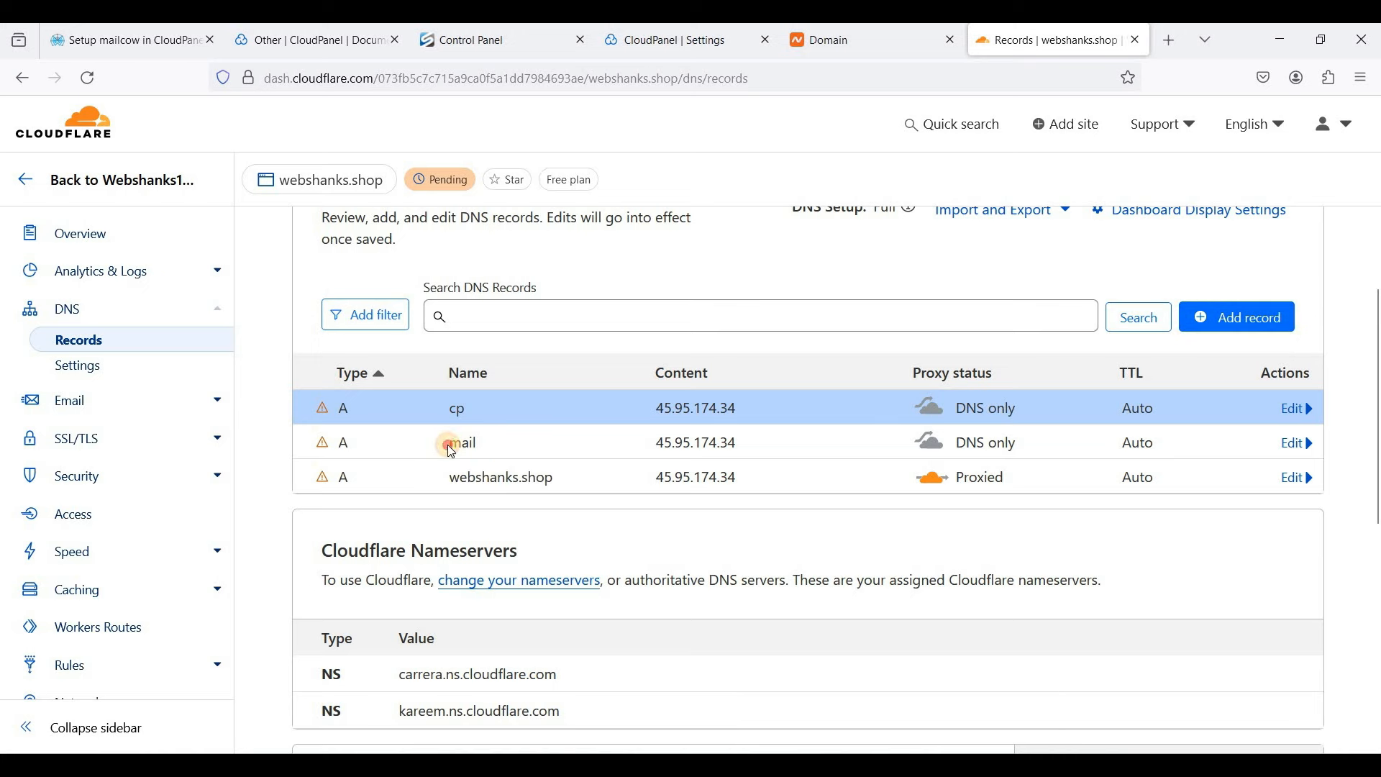
double_click(468, 444)
left_click(507, 443)
- Reload the DNS Records page so the webshanks.shop zone shows as Active
scroll(886, 447, "up", 2)
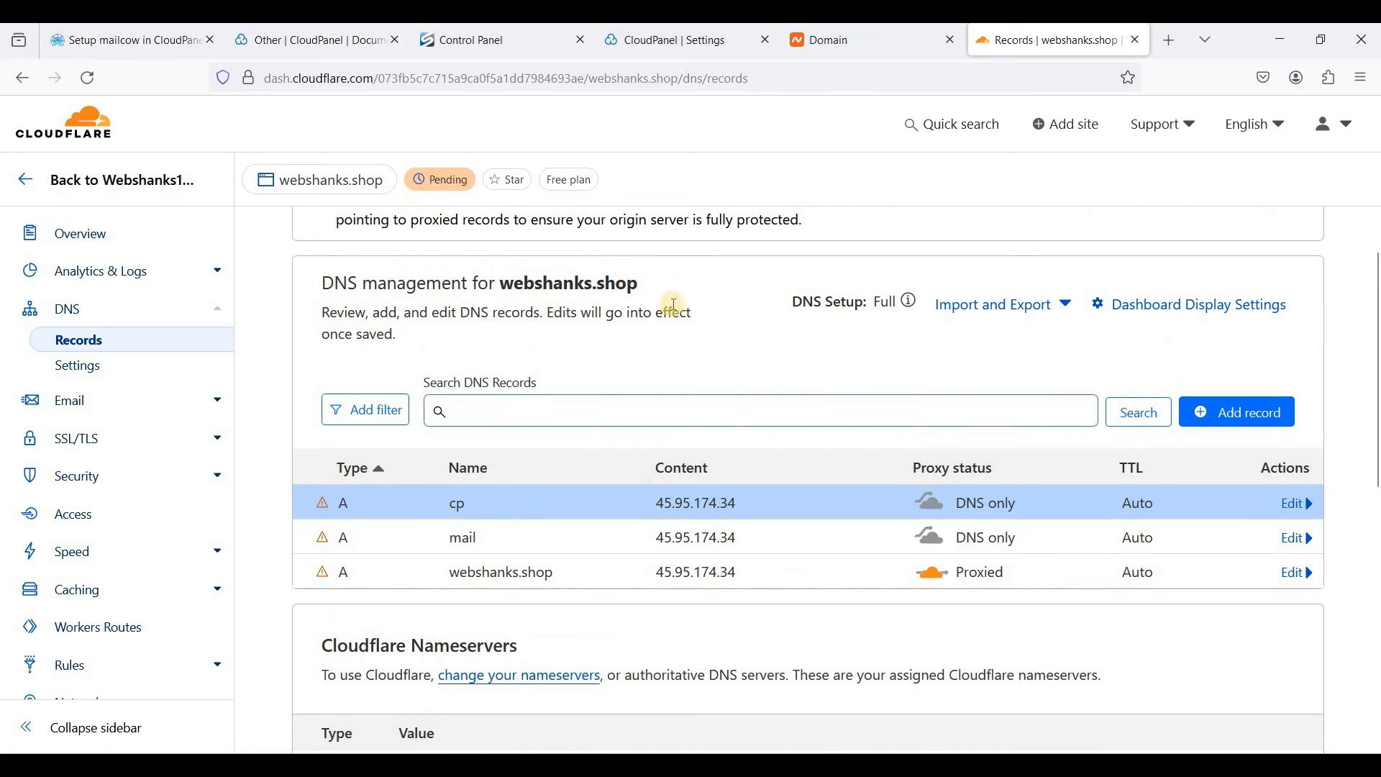
right_click(821, 363)
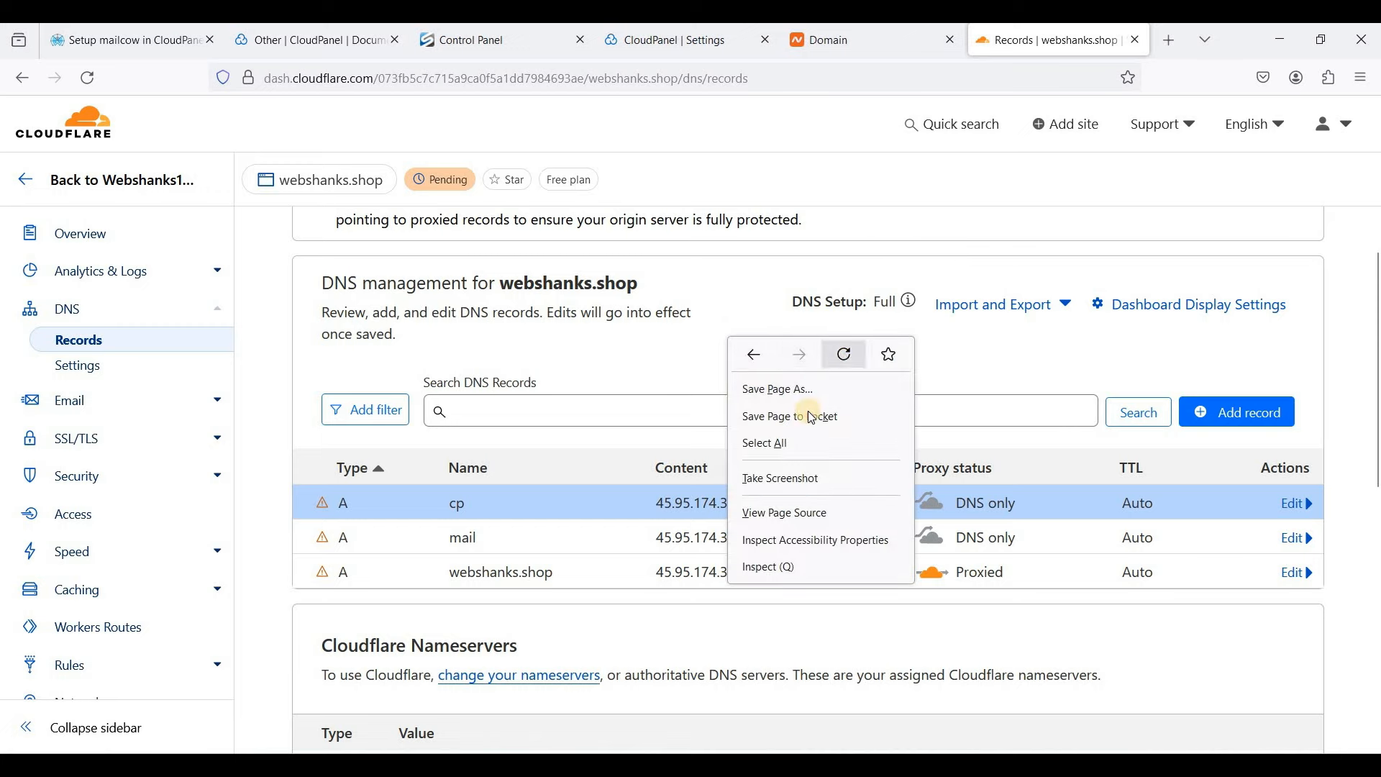
left_click(842, 352)
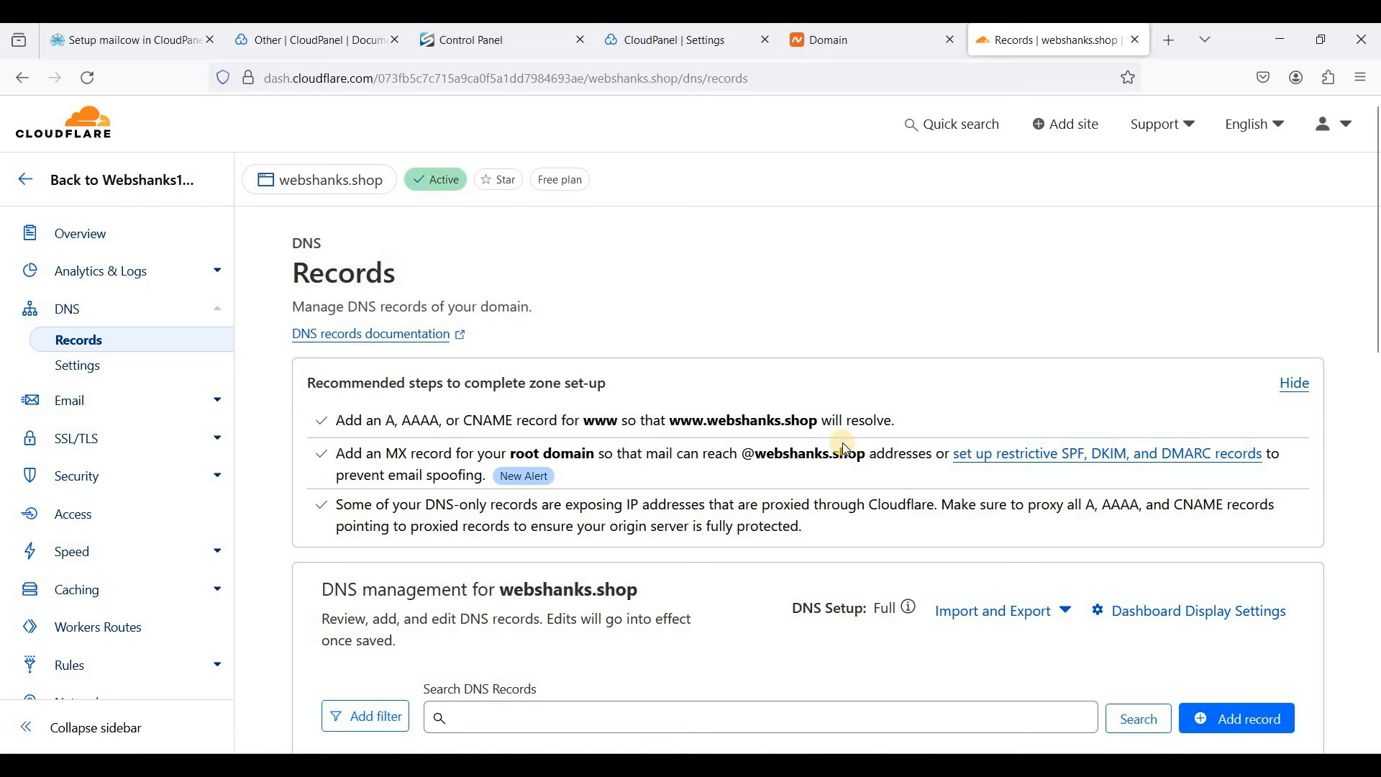
- Save cp.webshanks.shop as the custom domain and open that address in the browser
left_click(697, 53)
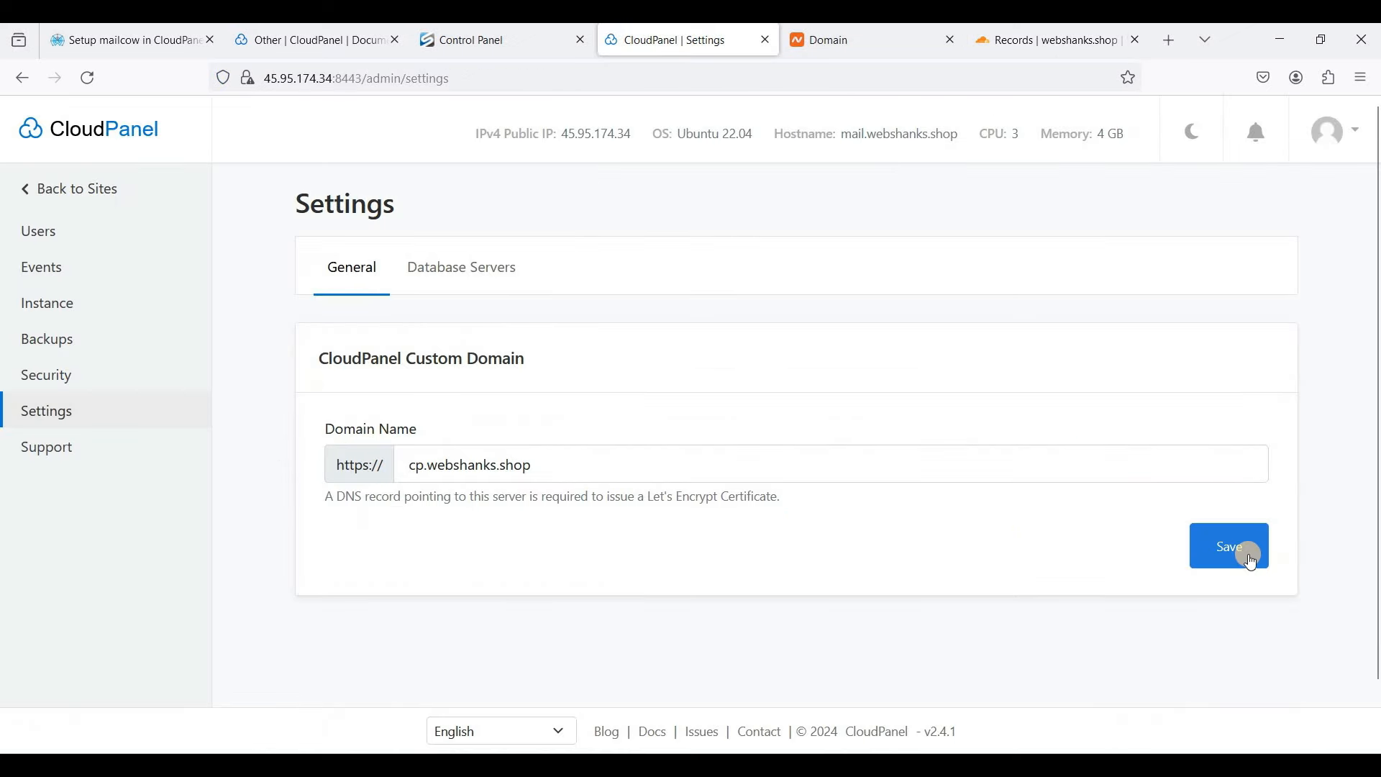
left_click(1225, 558)
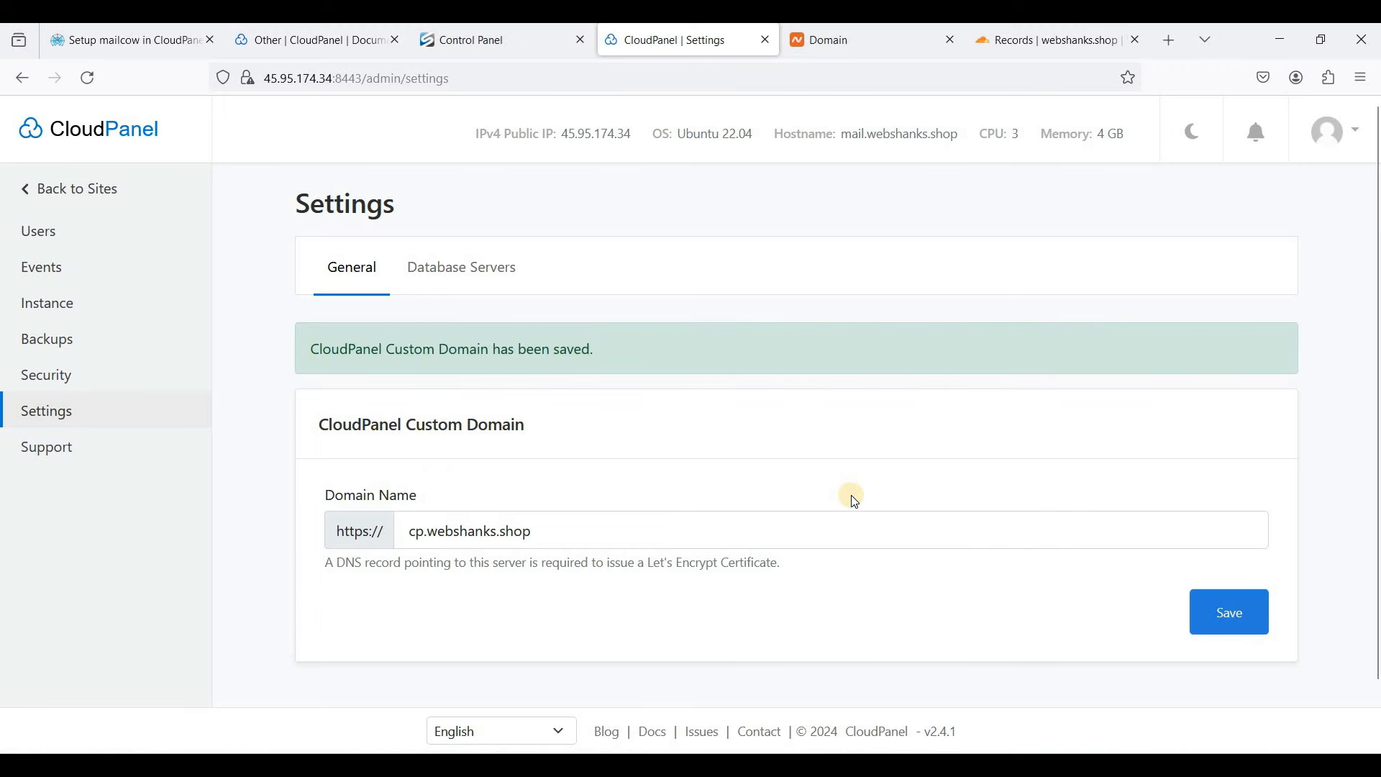
left_click(370, 522)
key("ctrl+c")
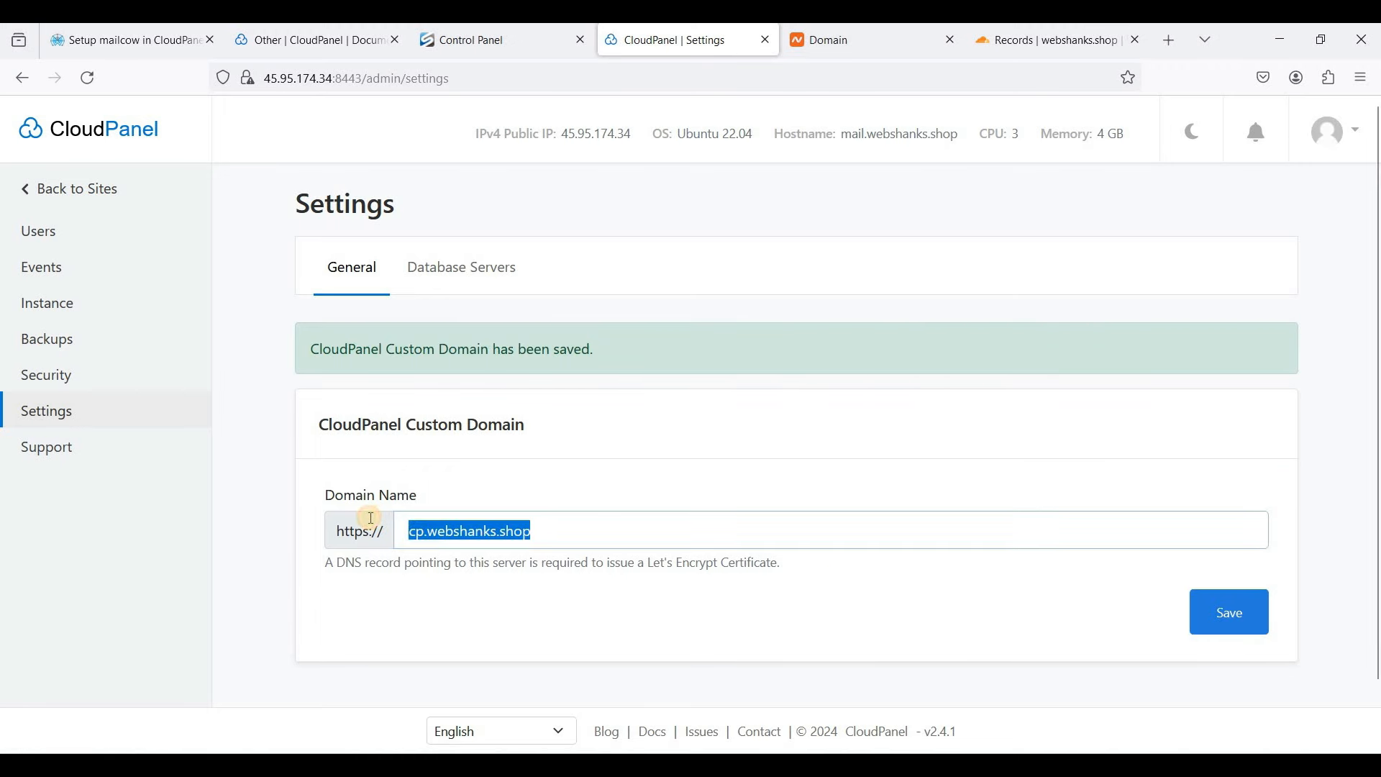
left_click(496, 86)
key("ctrl+v")
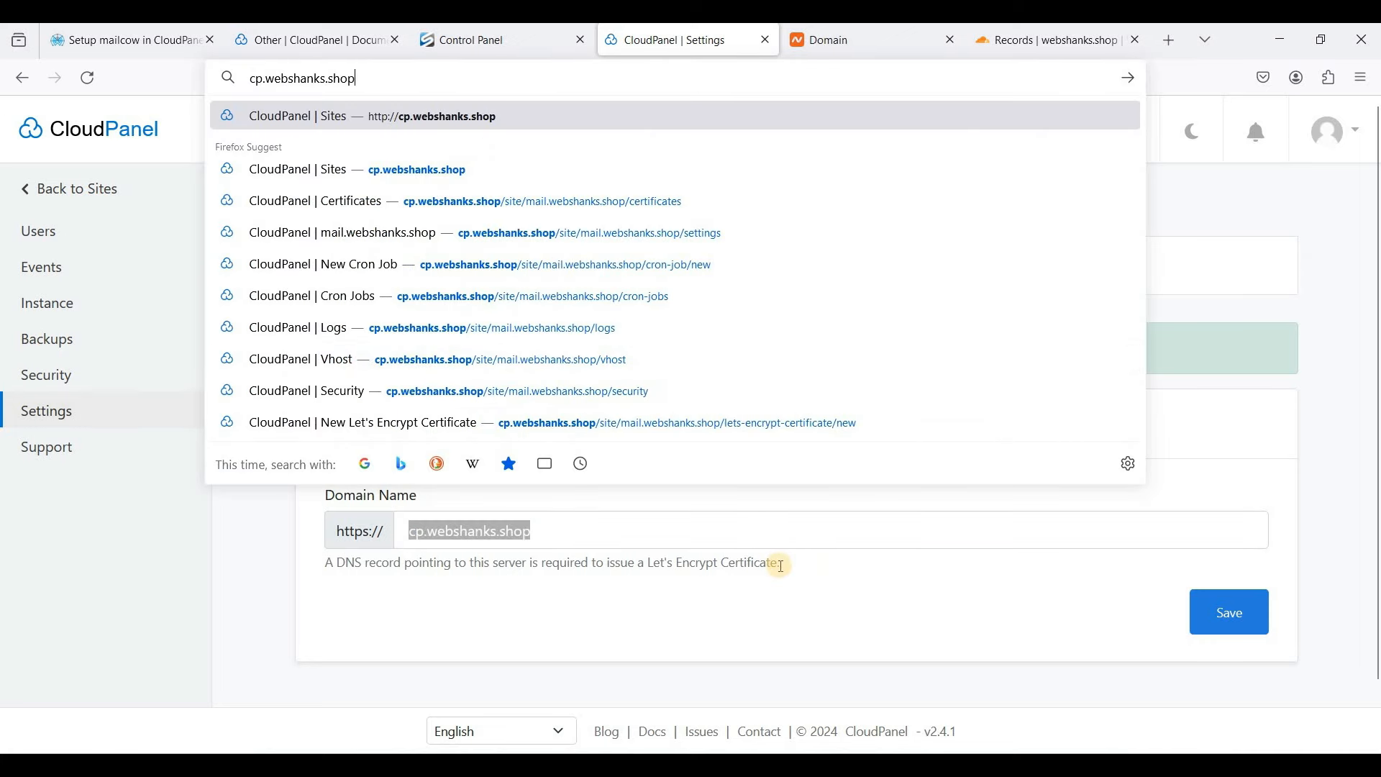
left_click(781, 560)
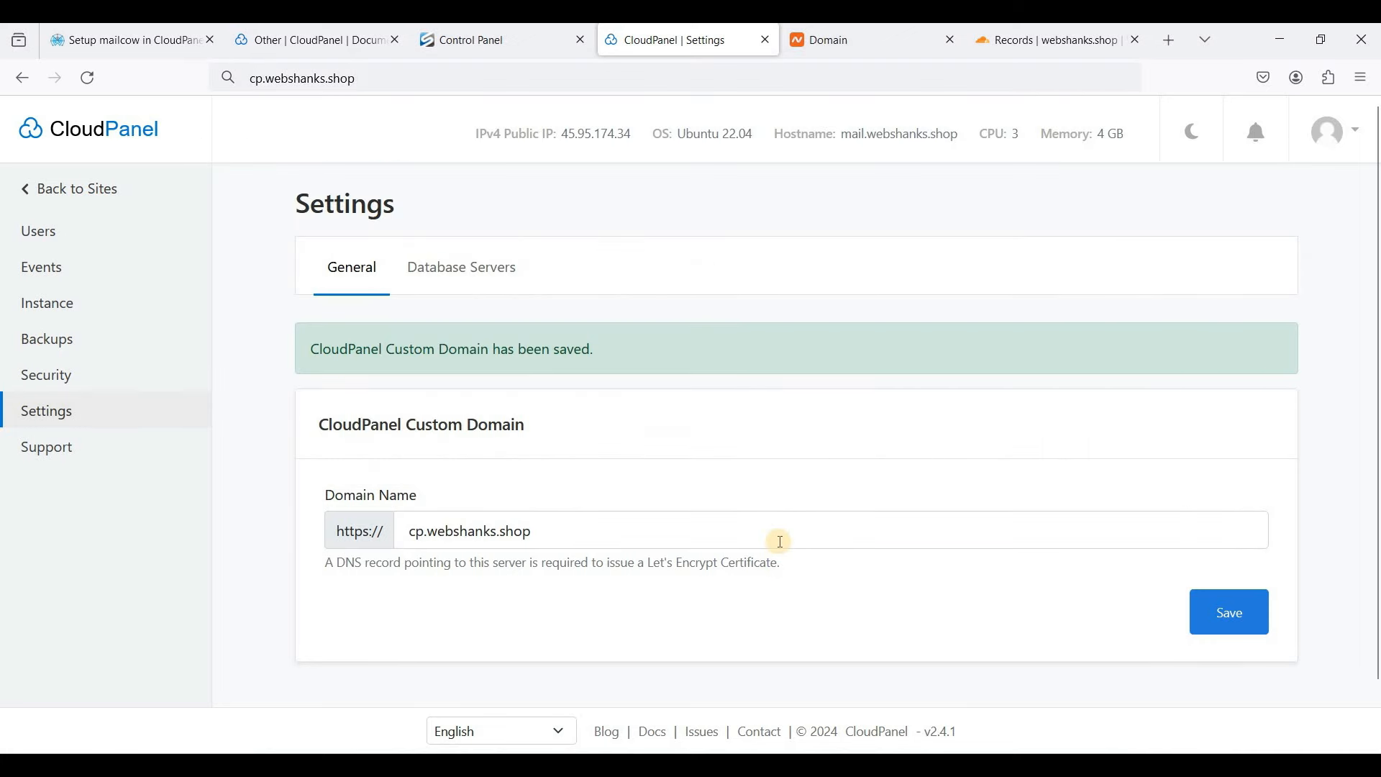
key("Return")
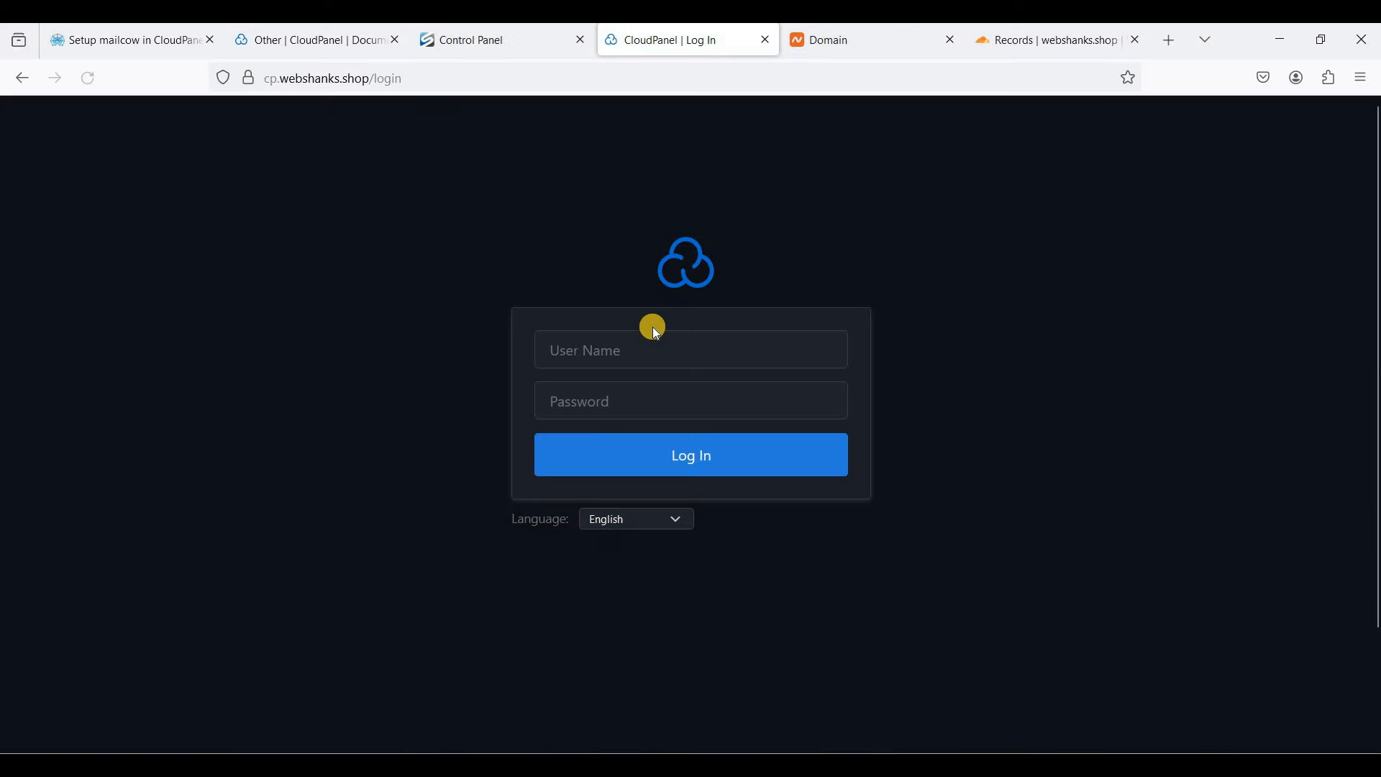
- Log in to CloudPanel at cp.webshanks.shop with the admin user name and password
left_click(638, 335)
type("websh")
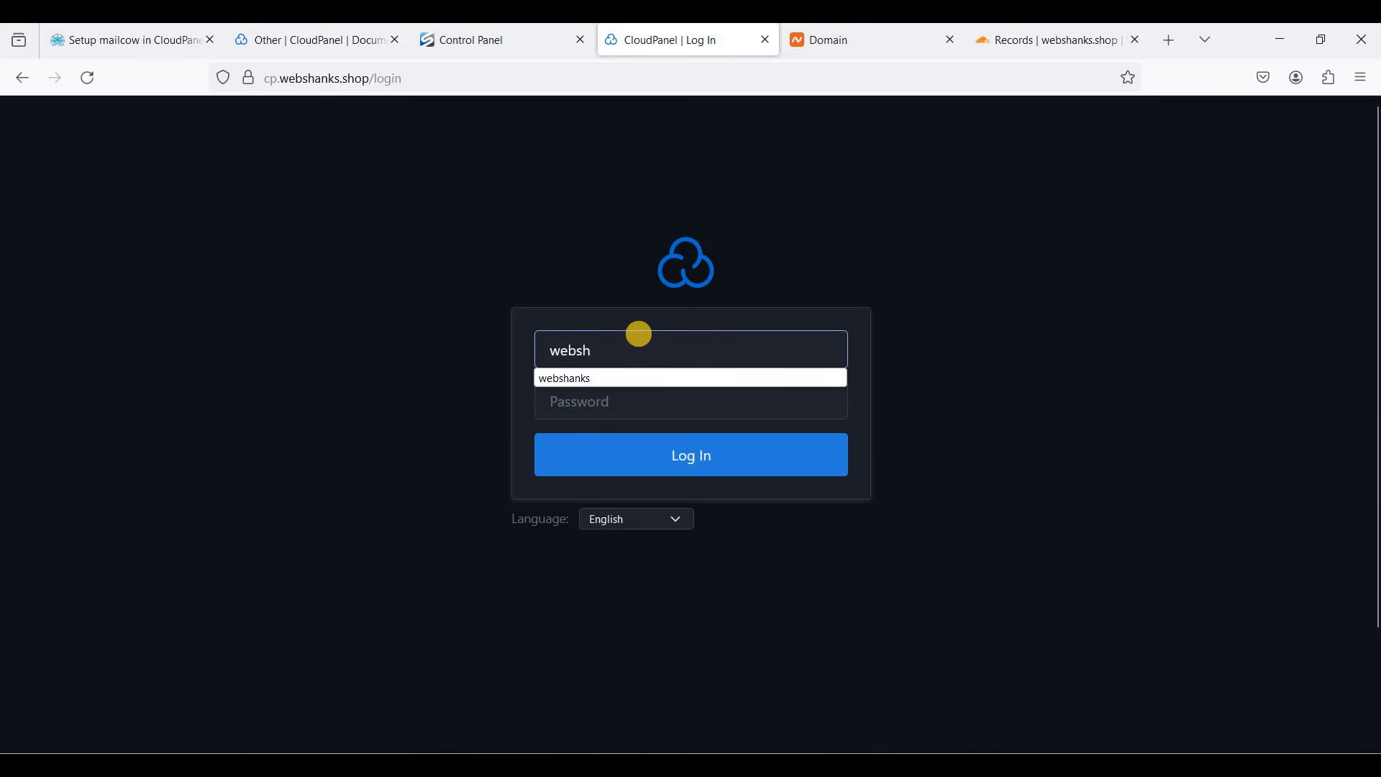
key("Down")
key("Return")
key("Tab")
type("•••••")
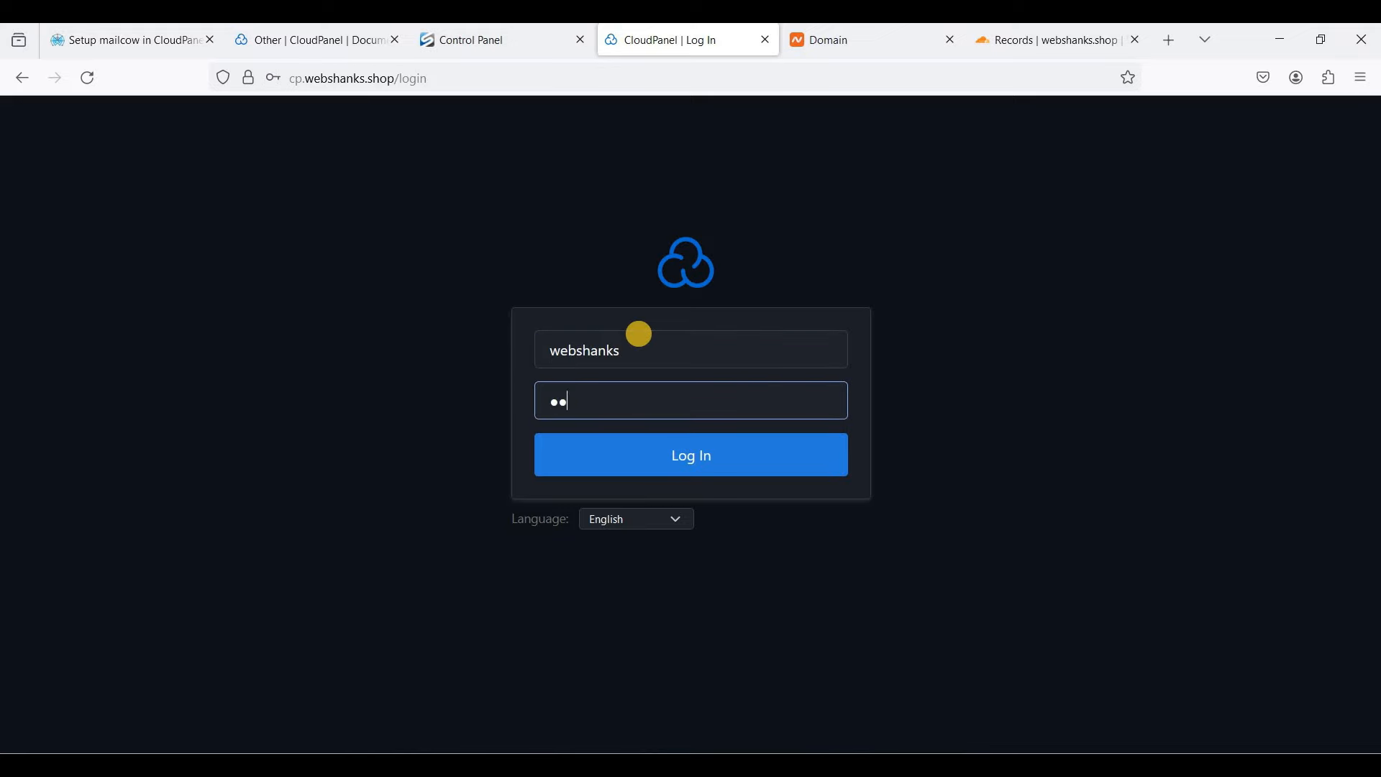
type("•••")
key("Return")
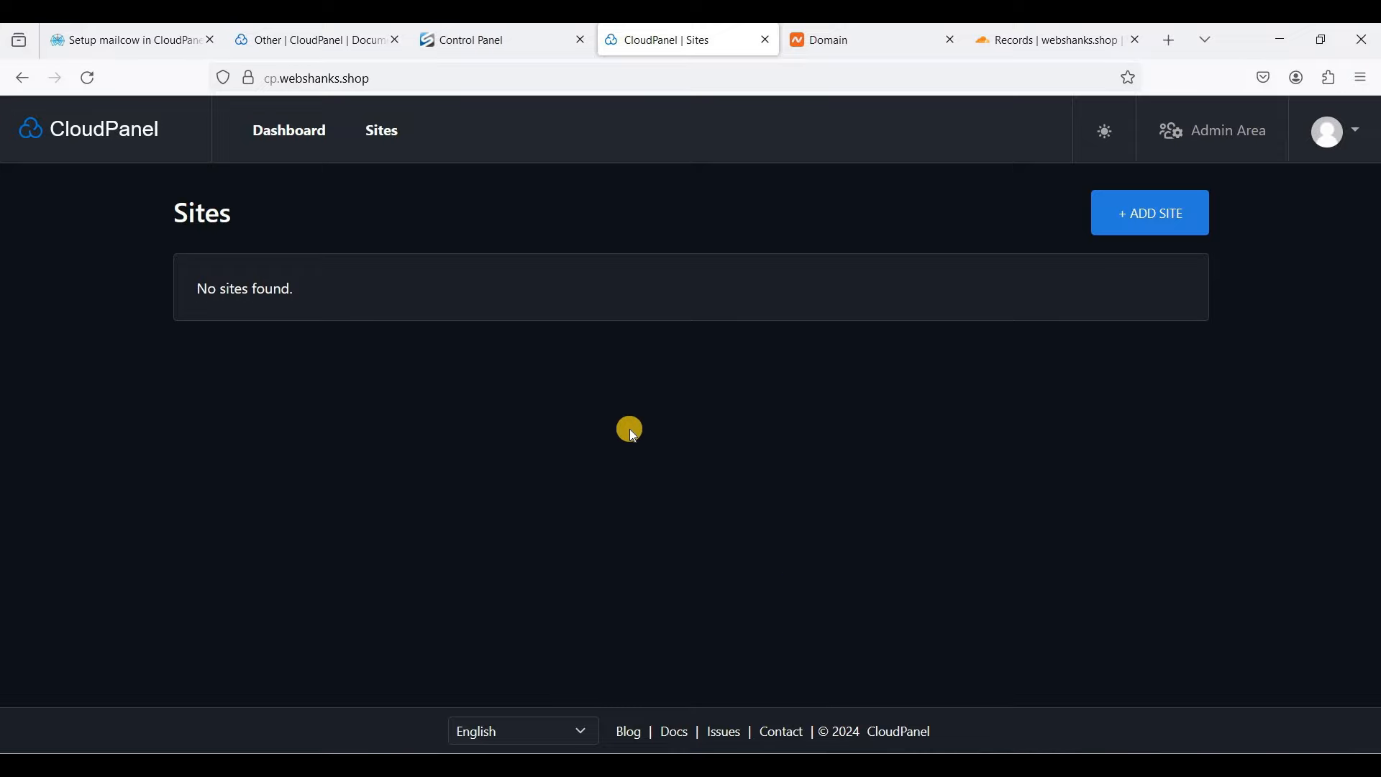
left_click(145, 38)
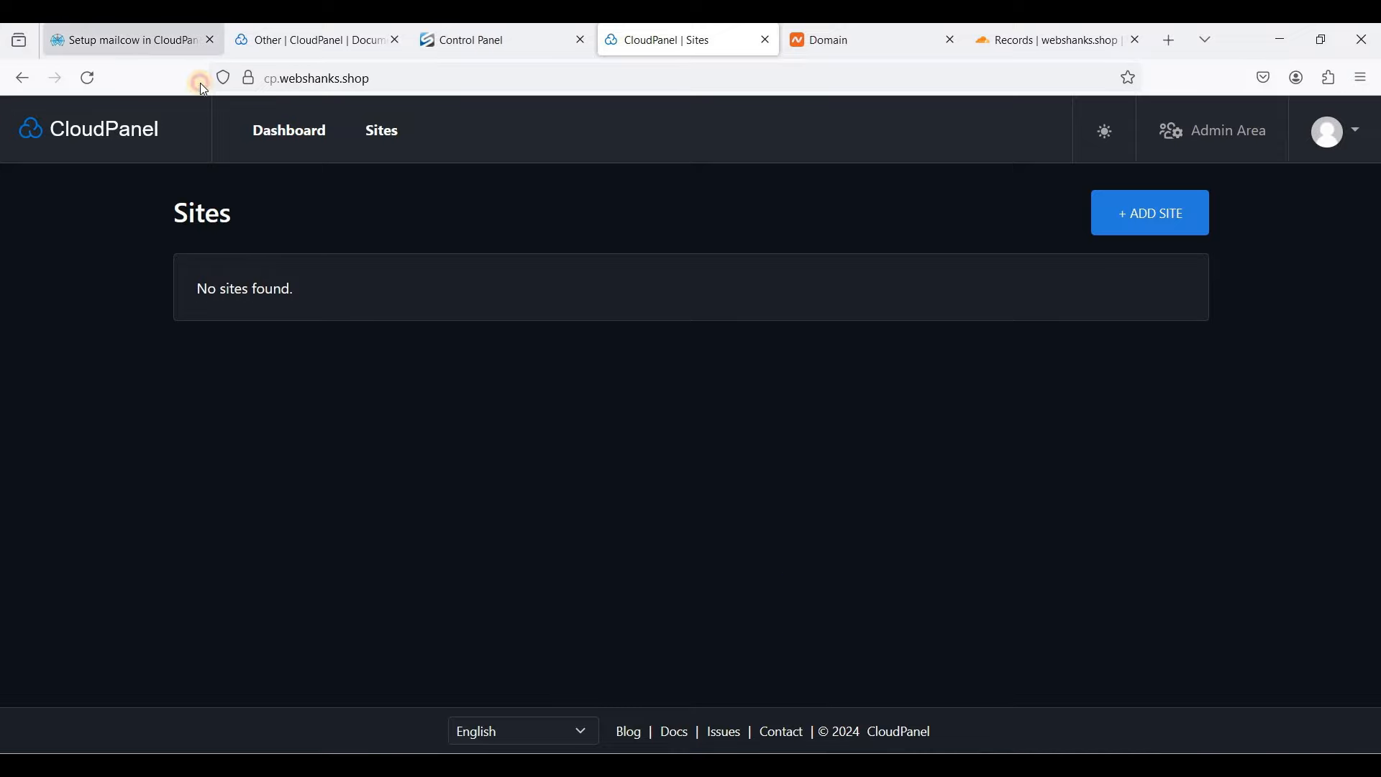
- Copy the tutorial's Docker install curl command and open a new Bitvise terminal console
scroll(761, 408, "down", 15)
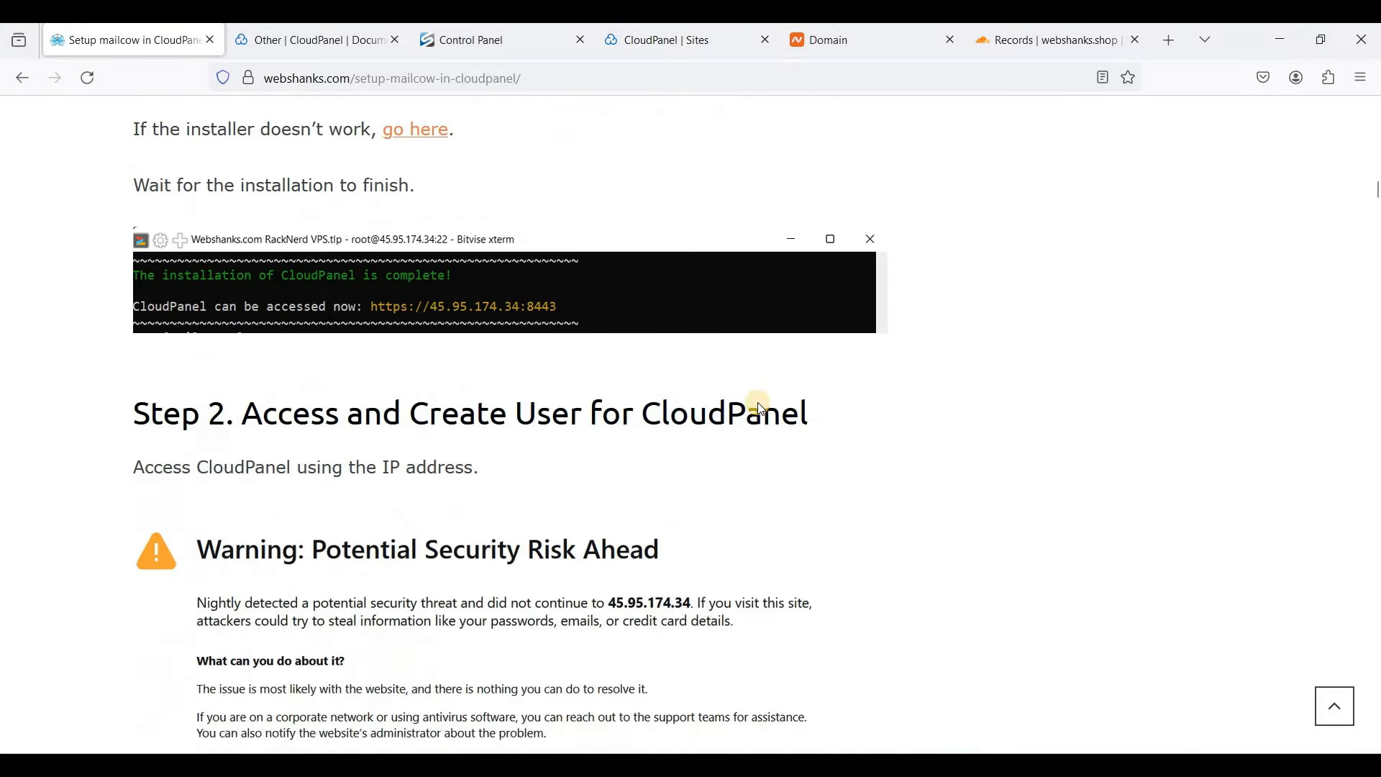
scroll(761, 414, "down", 15)
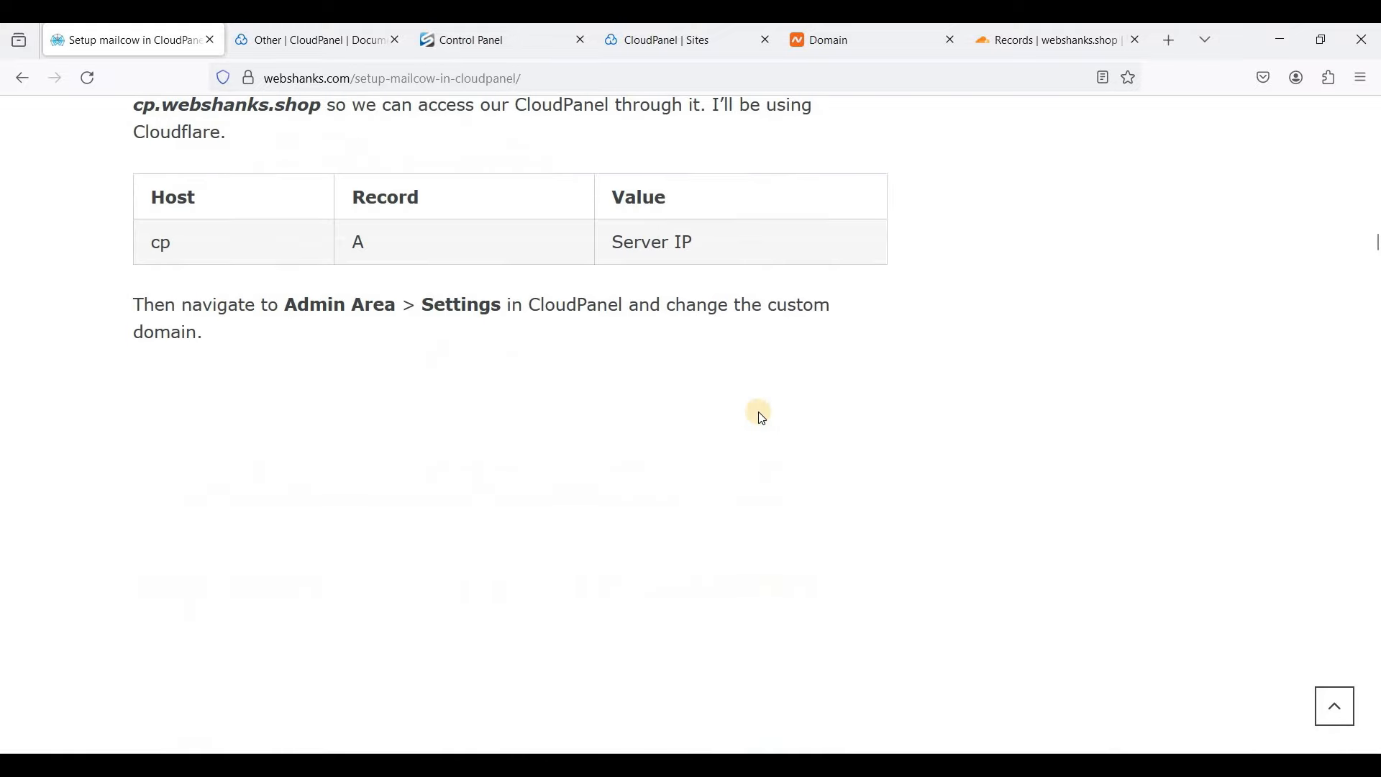
scroll(762, 417, "up", 1)
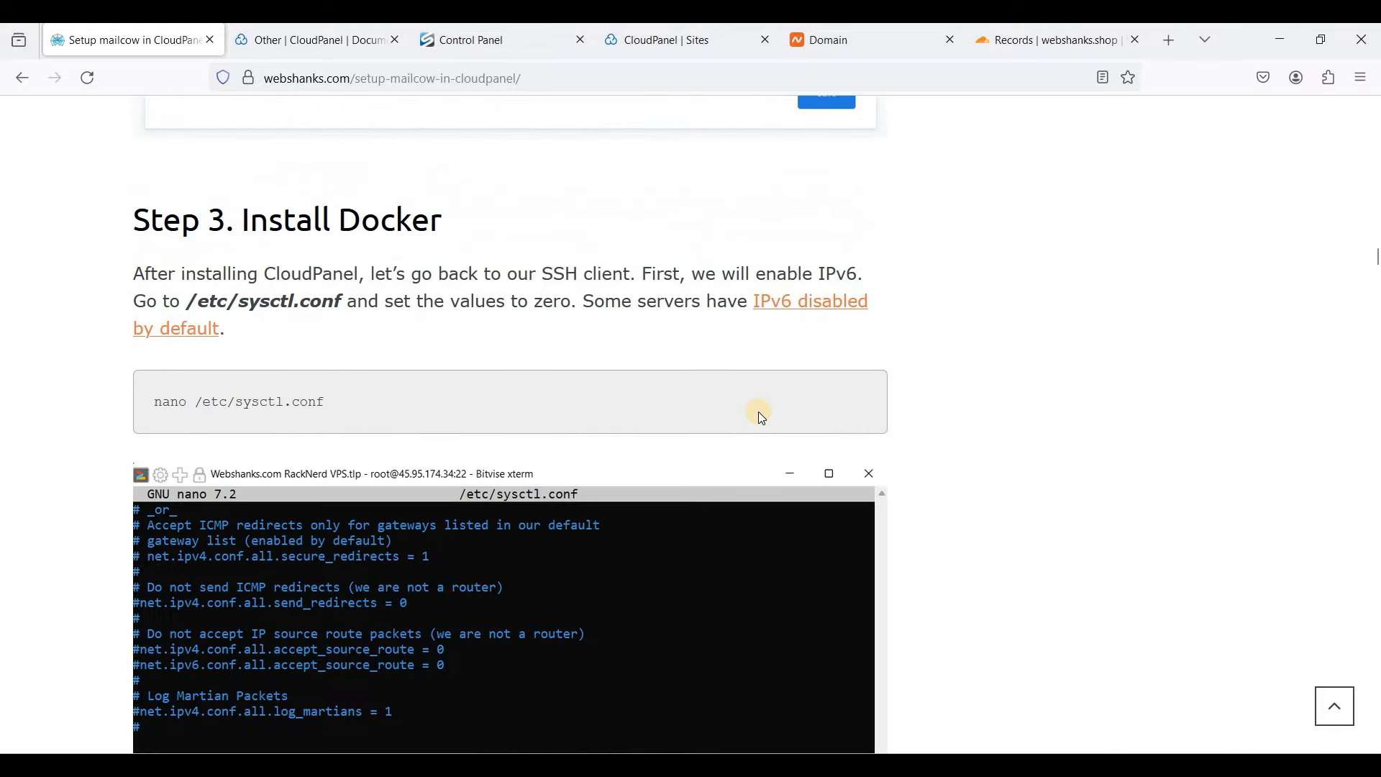
scroll(761, 430, "down", 15)
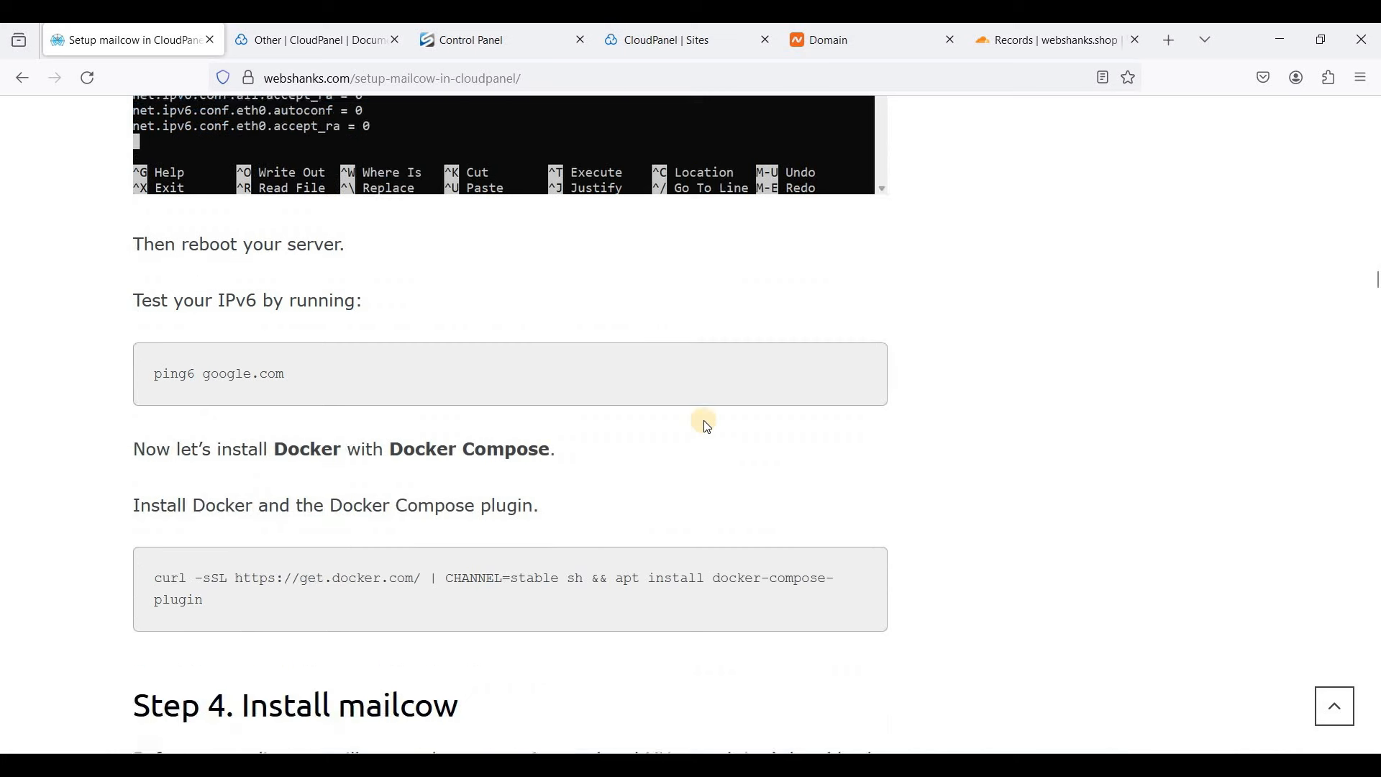
left_click_drag(154, 365, 210, 394)
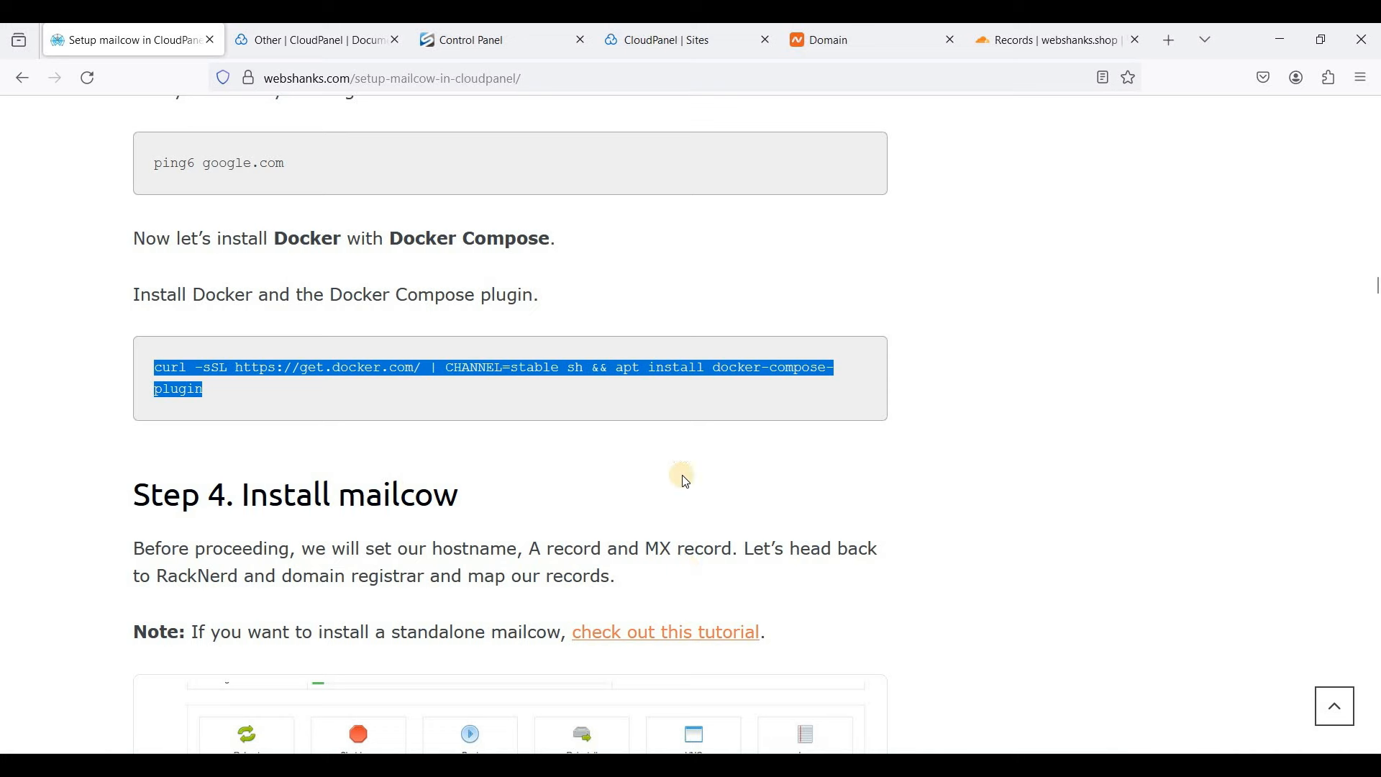
key("alt+Tab")
left_click(481, 384)
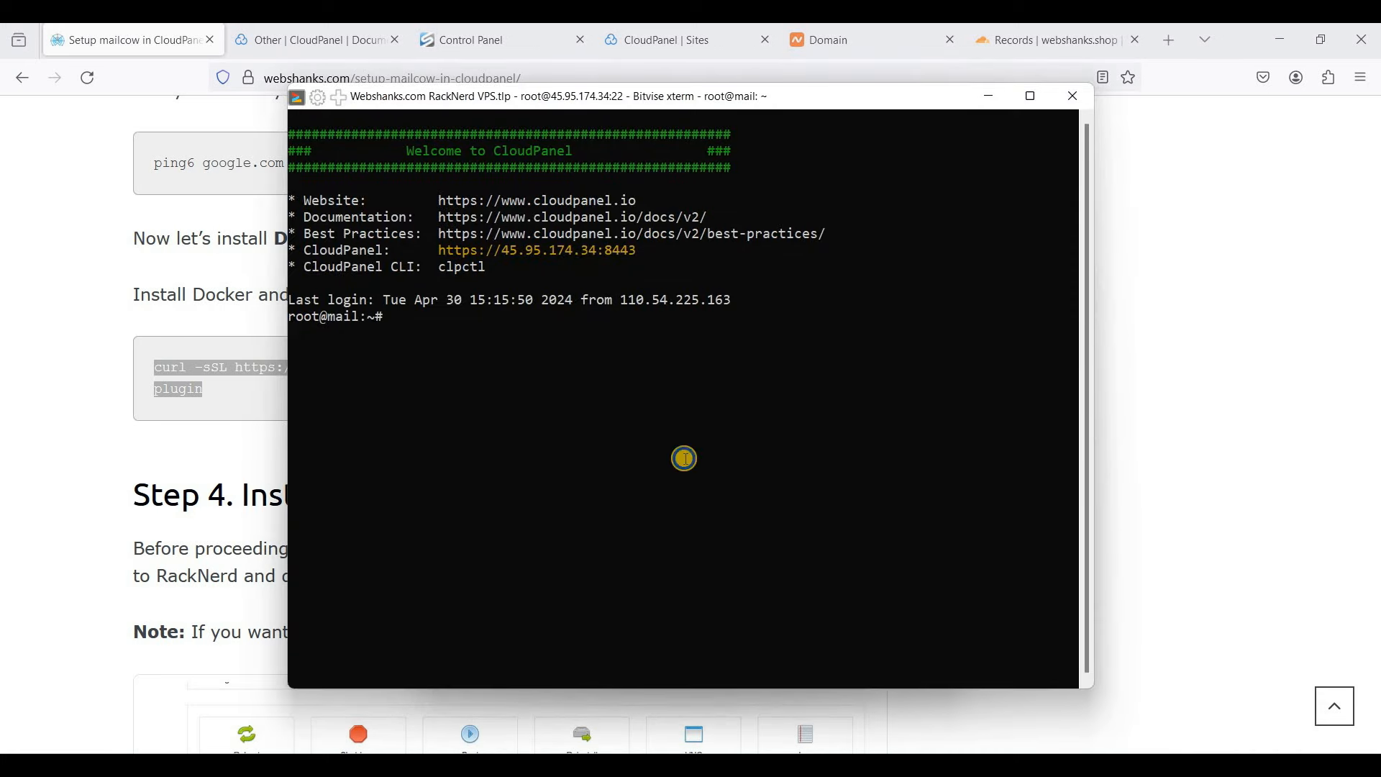
- Run the Docker and Docker Compose install command on the server, then return to the tutorial
right_click(692, 463)
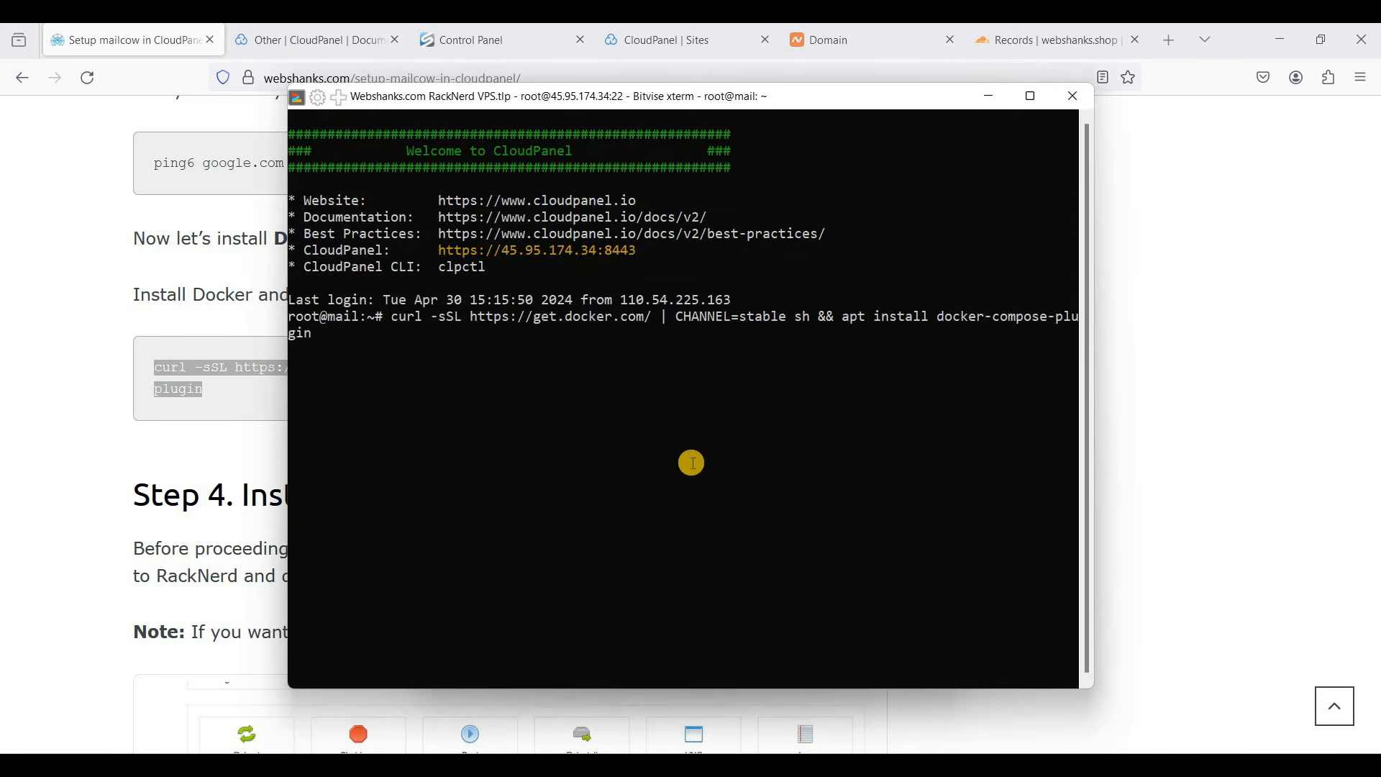
key("Return")
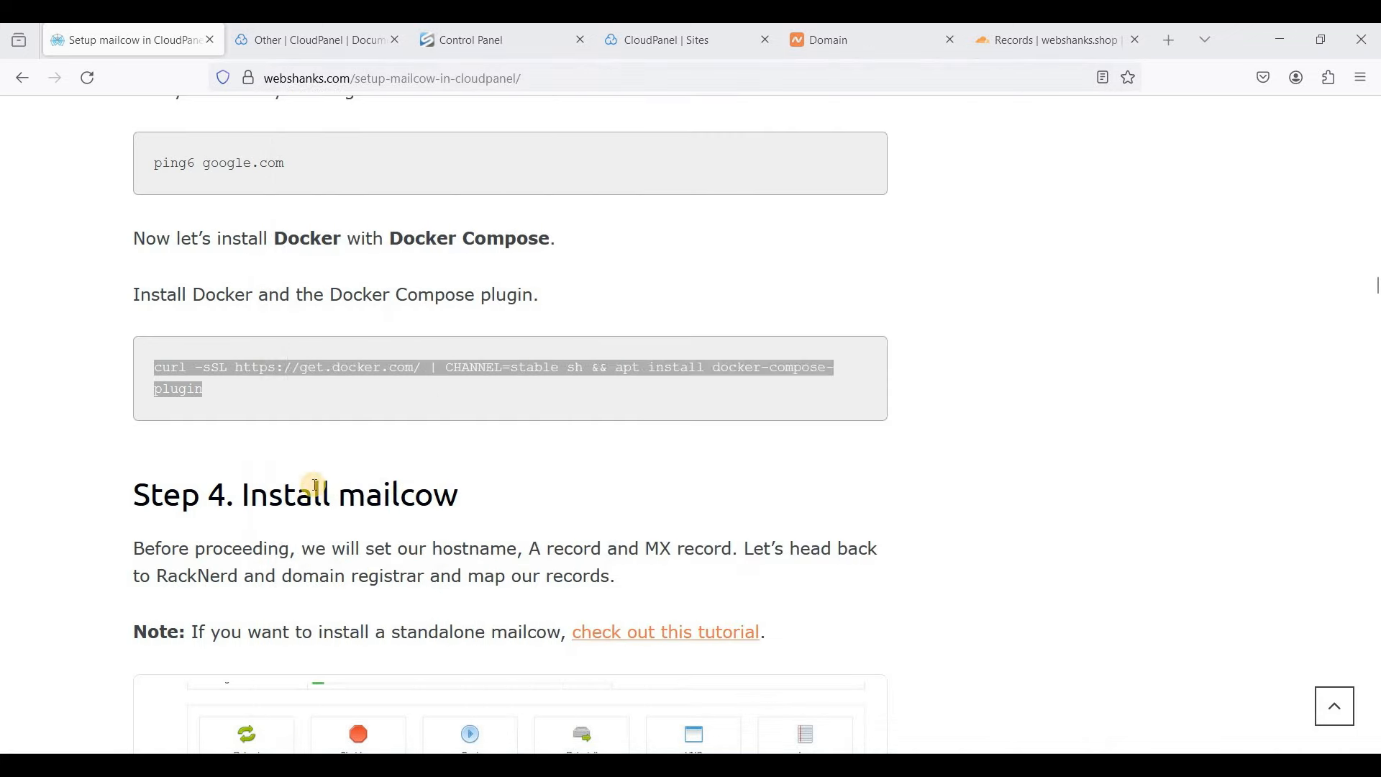
left_click(264, 478)
scroll(375, 467, "down", 10)
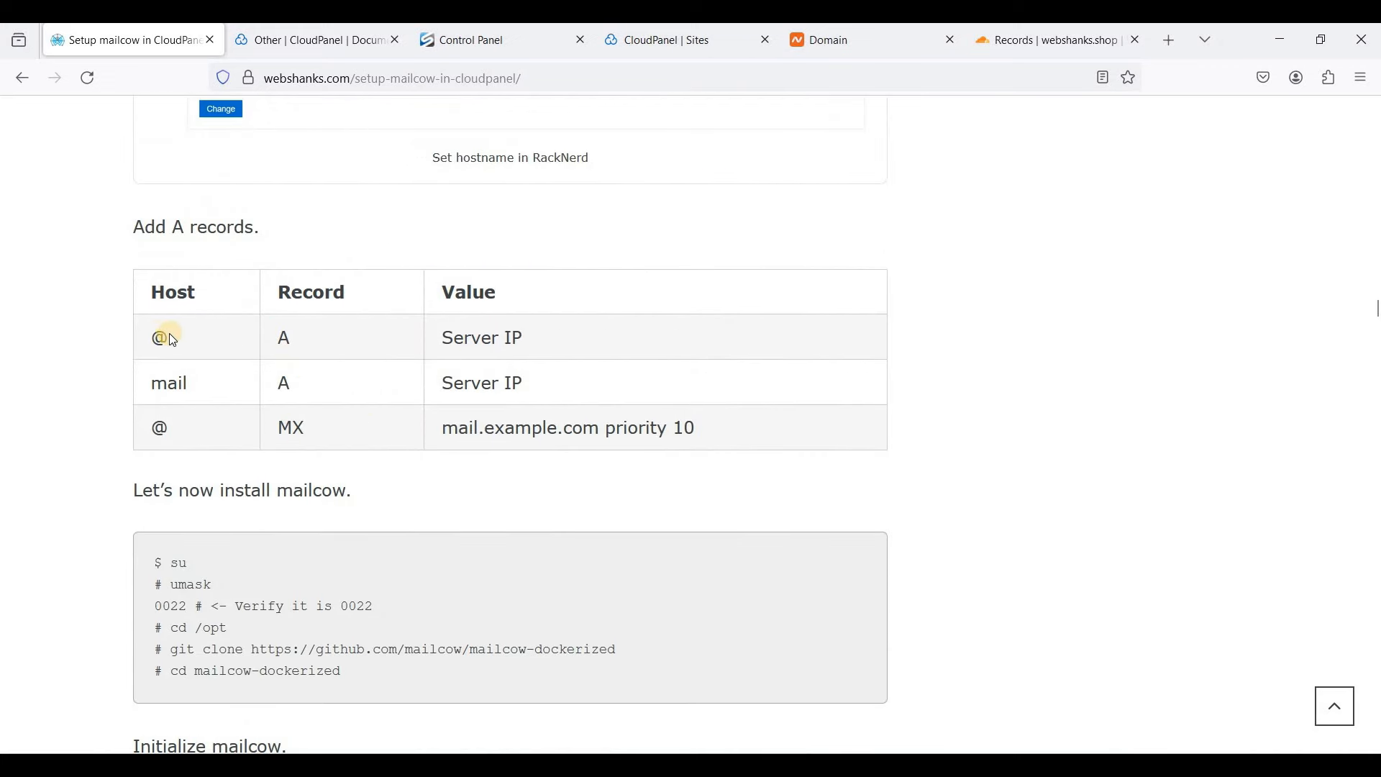
- Review the tutorial's DNS table: the root A record, the mail host entry and the MX type
mouse_move(178, 334)
left_mouse_down()
mouse_move(447, 333)
mouse_move(180, 335)
left_mouse_up()
double_click(227, 385)
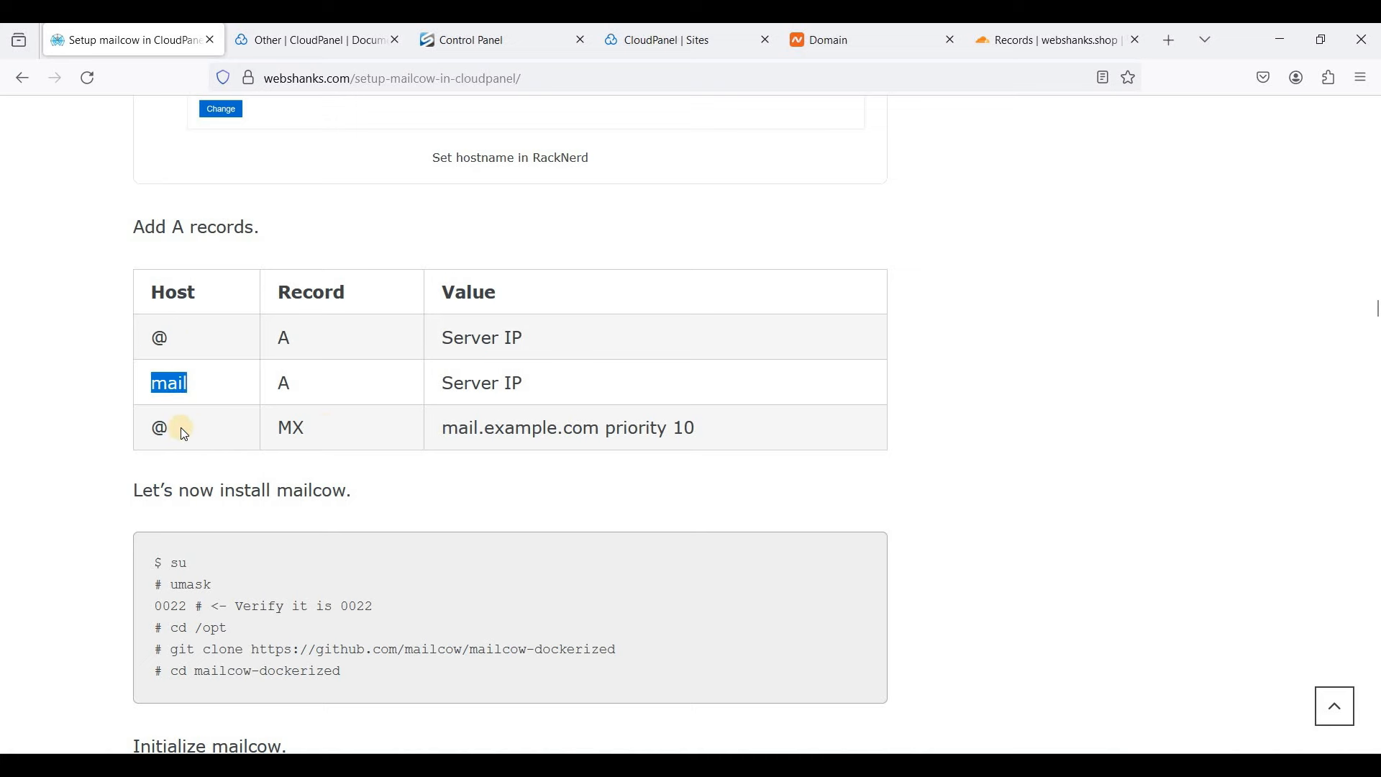
double_click(344, 424)
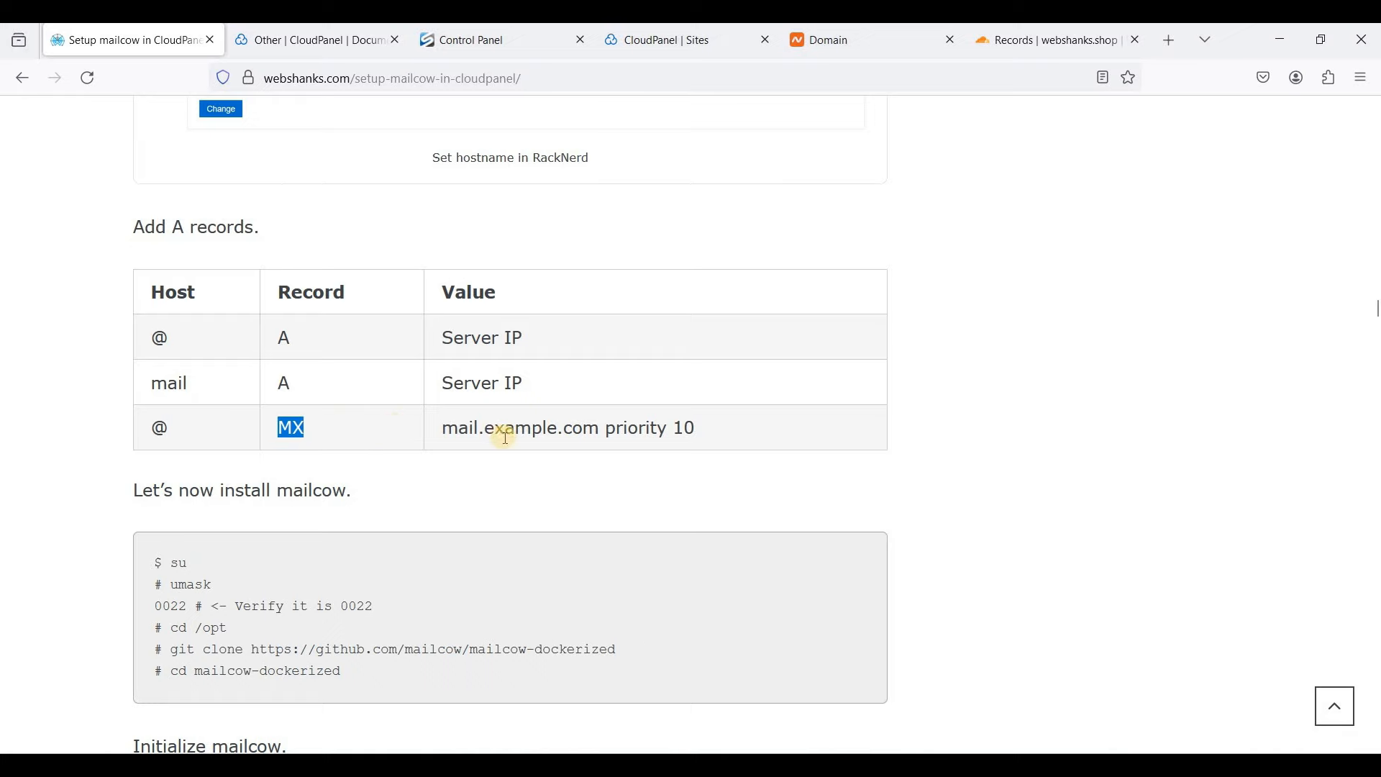
- Return to Cloudflare's webshanks.shop DNS records and scroll down to the record list
left_click(1038, 50)
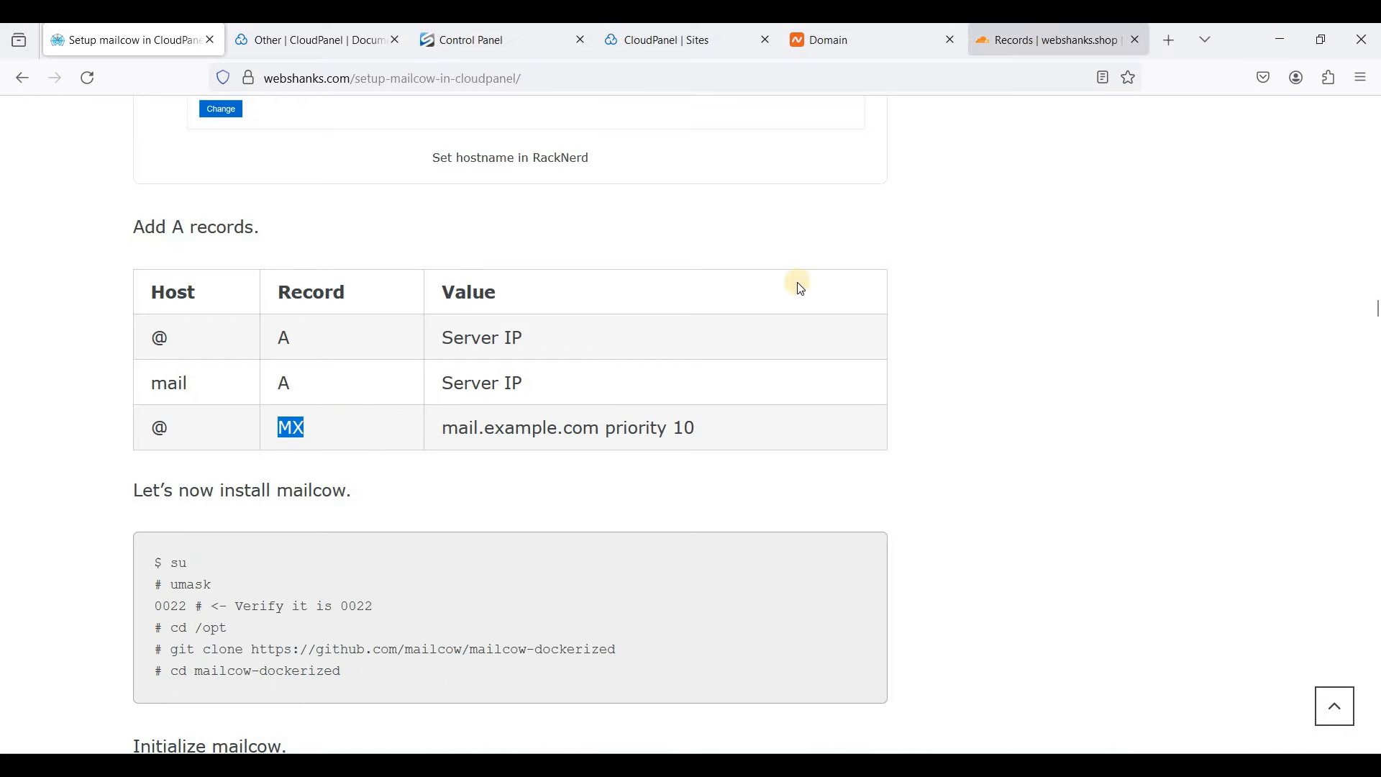
scroll(796, 385, "down", 2)
scroll(798, 392, "down", 3)
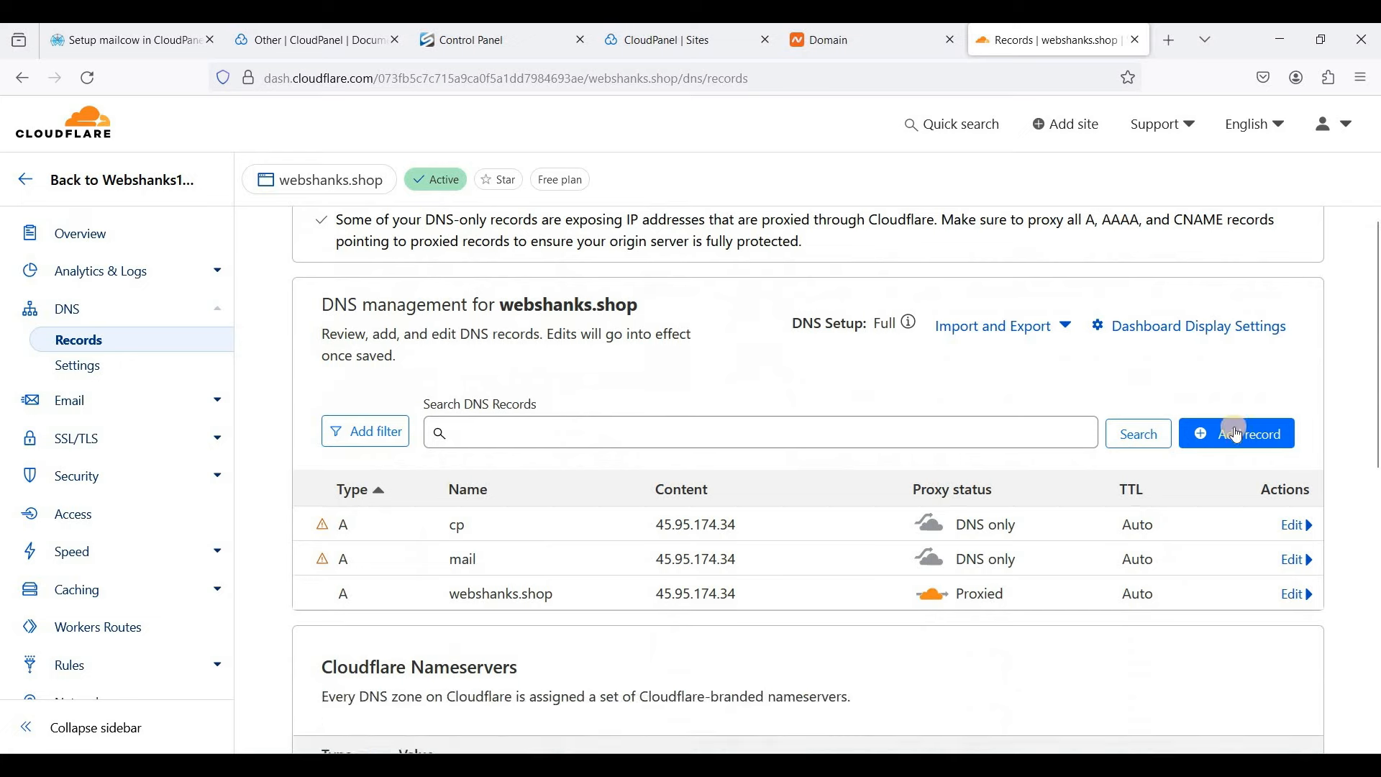
- Start a new Cloudflare DNS record and choose MX as its type
left_click(1235, 433)
left_click(432, 552)
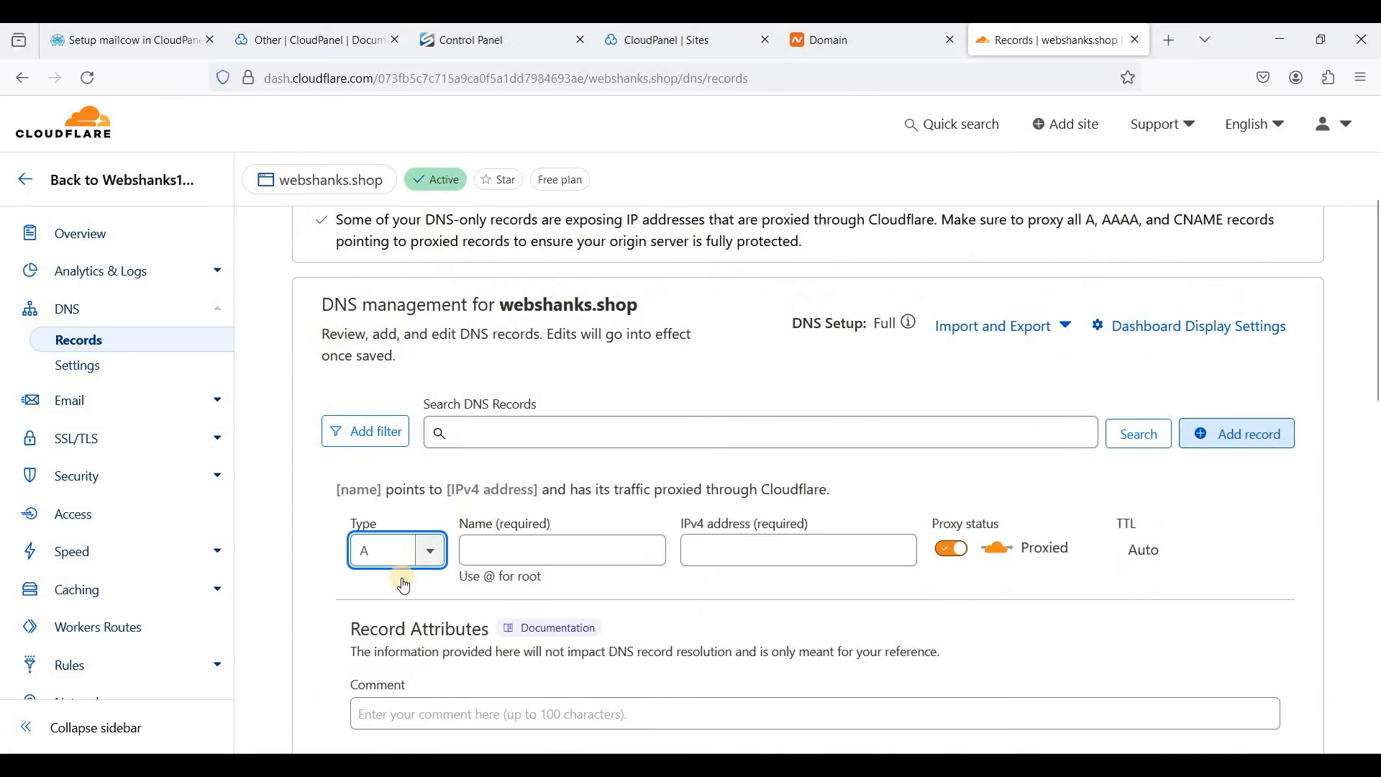
scroll(395, 626, "down", 1)
scroll(393, 624, "down", 4)
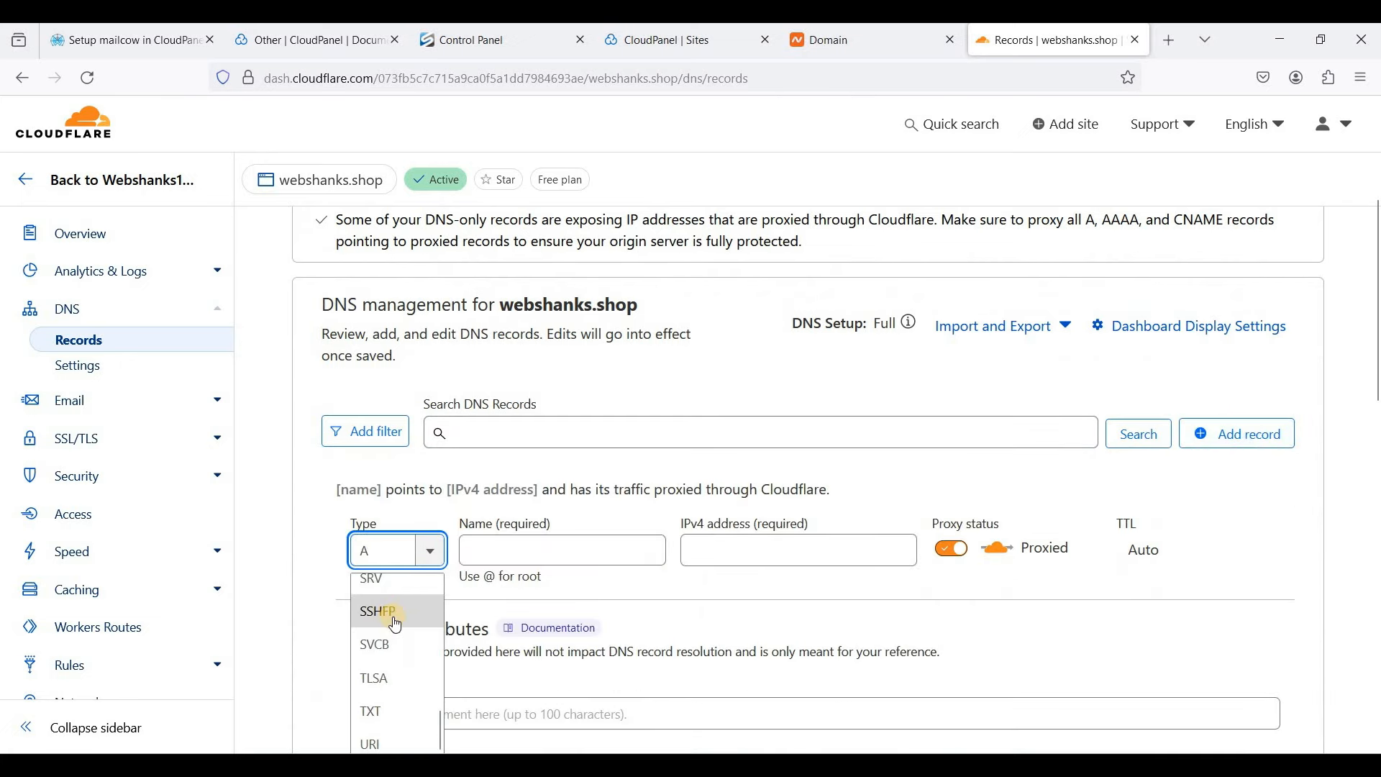
scroll(392, 619, "up", 2)
key("Return")
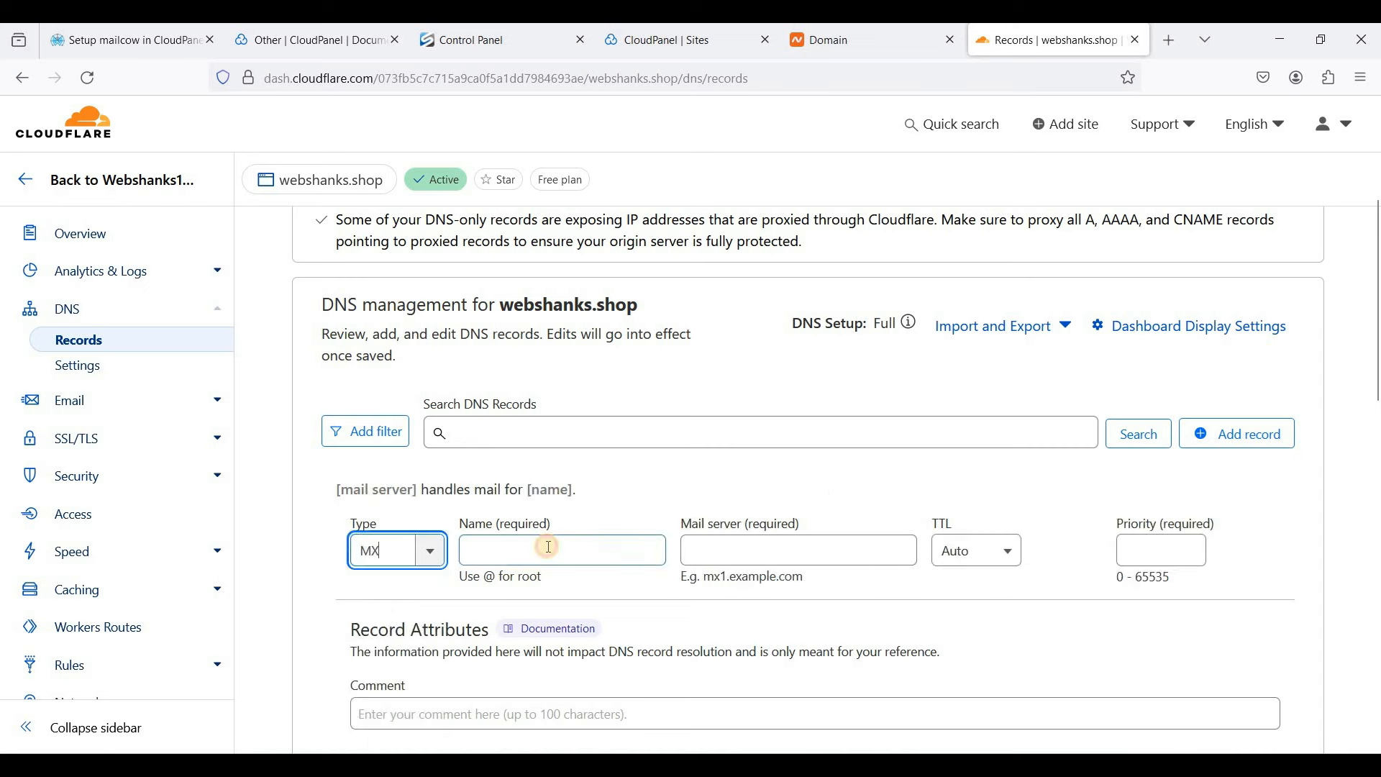
- Fill in name @, mail server mail.webshanks.shop and priority 10, then save the MX record
left_click(547, 546)
type("@")
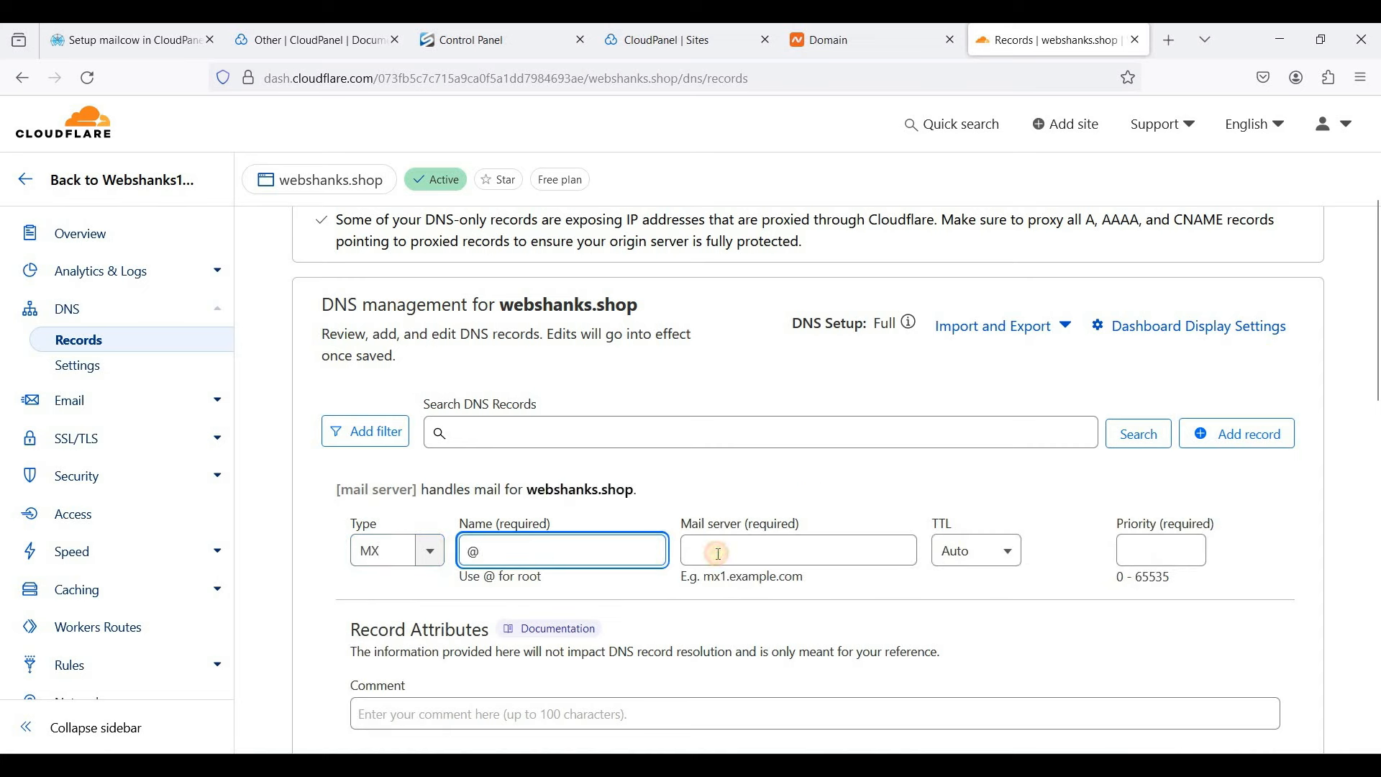
left_click(717, 552)
type("mail")
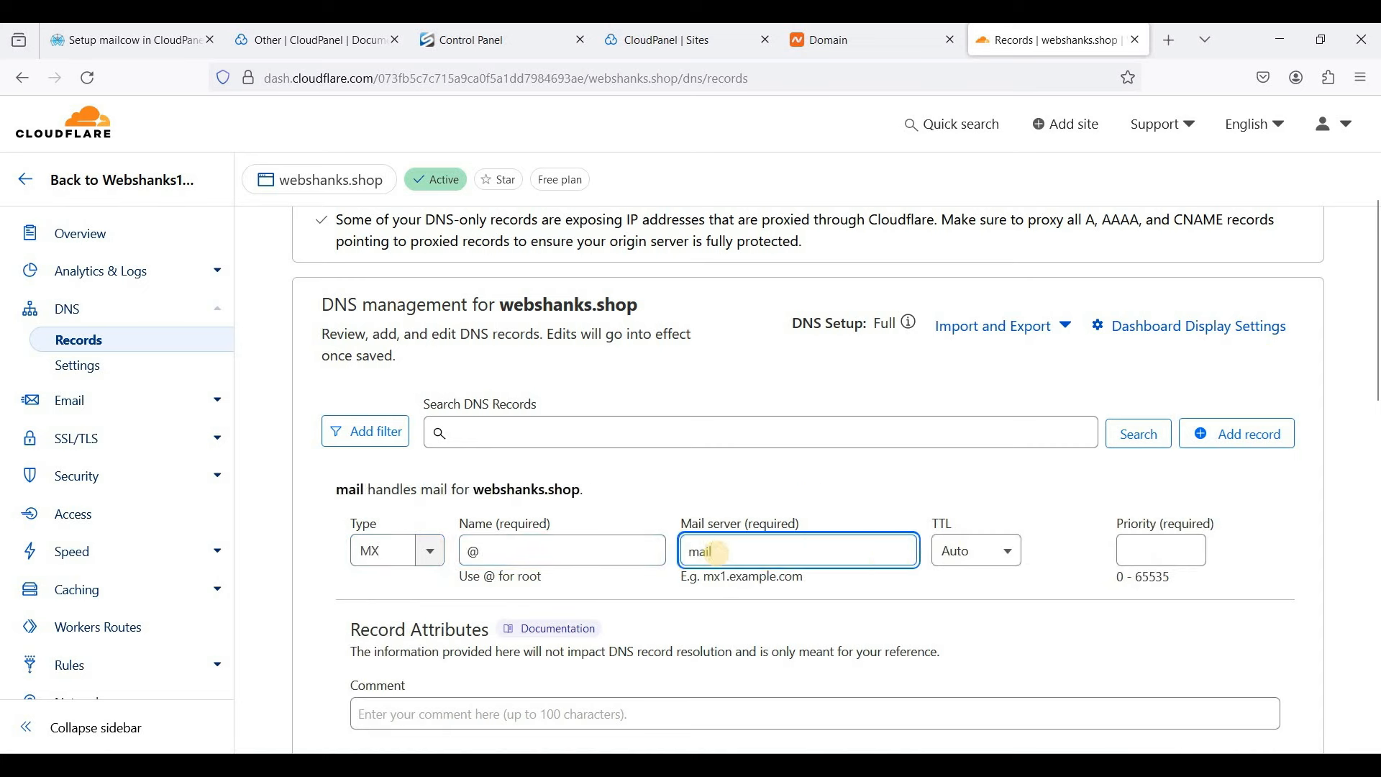
type(".we")
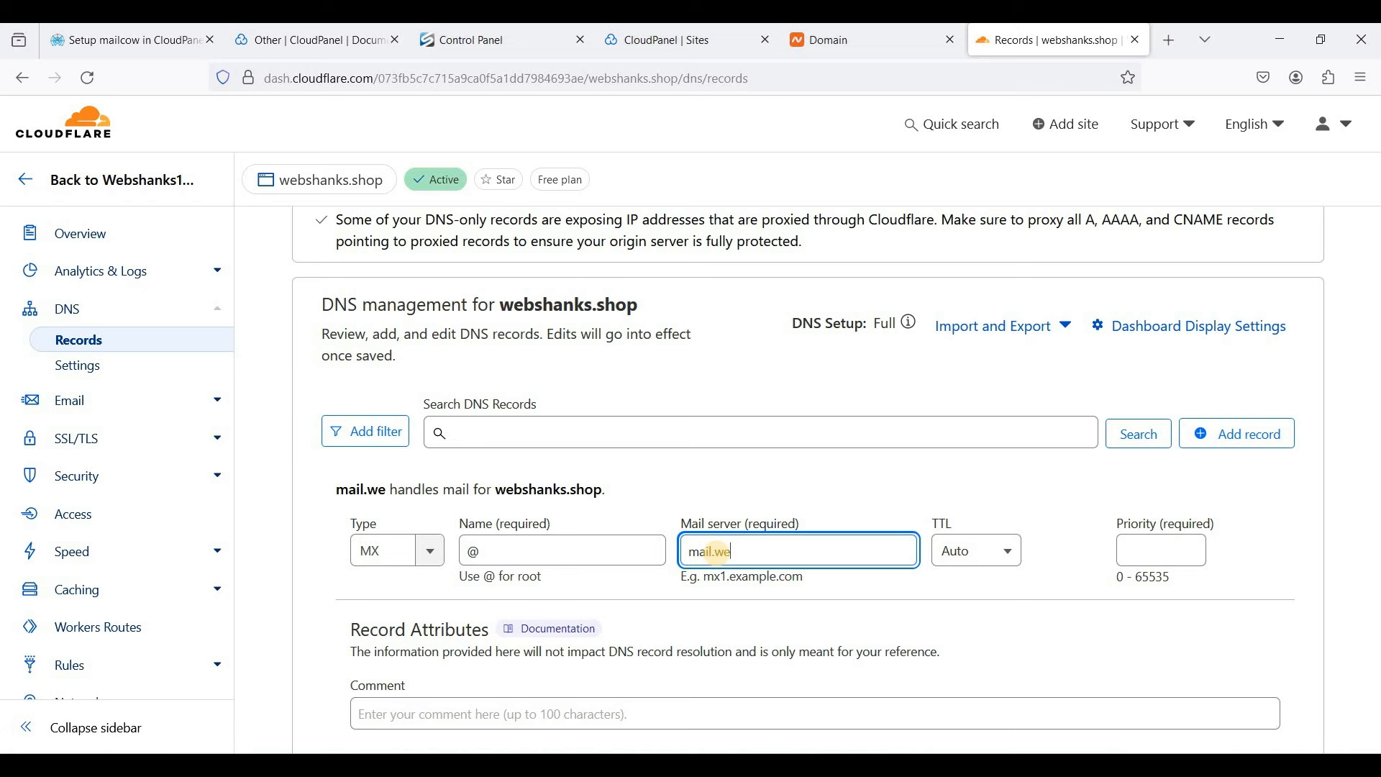
type("bshanks")
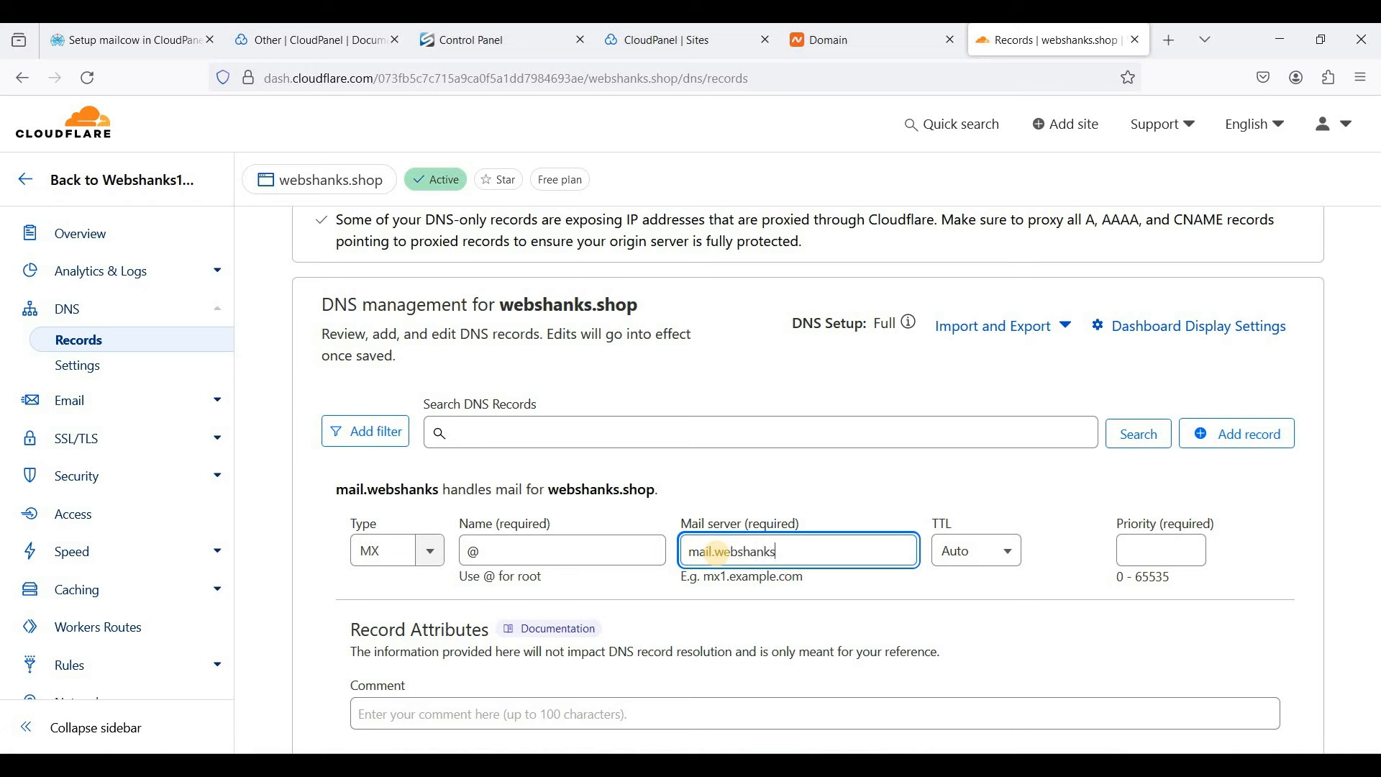
type(".shop")
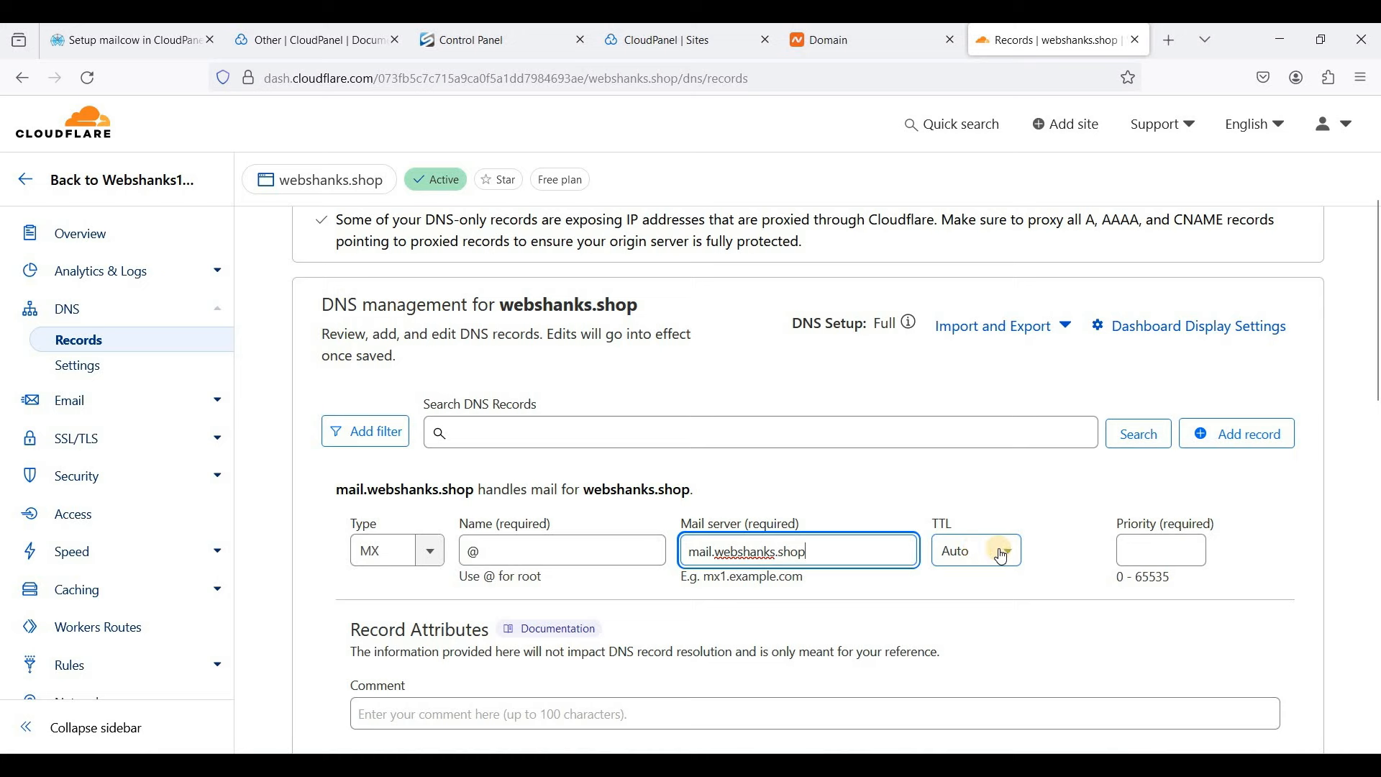
left_click(1145, 551)
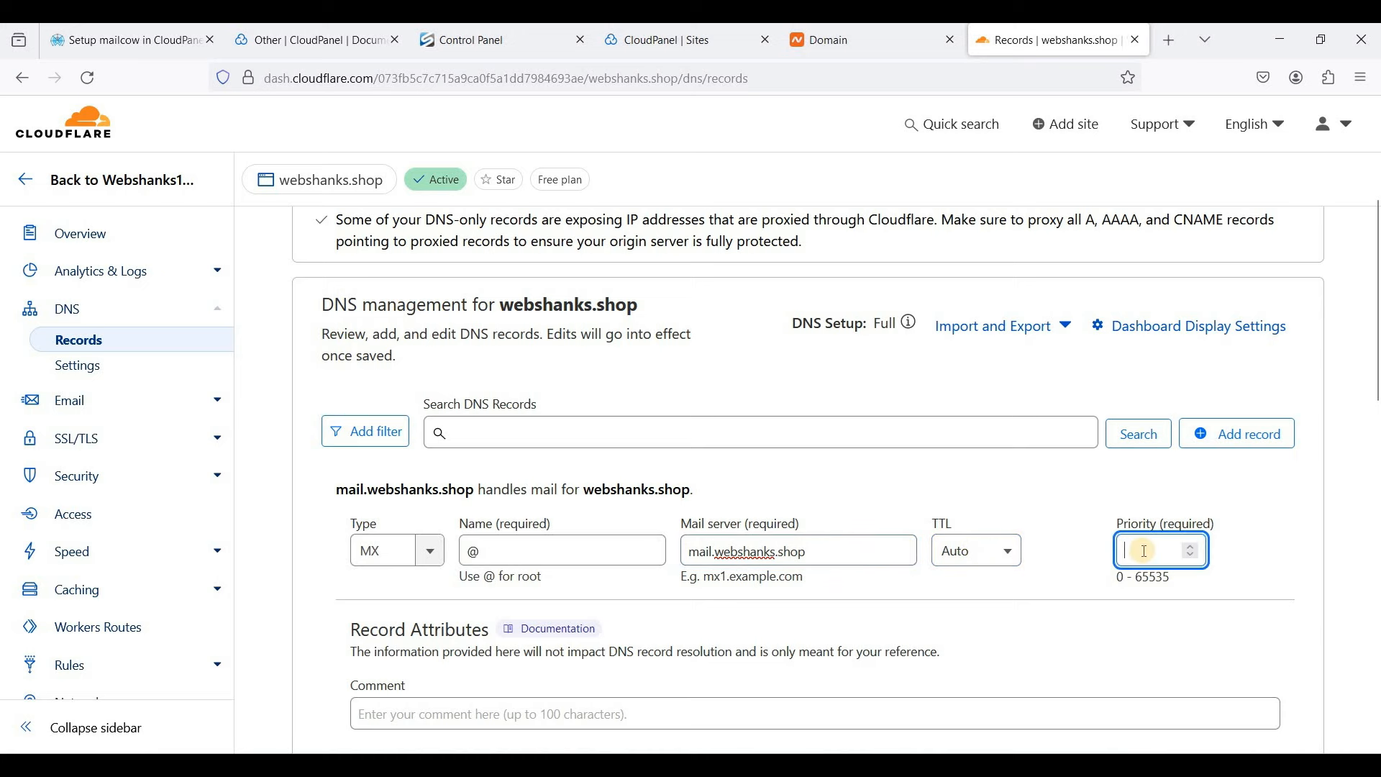
type("10")
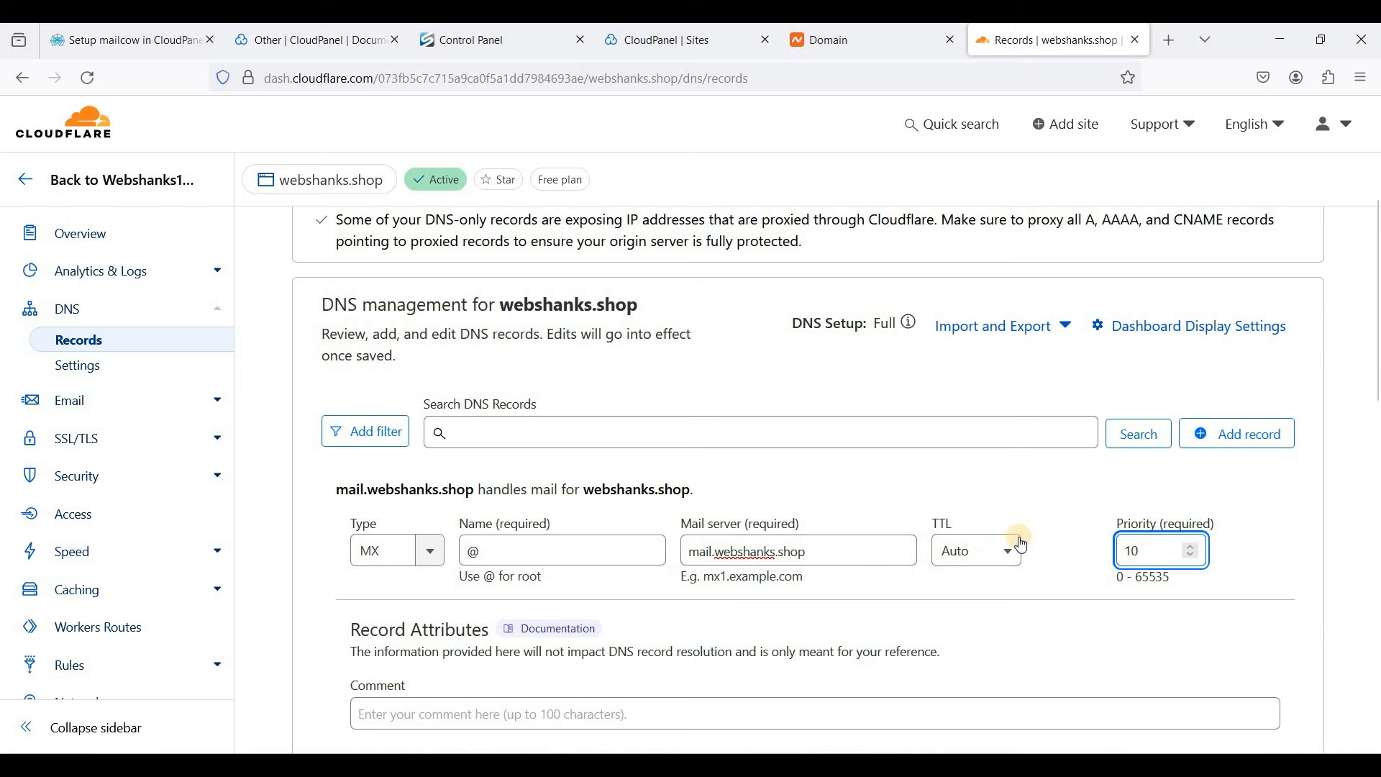
scroll(1187, 575, "down", 3)
left_click(1246, 608)
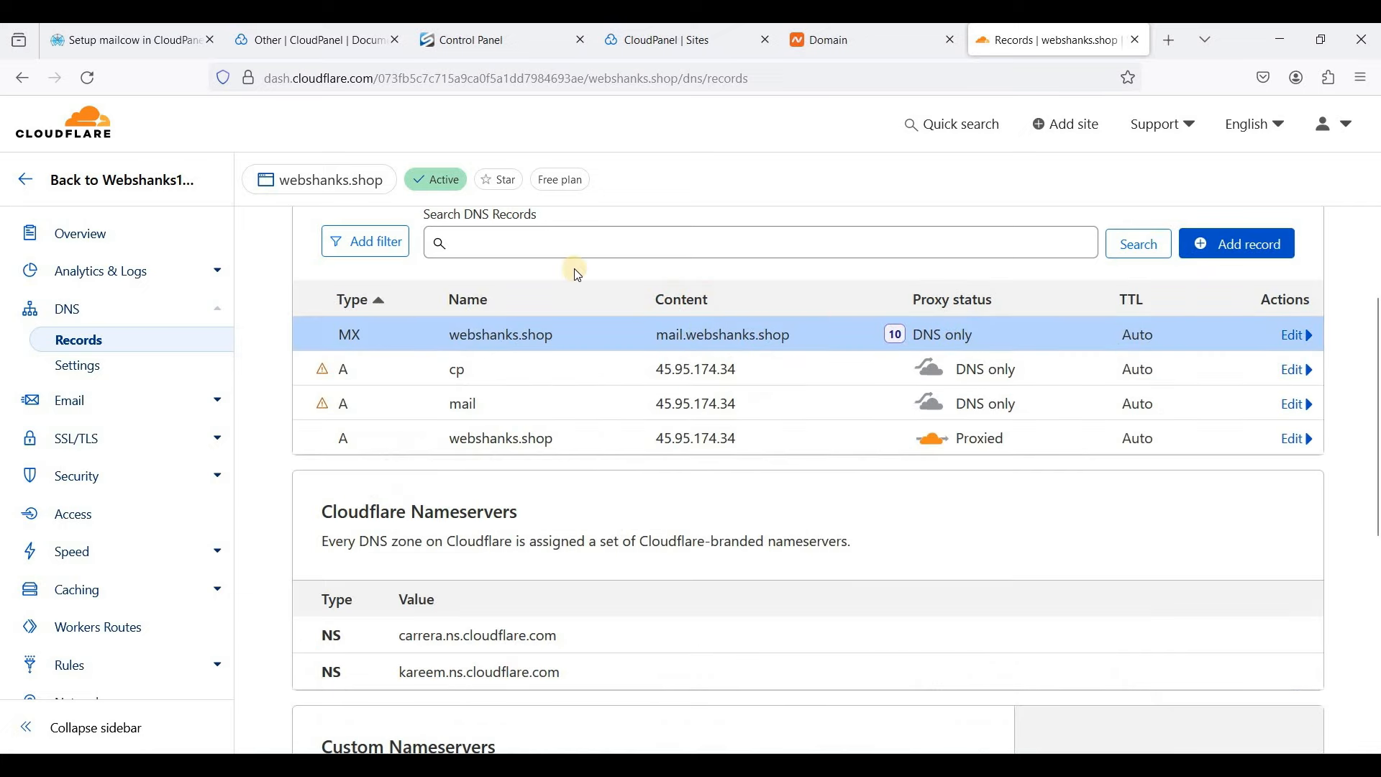
- Check the tutorial, then change into /opt in the Bitvise SSH terminal
key("ctrl+Tab")
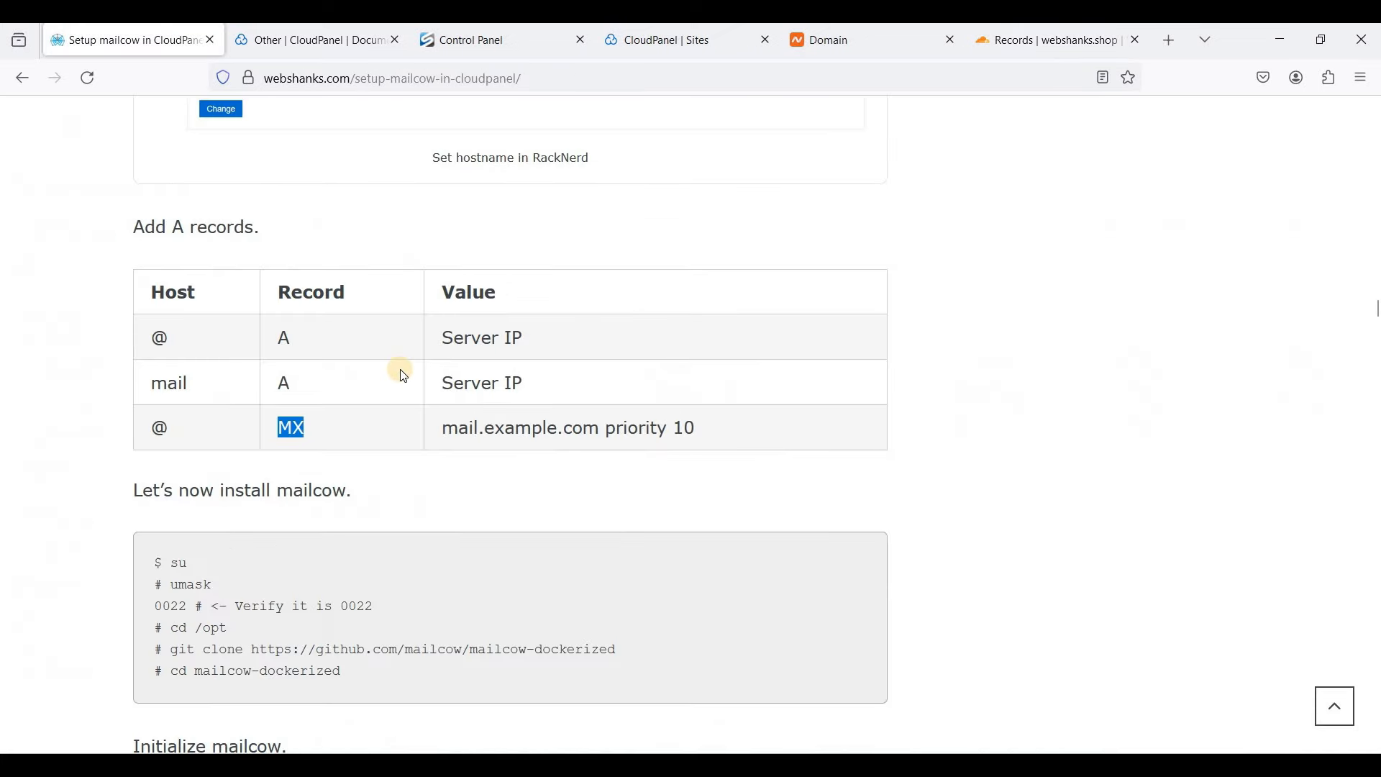
scroll(401, 370, "down", 2)
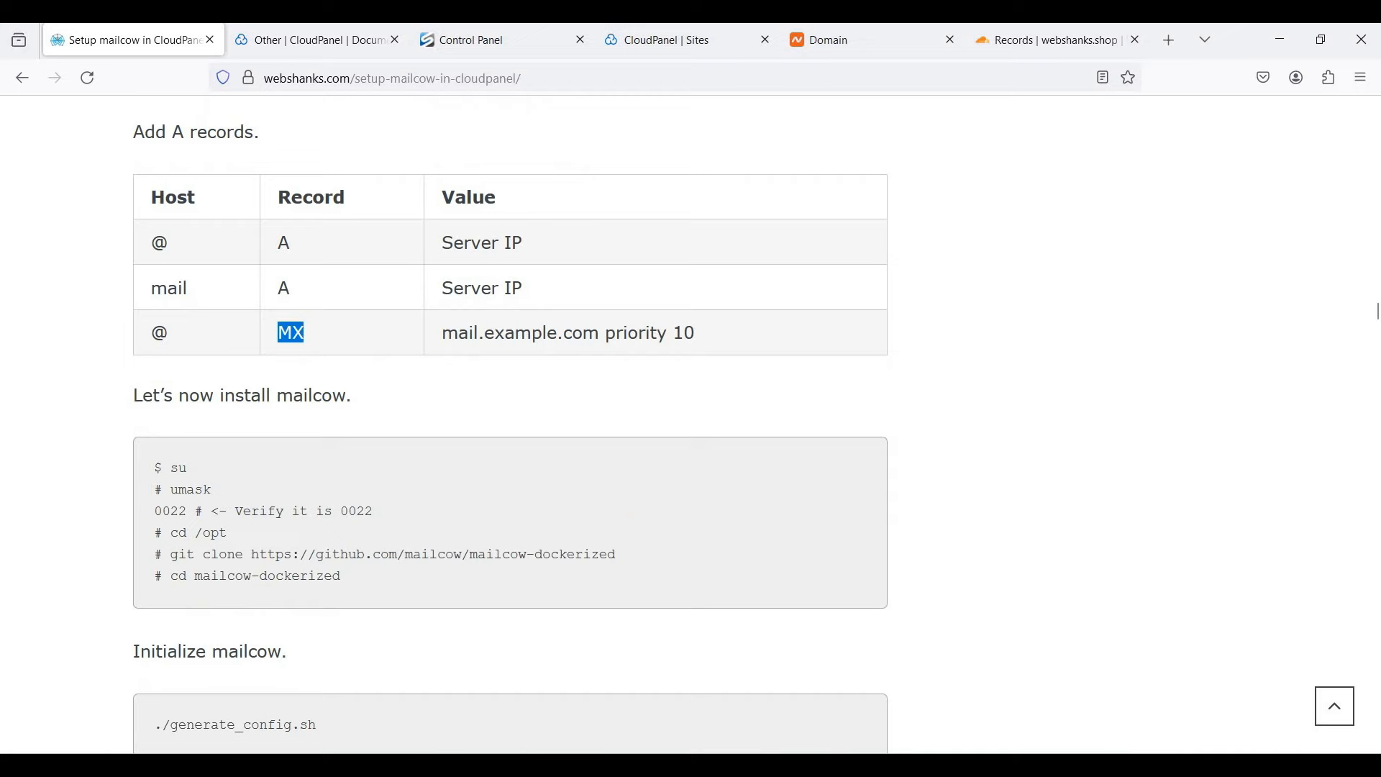
left_click(900, 765)
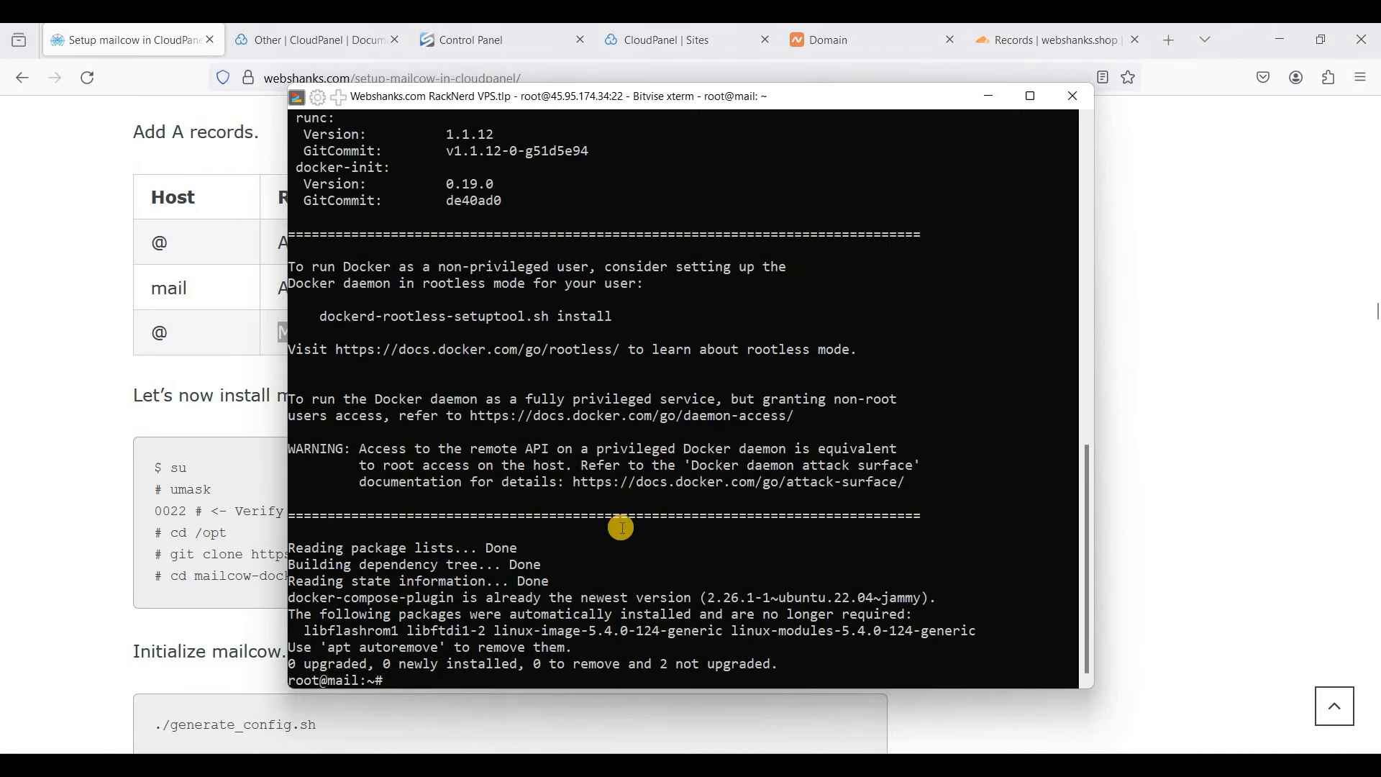
left_click(211, 530)
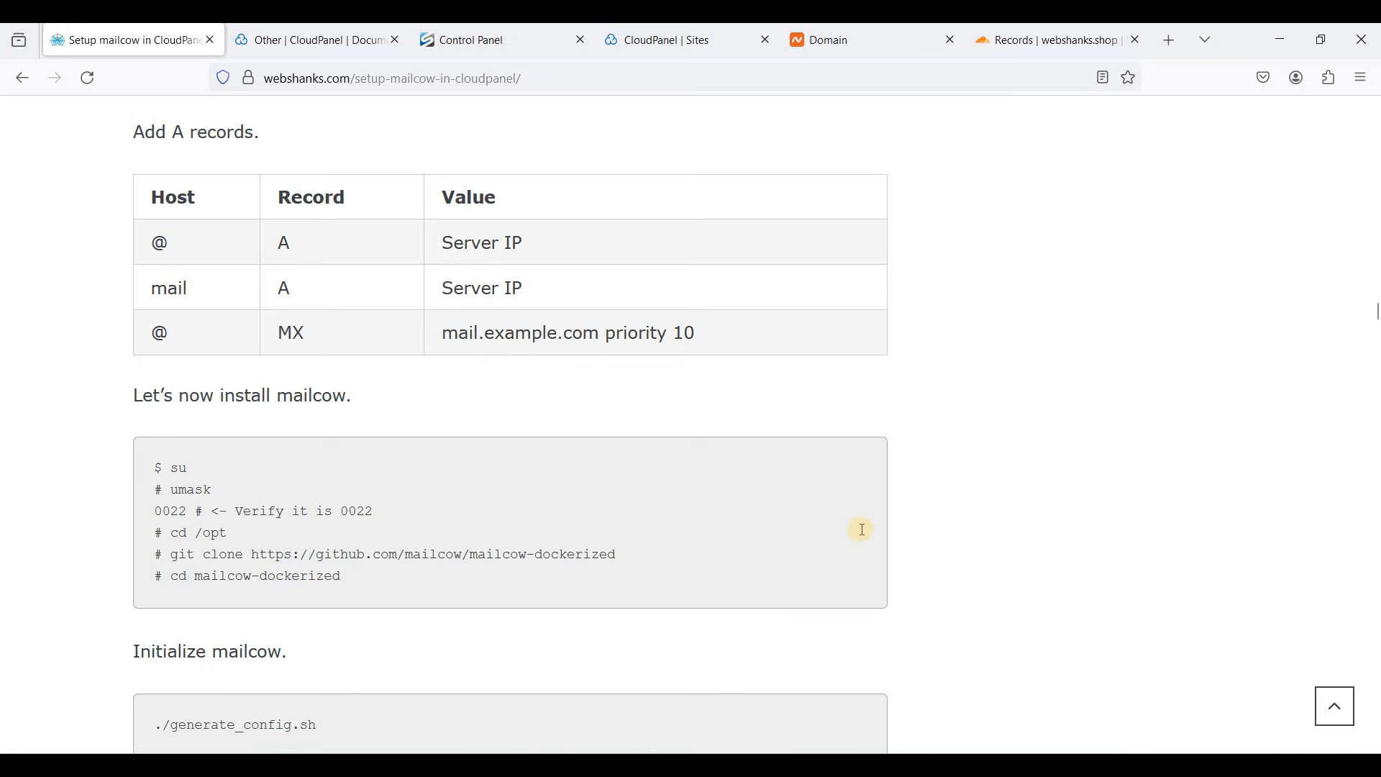
key("alt+Tab")
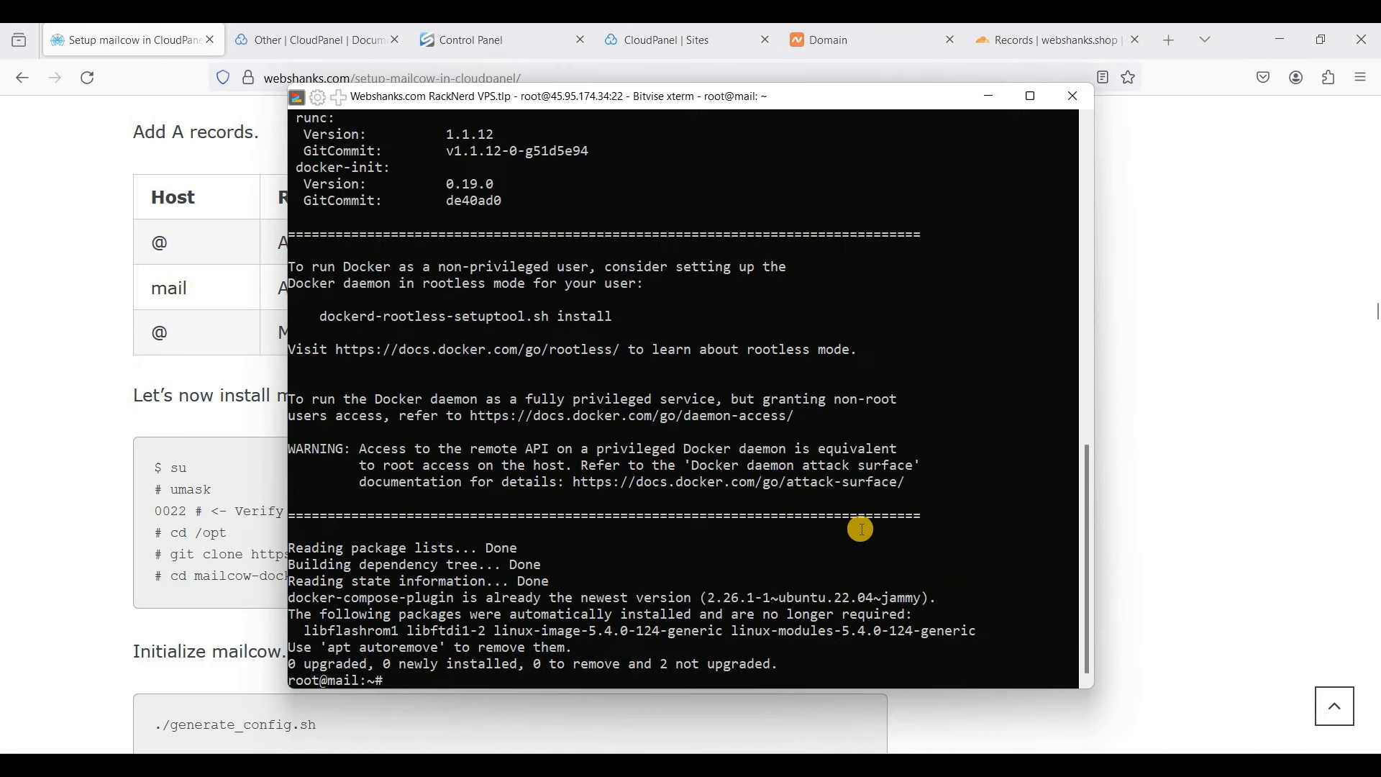
type("cd /opt")
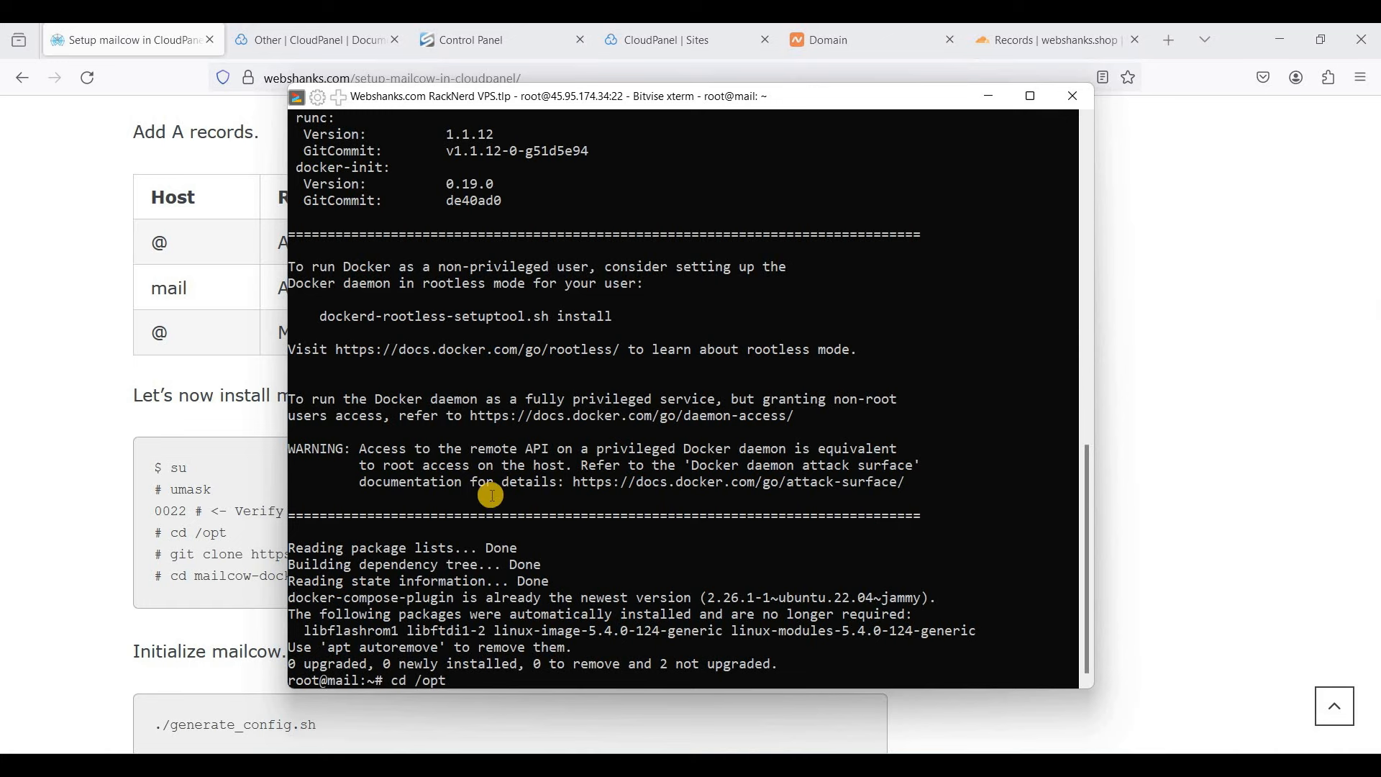
key("Return")
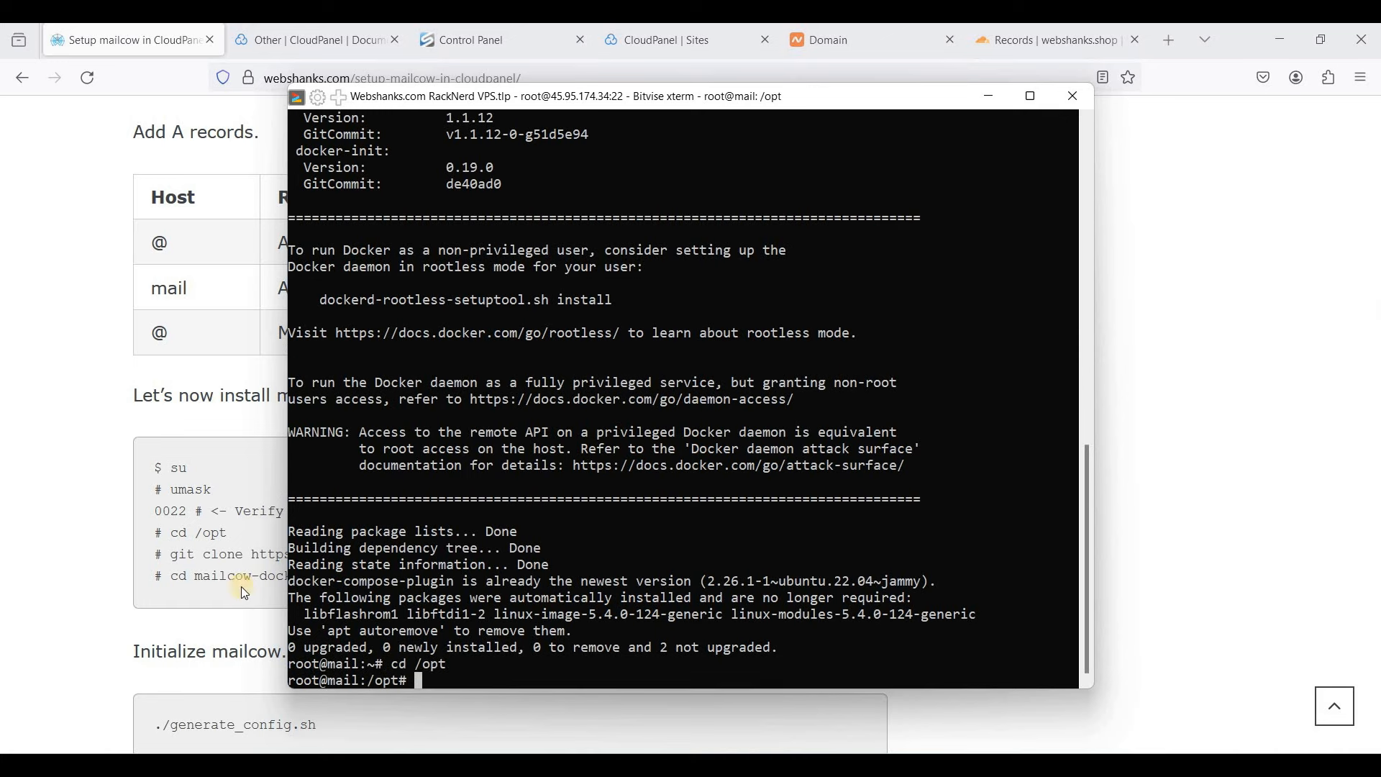
- Run the tutorial's git clone for mailcow-dockerized and cd into the mailcow-dockerized folder
left_click_drag(175, 558, 621, 555)
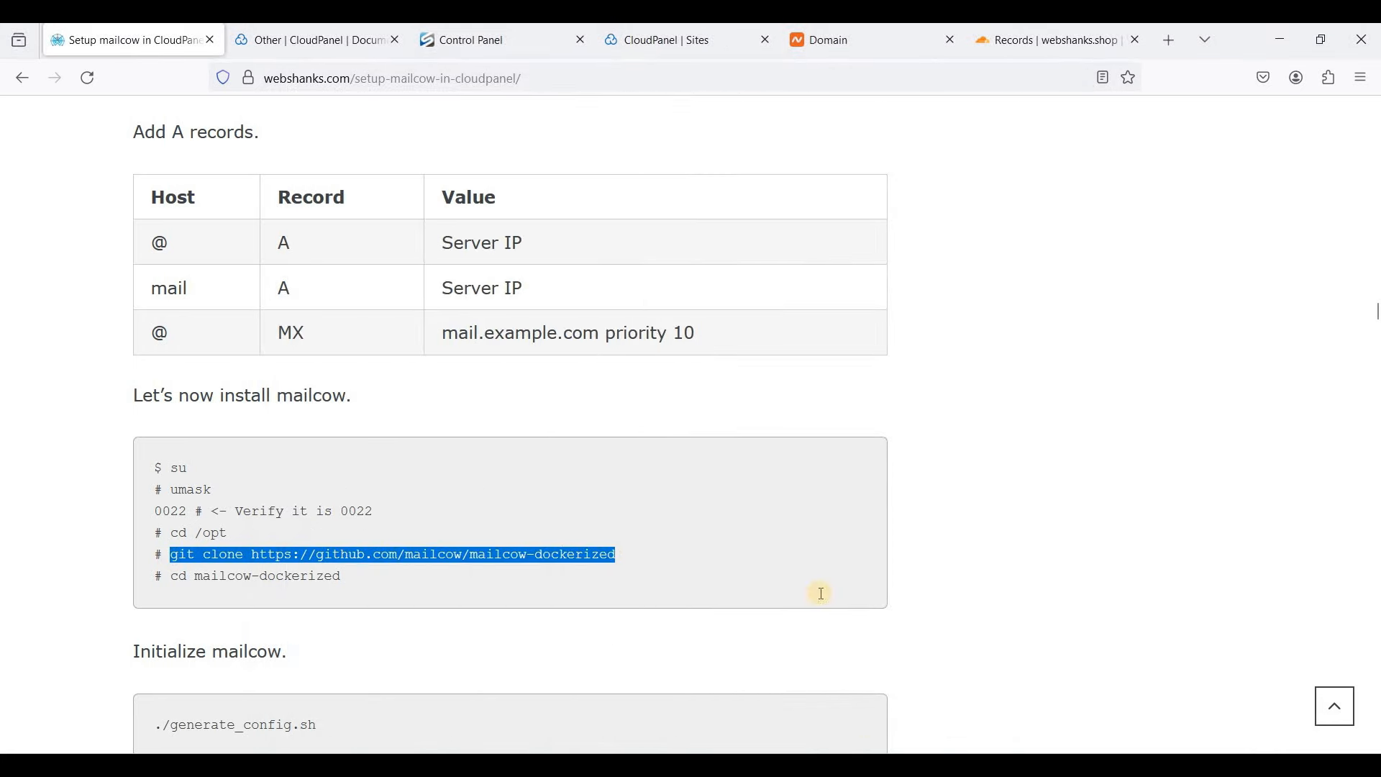
key("alt+Tab")
right_click(780, 569)
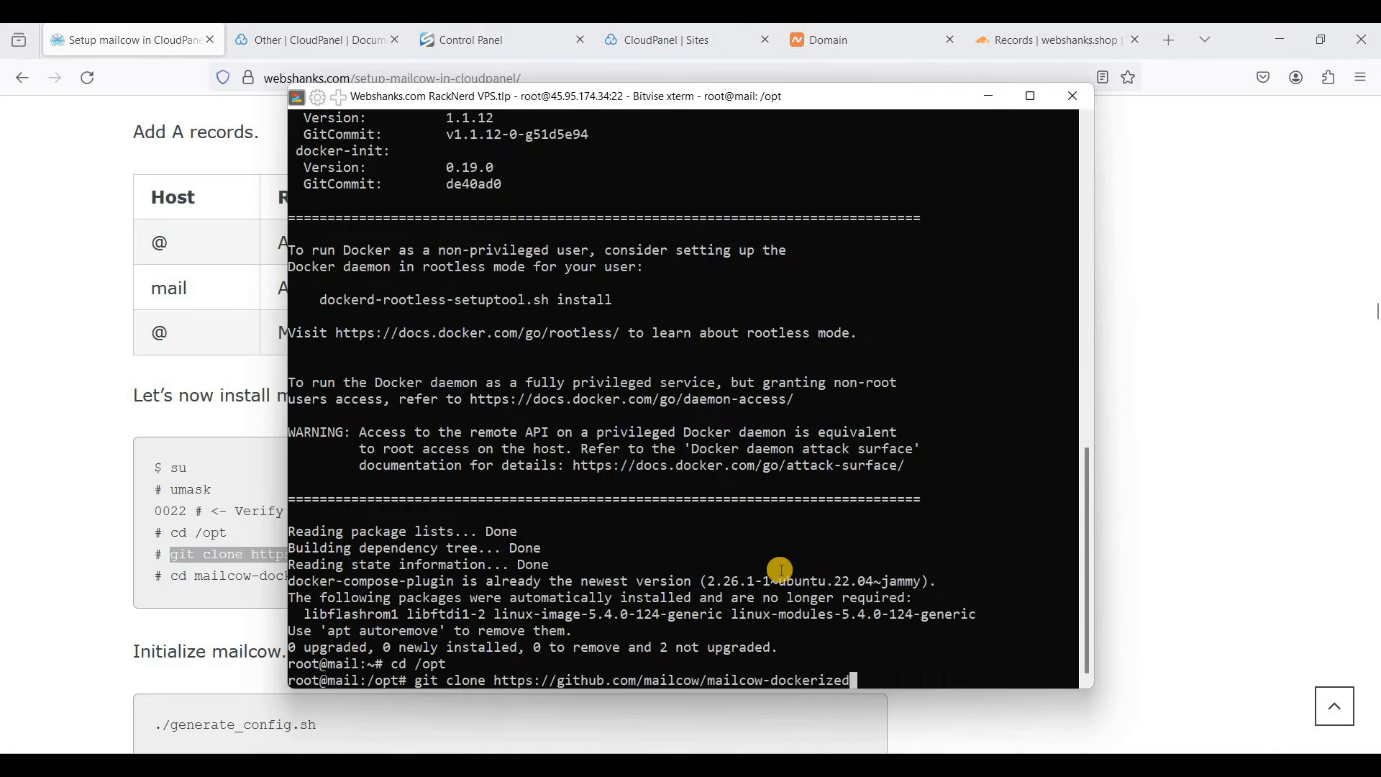
key("Return")
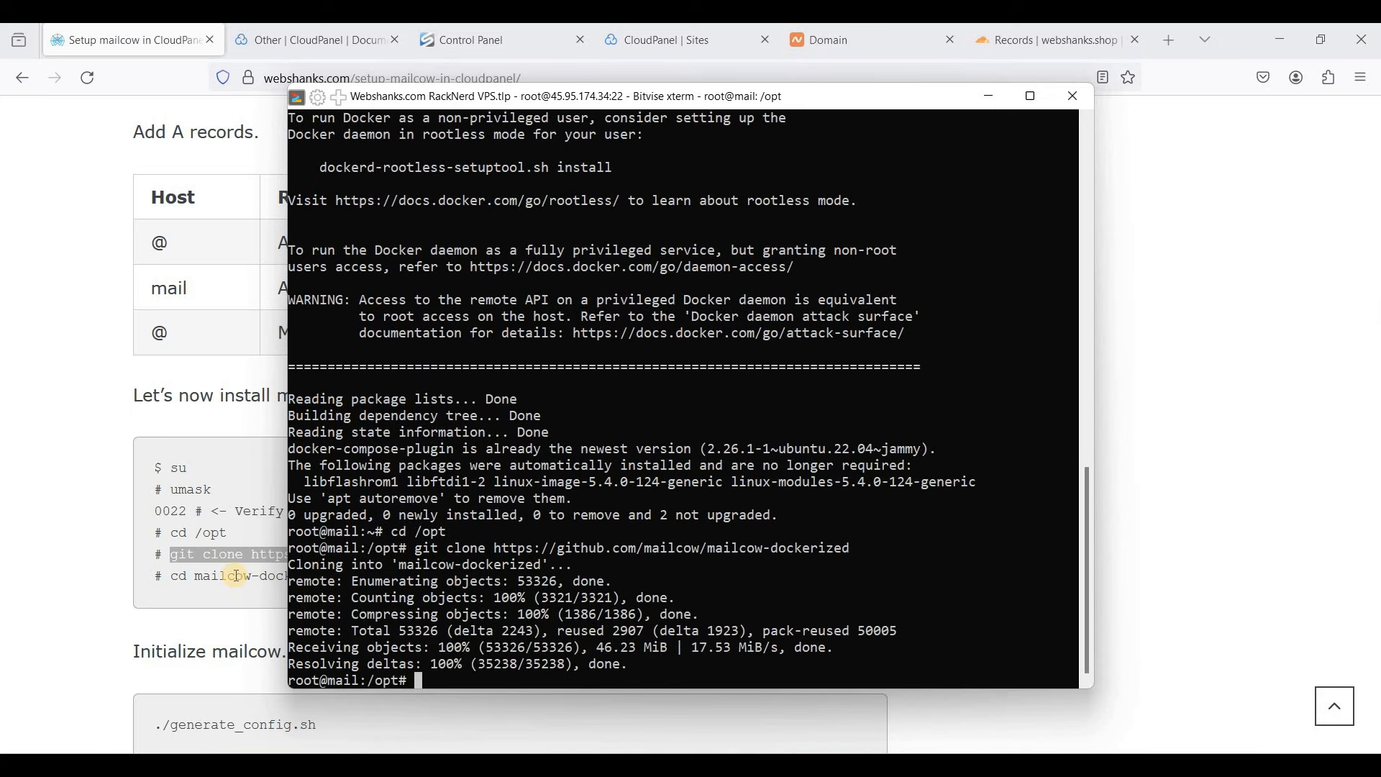
type("cd mailcow-docker")
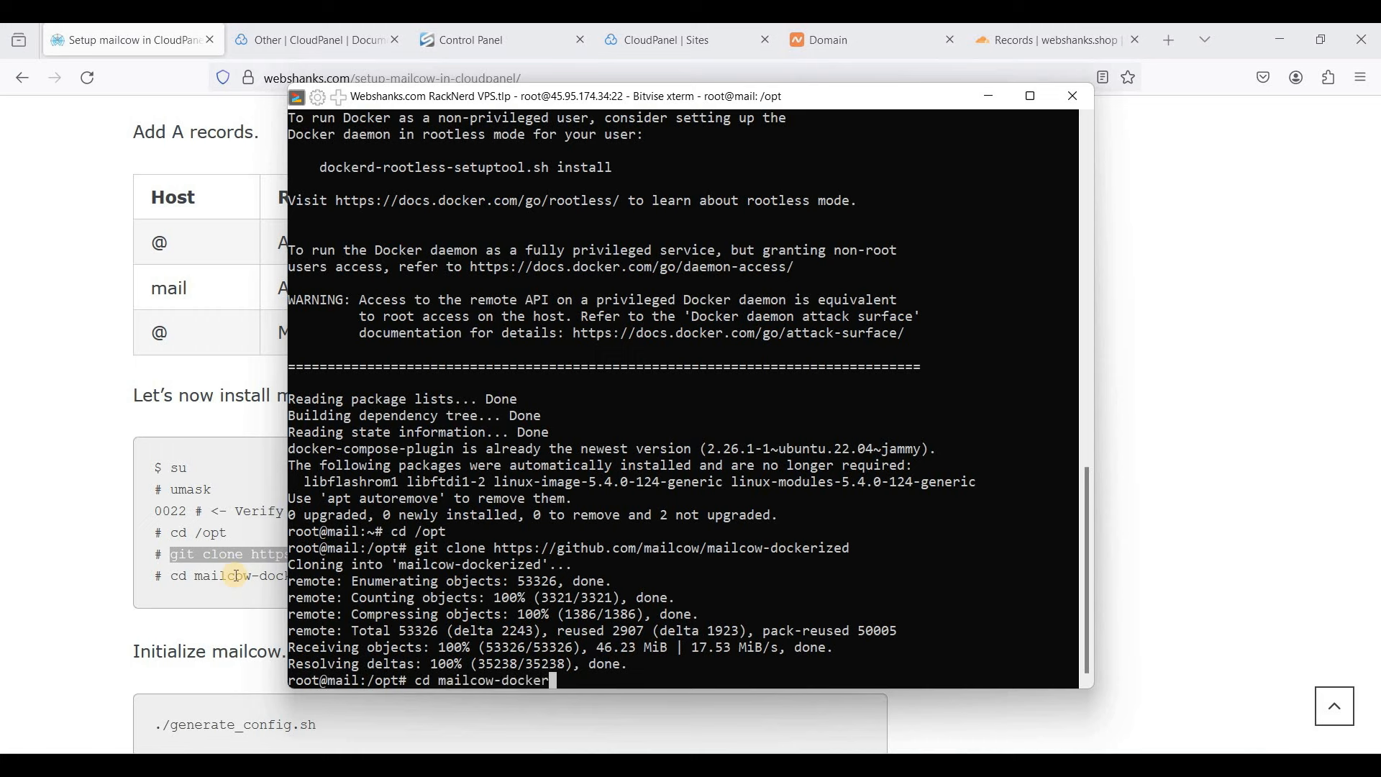
type("ized")
key("Return")
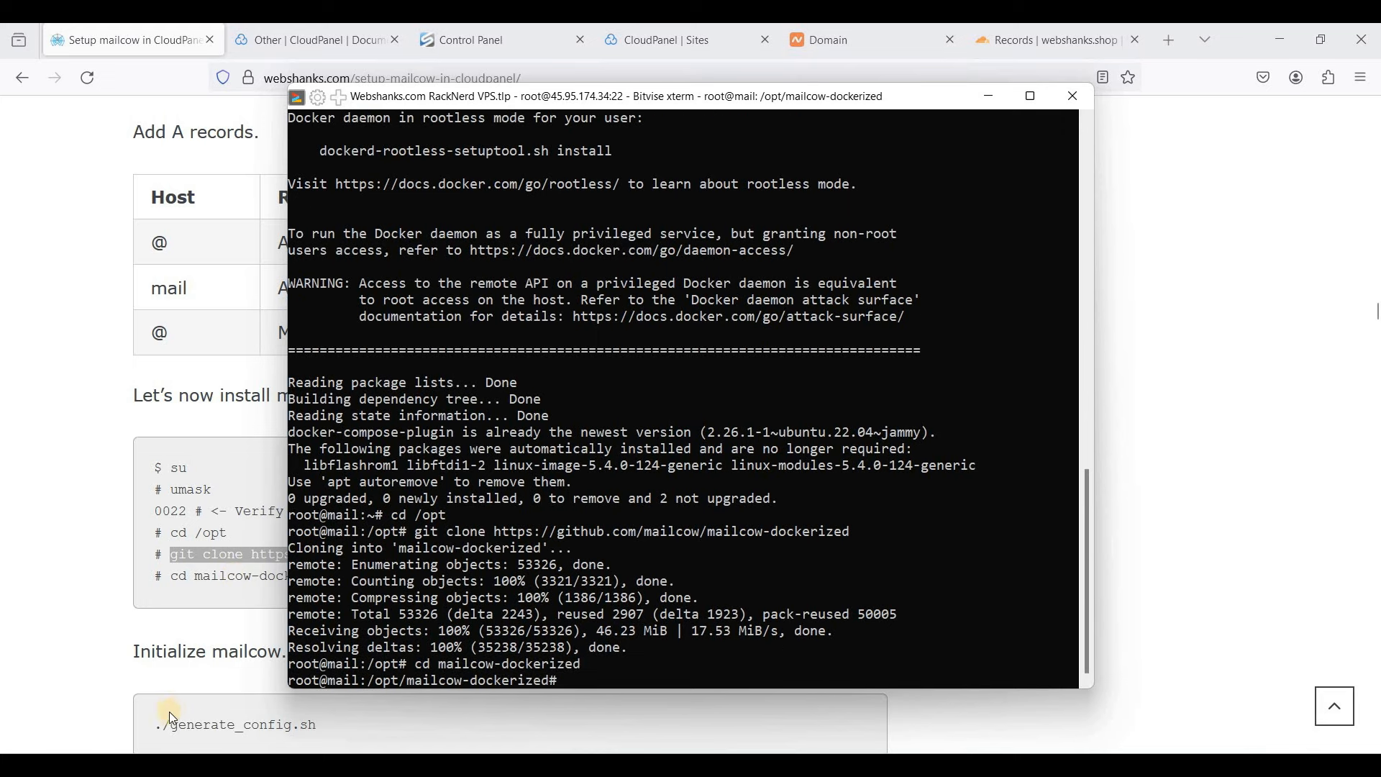
- Run ./generate_config.sh and enter mail.webshanks.shop as the mail server hostname
left_click_drag(155, 725, 317, 725)
scroll(163, 613, "down", 2)
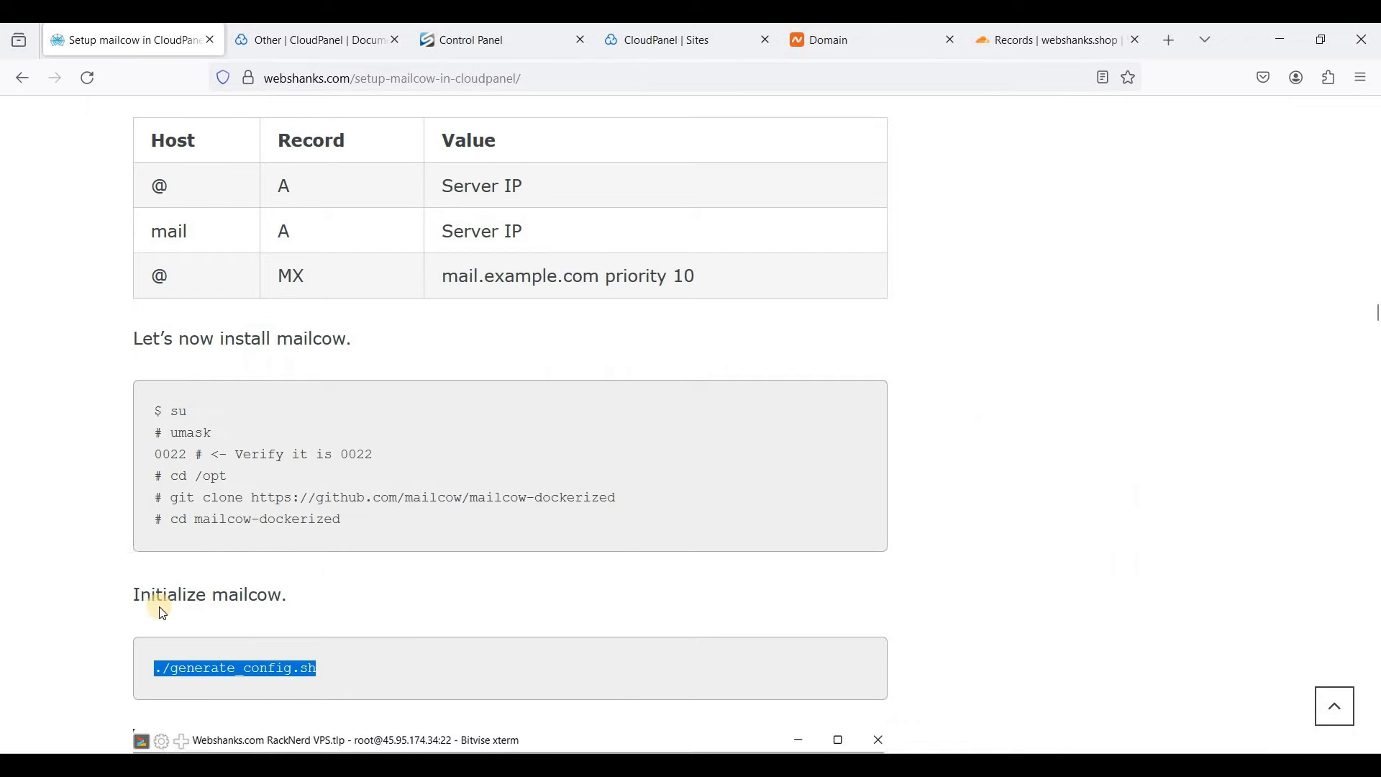
scroll(162, 613, "down", 1)
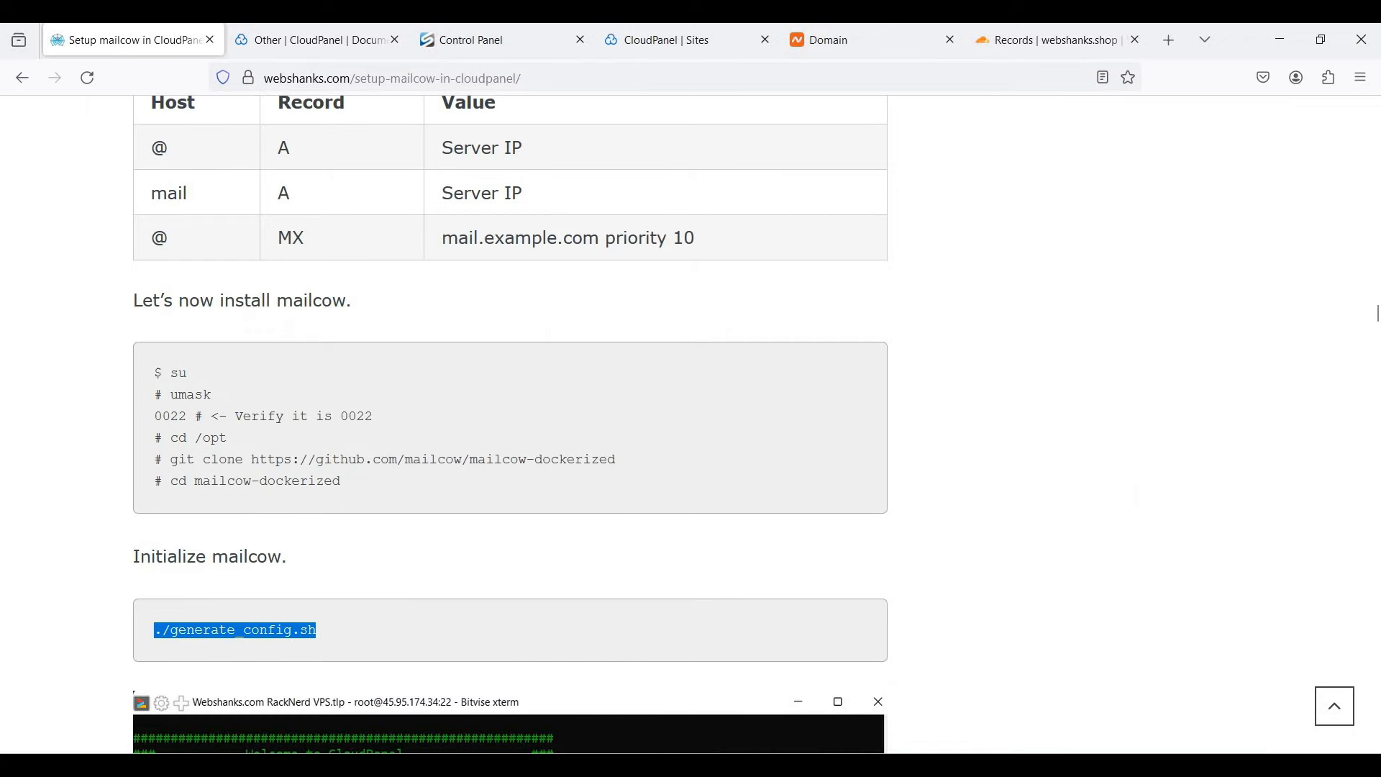
key("alt+Tab")
right_click(712, 540)
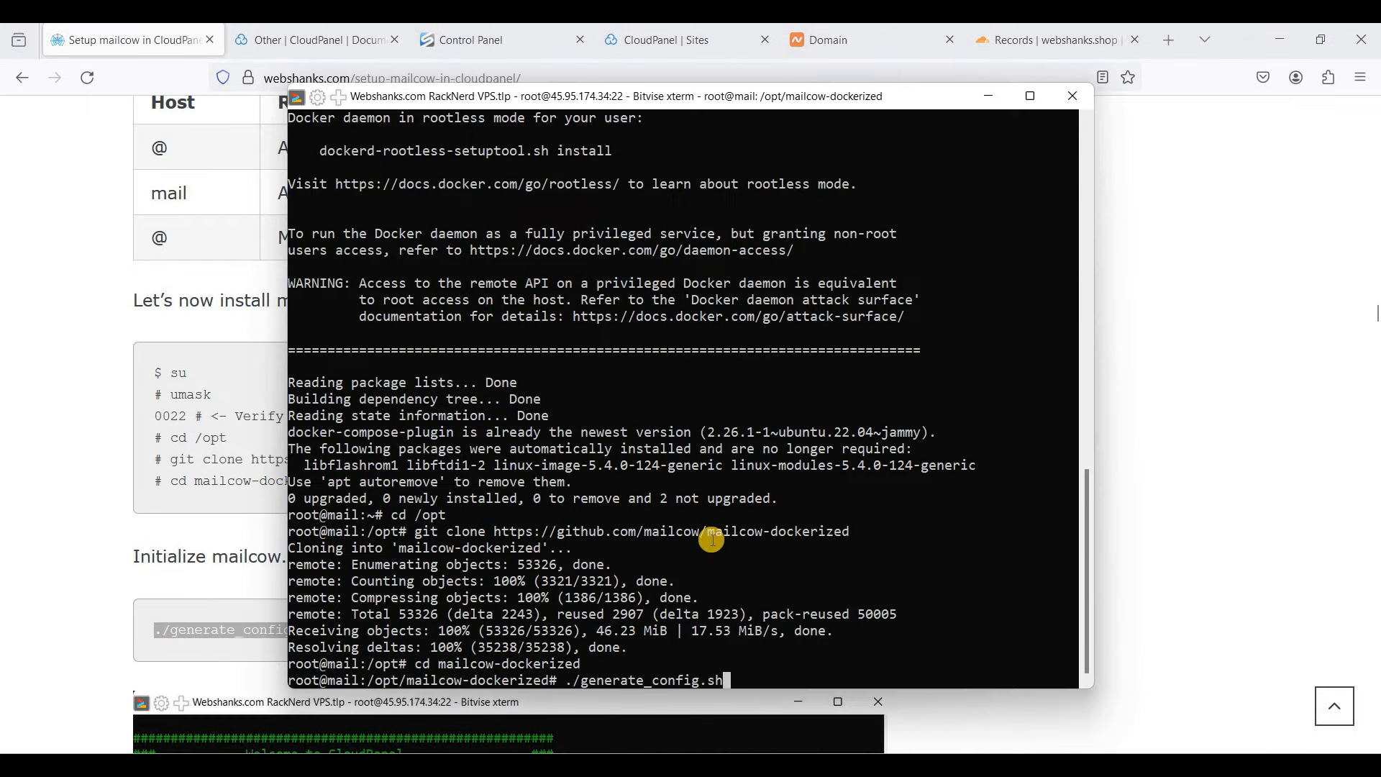
key("Return")
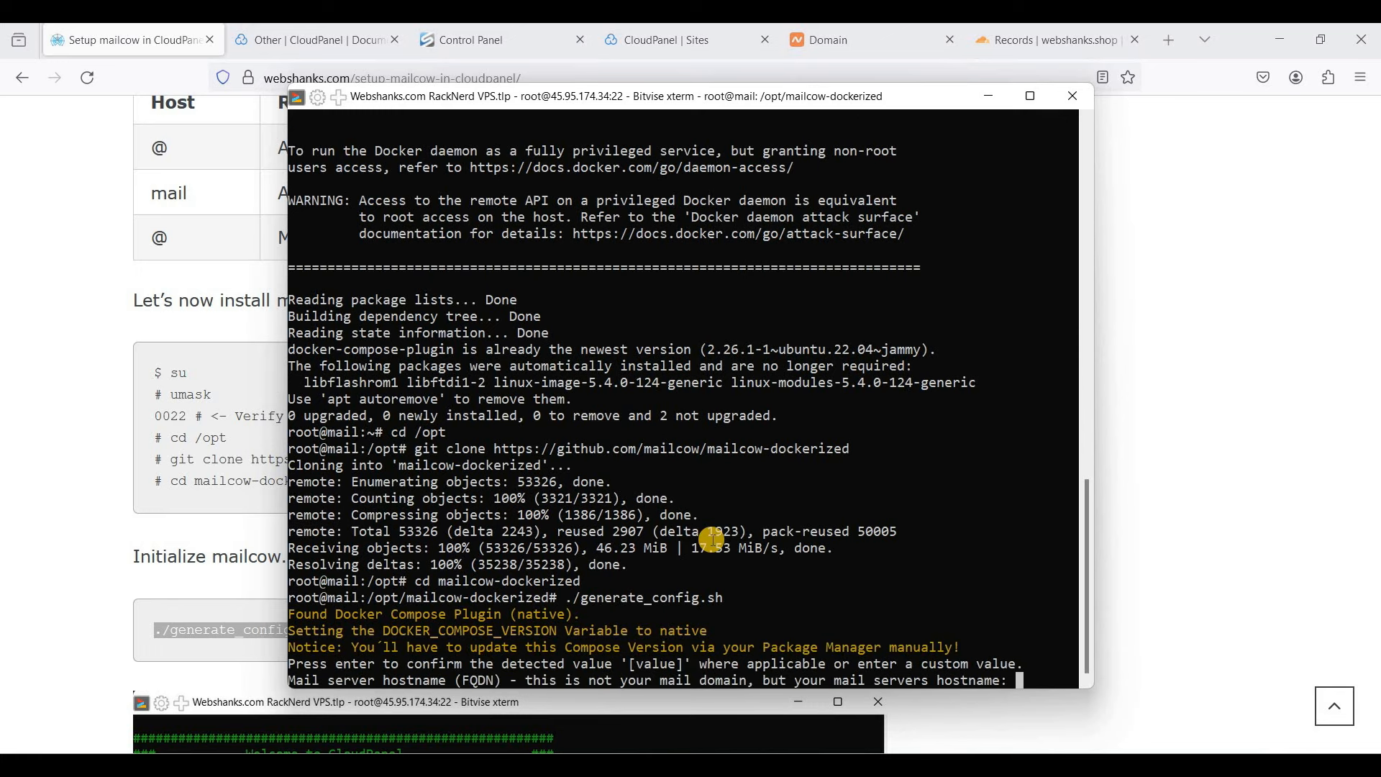
type("mail.websh")
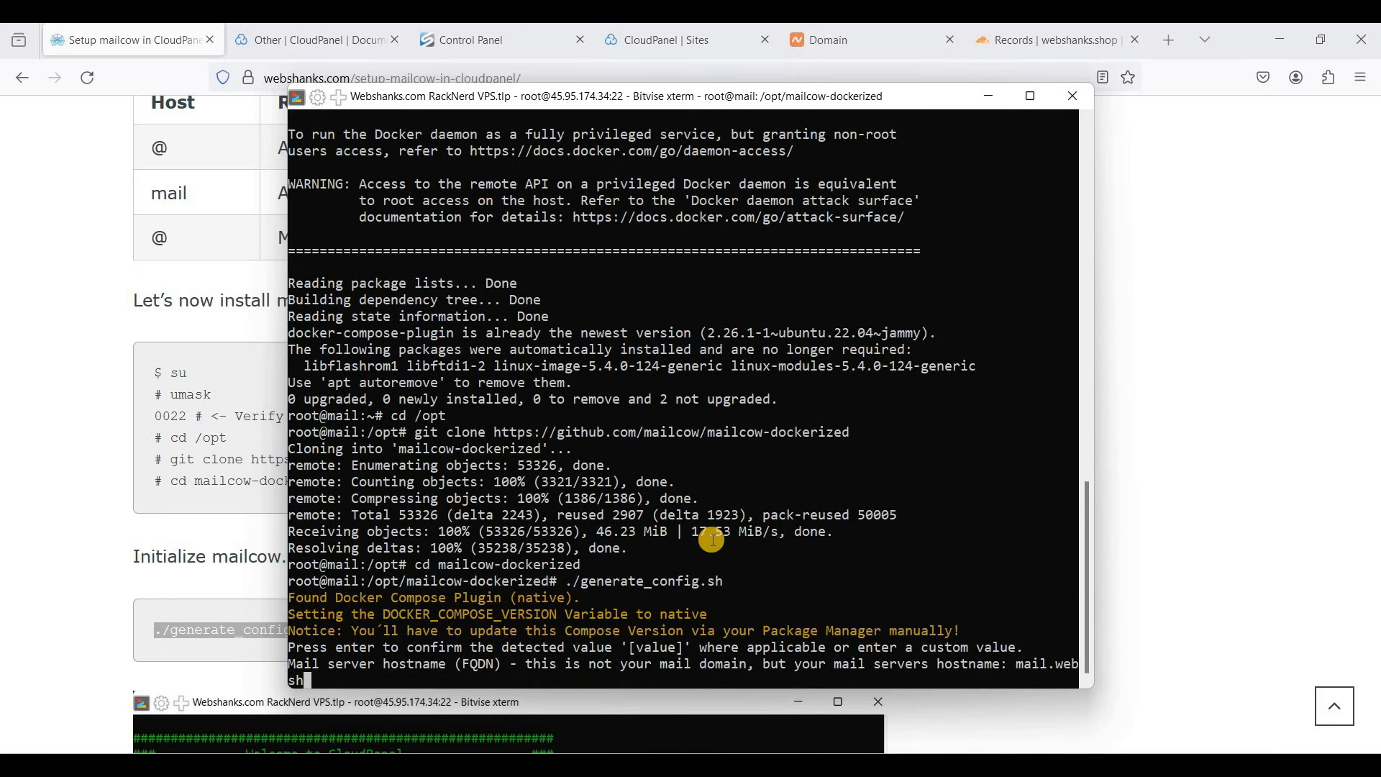
type("anks.shop")
key("Return")
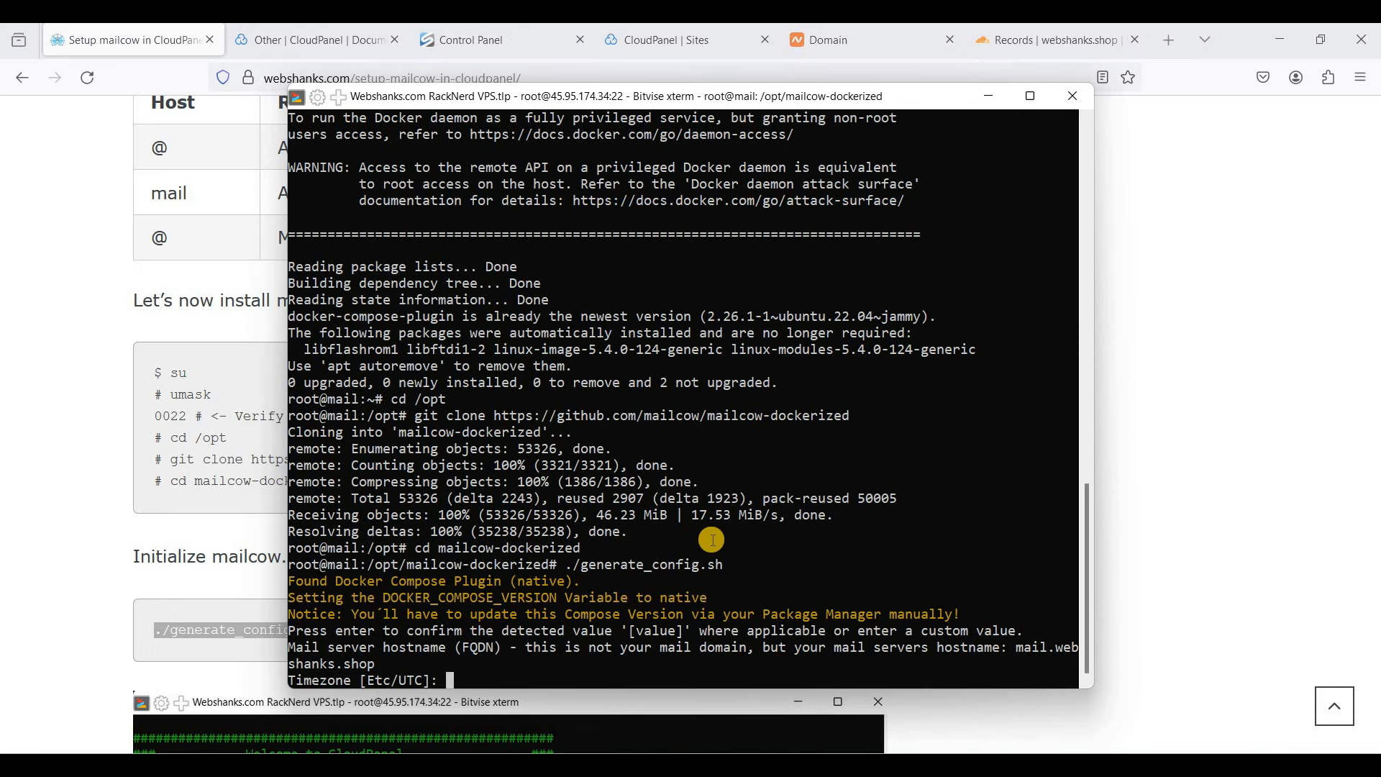
- Keep the default timezone and pick option 1, the stable master branch
key("Return")
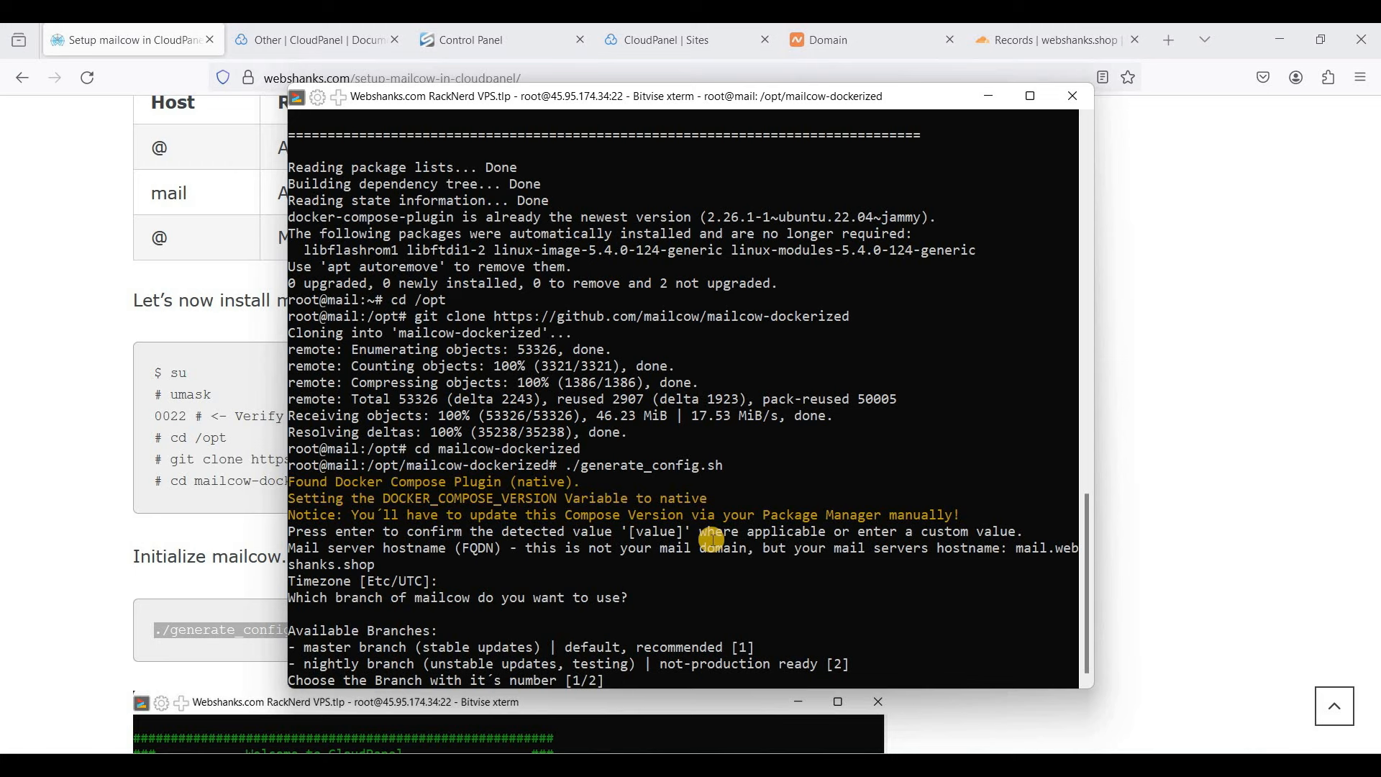
type("1")
key("Return")
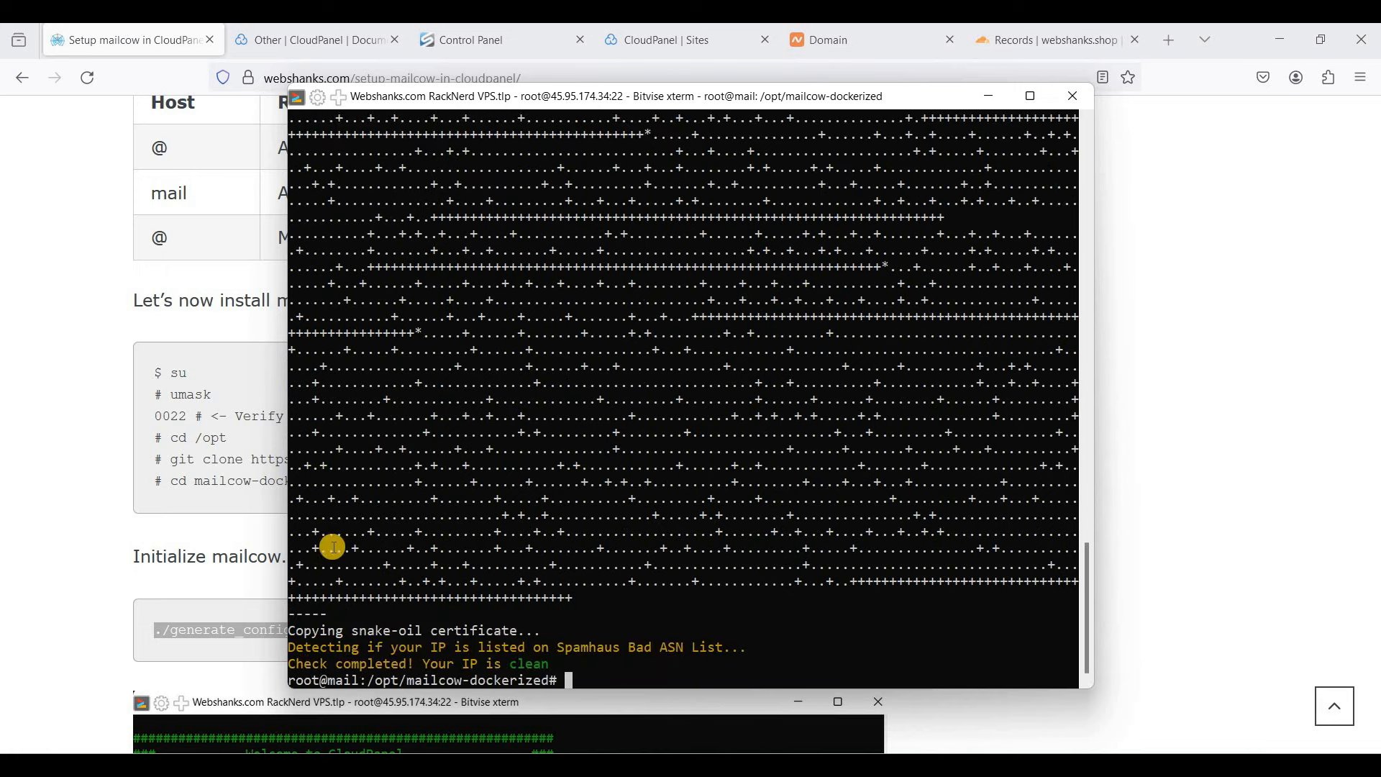
- Copy 'systemctl stop postfix && systemctl disable postfix' from the tutorial and run it on the server
left_click(261, 538)
scroll(321, 494, "down", 5)
scroll(321, 494, "down", 10)
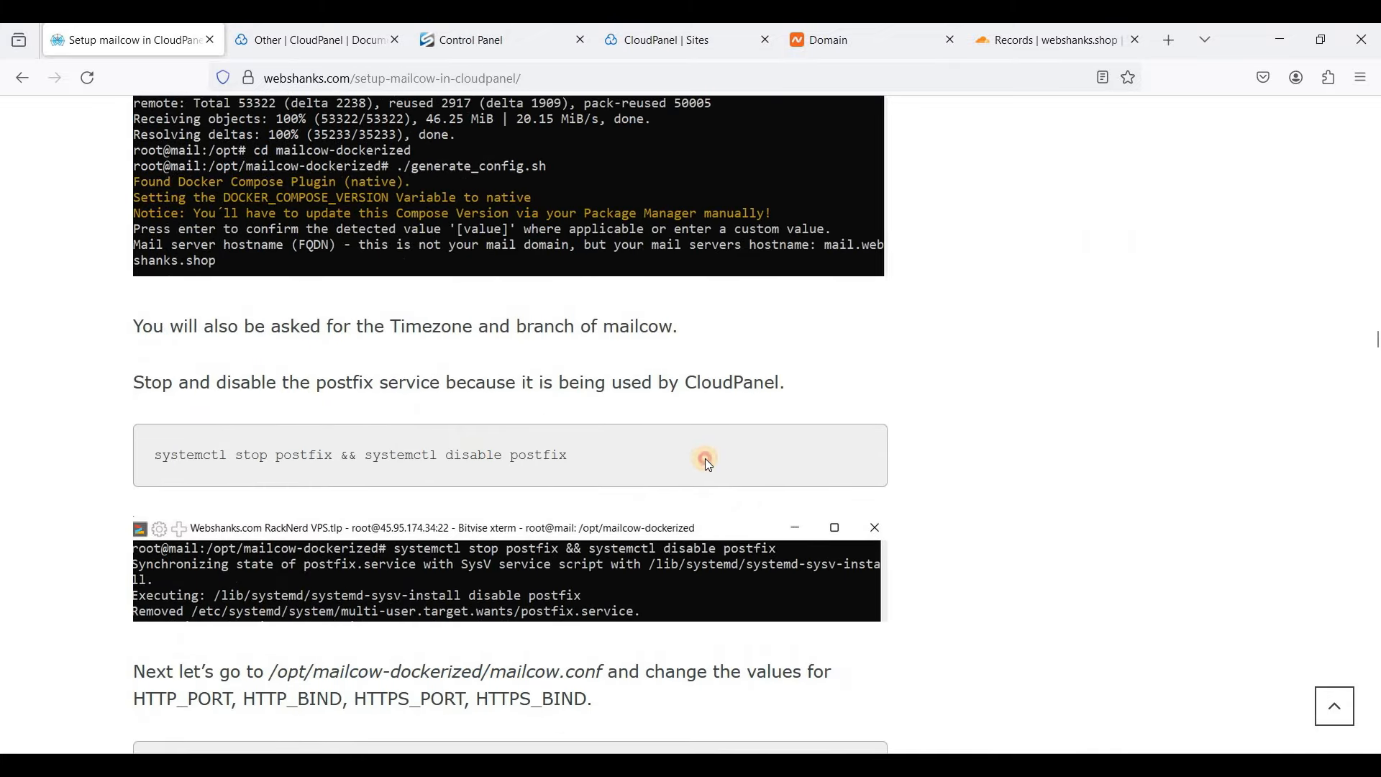
triple_click(547, 456)
right_click(547, 457)
left_click(575, 472)
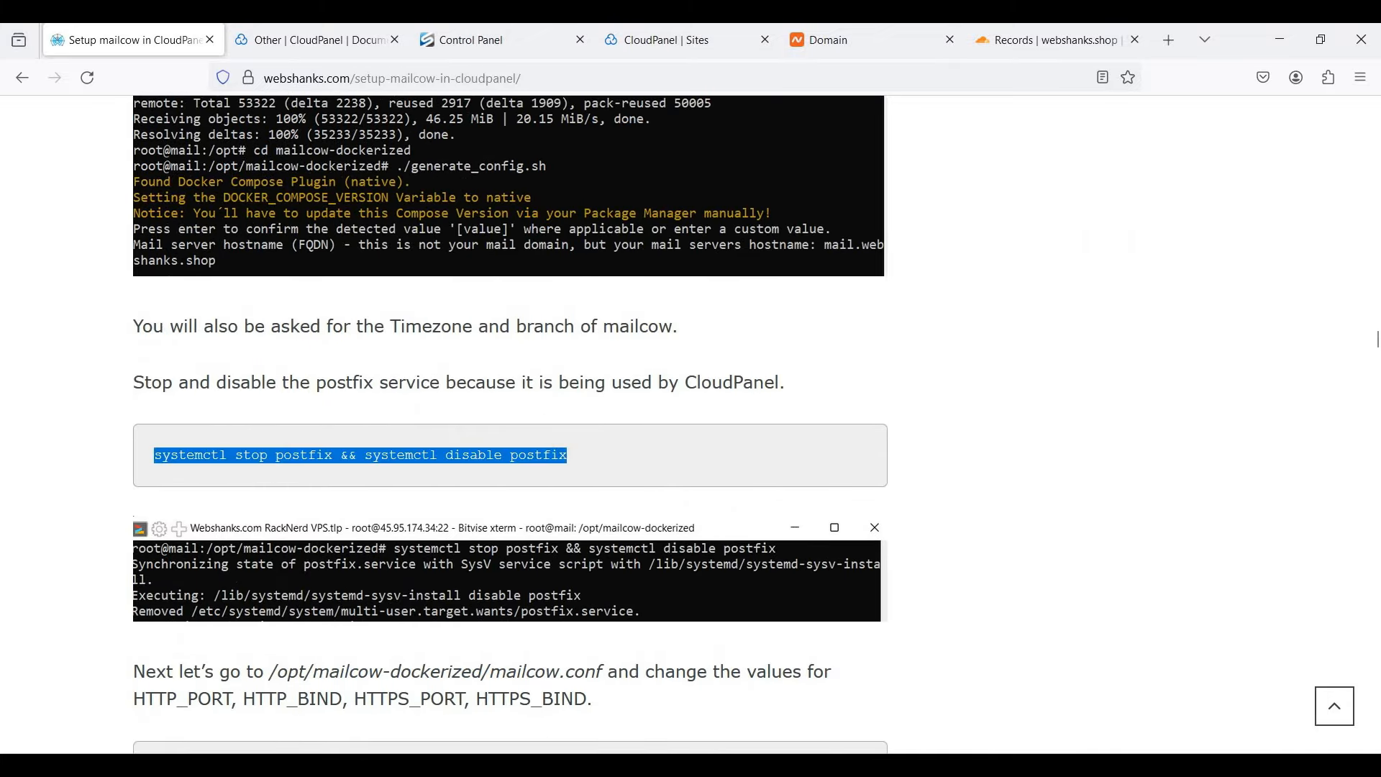
key("alt+Tab")
right_click(709, 532)
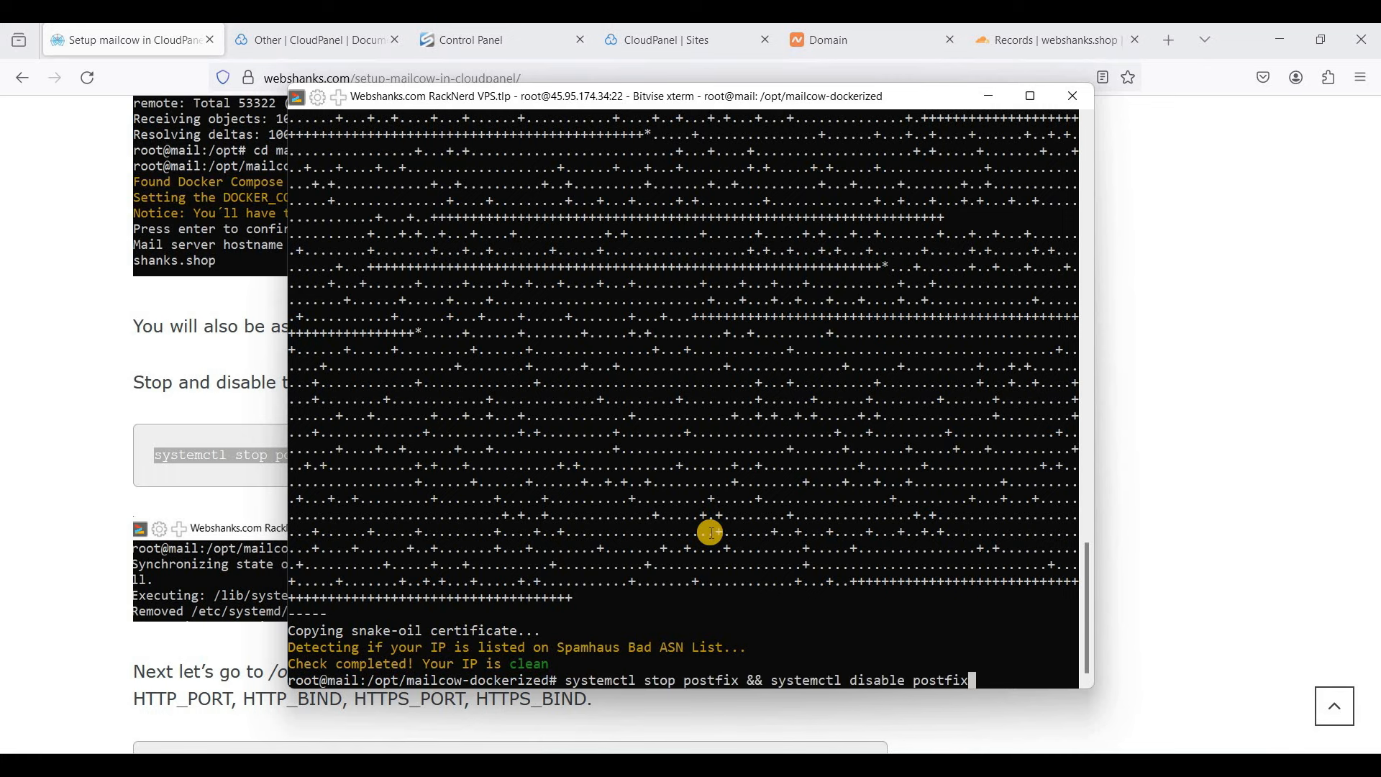
key("Return")
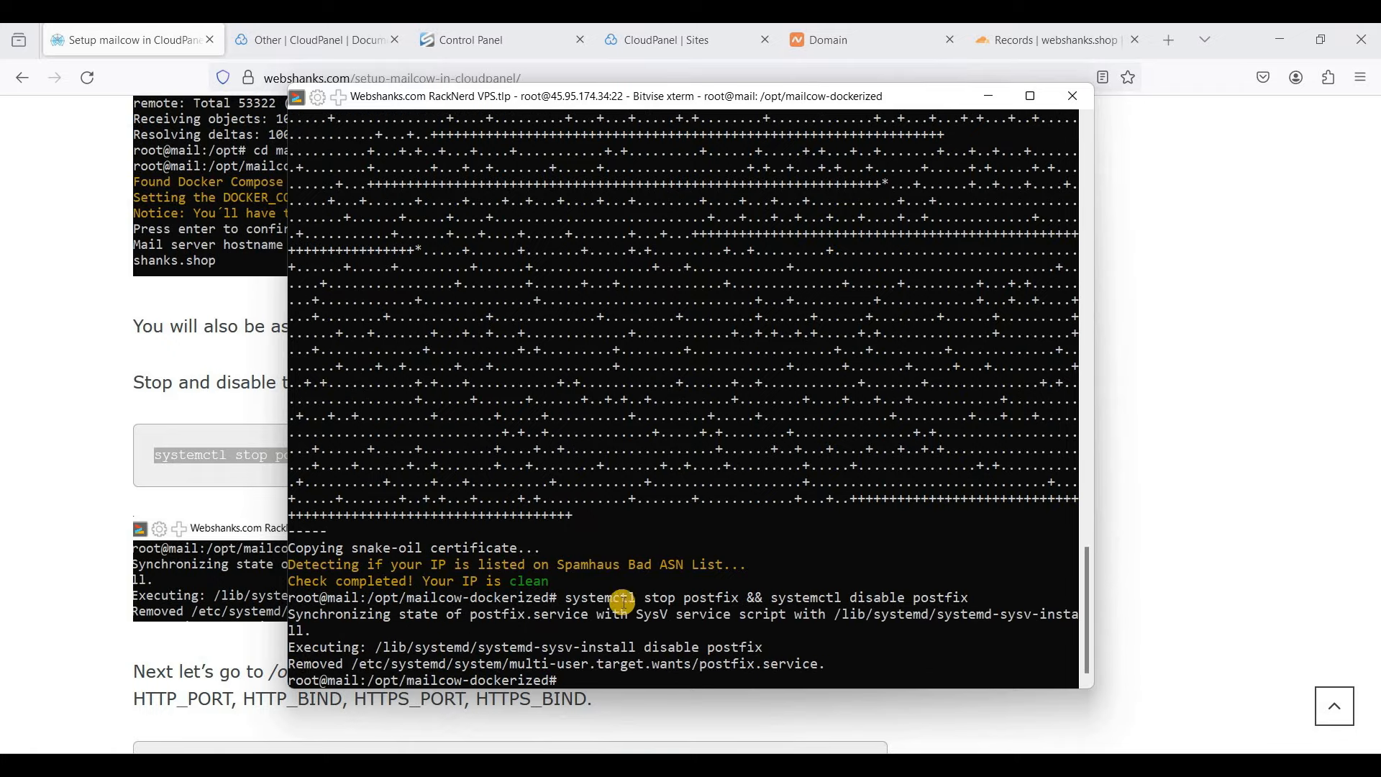
left_click(219, 618)
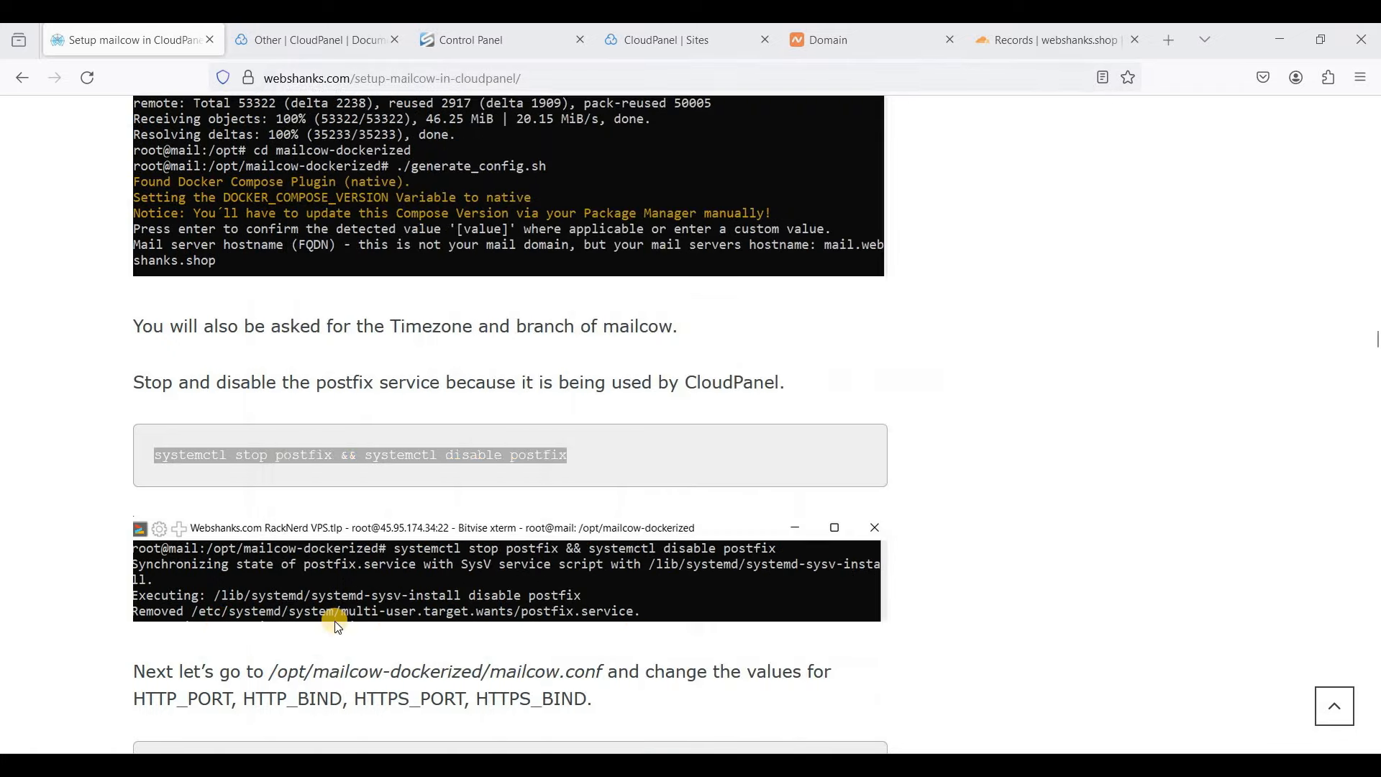
scroll(335, 620, "down", 4)
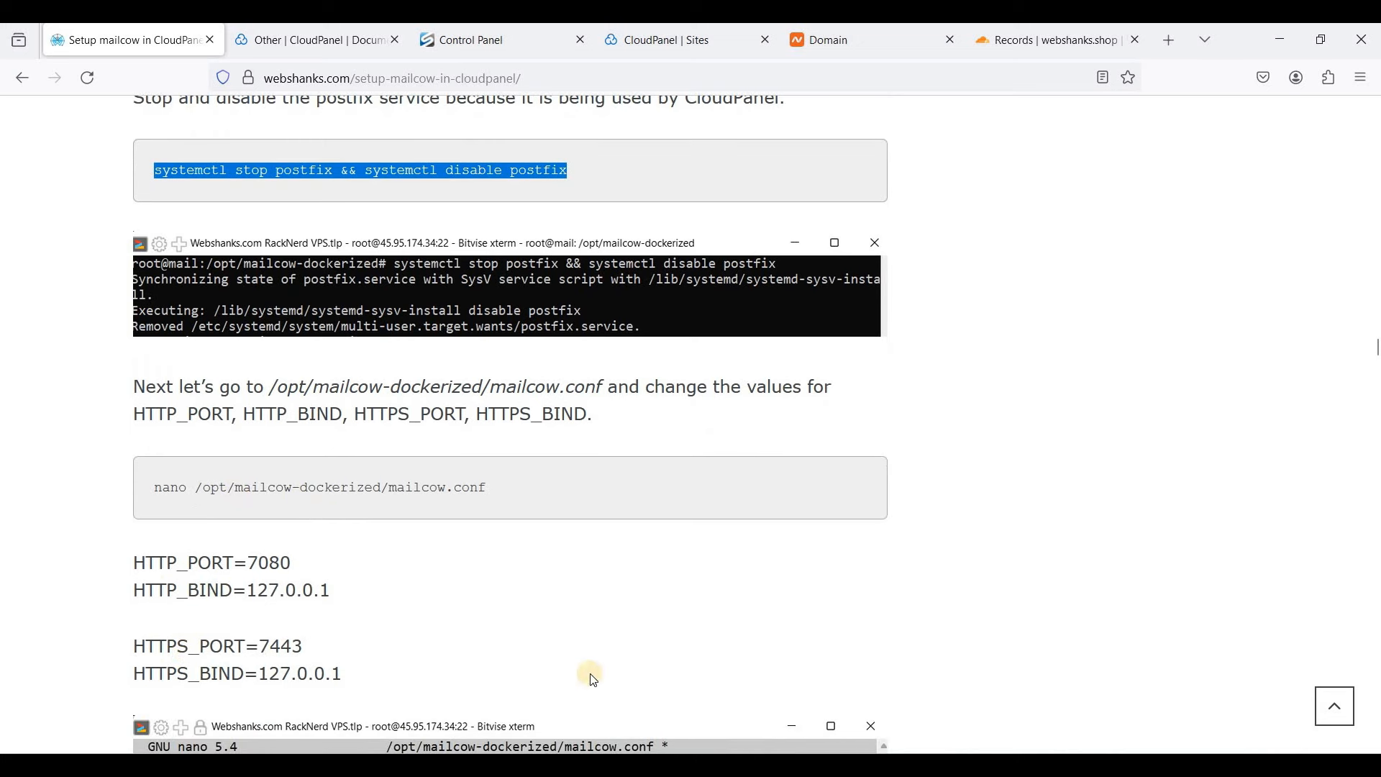
- Open mailcow.conf in nano and search for the HTTP_ settings
left_click_drag(389, 488, 502, 487)
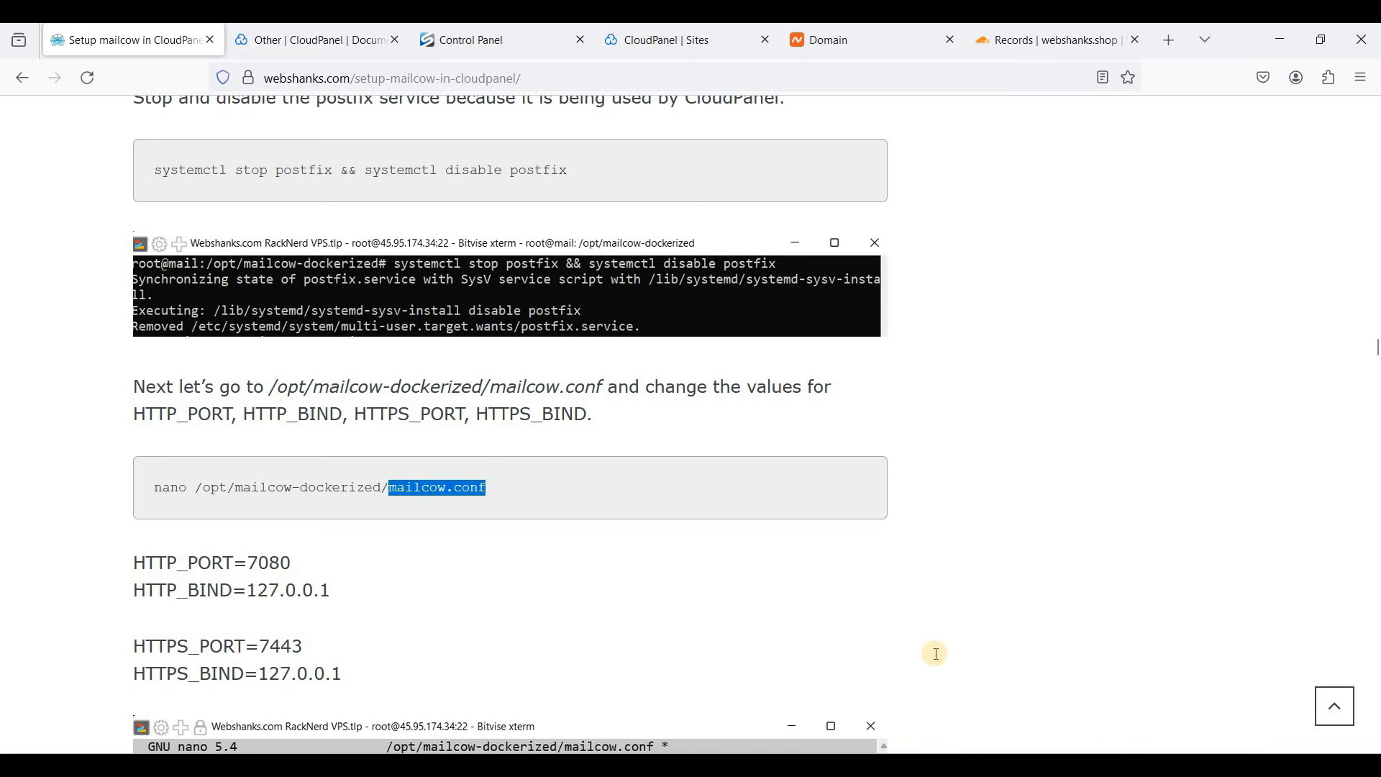
key("alt+Tab")
key("ctrl+l")
type("nano mailcow.conf")
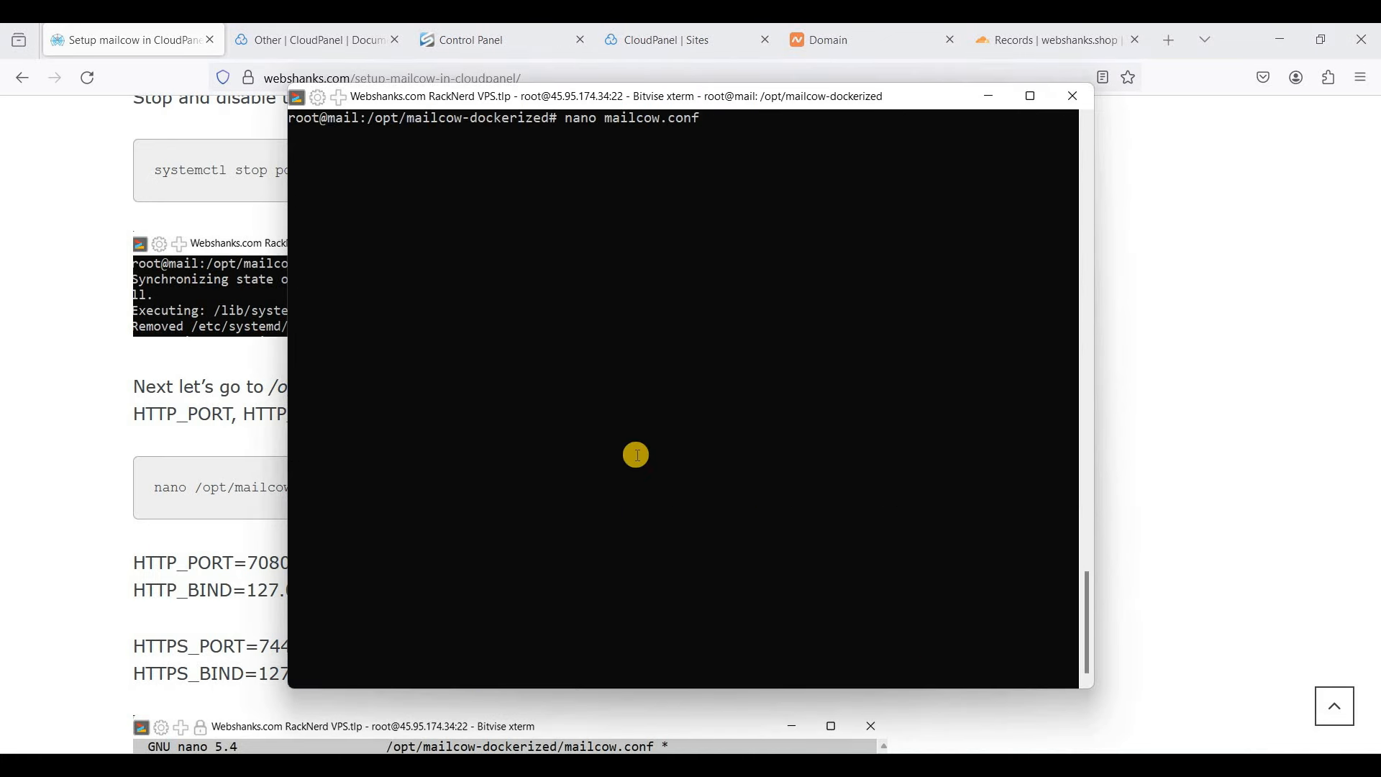
key("Return")
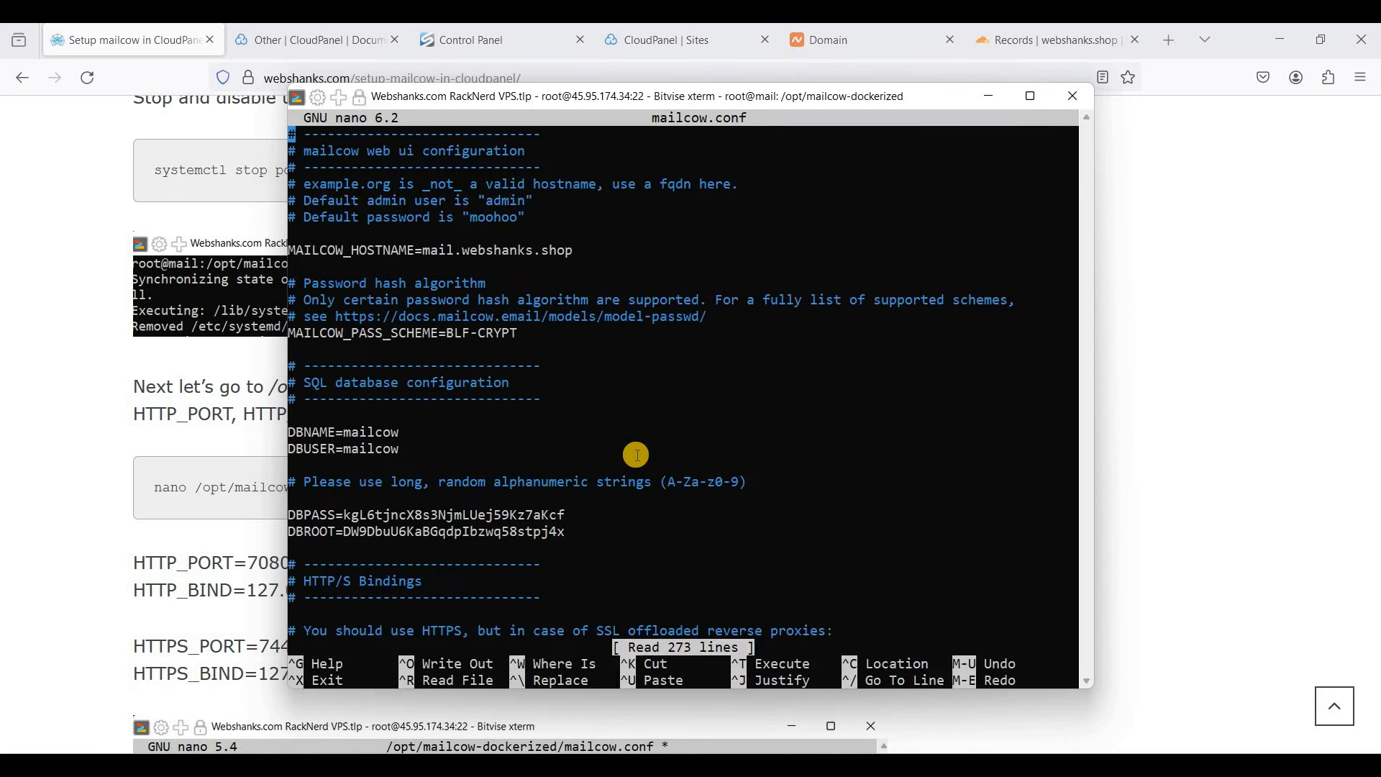
key("ctrl+w")
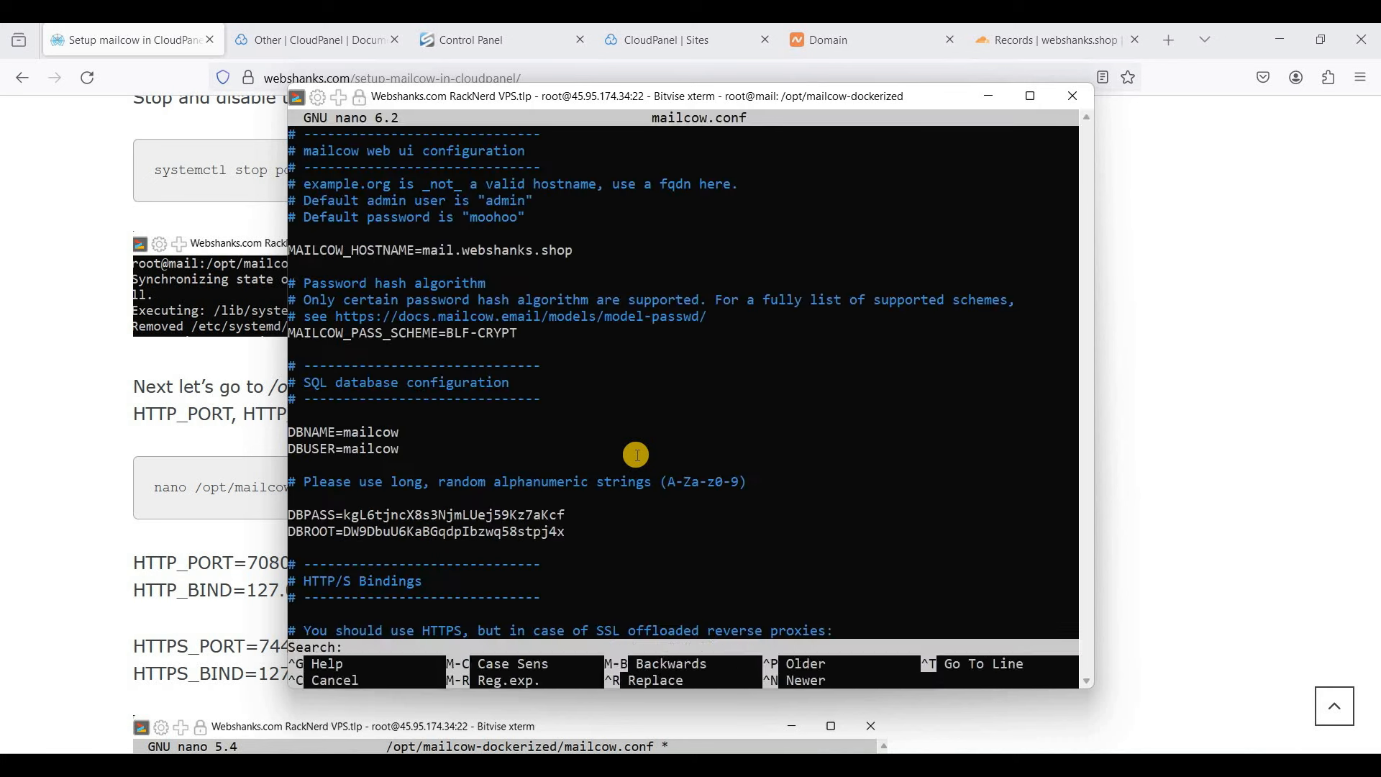
type("HTTP_")
key("Return")
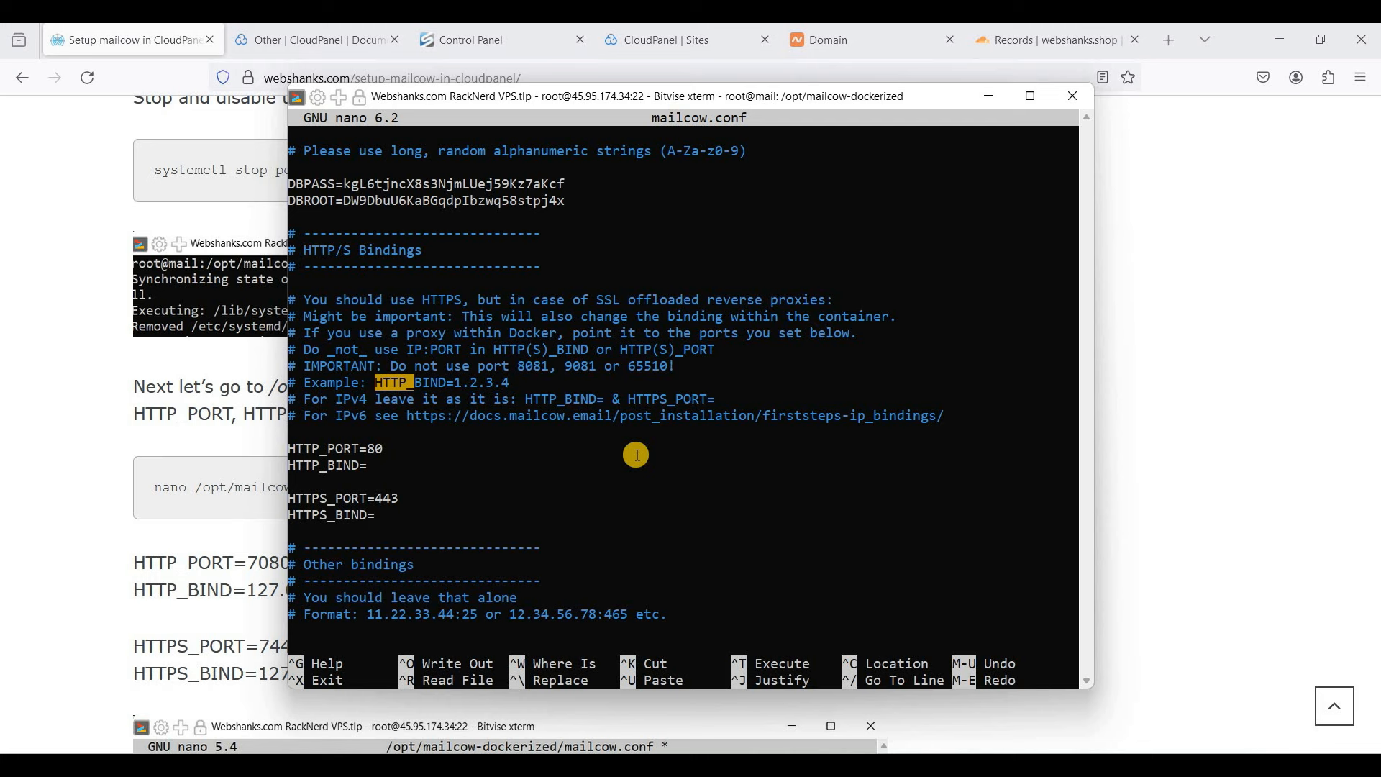
- Set HTTP_PORT to 1080 and HTTP_BIND to 127.0.0.1
key("Down")
key("Down")
key("Down")
key("Down")
type("10")
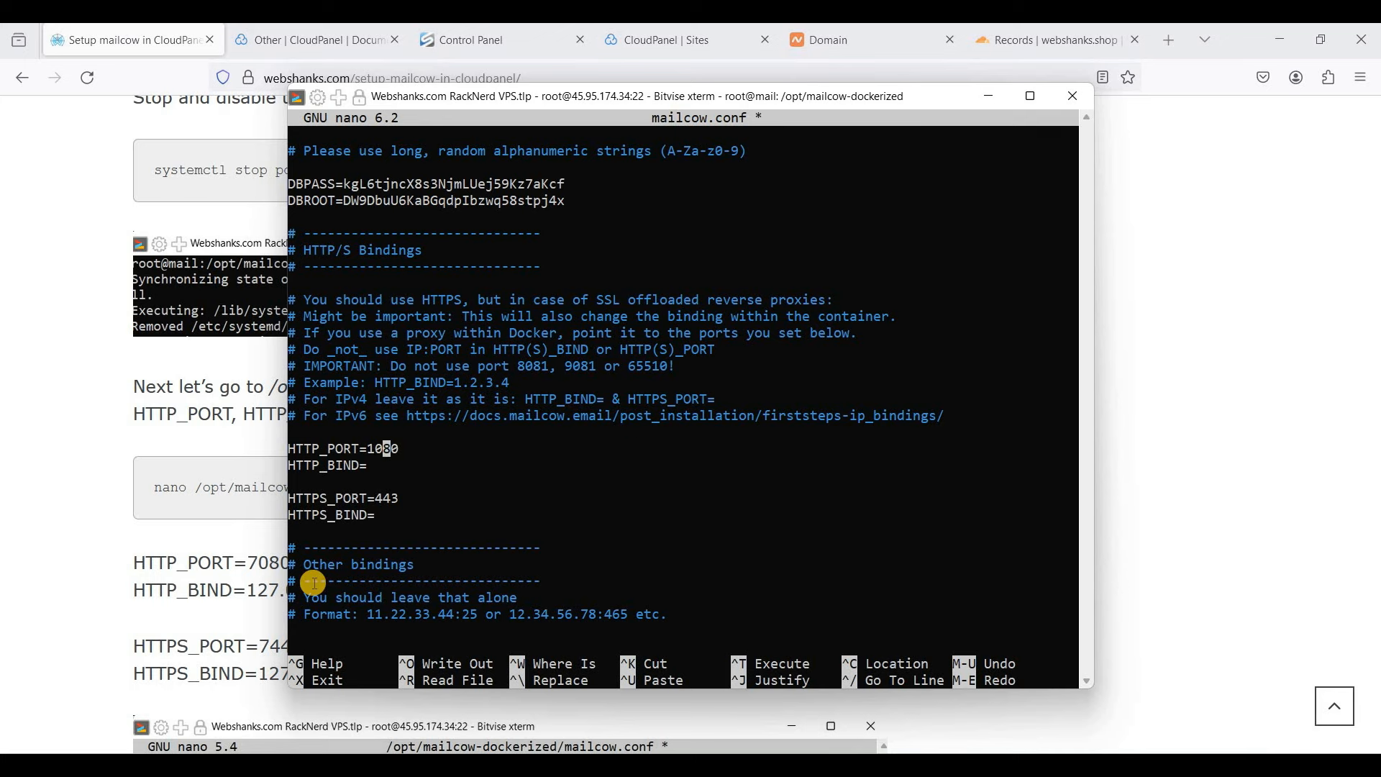
left_click(245, 584)
left_click_drag(333, 586, 343, 585)
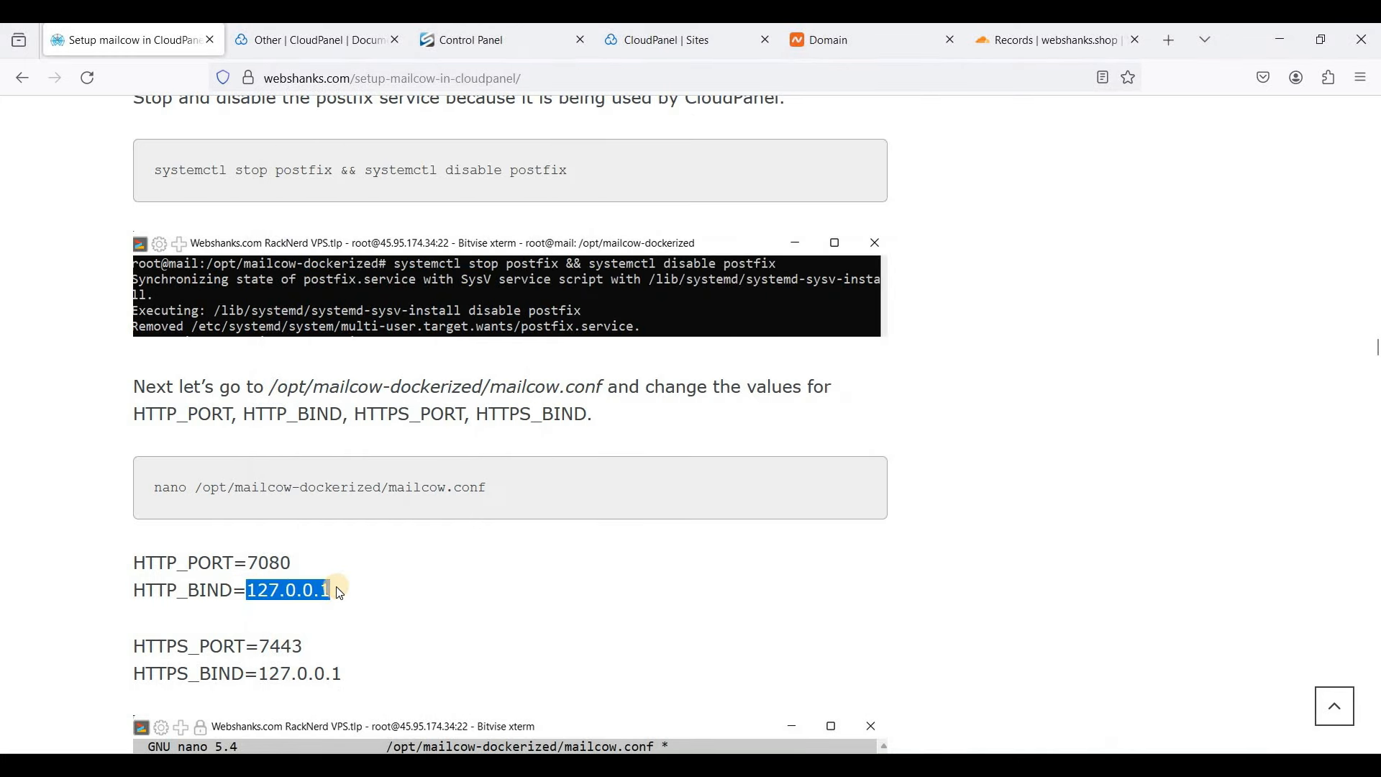
key("alt+Tab")
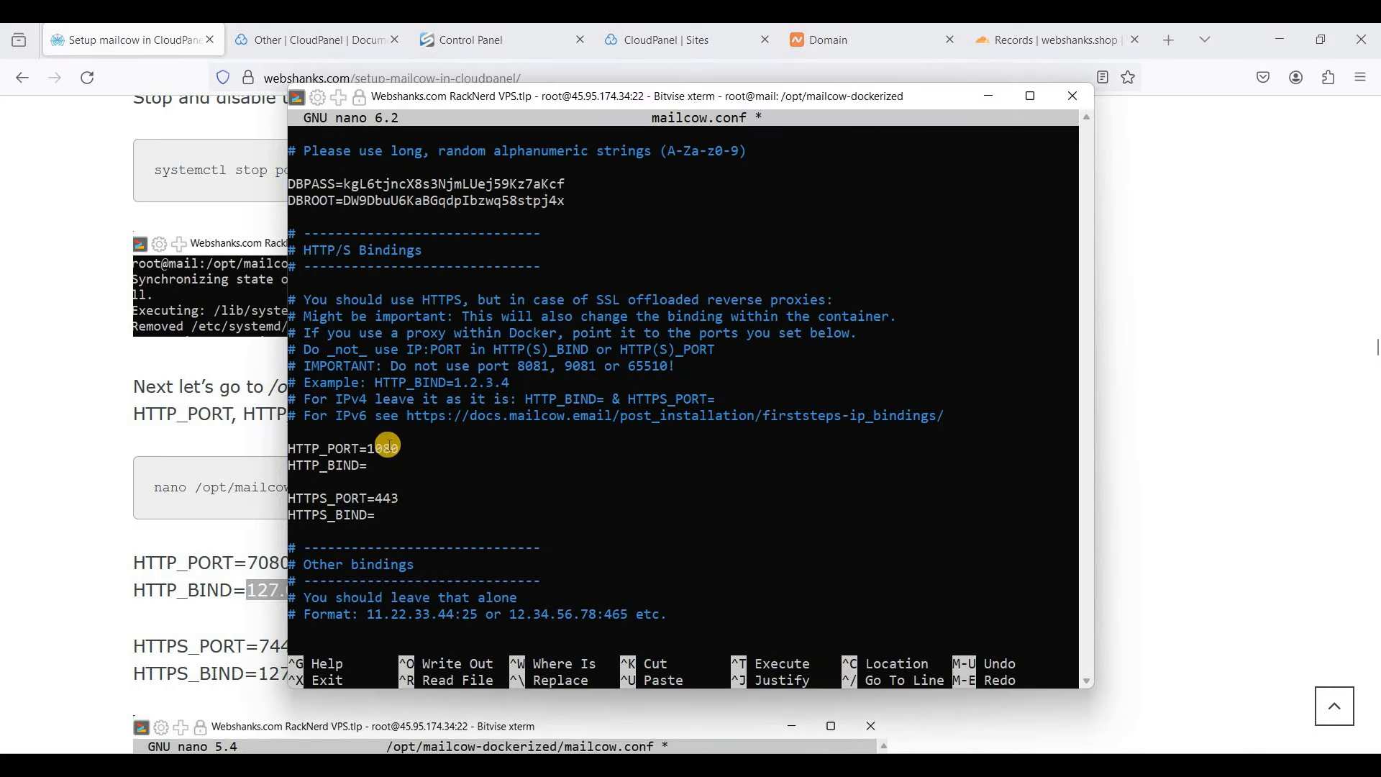
key("Down")
right_click(403, 469)
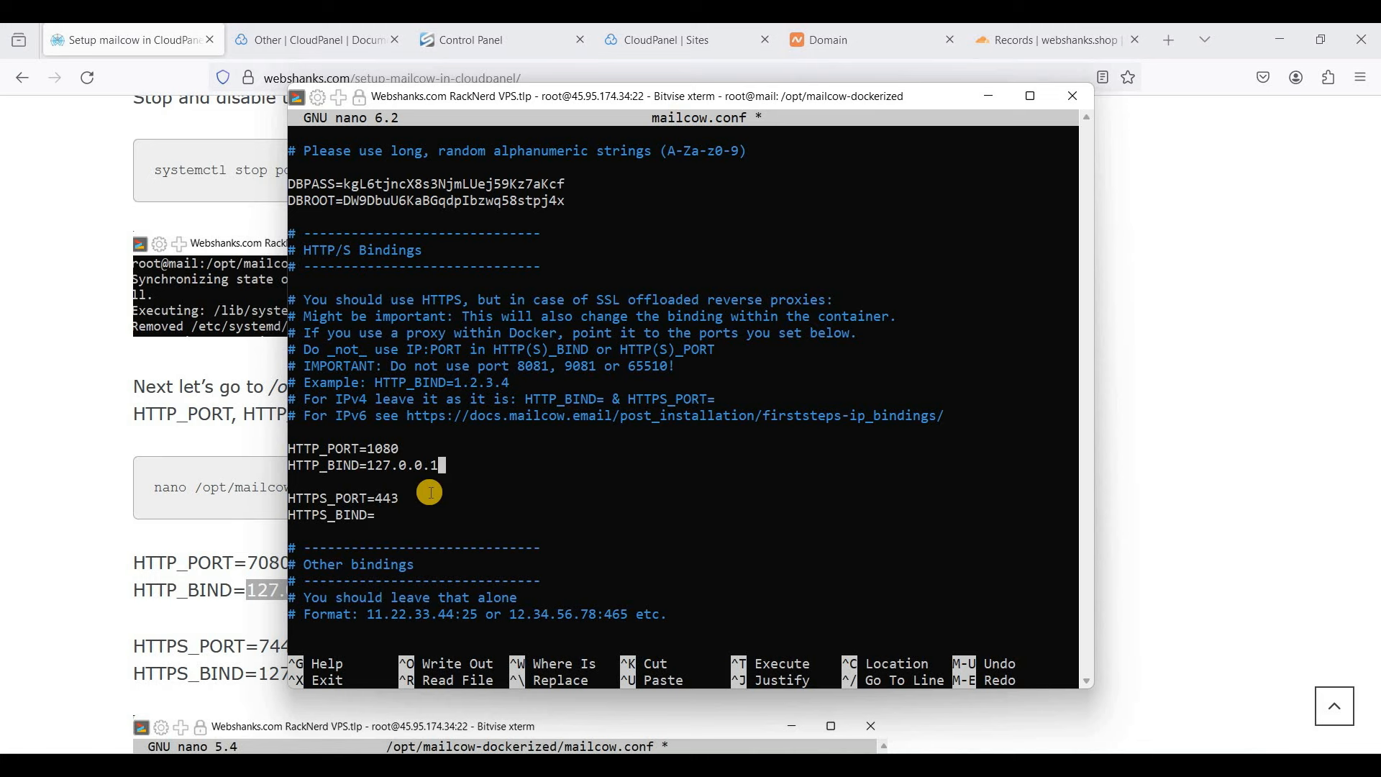
- Set HTTPS_PORT to 7443 and HTTPS_BIND to 127.0.0.1, then save mailcow.conf
key("Down")
key("Left")
key("Left")
key("Left")
type("7")
key("Down")
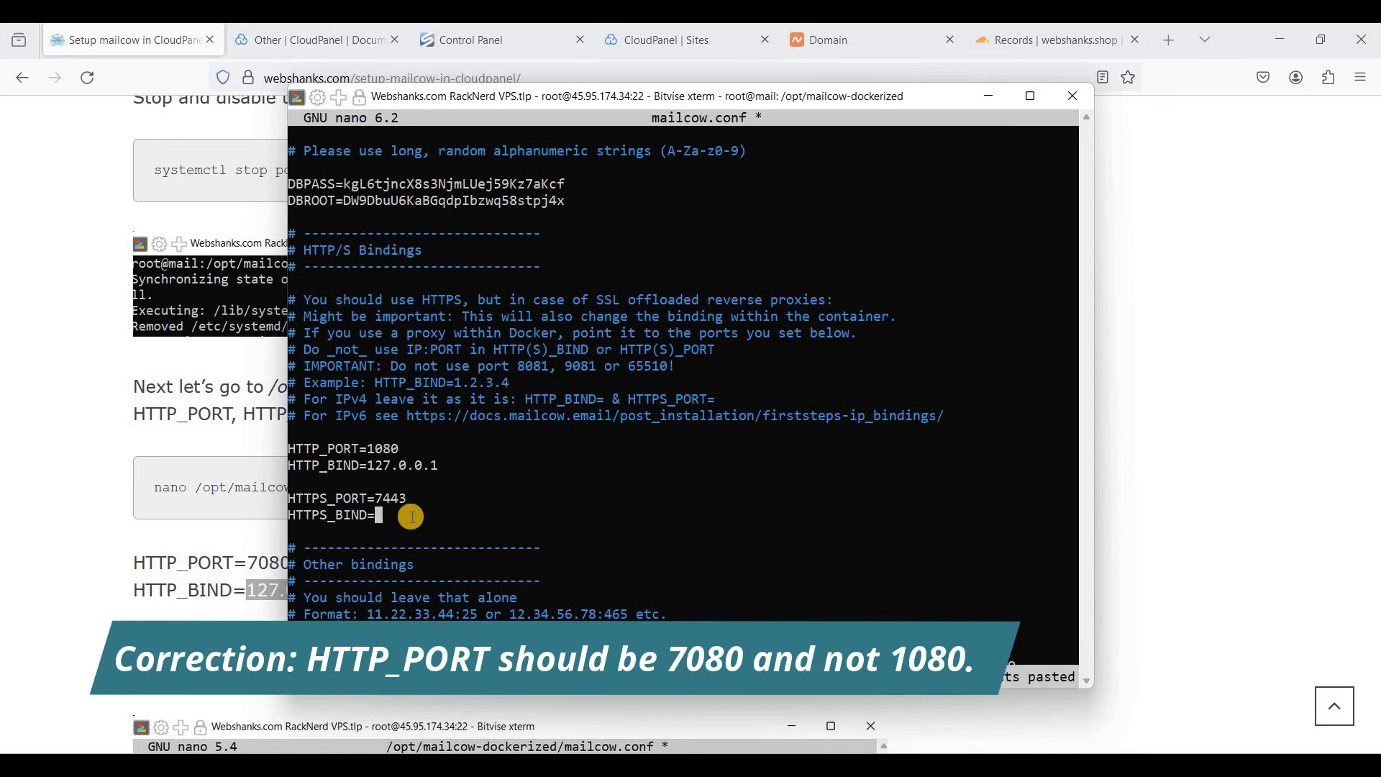
right_click(411, 519)
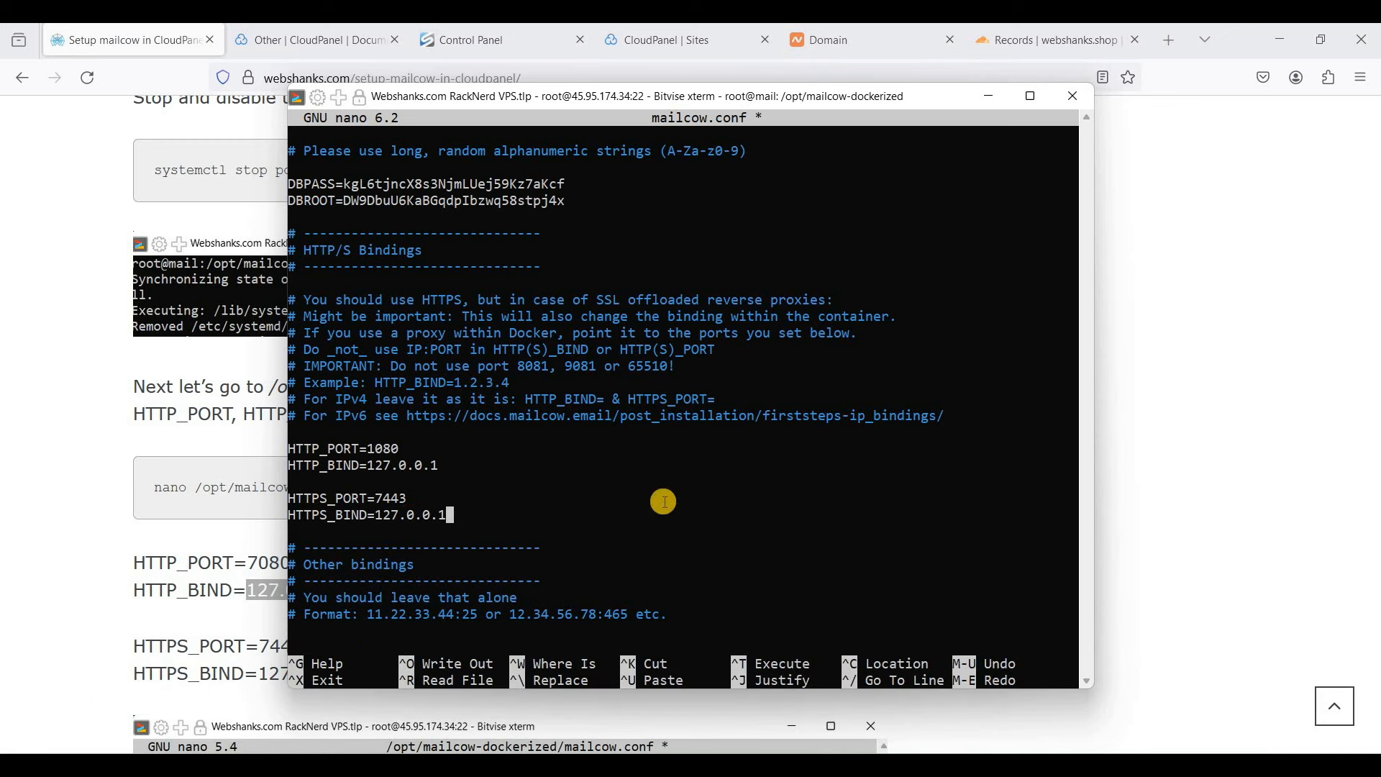
key("ctrl+x")
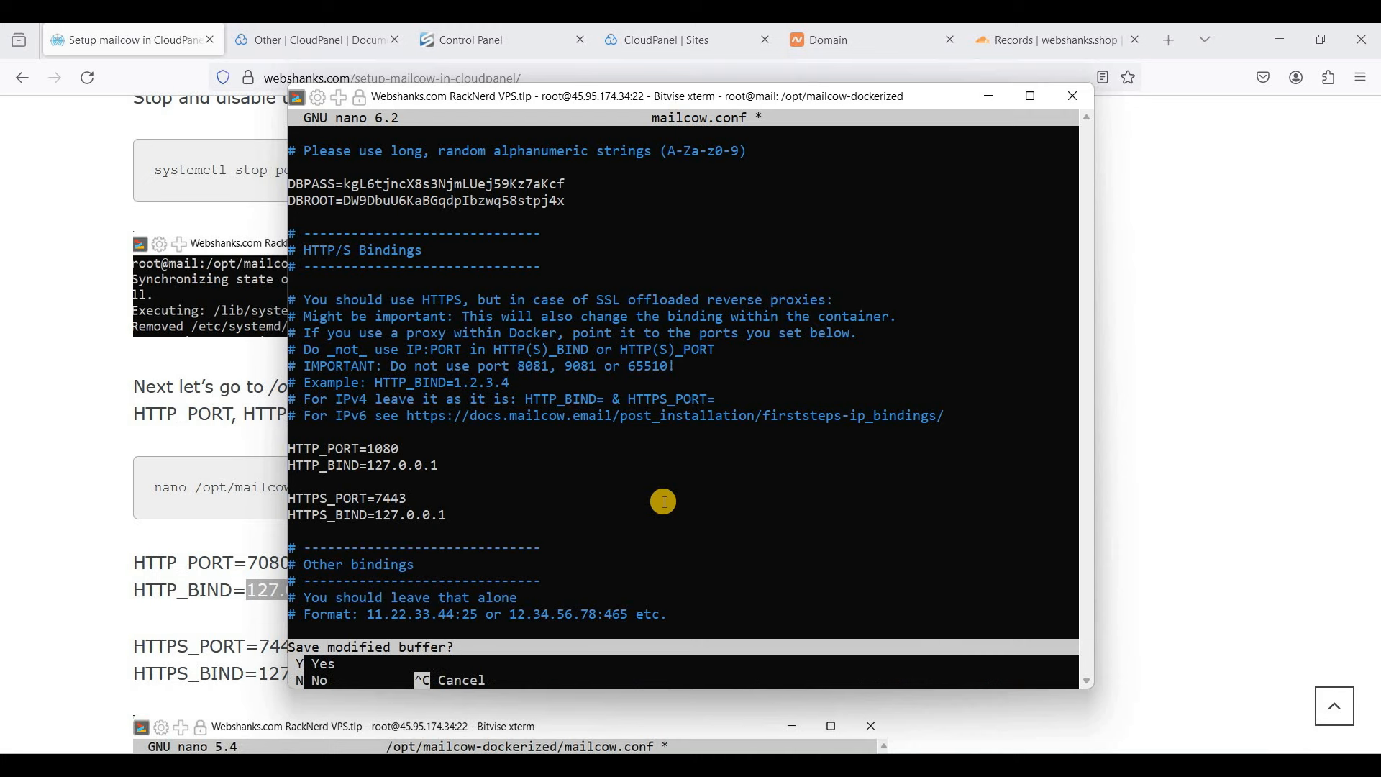
key("y")
key("Return")
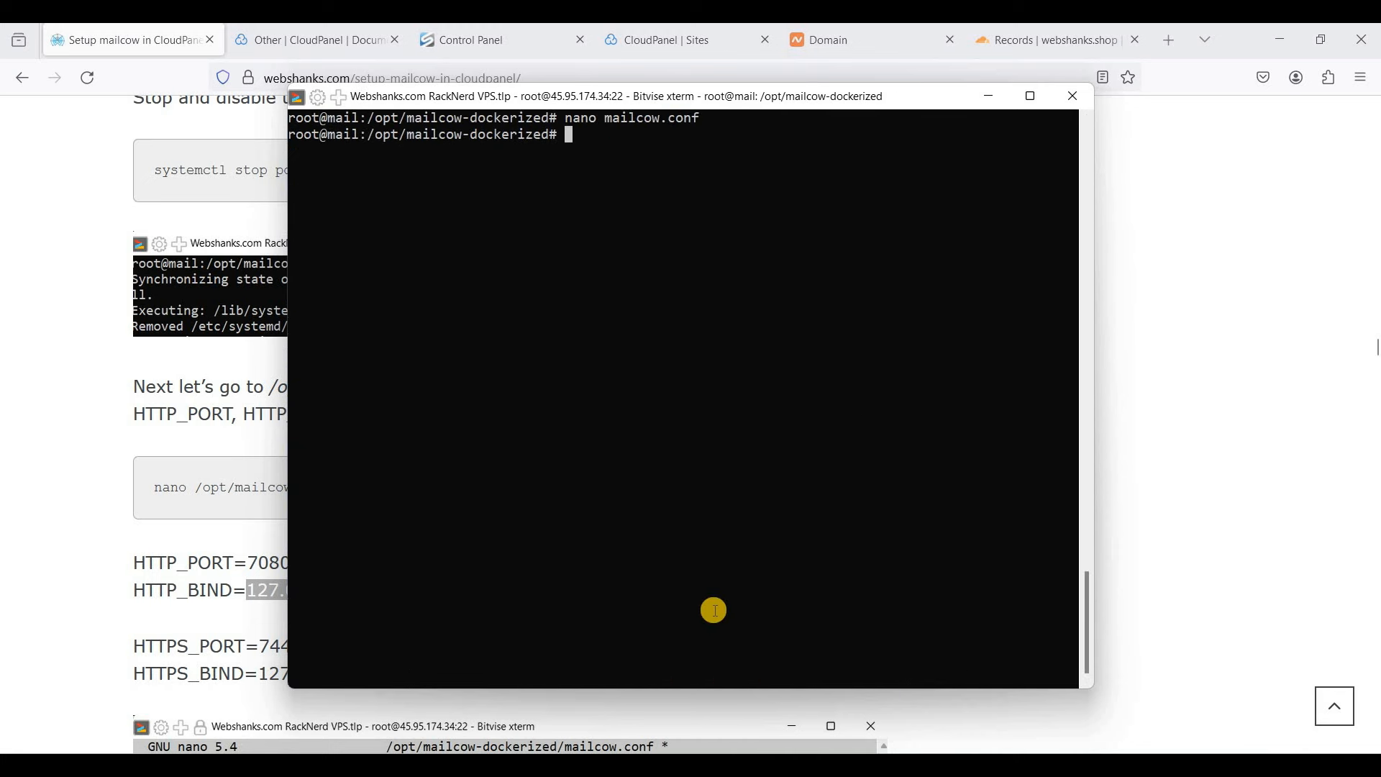
- Copy 'docker compose pull && docker compose up -d' from the tutorial and run it in Bitvise
left_click(221, 591)
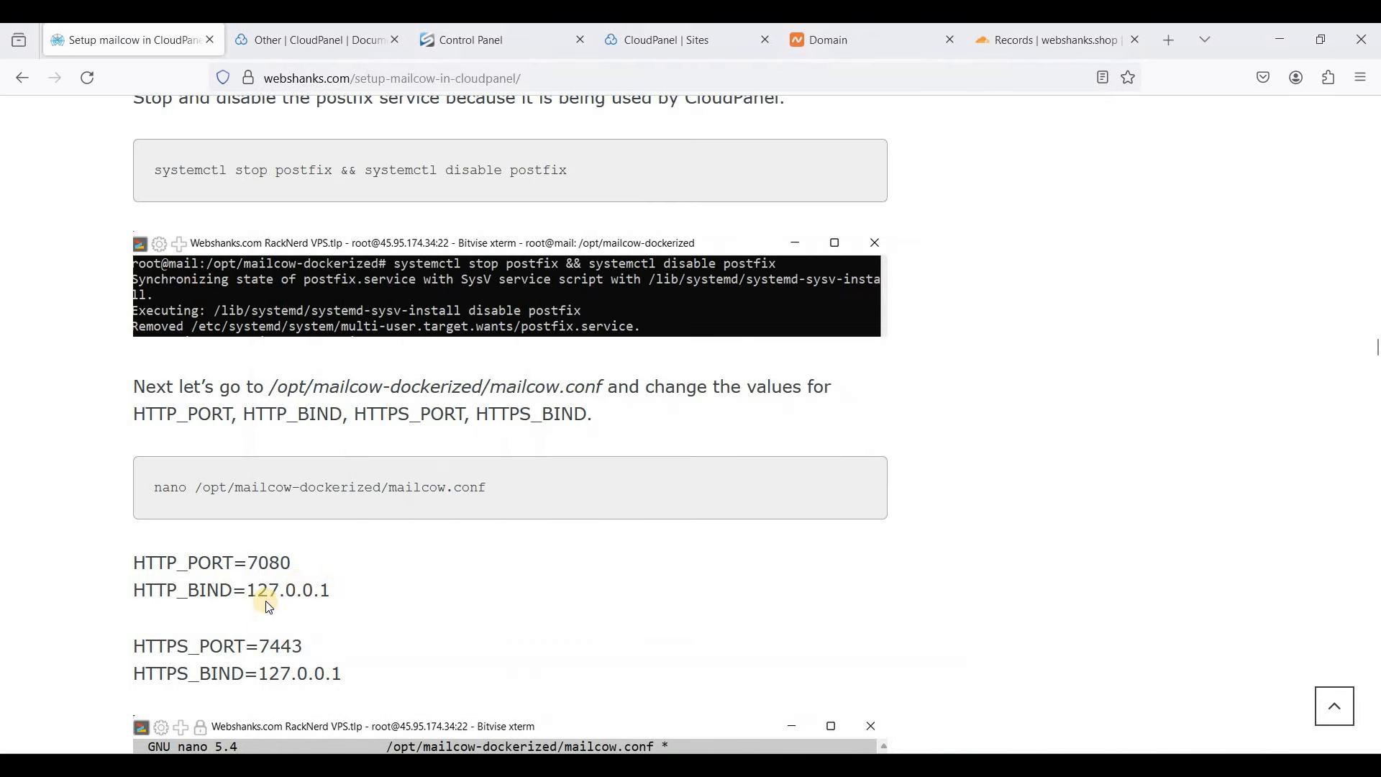
scroll(392, 563, "down", 7)
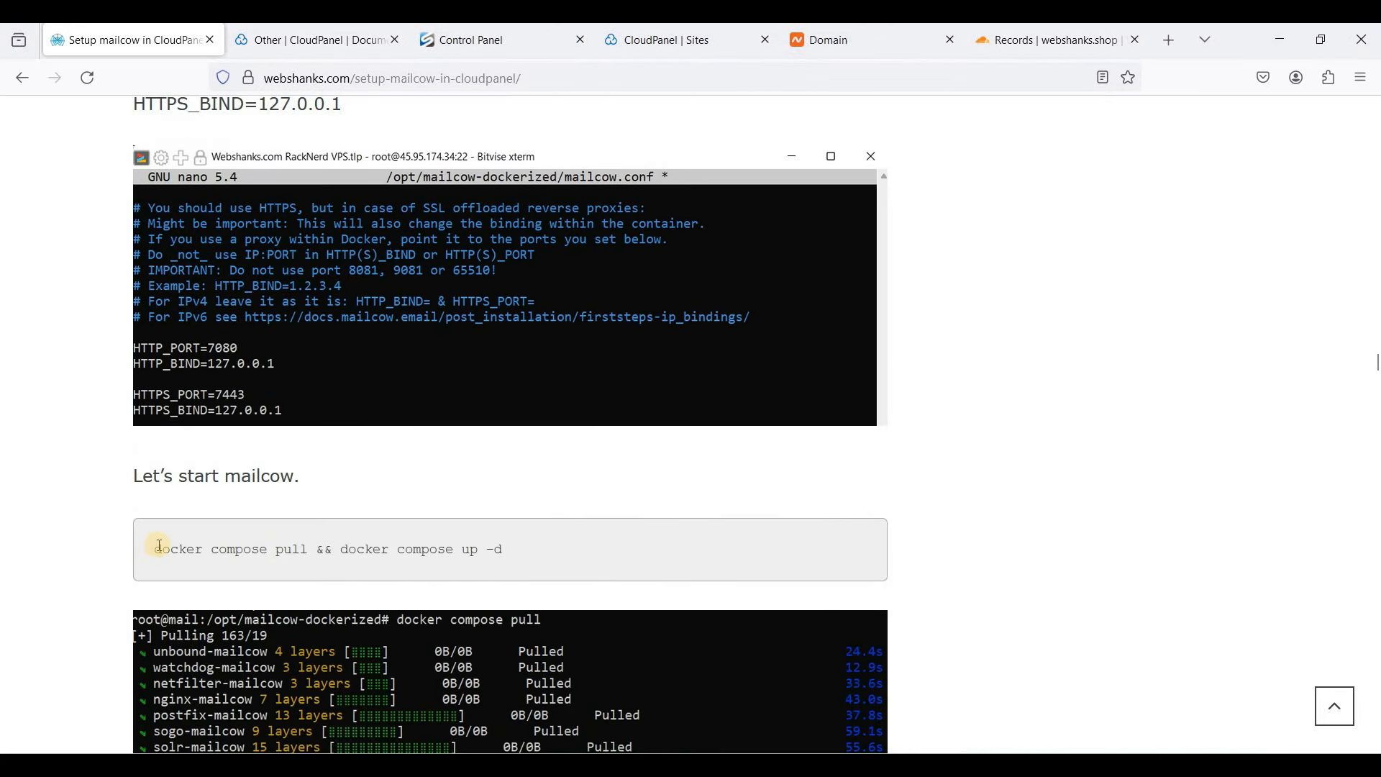
left_click_drag(159, 545, 534, 550)
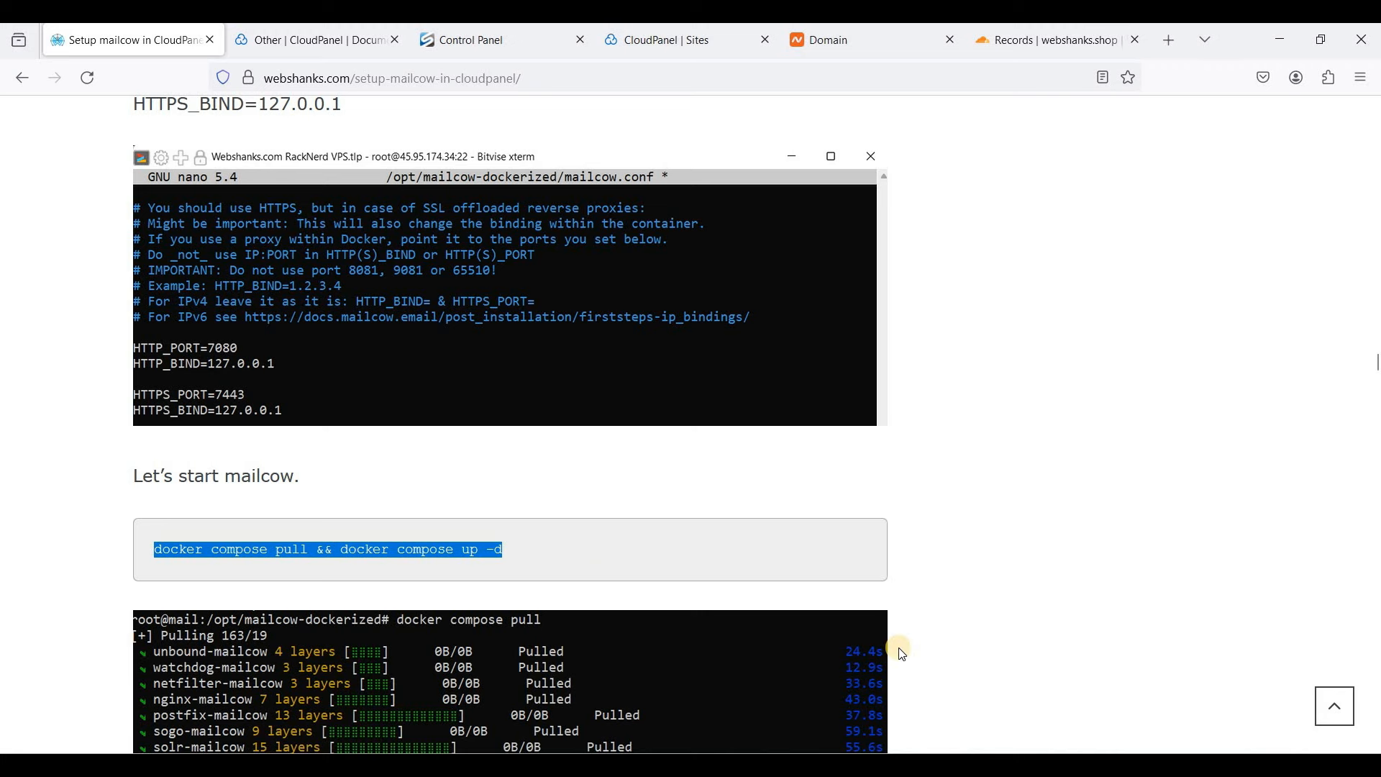
mouse_move(896, 765)
left_click(897, 765)
right_click(706, 250)
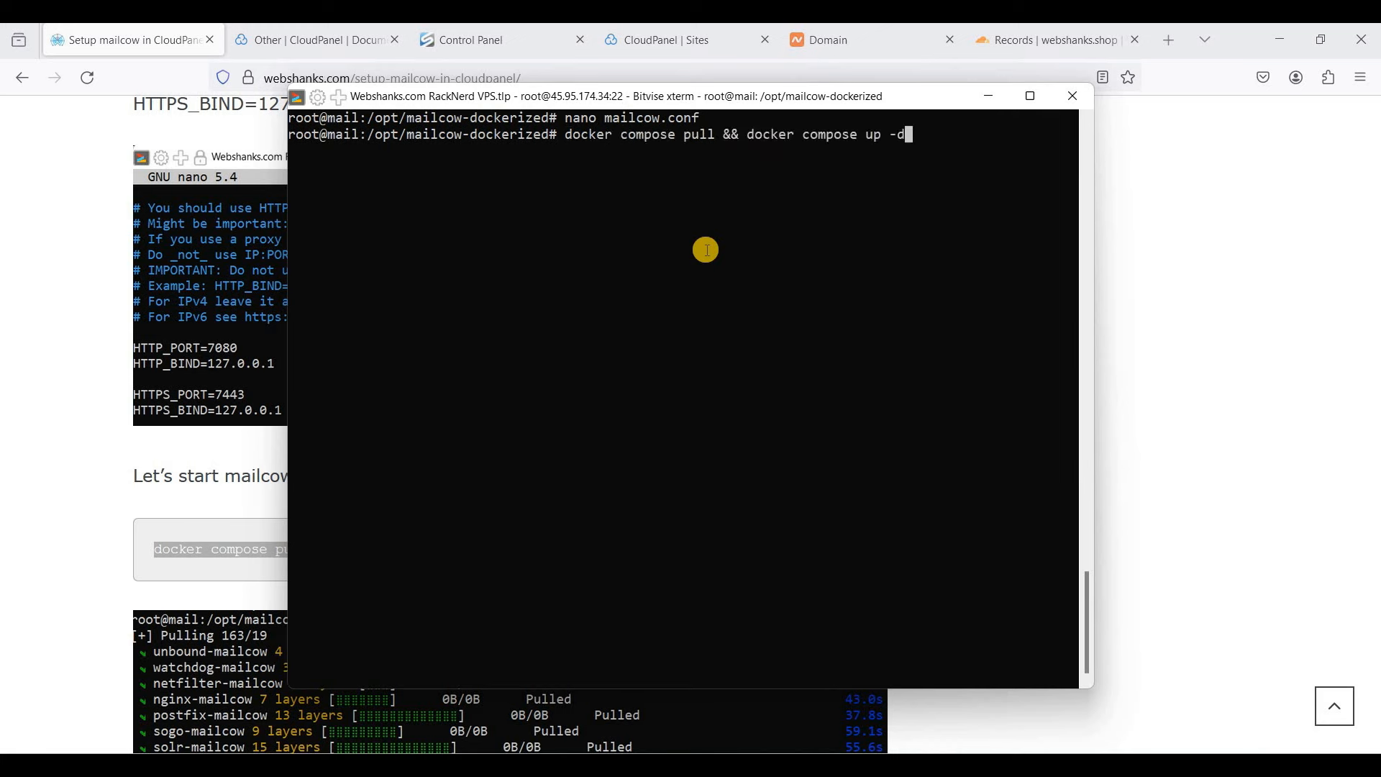
key("Return")
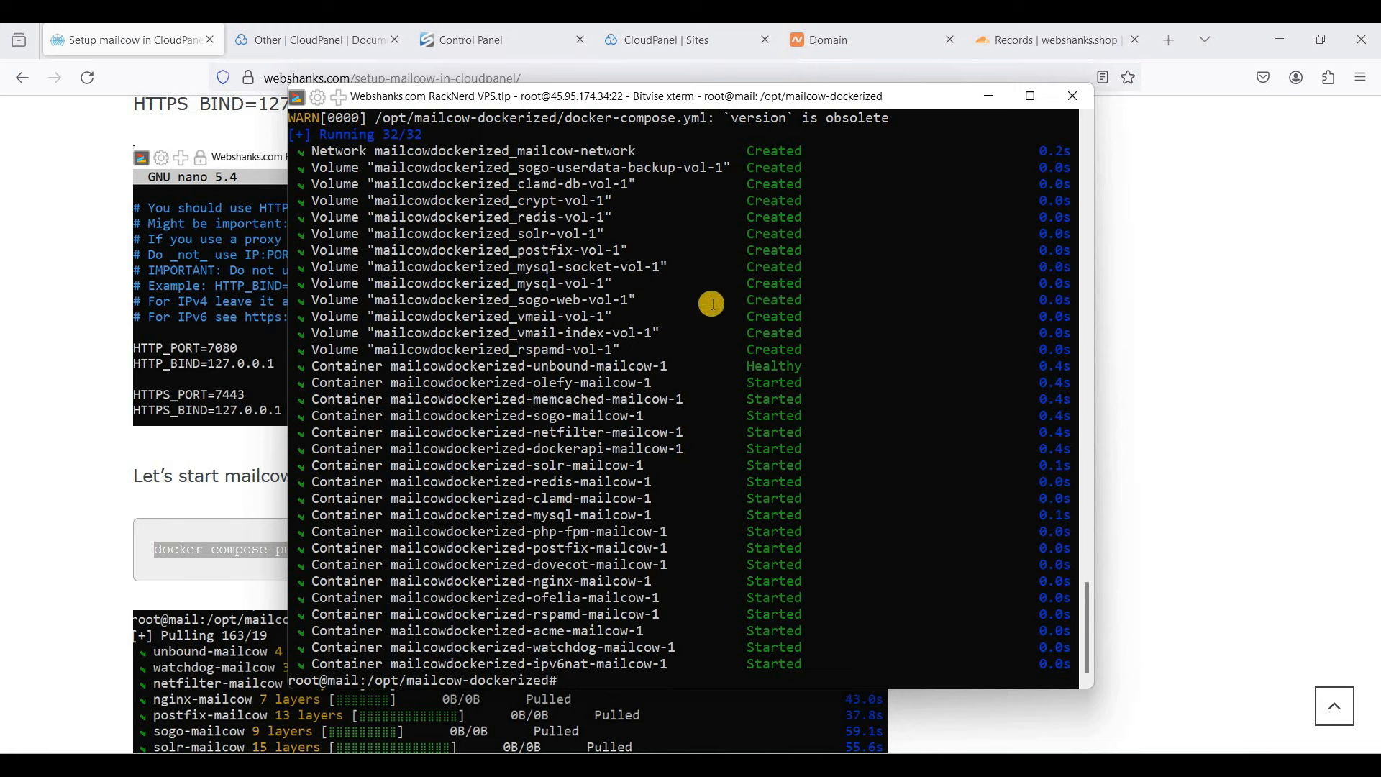
- On CloudPanel's Sites page, start adding a new reverse proxy site
left_click(669, 48)
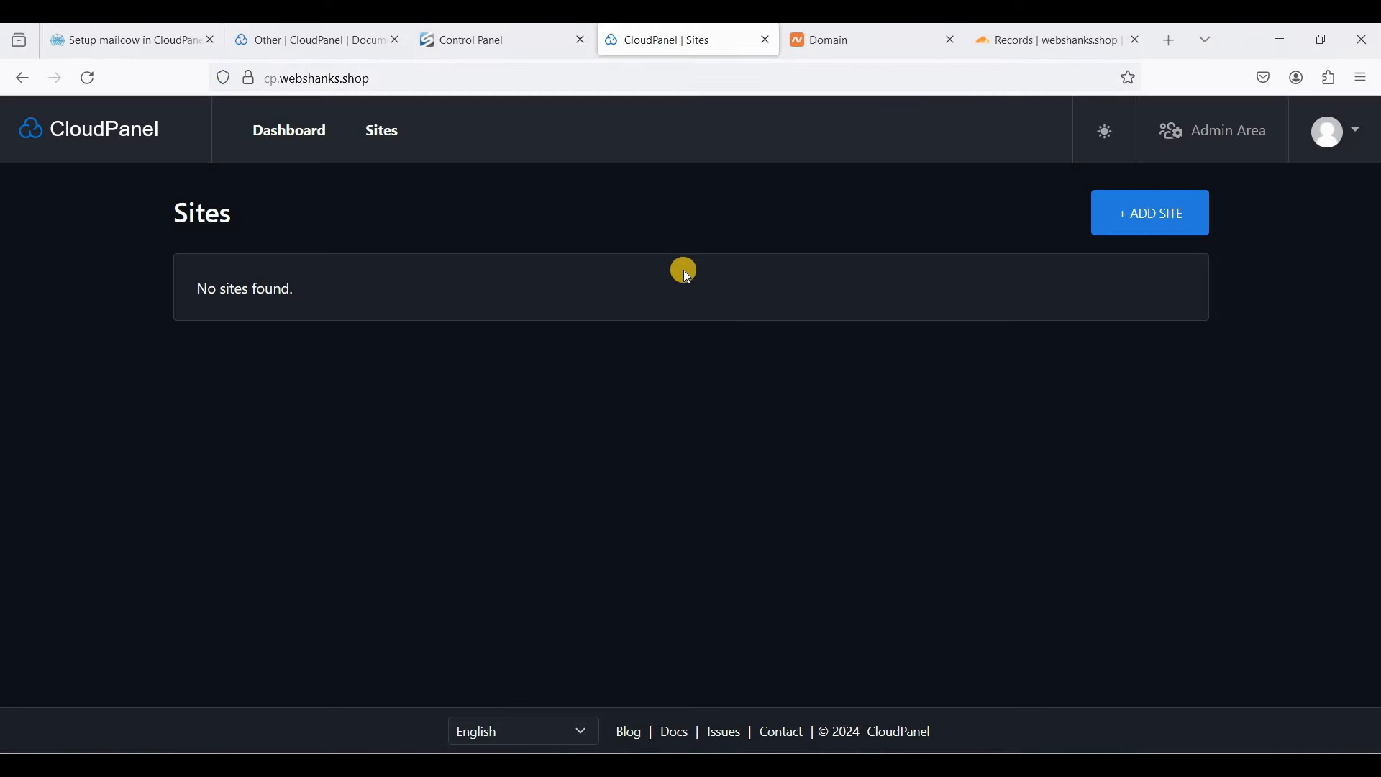
left_click(1151, 227)
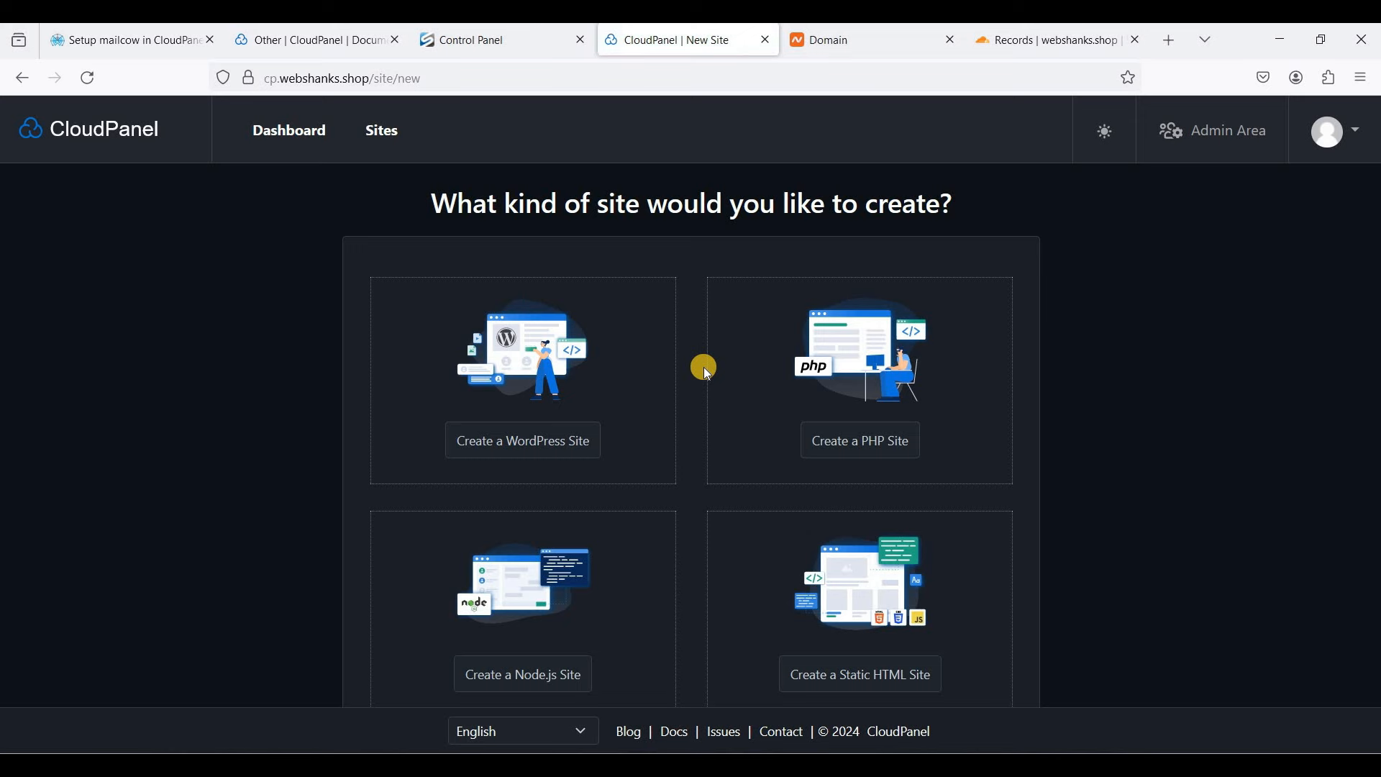
scroll(704, 367, "down", 5)
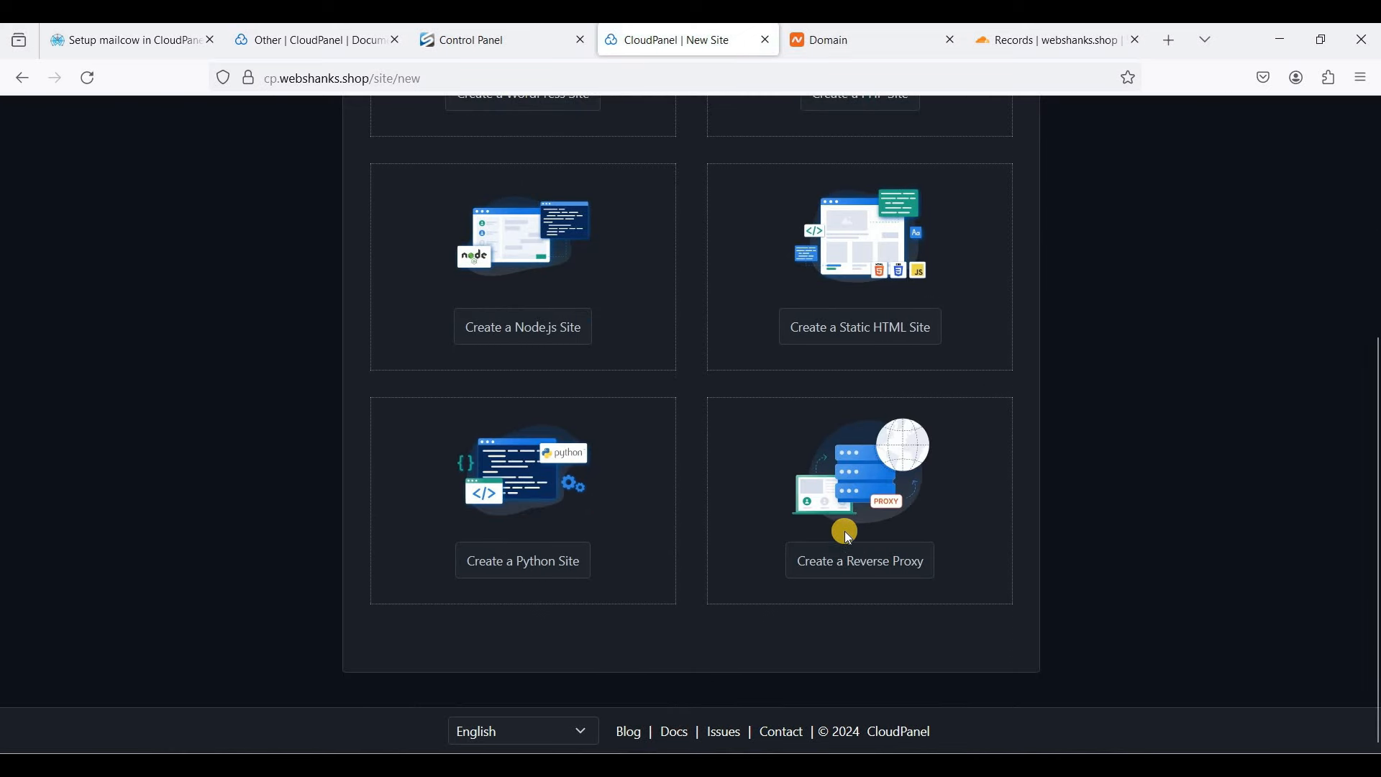
left_click(892, 564)
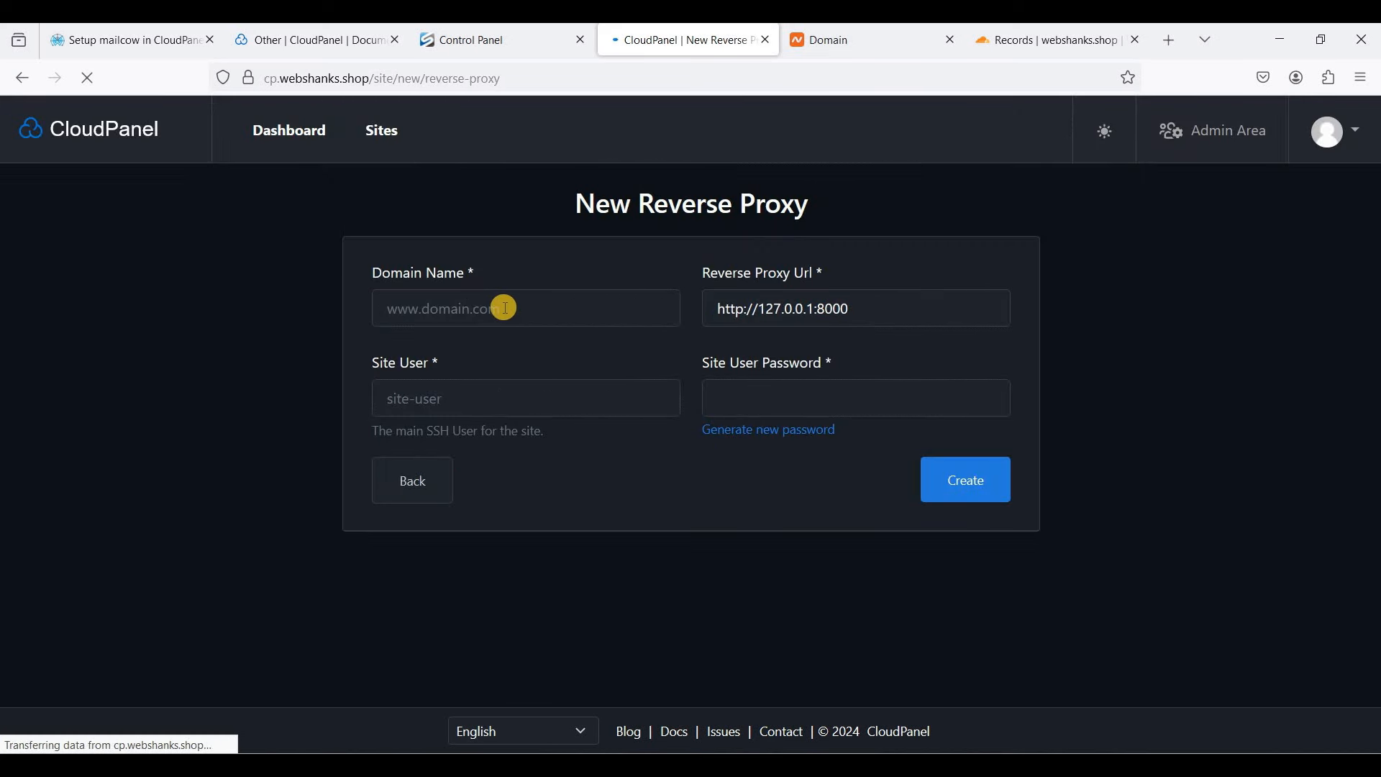
left_click(464, 310)
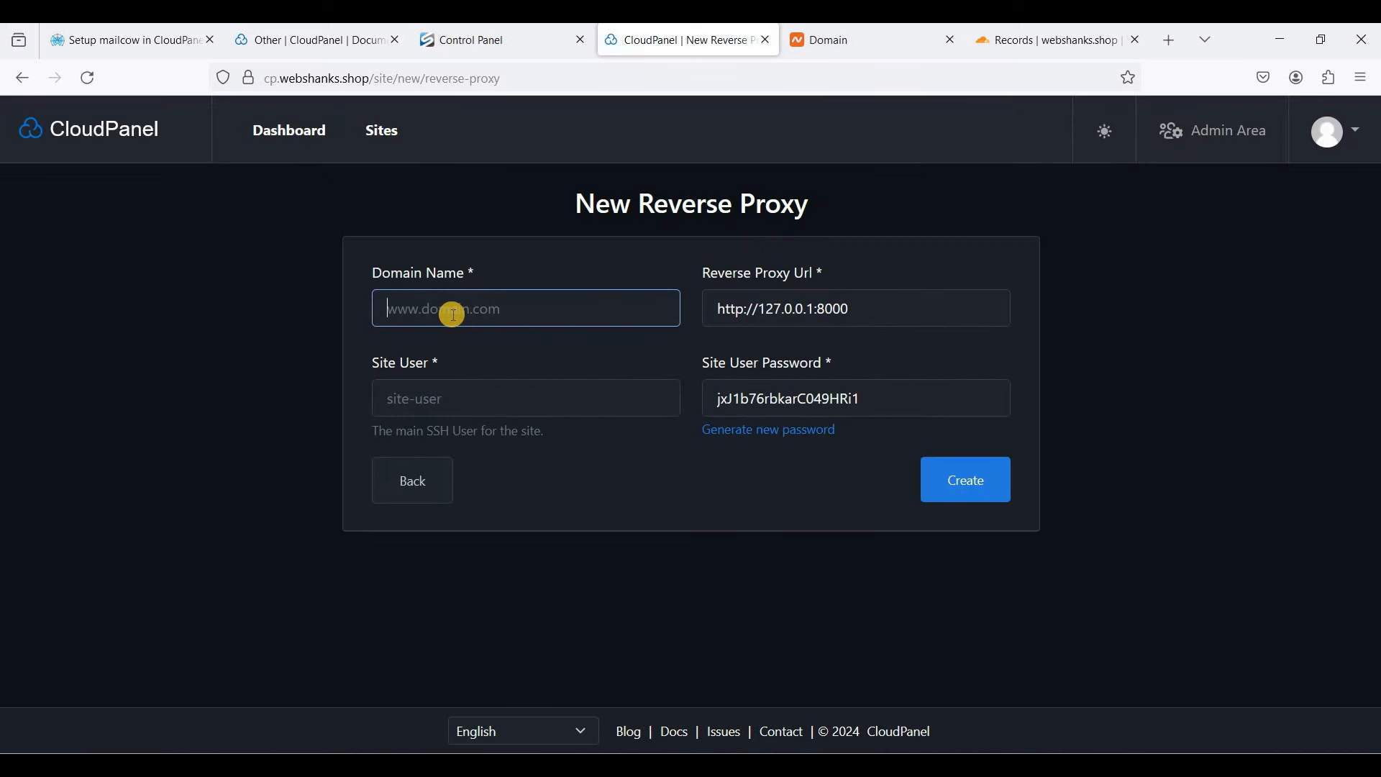
type("ma")
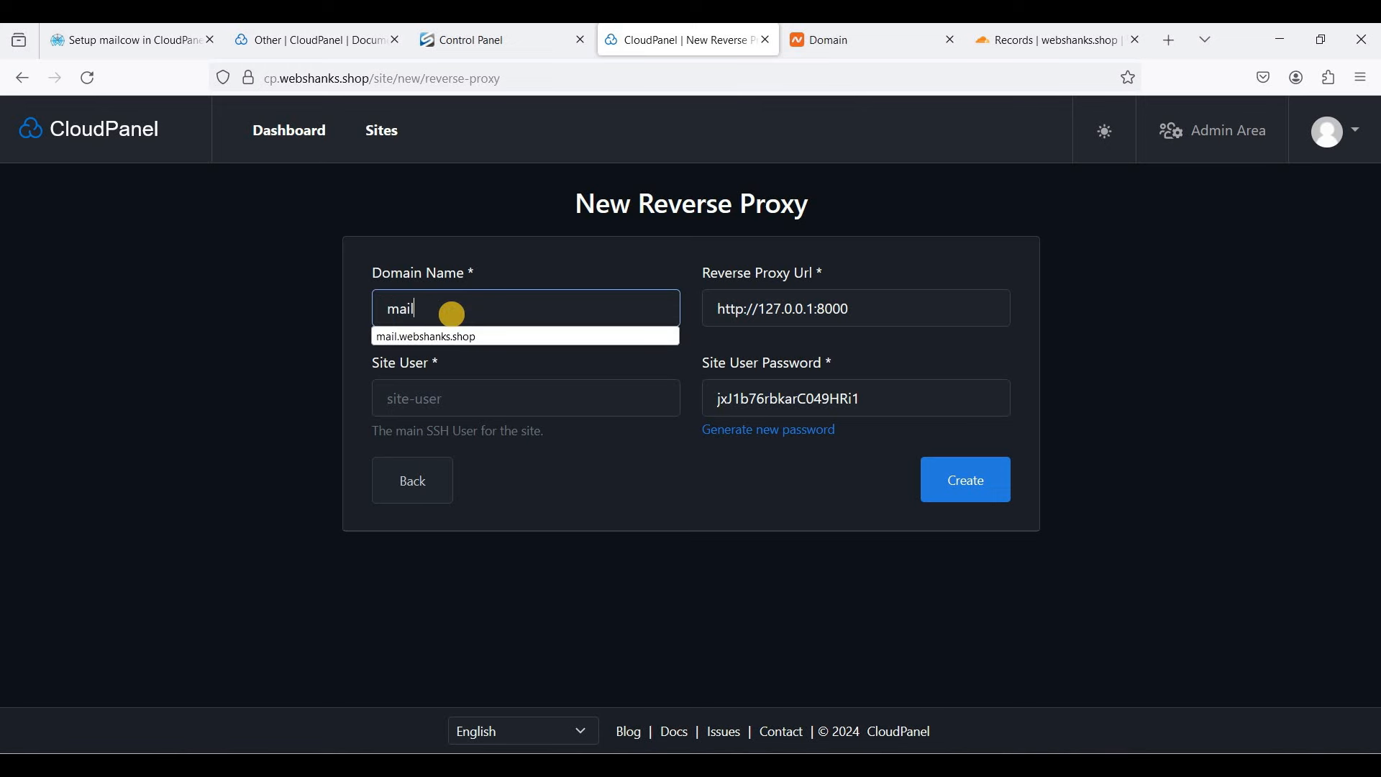
type("il")
key("Down")
key("Return")
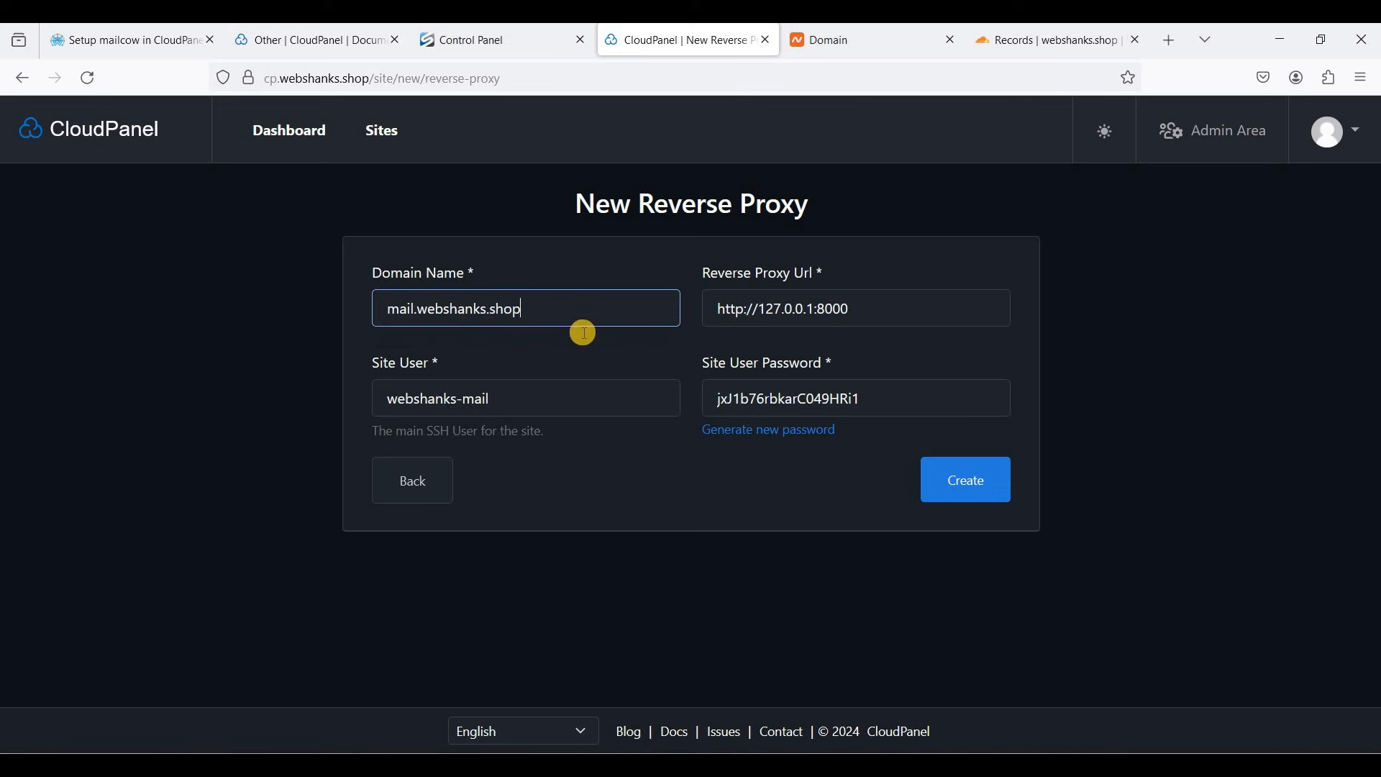
left_click(742, 315)
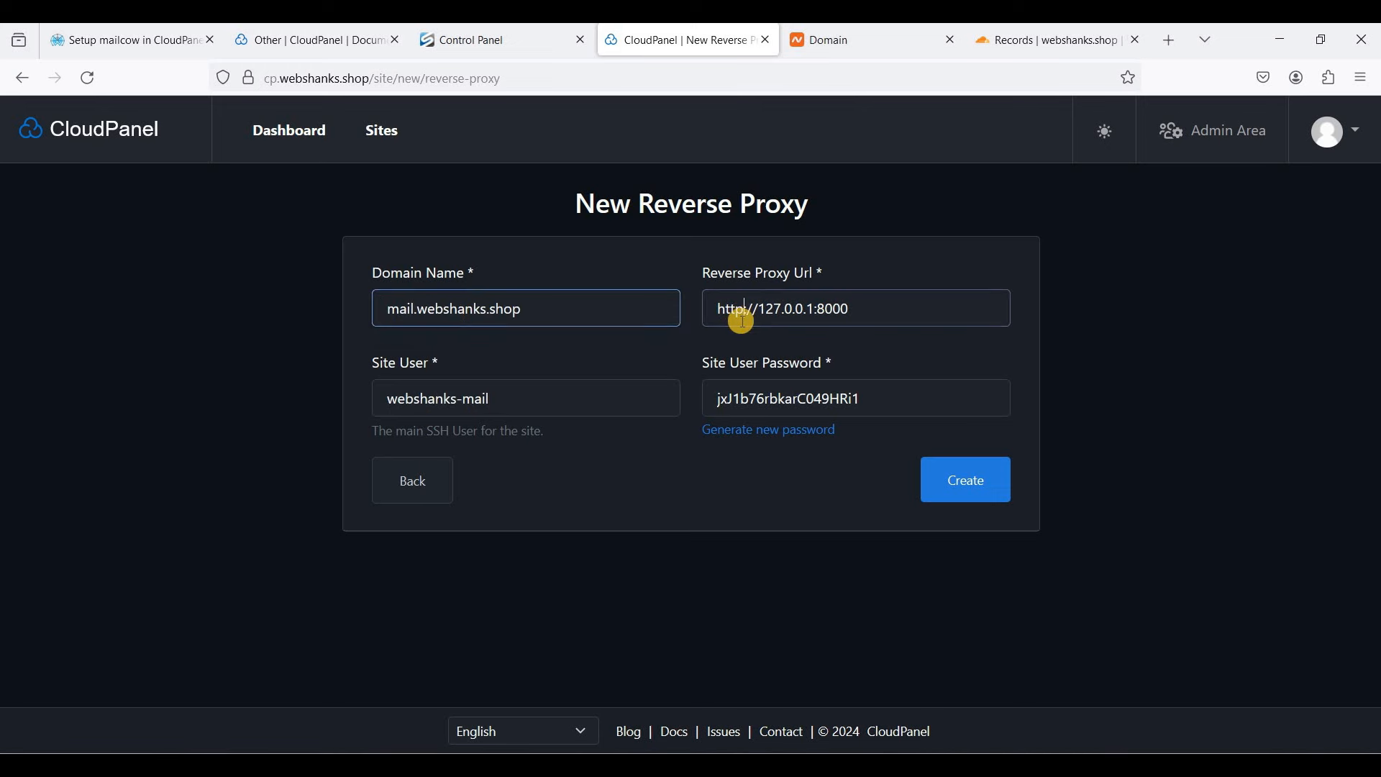
type("s")
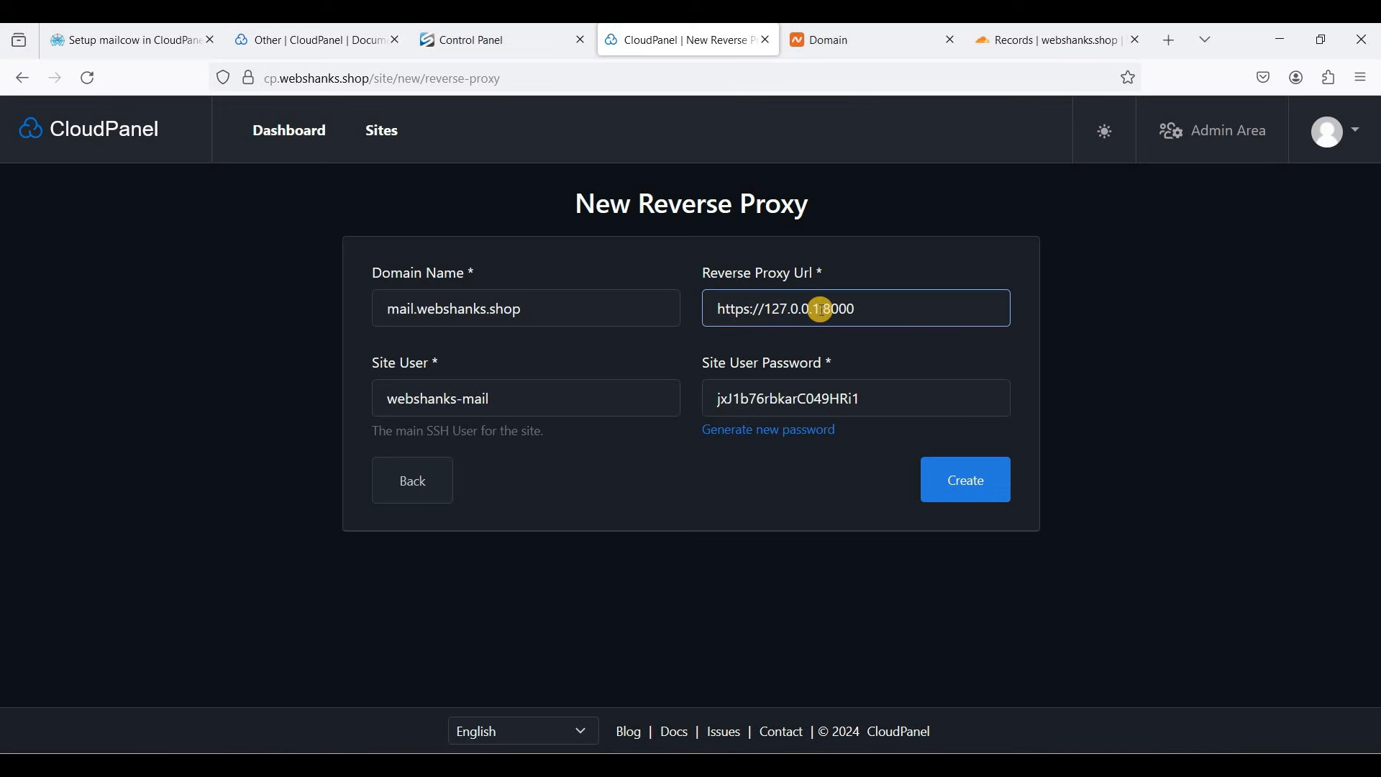
double_click(874, 309)
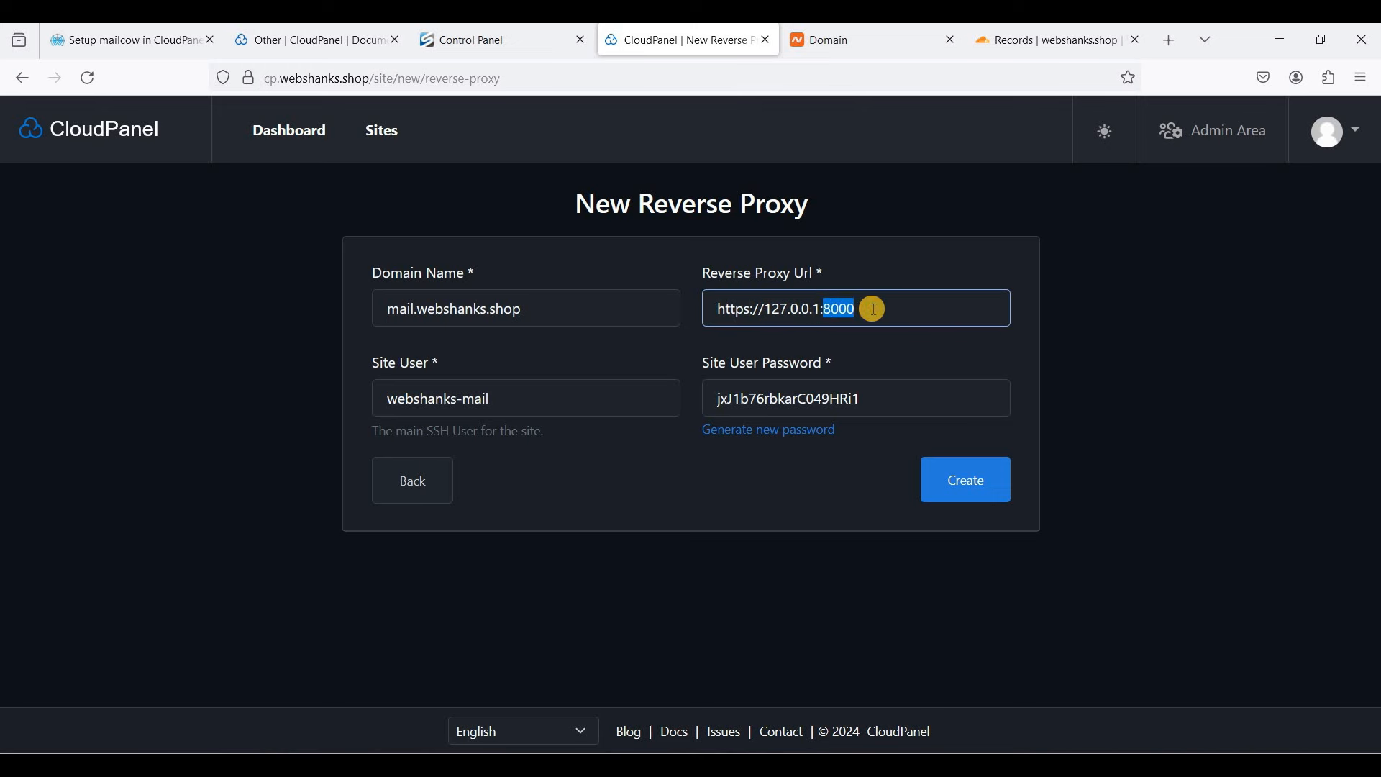
type("7443")
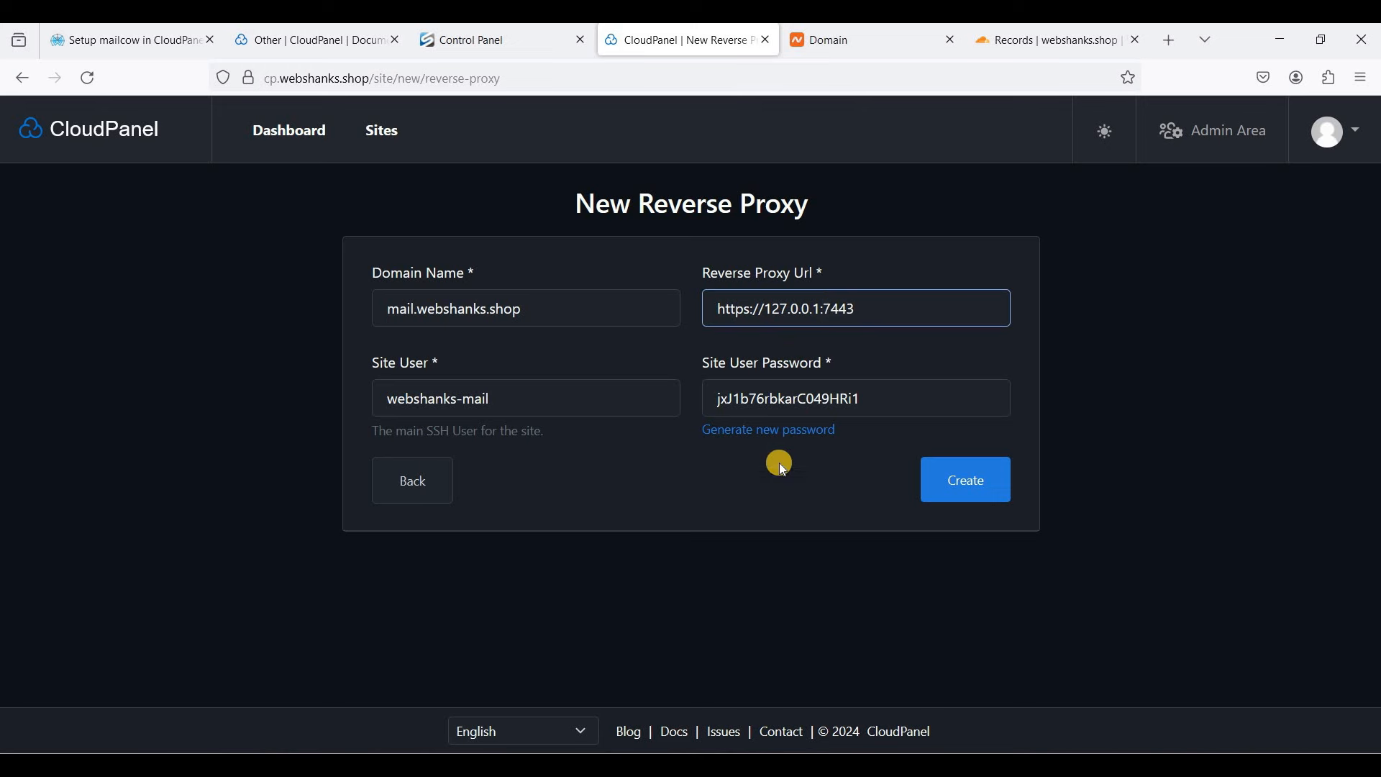
left_click(948, 502)
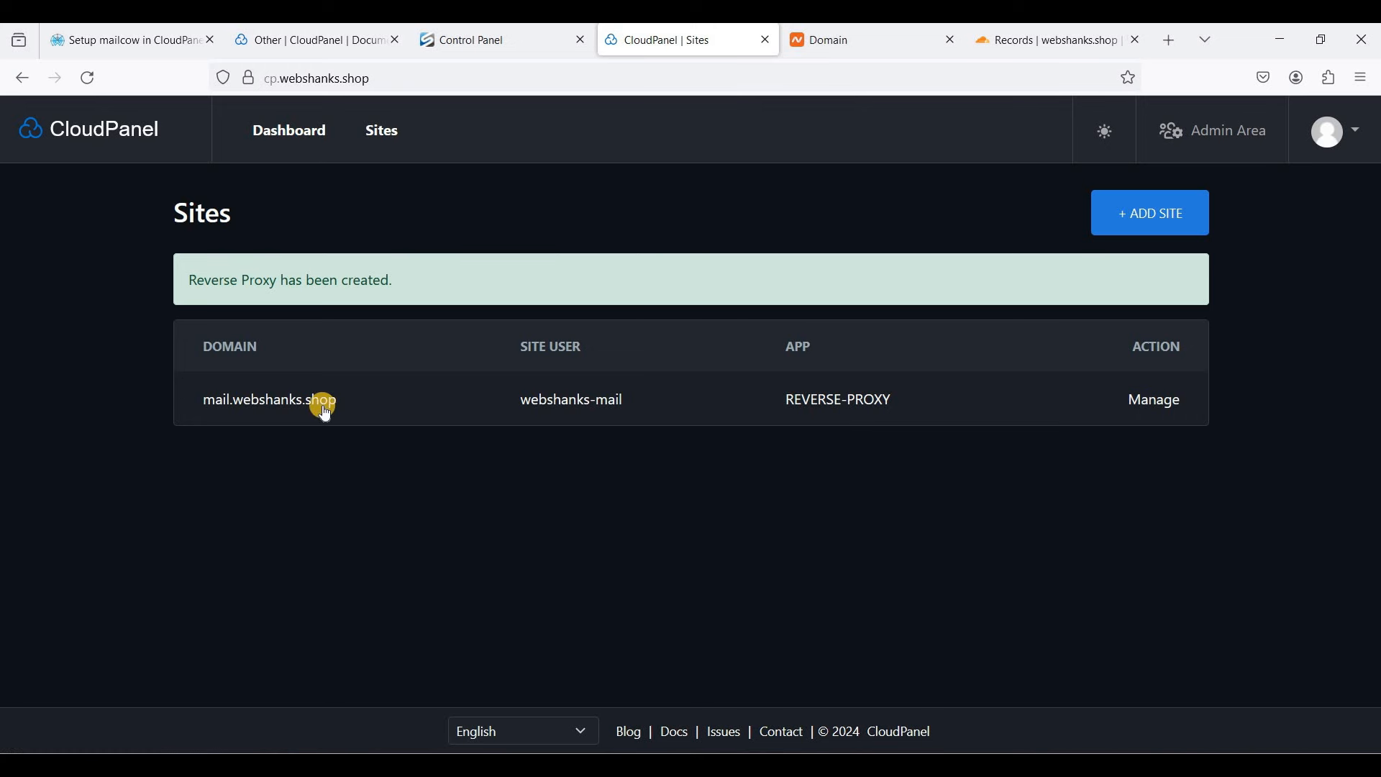
- Open mail.webshanks.shop's SSL/TLS tab and its Actions menu for adding a certificate
left_click(1159, 401)
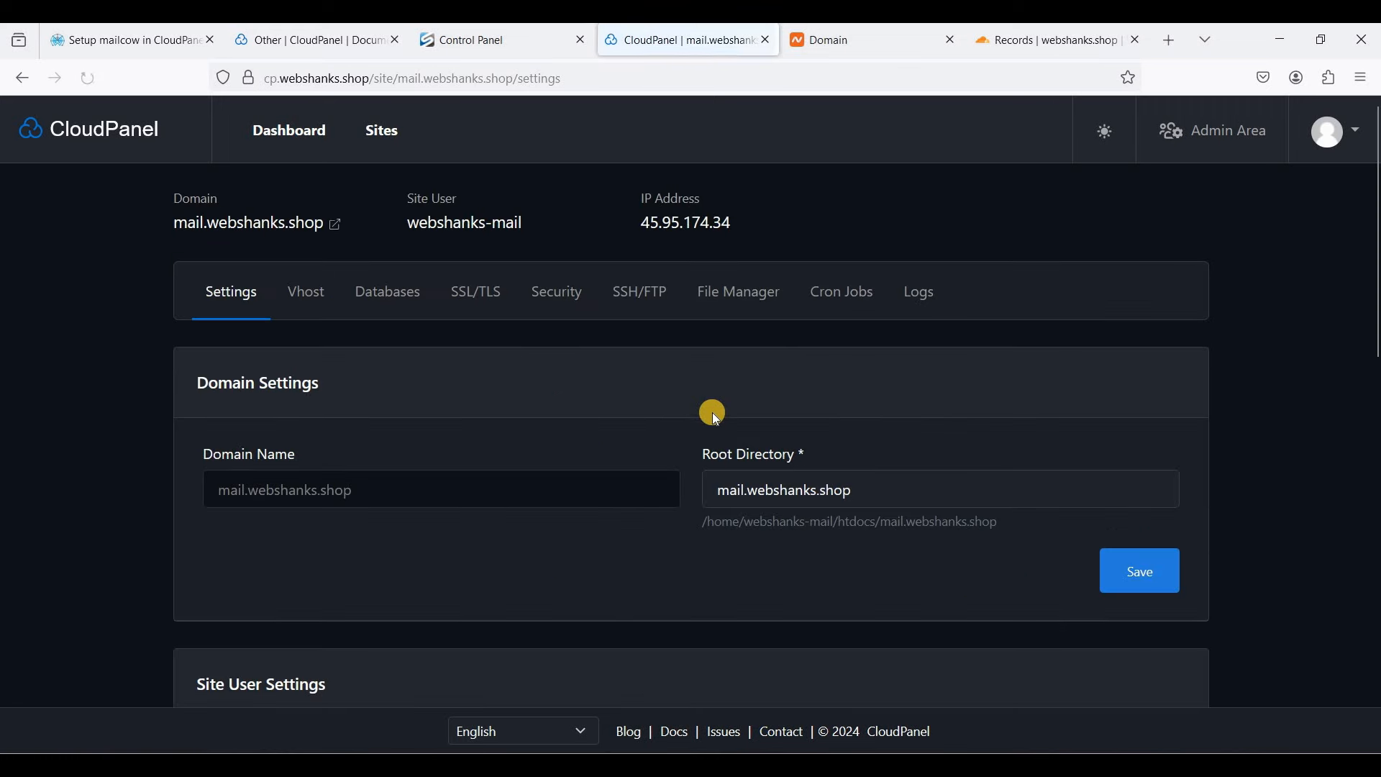
left_click(487, 306)
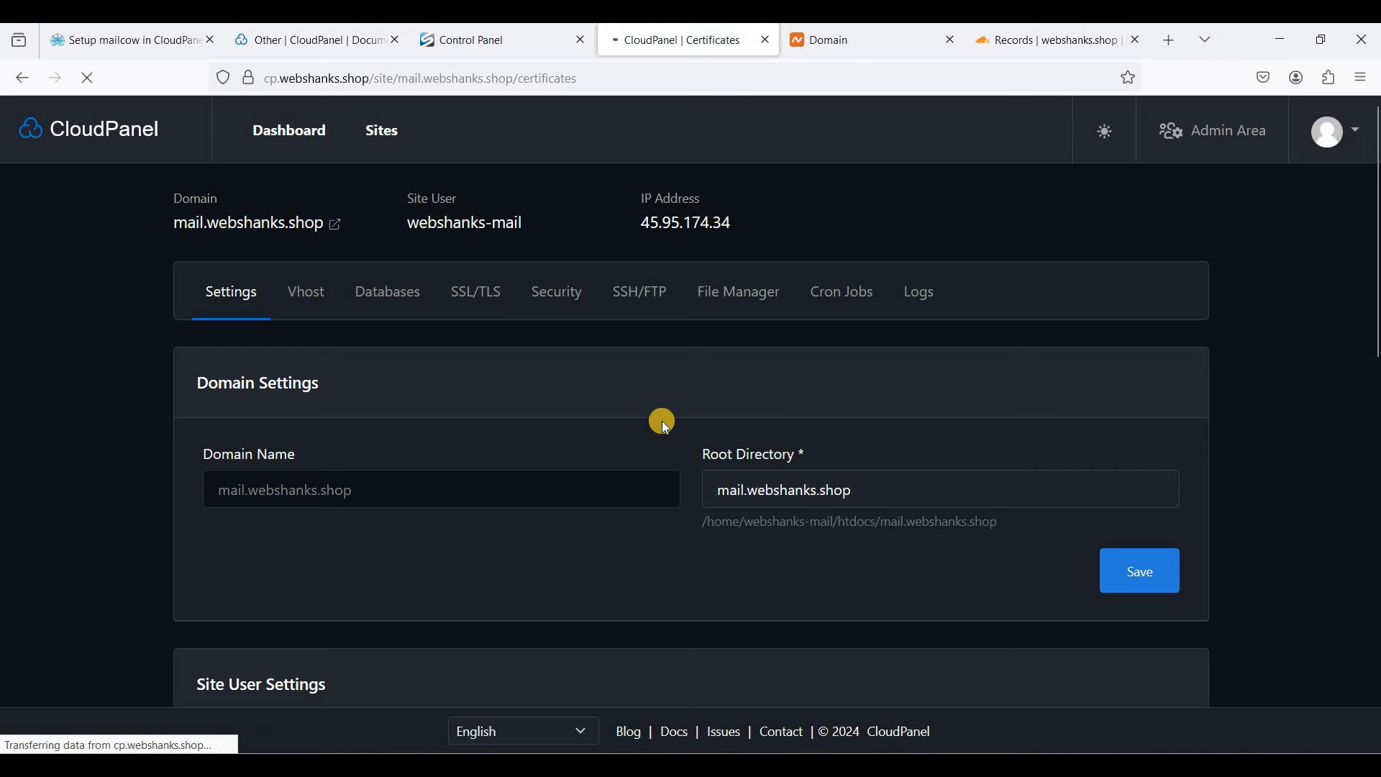
left_click(1141, 391)
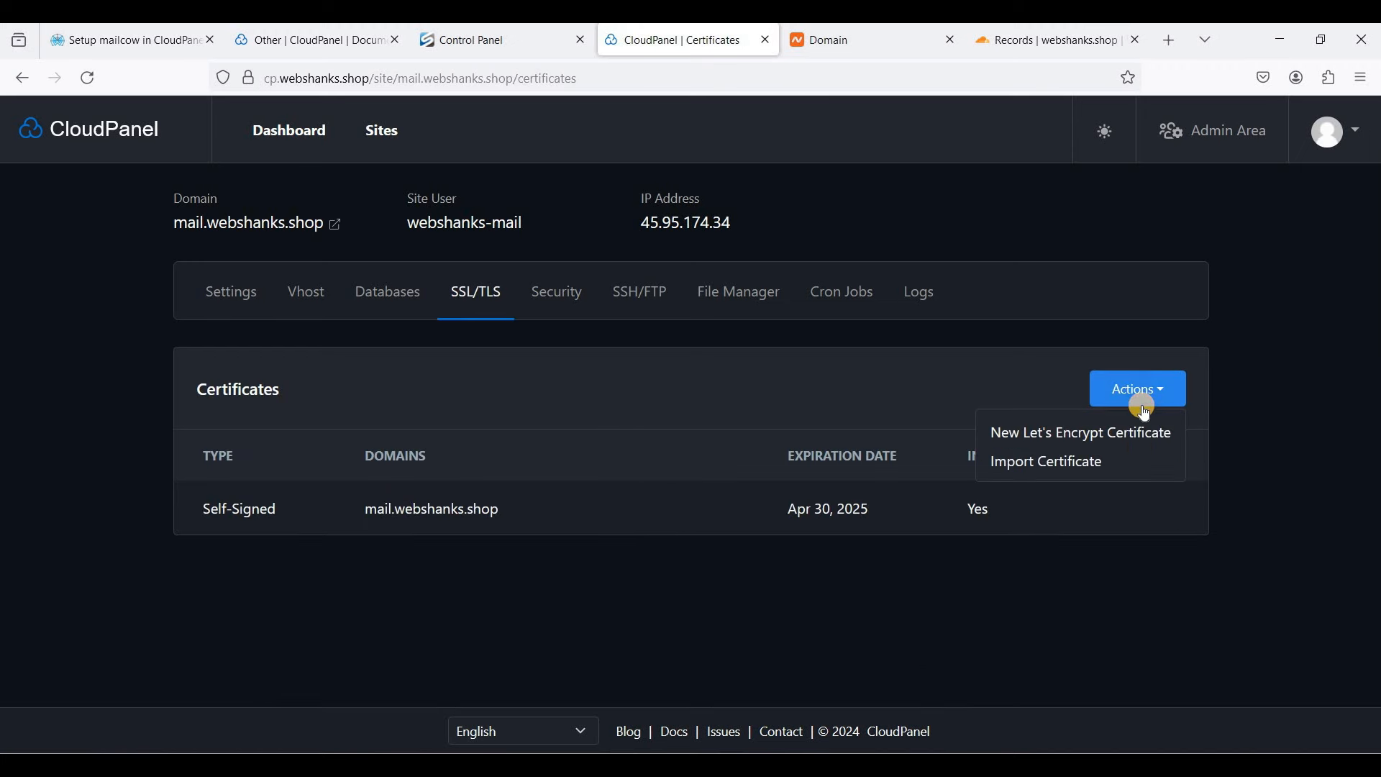
- Start a new Let's Encrypt certificate and check the domain against Cloudflare's mail A record
left_click(1047, 442)
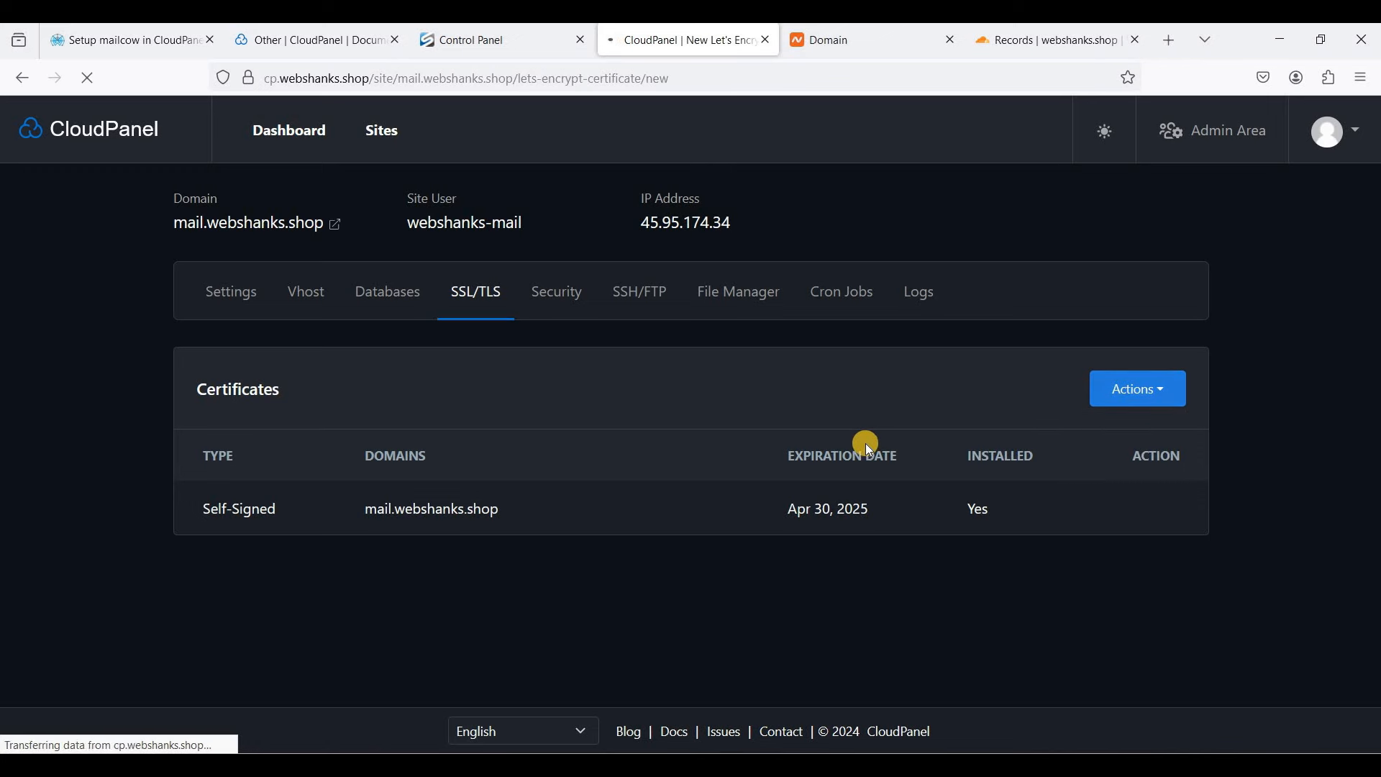
scroll(373, 491, "down", 1)
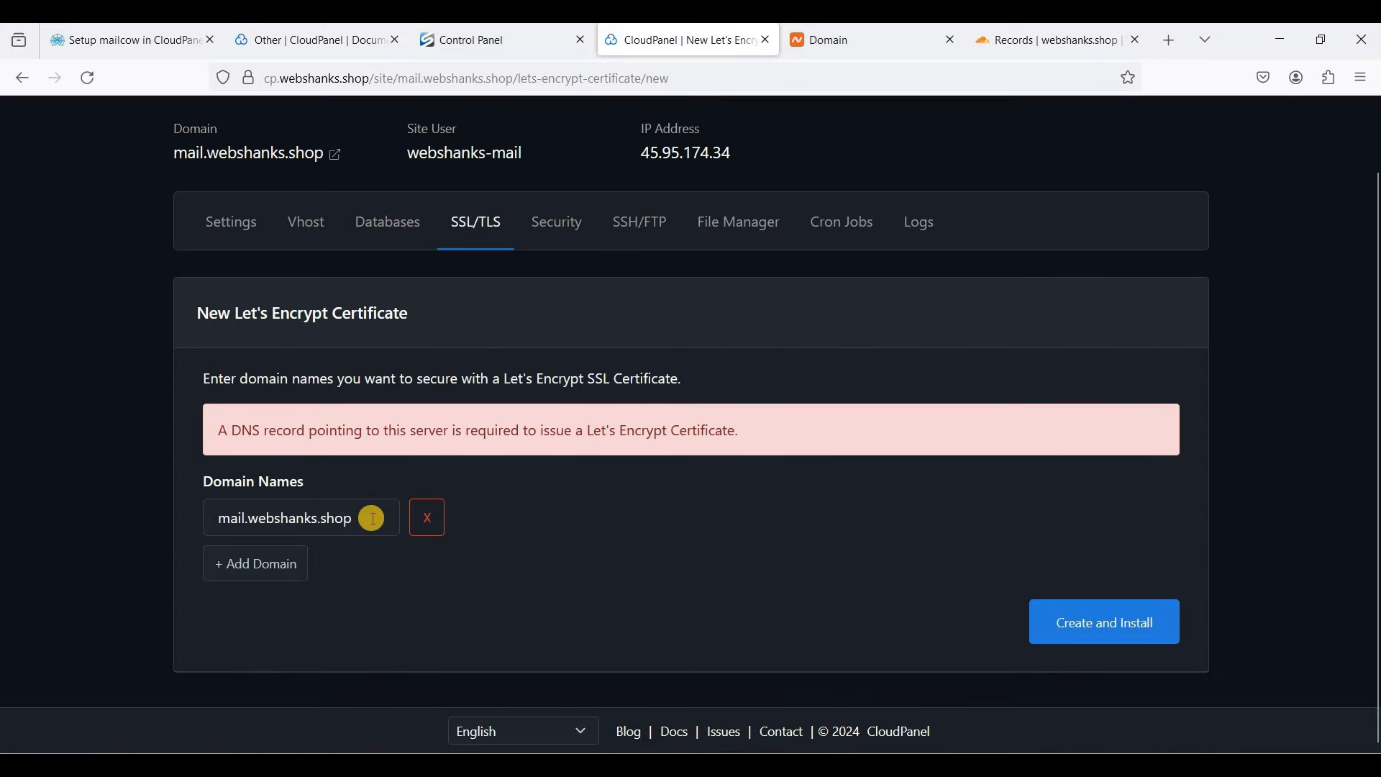
left_click(238, 518)
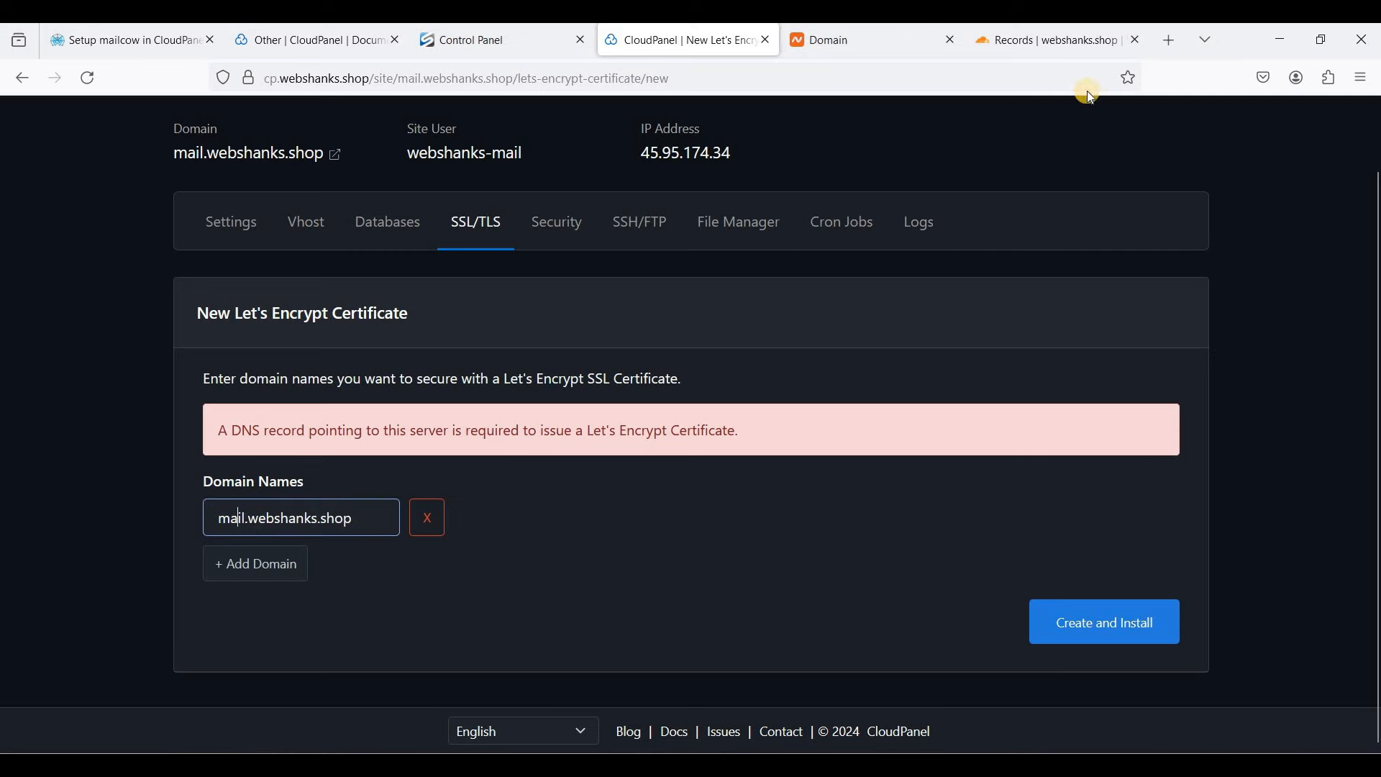
left_click(1051, 49)
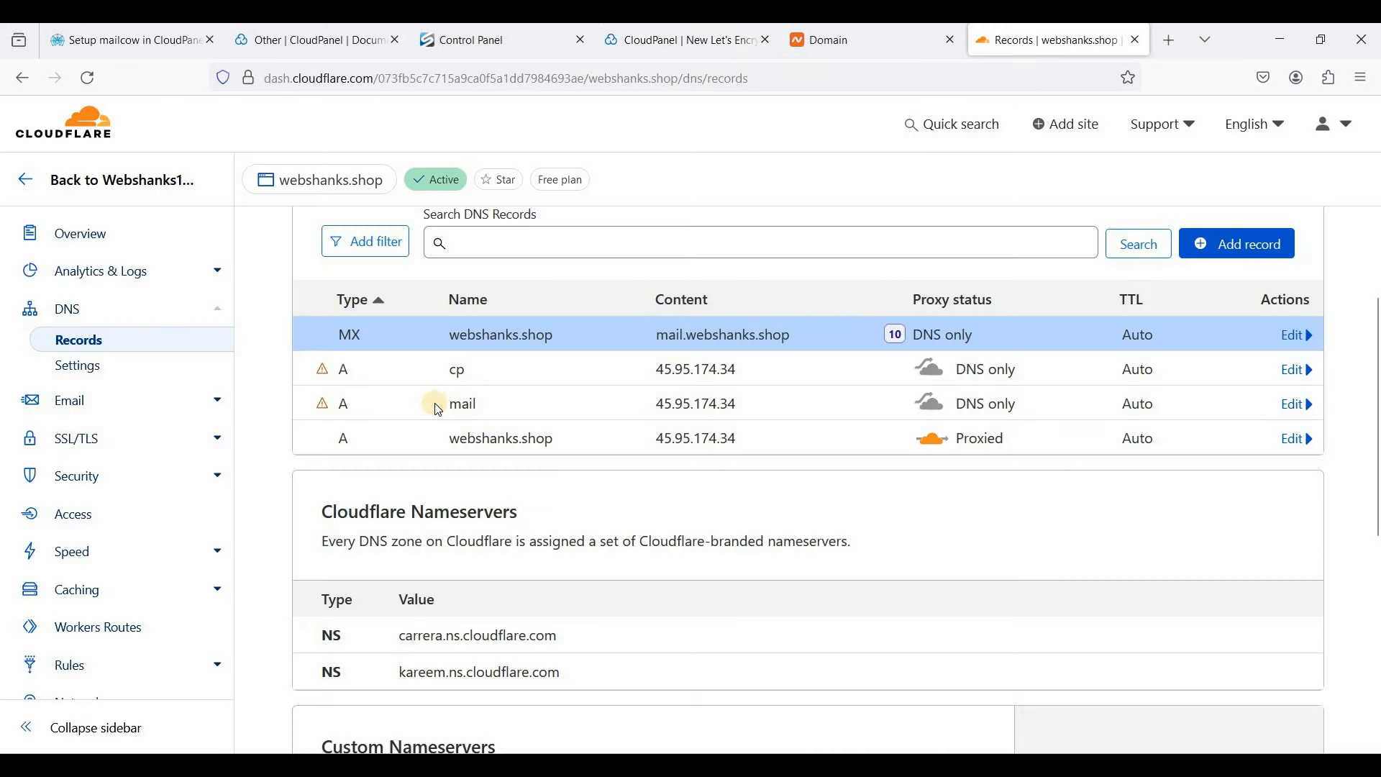
left_click_drag(438, 409, 657, 405)
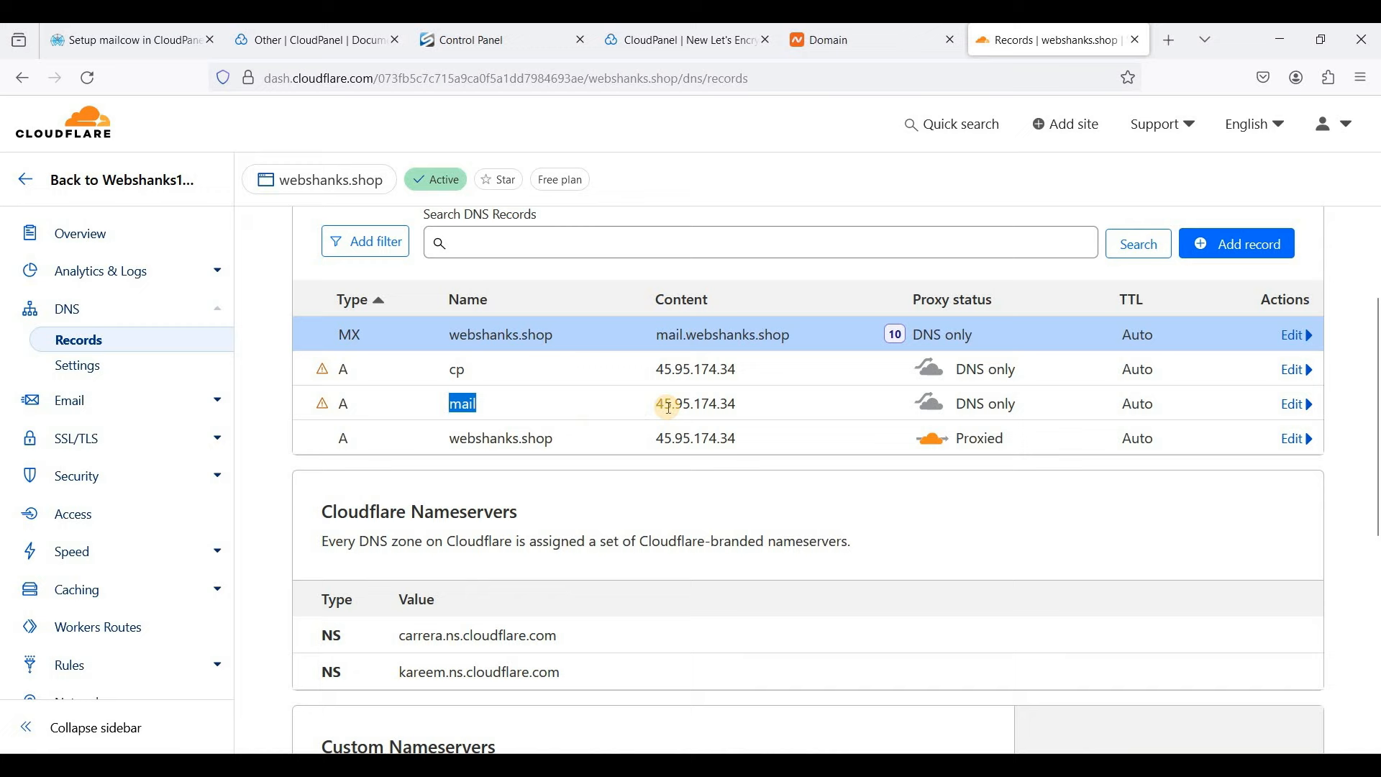
left_click(651, 43)
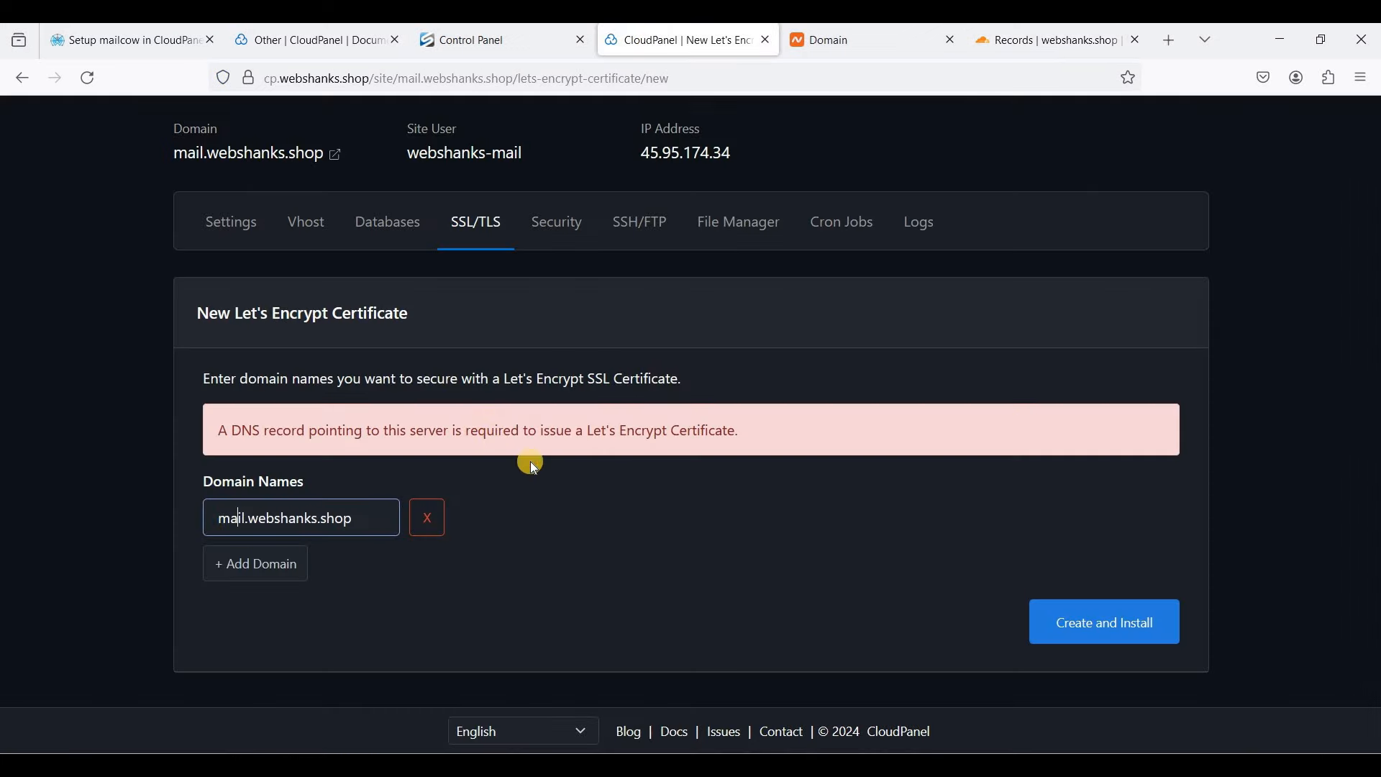
- Create and install the certificate, then open mail.webshanks.shop in a new browser tab
left_click(1120, 632)
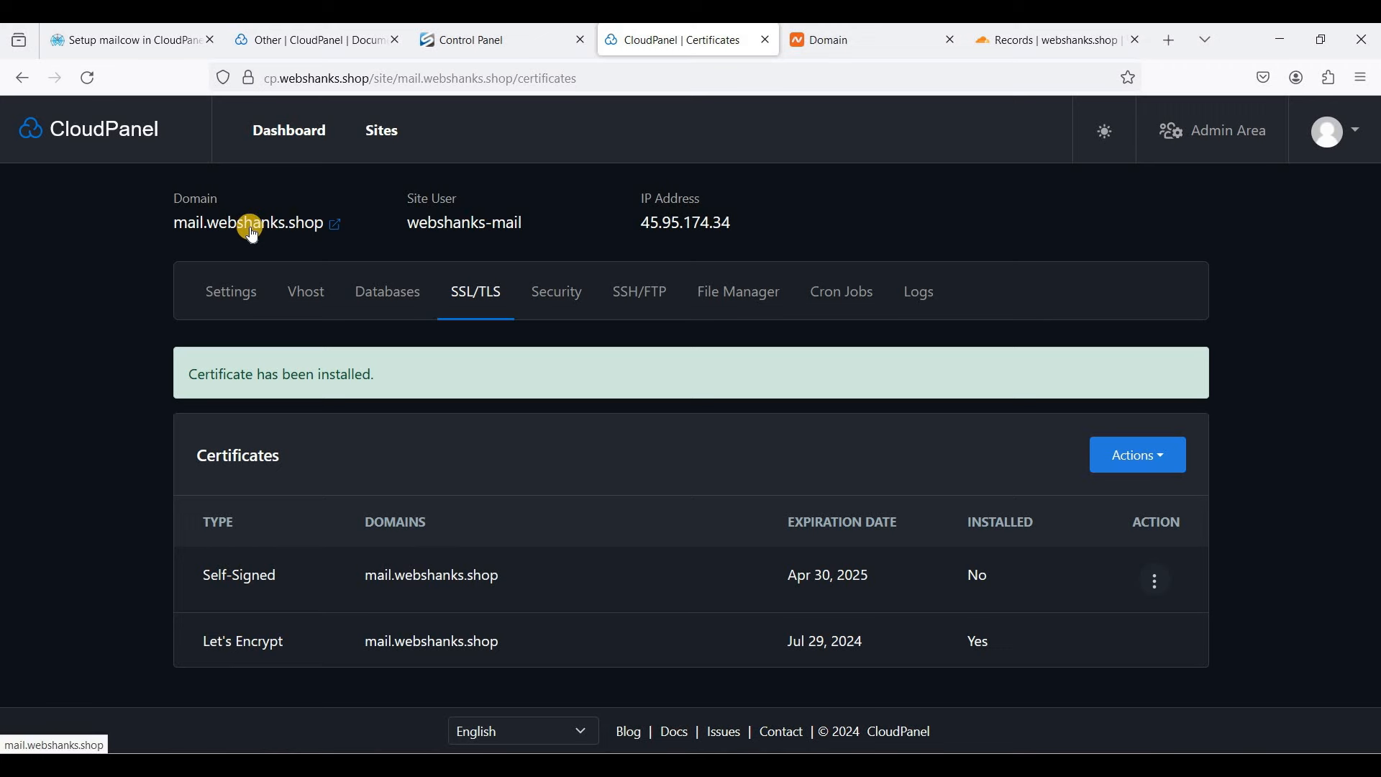
right_click(295, 232)
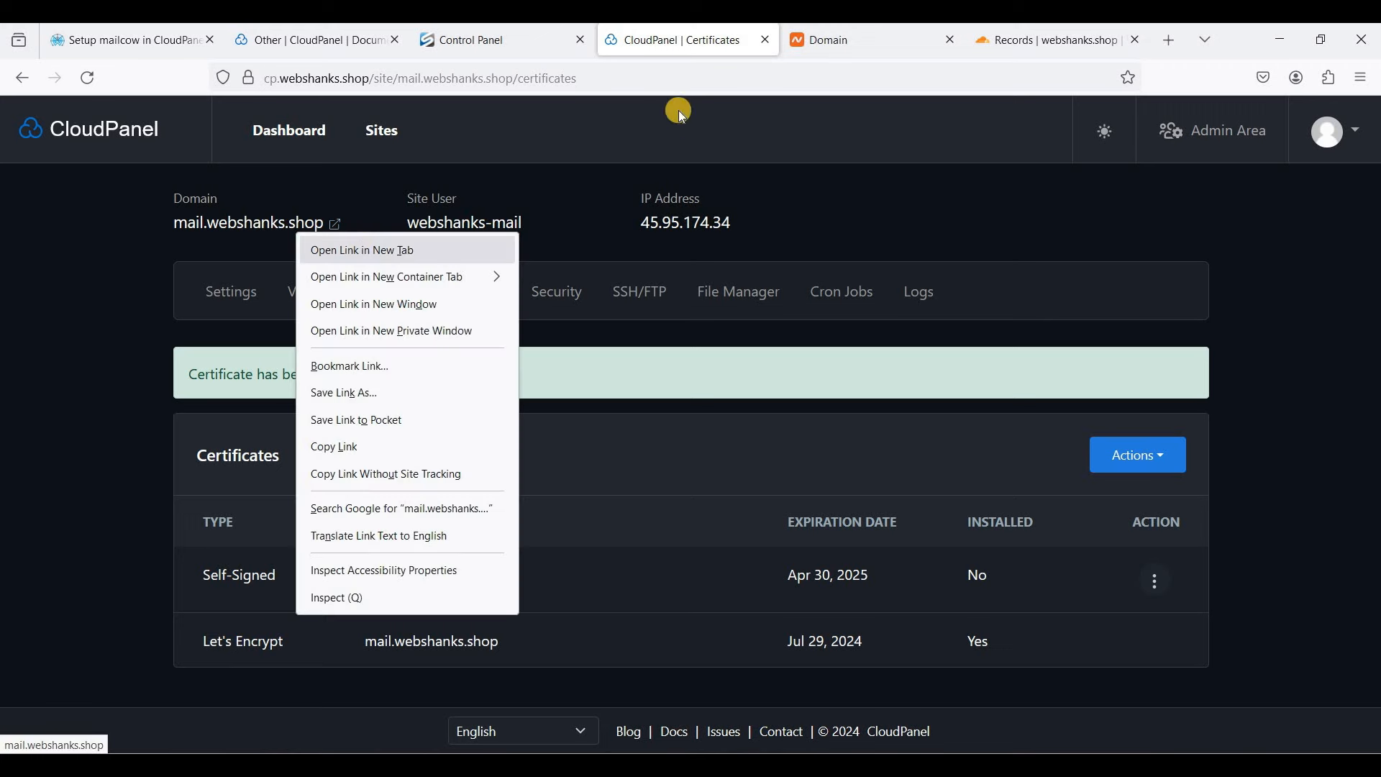
left_click(331, 247)
- Log into mailcow as the administrator with the account password, declining to save it in the browser
left_click(741, 50)
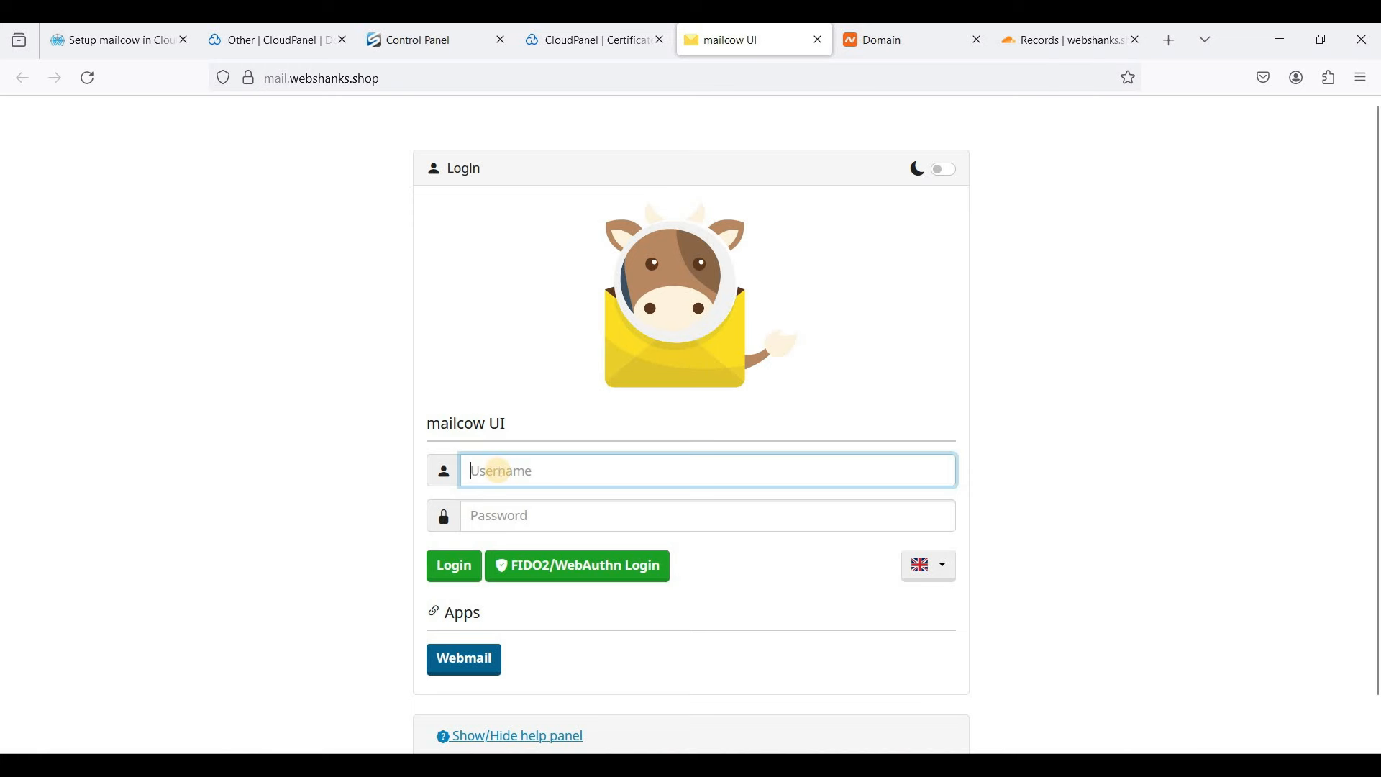
type("m")
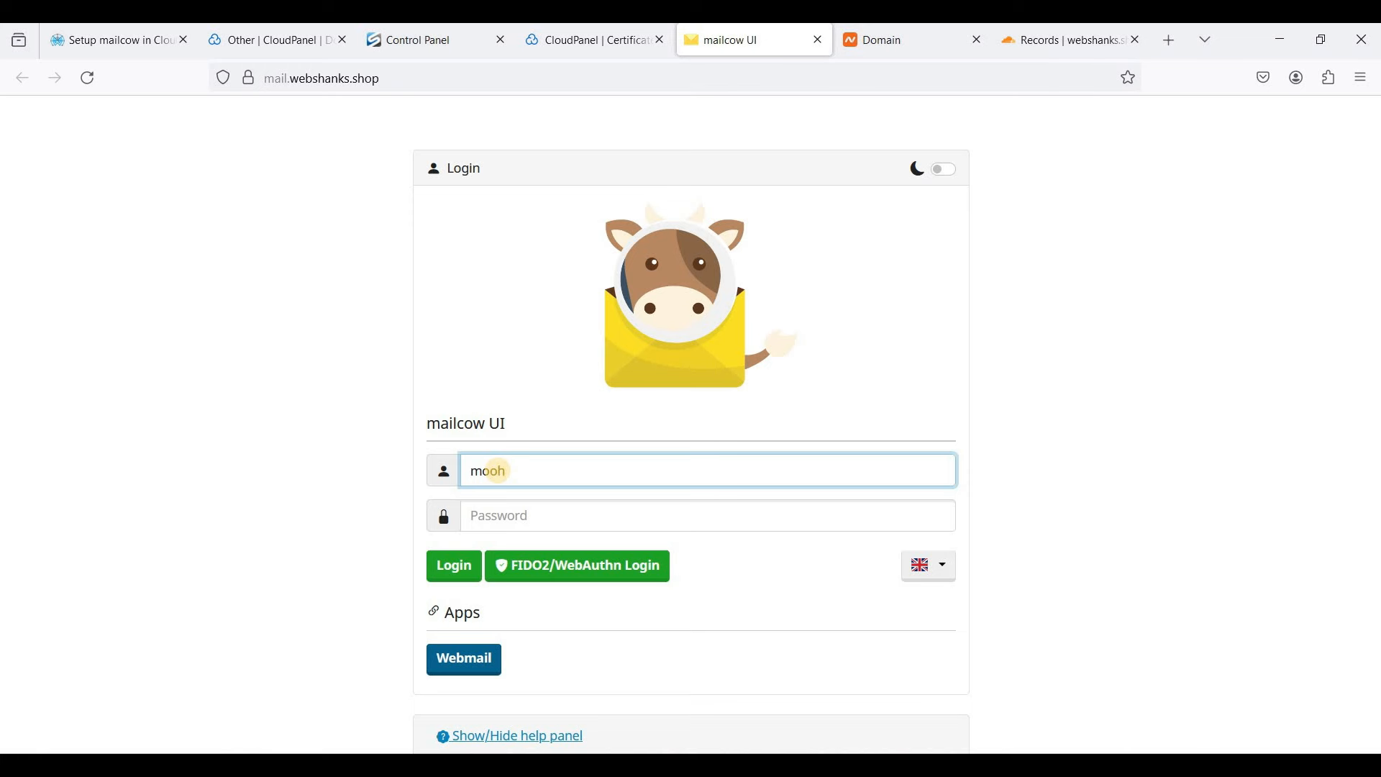
key("BackSpace")
type("admin")
key("Tab")
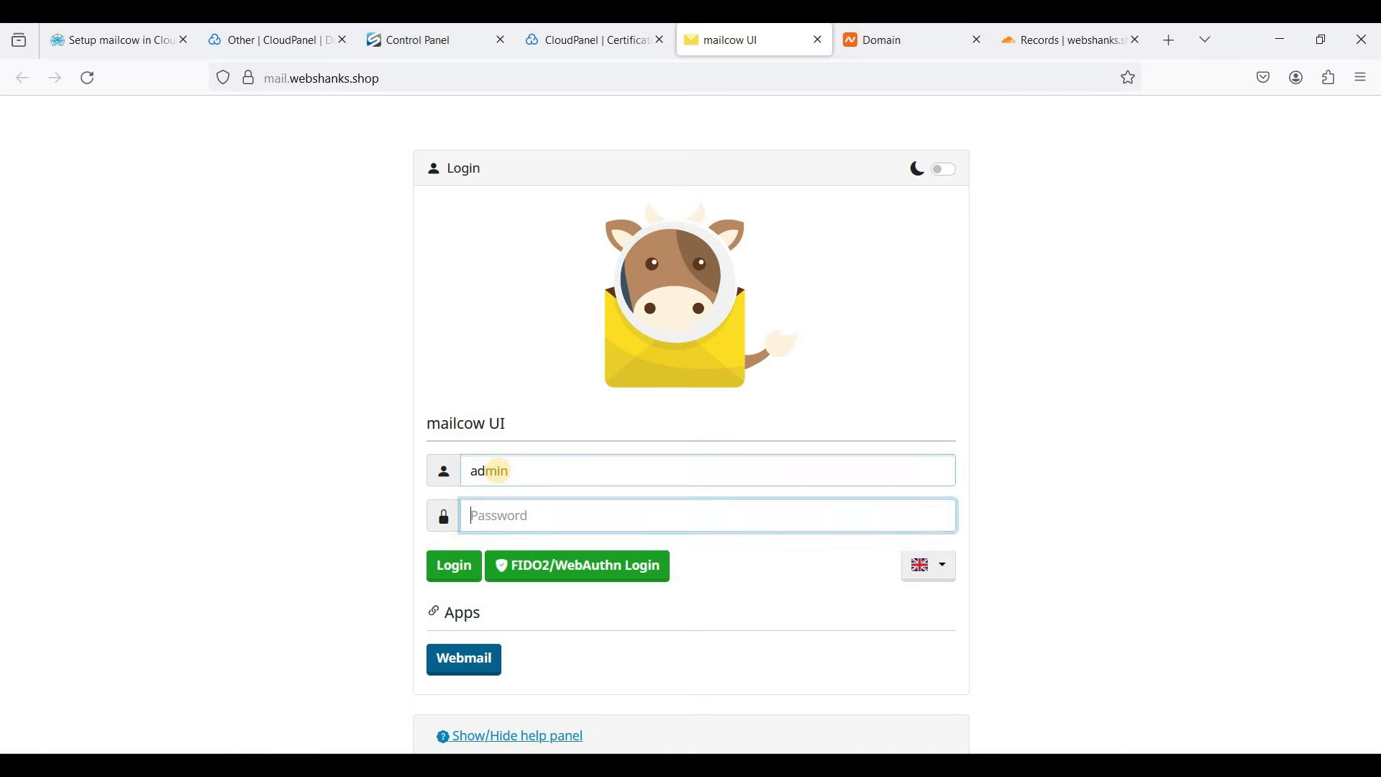
type("mo")
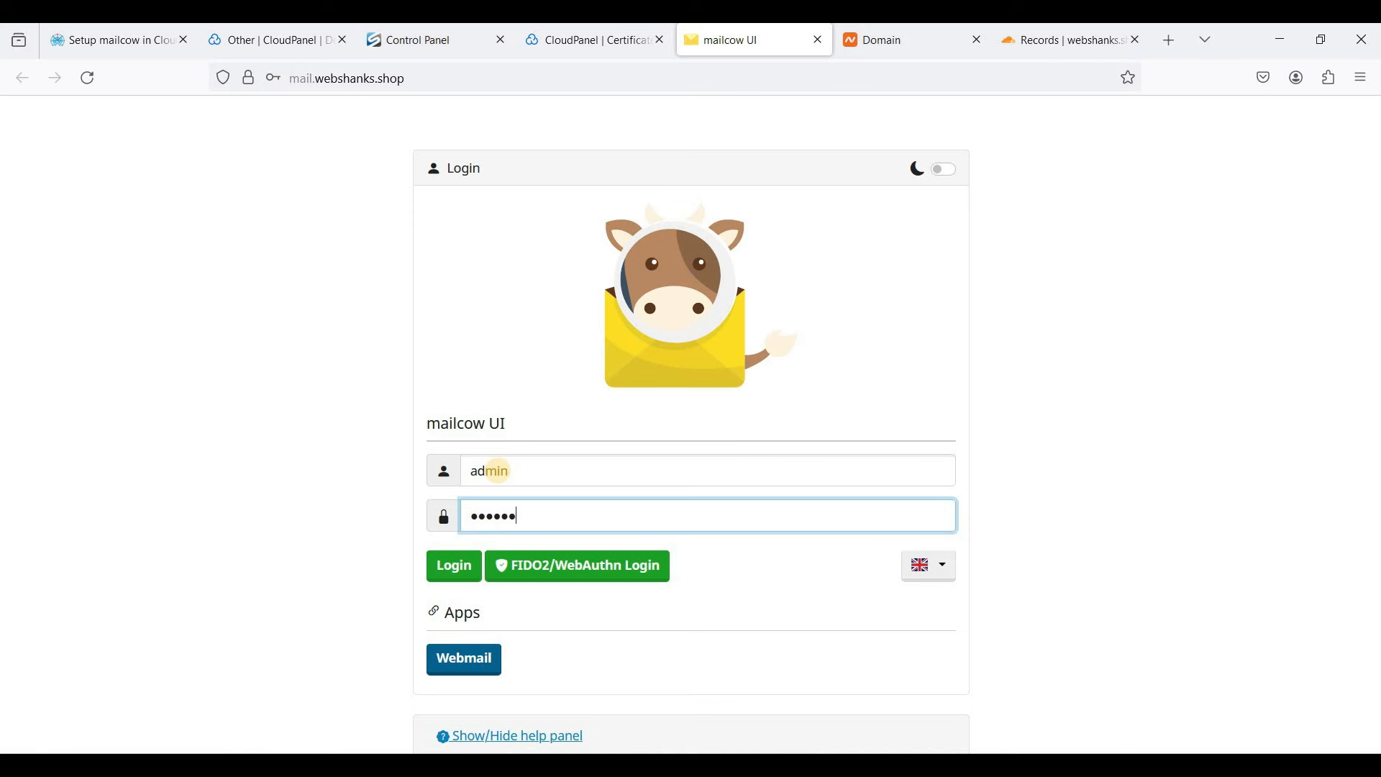
key("Return")
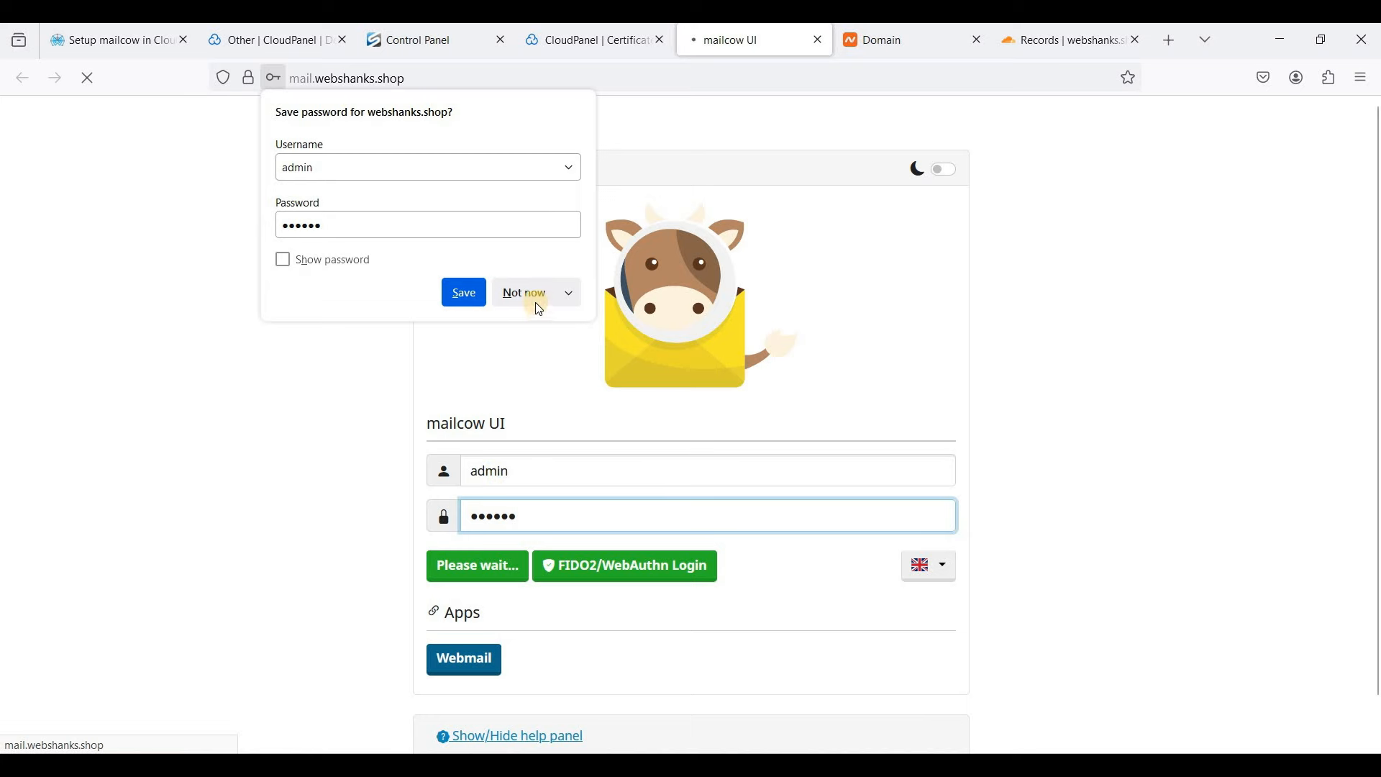
left_click(536, 295)
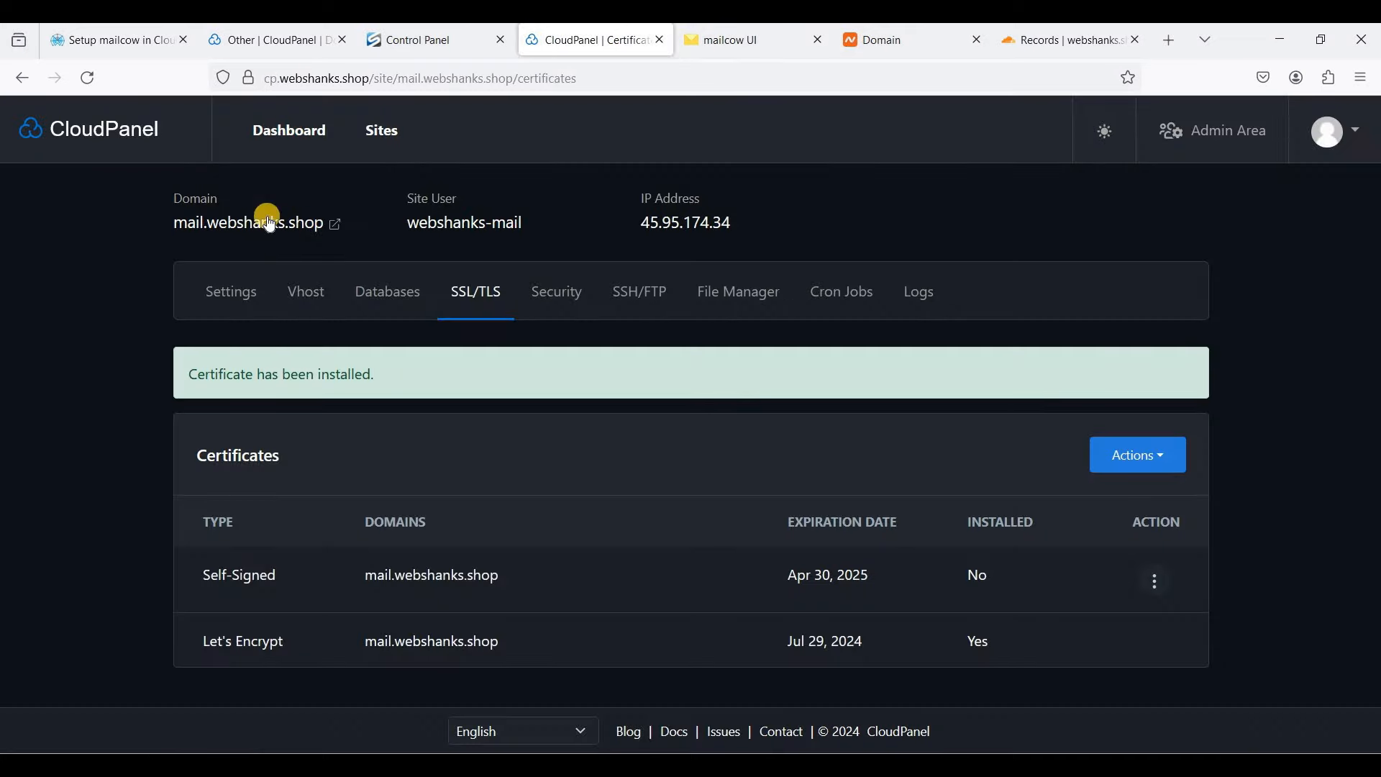
- From the mailcow dashboard, go to E-Mail > Configuration to see the empty Domains list
left_click(751, 45)
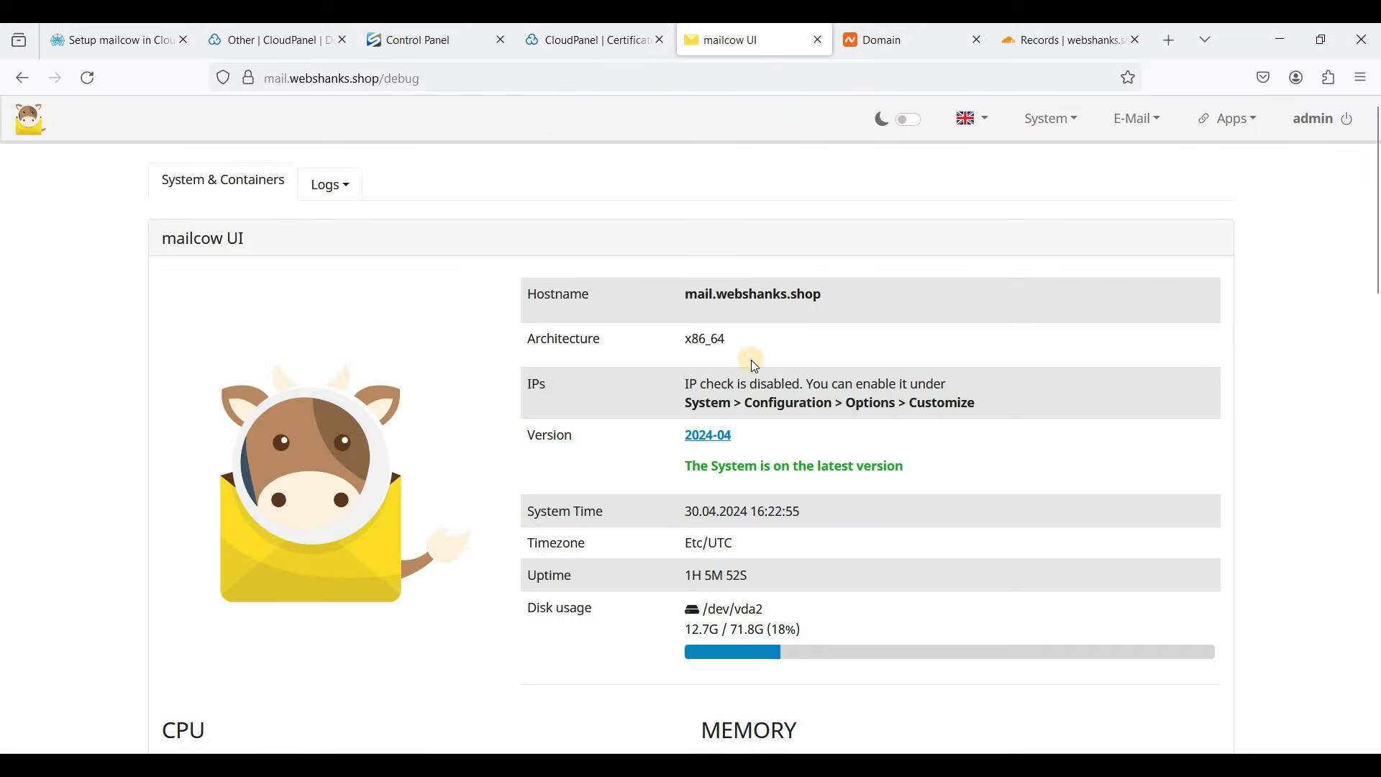
scroll(751, 359, "down", 2)
scroll(751, 359, "up", 2)
scroll(888, 316, "down", 2)
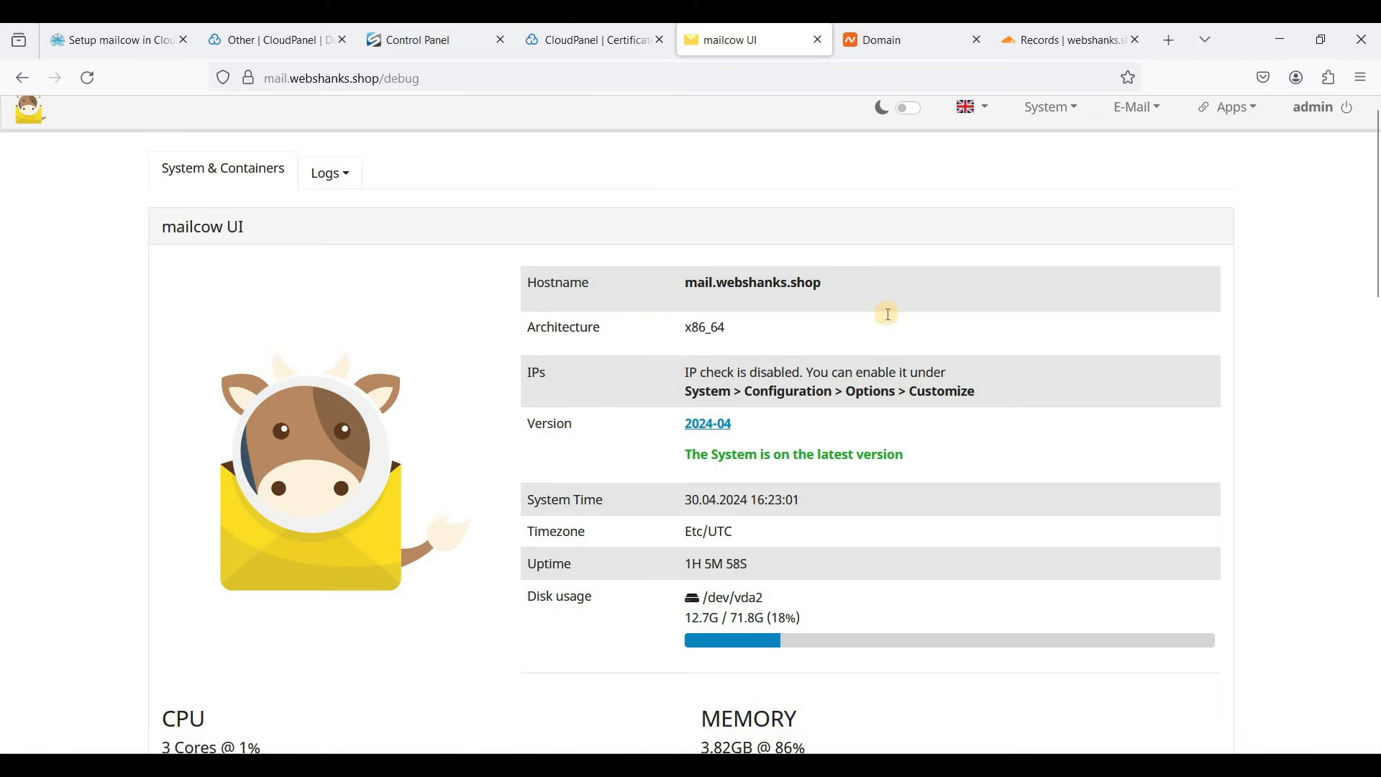
scroll(886, 314, "up", 2)
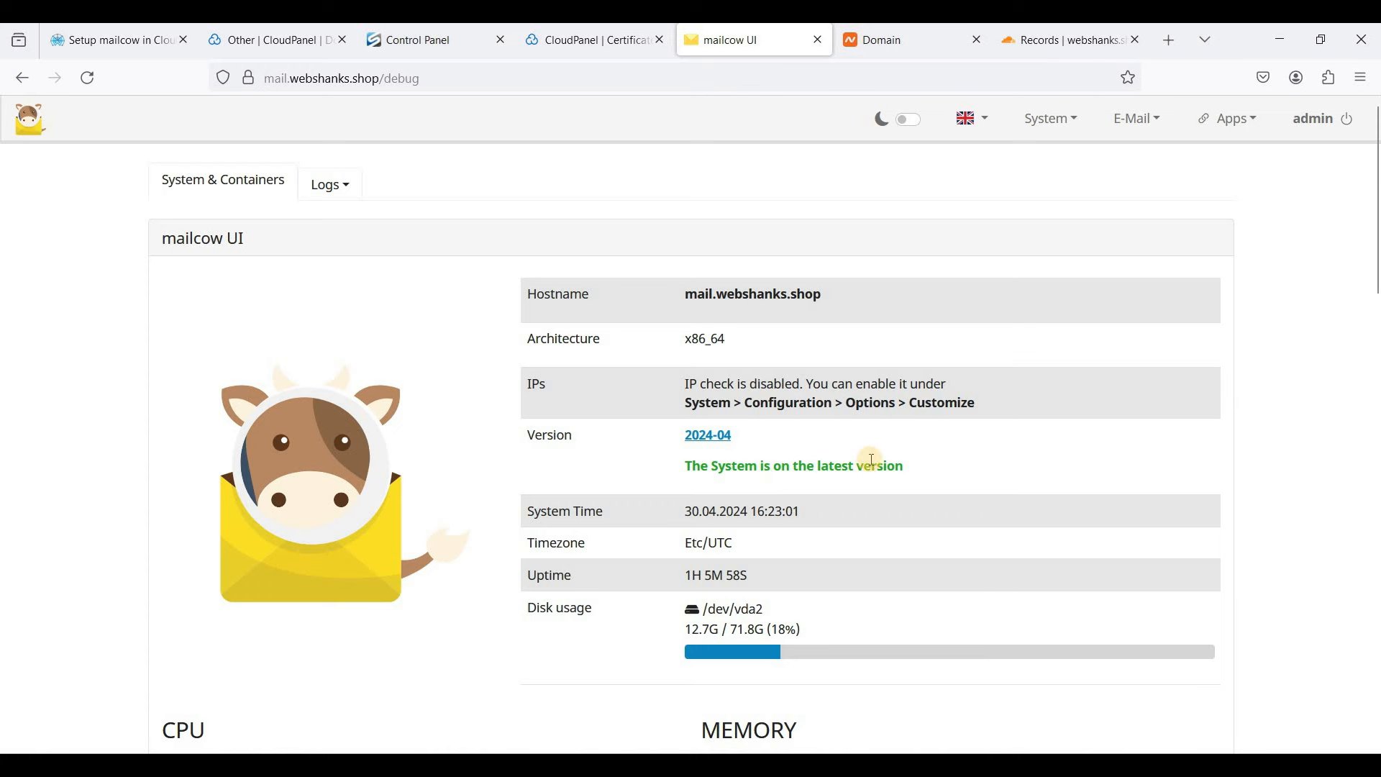
left_click(1124, 136)
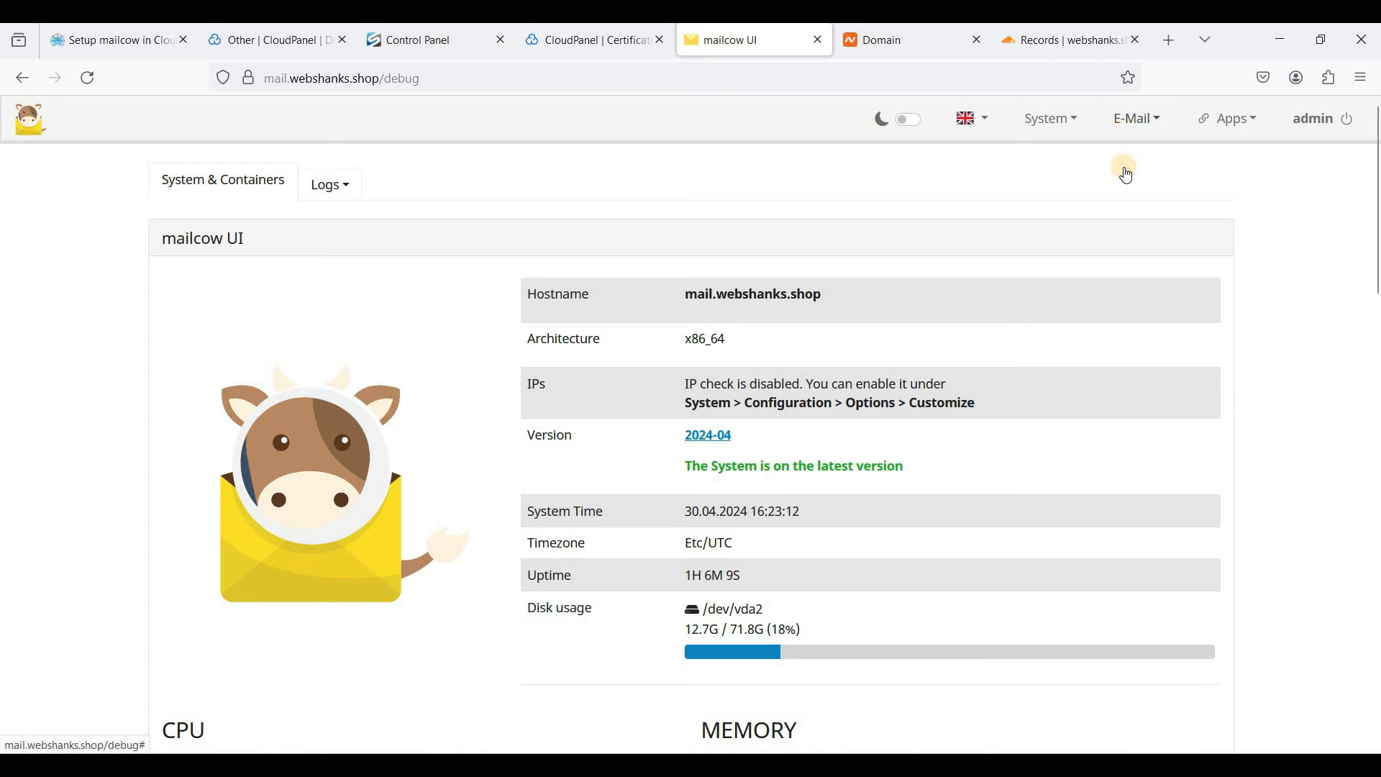
left_click(1127, 167)
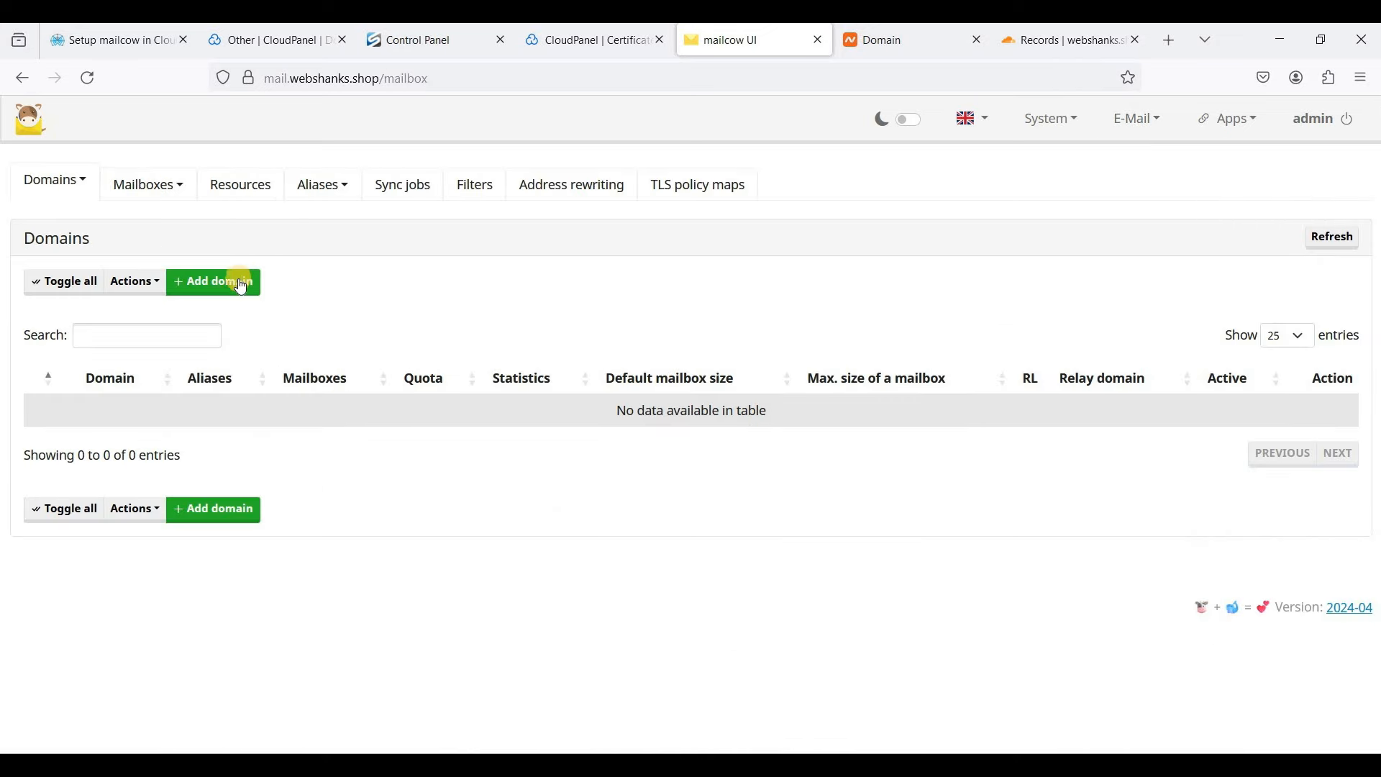
- Add domain webshanks.shop with default limits using 'Add domain and restart SOGo', confirming the restart
left_click(214, 282)
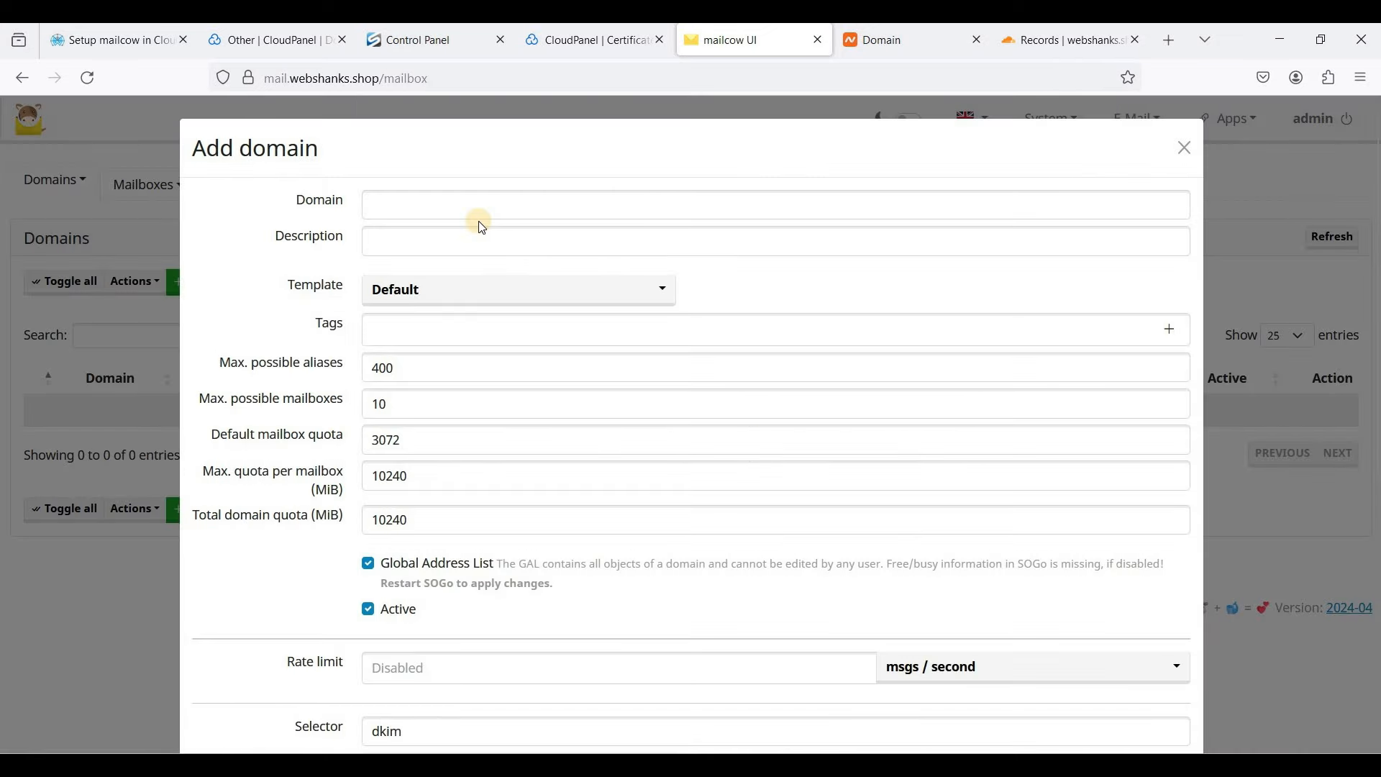
left_click(480, 216)
type("w")
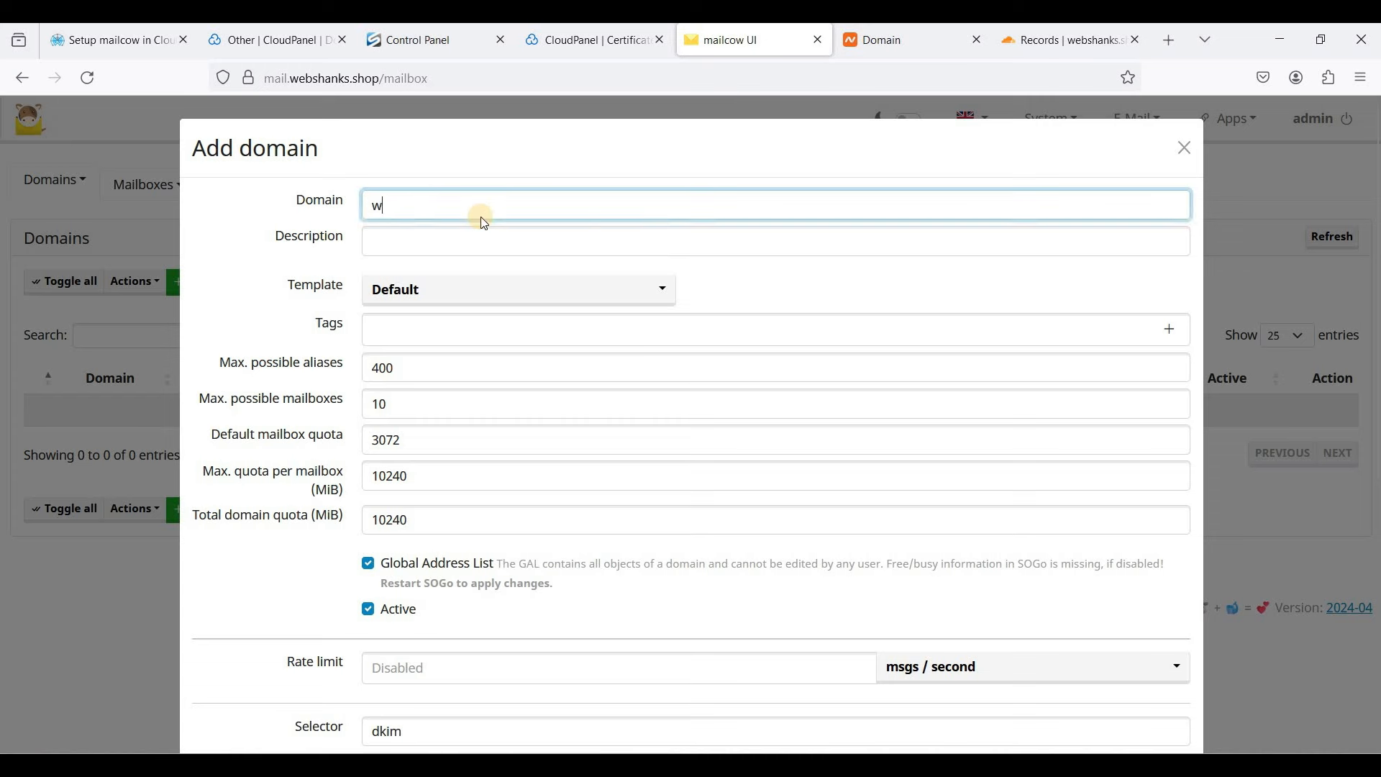
type("ebshanks.shop")
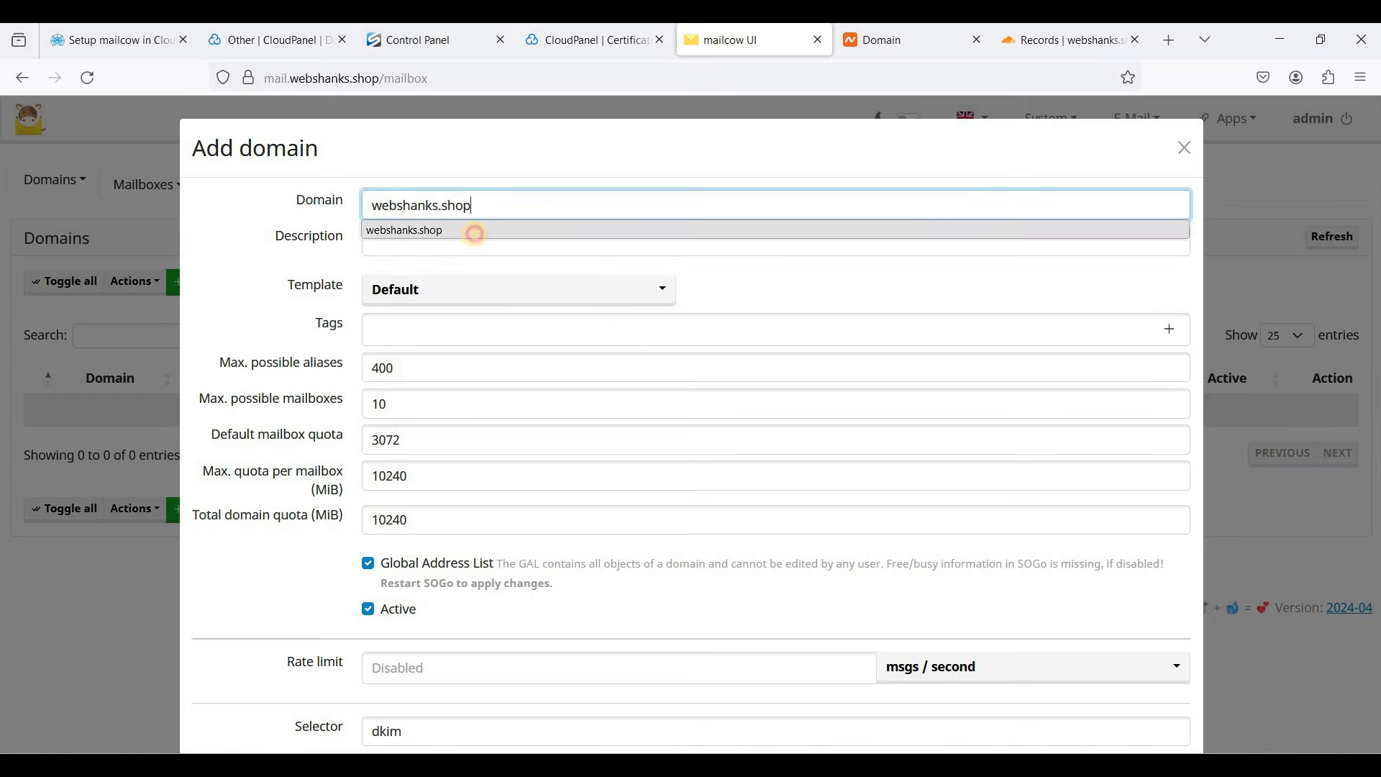
left_click(473, 234)
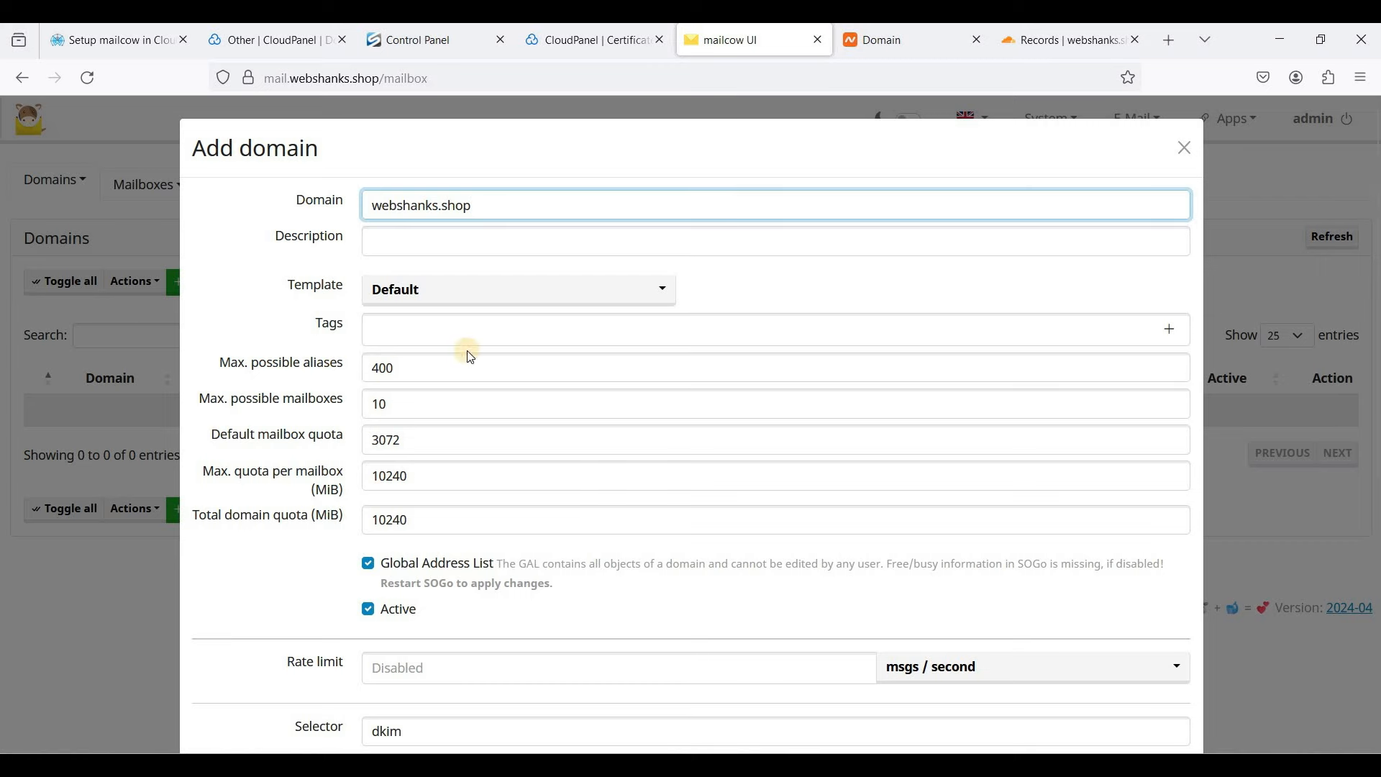
scroll(585, 346, "down", 2)
scroll(329, 372, "up", 2)
scroll(471, 358, "down", 2)
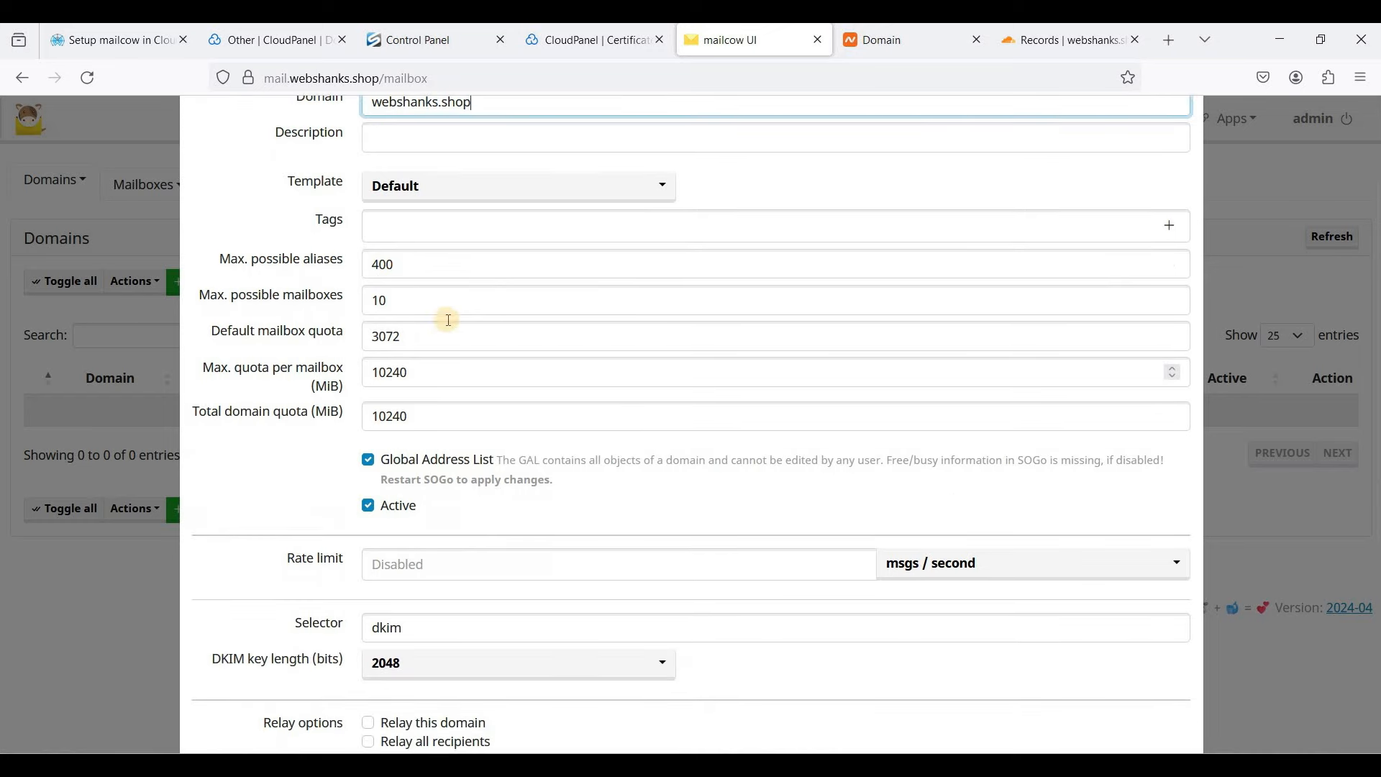
scroll(496, 345, "down", 6)
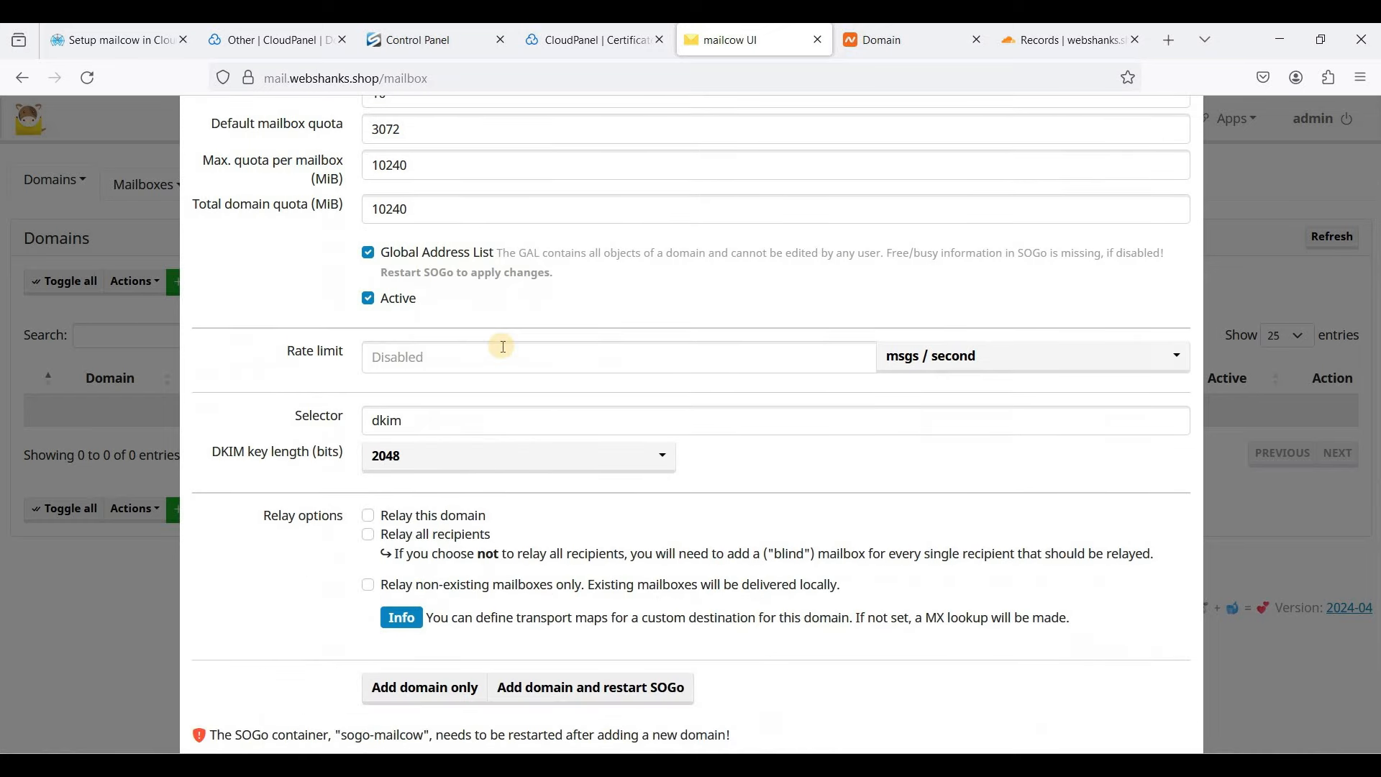
left_click(551, 586)
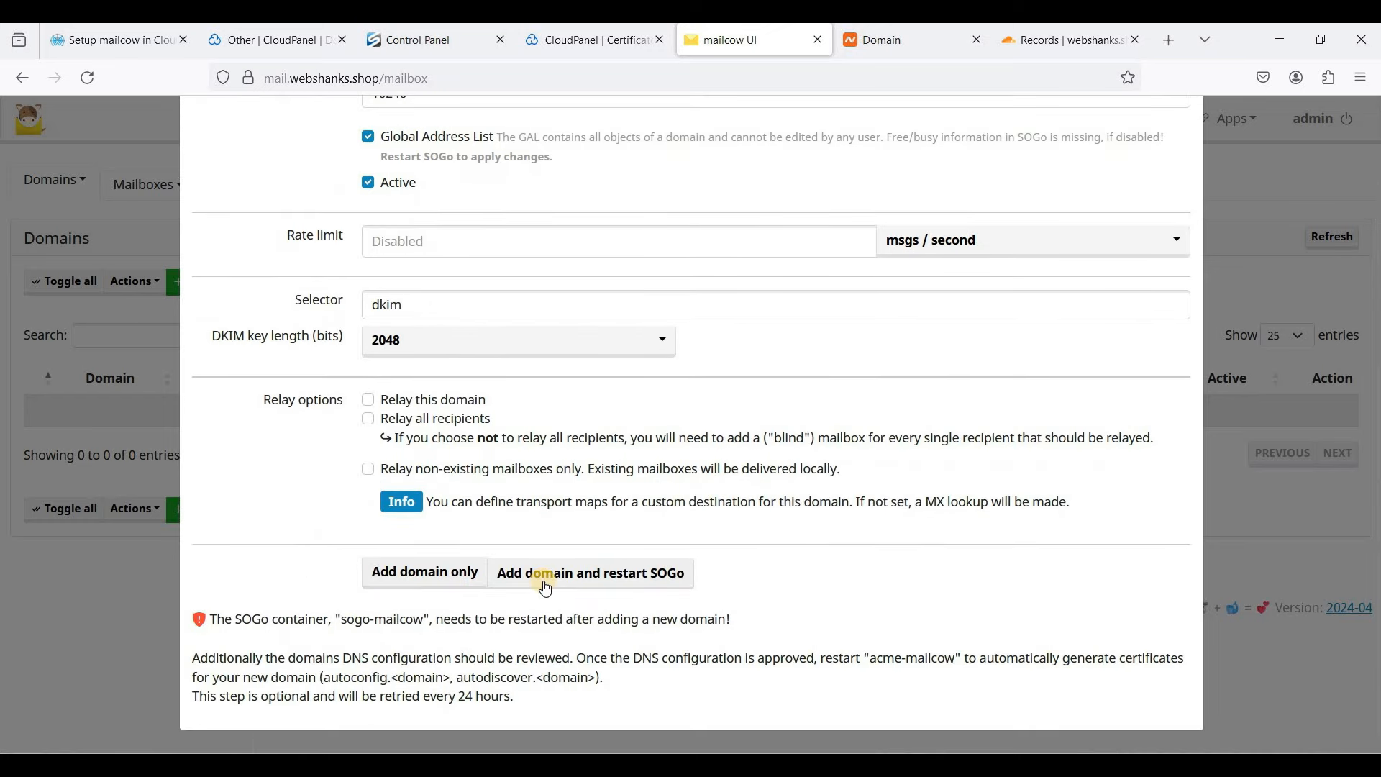
left_click(602, 585)
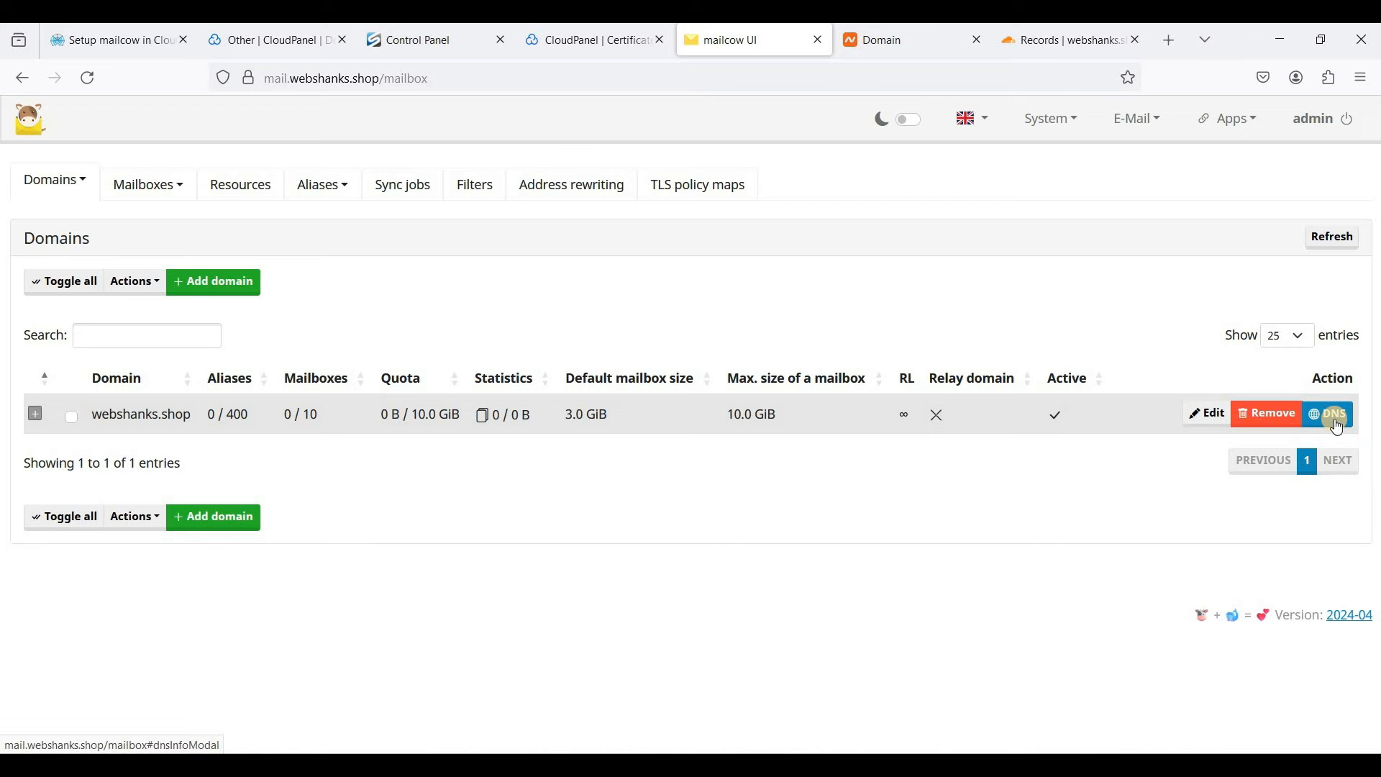
- Show webshanks.shop's required DNS records, noting the TLSA 'Operation timed out', then go to the SSH terminal
left_click(1339, 424)
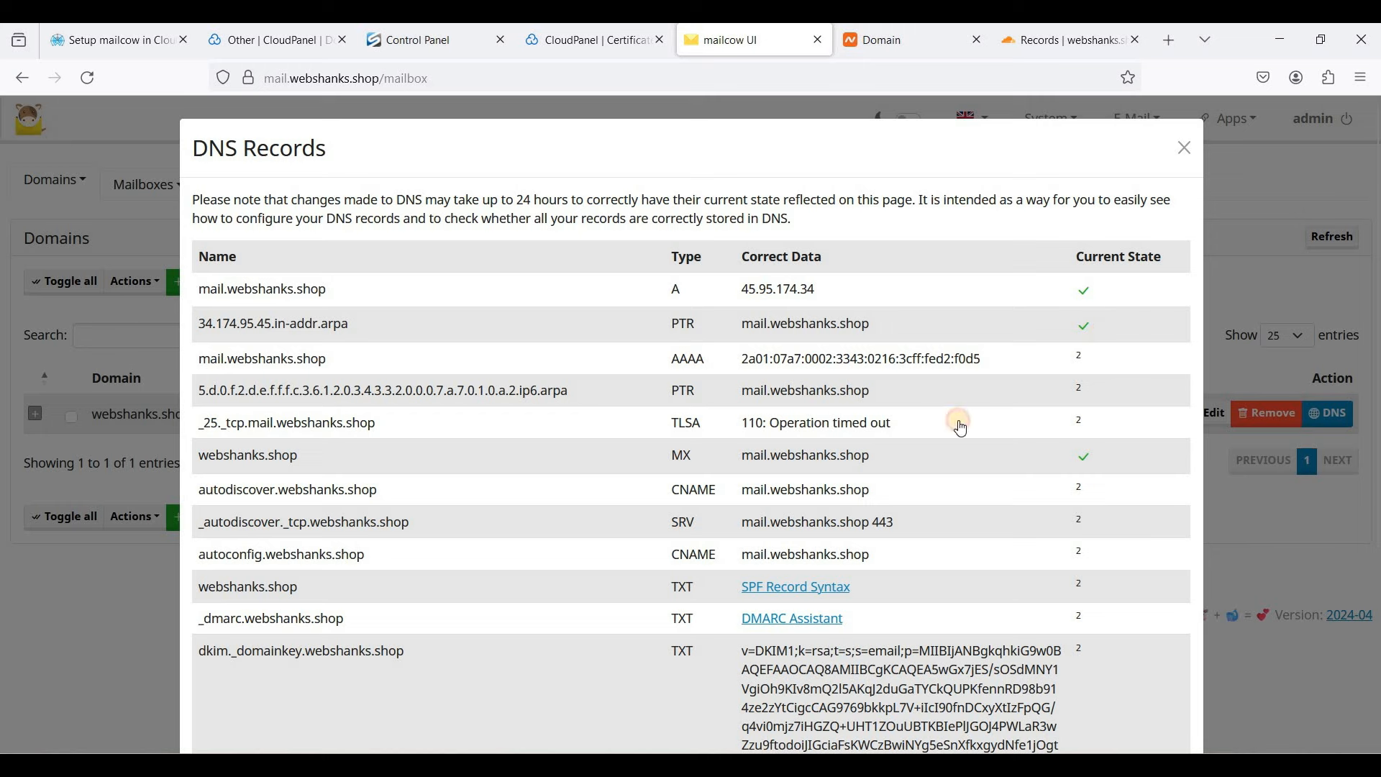
triple_click(824, 430)
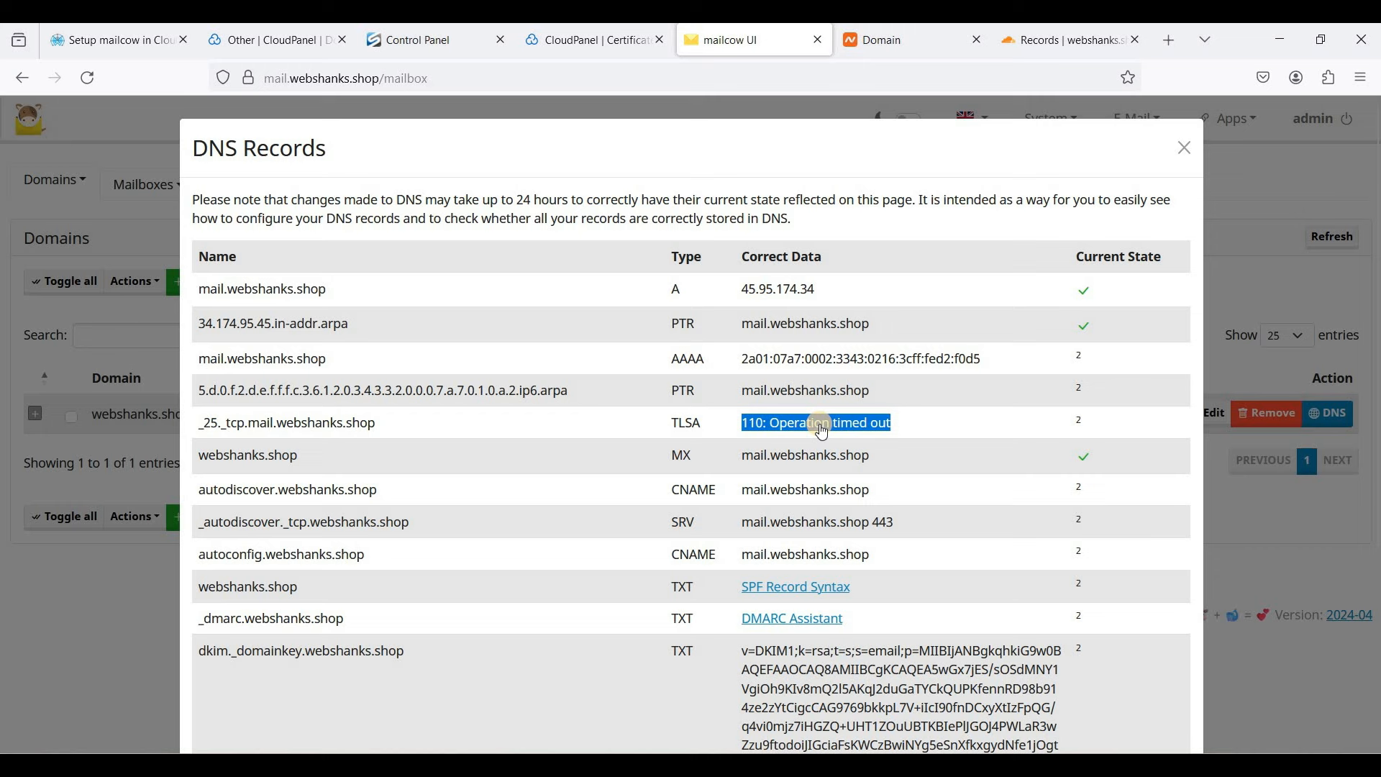
left_click(775, 434)
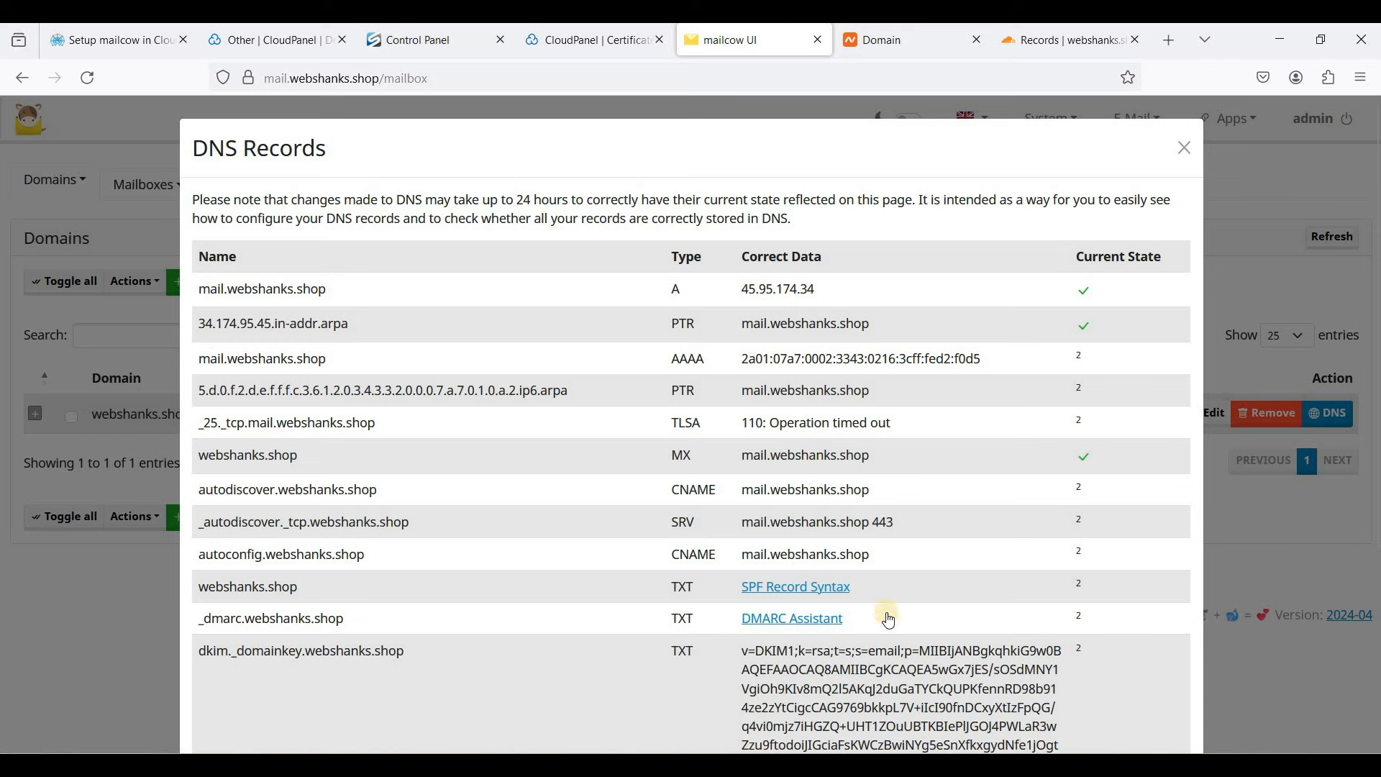
key("alt+Tab")
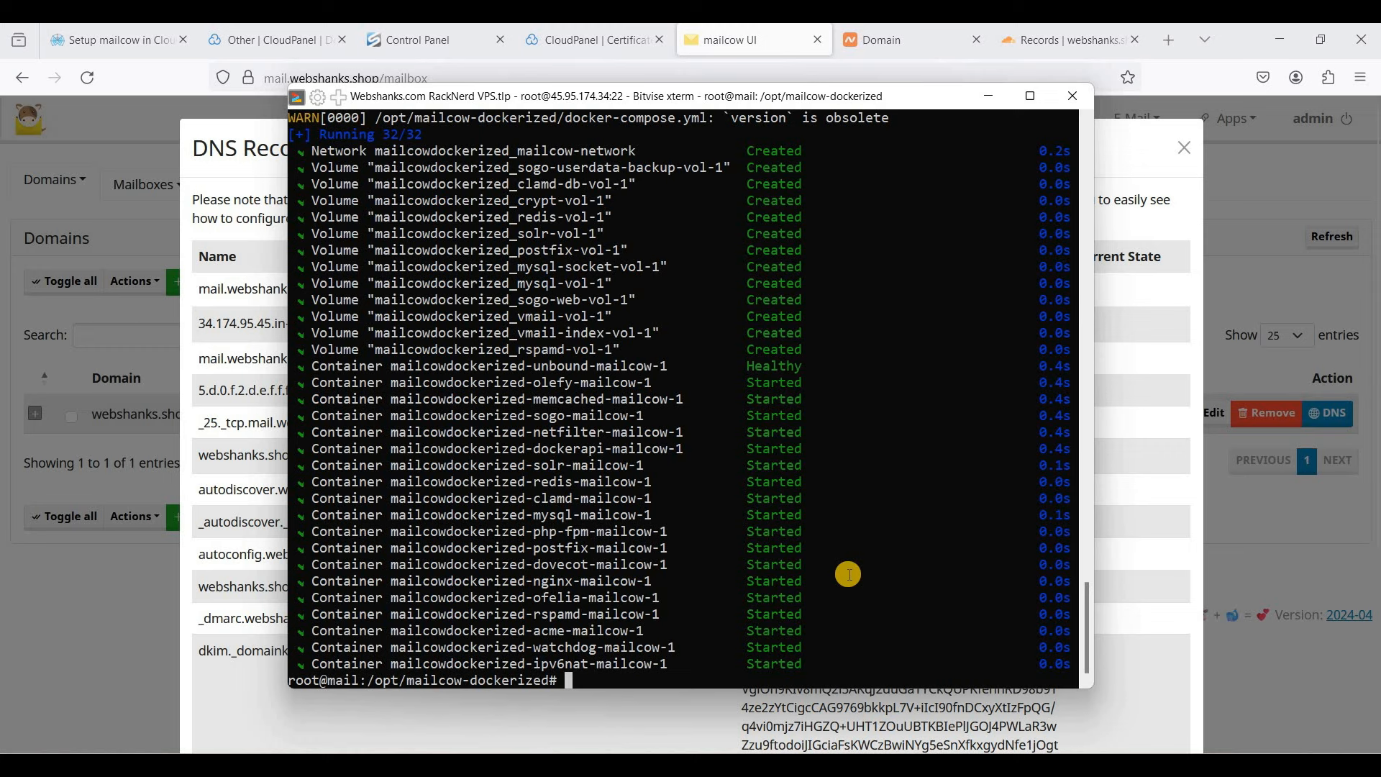
- Allow port 25/tcp through ufw on the server, then close mailcow's DNS records overview
key("ctrl+l")
type("uf")
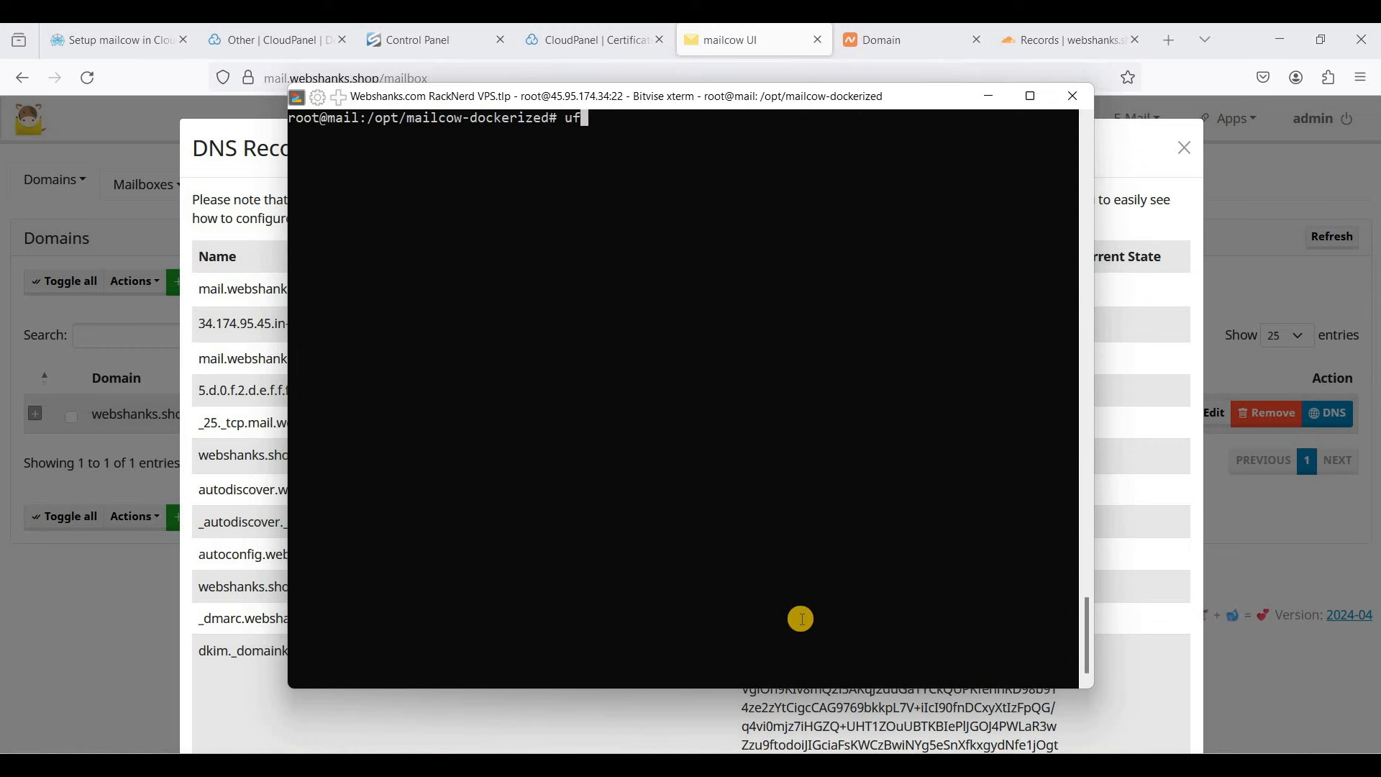
type("w allow 25/tcp")
key("Return")
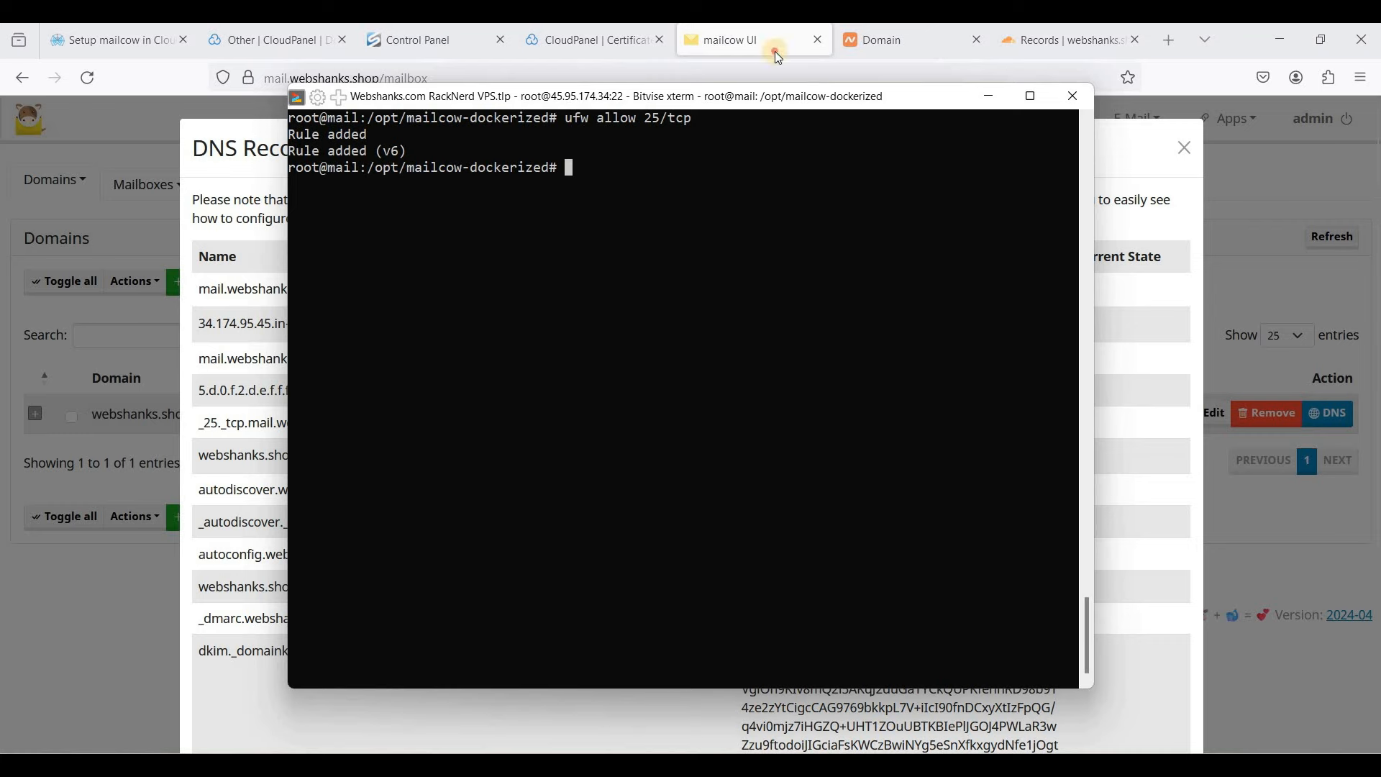
left_click(1251, 190)
left_click(1185, 149)
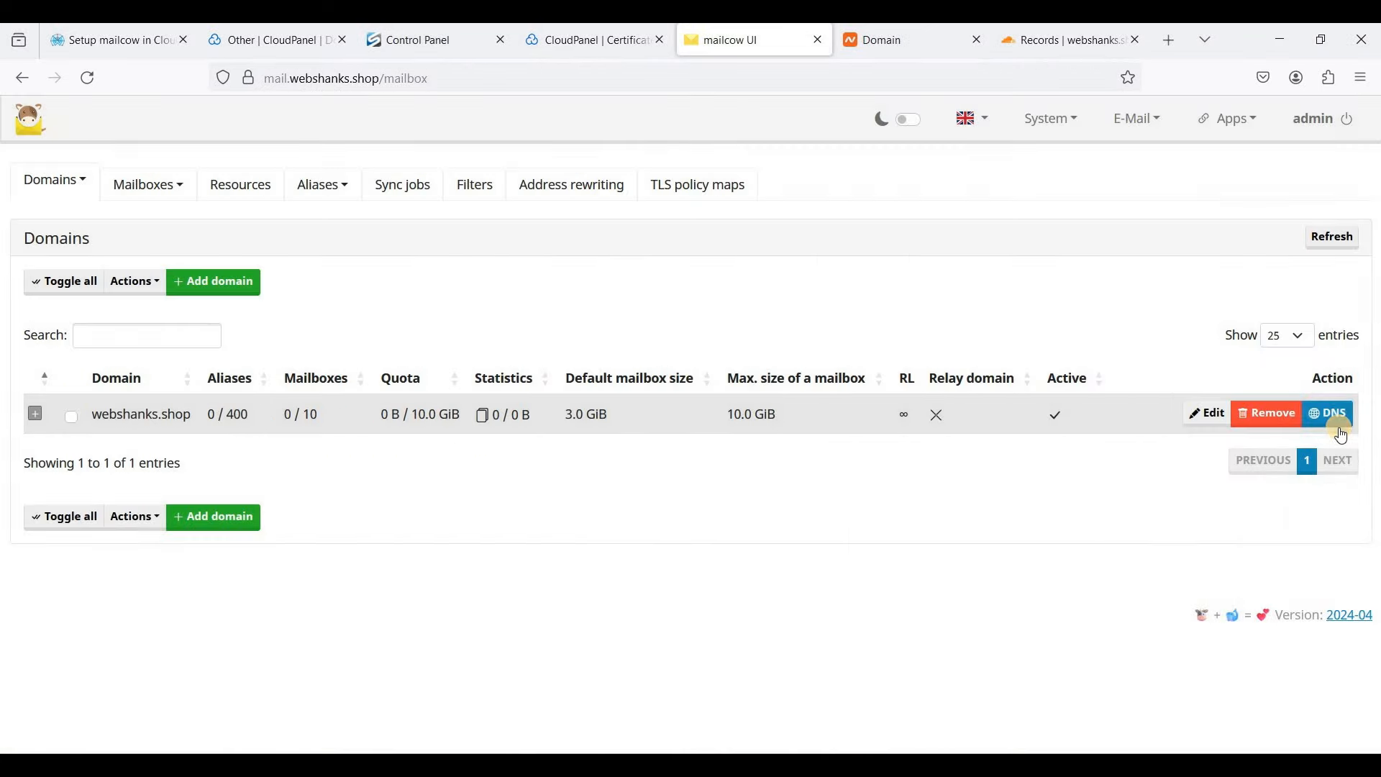
- Recheck webshanks.shop's DNS records, inspecting the new TLSA 3 1 1 hash and the AAAA row, then return to Cloudflare
left_click(1339, 425)
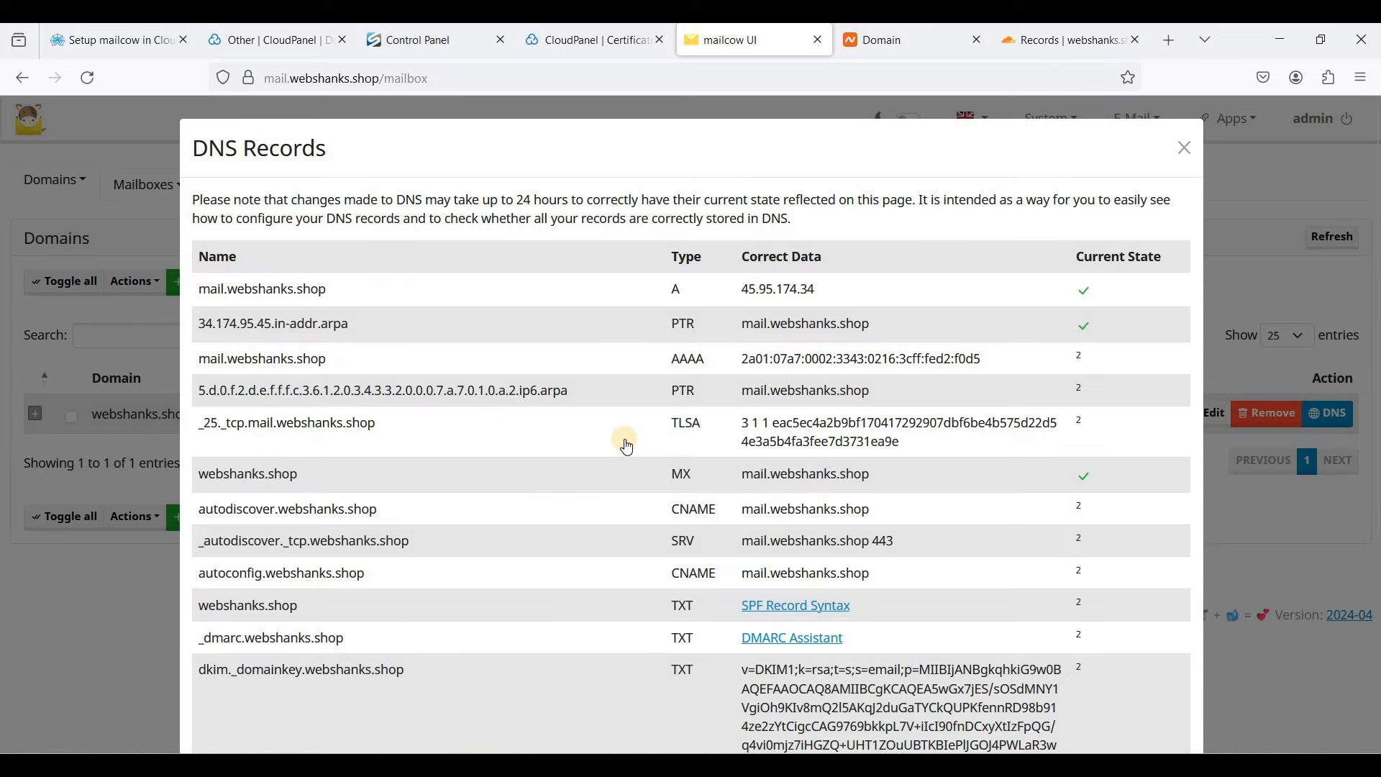
left_click_drag(758, 424, 928, 430)
left_click(923, 438)
double_click(688, 358)
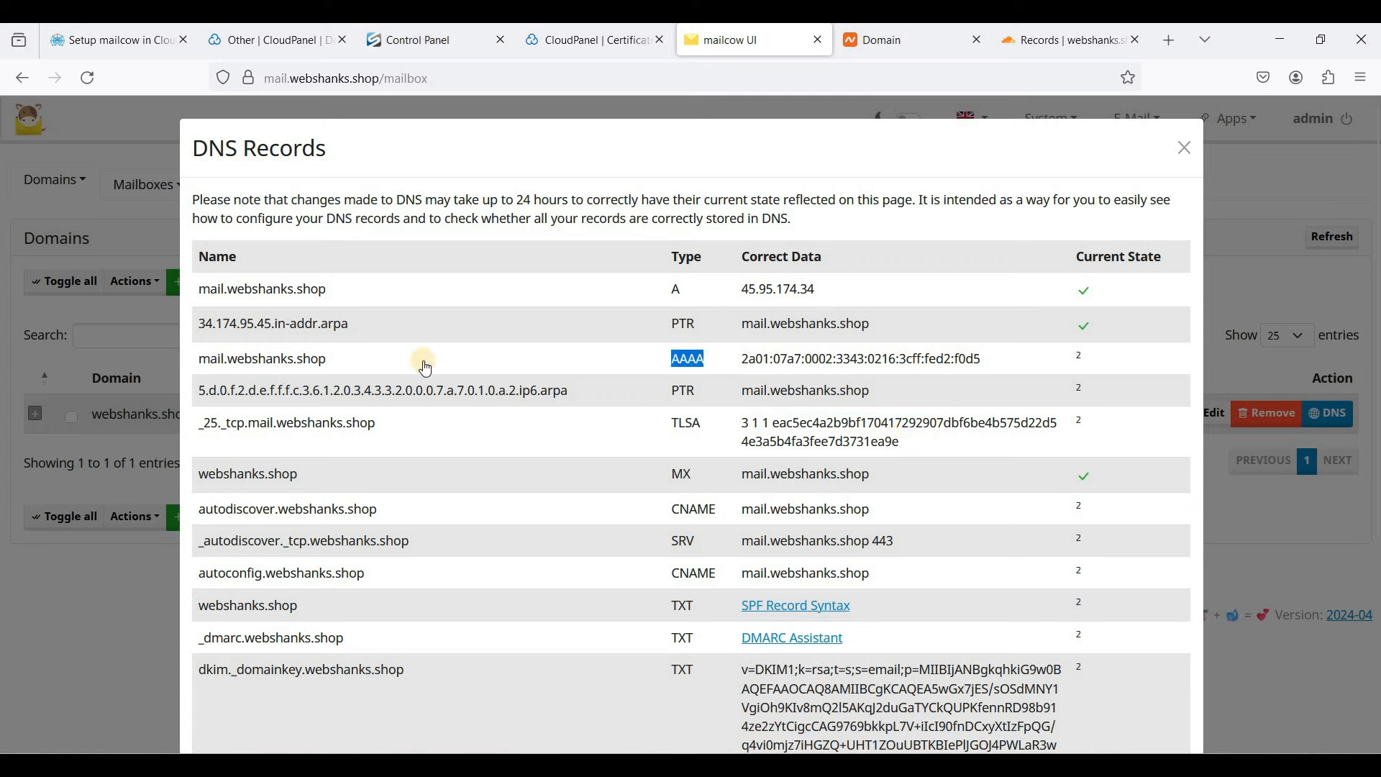
left_click(740, 360)
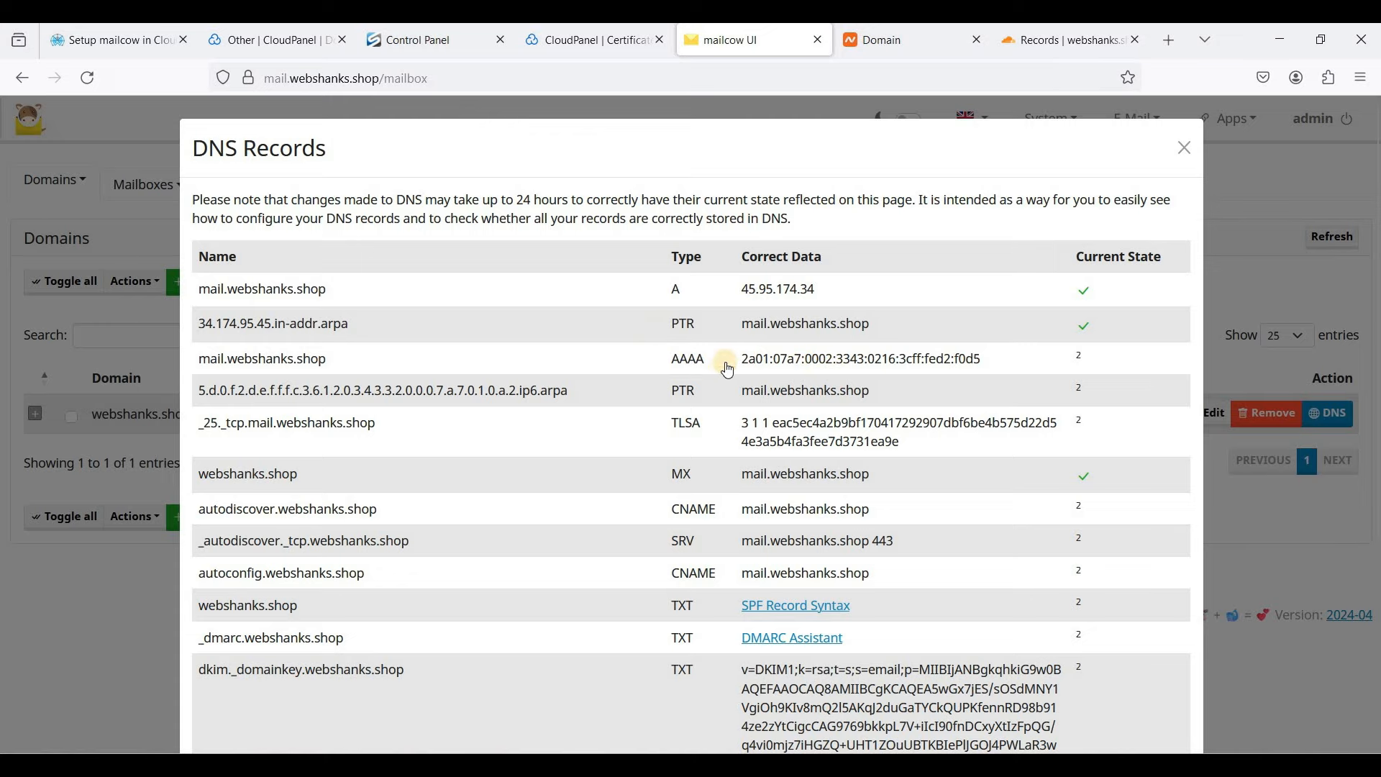
left_click(1051, 42)
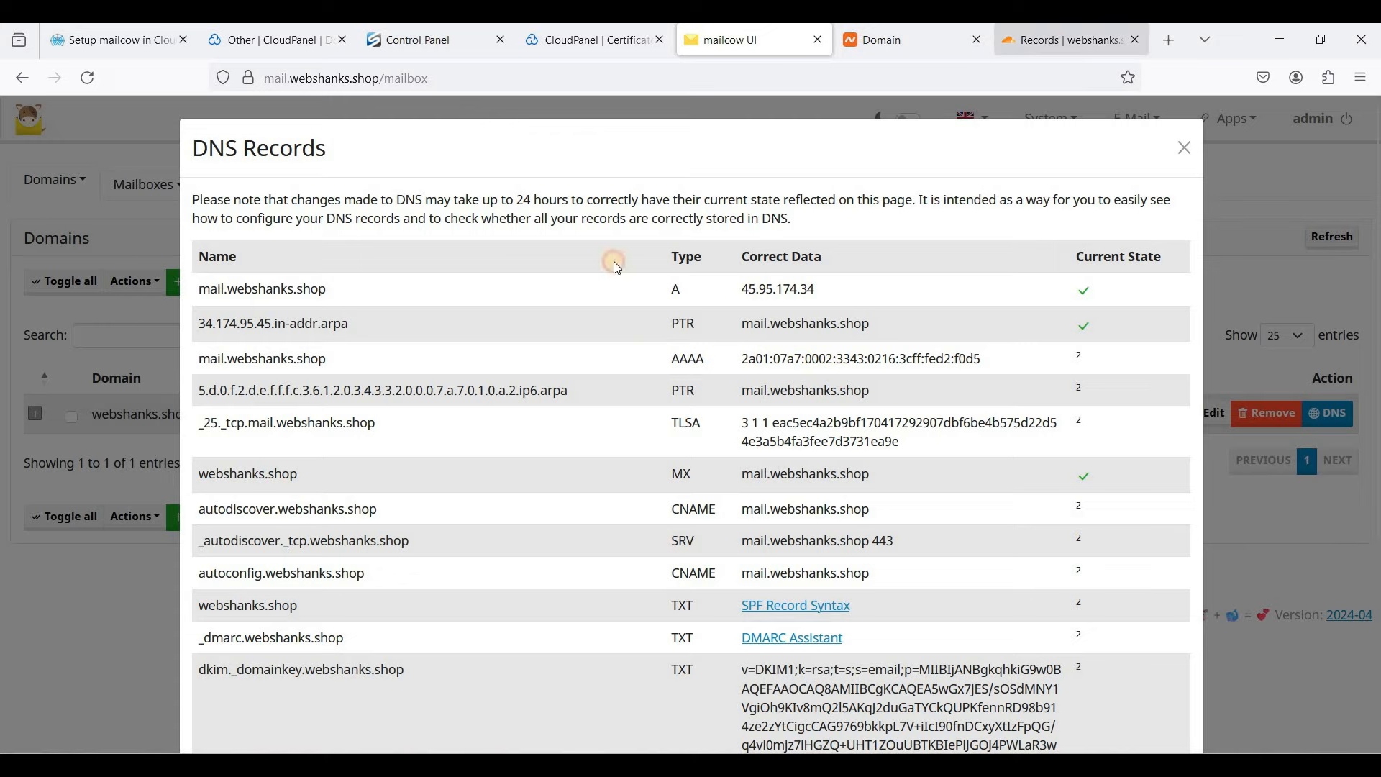
scroll(1223, 429, "up", 3)
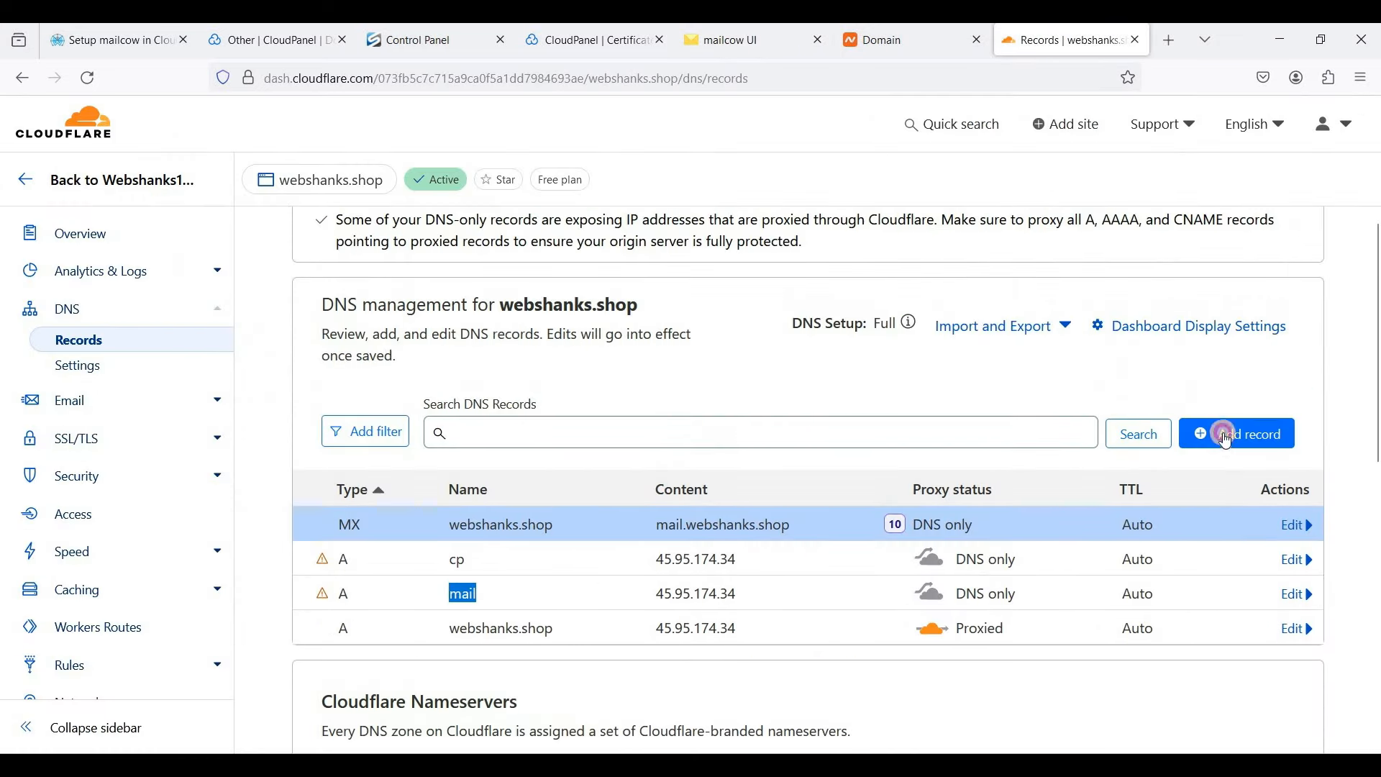
- Start a Cloudflare AAAA record named mail.webshanks.shop, copying the name from mailcow
left_click(1228, 433)
left_click(399, 549)
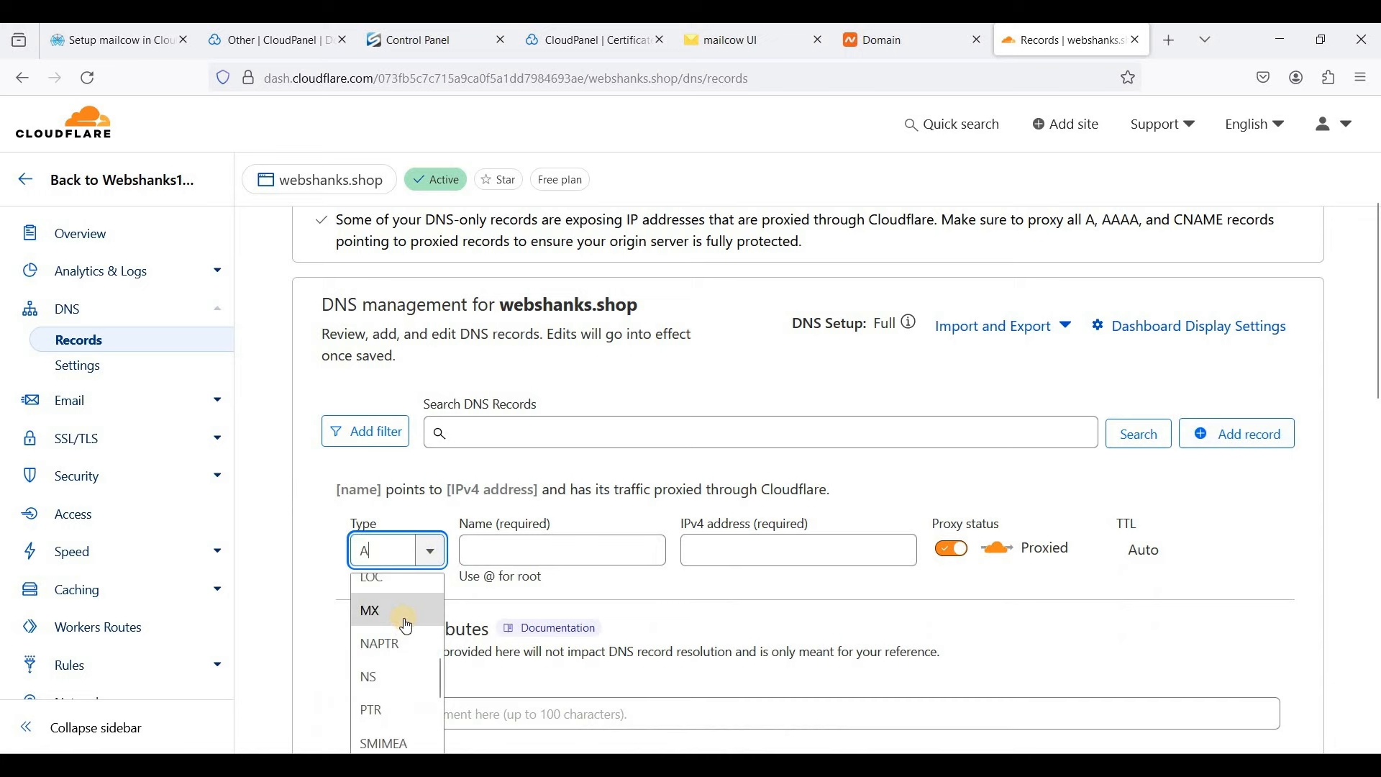
scroll(406, 626, "up", 1)
type("AAAA")
key("Return")
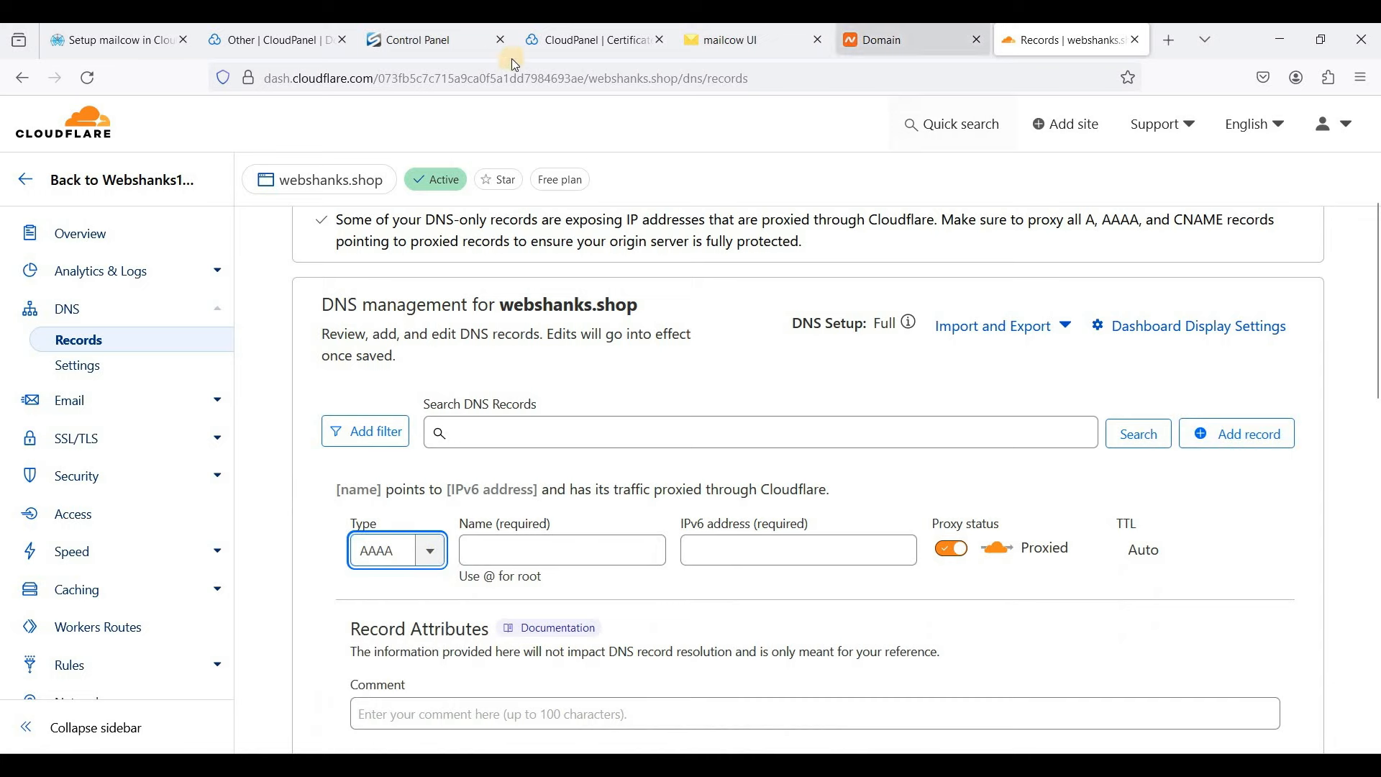
left_click(763, 59)
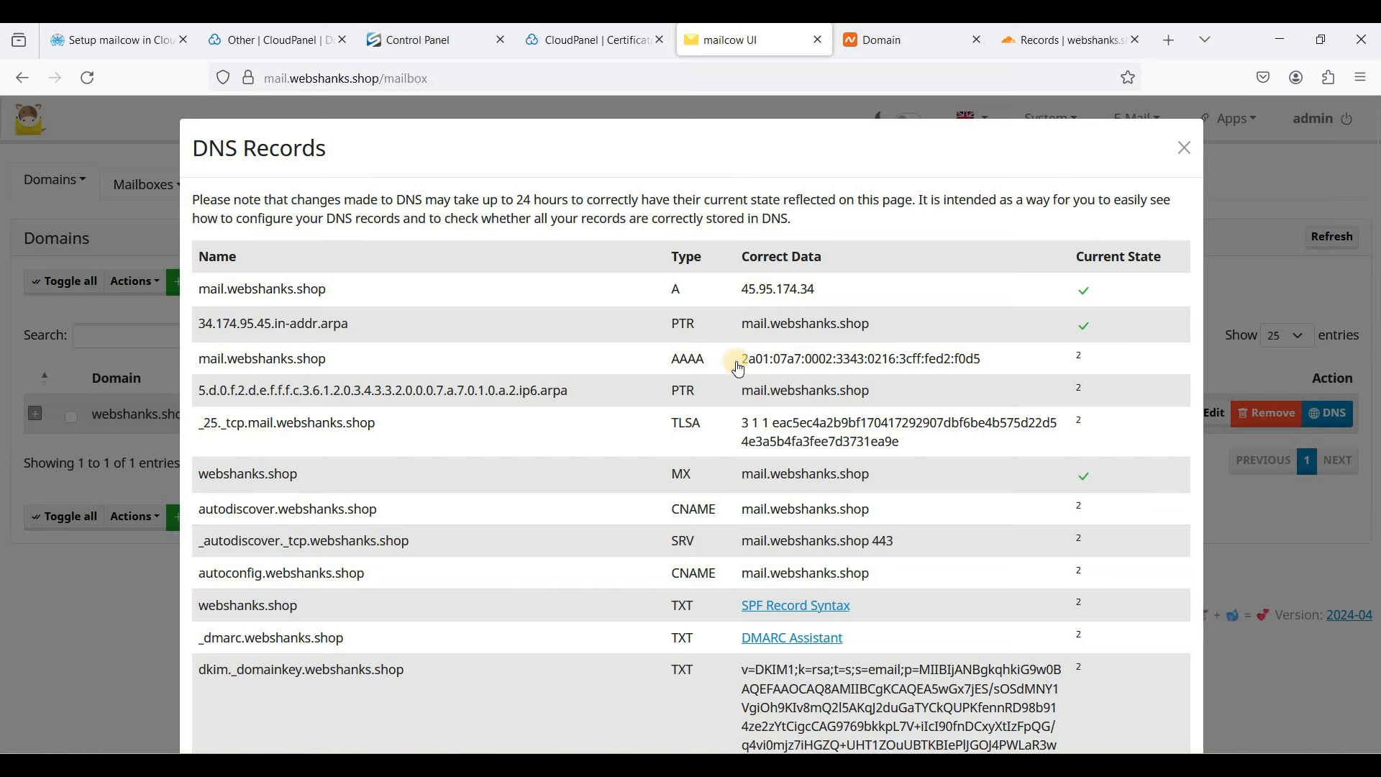
triple_click(329, 359)
key("ctrl+c")
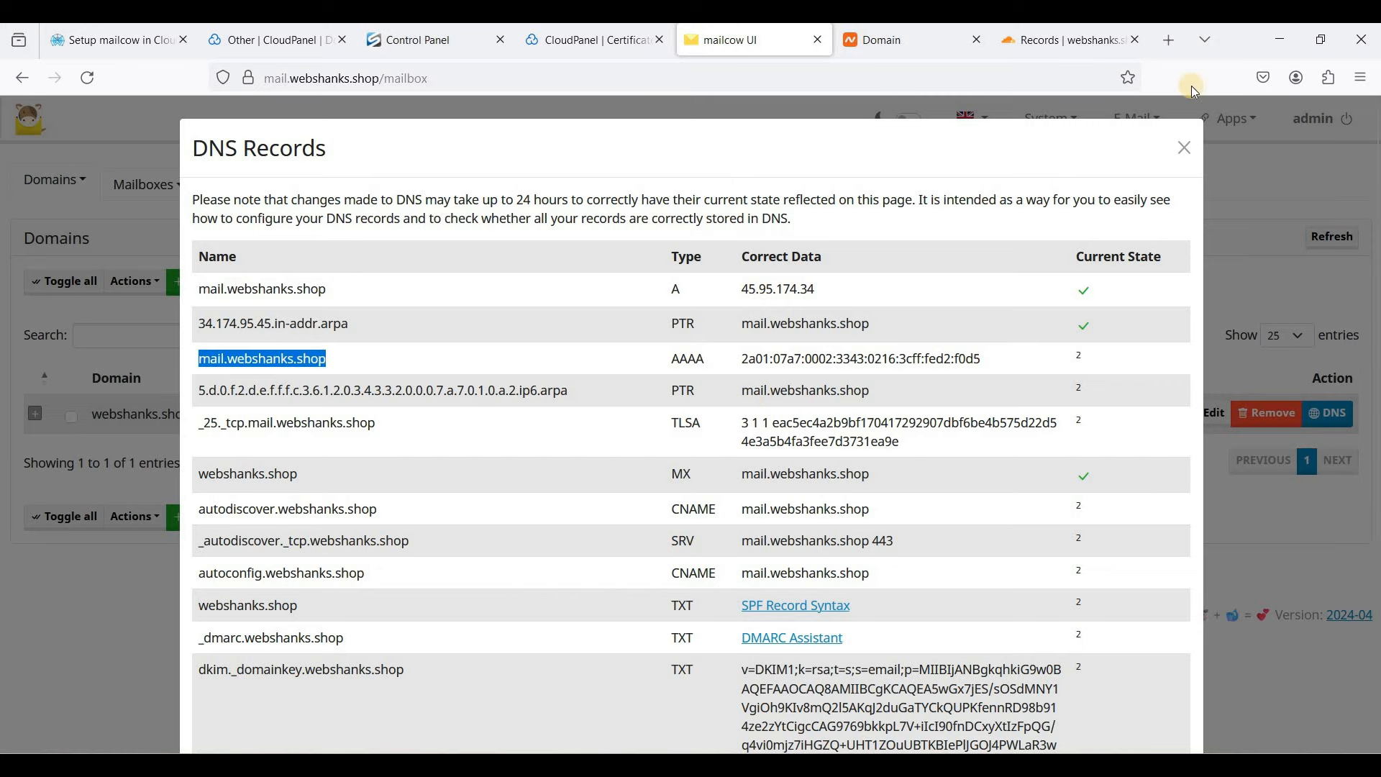
left_click(1036, 45)
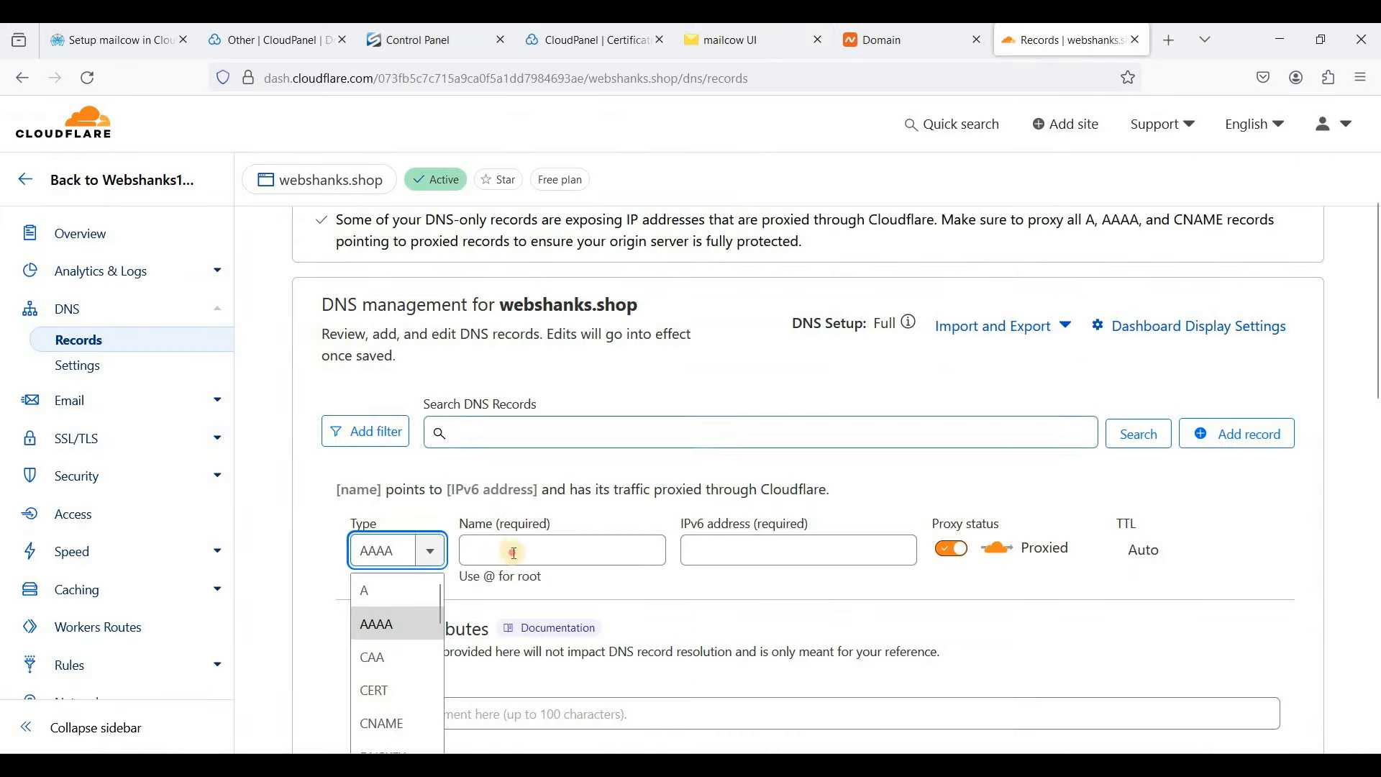
left_click(561, 551)
key("ctrl+v")
- Point it to 2a01:07a7:0002:3343:0216:3cff:fed2:f0d5, set DNS only, and save
left_click(733, 41)
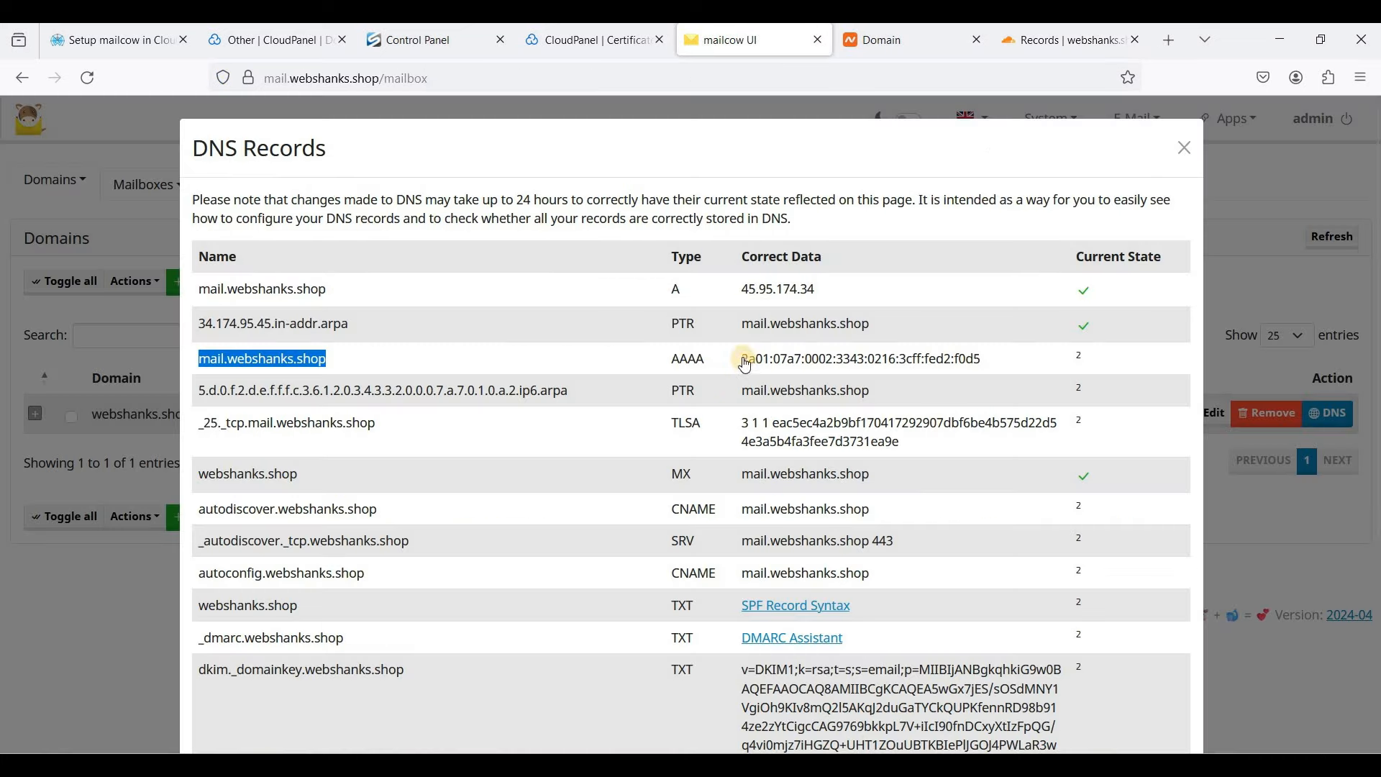
triple_click(1011, 360)
key("ctrl+c")
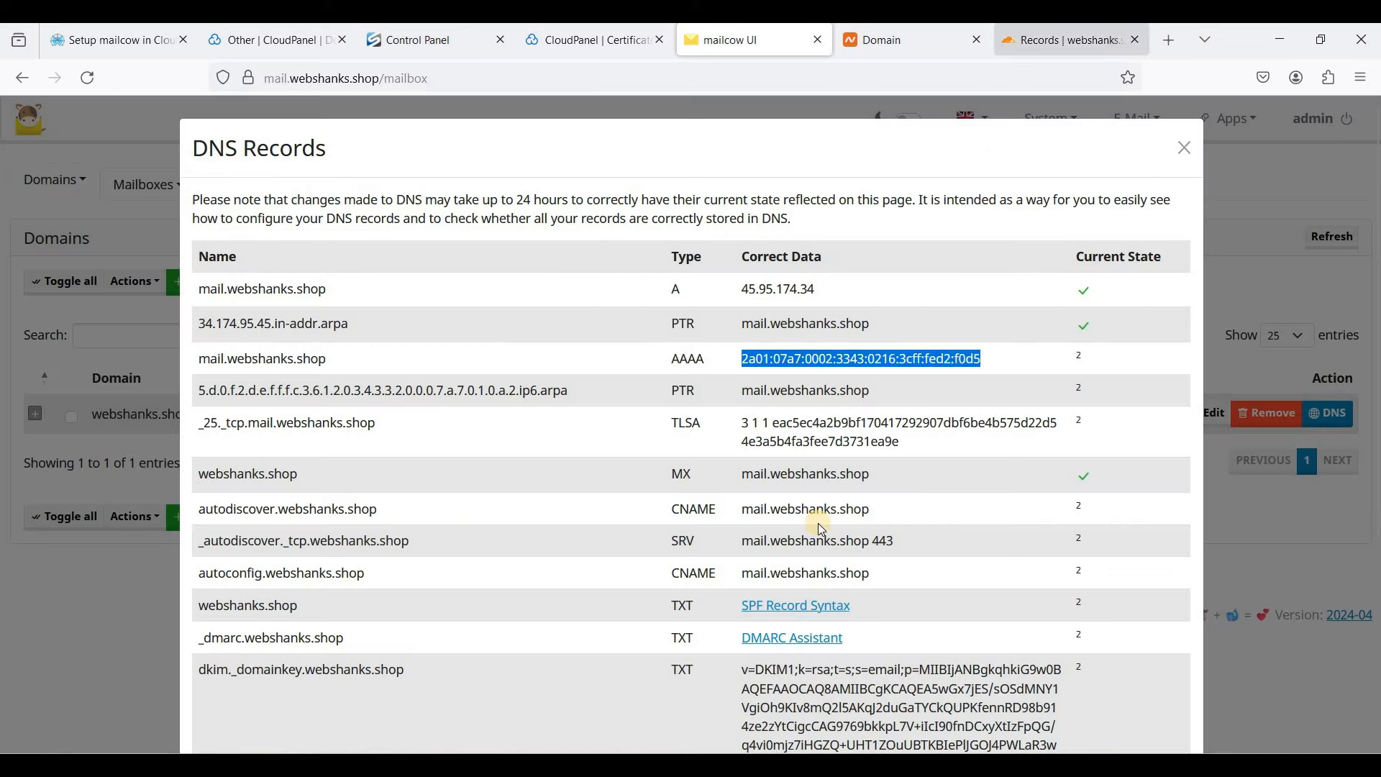
left_click(1043, 41)
left_click(820, 553)
key("ctrl+v")
left_click(952, 549)
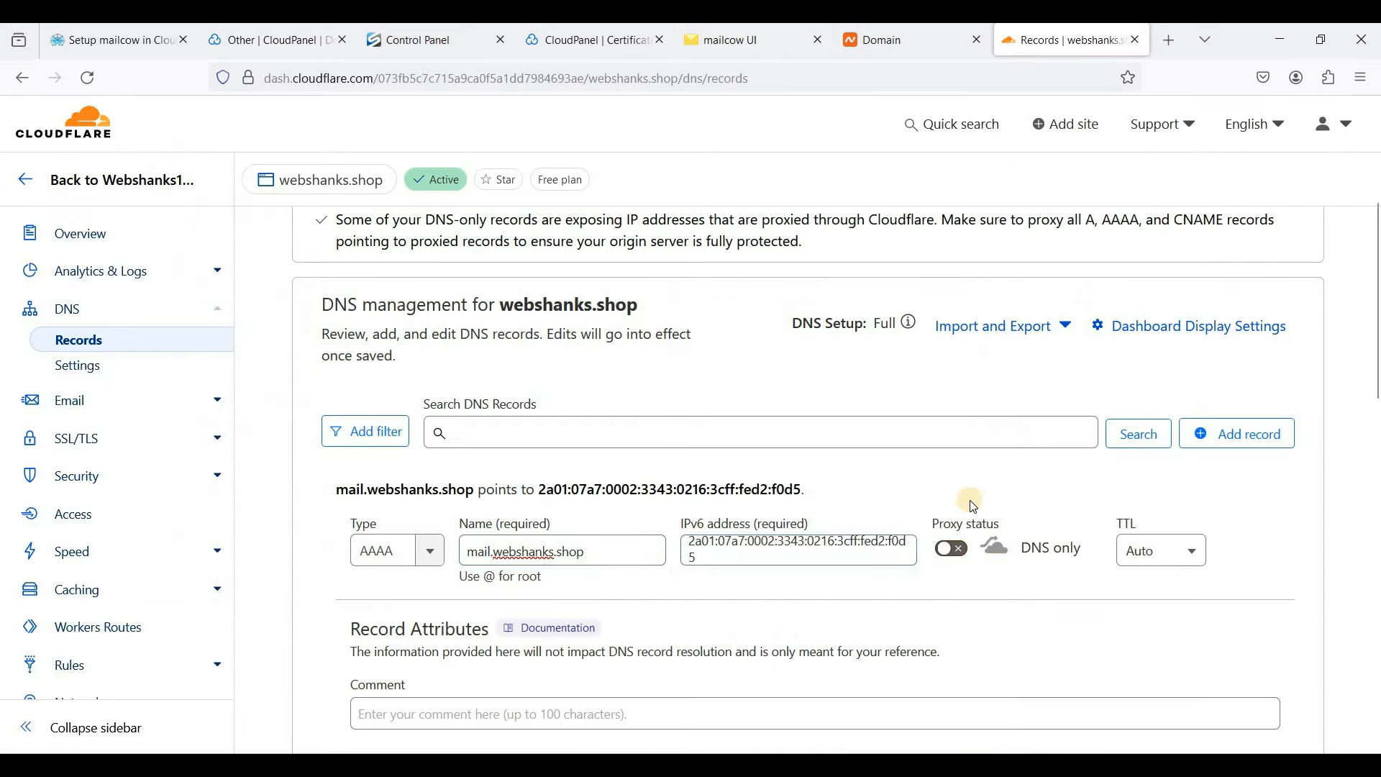
scroll(968, 488, "down", 2)
left_click(1248, 698)
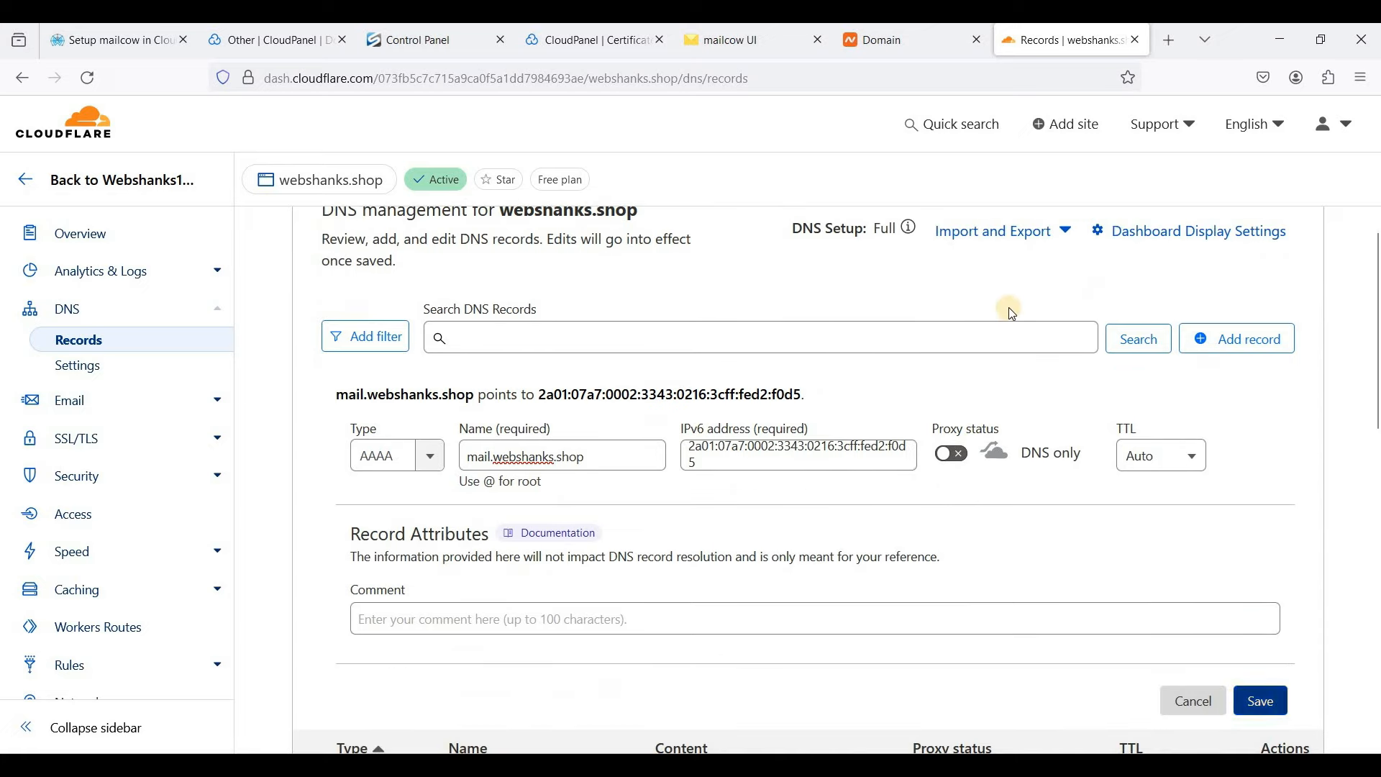
left_click(713, 48)
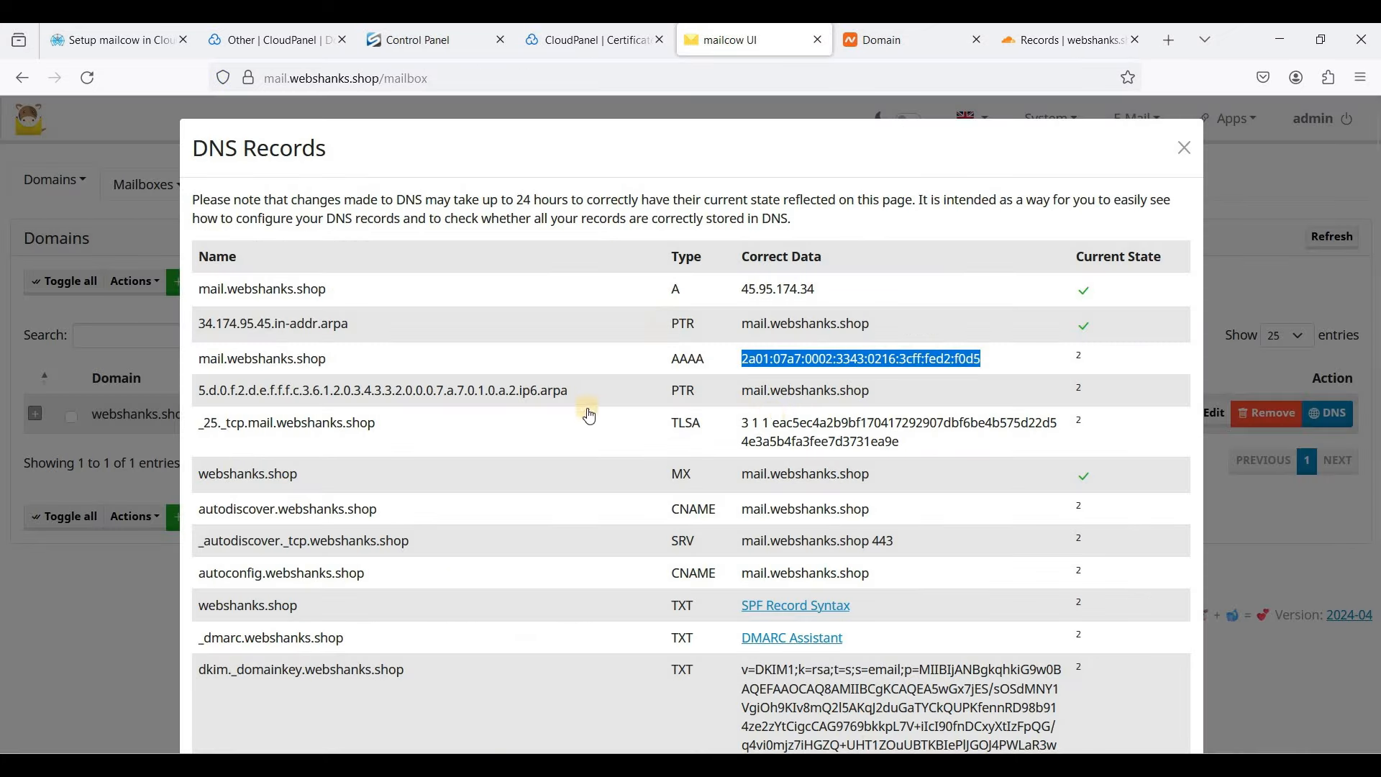
left_click(1028, 40)
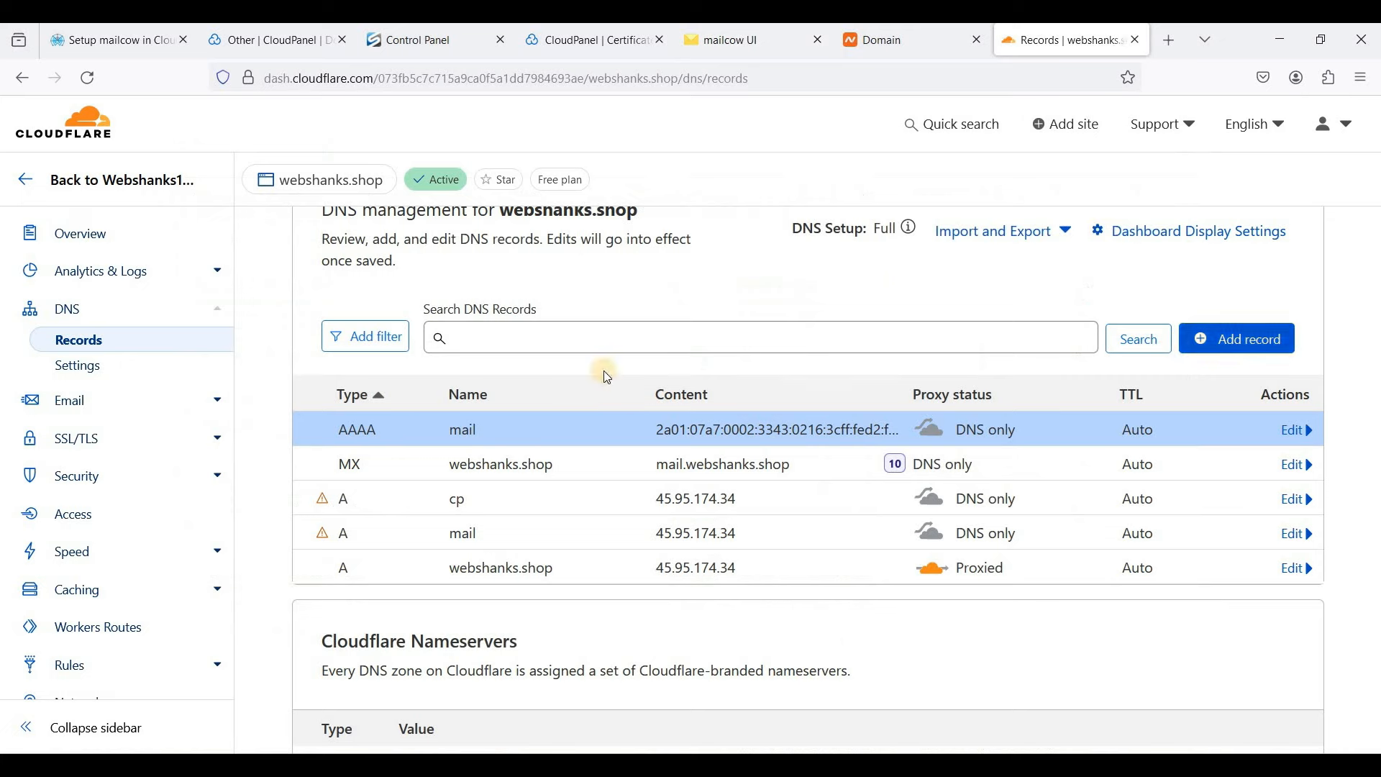
- Start a PTR record in Cloudflare named with the IPv6 ip6.arpa reverse-lookup name copied from mailcow
left_click(1231, 352)
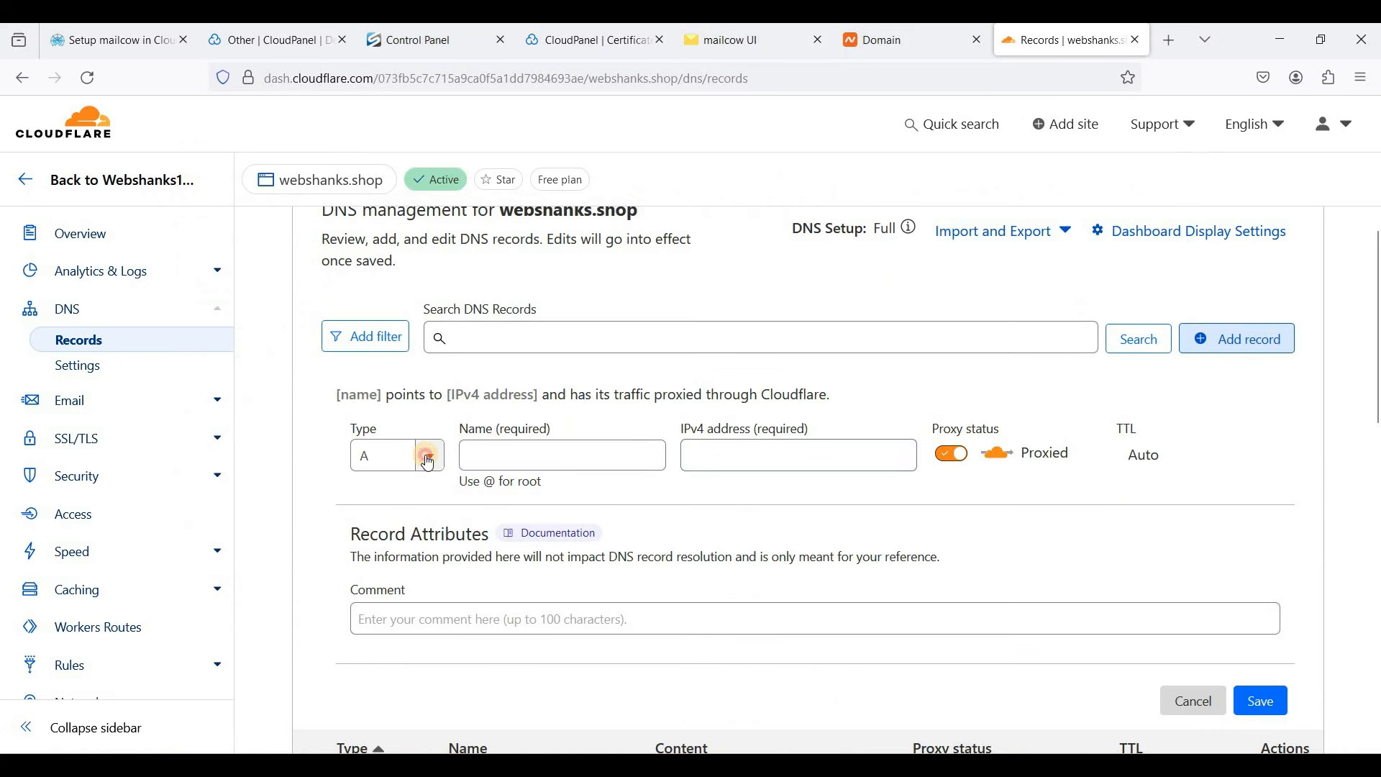
left_click(424, 454)
left_click(358, 455)
type("pt")
left_click(497, 468)
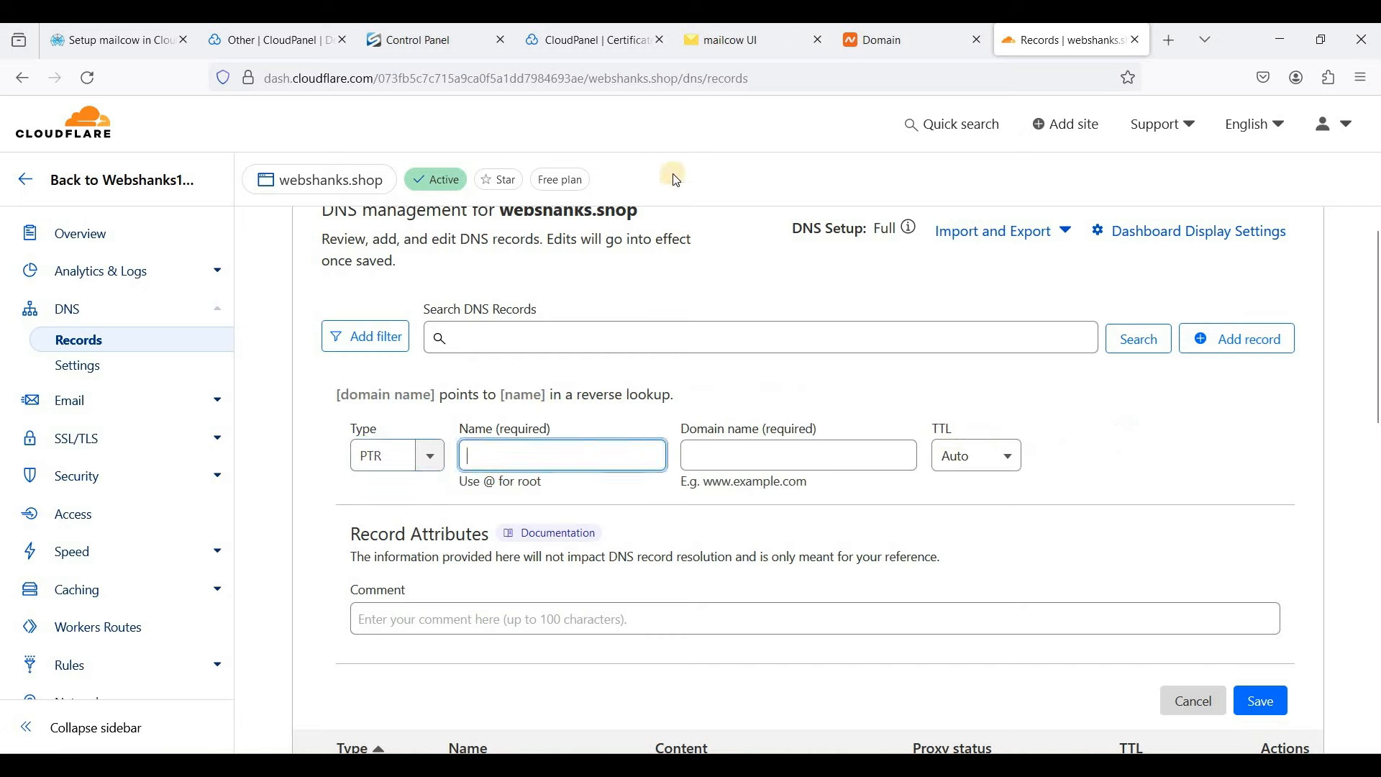
left_click(722, 49)
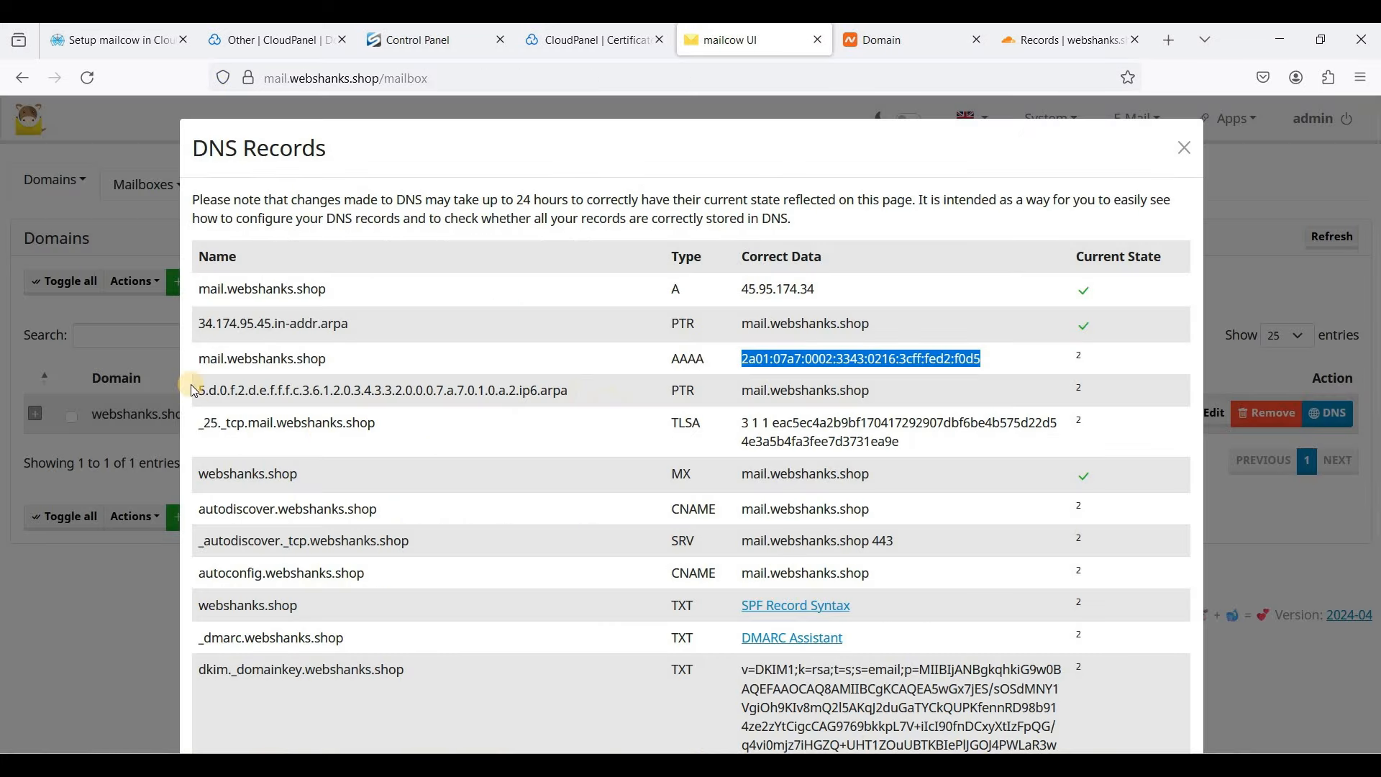
left_click_drag(205, 389, 392, 391)
left_click_drag(196, 389, 579, 392)
key("ctrl+c")
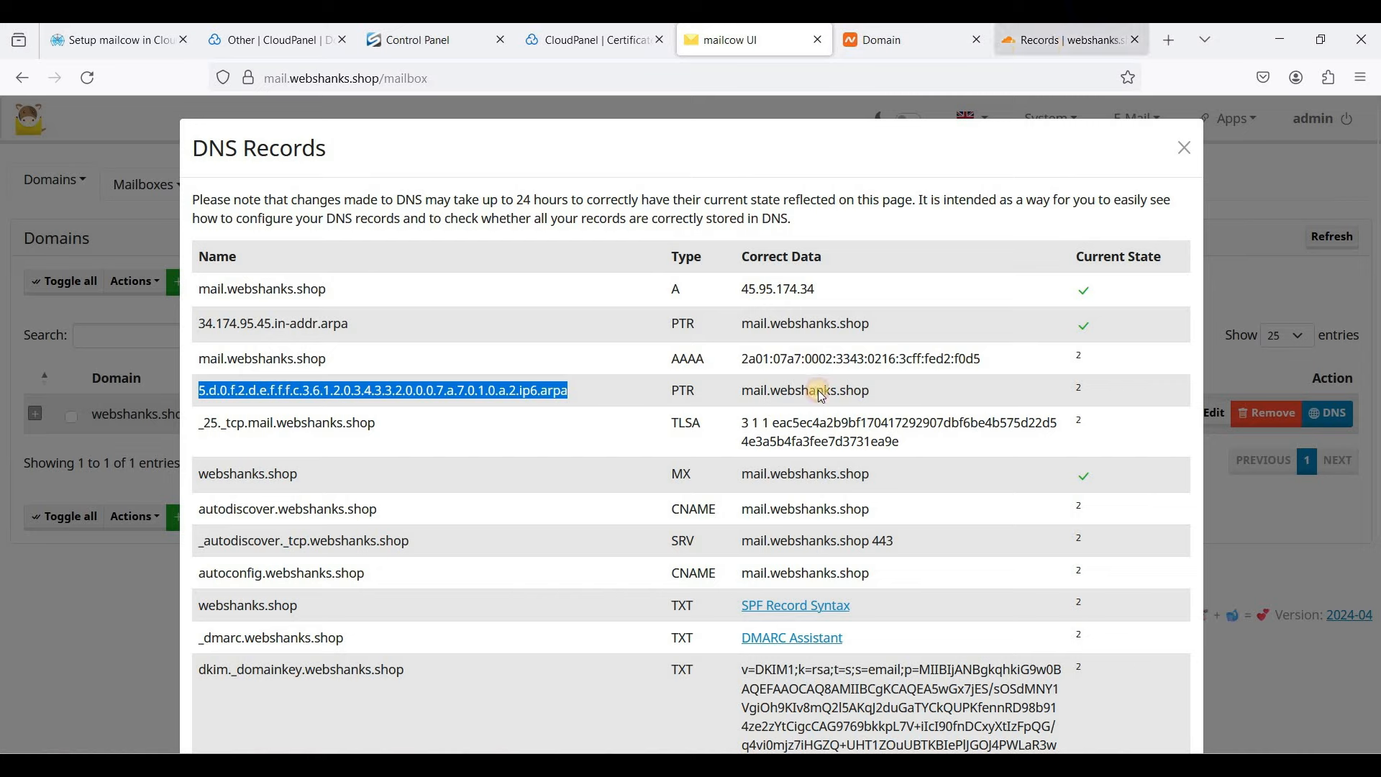
left_click(1055, 42)
key("ctrl+v")
- Set the PTR target to mail.webshanks.shop and save the record
left_click(731, 43)
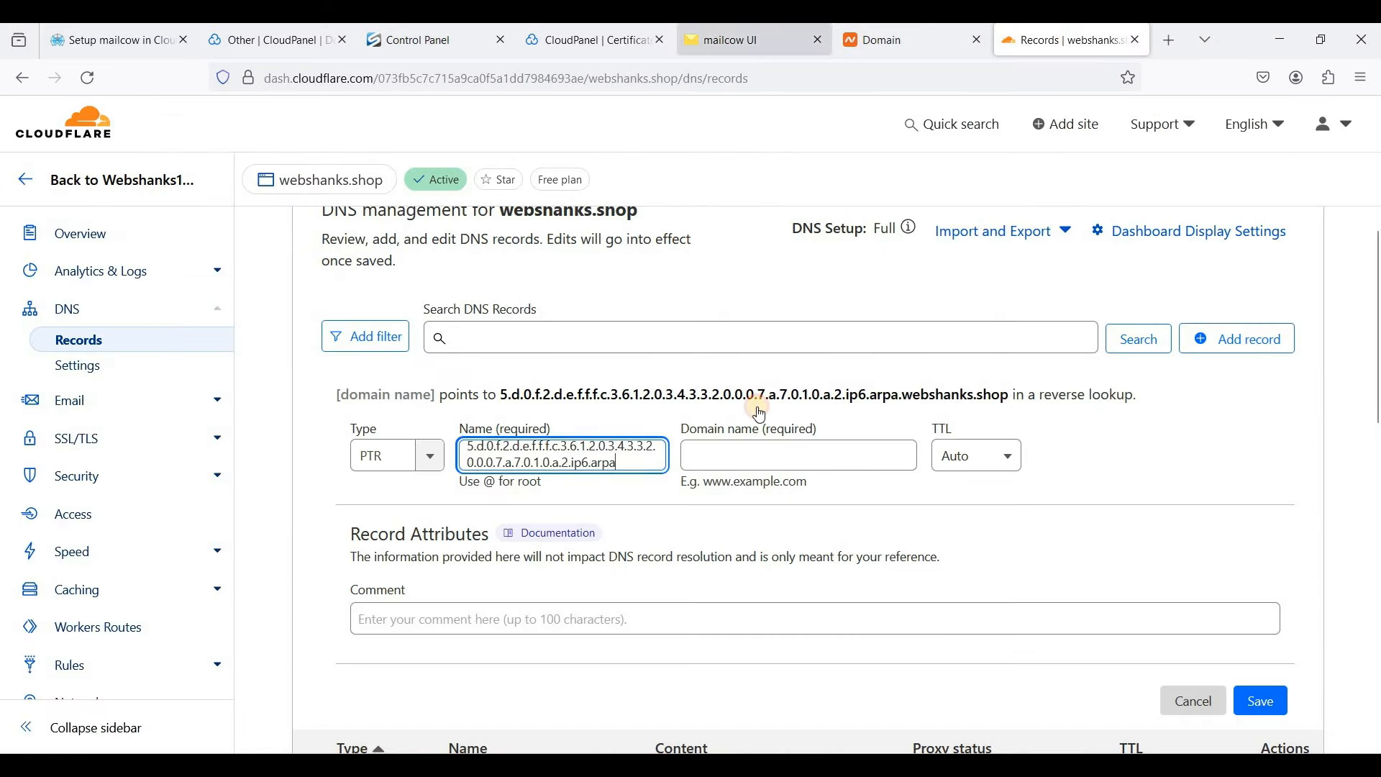
left_click_drag(773, 425, 905, 447)
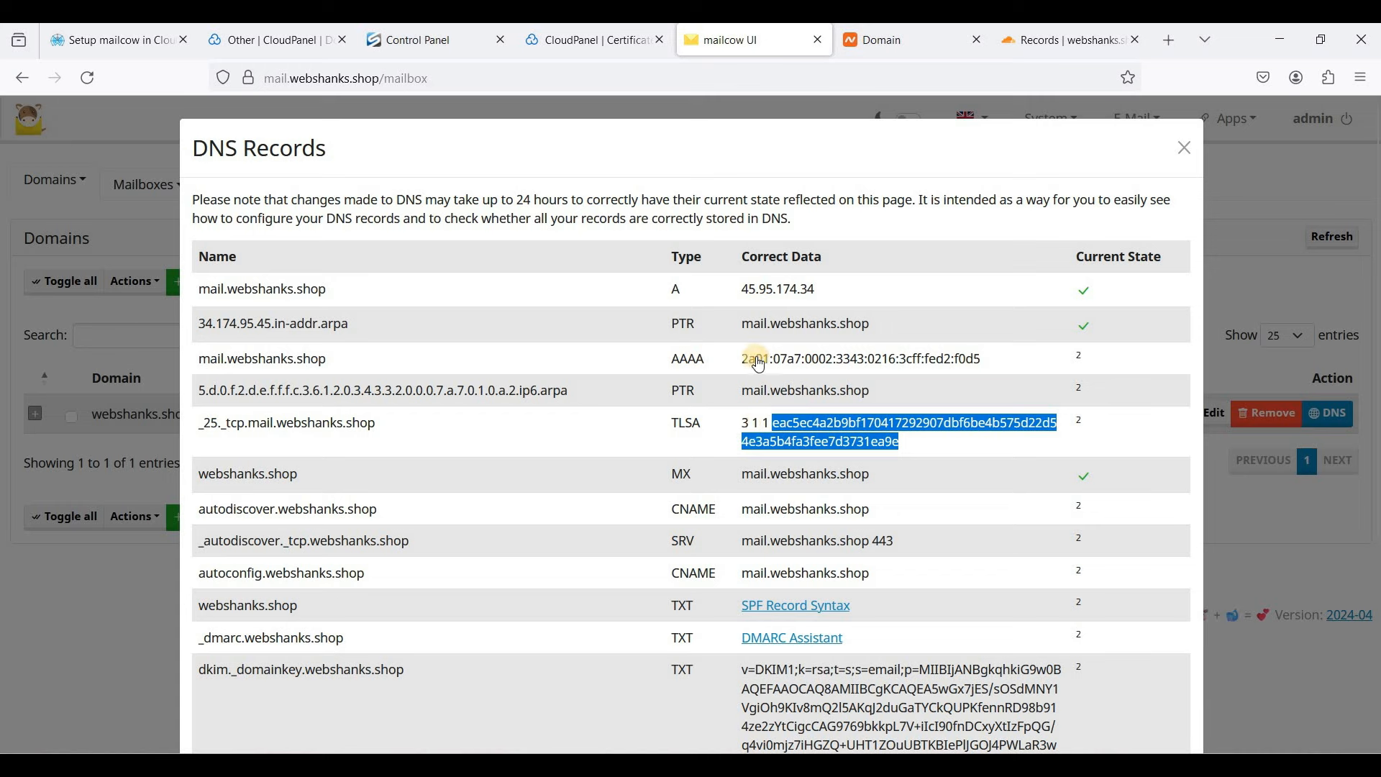
left_click(744, 400)
left_click_drag(822, 393, 878, 395)
key("ctrl+c")
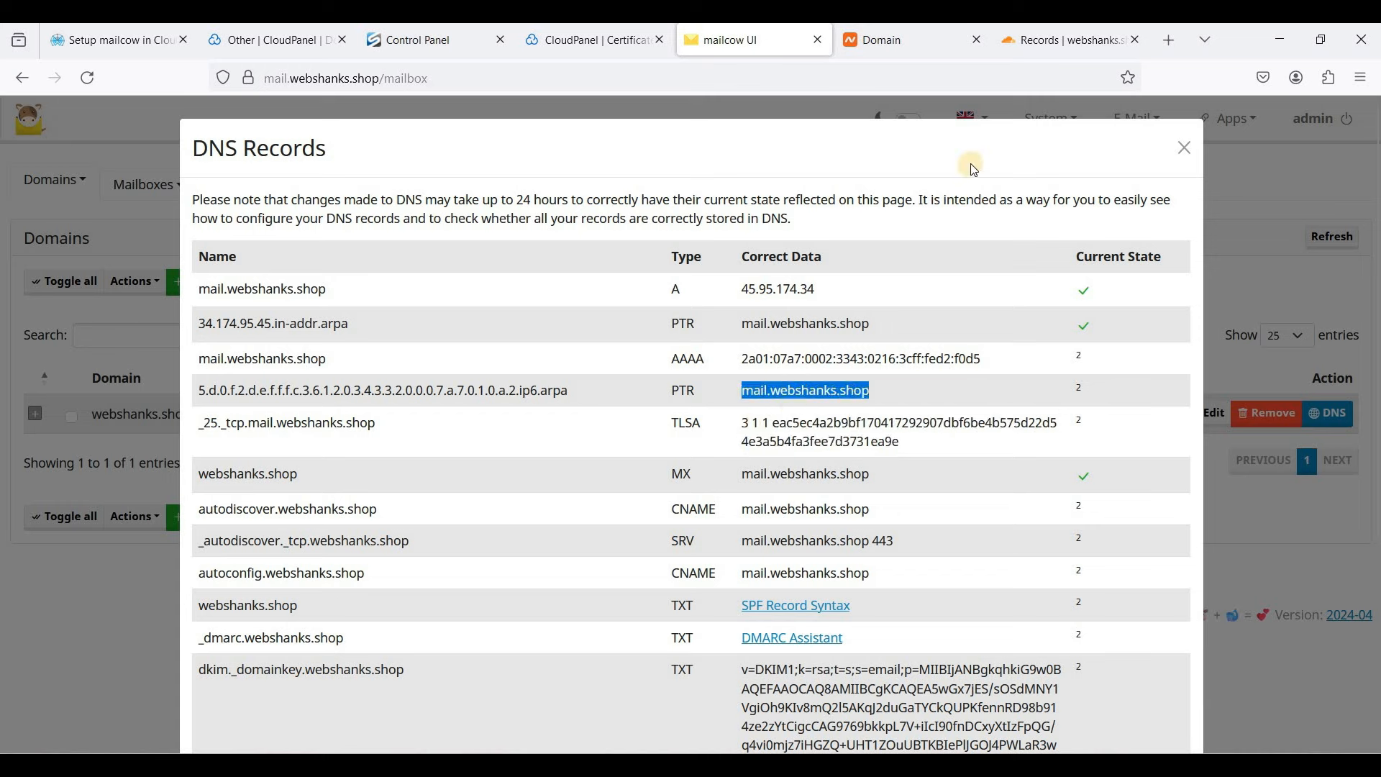
left_click(1043, 41)
left_click(762, 456)
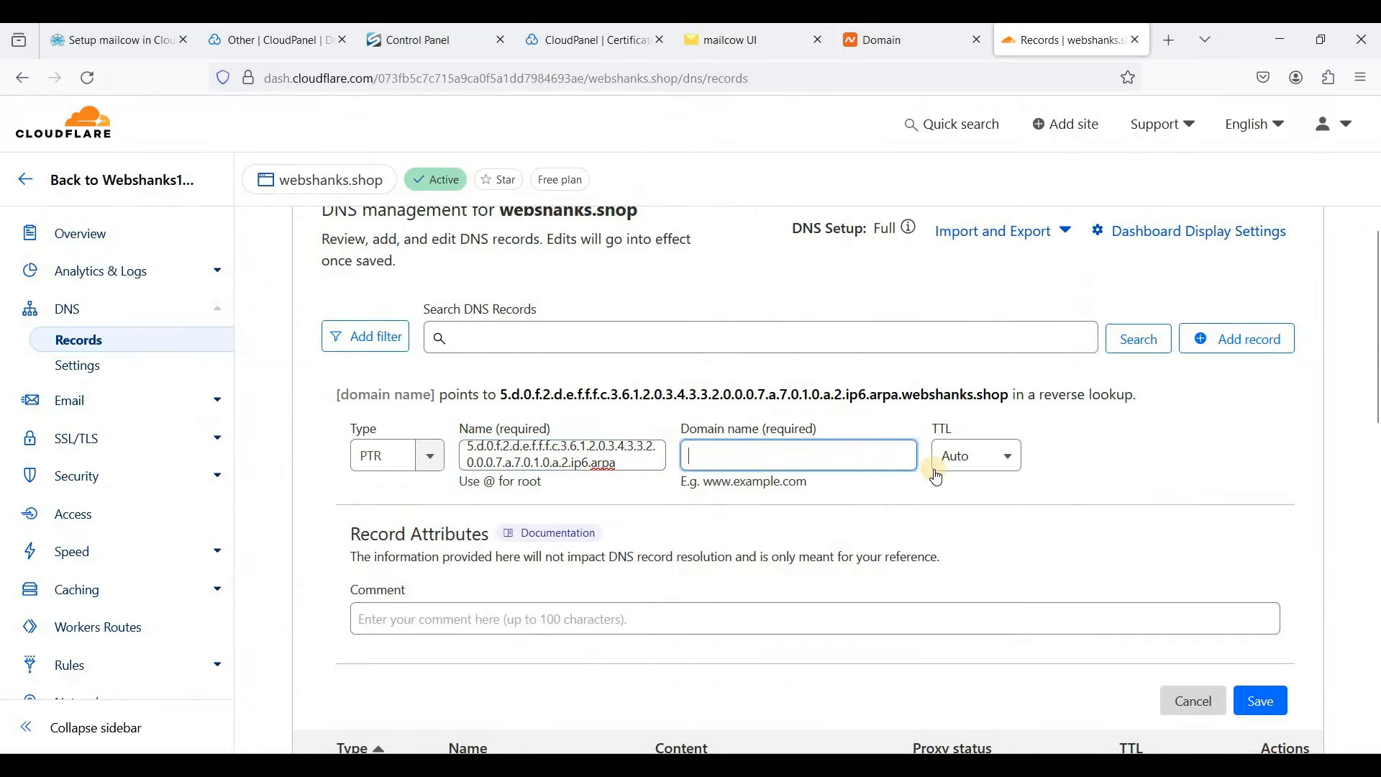
key("ctrl+v")
left_click(1264, 708)
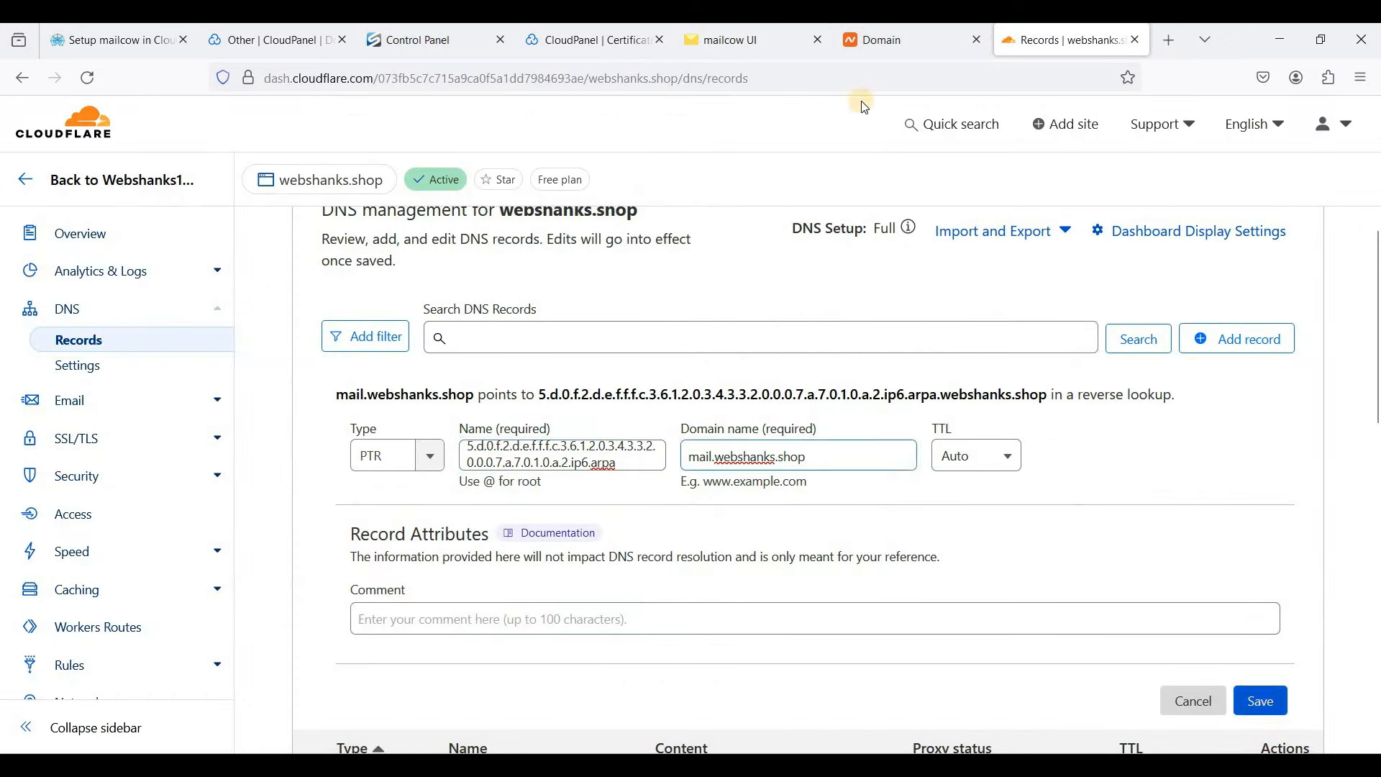
- Pick out the TLSA entry in mailcow and start another new Cloudflare record
left_click(716, 34)
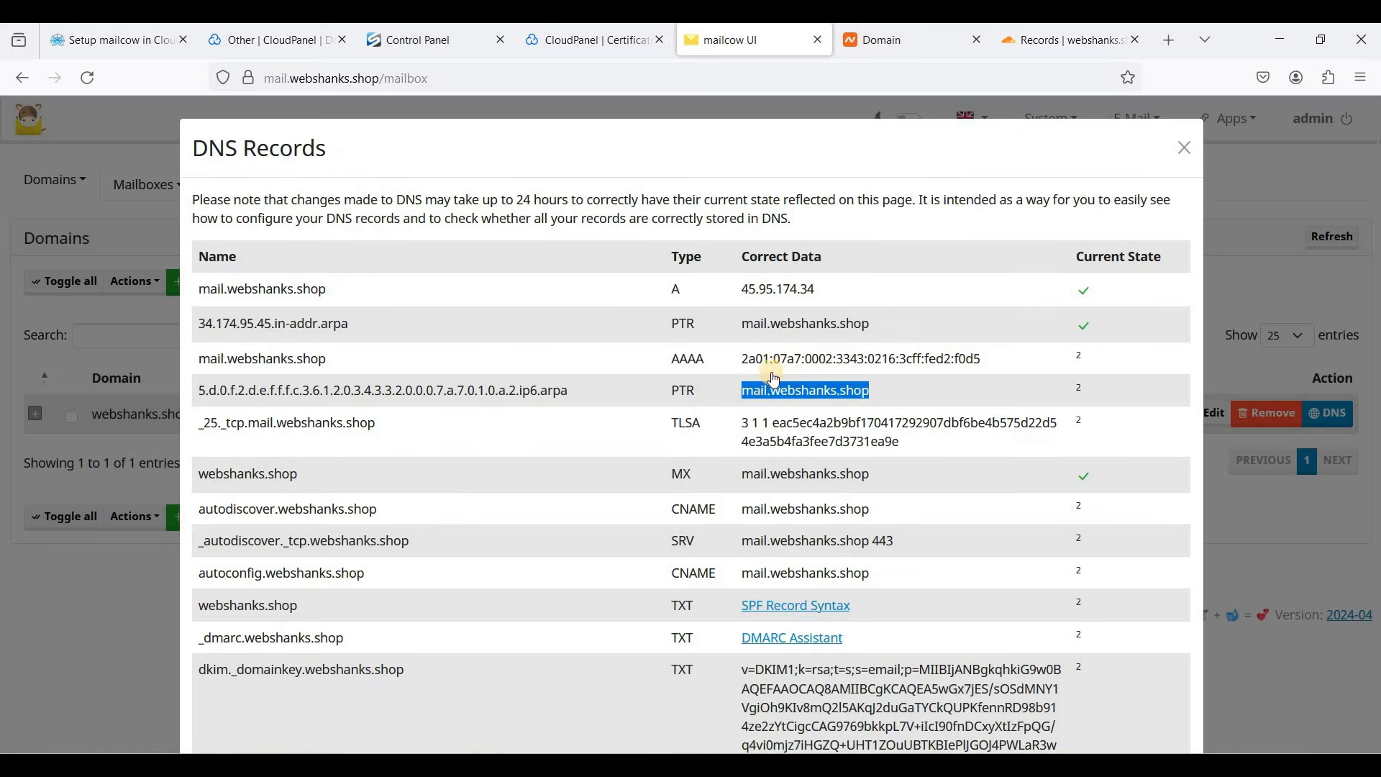
double_click(714, 436)
left_click(1060, 41)
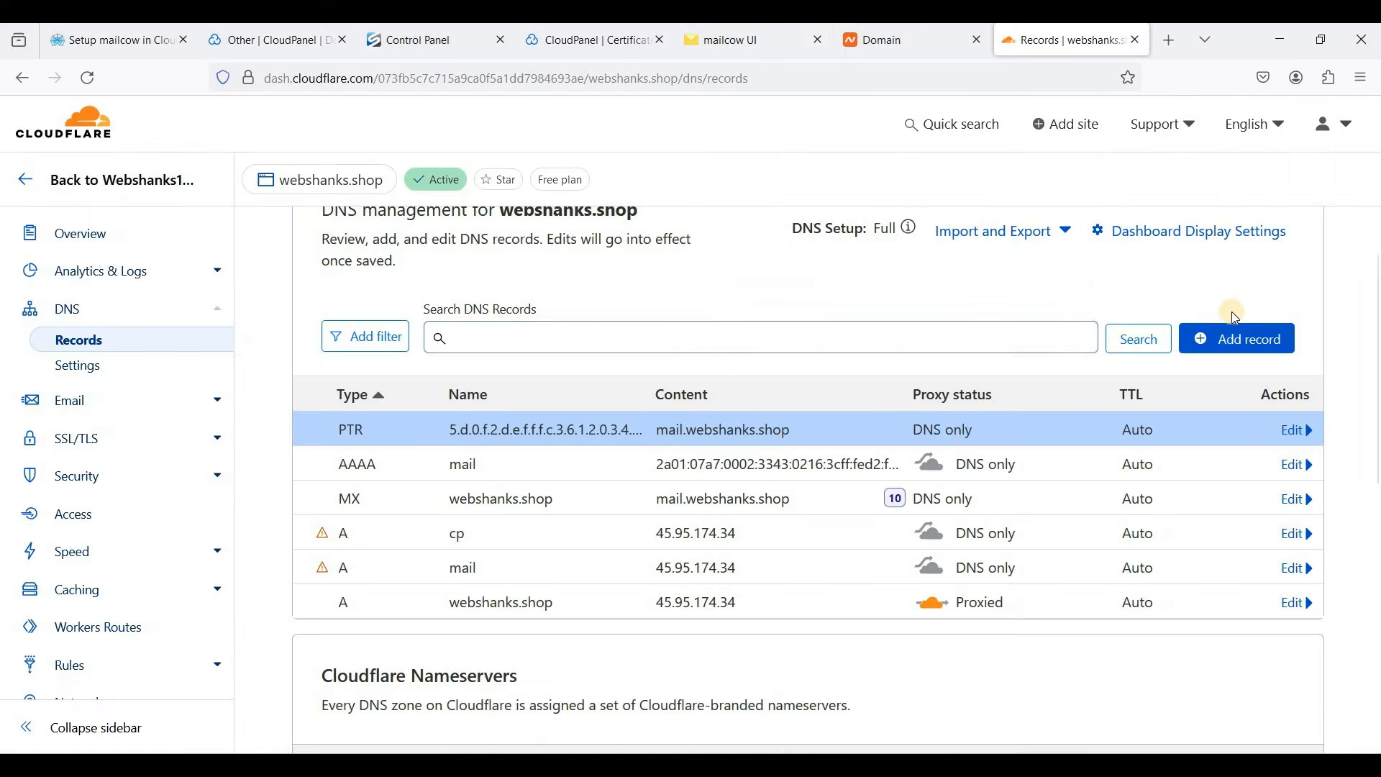
left_click(1222, 338)
- Make the new record type TLSA with name _25._tcp.mail.webshanks.shop copied from mailcow
left_click(348, 457)
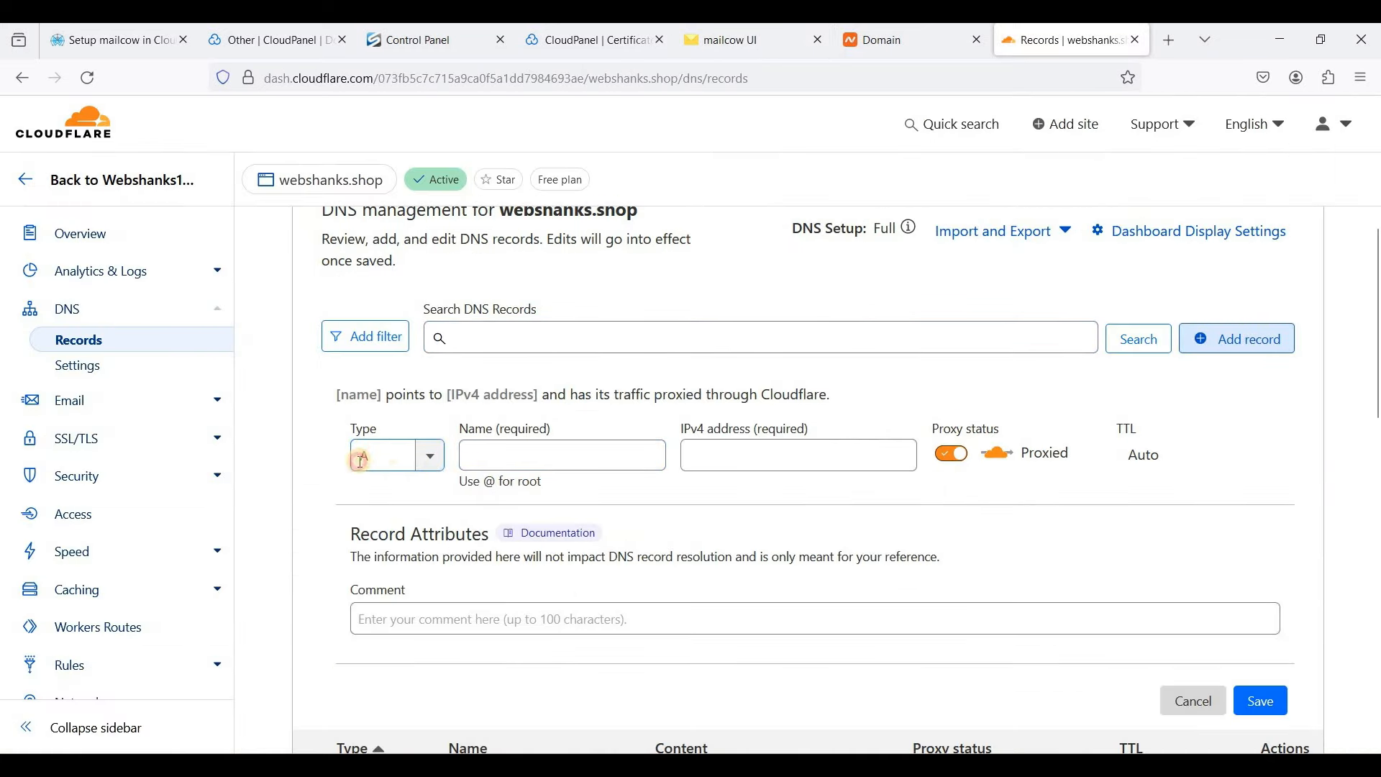
type("tl")
left_click(417, 494)
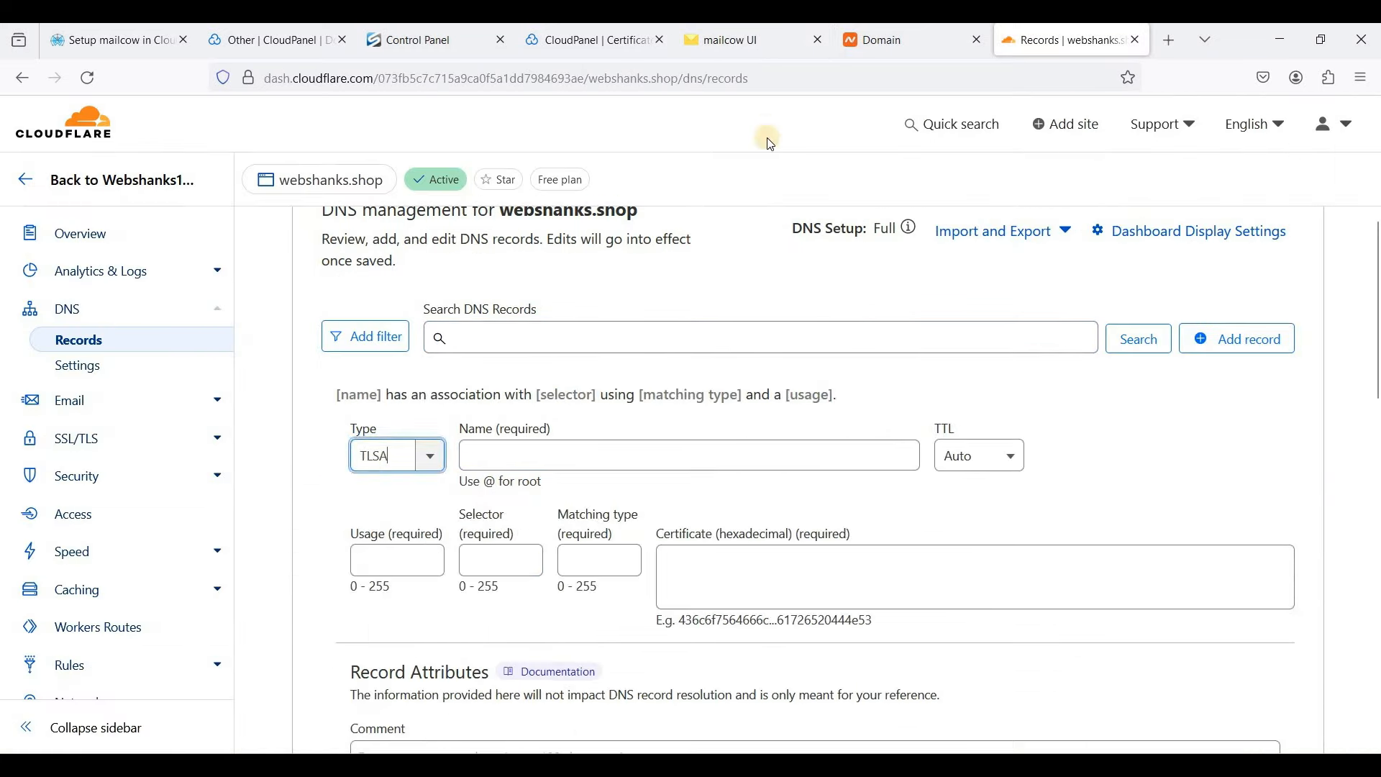
left_click(732, 50)
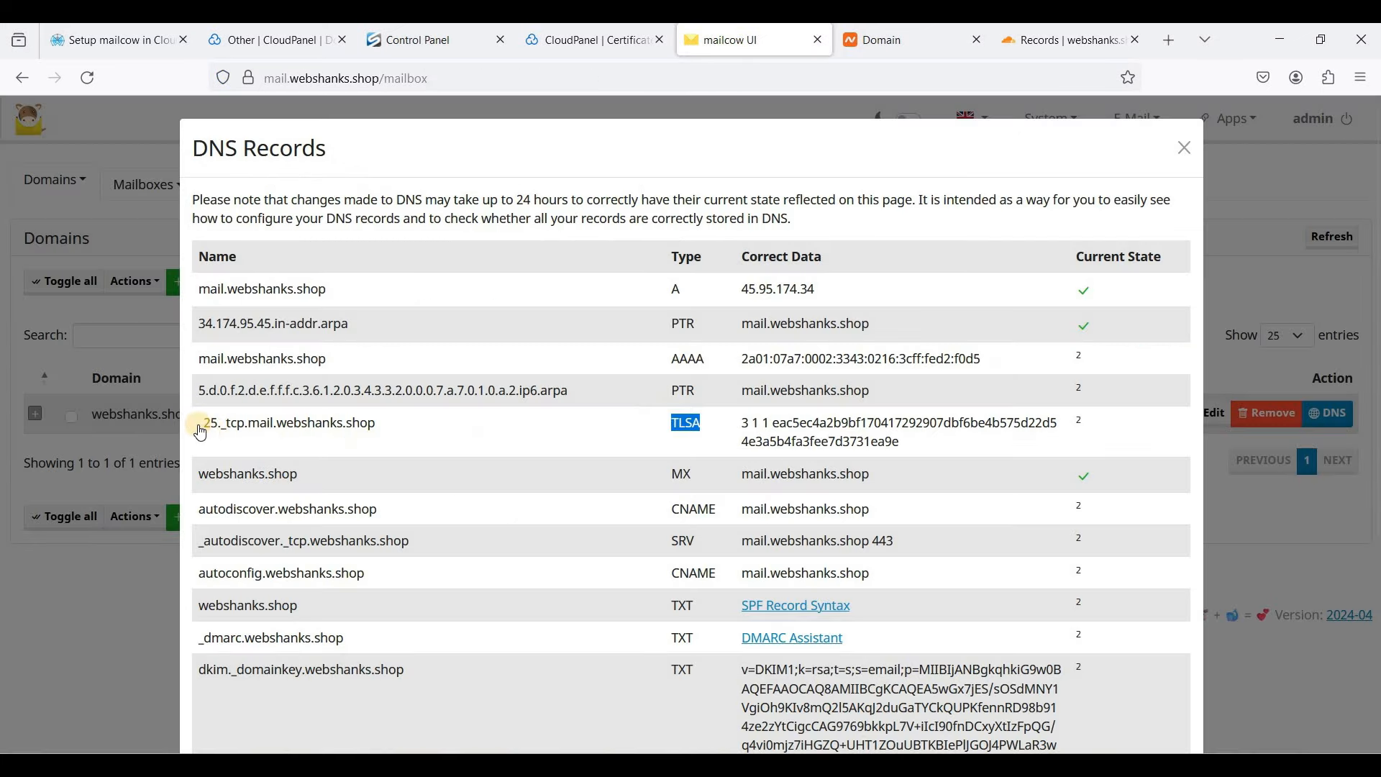
triple_click(364, 426)
key("ctrl+c")
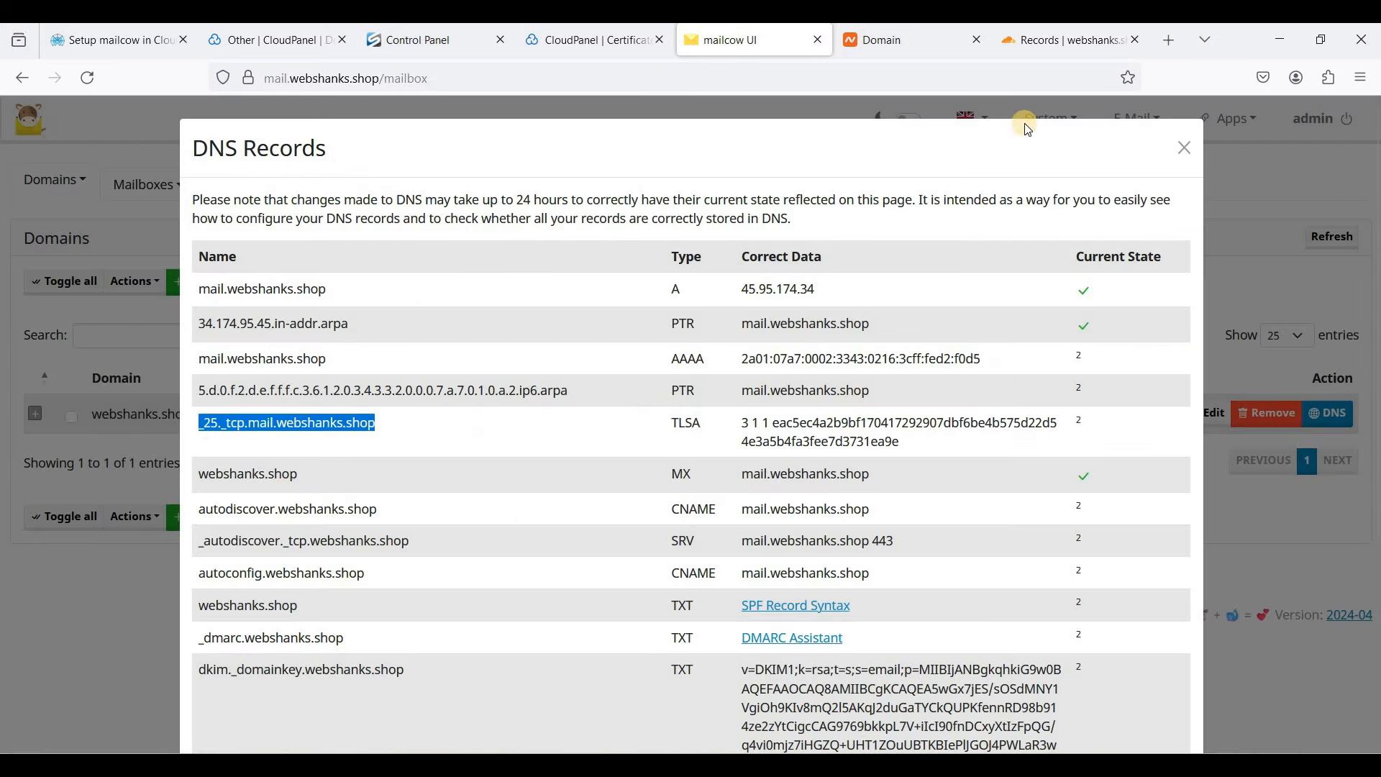
left_click(1058, 42)
left_click(468, 455)
key("ctrl+v")
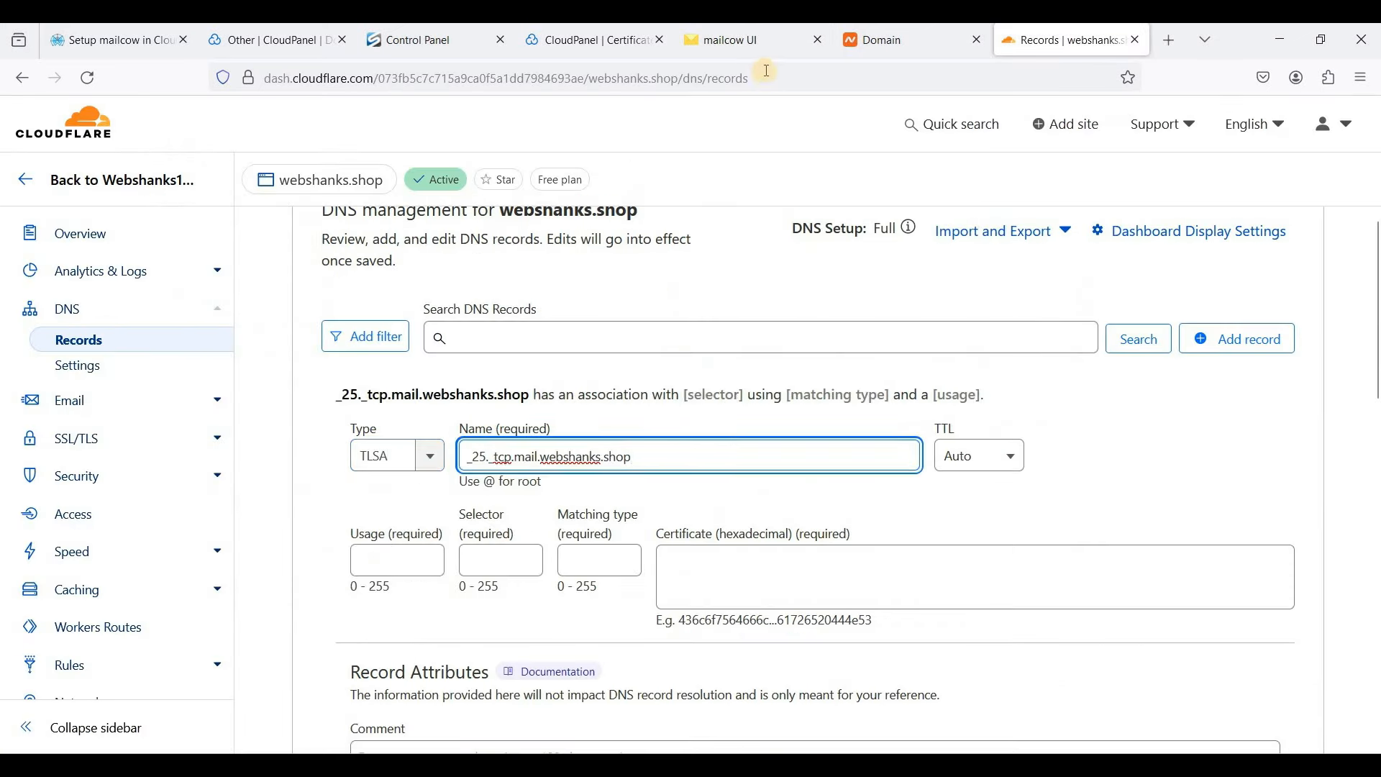
- Enter TLSA usage 3, selector 1 and matching type 1
left_click(750, 50)
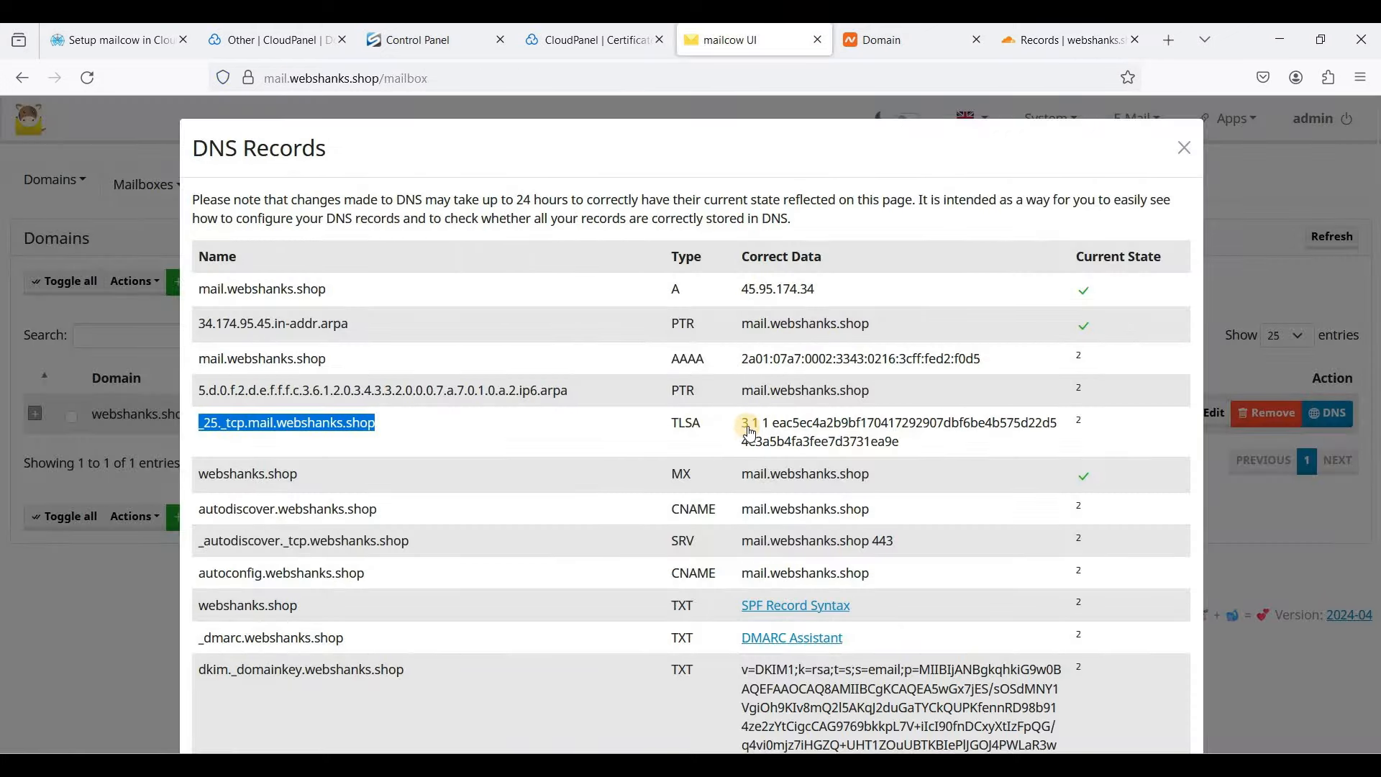
left_click_drag(741, 424, 769, 424)
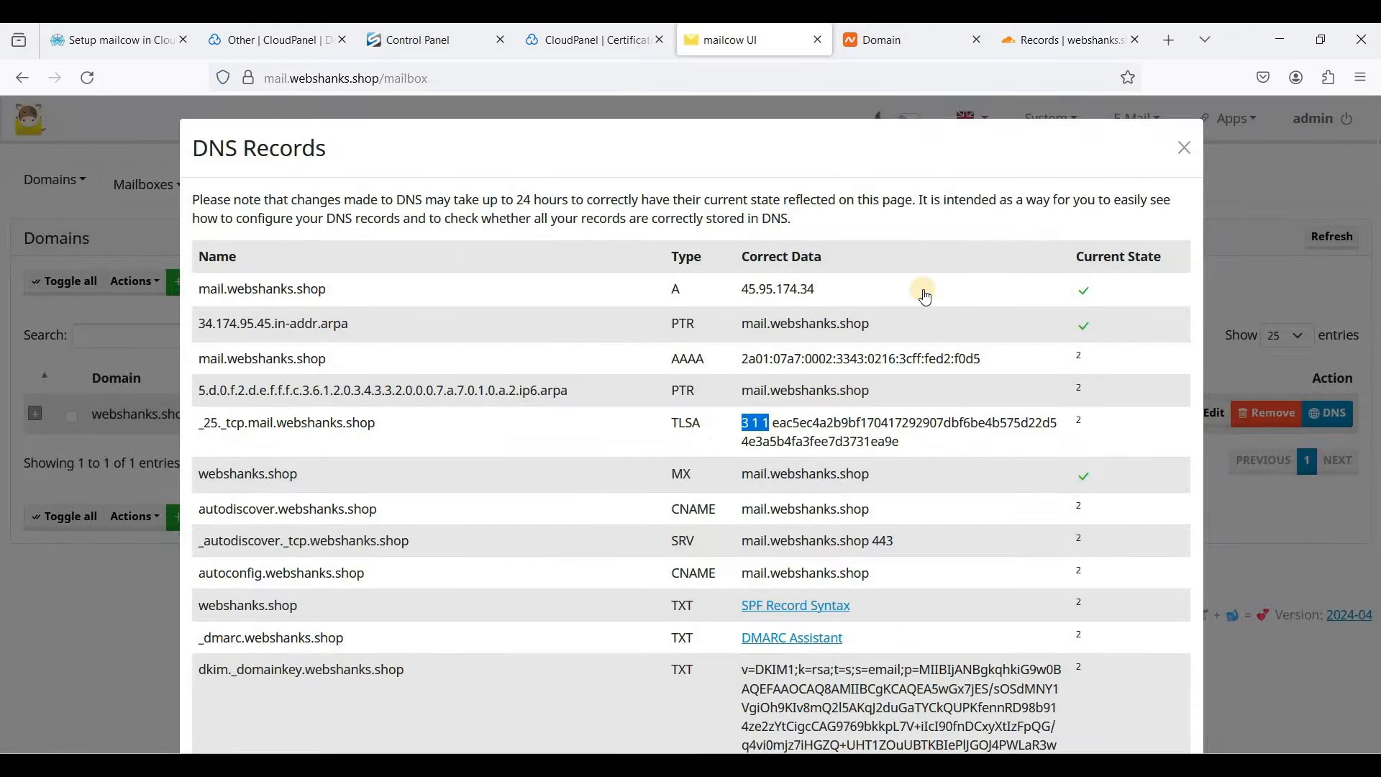
left_click(1043, 42)
left_click(427, 559)
type("3")
left_click(501, 560)
type("1")
left_click(597, 582)
type("1")
- Paste mailcow's certificate hash into the certificate field and save the TLSA record
left_click(735, 41)
left_click_drag(776, 432, 939, 463)
key("ctrl+c")
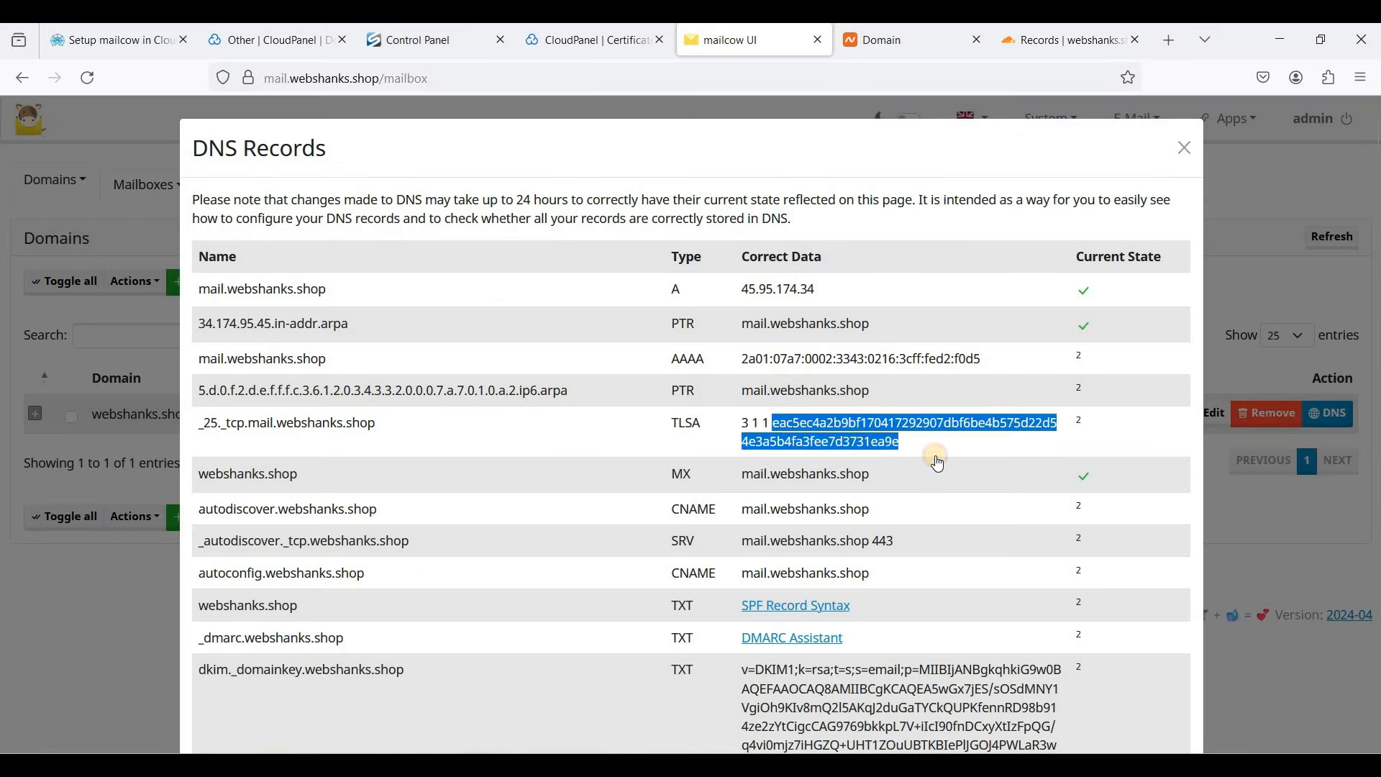
left_click(1055, 44)
key("Tab")
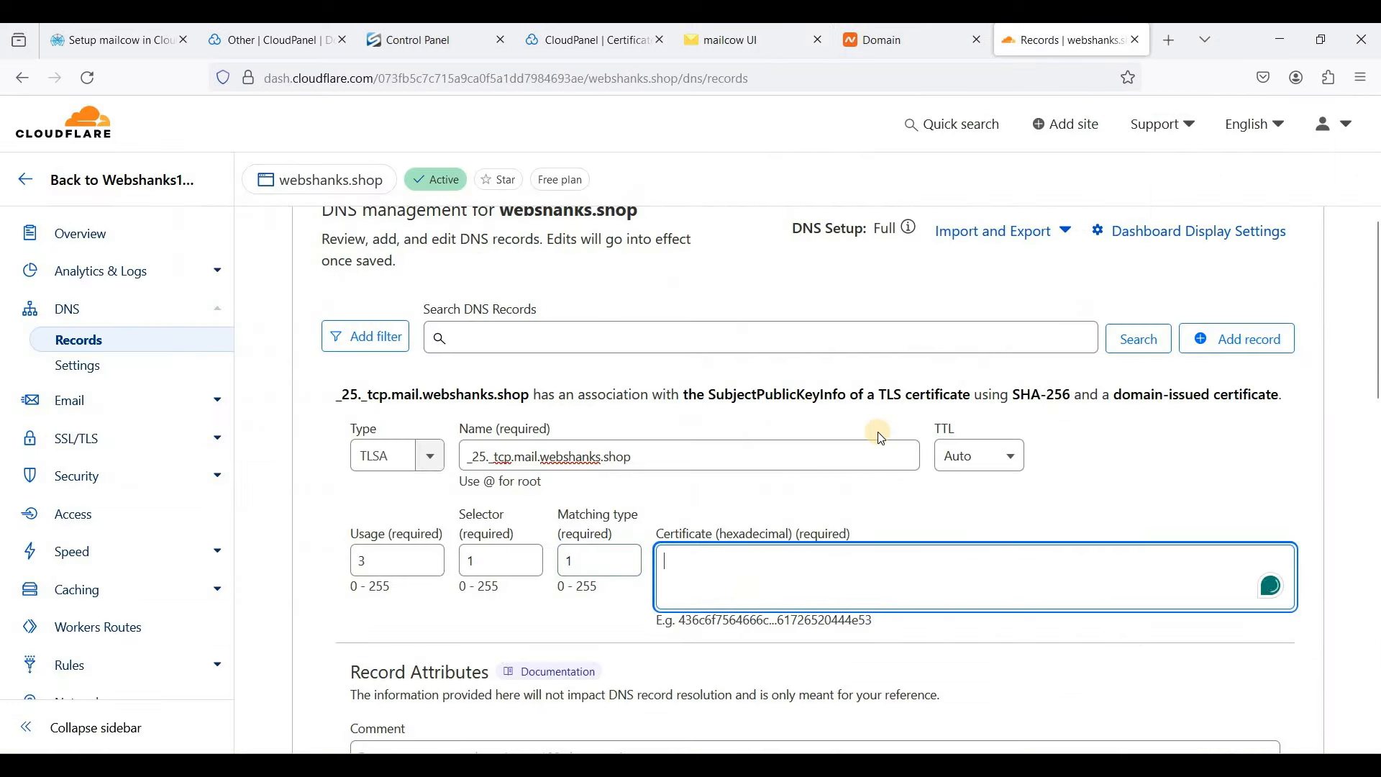
key("ctrl+v")
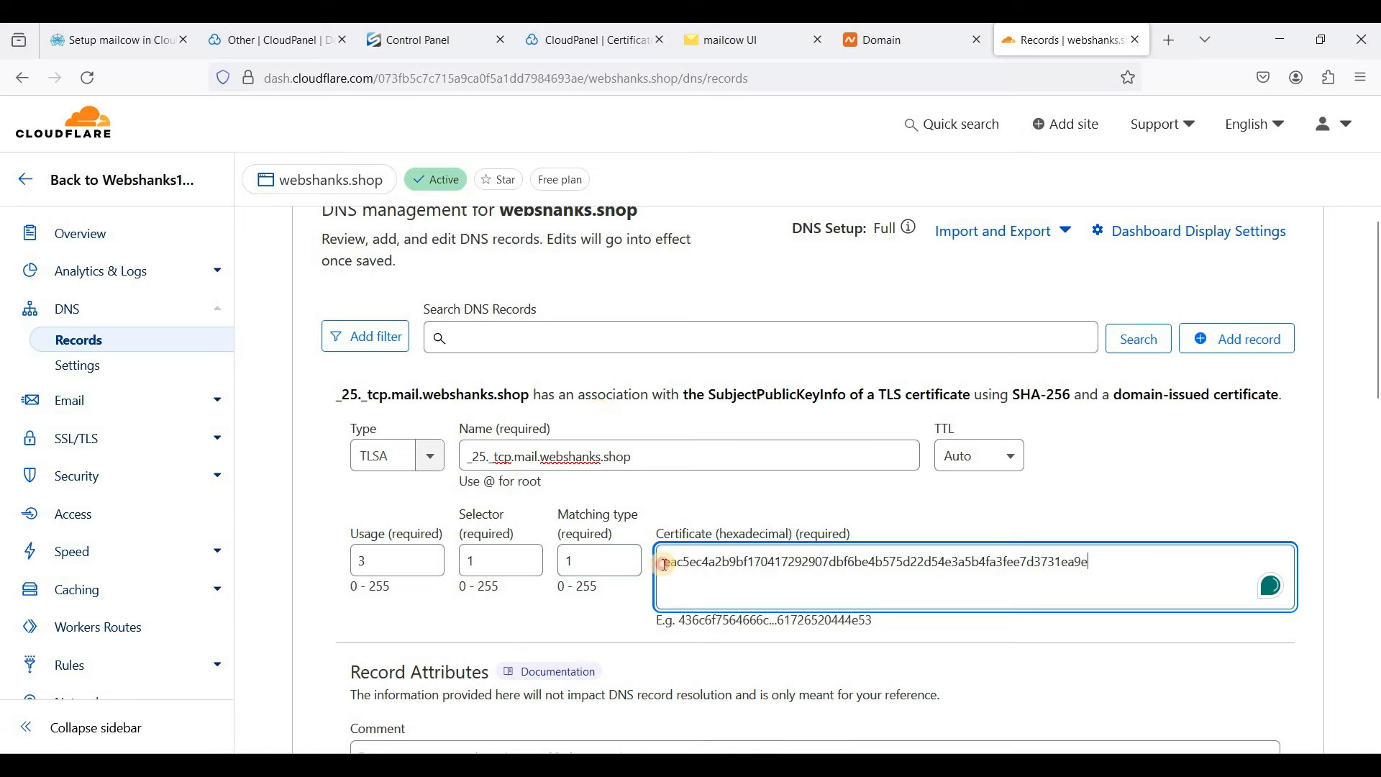
scroll(1251, 646, "down", 2)
left_click(1260, 740)
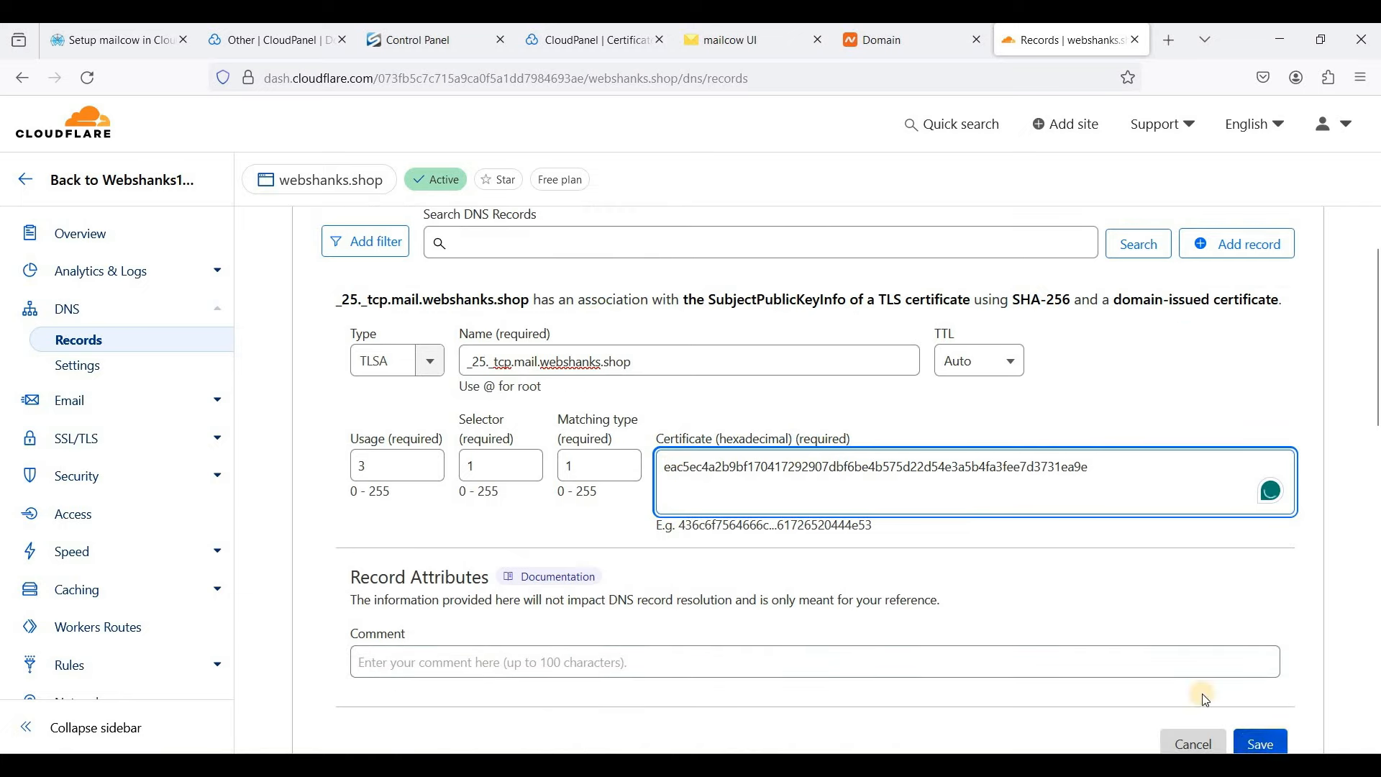
- Copy the autodiscover.webshanks.shop record name from mailcow's DNS list
left_click(733, 32)
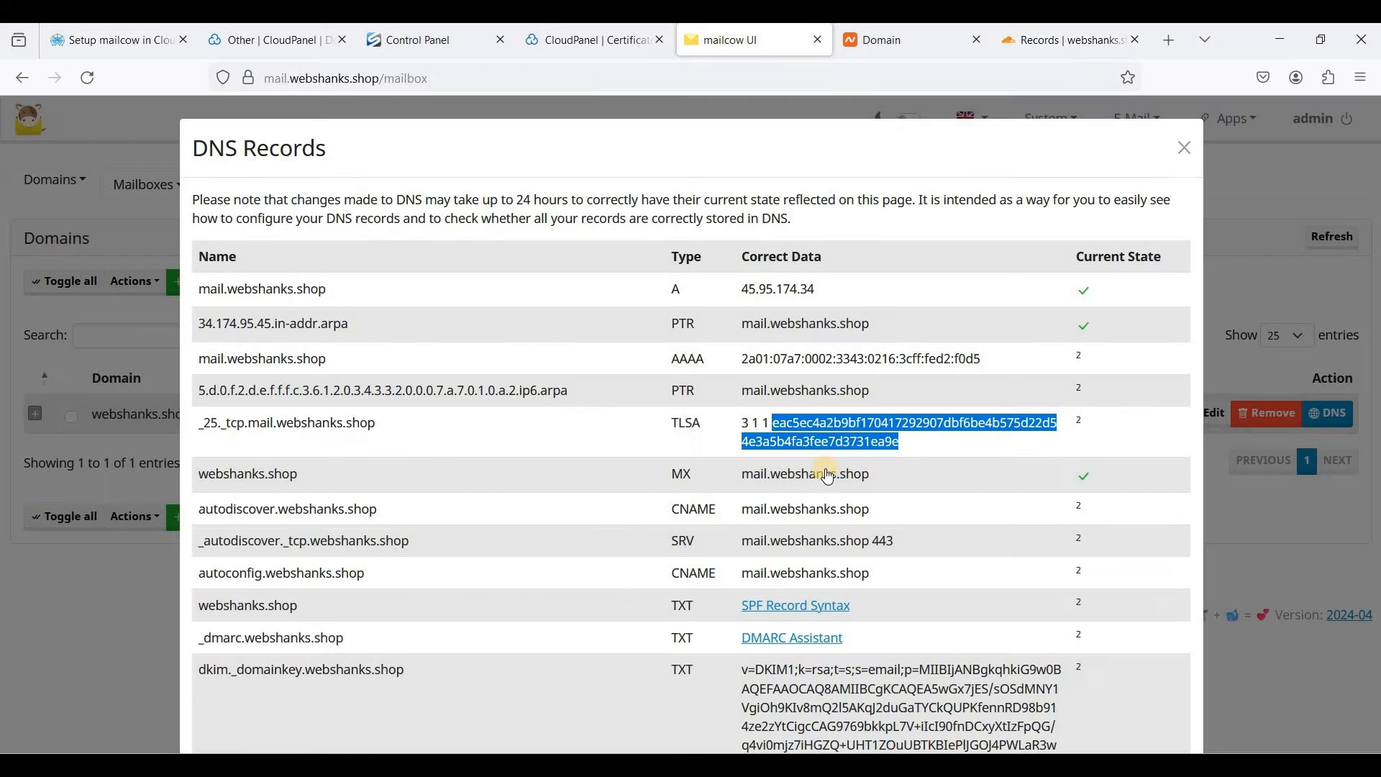
scroll(1098, 387, "down", 2)
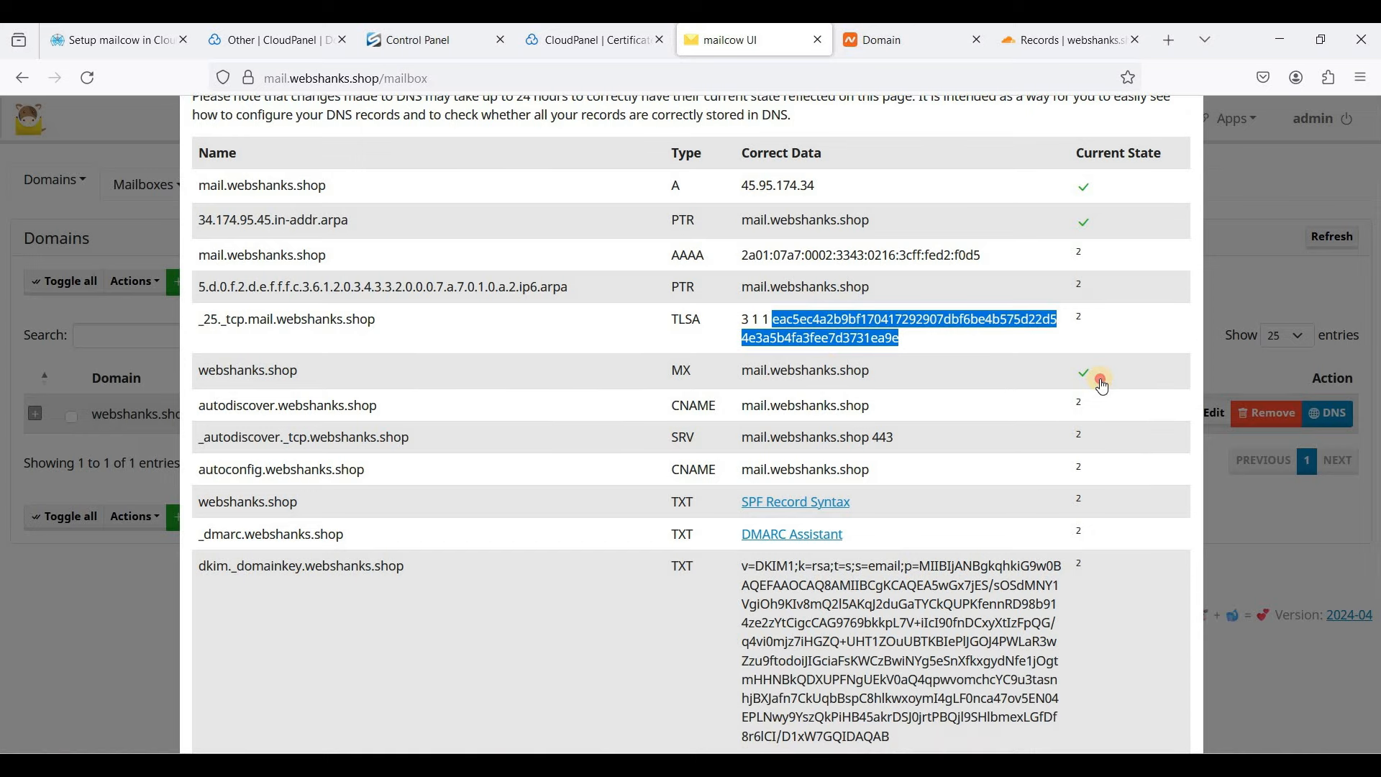
left_click(1062, 384)
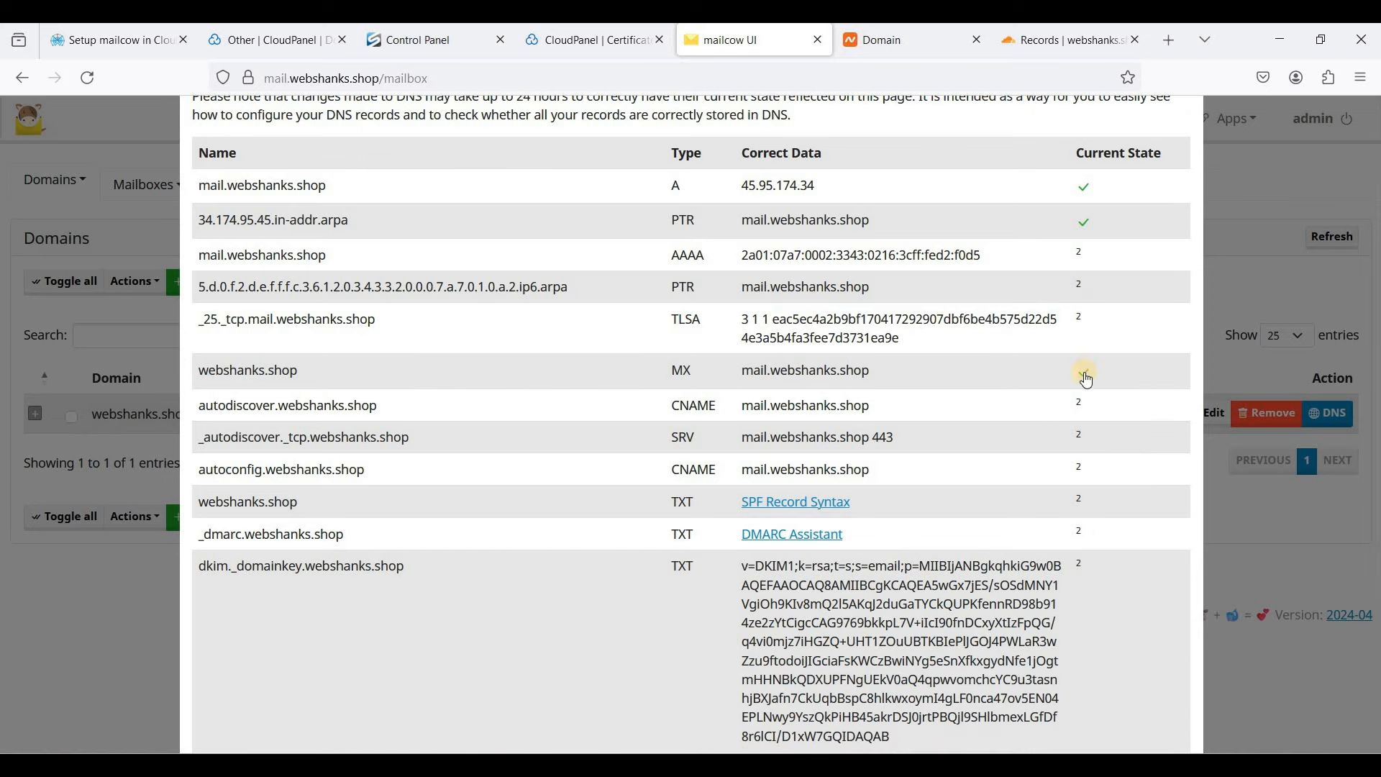
left_click_drag(199, 416, 511, 426)
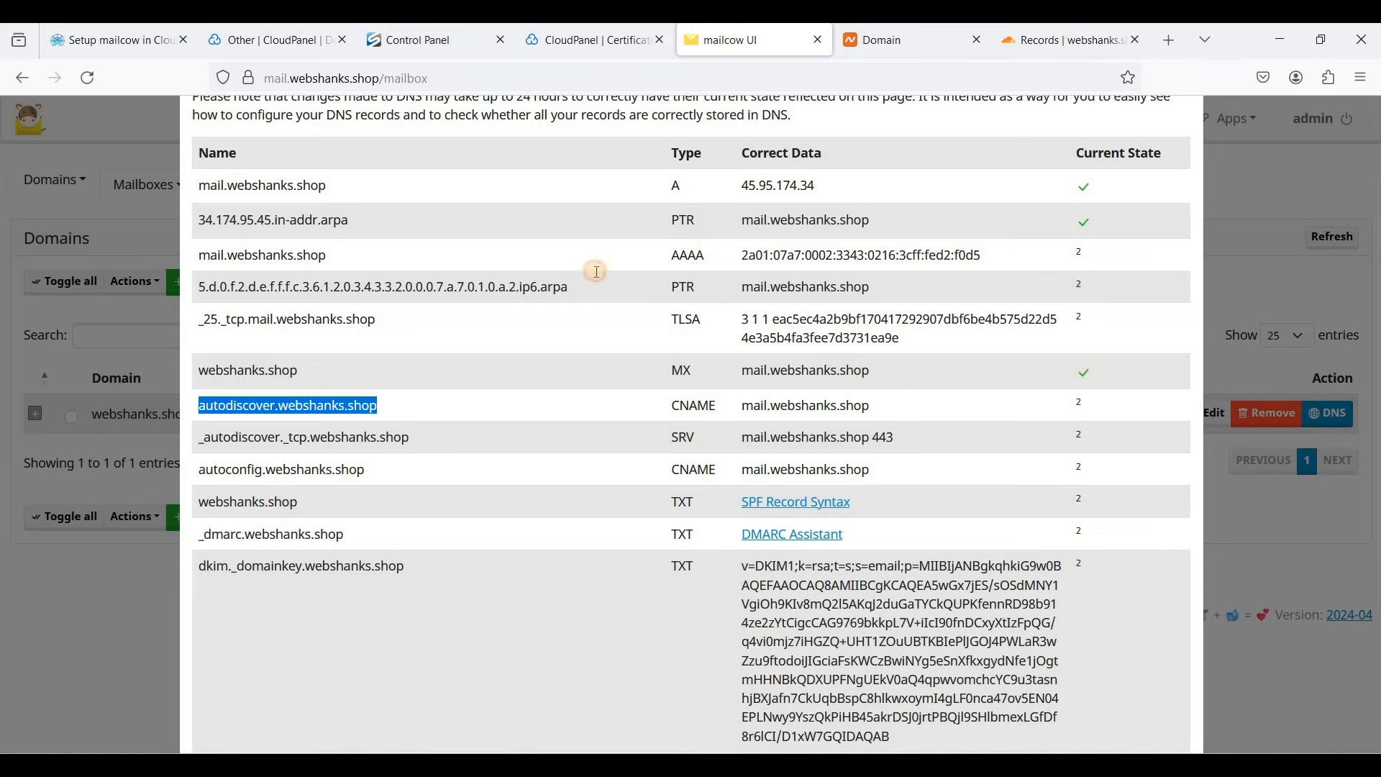
left_click(1064, 40)
- Start a CNAME record in Cloudflare named autodiscover.webshanks.shop
left_click(1218, 245)
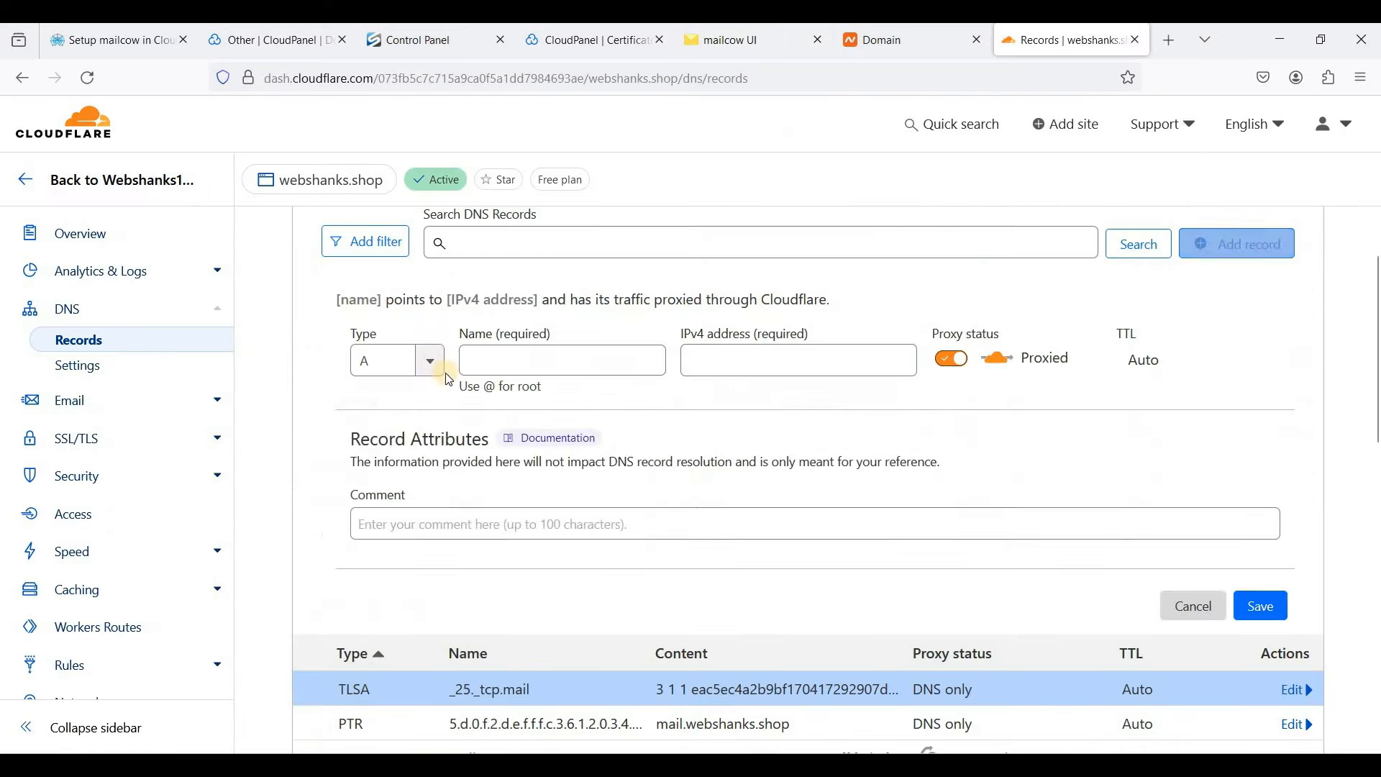
left_click(425, 358)
type("c")
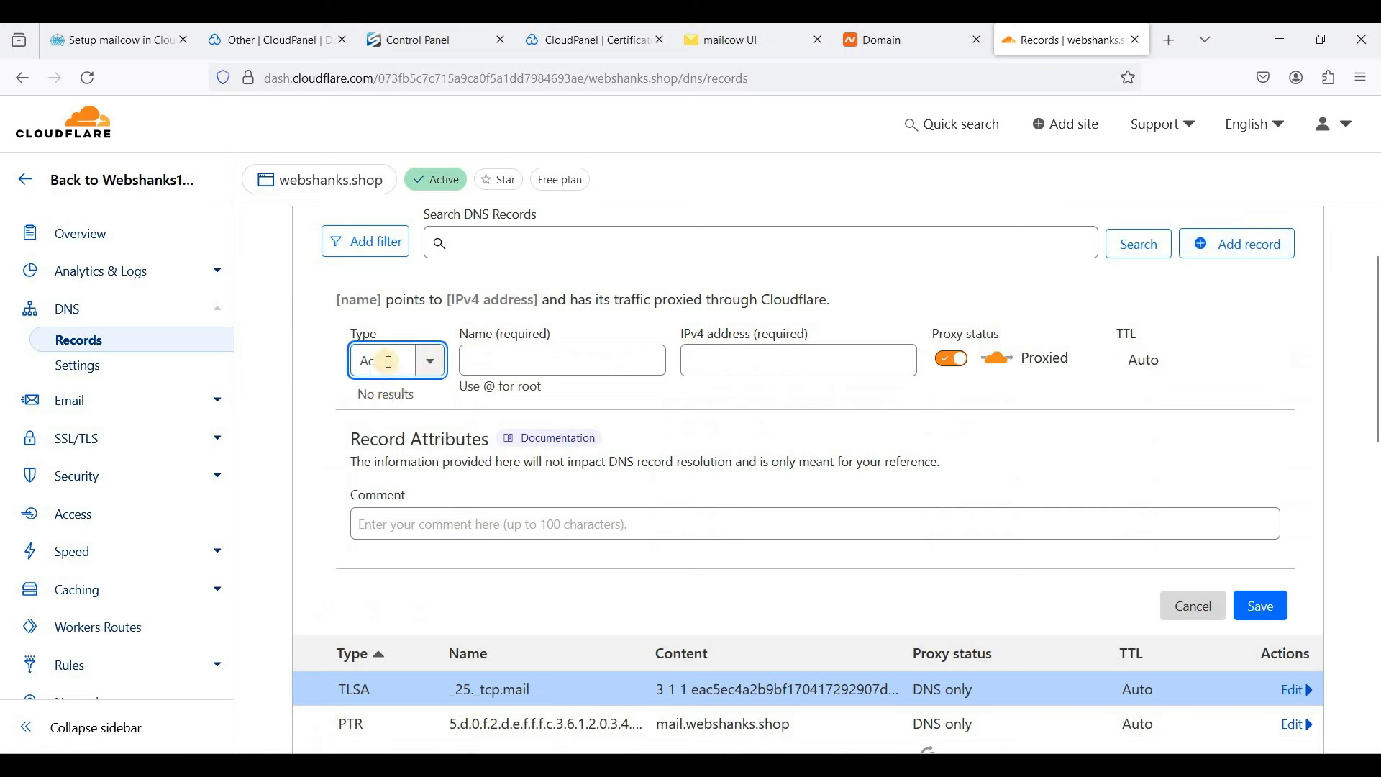
key("BackSpace")
key("BackSpace")
type("cn")
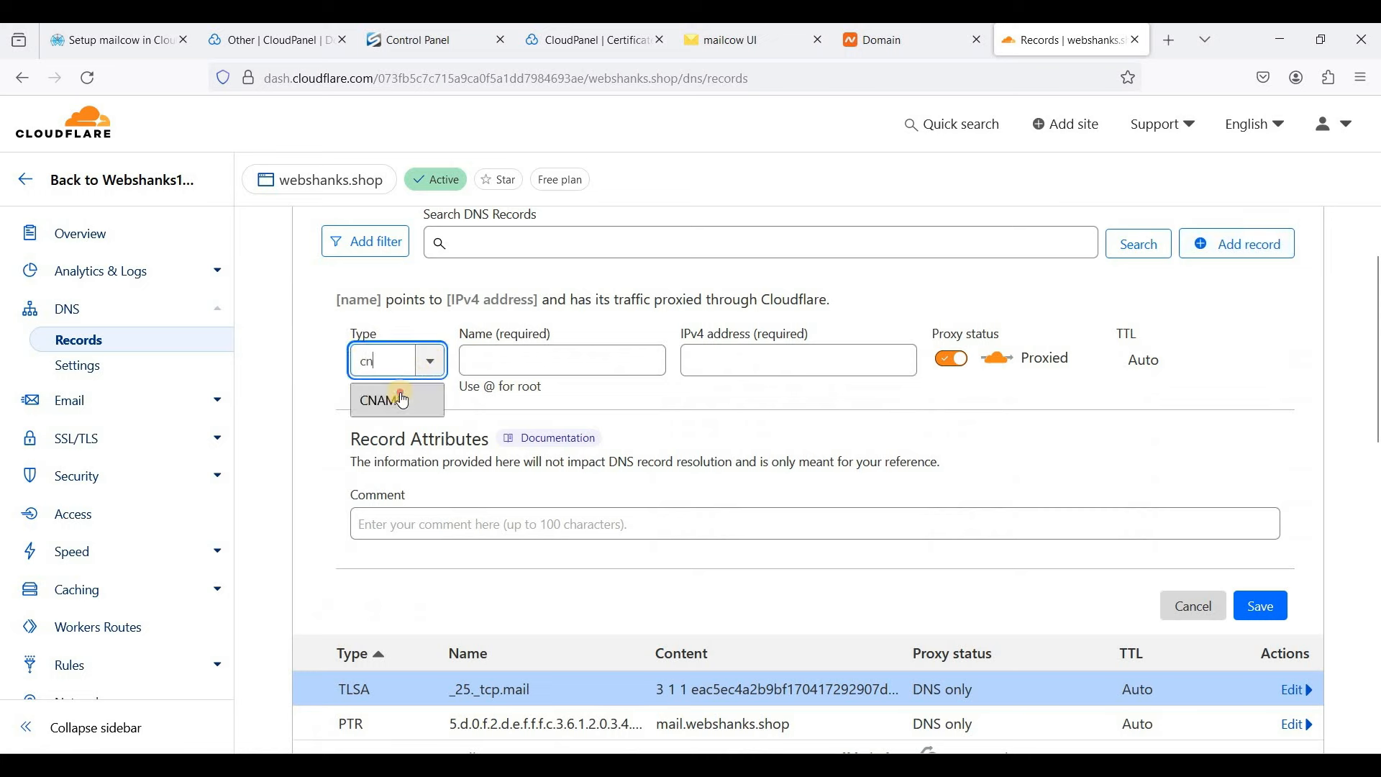
key("Tab")
type("autodiscover.webshanks.shop")
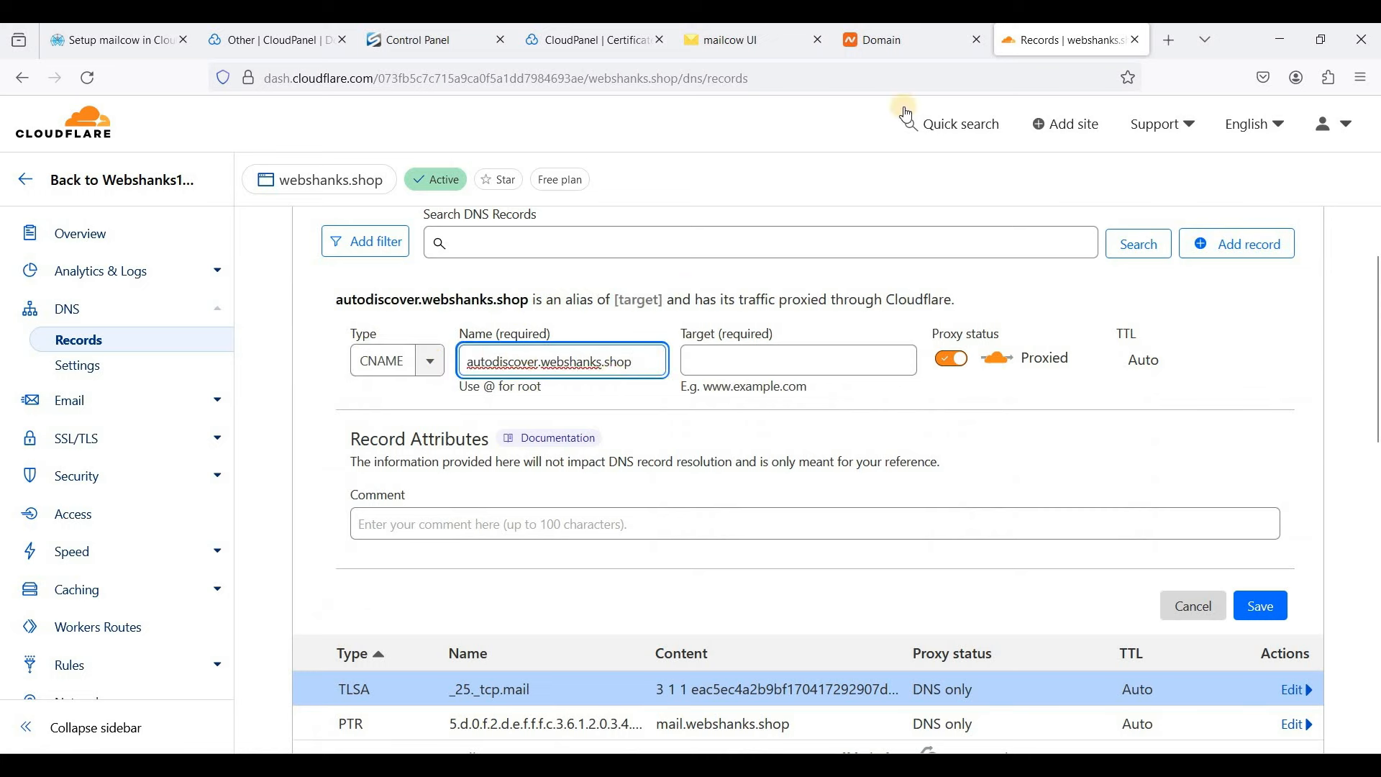
- Target the CNAME at mail.webshanks.shop, set it DNS only, and save
left_click(776, 43)
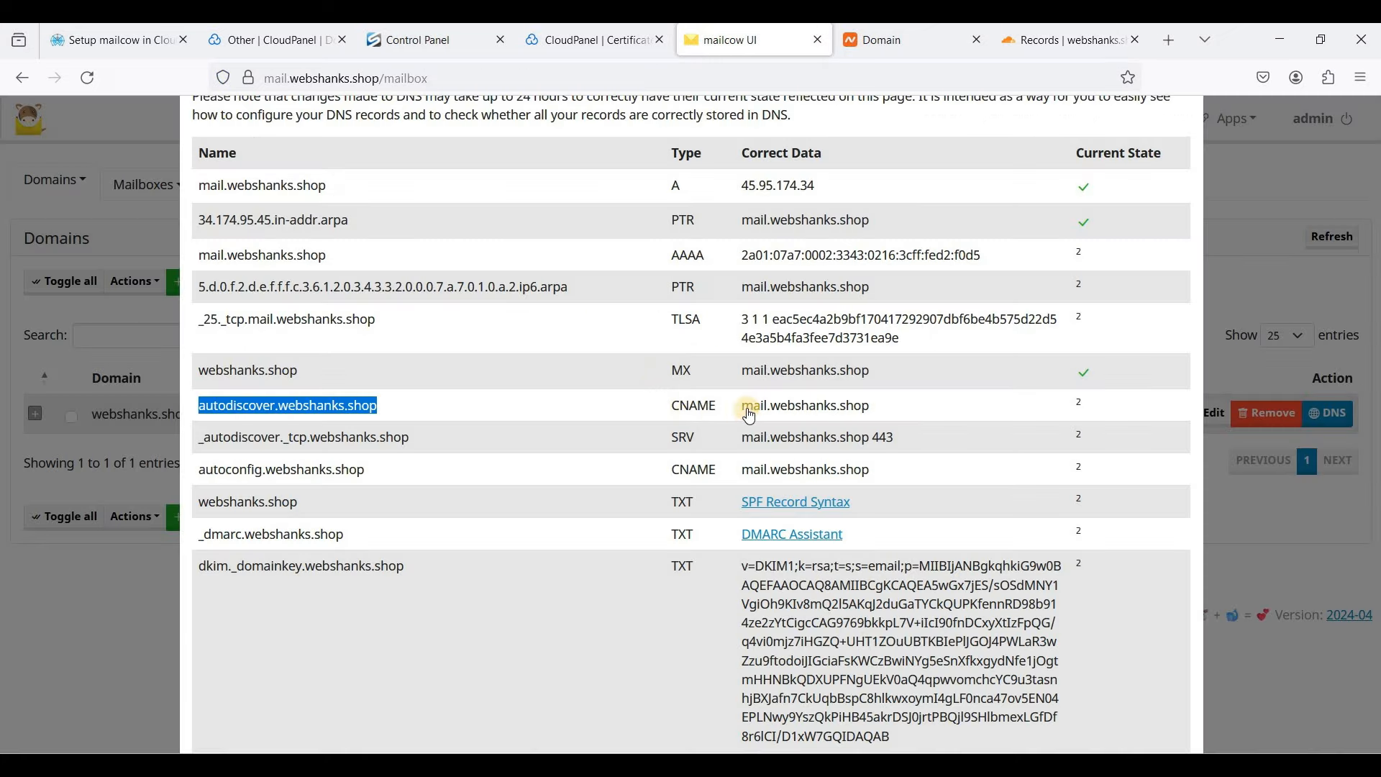
left_click_drag(892, 421, 755, 416)
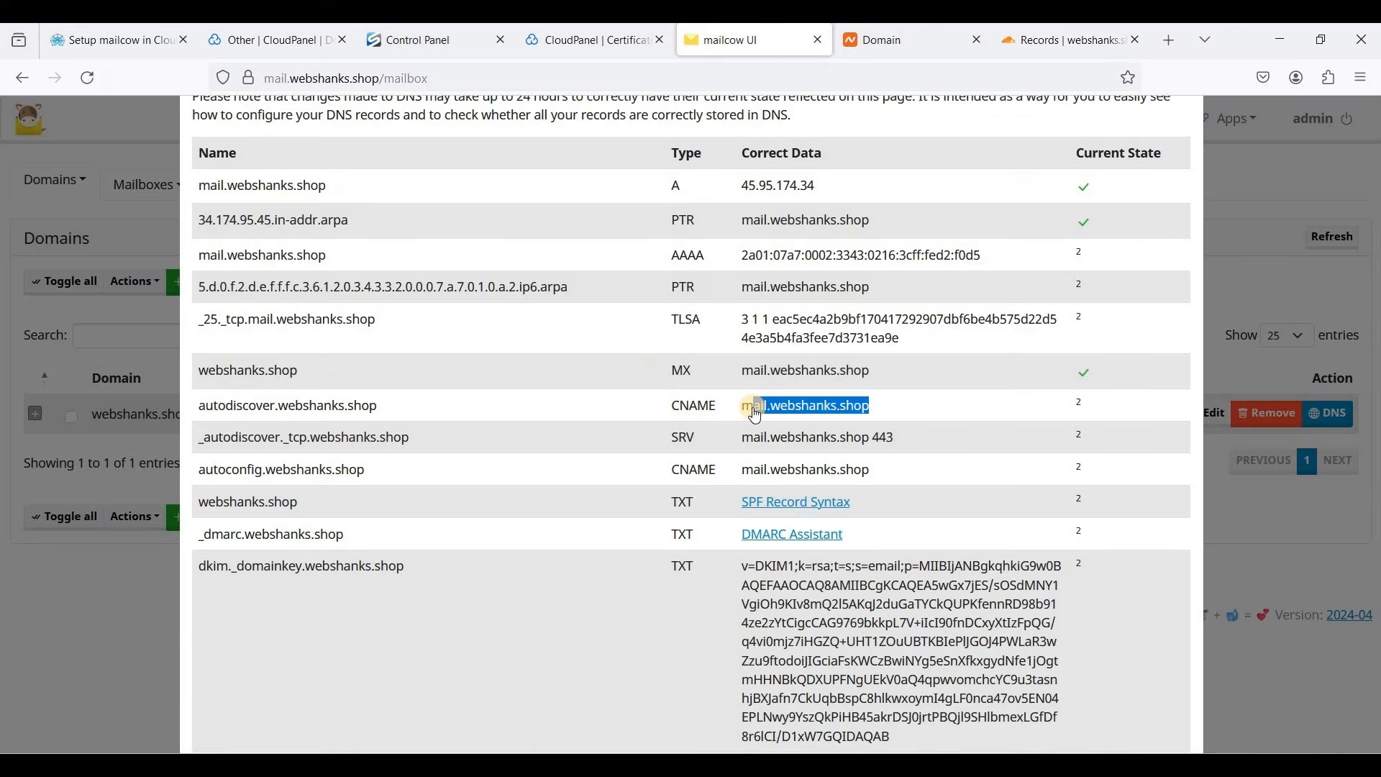
triple_click(886, 406)
key("ctrl+c")
left_click(1025, 56)
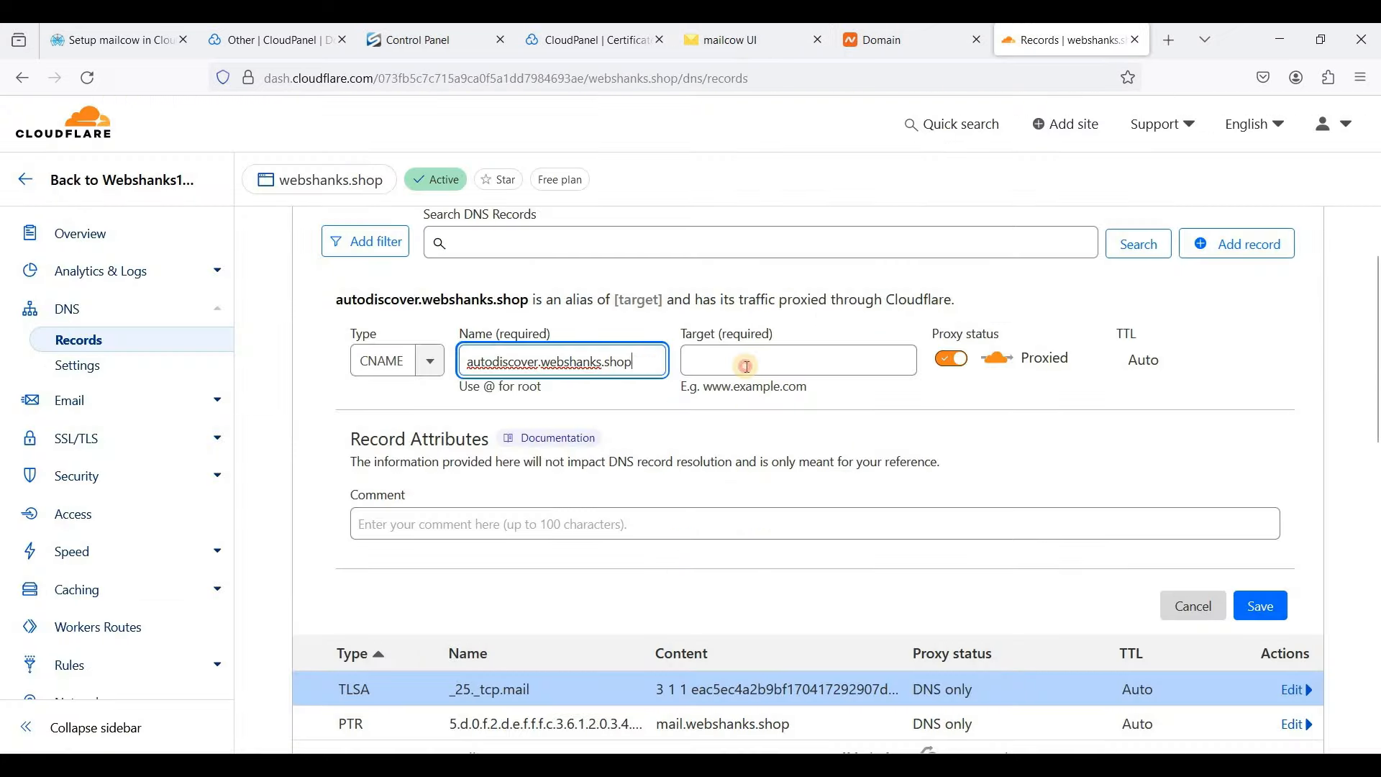
left_click(719, 361)
key("ctrl+v")
left_click(943, 373)
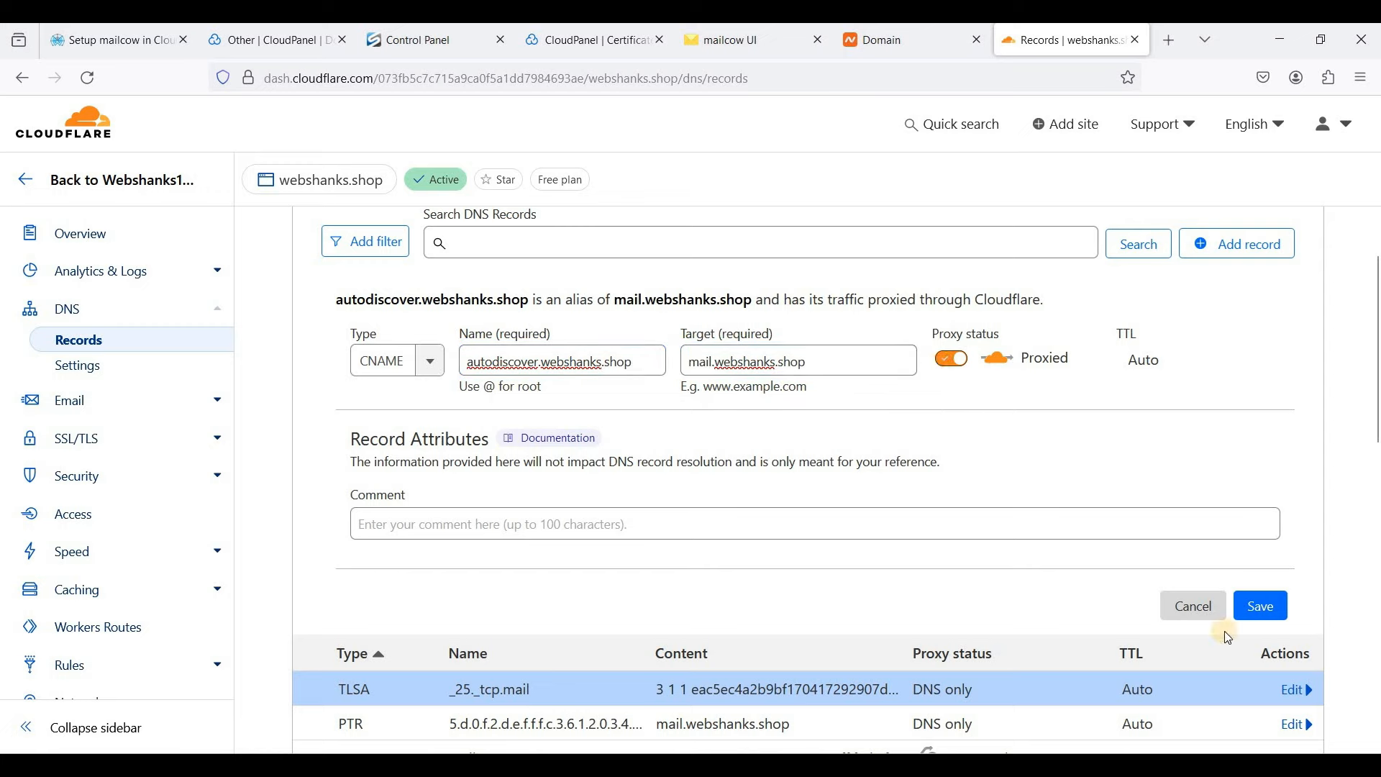
left_click(1270, 613)
- Copy the _autodiscover._tcp.webshanks.shop record name from mailcow for the next record
left_click(722, 50)
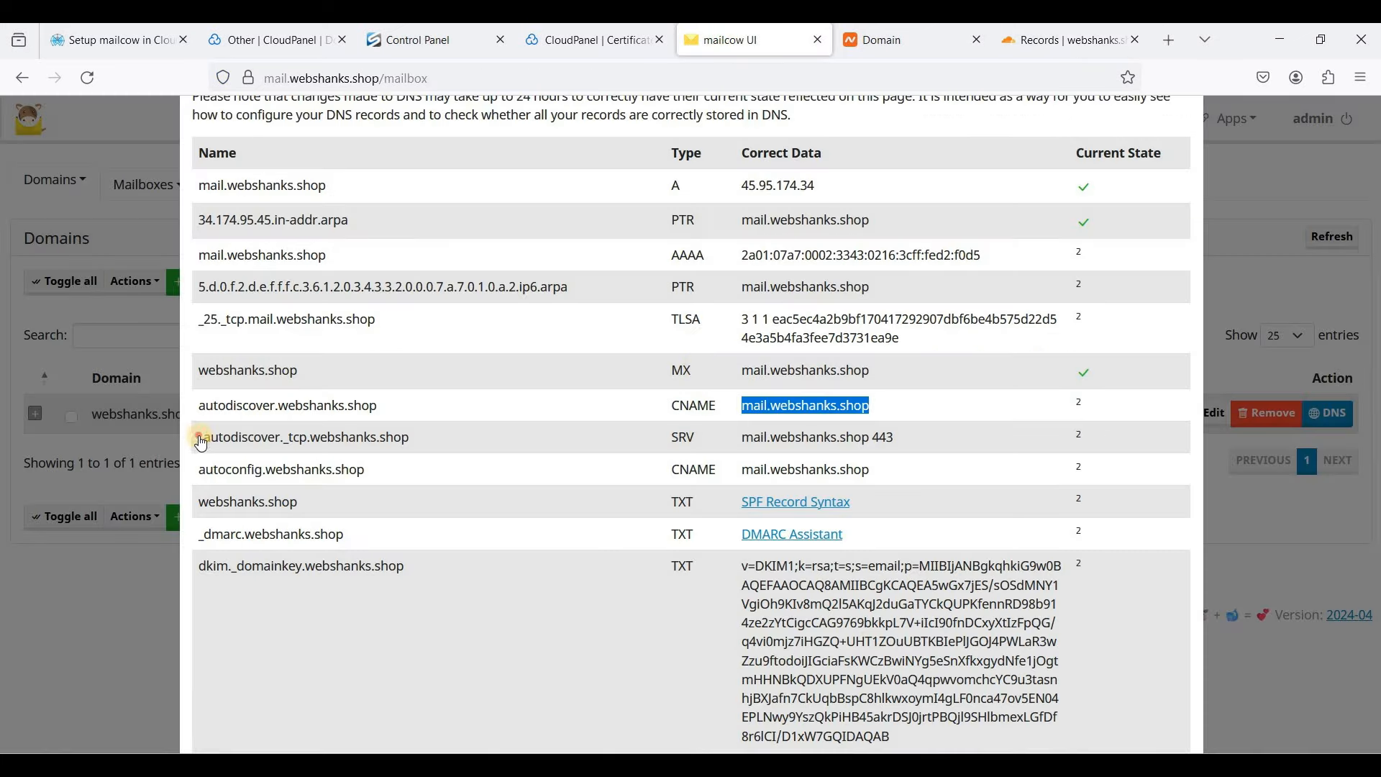
left_click_drag(201, 440, 410, 440)
key("ctrl+c")
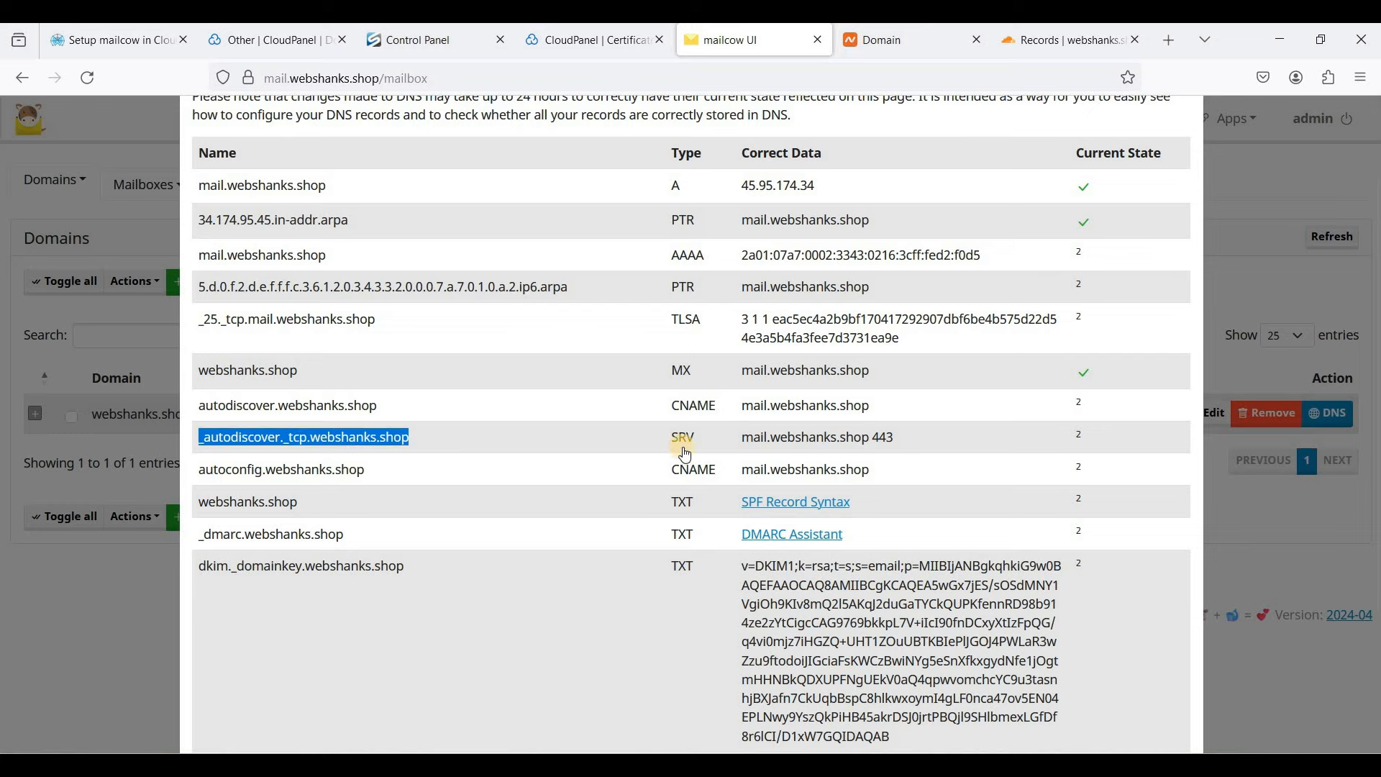
left_click(1064, 40)
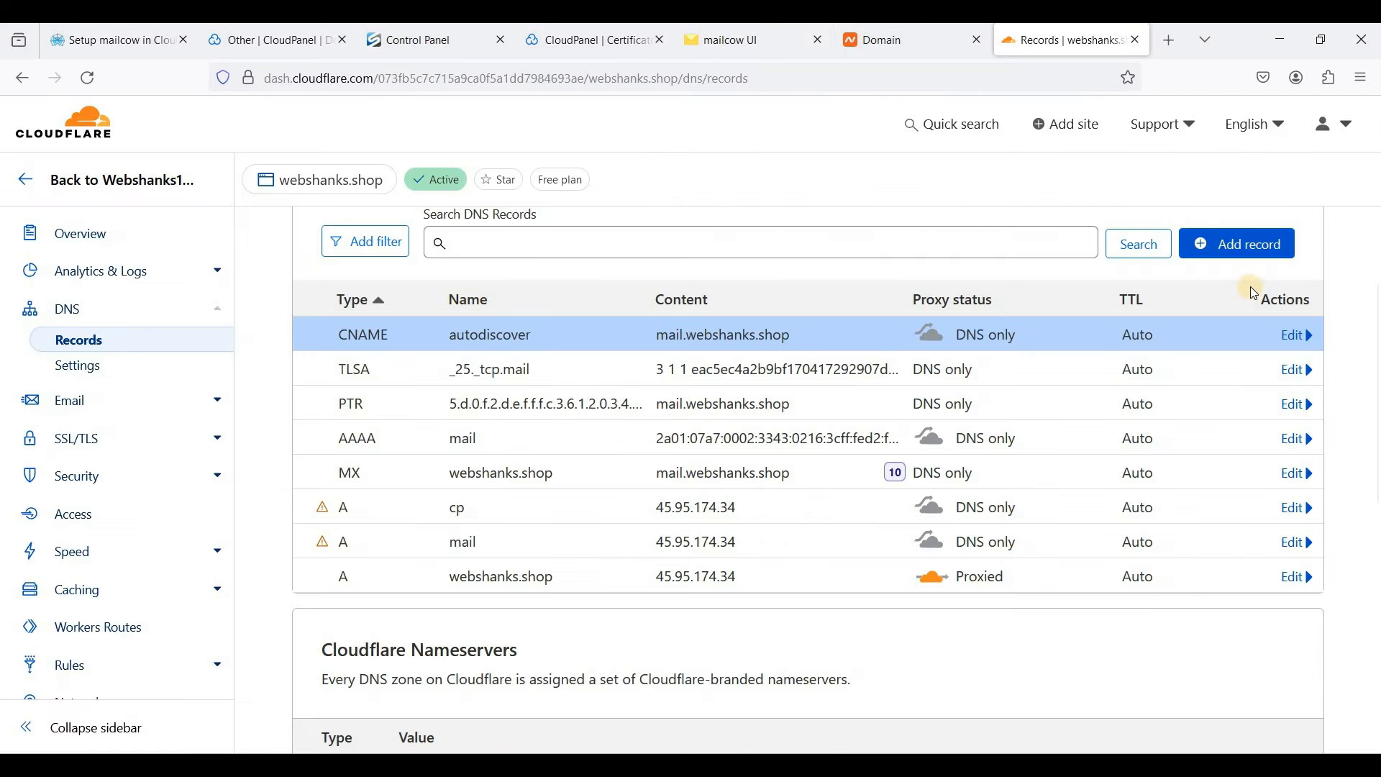
- Start a new SRV record in Cloudflare named _autodiscover._tcp.webshanks.shop
left_click(1251, 243)
left_click(360, 361)
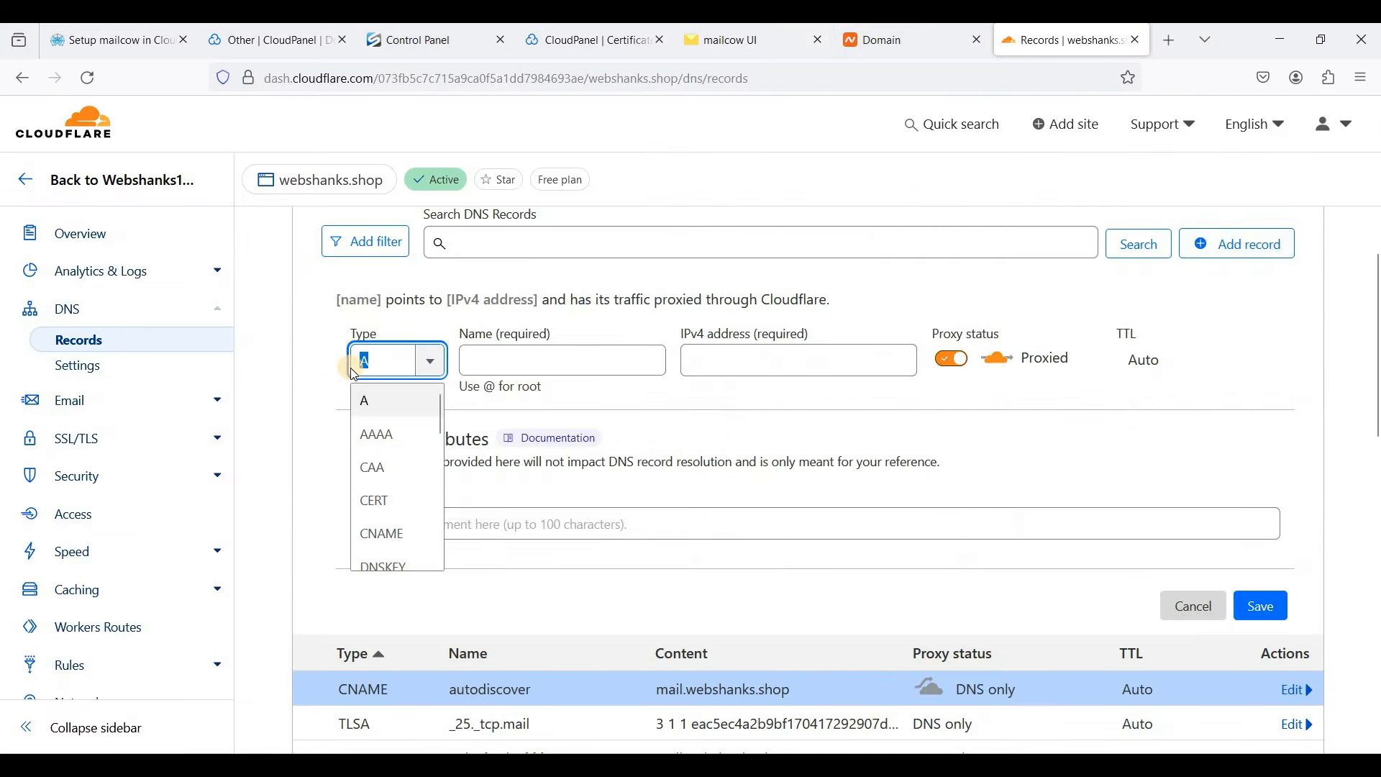
type("srv")
key("Tab")
key("ctrl+v")
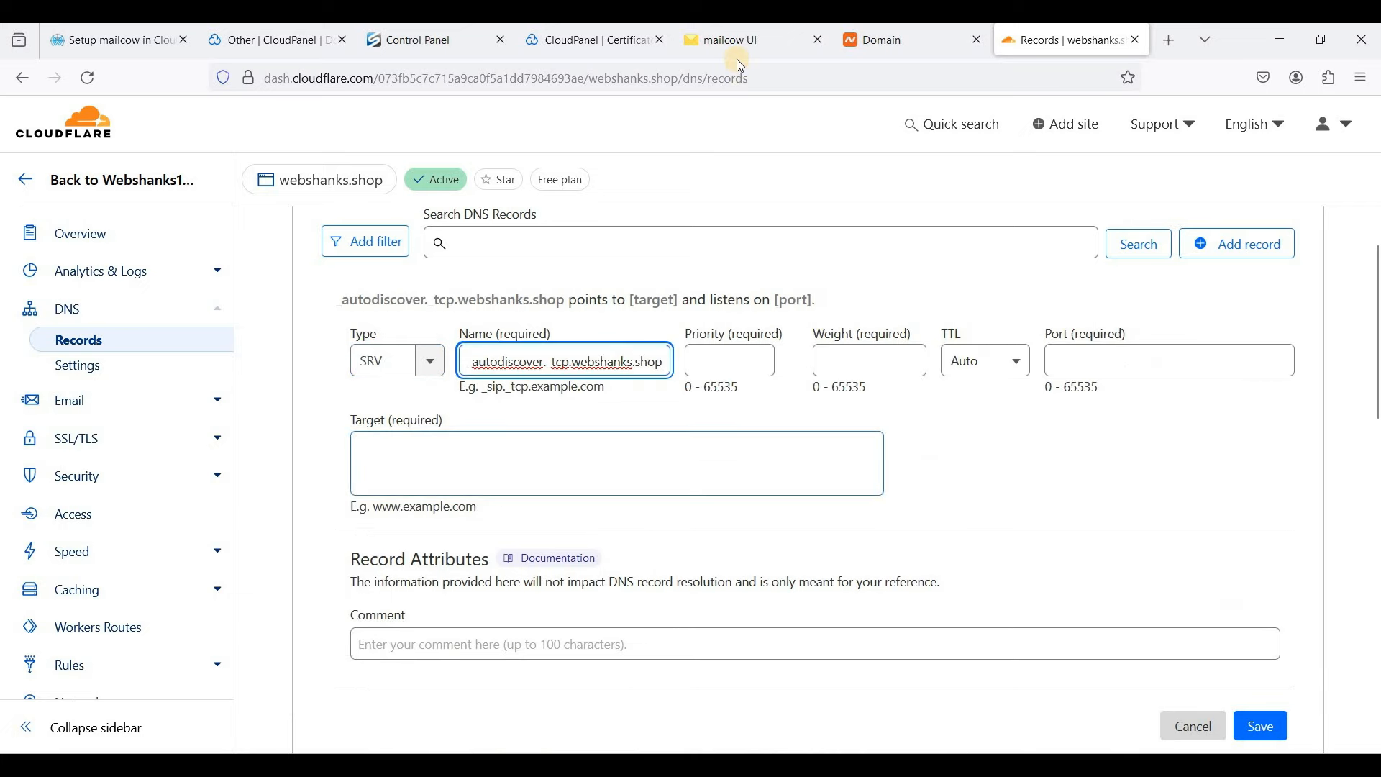
- Give the SRV record priority 0, weight 0, port 443 and target mail.webshanks.shop, then save it
left_click(740, 40)
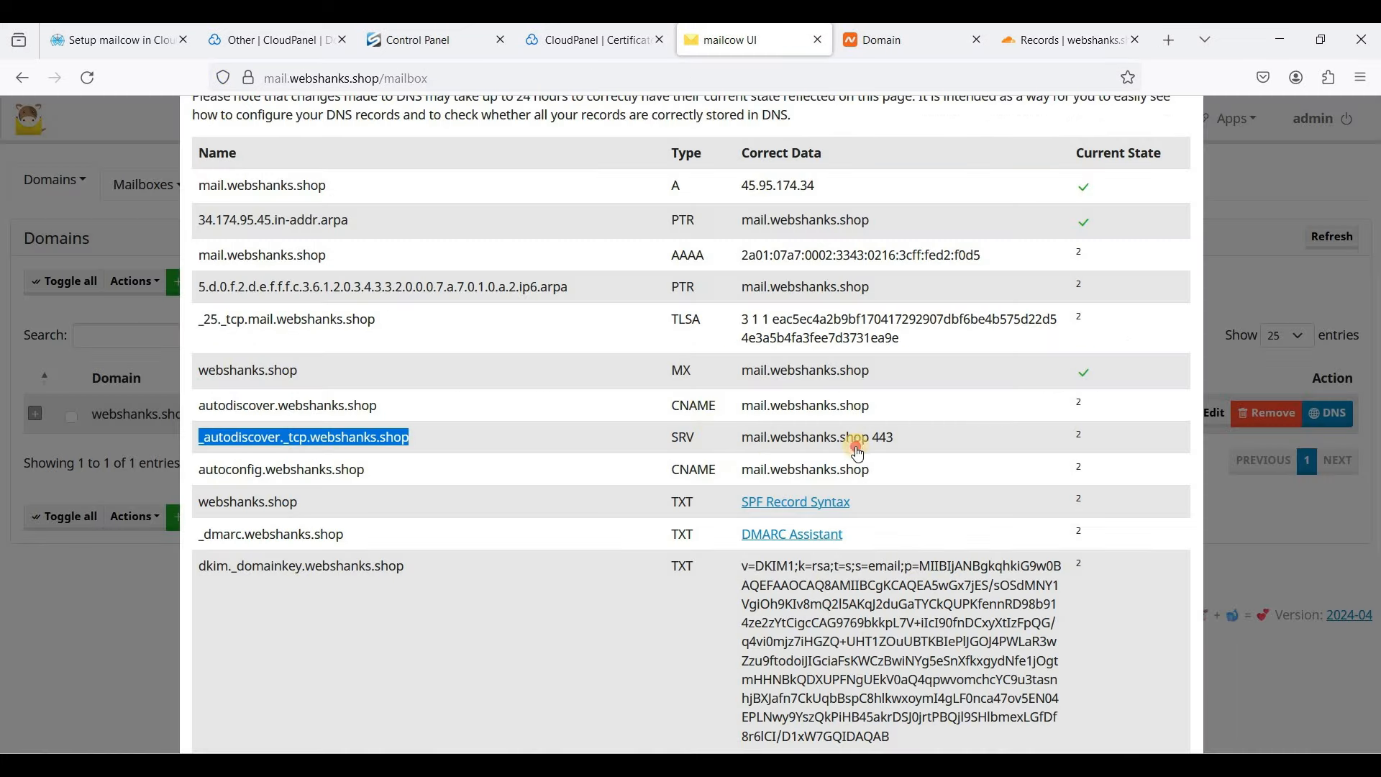
left_click_drag(743, 437, 837, 437)
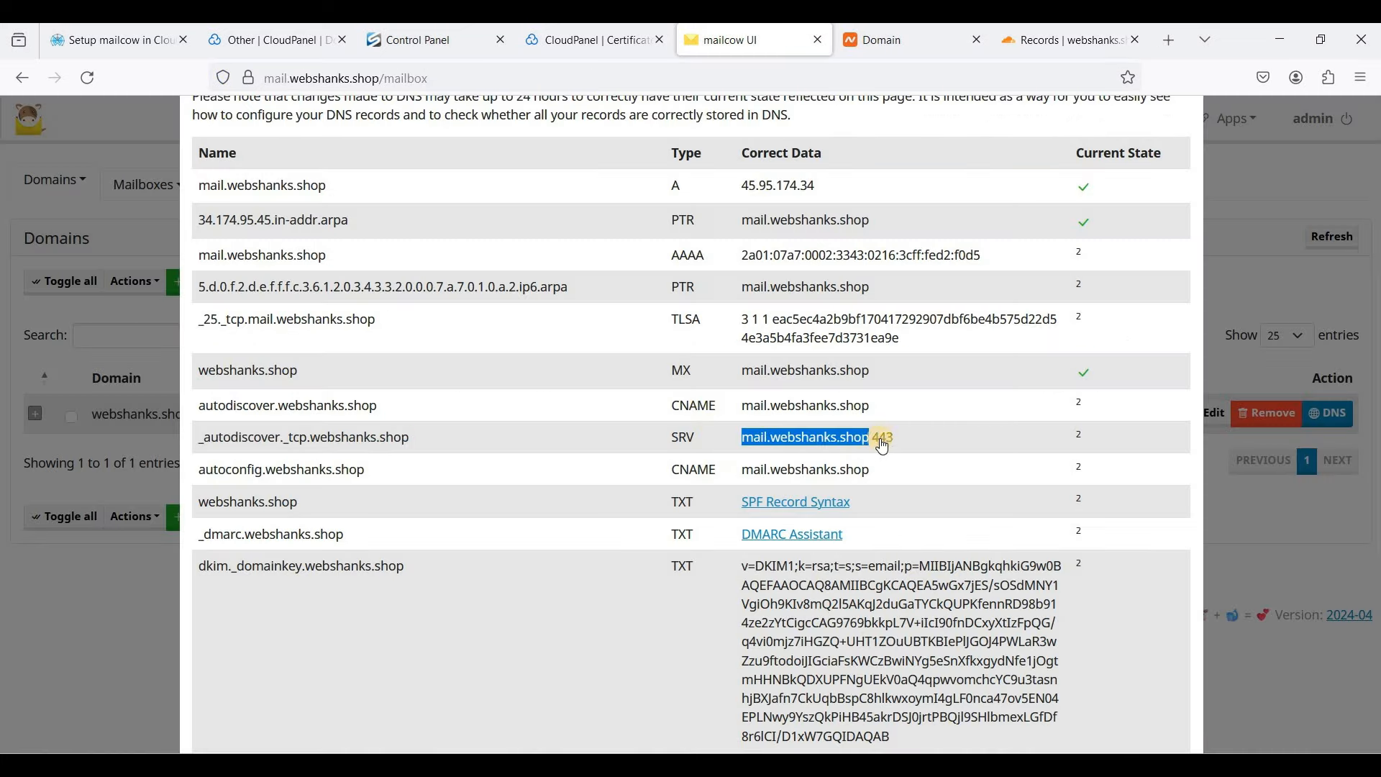
left_click(1077, 45)
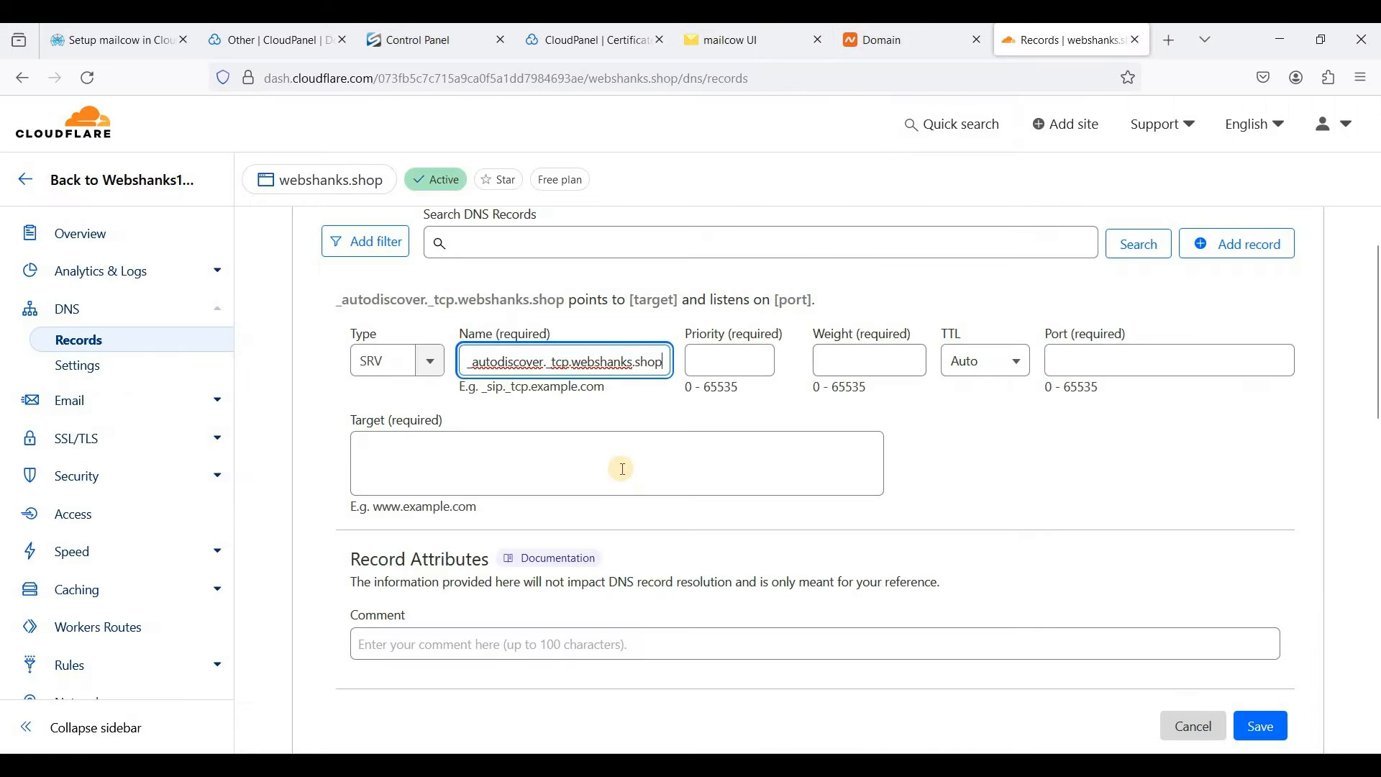
left_click(726, 364)
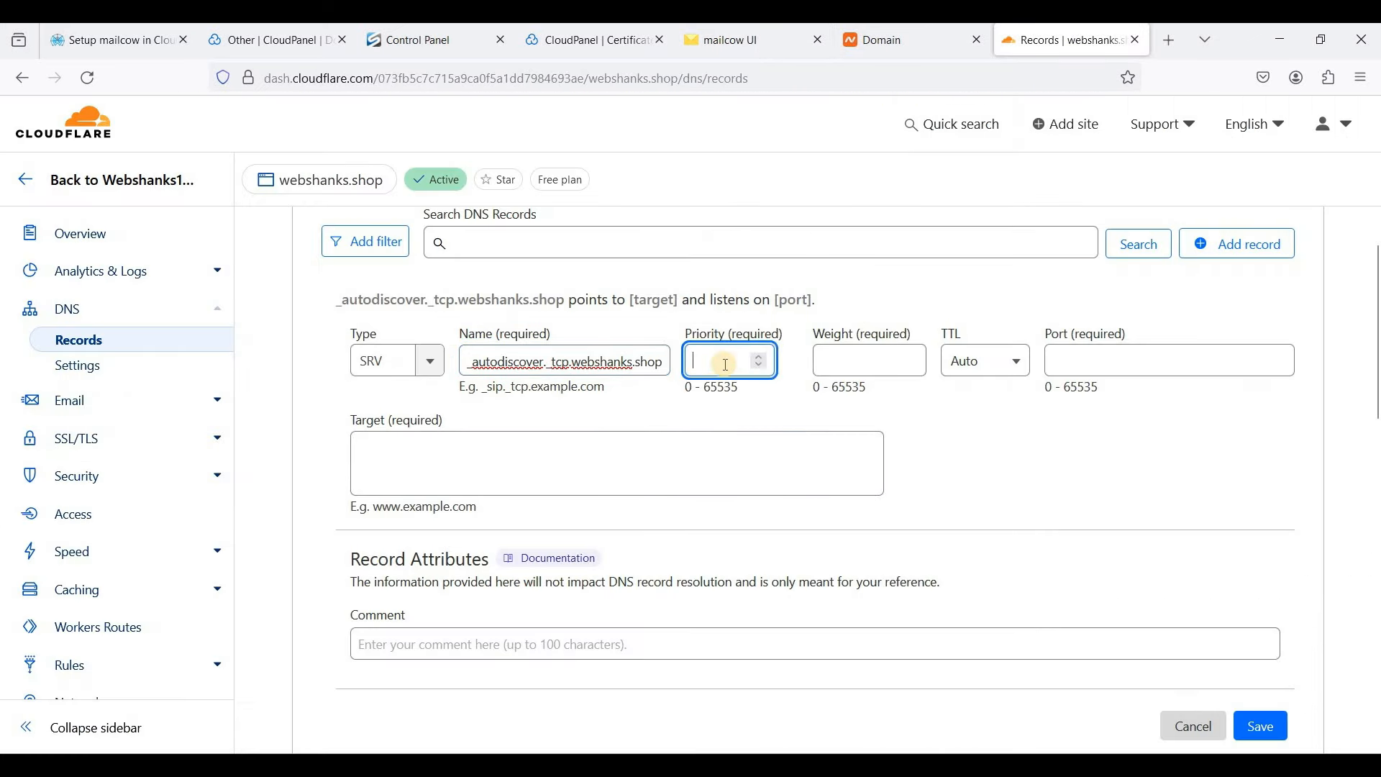
type("0")
left_click(855, 363)
type("0")
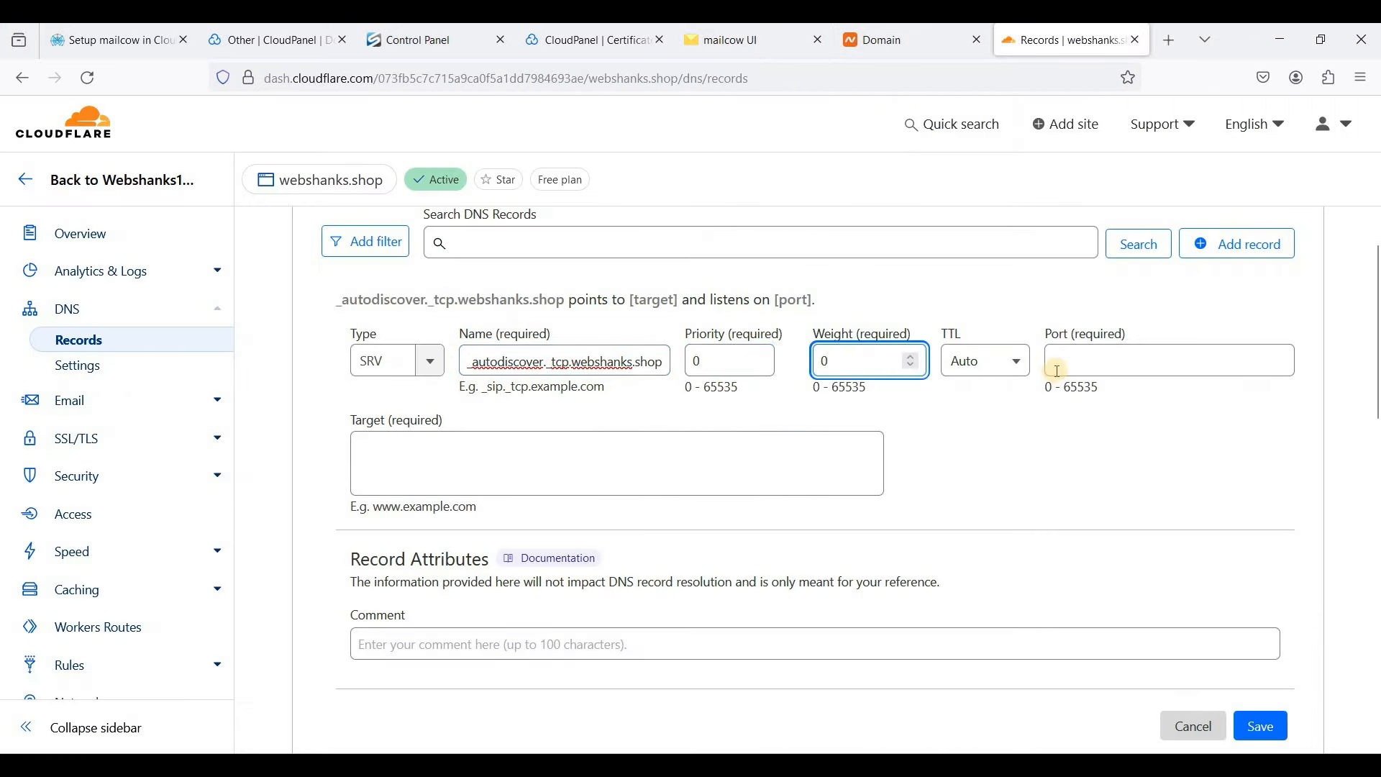
left_click(1091, 370)
type("443")
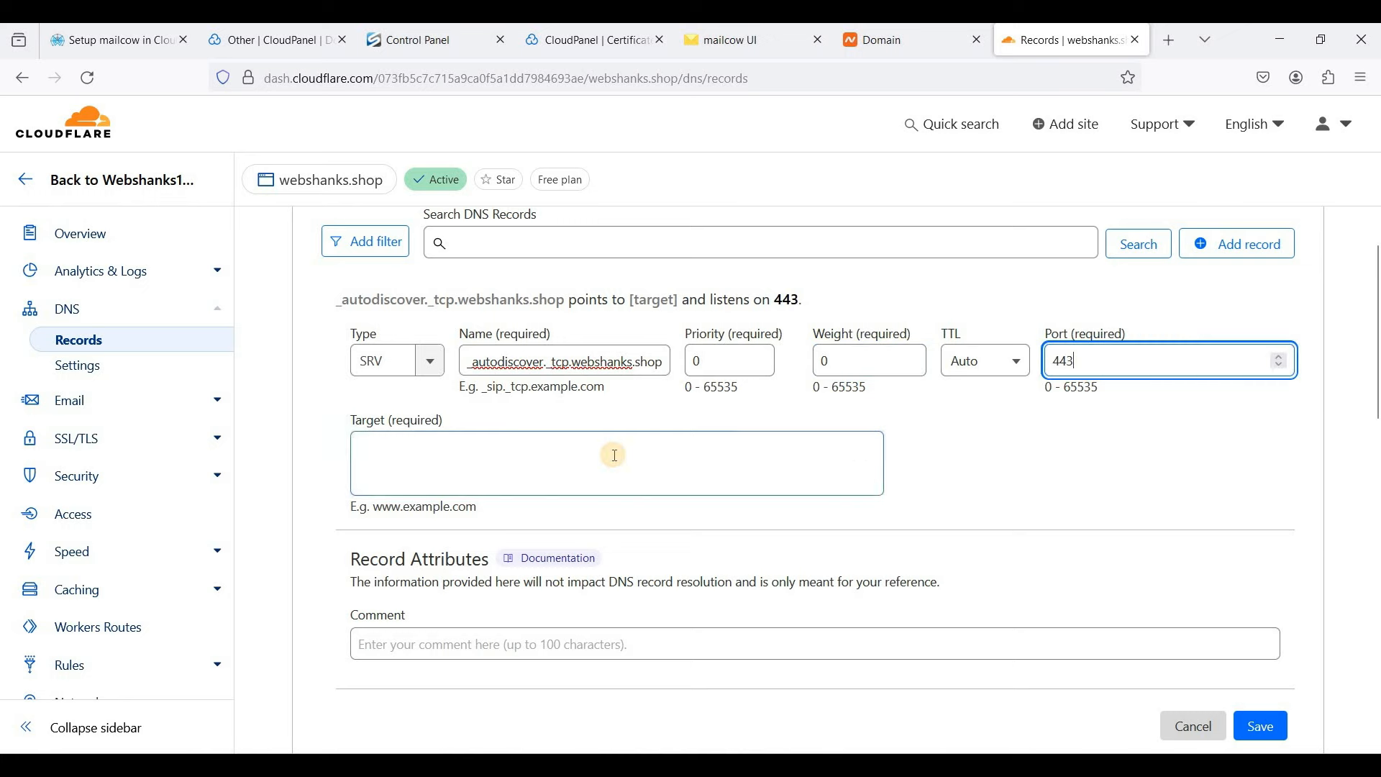
left_click(615, 455)
type("mail.webshanks.shop")
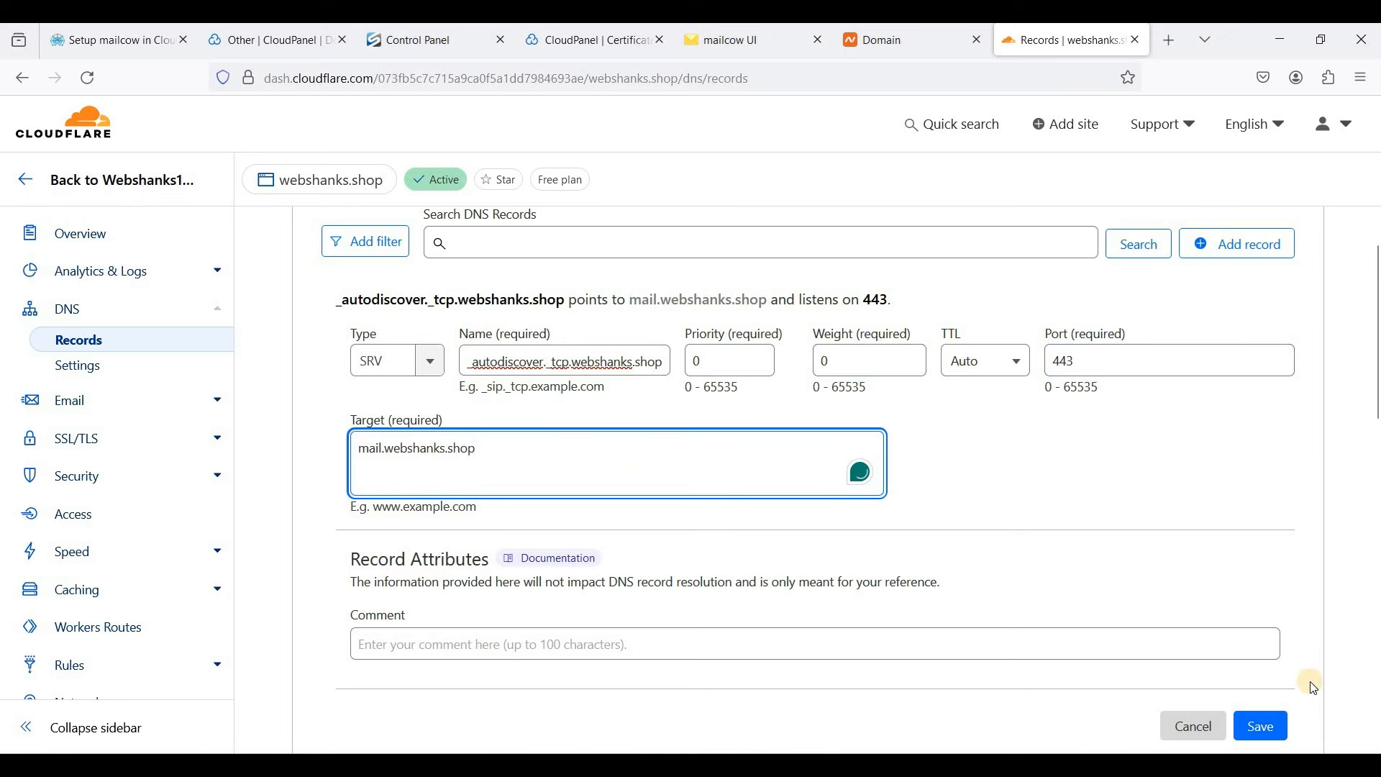
left_click(1278, 728)
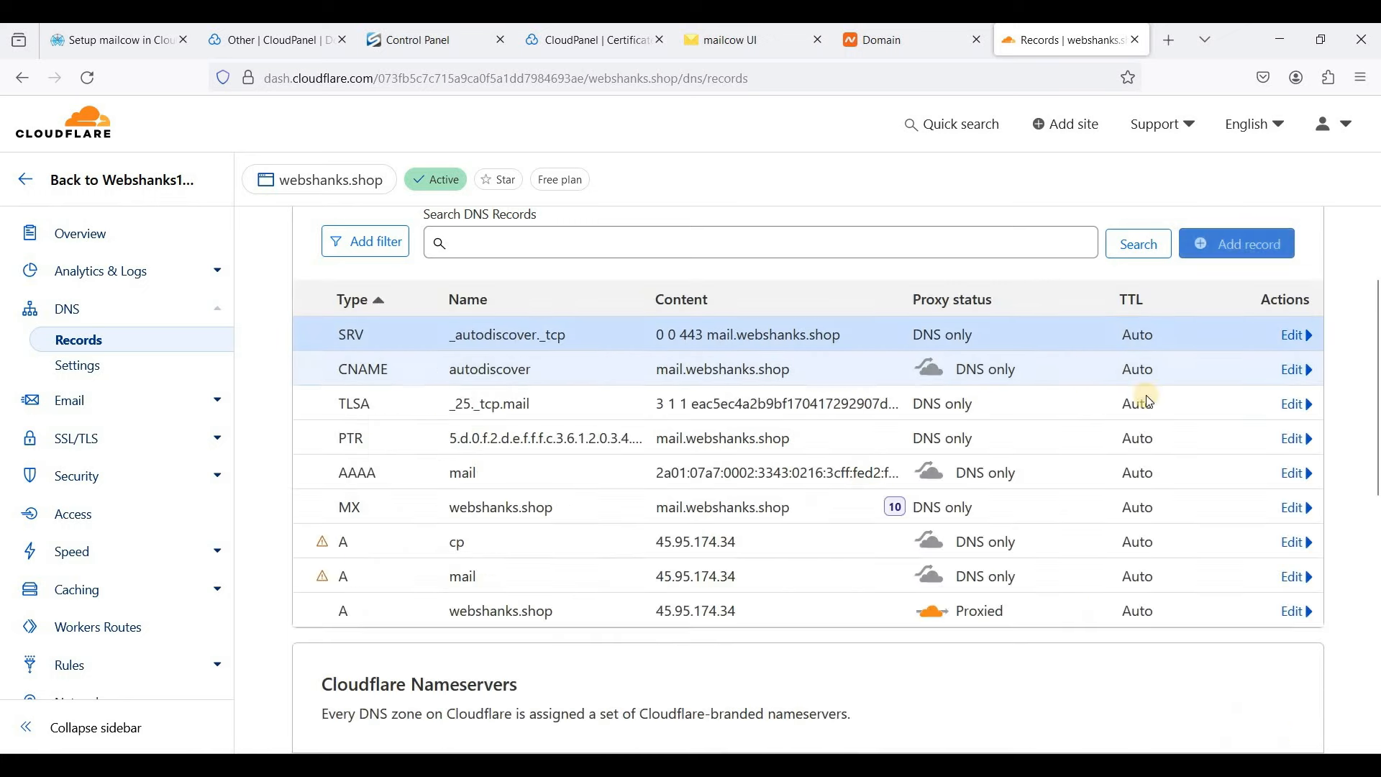
- Start a CNAME record in Cloudflare named autoconfig.webshanks.shop, copied from mailcow's DNS list
key("ctrl+5")
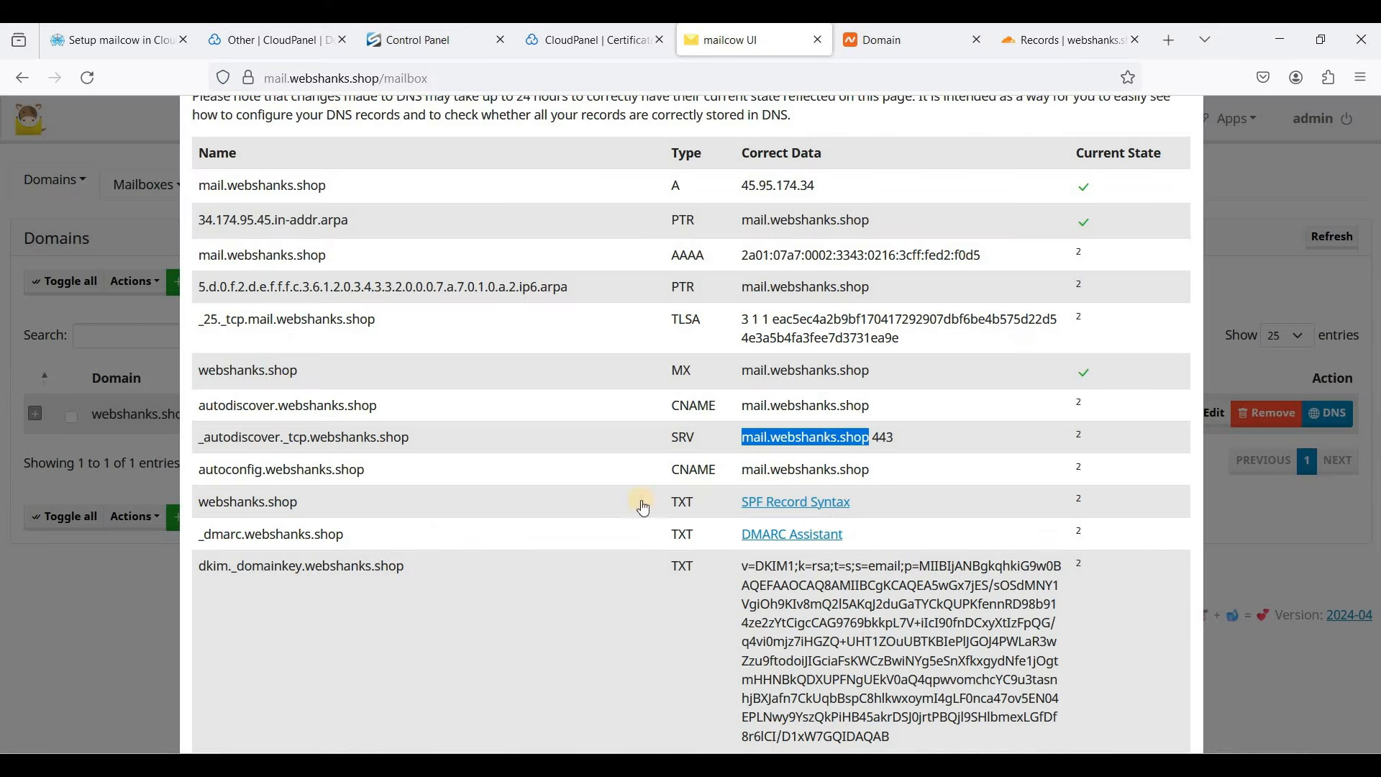
triple_click(395, 469)
key("ctrl+c")
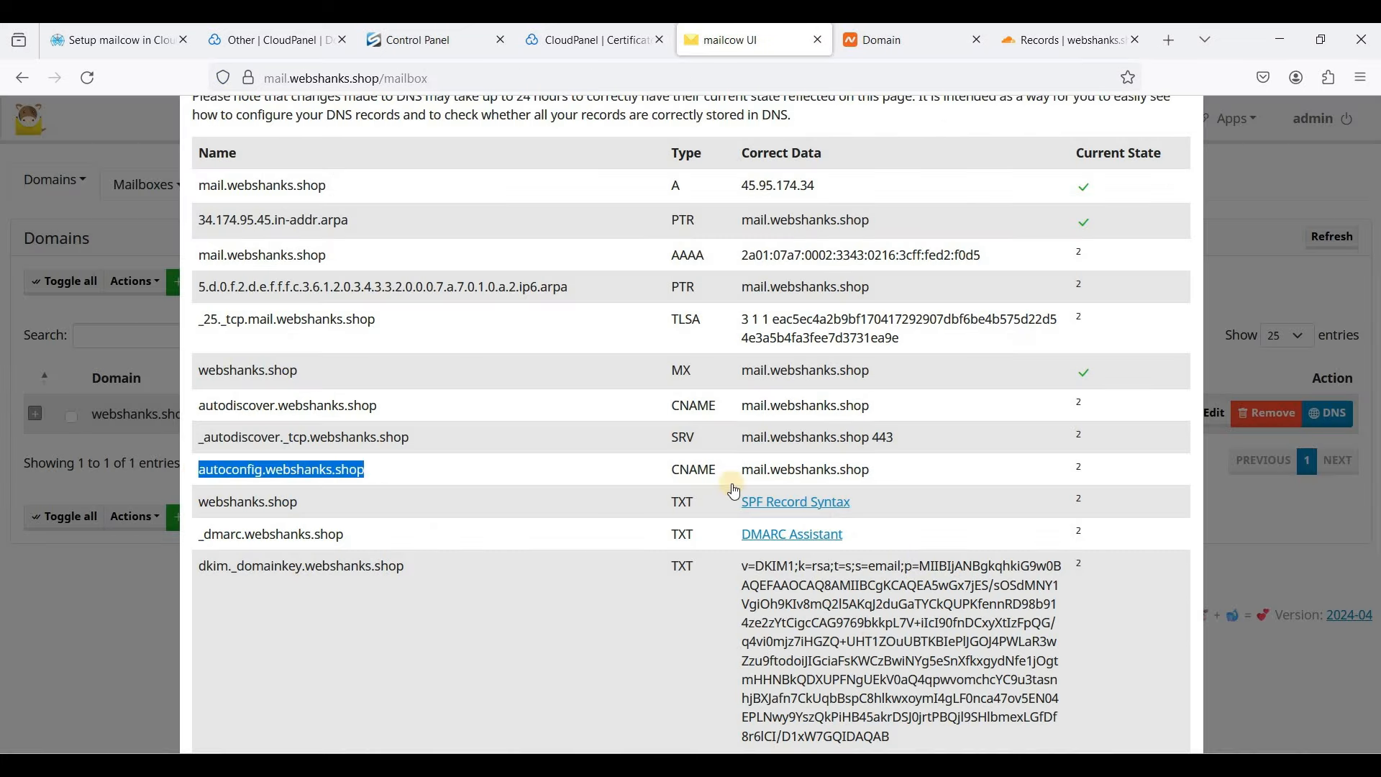
left_click(1109, 46)
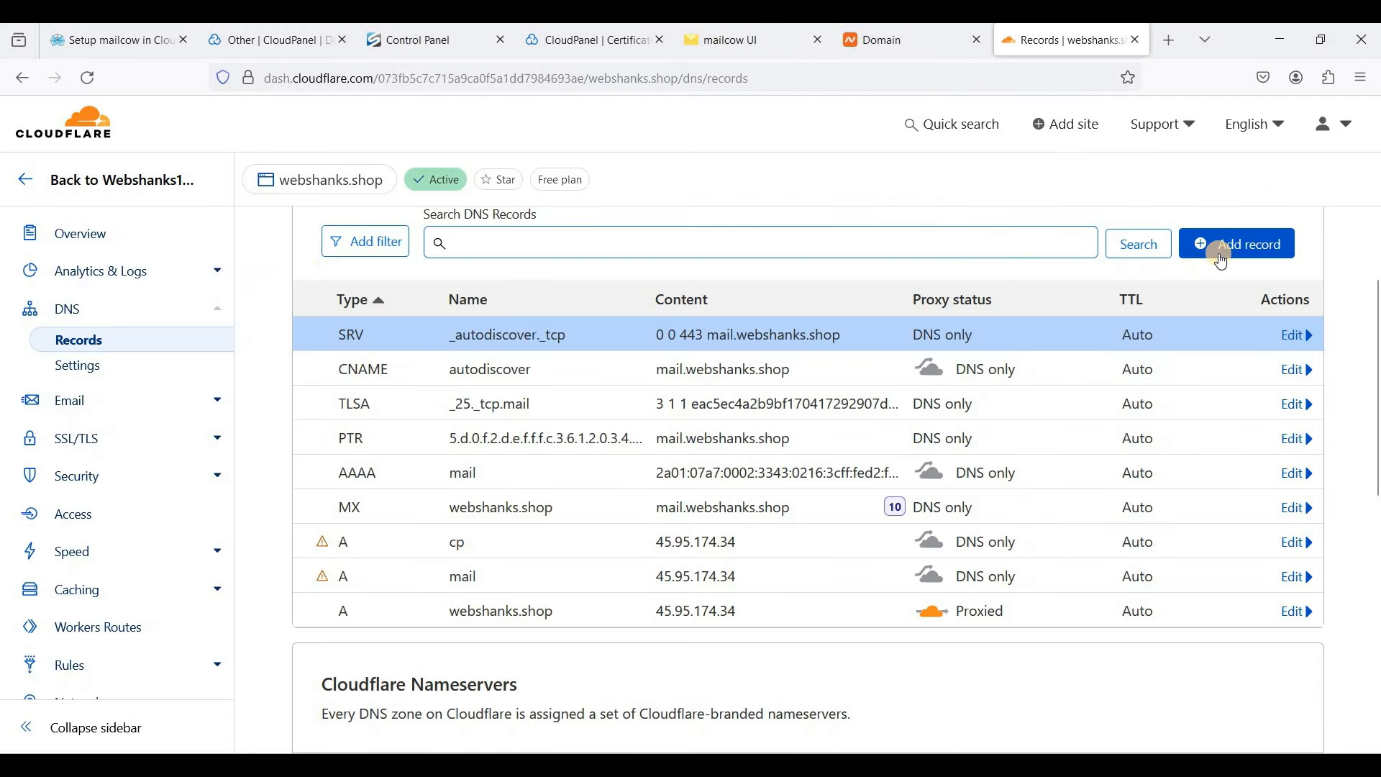
left_click(1221, 248)
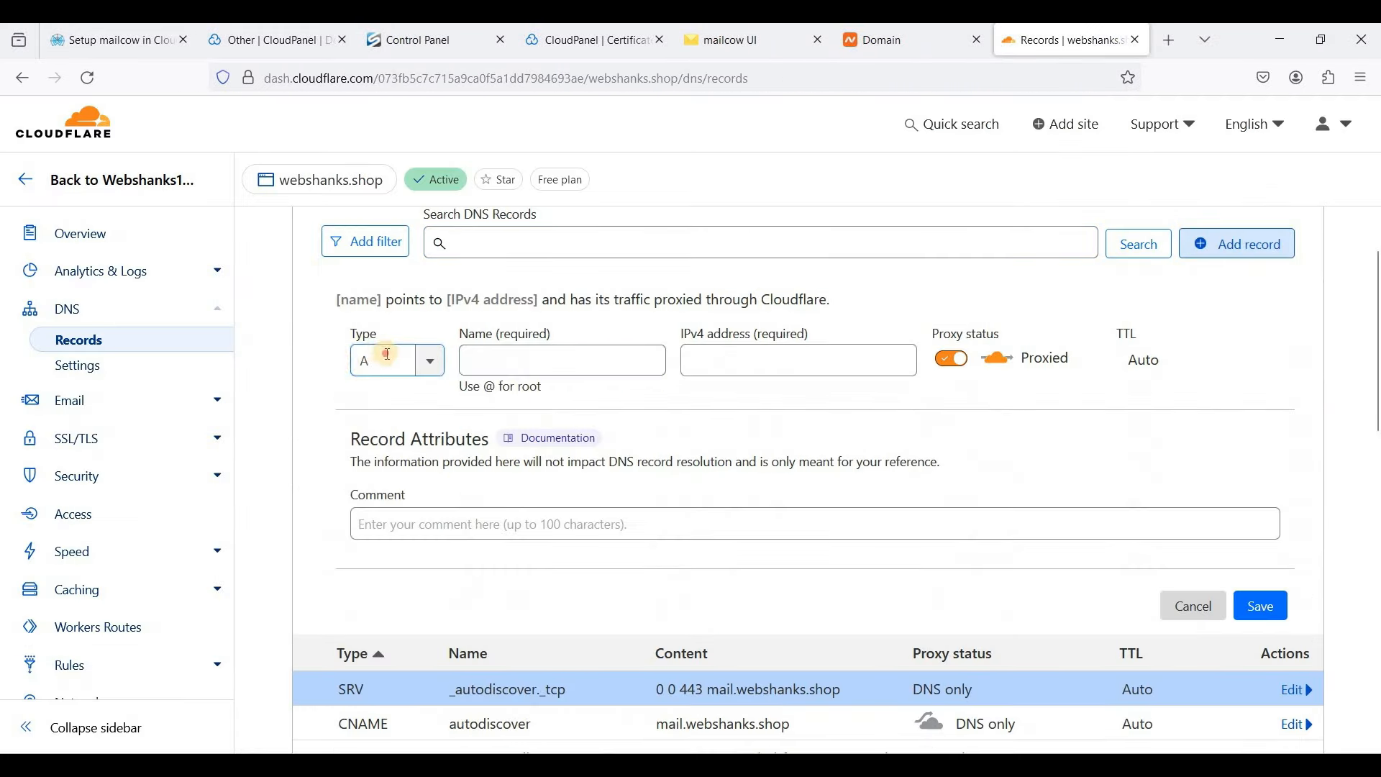
type("con")
key("Return")
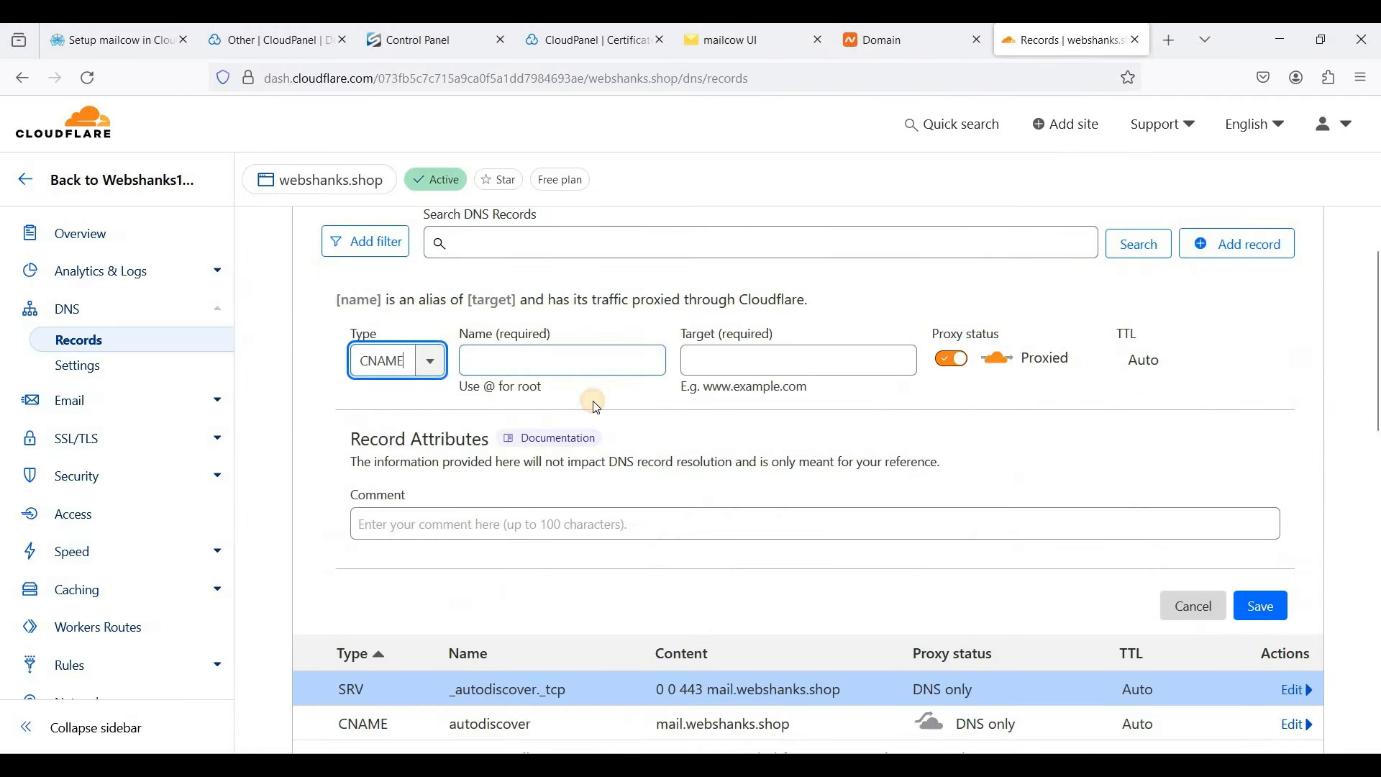
key("Tab")
key("ctrl+v")
- Point the CNAME at mail.webshanks.shop as DNS only, save it, and return to mailcow's DNS list
left_click(712, 40)
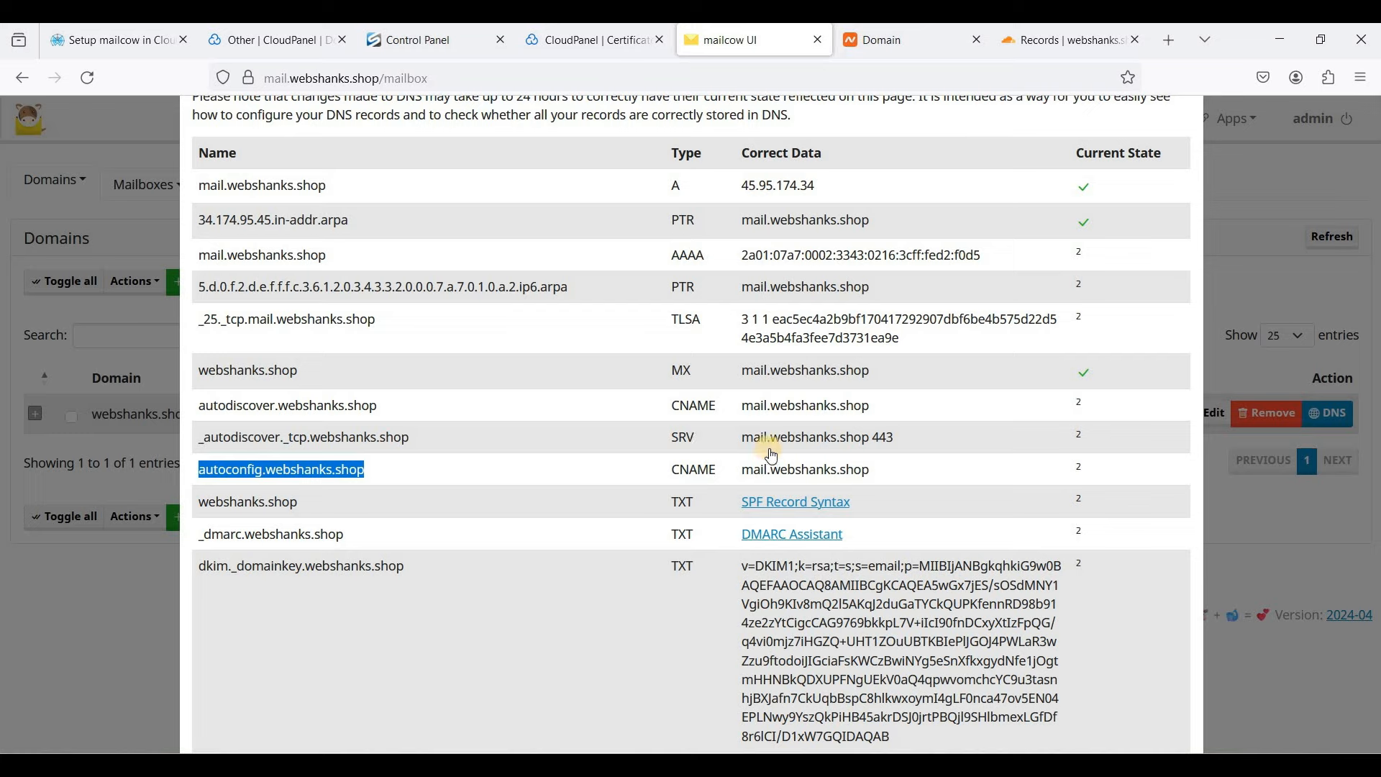
left_click_drag(748, 474, 882, 472)
key("ctrl+c")
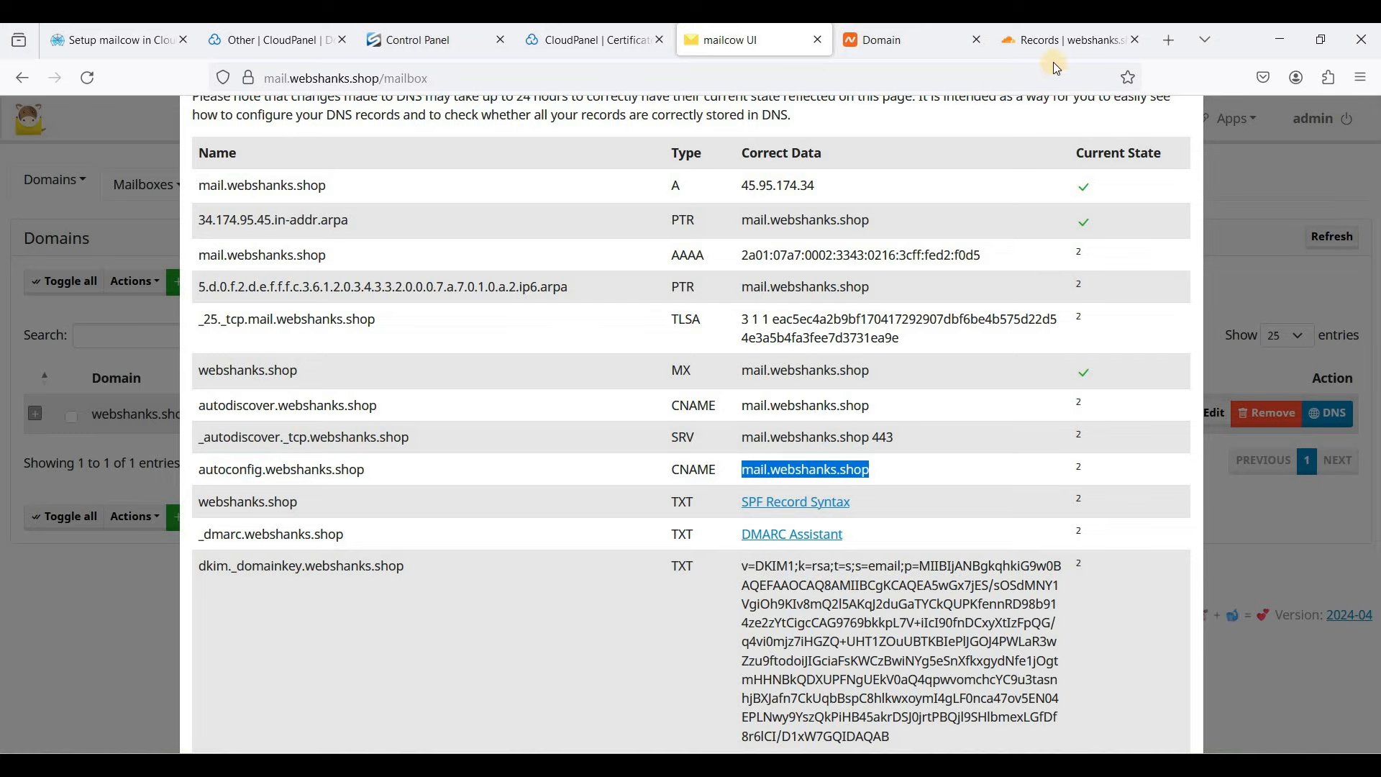
left_click(1052, 41)
left_click(885, 357)
key("ctrl+v")
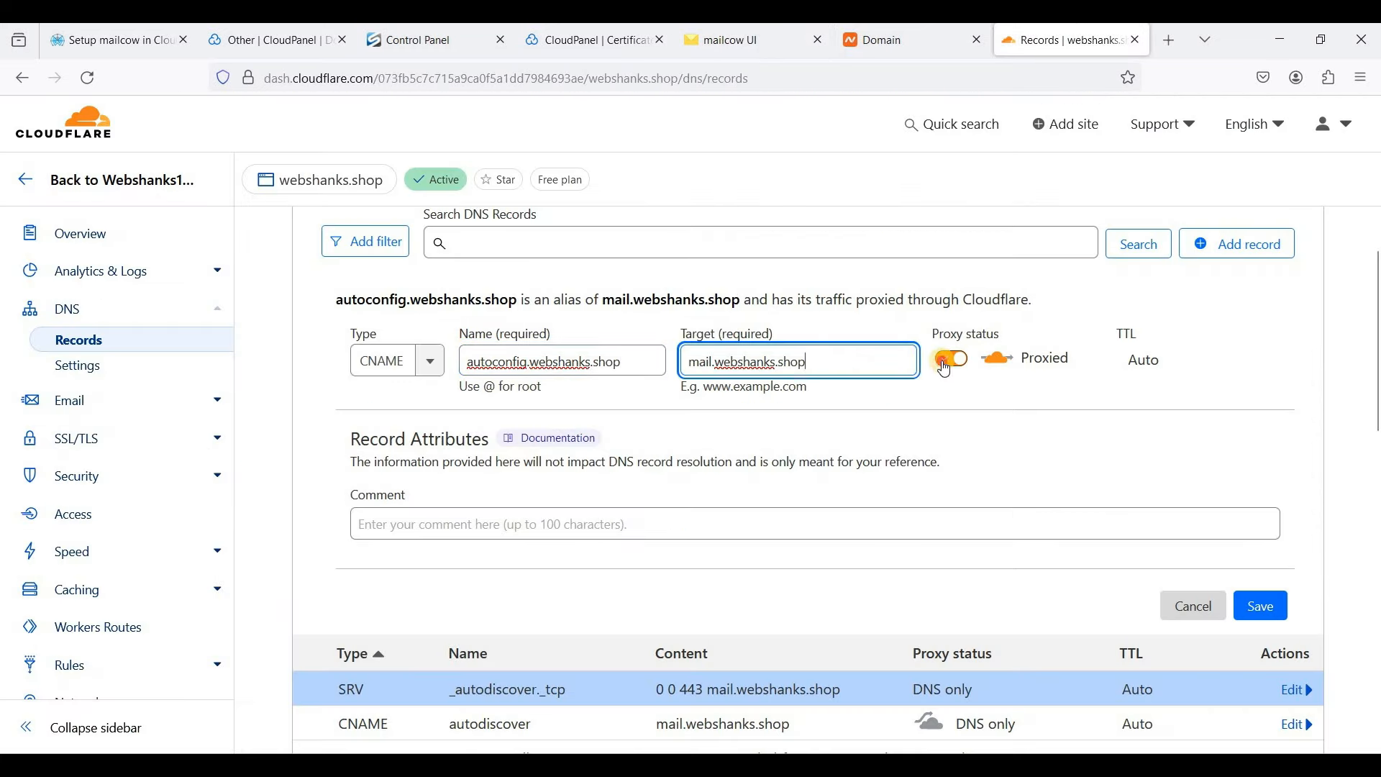
left_click(943, 359)
left_click(1262, 605)
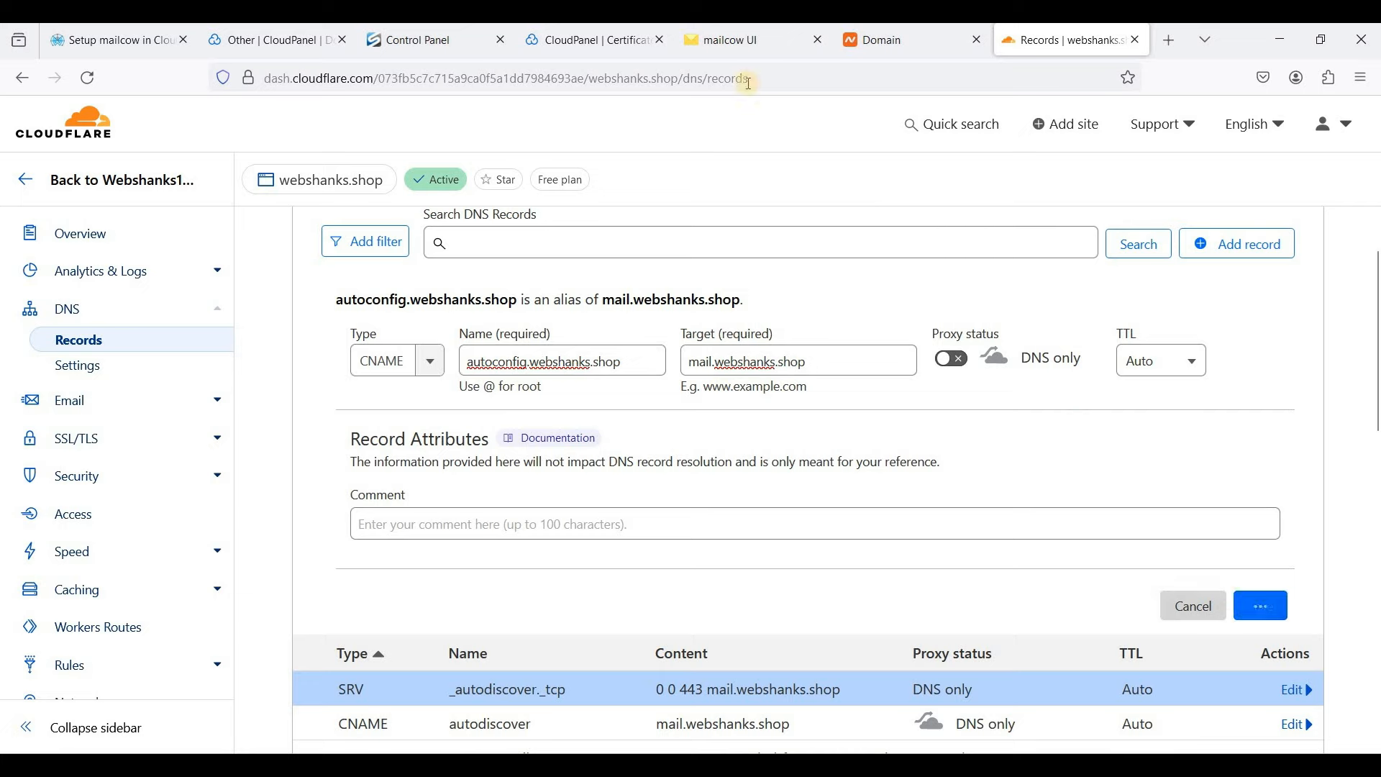
left_click(733, 43)
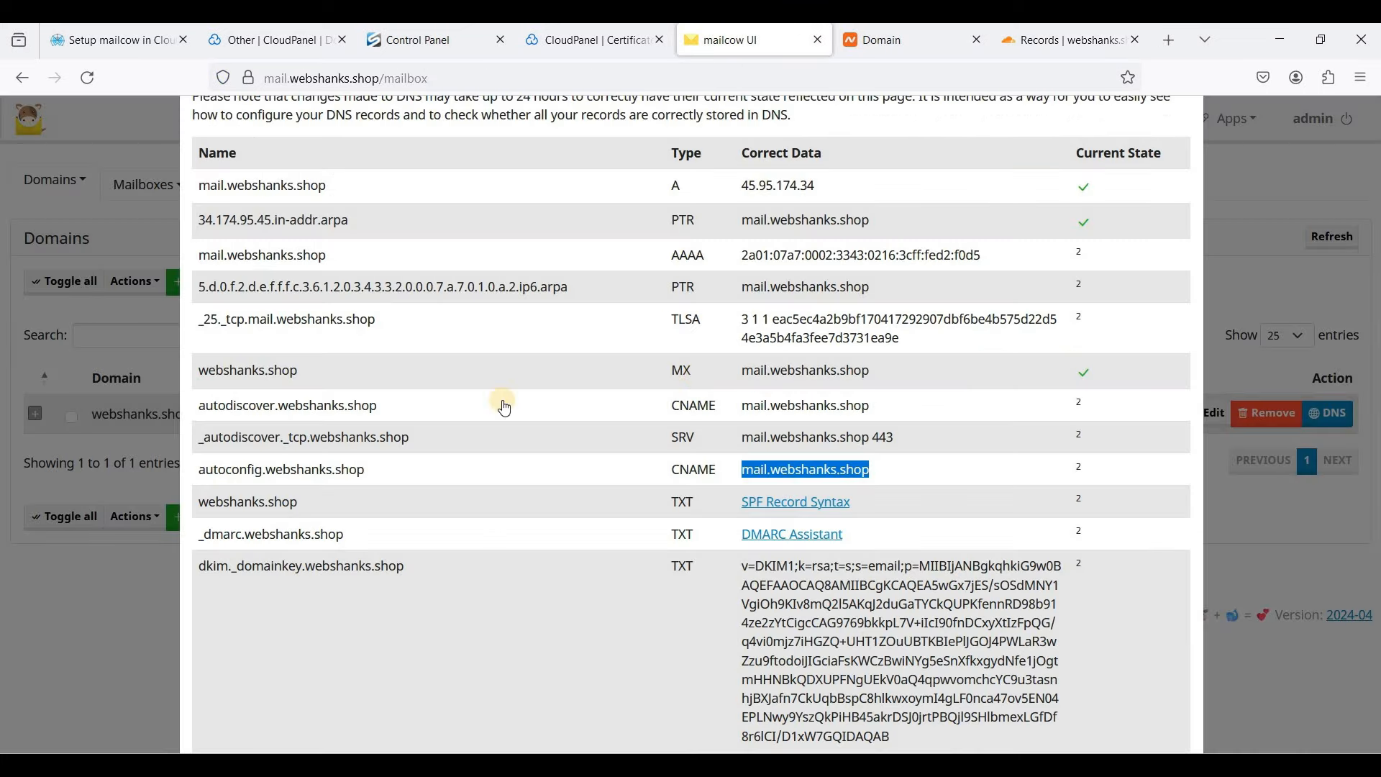
scroll(506, 408, "down", 2)
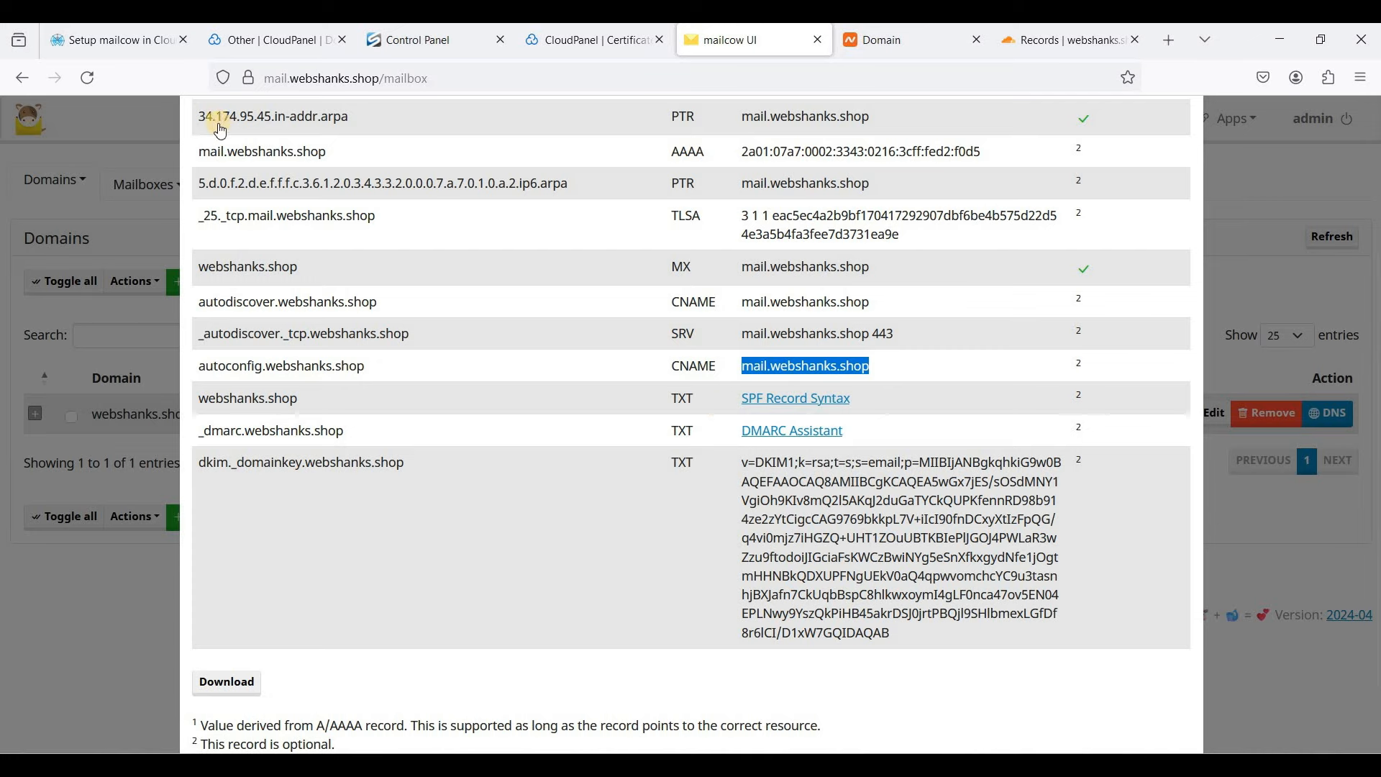
- Scroll the setup guide down to its SPF section and glance at mailcow's DNS list
left_click(116, 53)
scroll(567, 400, "down", 15)
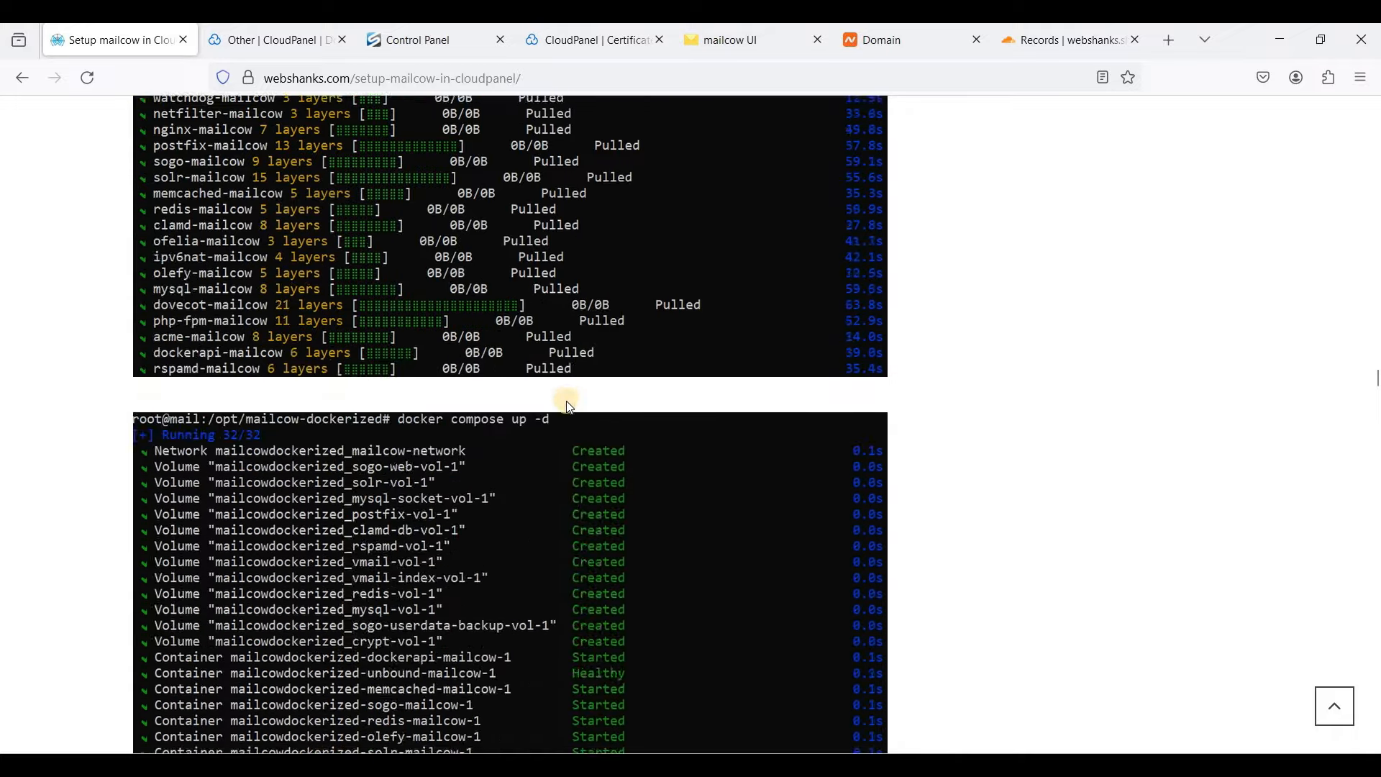
scroll(567, 400, "down", 20)
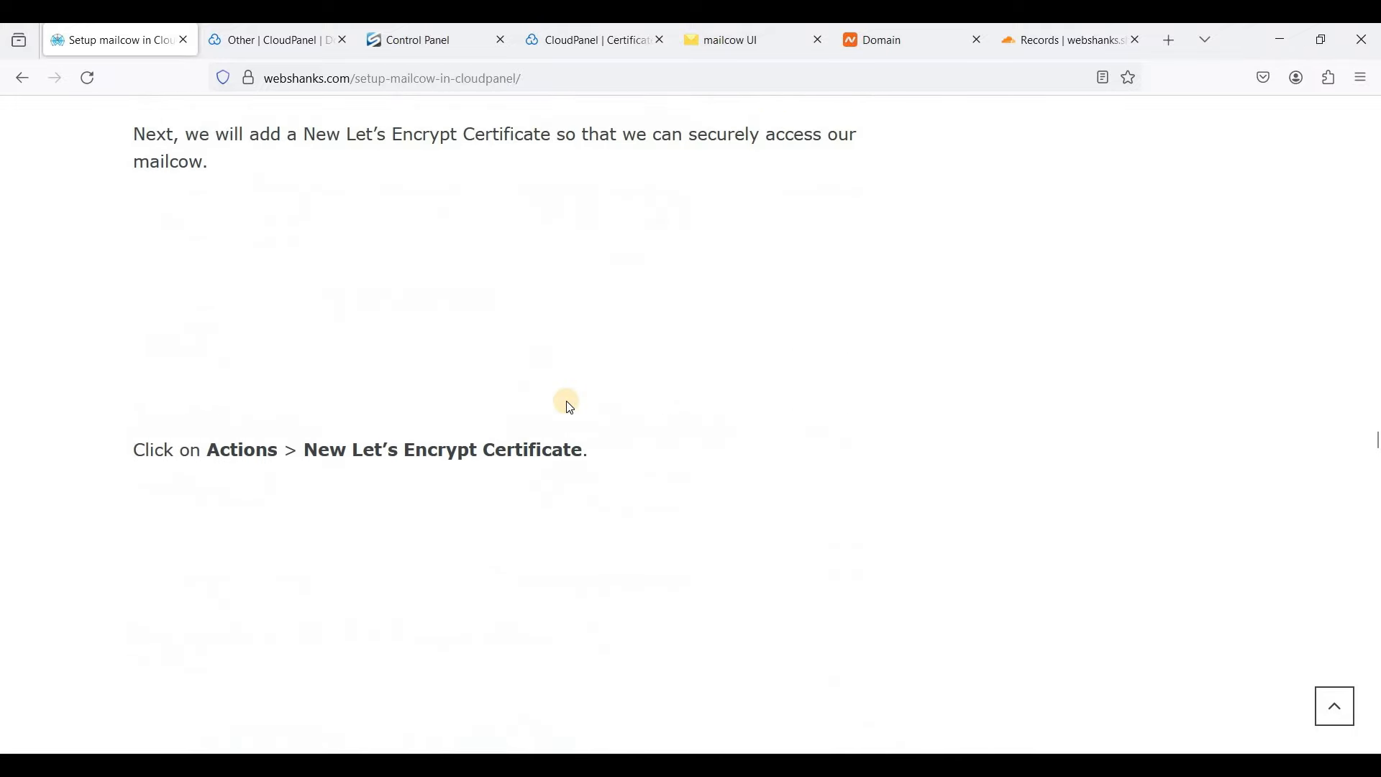
scroll(570, 409, "down", 8)
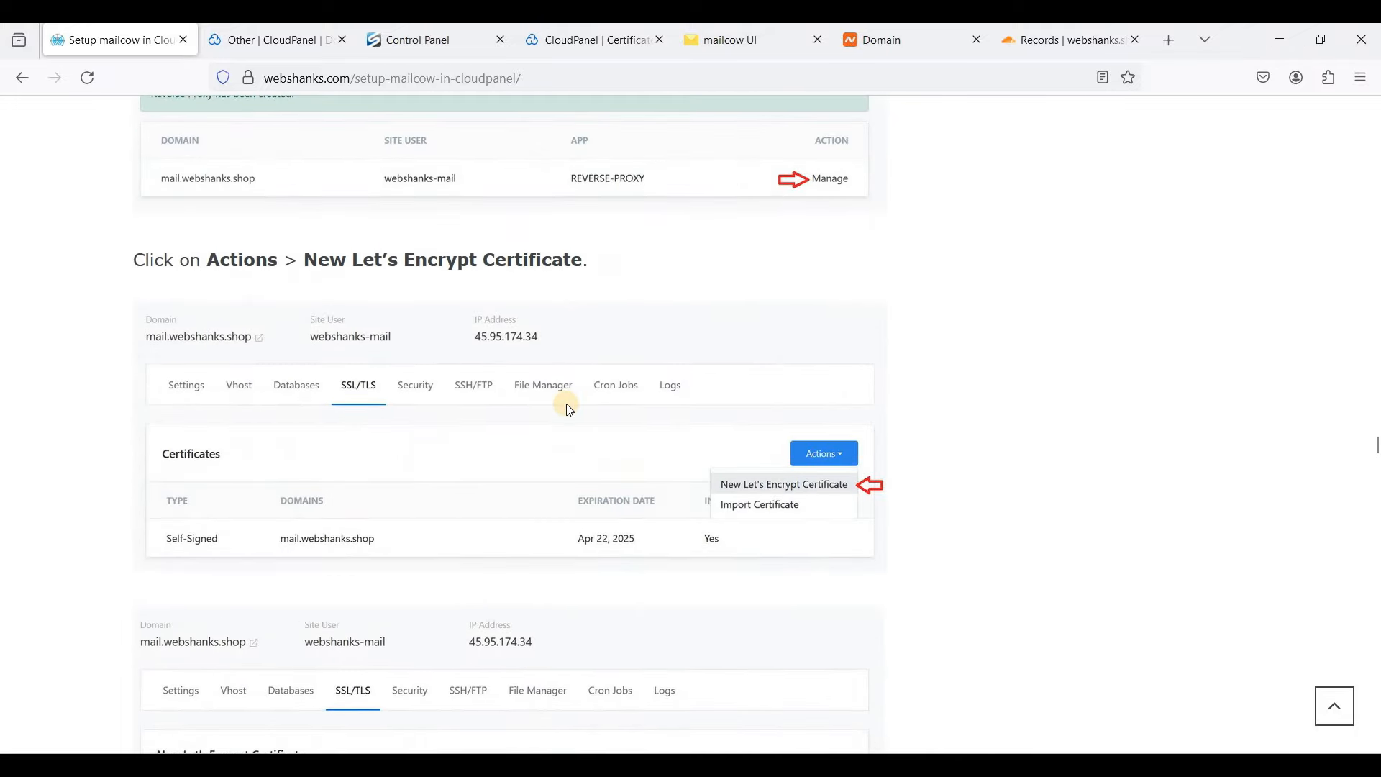
scroll(570, 410, "down", 15)
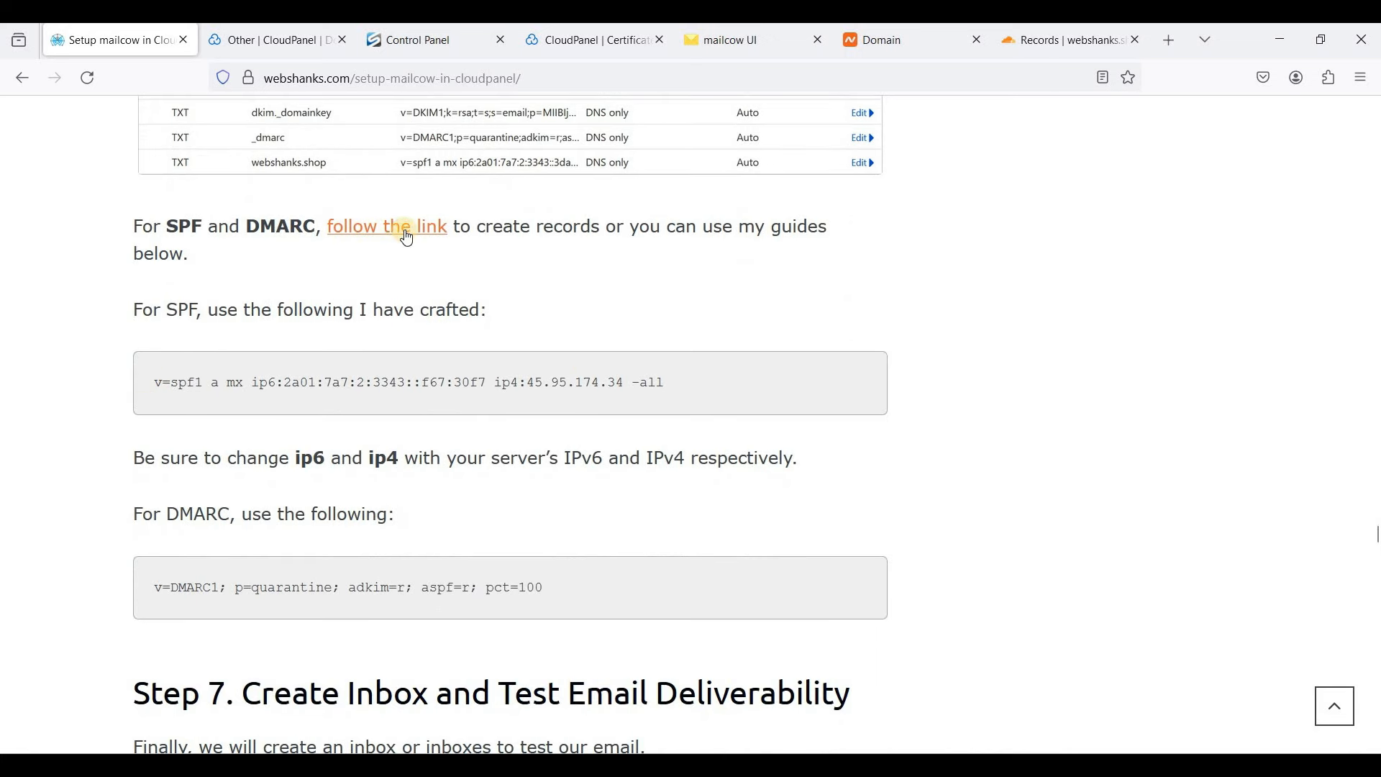
left_click(726, 41)
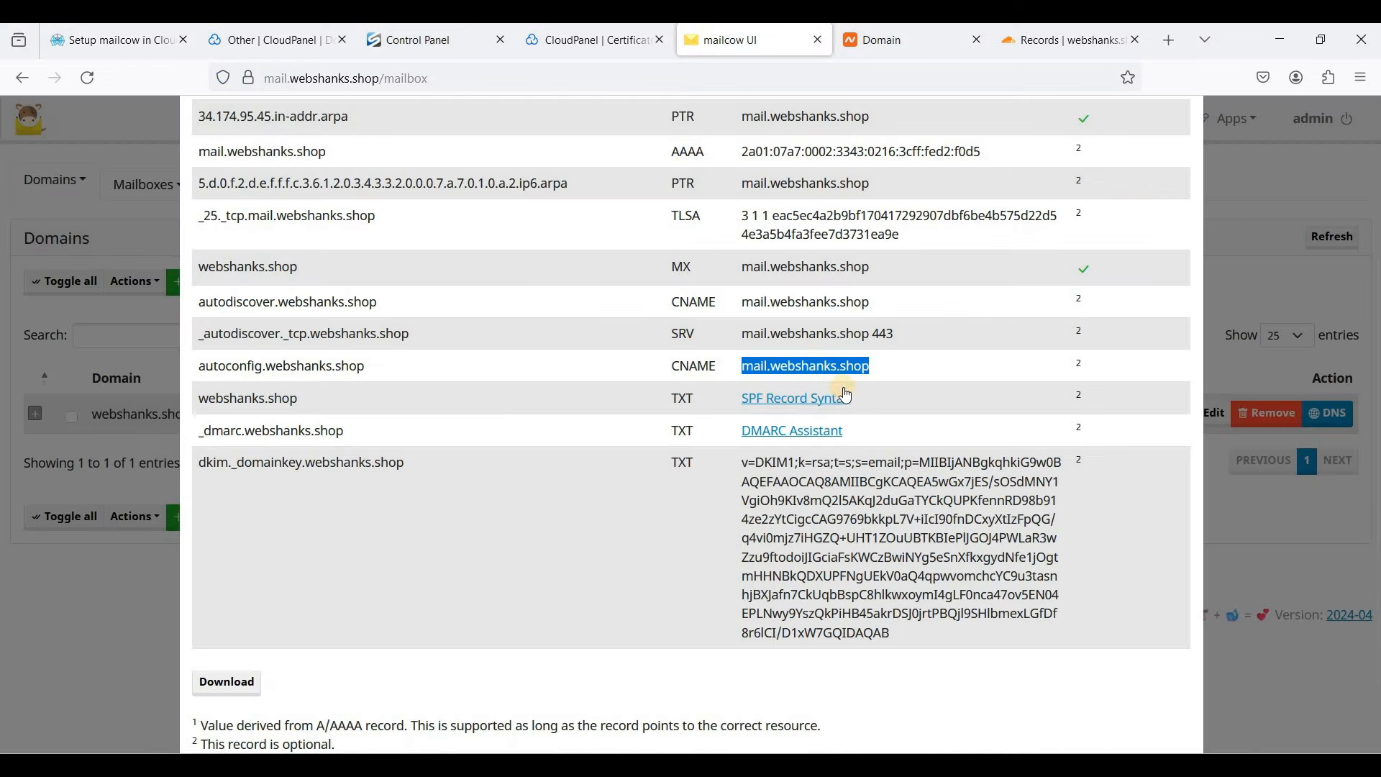
- Point out the IPv6 and IPv4 addresses in the SPF example, then select the whole v=spf1 line
left_click(126, 41)
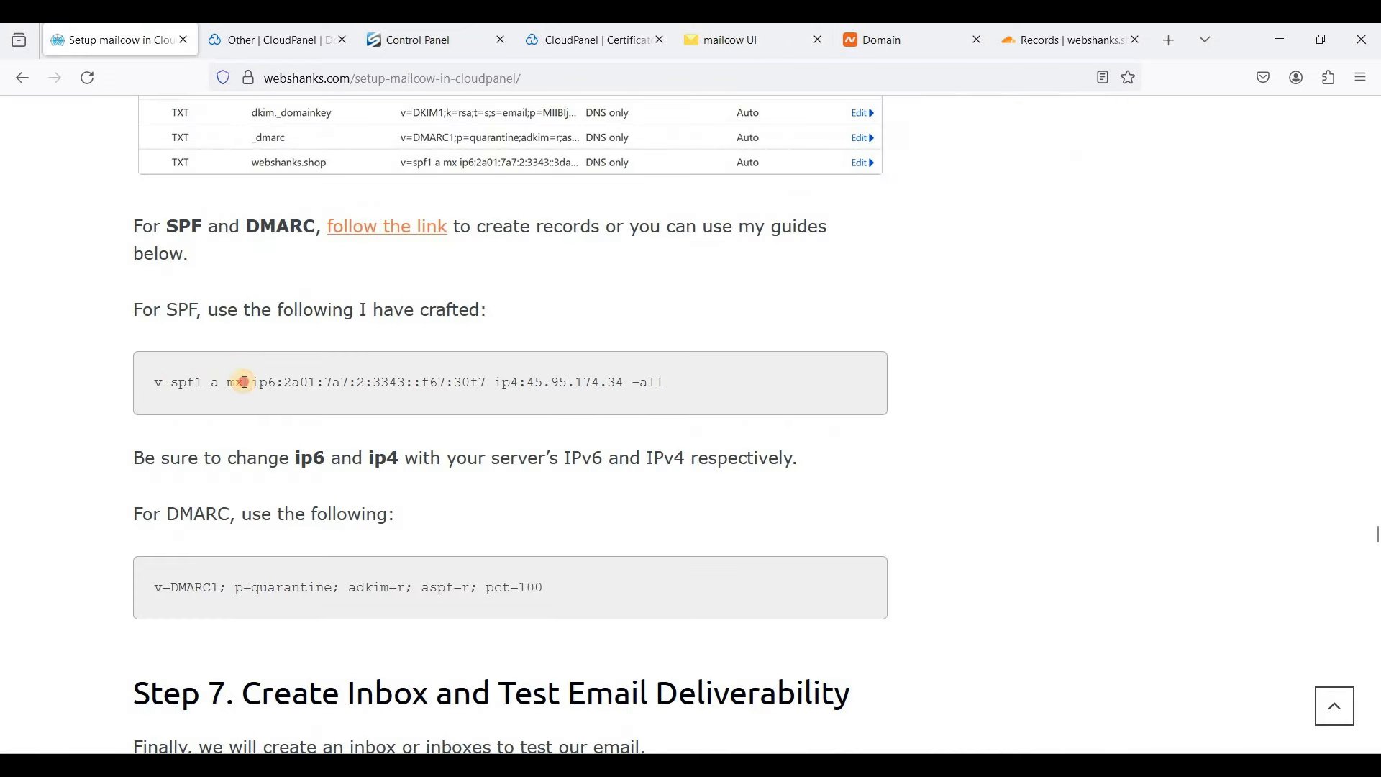
left_click_drag(154, 382, 244, 382)
left_click(168, 384)
left_click_drag(450, 381, 476, 383)
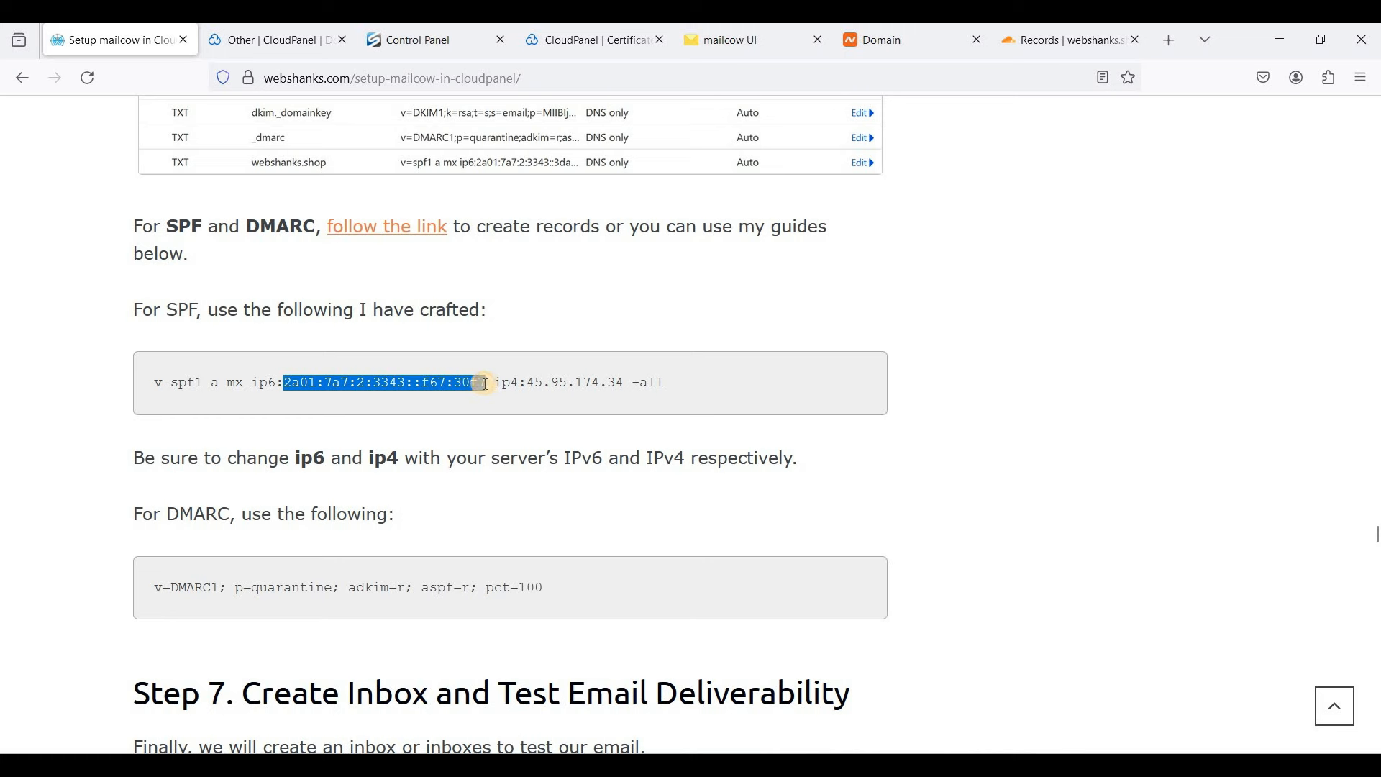
left_click(518, 384)
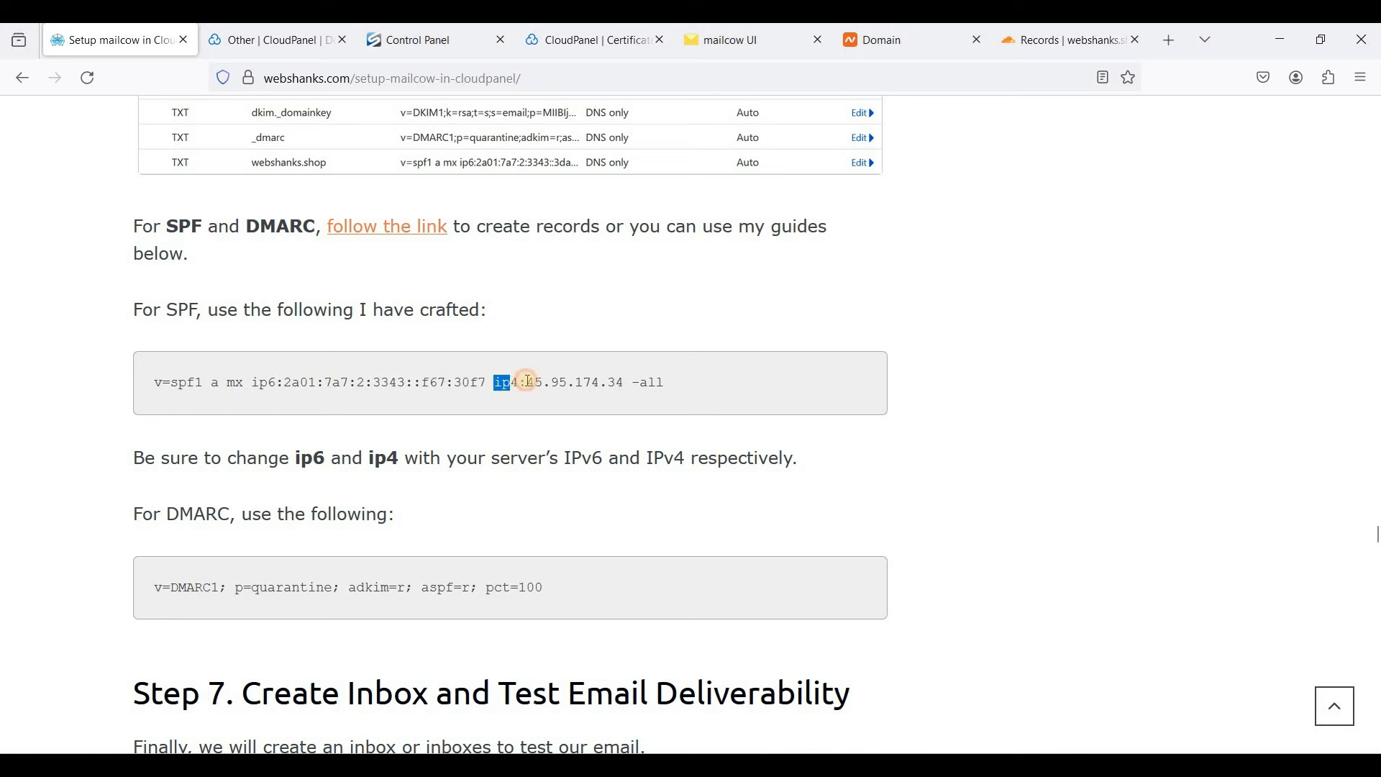
left_click_drag(530, 383, 618, 384)
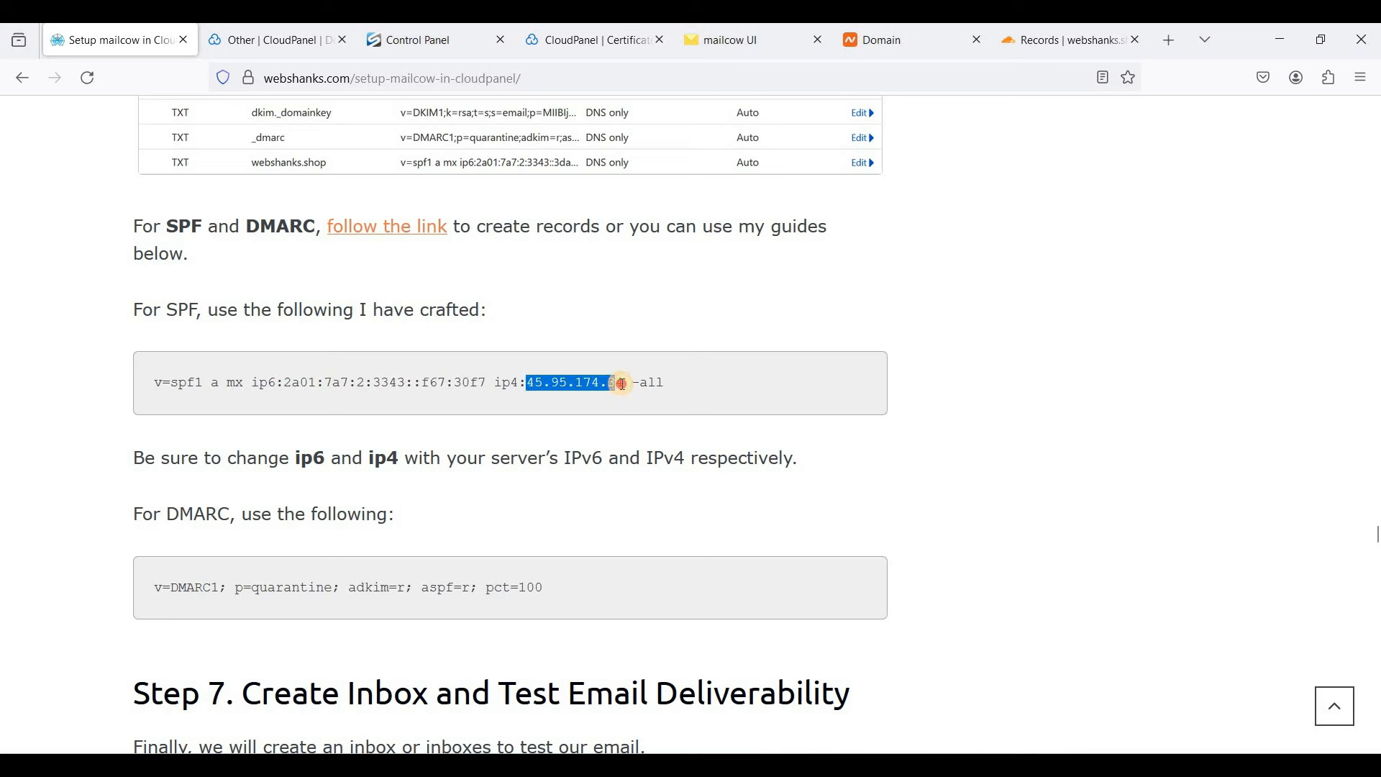
triple_click(739, 381)
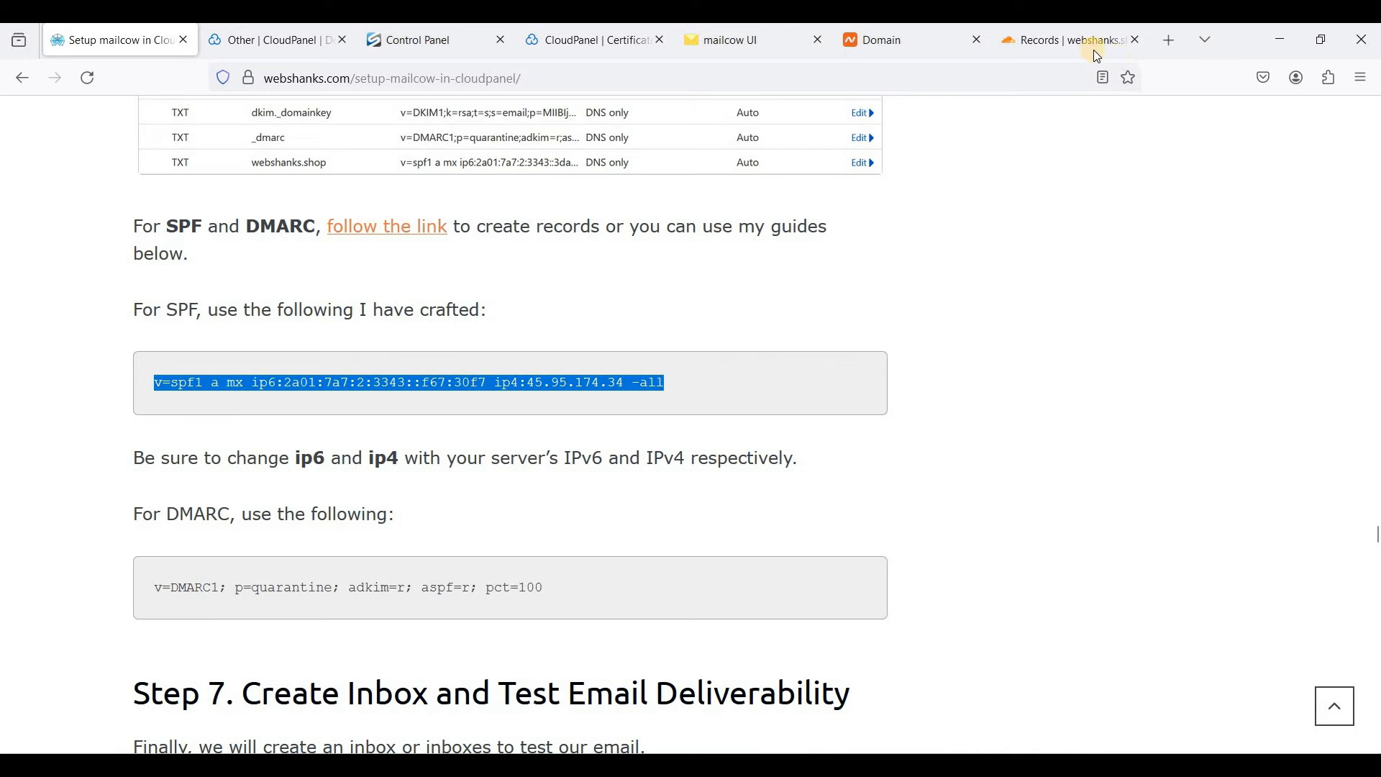
left_click(1046, 40)
- Add a Cloudflare TXT record named webshanks.shop, copied from mailcow's DNS list
left_click(1220, 261)
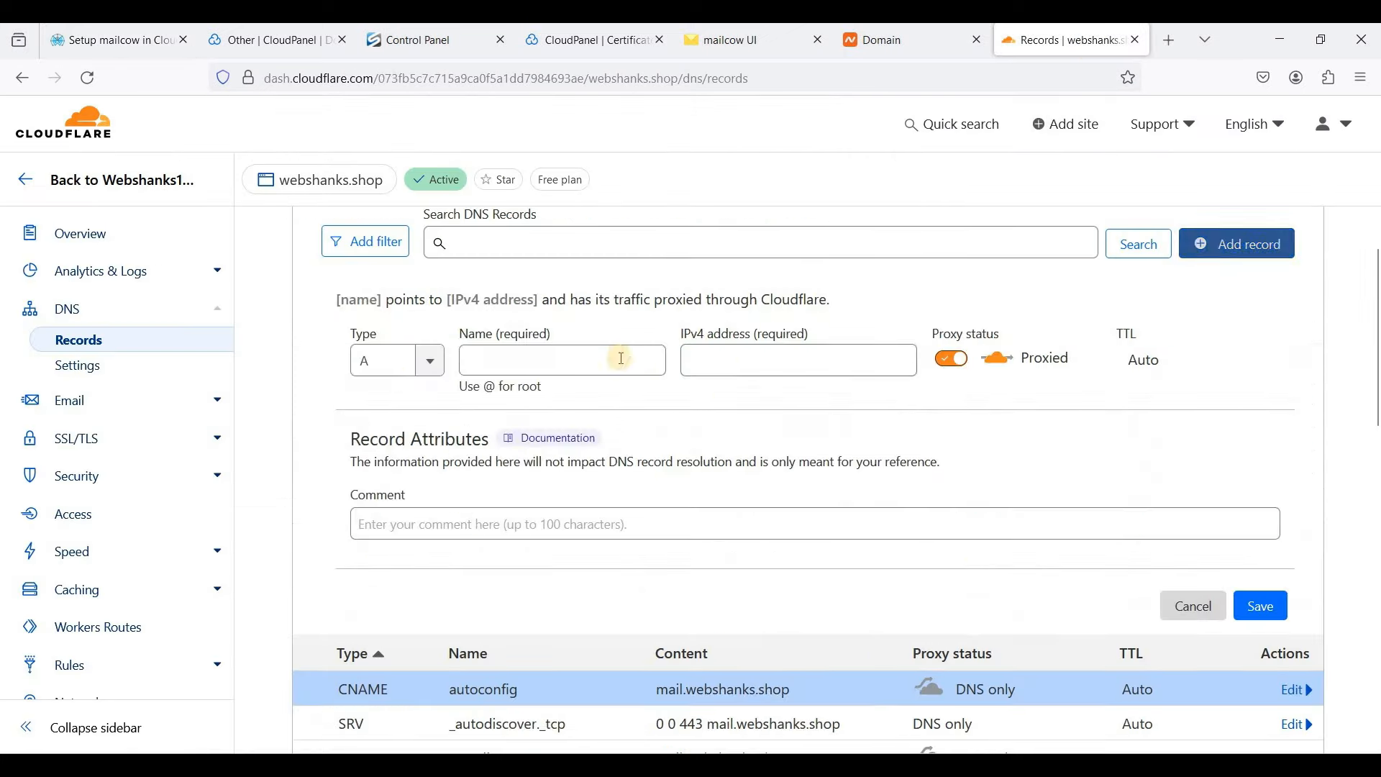
left_click(377, 361)
type("tc")
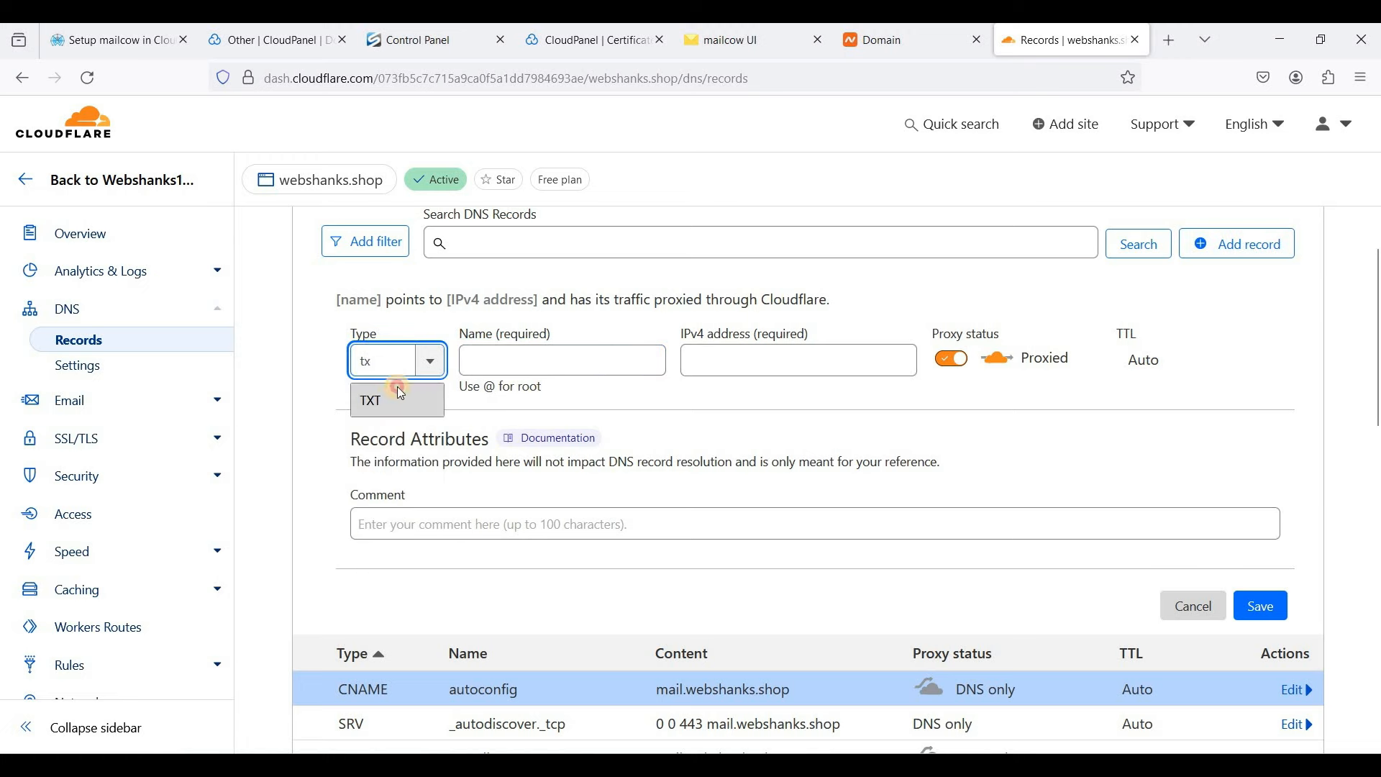
left_click(400, 394)
left_click(524, 360)
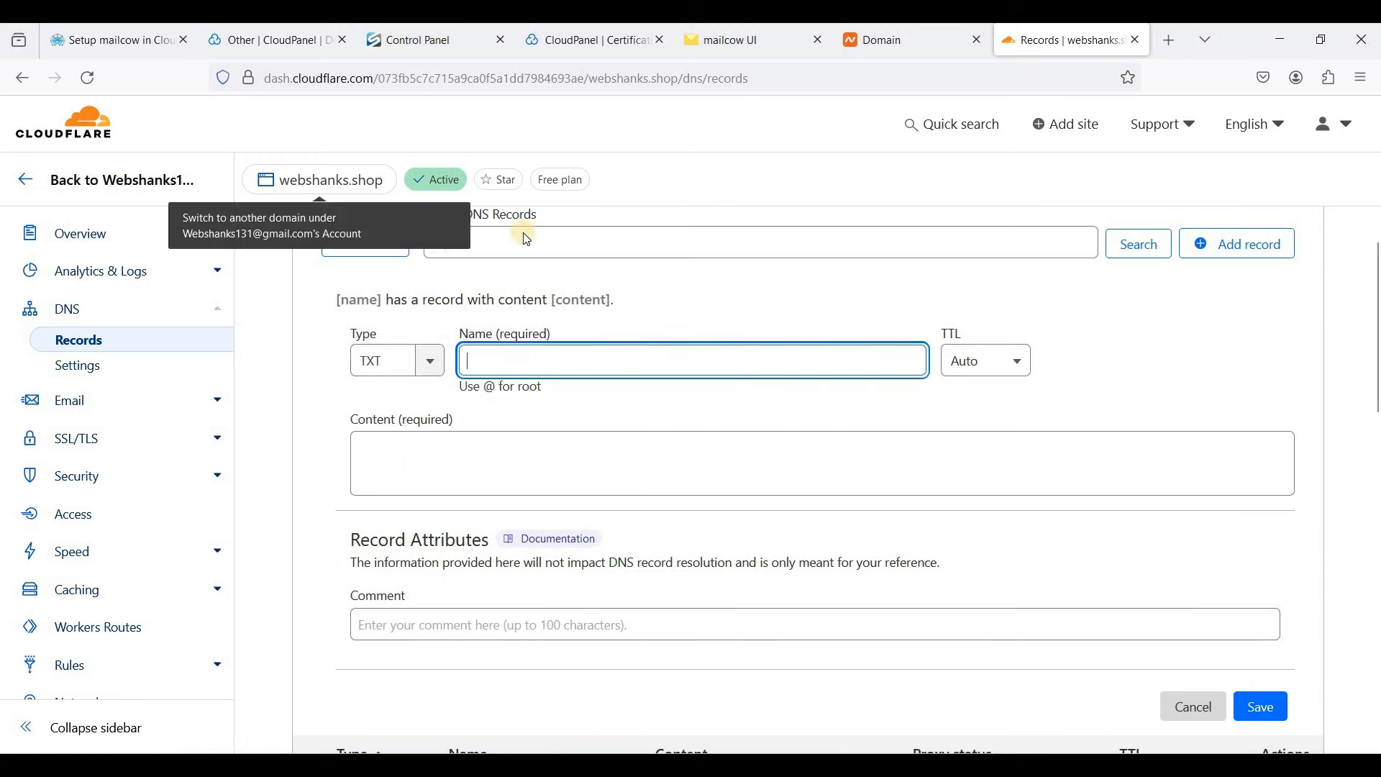
left_click(737, 42)
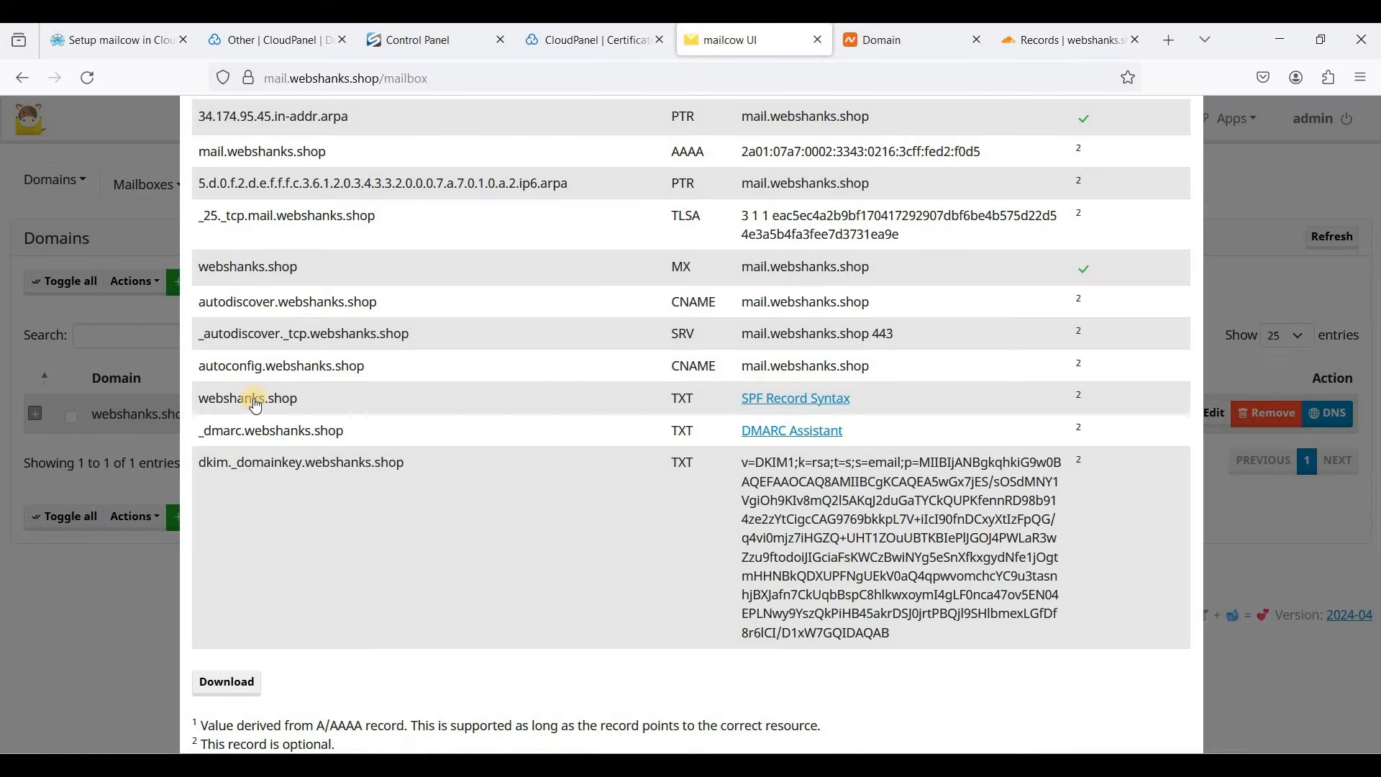
left_click_drag(337, 413, 198, 400)
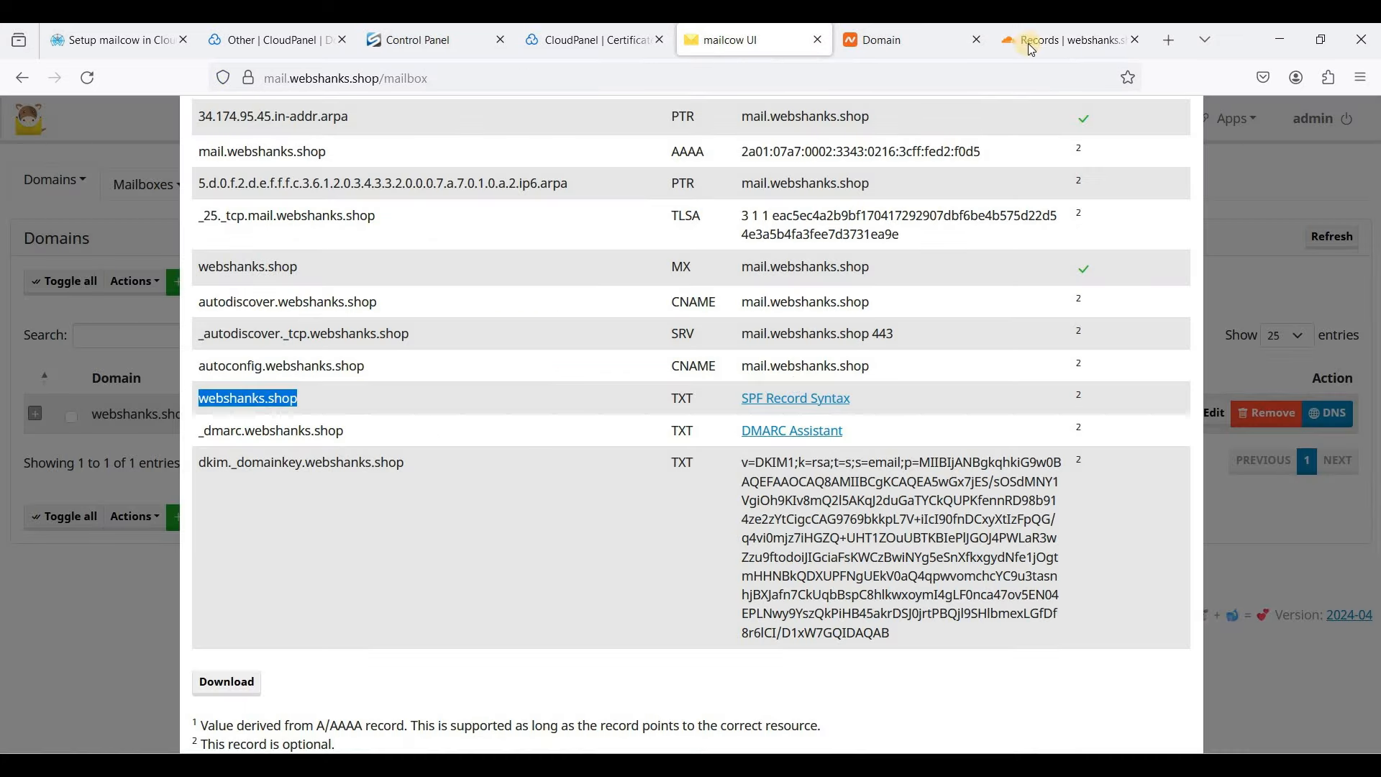
key("ctrl+c")
left_click(1064, 40)
key("ctrl+v")
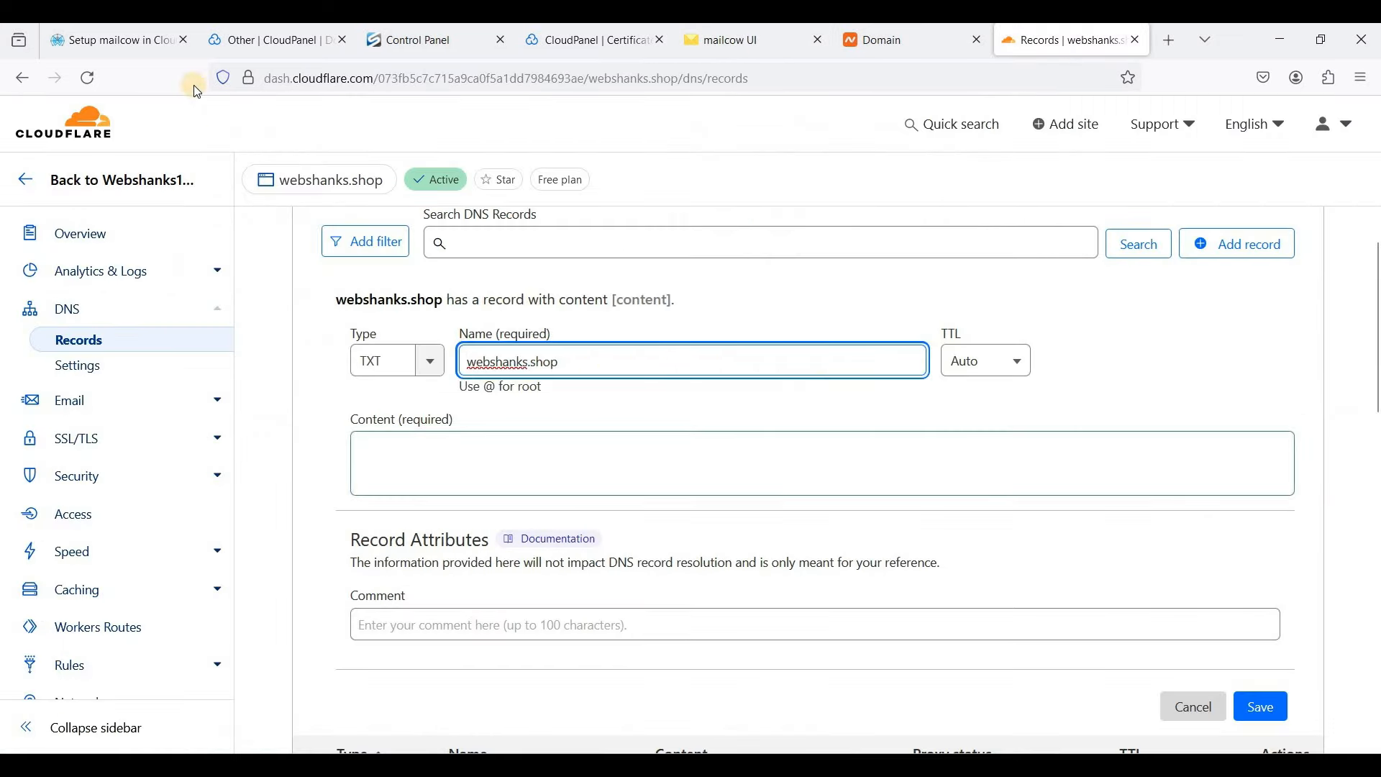
- Paste the guide's SPF line as content and copy the server's IPv6 from mailcow's AAAA row
left_click(139, 43)
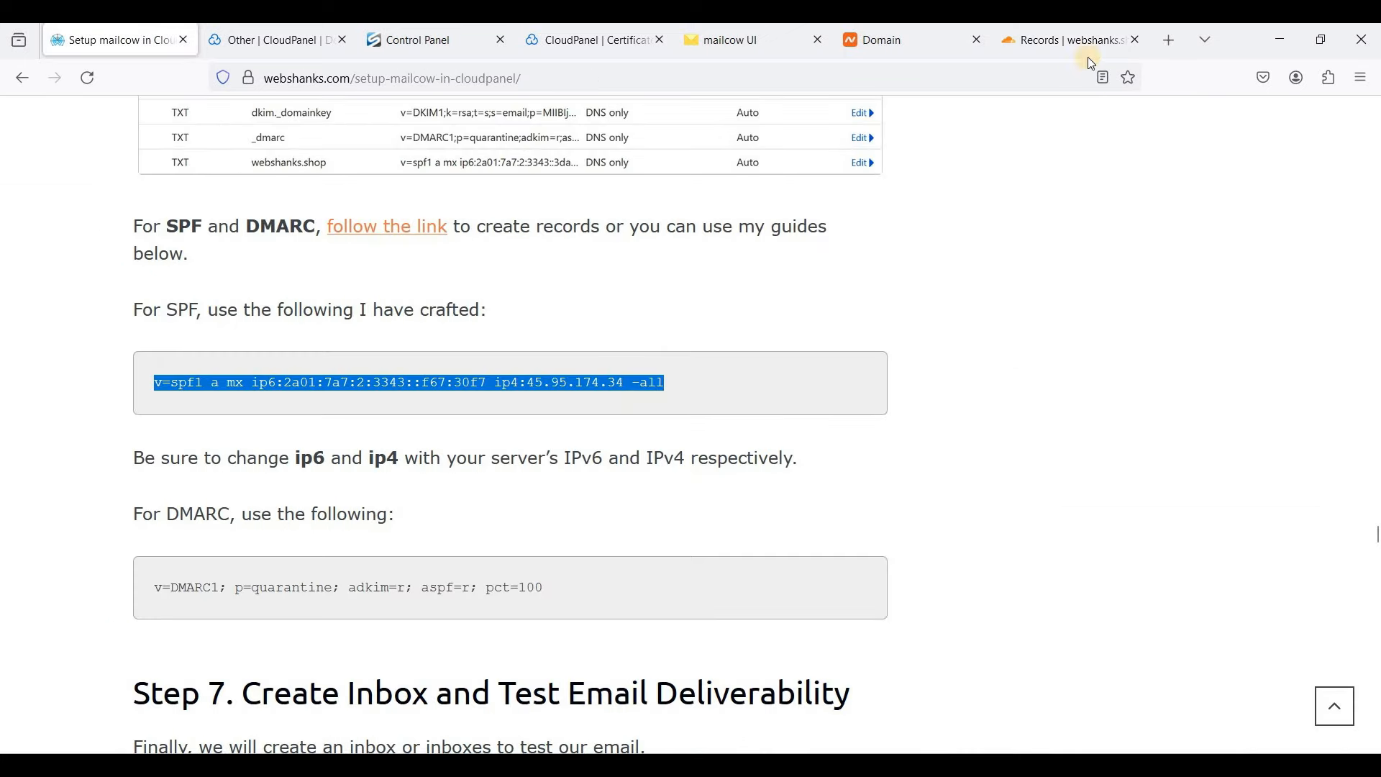
key("ctrl+c")
key("ctrl+shift+Tab")
left_click(507, 476)
key("ctrl+v")
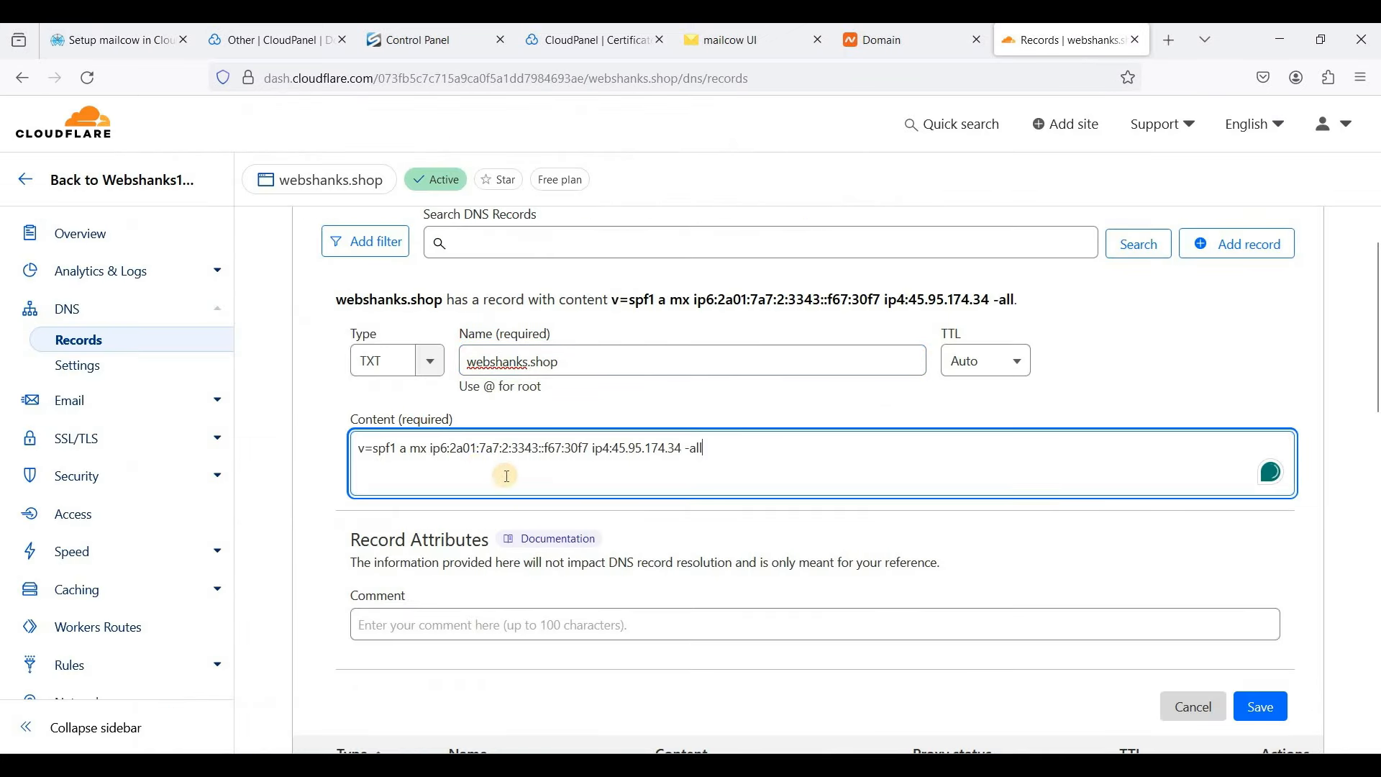
left_click_drag(453, 447, 589, 449)
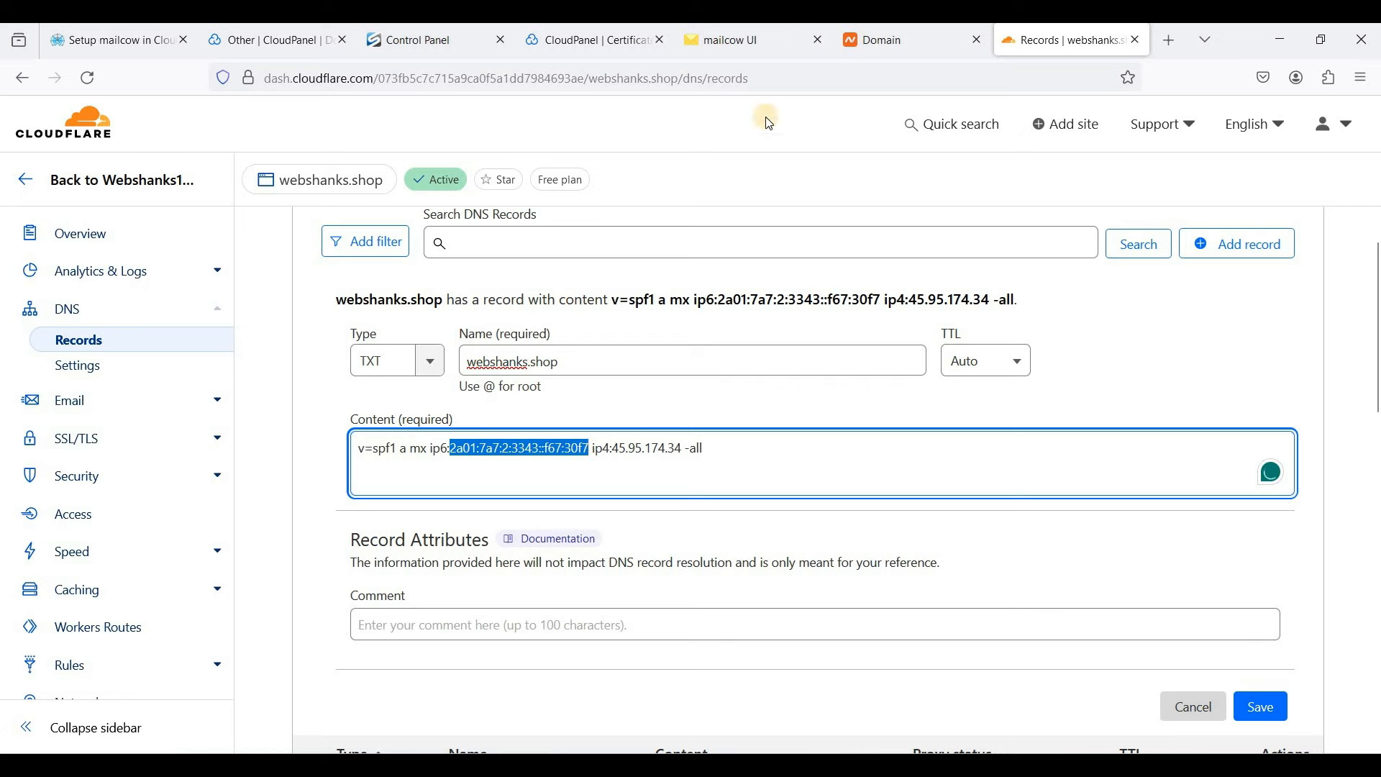
left_click(759, 45)
scroll(748, 258, "up", 2)
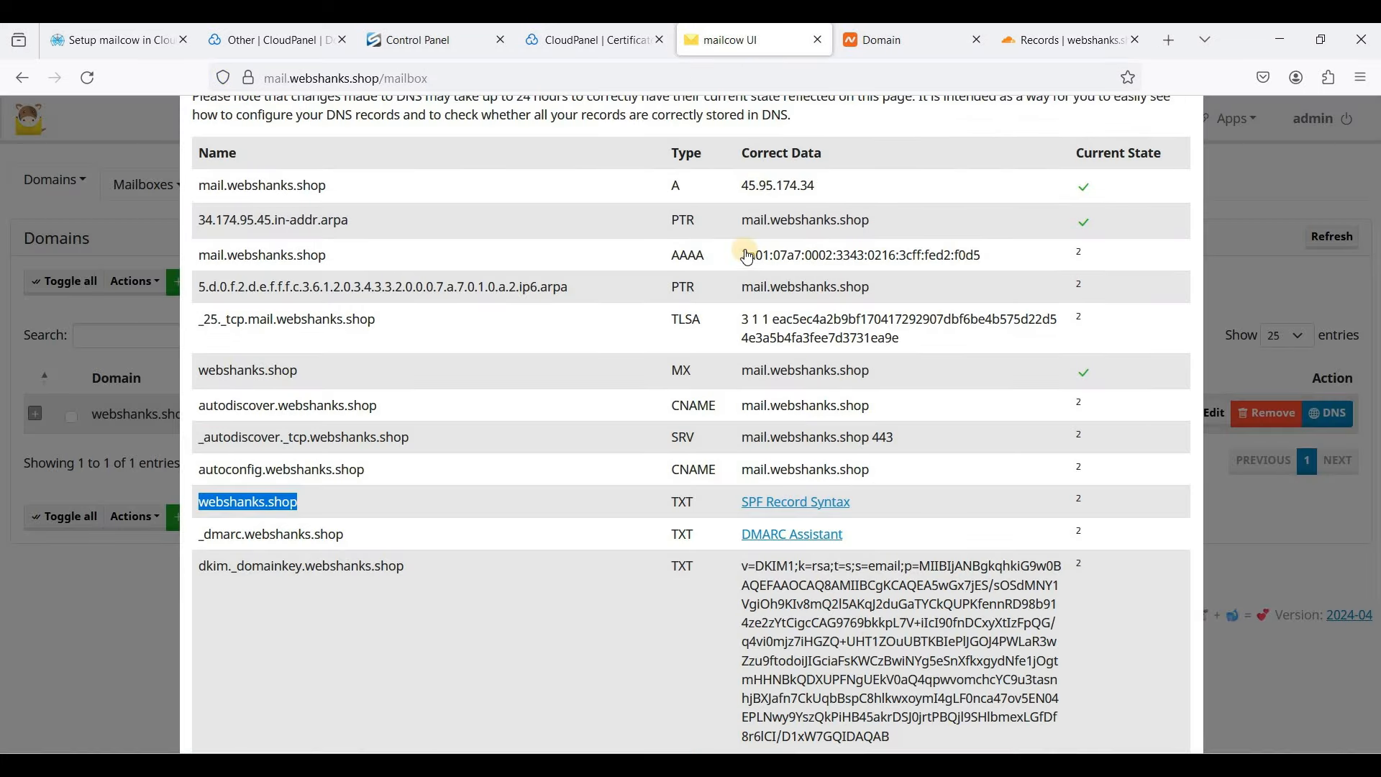
left_click_drag(748, 257, 1007, 259)
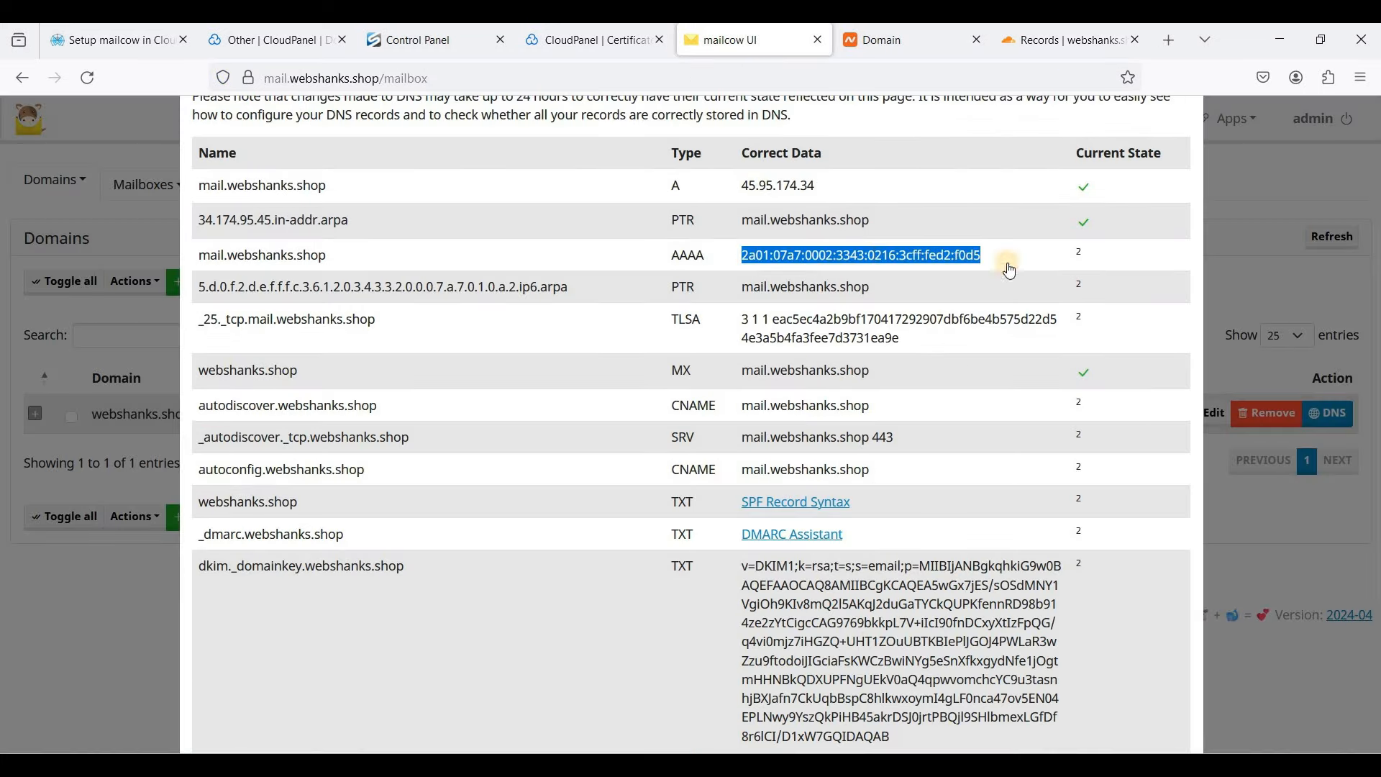
- Replace the sample IPv6 in the SPF content with the server's address and verify it against mailcow
left_click(1068, 45)
key("ctrl+v")
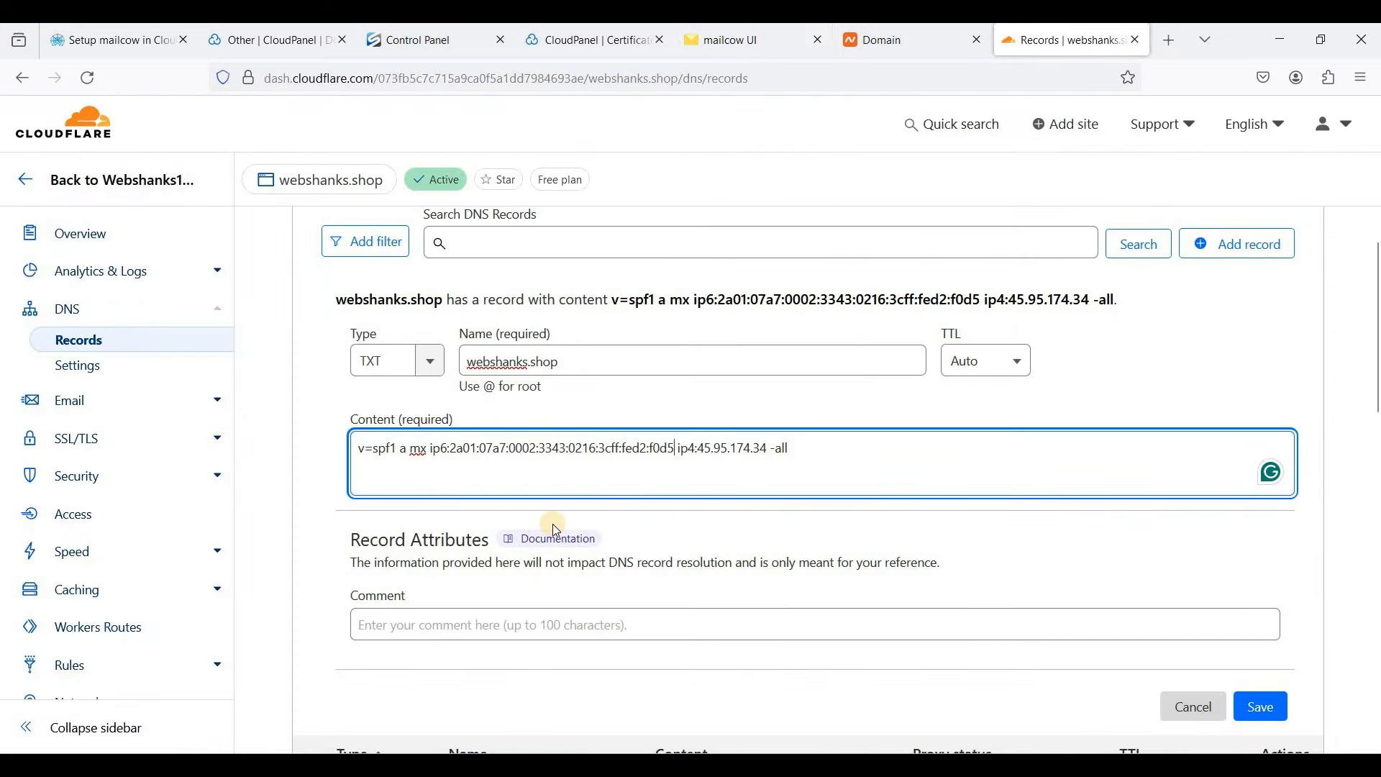
left_click(500, 449)
left_click_drag(673, 447, 457, 447)
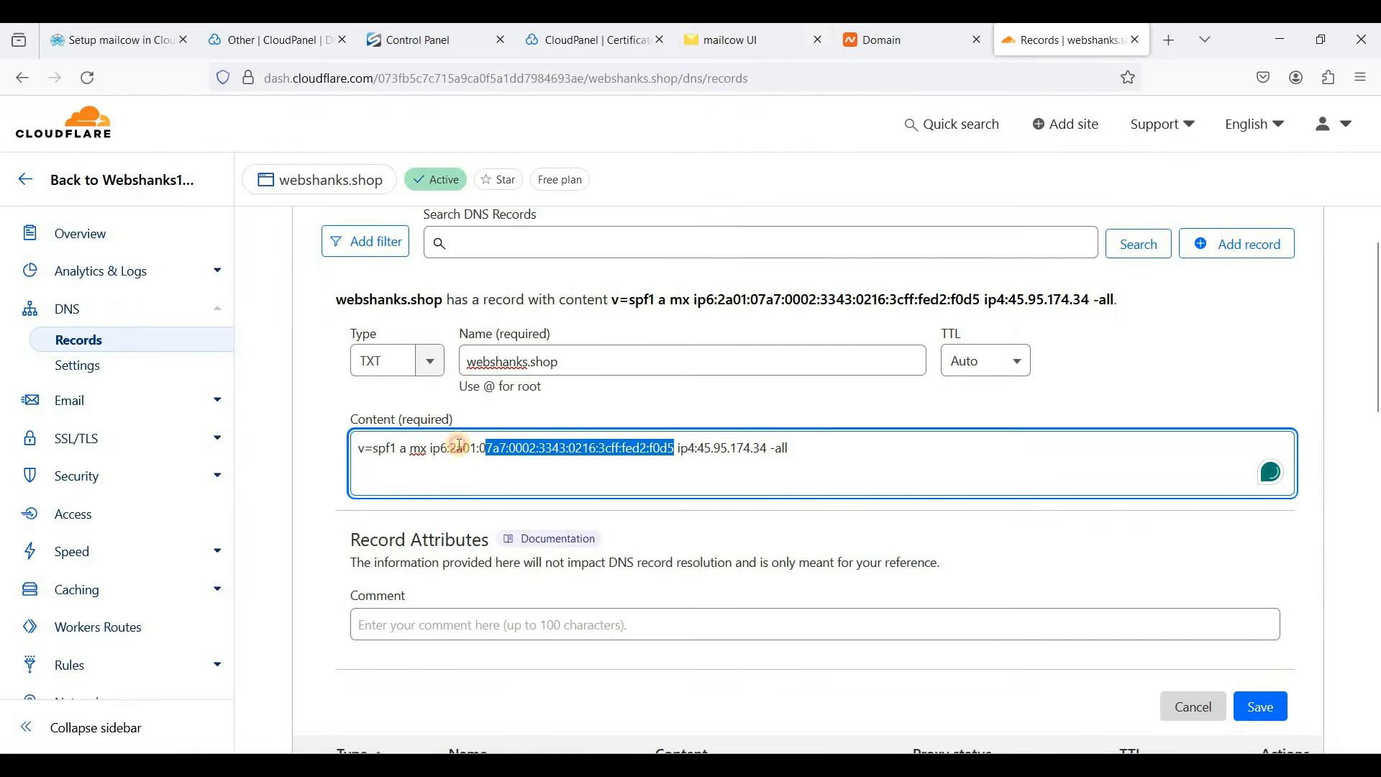
left_click(682, 467)
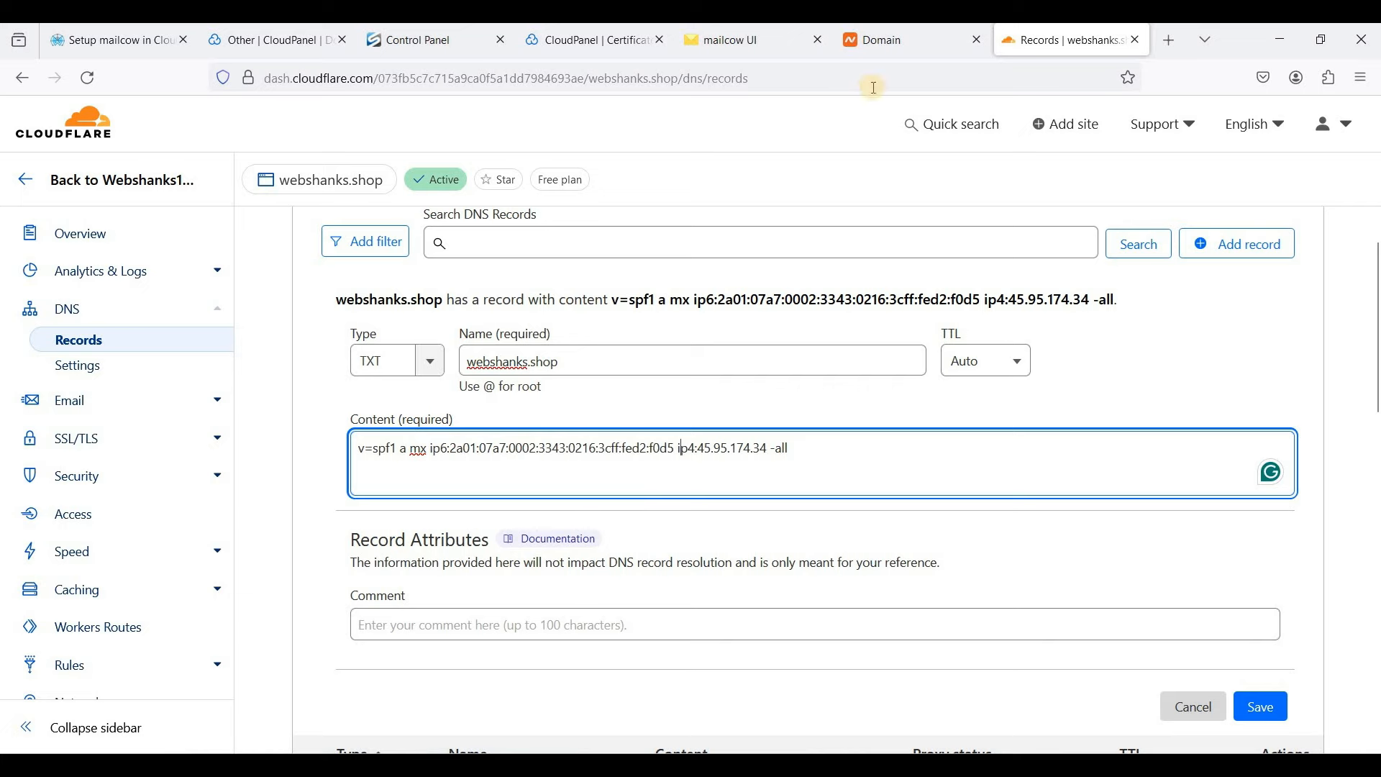
left_click(723, 43)
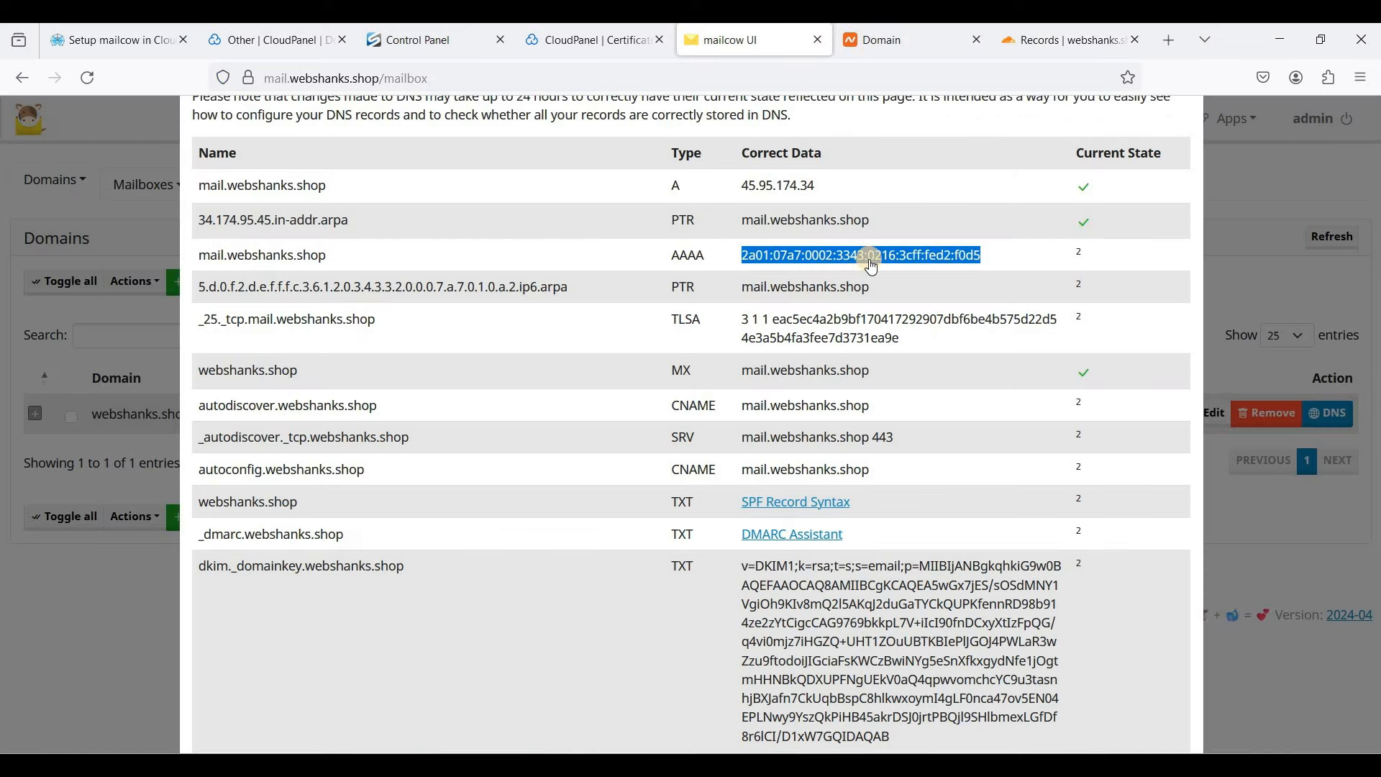
scroll(872, 274, "up", 2)
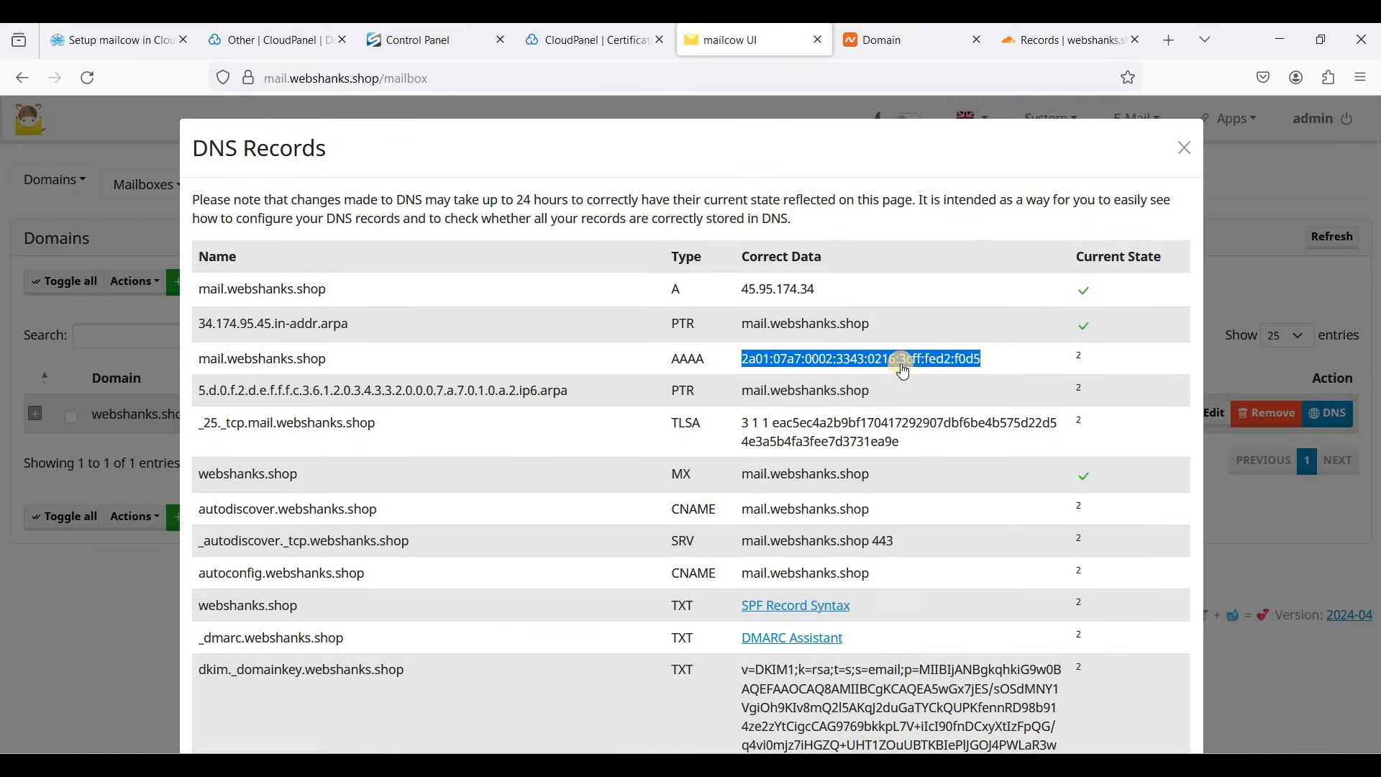
scroll(415, 295, "down", 1)
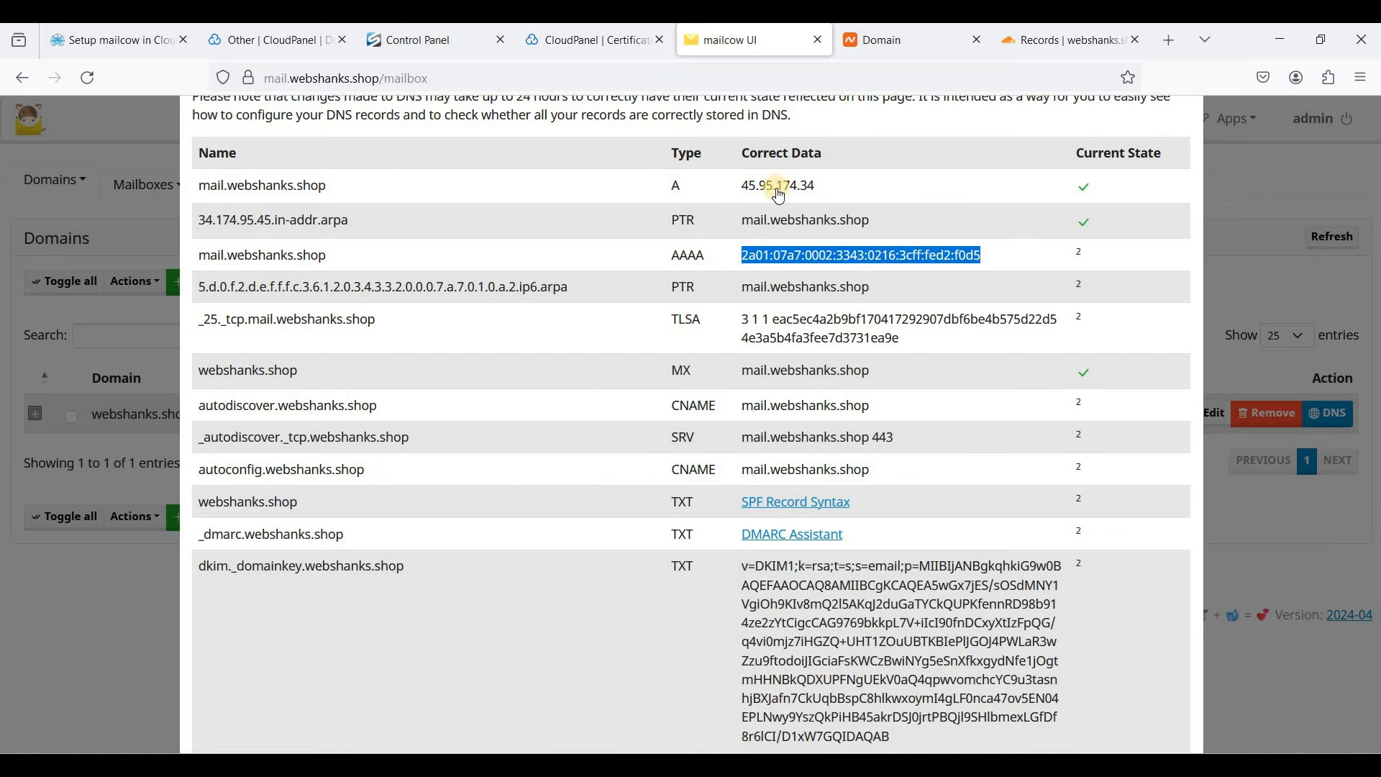
left_click(820, 259)
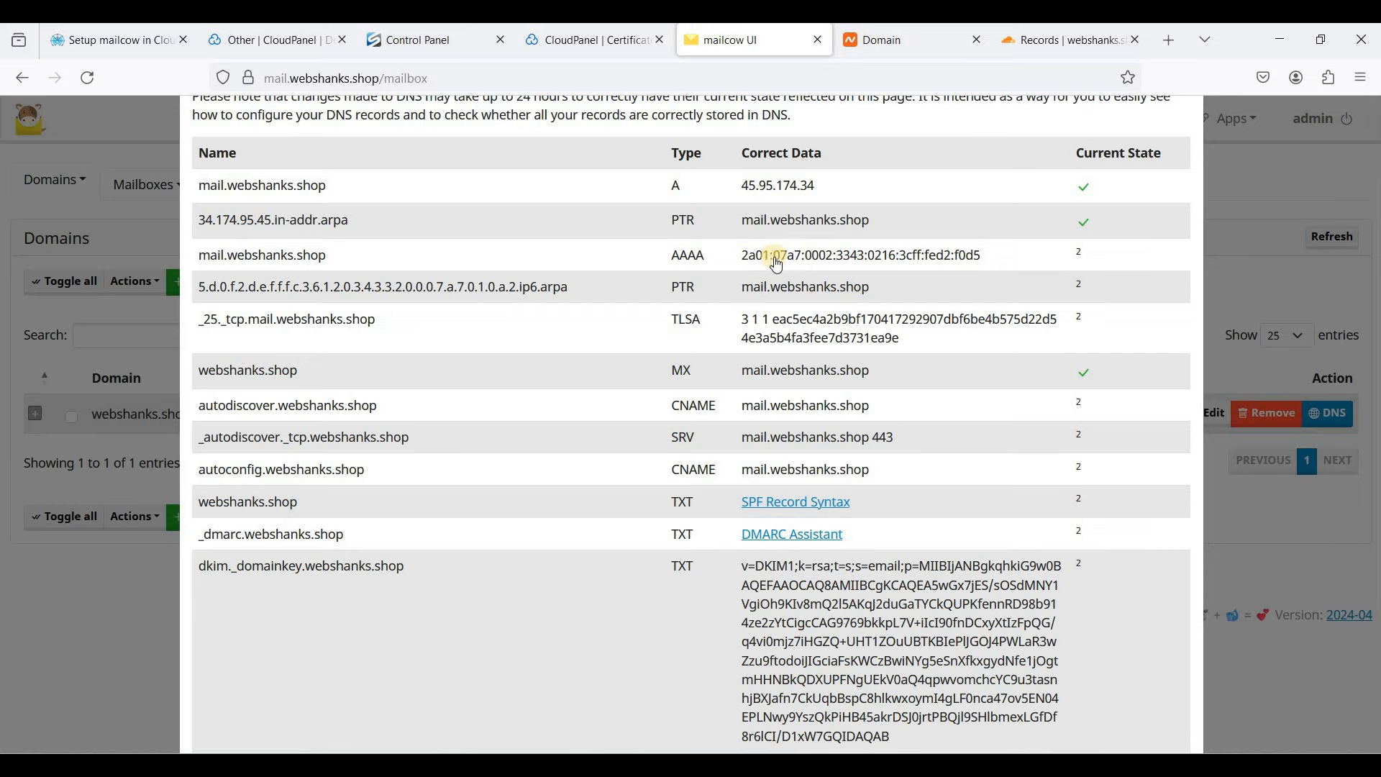
left_click(1075, 42)
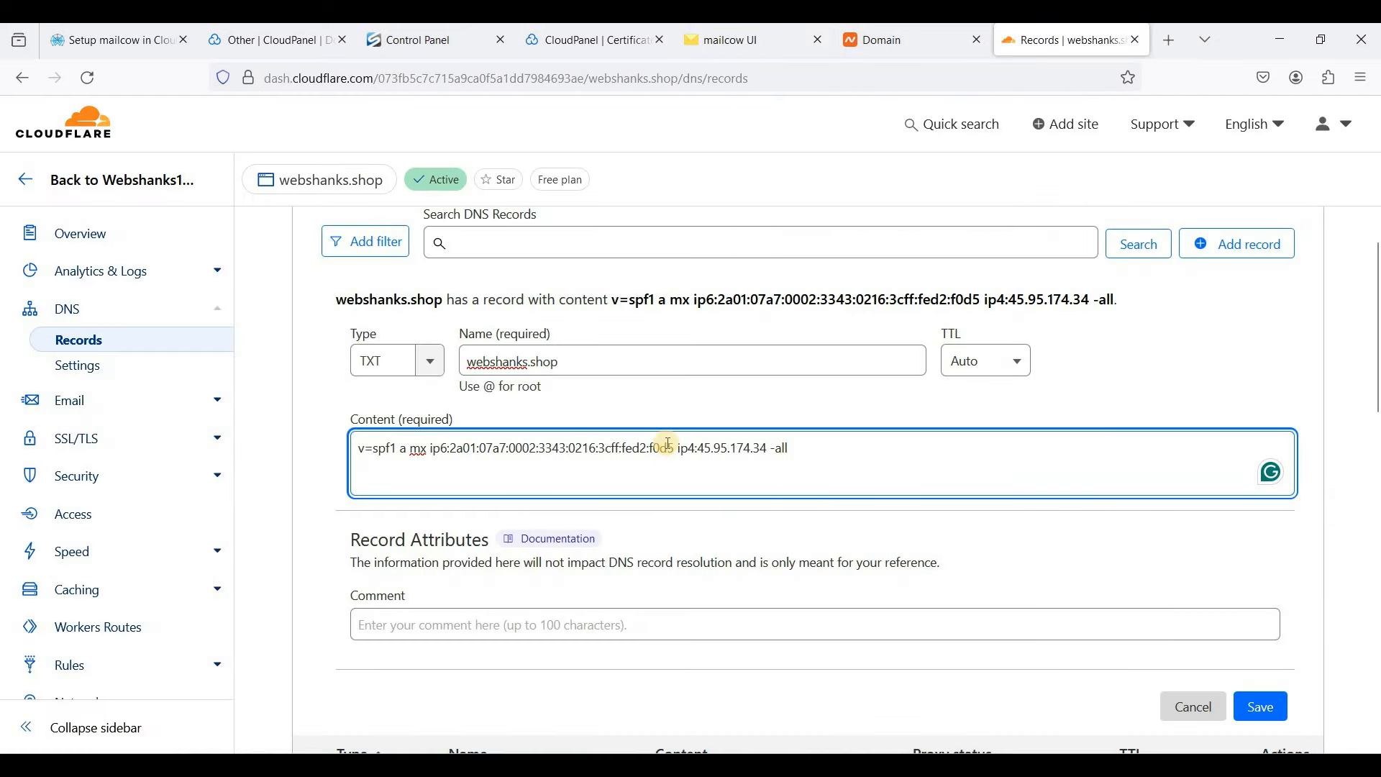
- Save the SPF TXT record and recheck mailcow's expected records
left_click(759, 49)
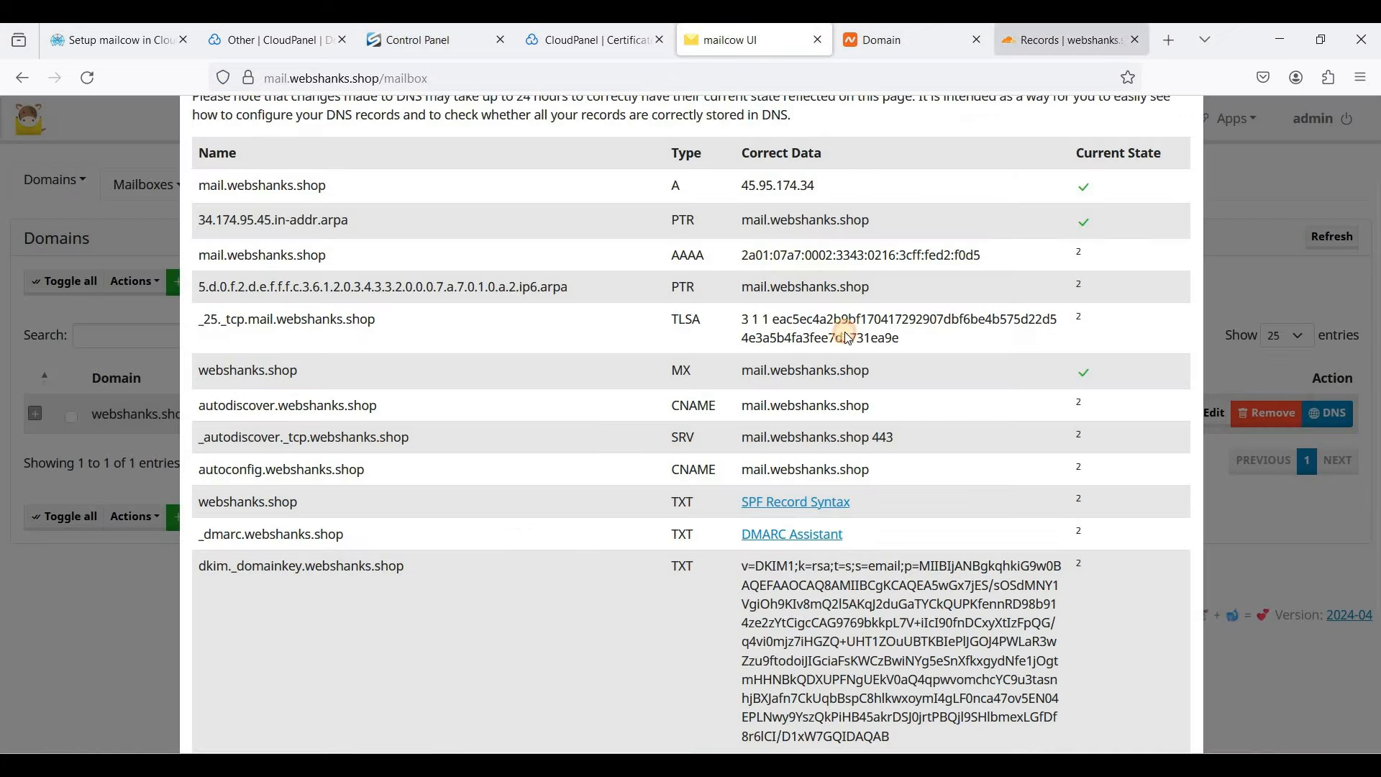
left_click(1030, 42)
left_click(1087, 610)
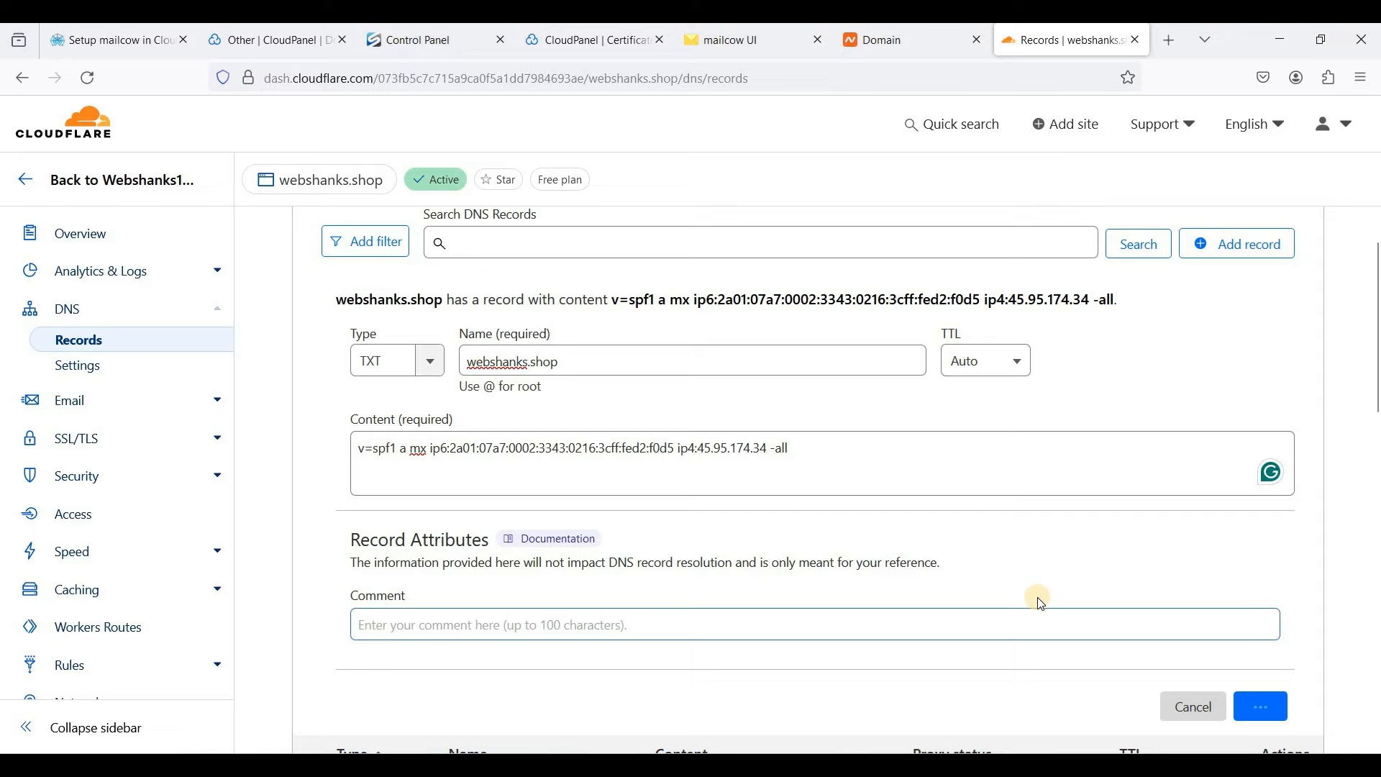
key("Return")
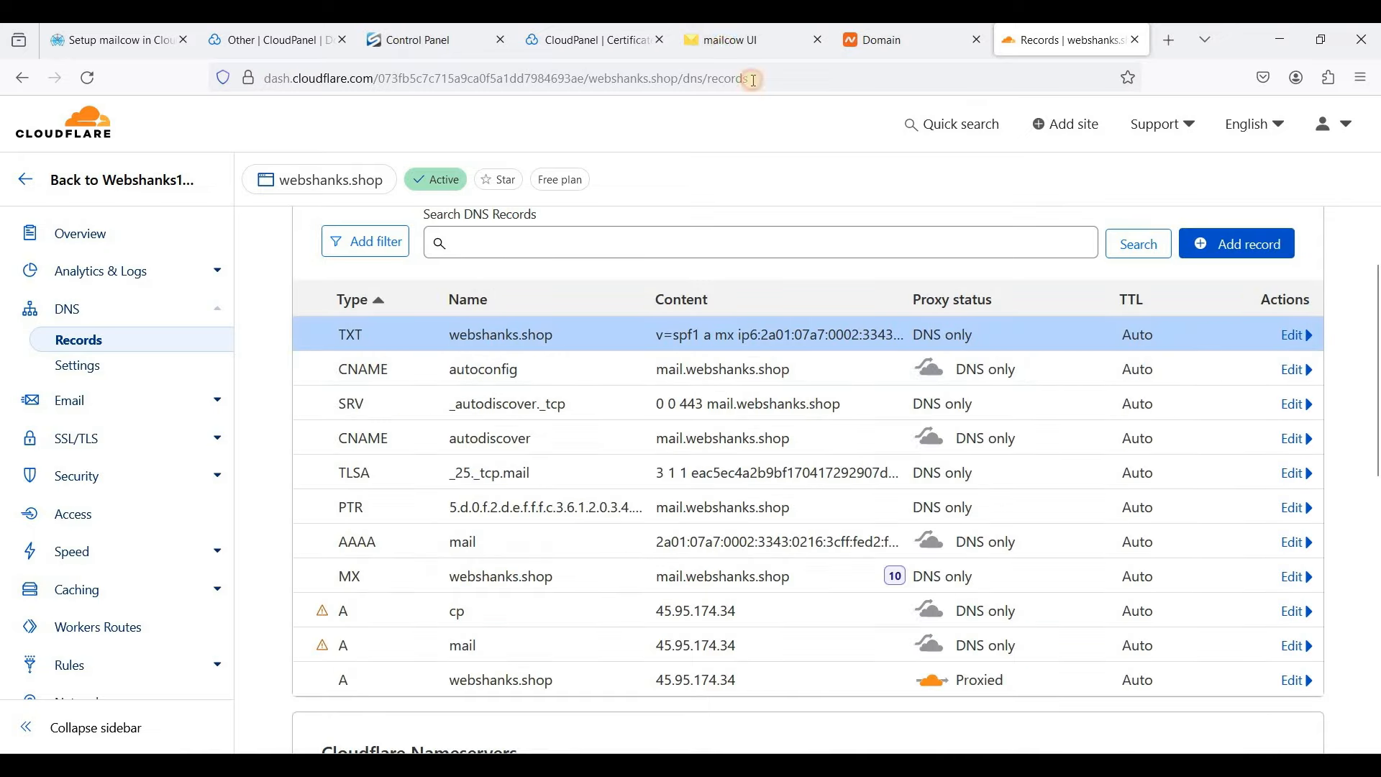
left_click(748, 42)
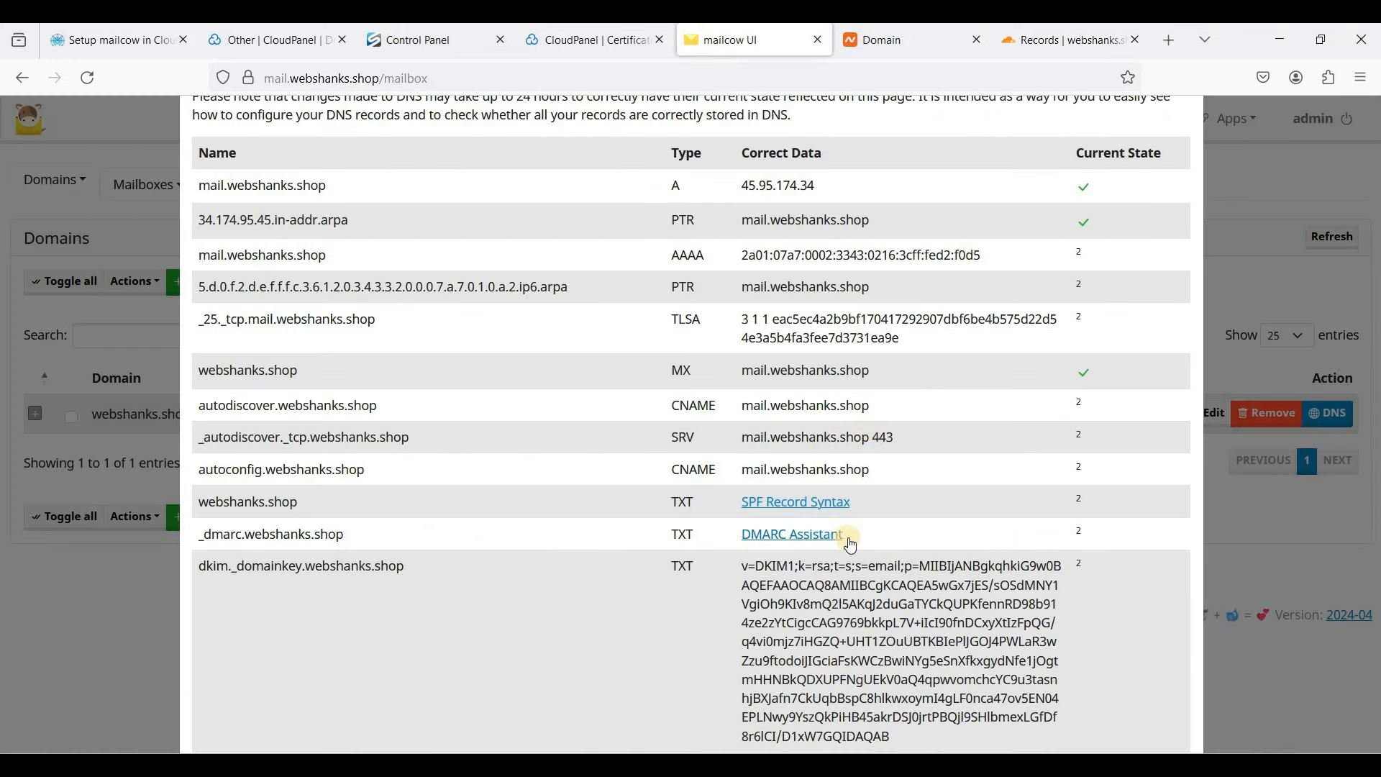
left_click(1047, 43)
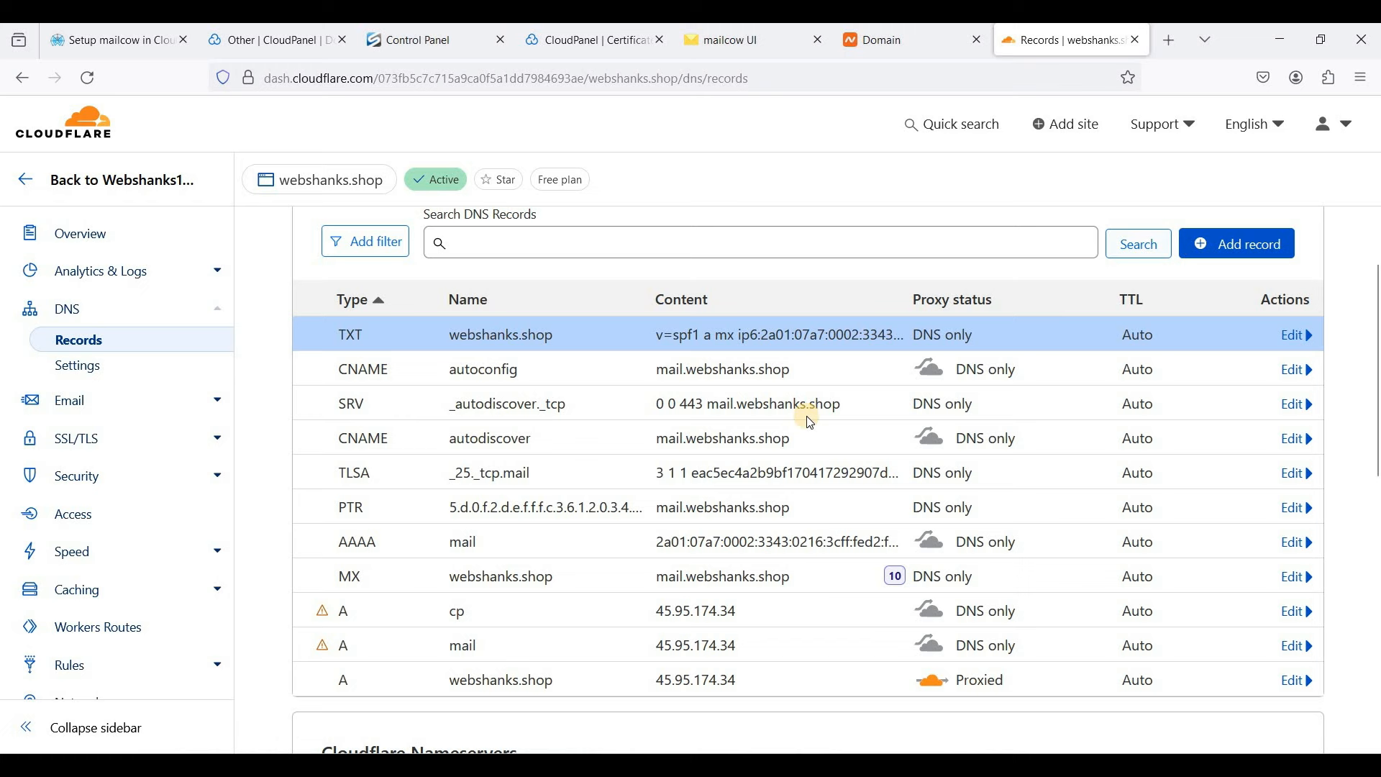
- Start a TXT record with content v=DMARC1; p=quarantine; adkim=r; aspf=r; pct=100 from the tutorial
left_click(392, 359)
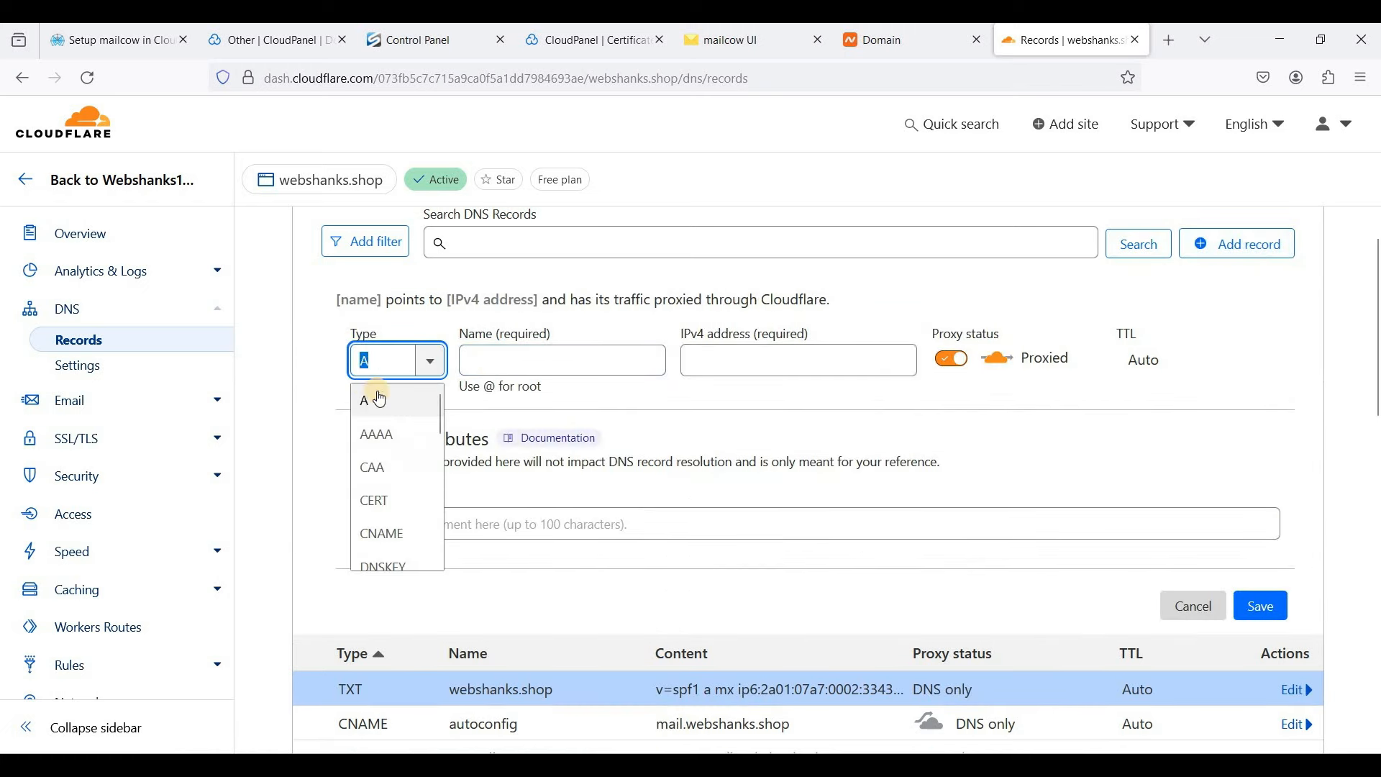
type("txt")
key("Return")
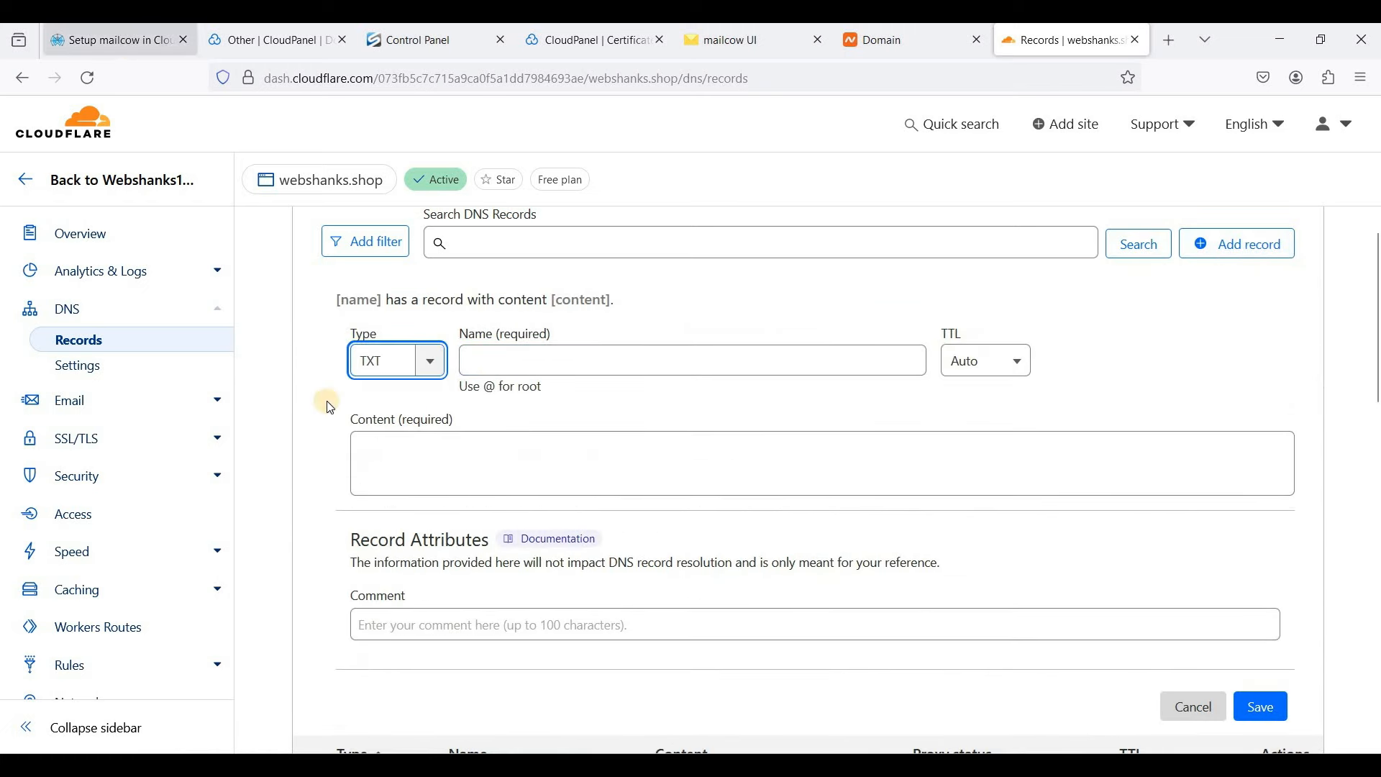
key("ctrl+1")
left_click_drag(148, 589, 585, 594)
key("ctrl+c")
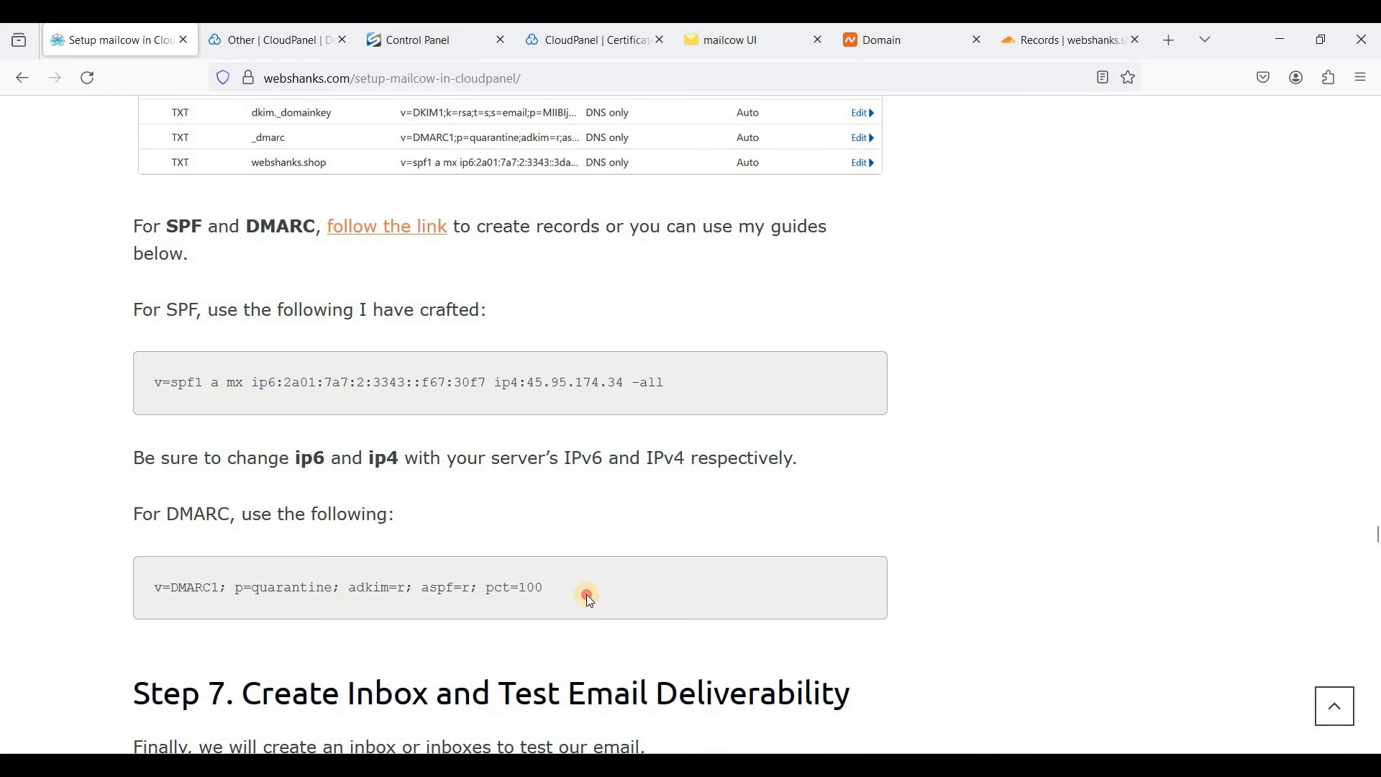
left_click(1073, 41)
key("ctrl+v")
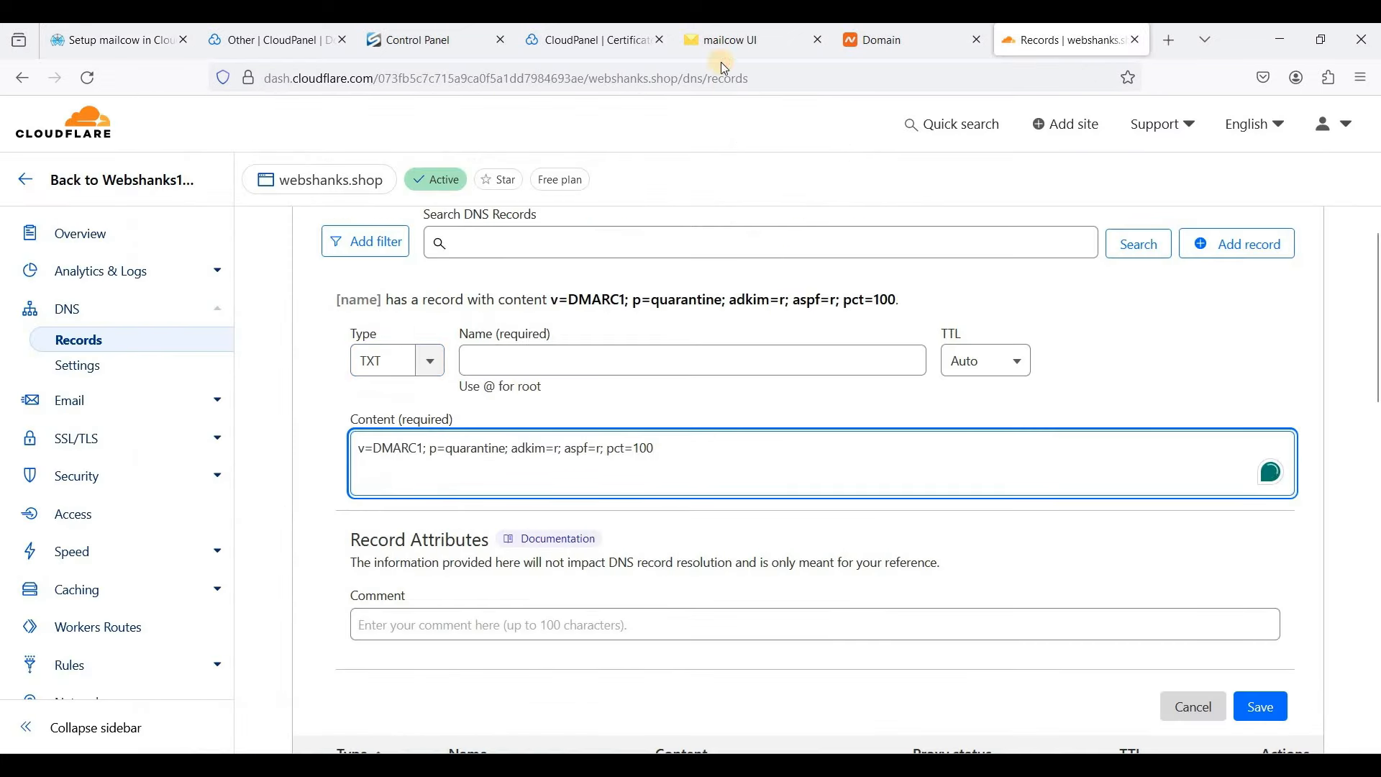
- Name the DMARC record _dmarc.webshanks.shop, copied from mailcow, and save it
key("ctrl+5")
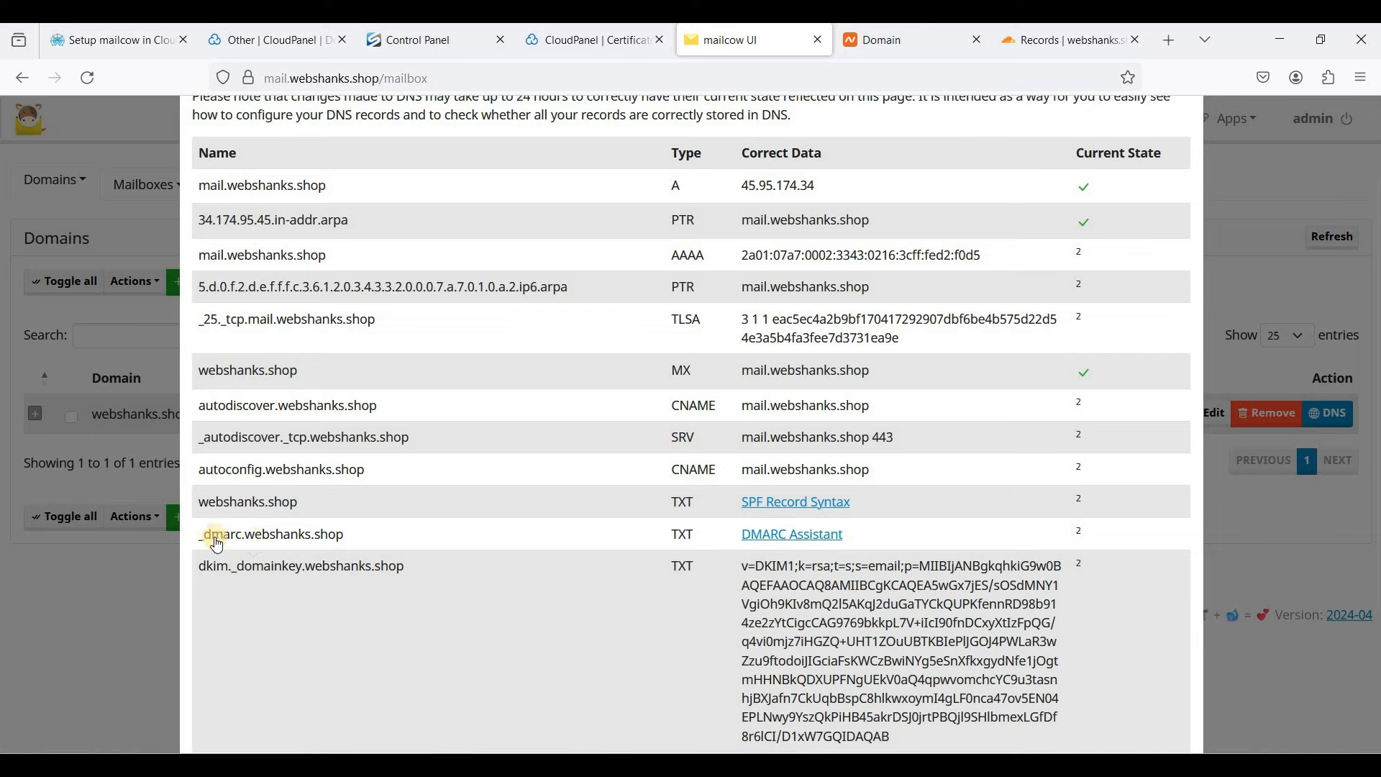
left_click_drag(200, 539, 345, 535)
key("ctrl+c")
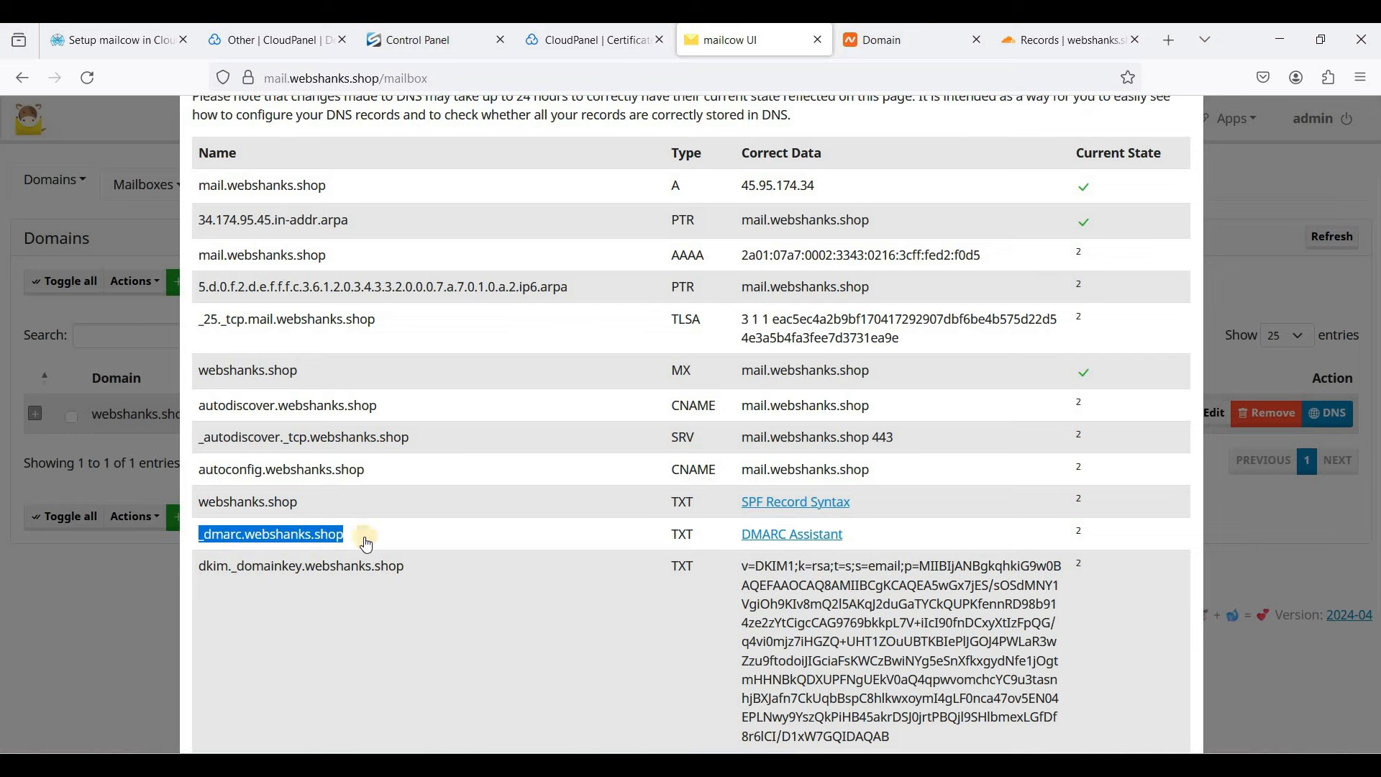
left_click(1071, 41)
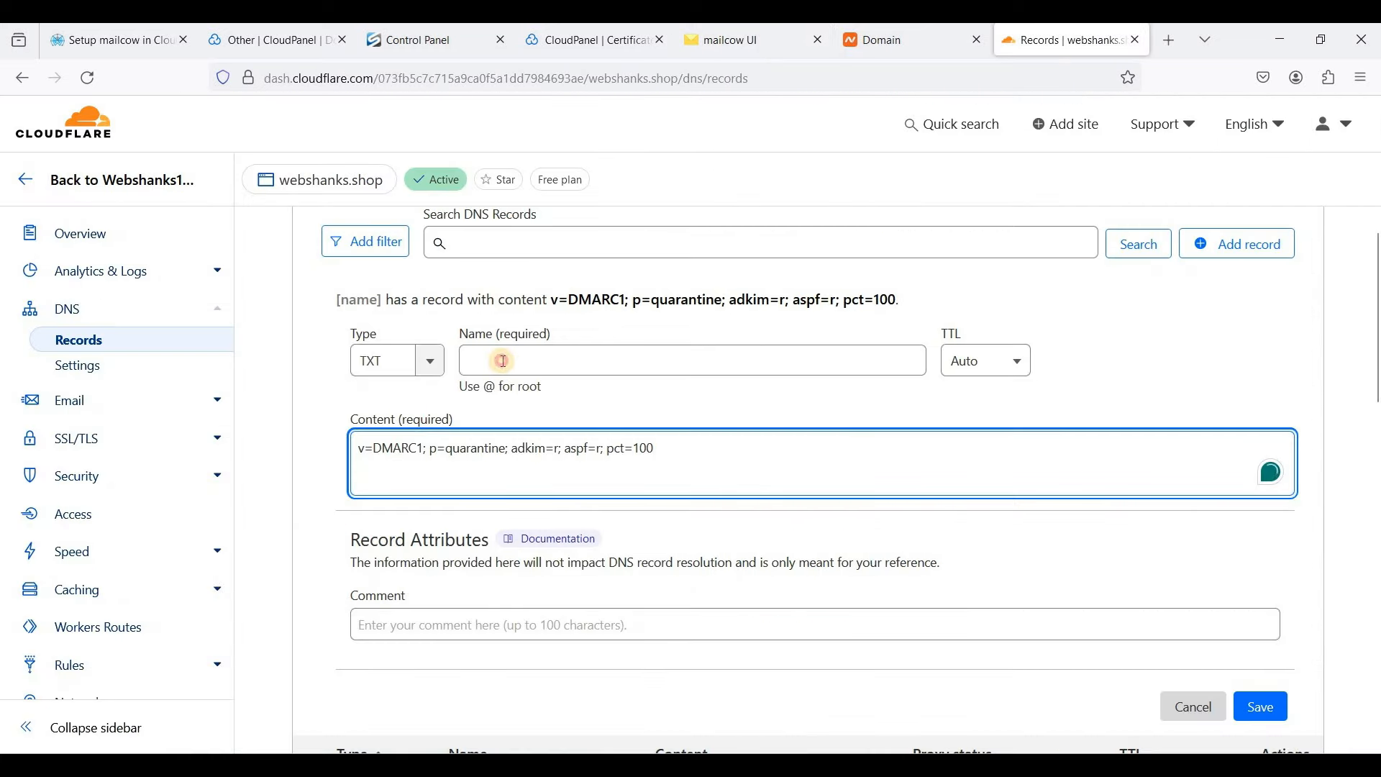
left_click(913, 363)
key("ctrl+v")
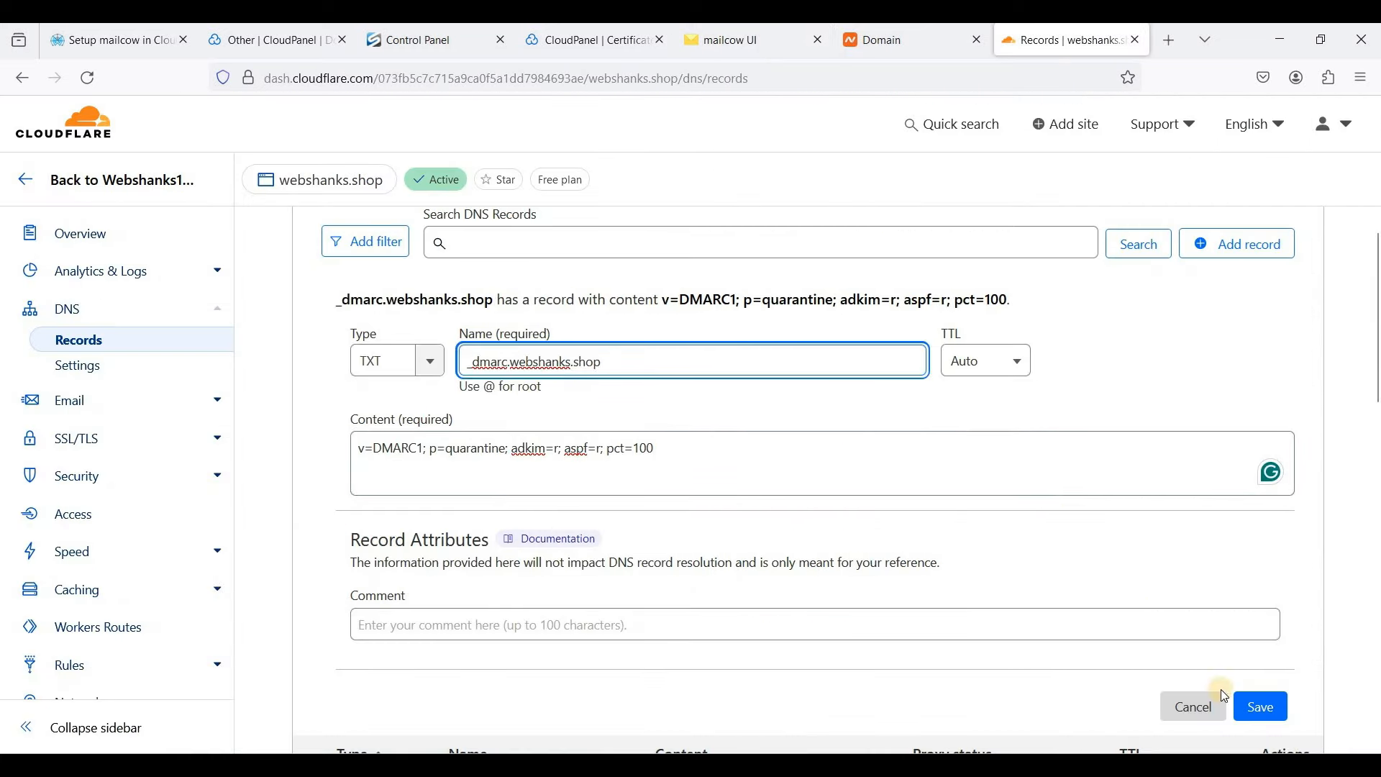
left_click(1257, 712)
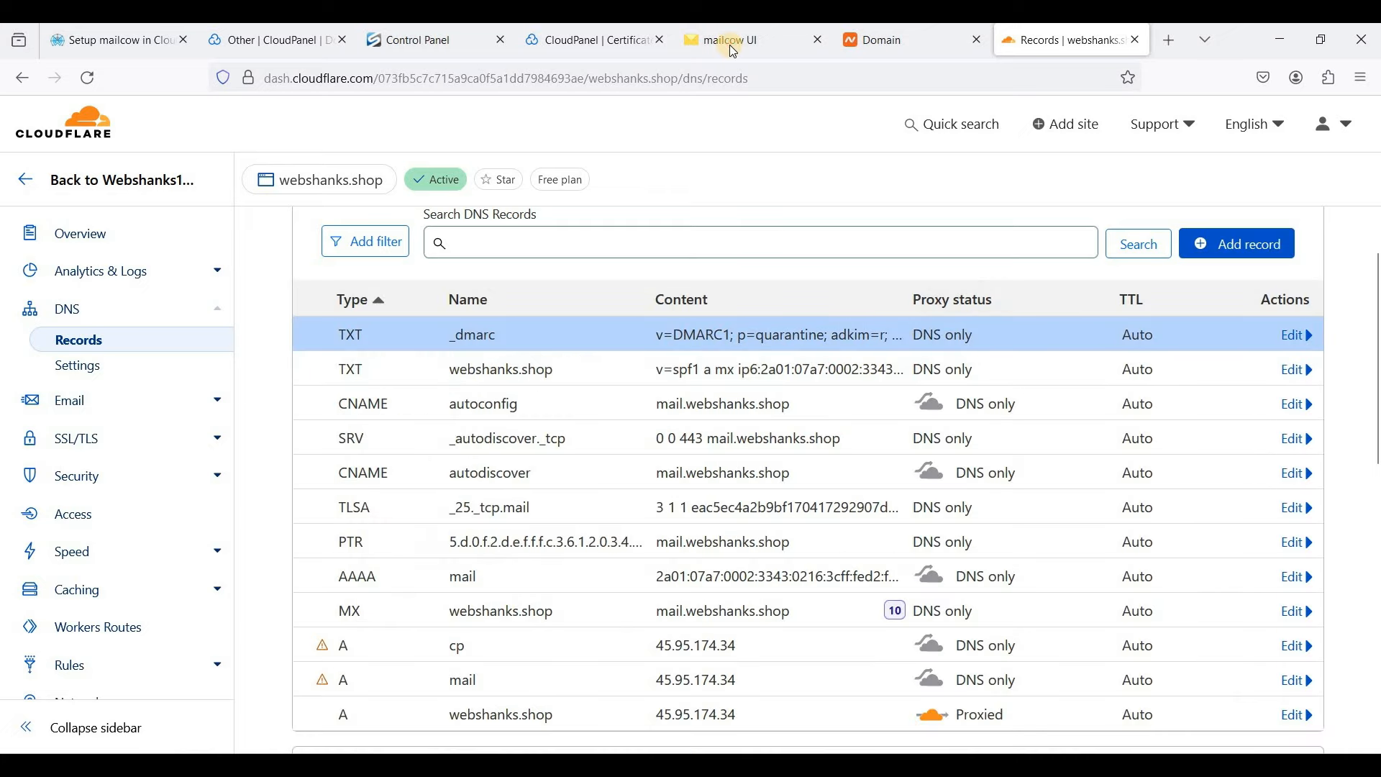
left_click(755, 41)
- Start a TXT record named dkim._domainkey.webshanks.shop, copied from mailcow's DNS list
scroll(711, 550, "down", 2)
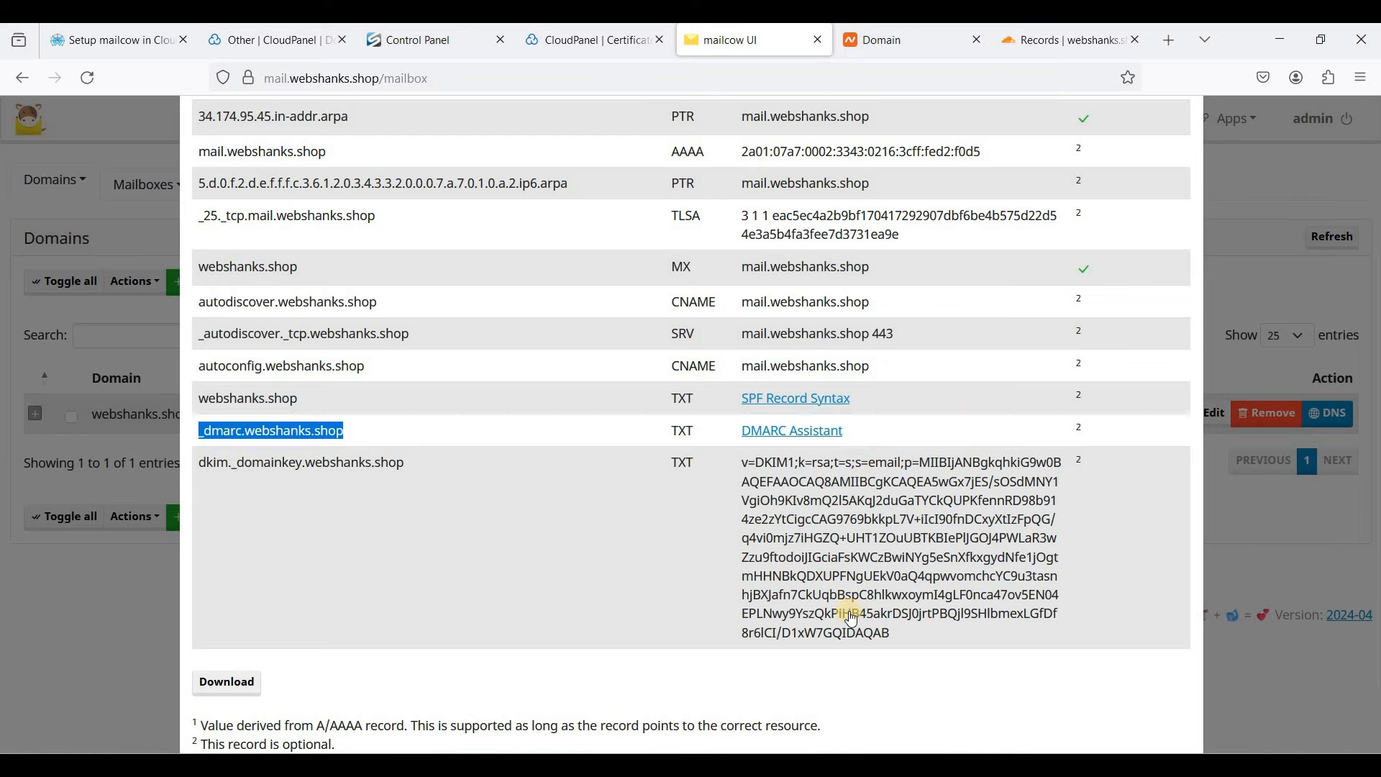
left_click(1051, 44)
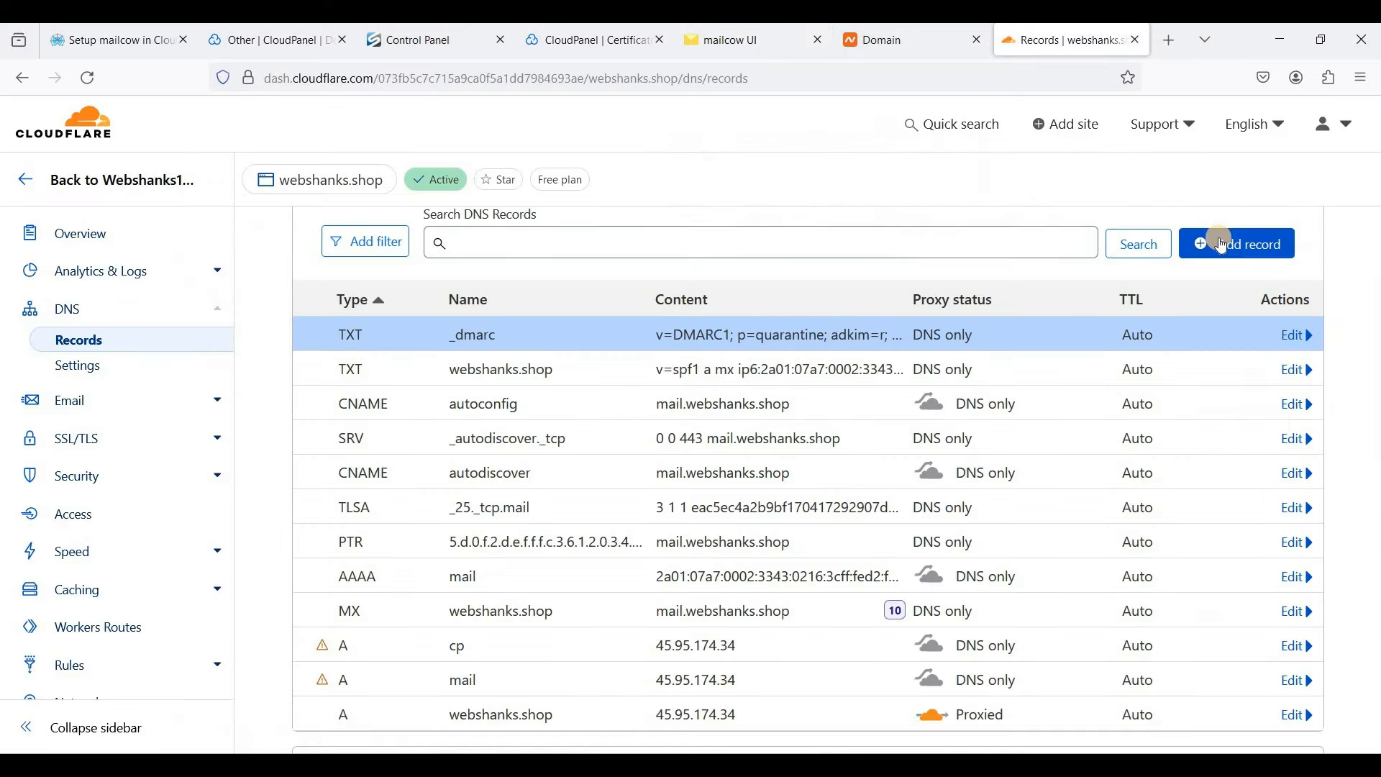
left_click(1222, 244)
left_click(401, 368)
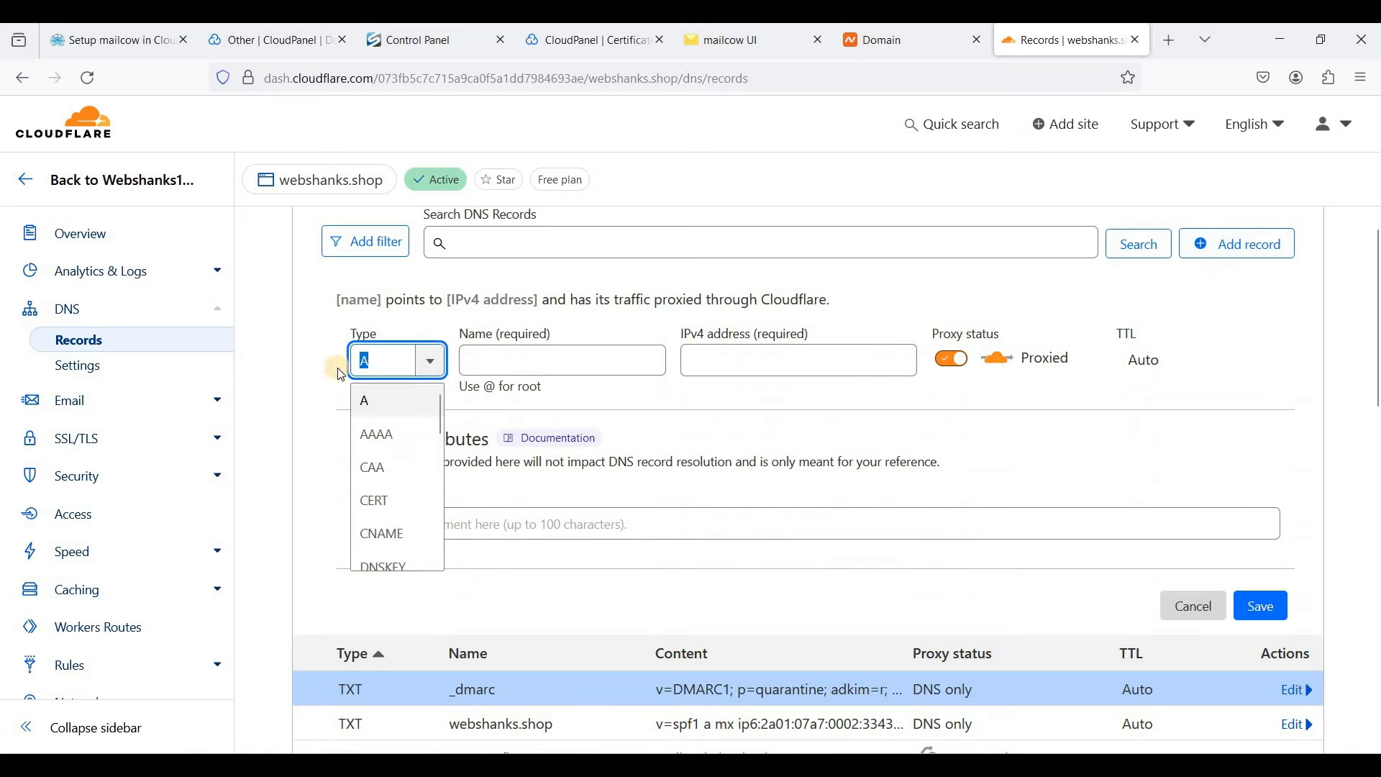
type("txt")
key("Return")
left_click(734, 45)
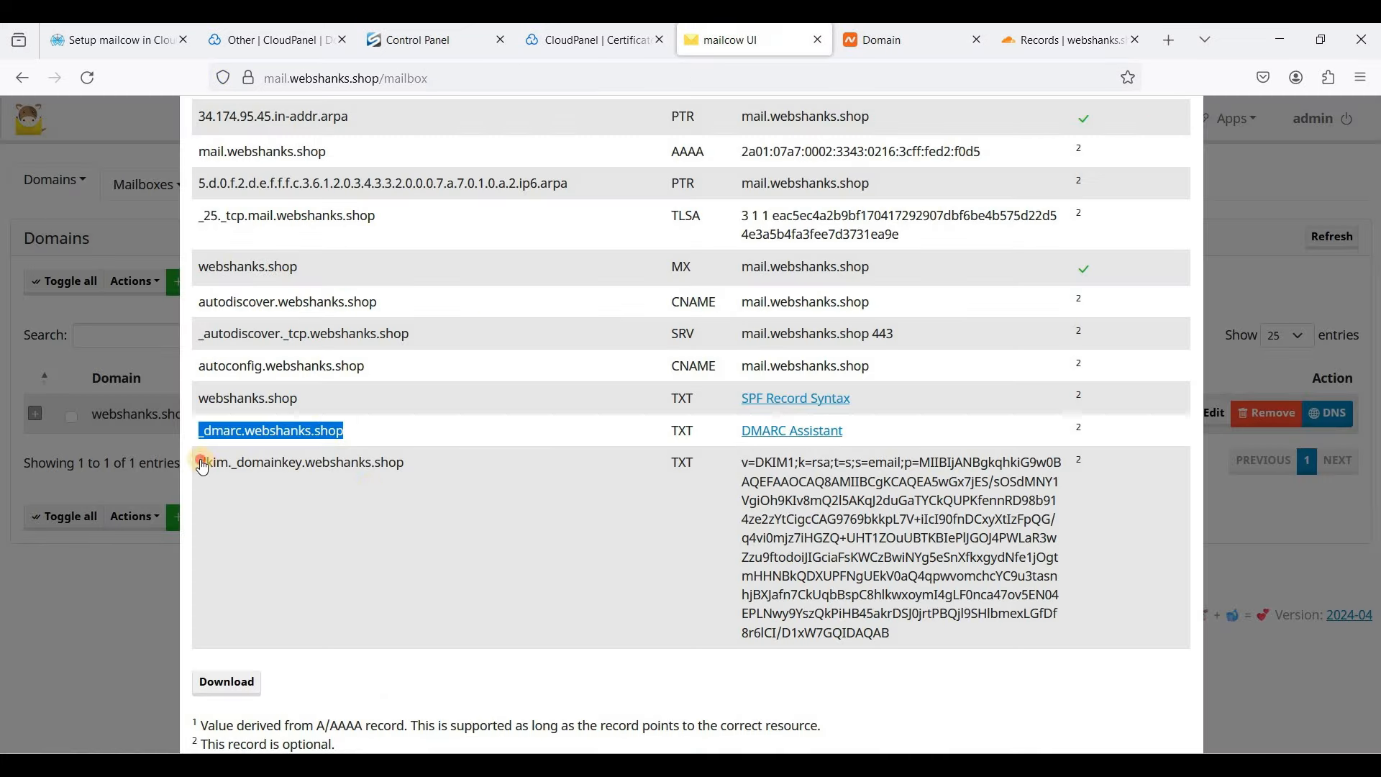
left_click_drag(203, 467, 406, 464)
key("ctrl+c")
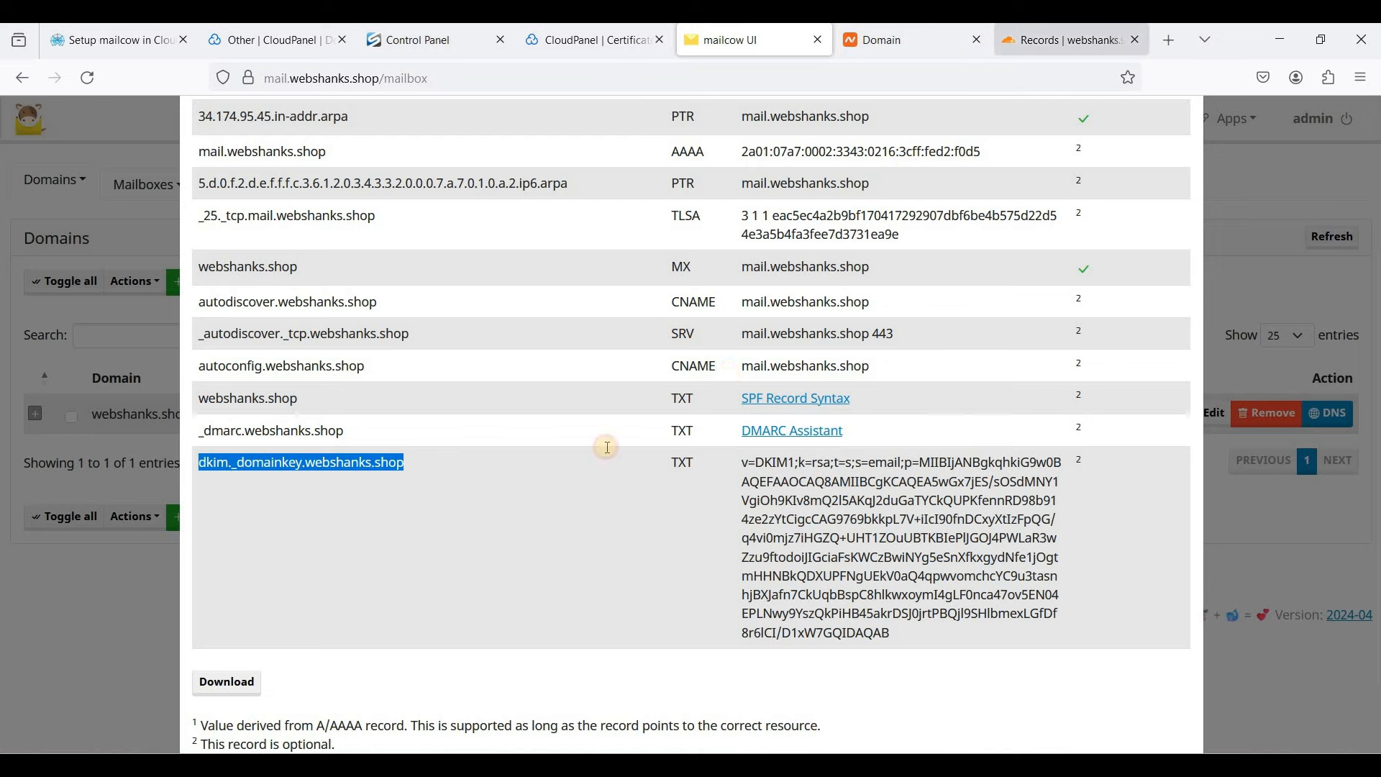
left_click(1065, 40)
left_click(512, 361)
key("ctrl+v")
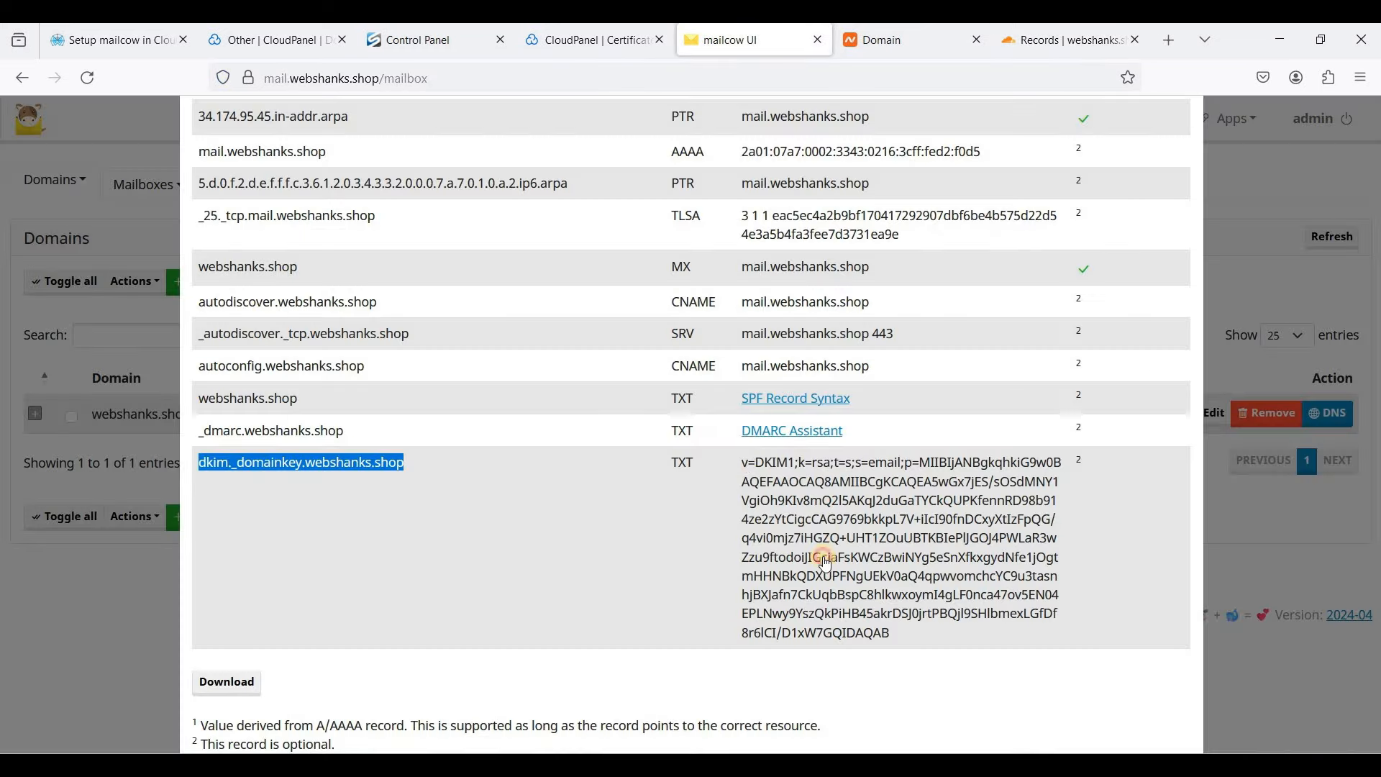
- Paste mailcow's v=DKIM1 public key as the content and save the record
left_click_drag(743, 463, 892, 634)
key("ctrl+c")
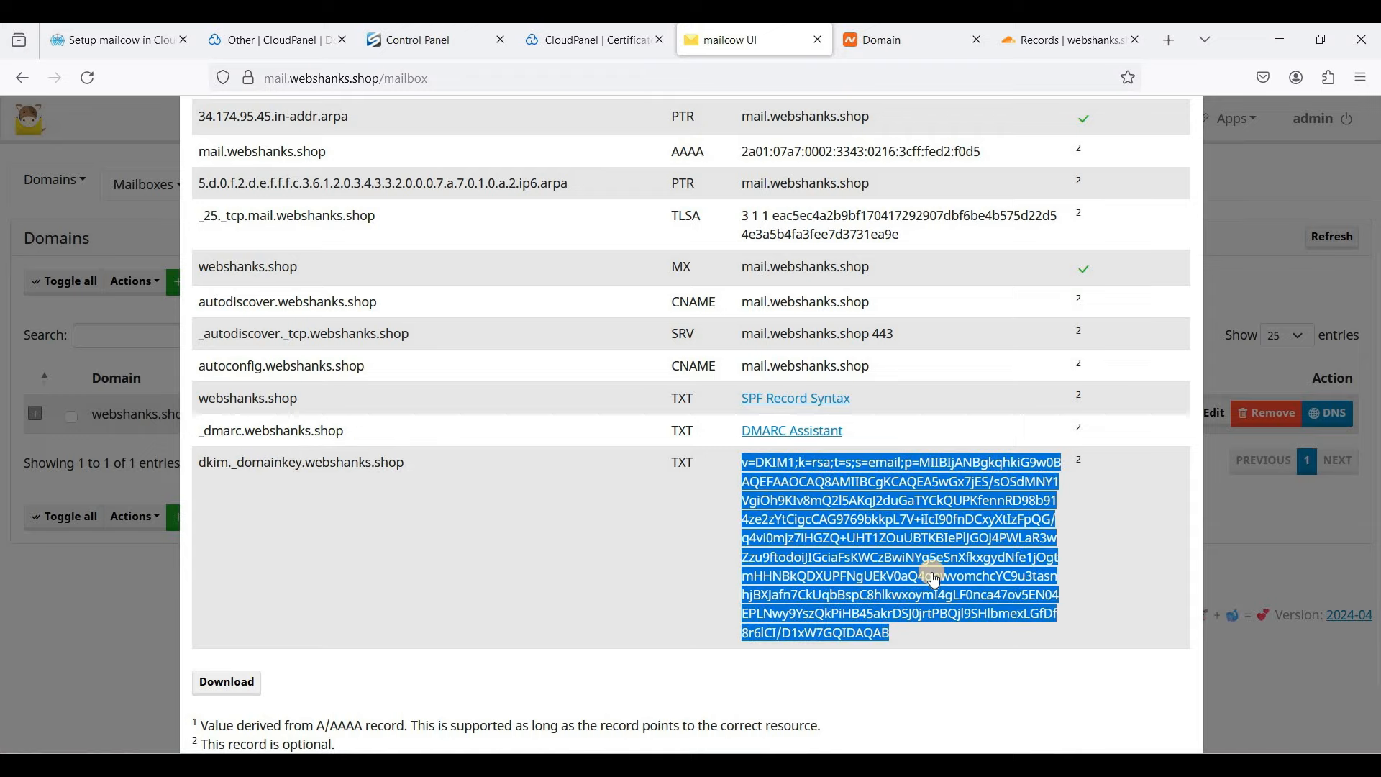
key("ctrl+Tab")
left_click(627, 462)
key("ctrl+v")
scroll(1285, 658, "down", 2)
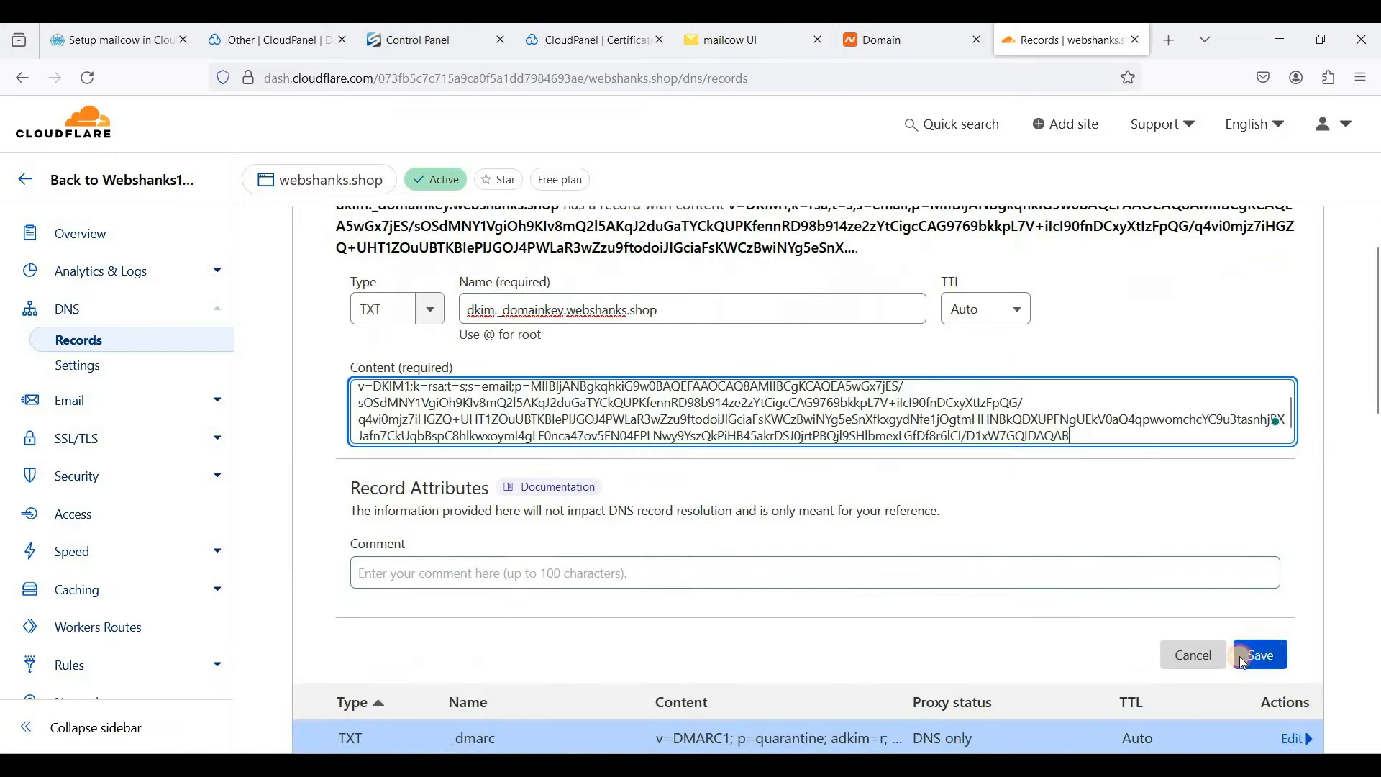
left_click(1265, 654)
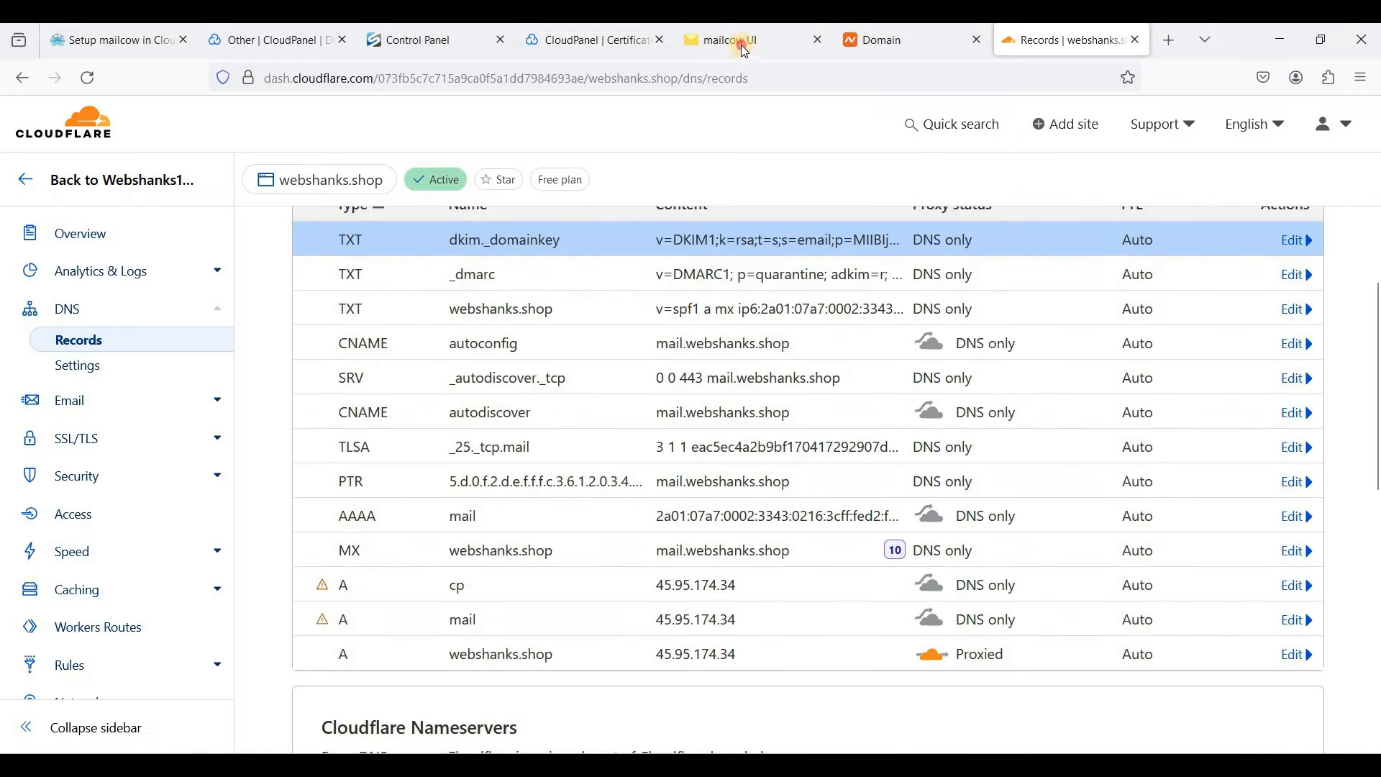
- Review the Current State column of mailcow's DNS checks and close the overview
left_click(745, 50)
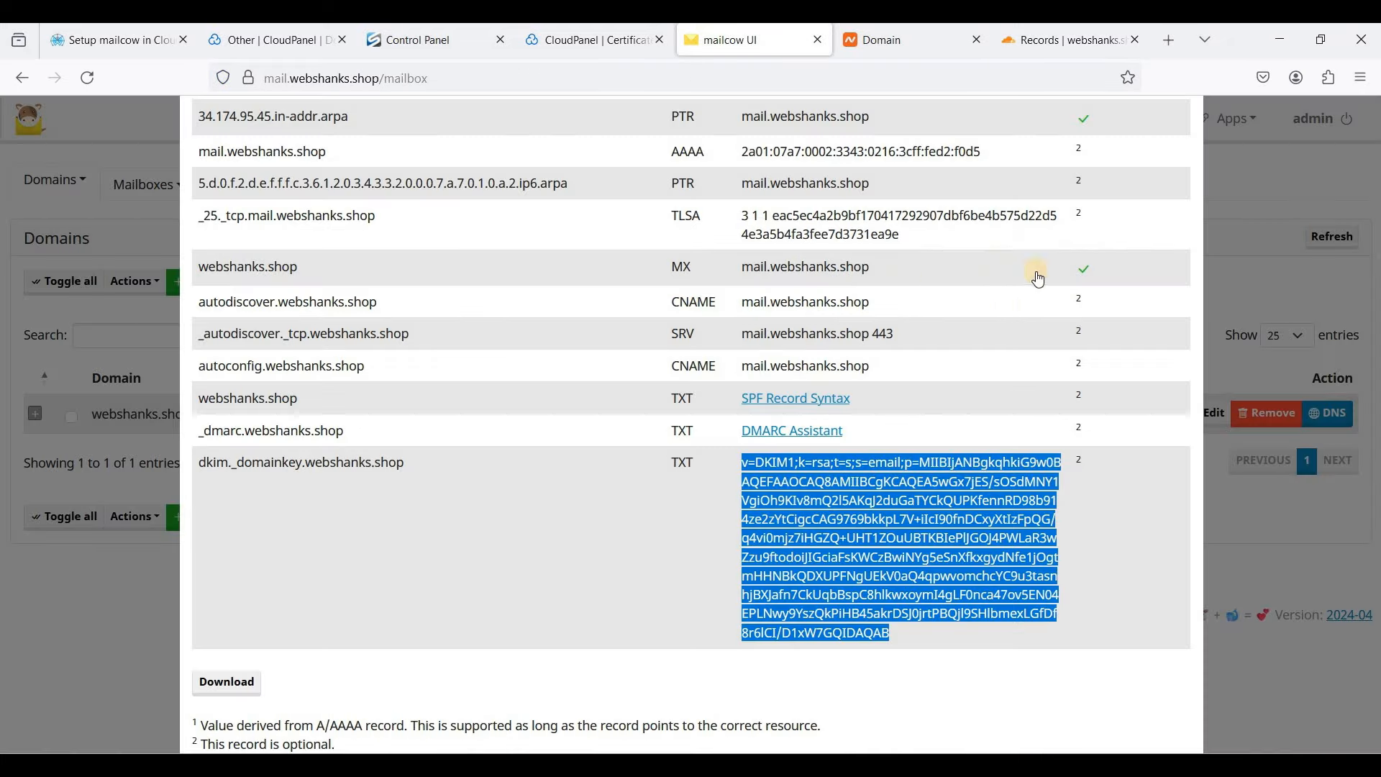
left_click(1093, 523)
scroll(1122, 647, "up", 3)
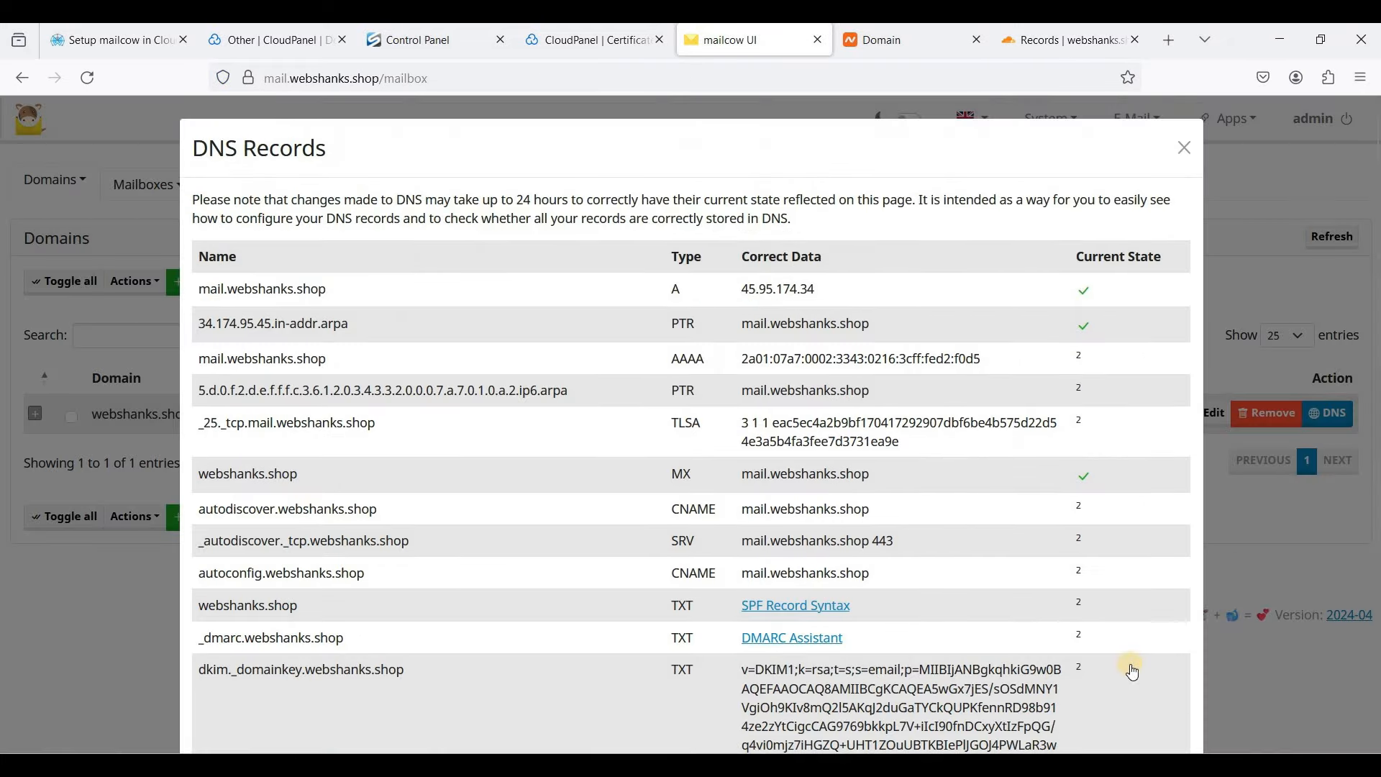
scroll(1027, 536, "down", 2)
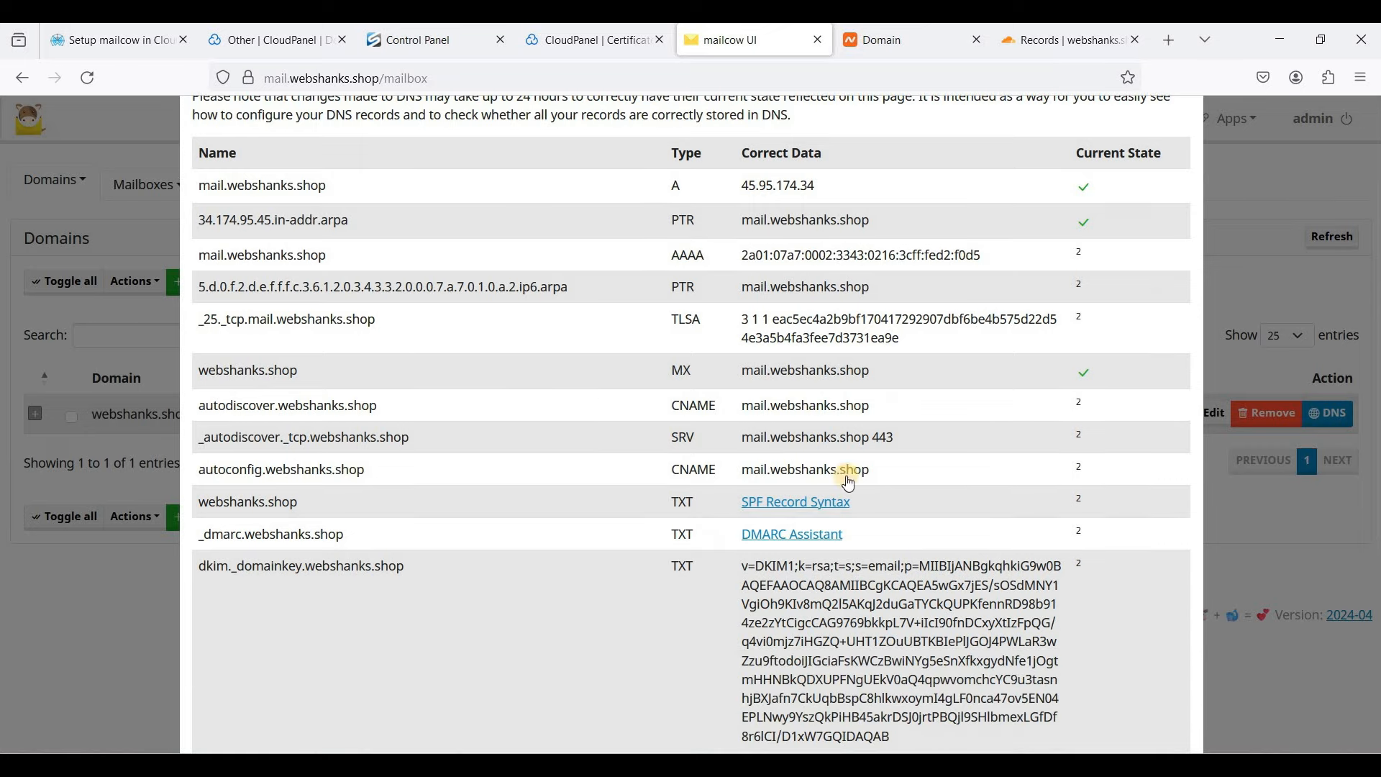
scroll(893, 371, "up", 2)
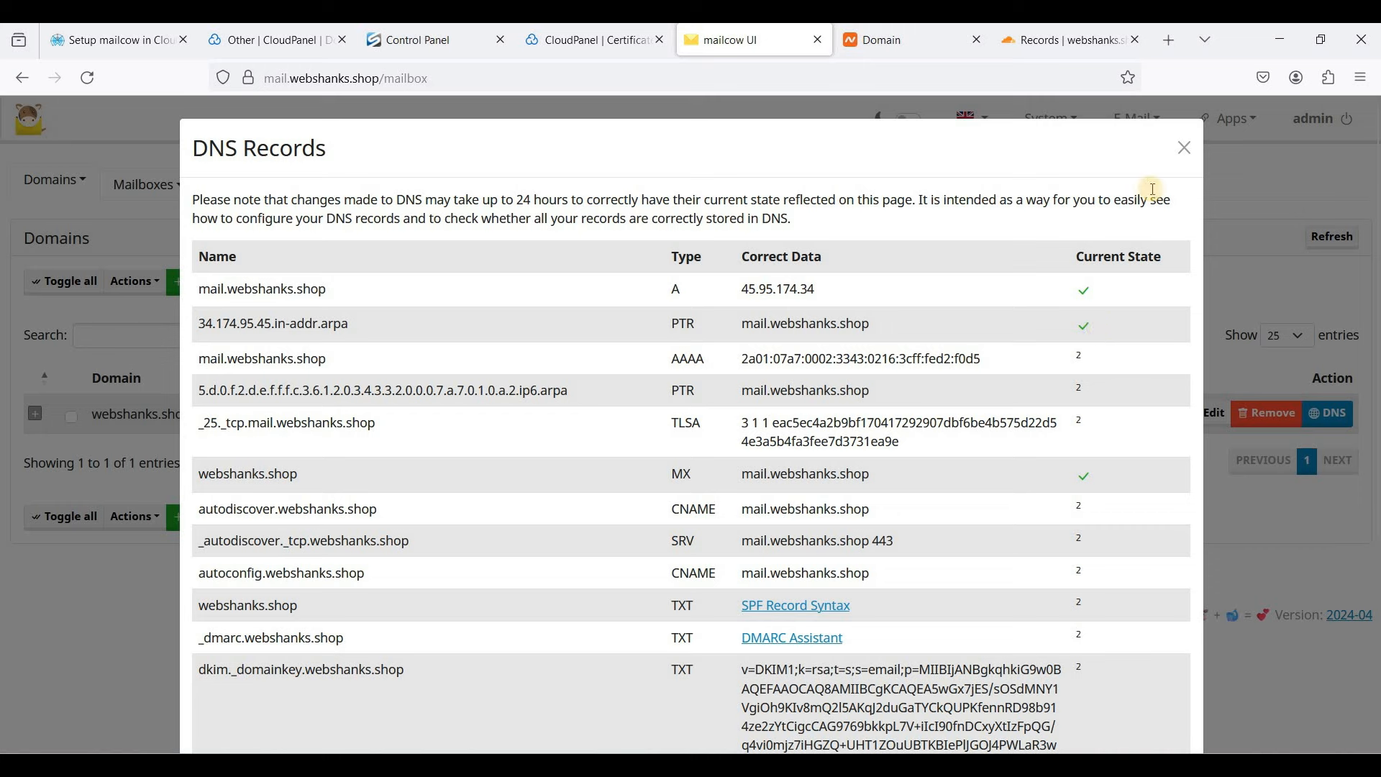
left_click(1182, 155)
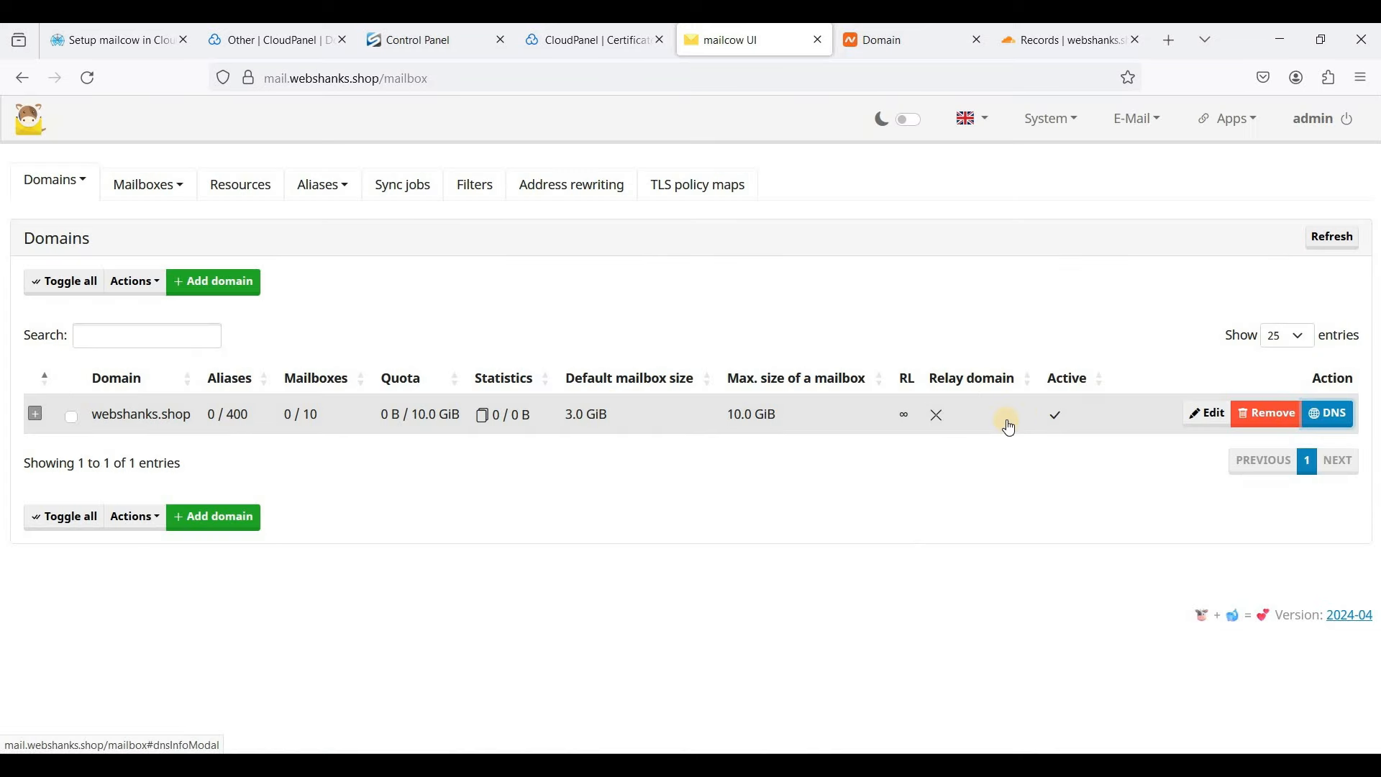
- Reopen the domain's DNS status, note the unverified IPv6 PTR record, and close it again
left_click(1064, 41)
left_click(755, 49)
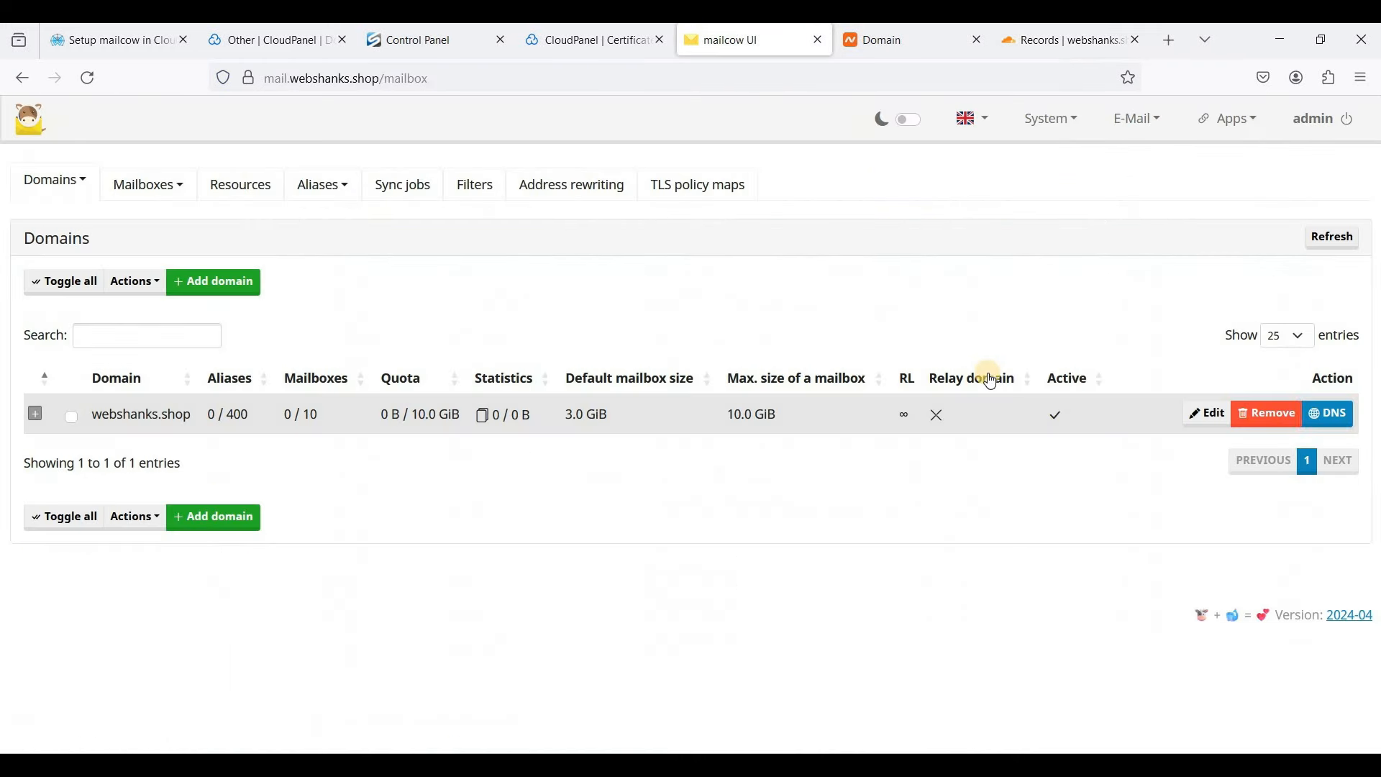
left_click(1335, 416)
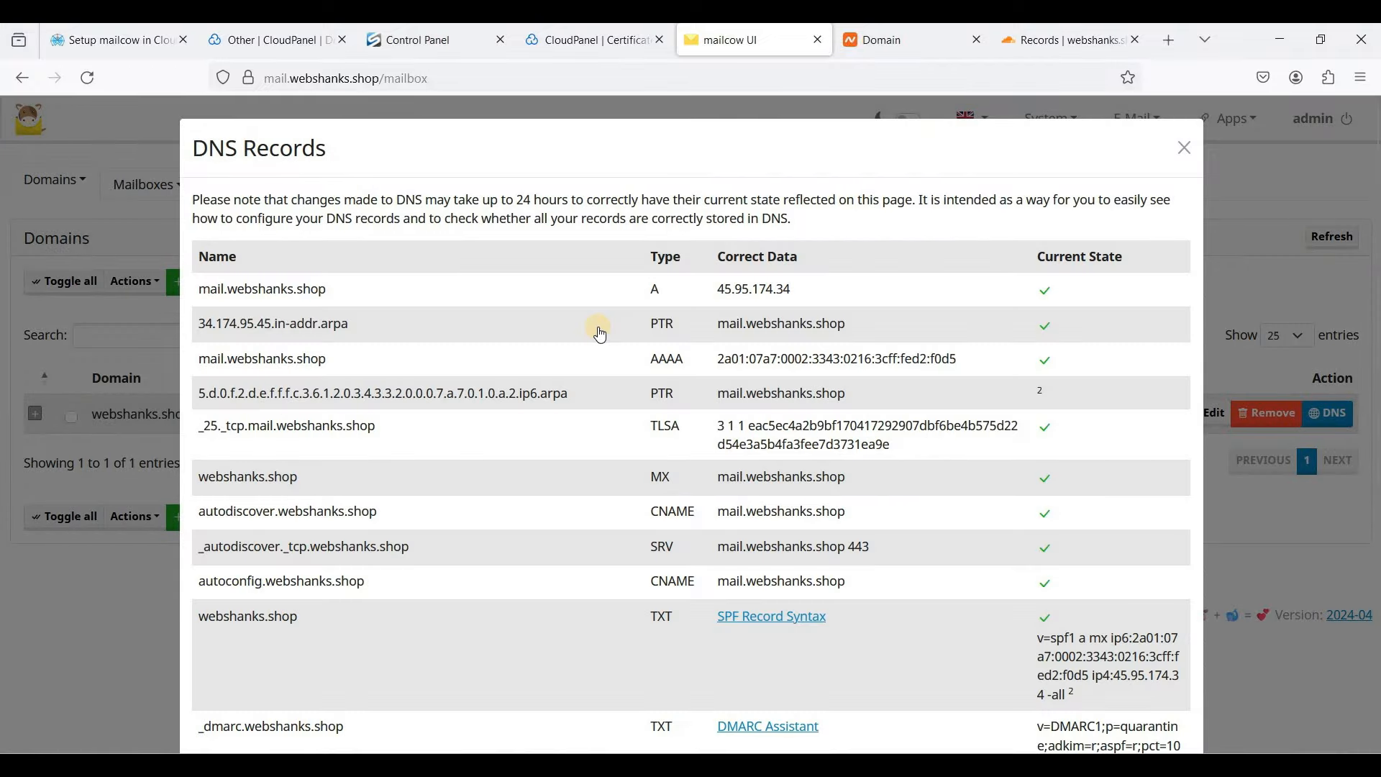
scroll(795, 342, "down", 2)
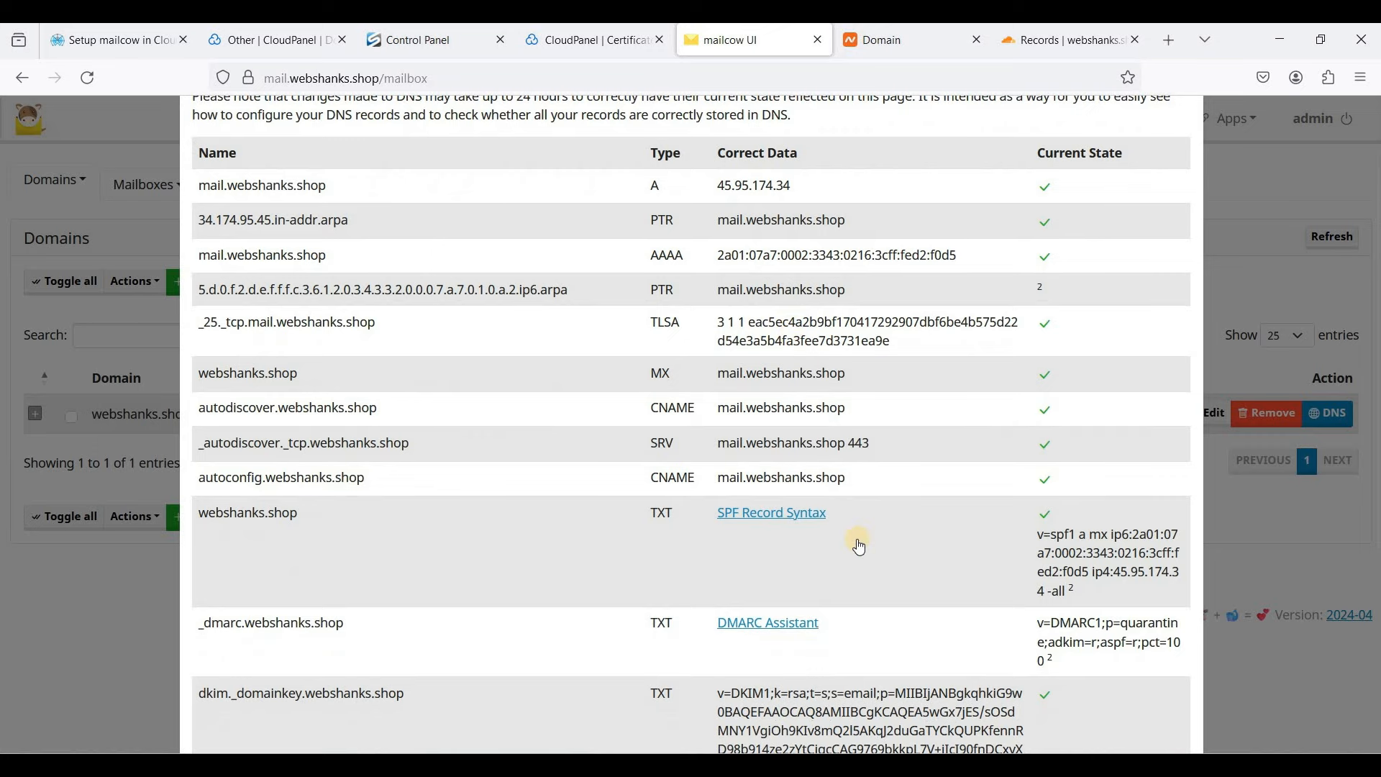
scroll(1057, 363, "up", 2)
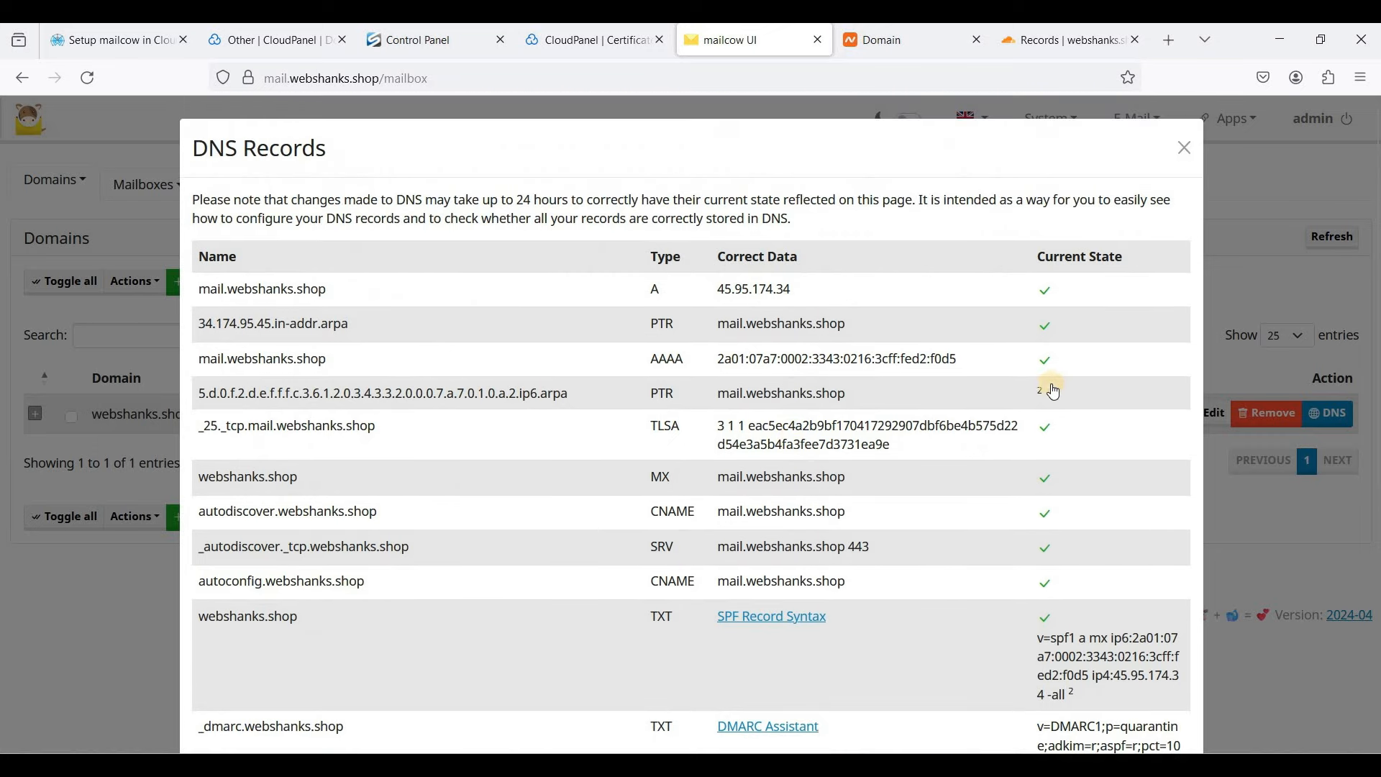
double_click(871, 390)
scroll(1011, 403, "down", 2)
scroll(1011, 402, "up", 2)
scroll(1006, 403, "down", 4)
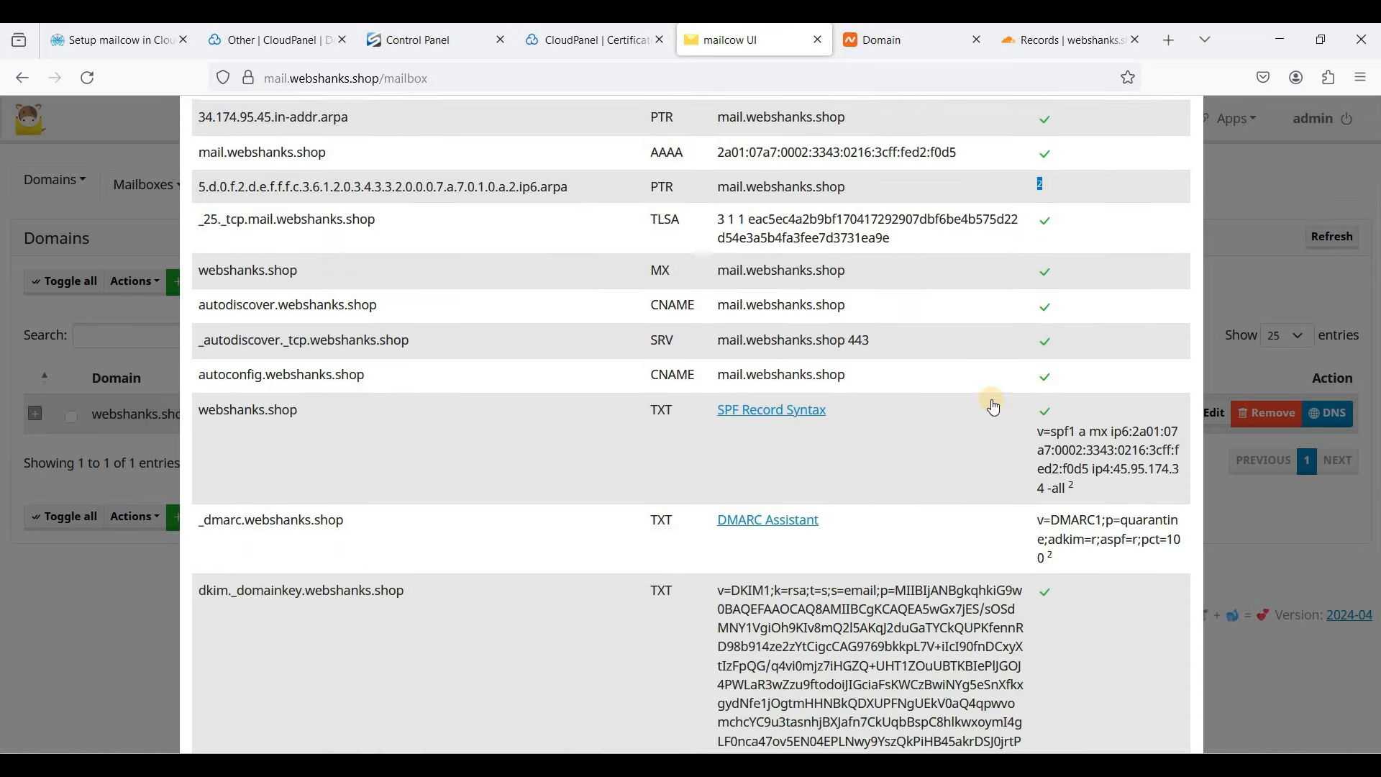
scroll(1205, 191, "up", 4)
left_click(1184, 145)
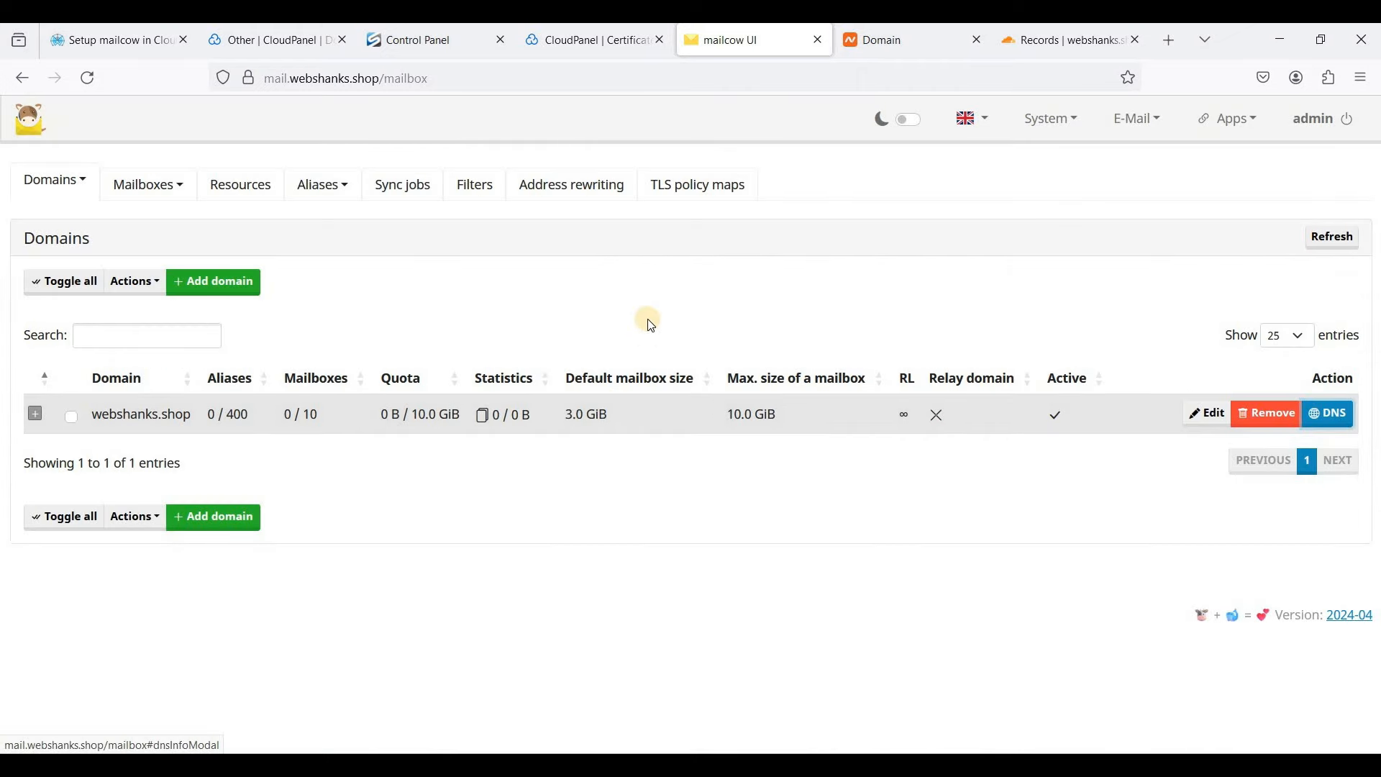
- Start a new webshanks.shop mailbox with a username and a generated password, copied for later
left_click(162, 195)
left_click(133, 221)
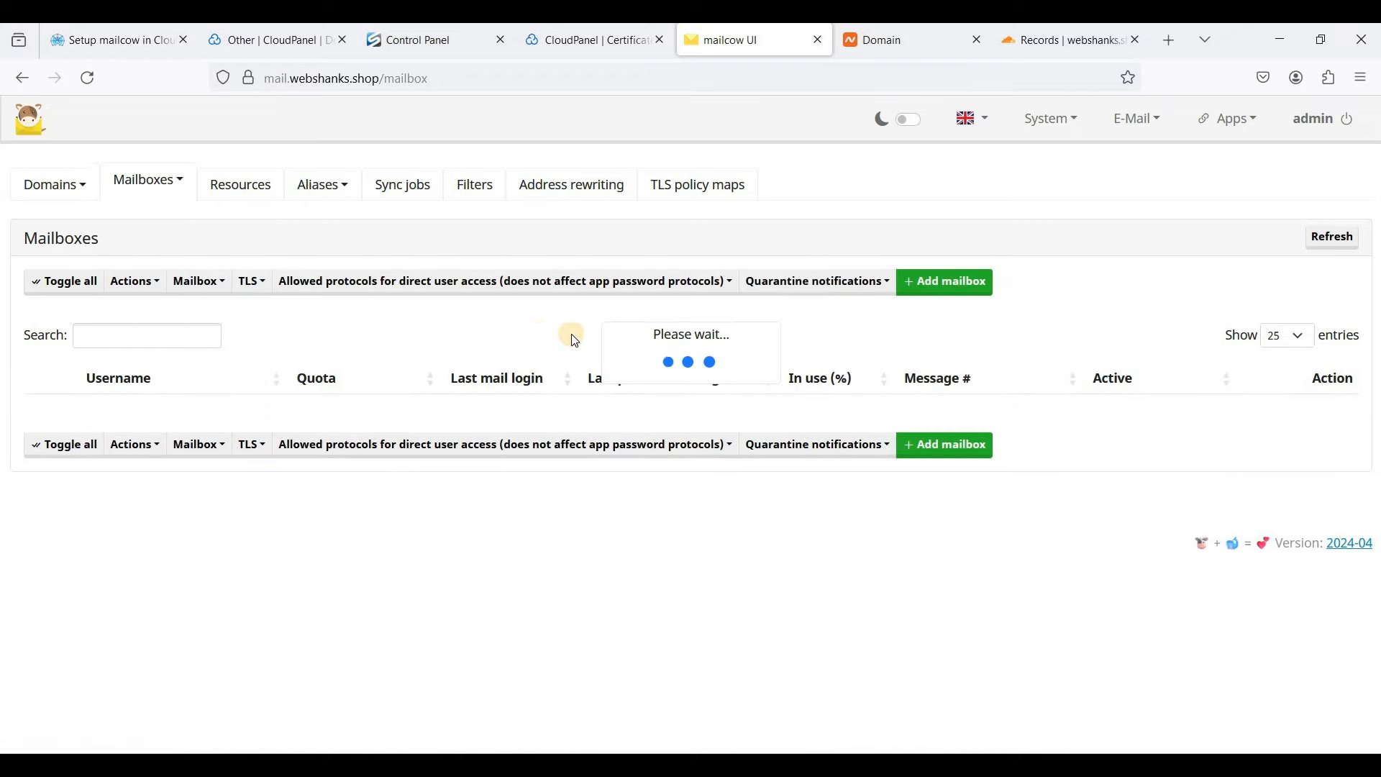
left_click(963, 282)
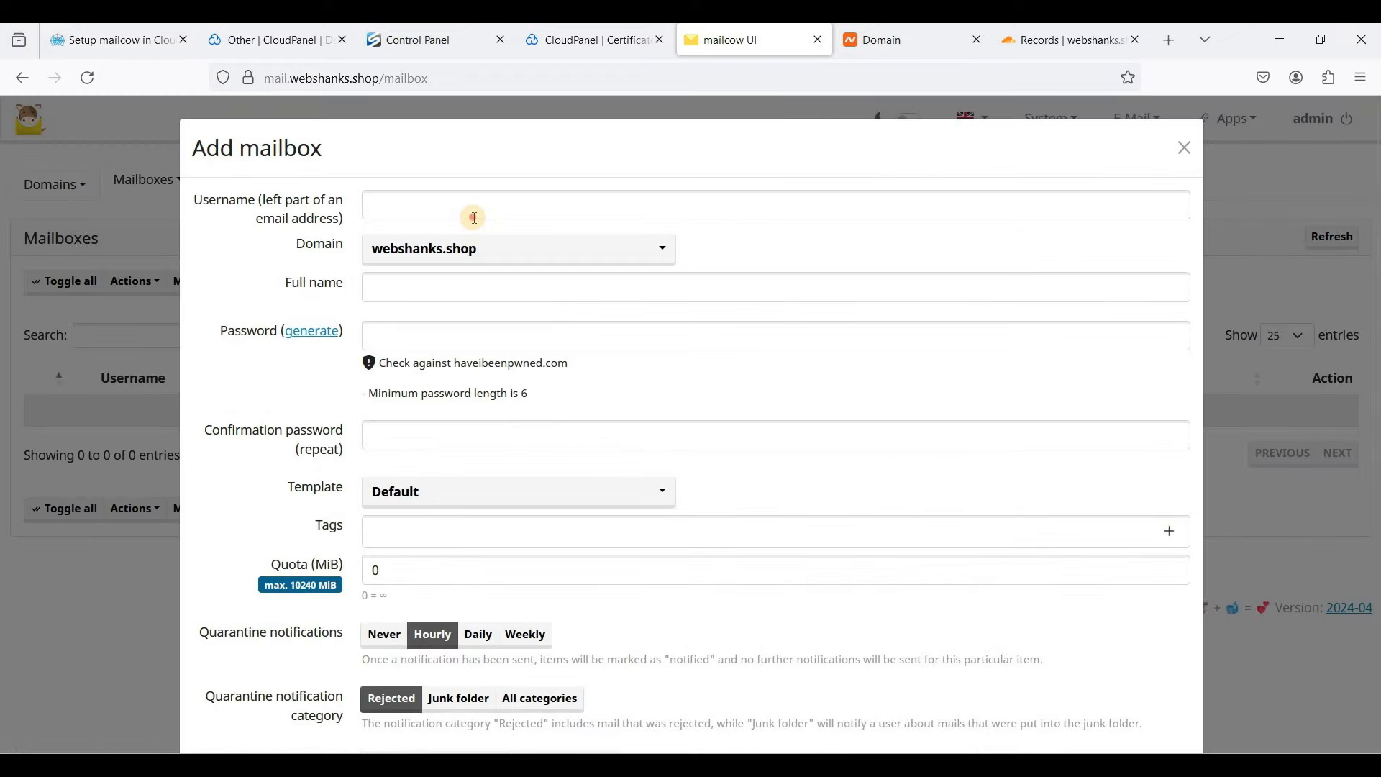
left_click(475, 218)
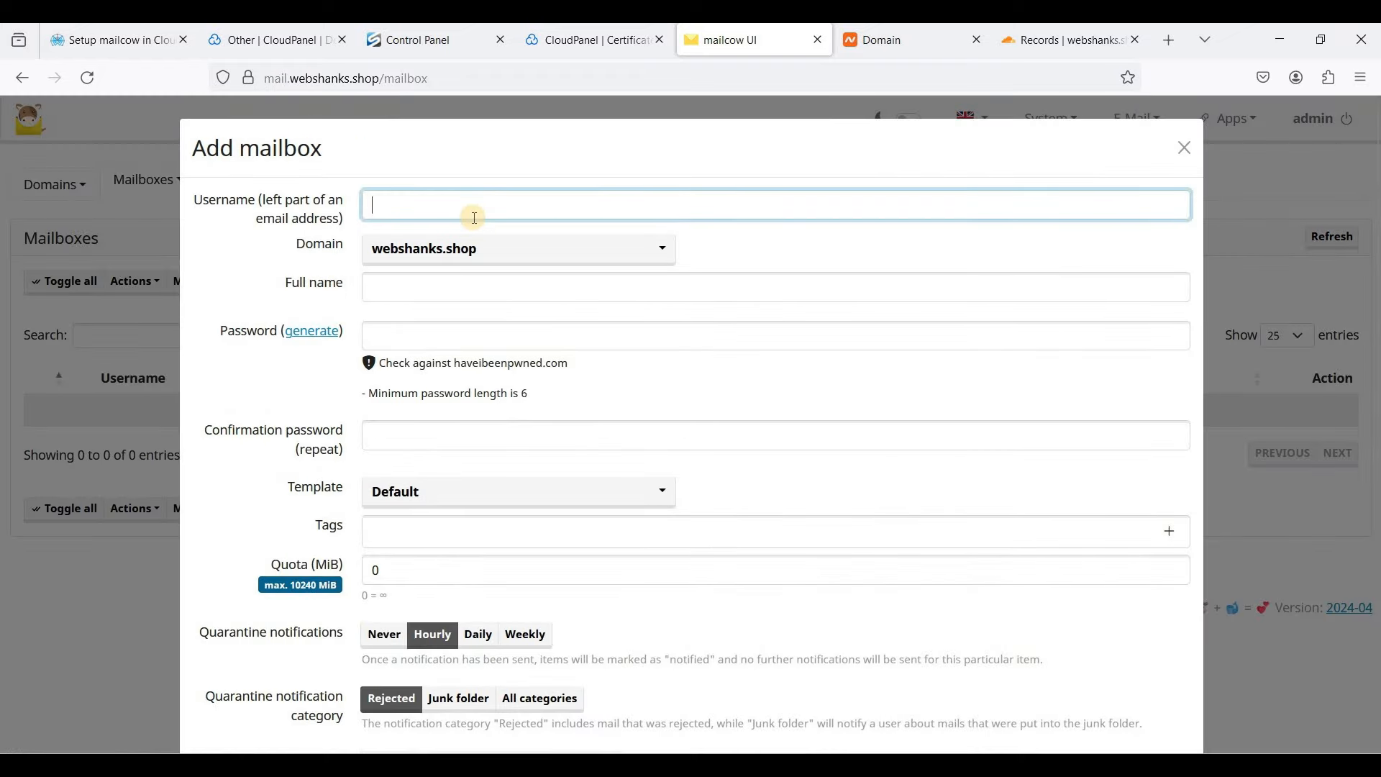
type("tony")
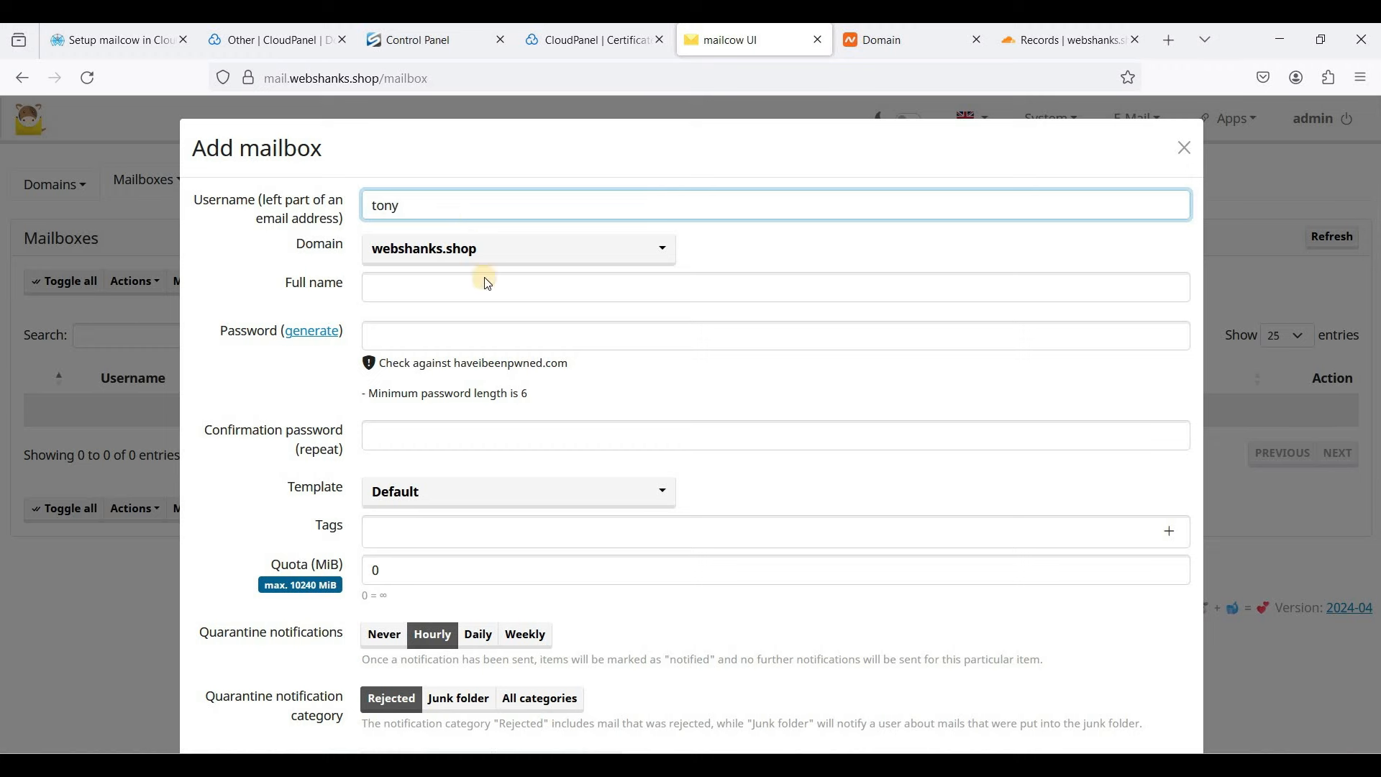
left_click(409, 342)
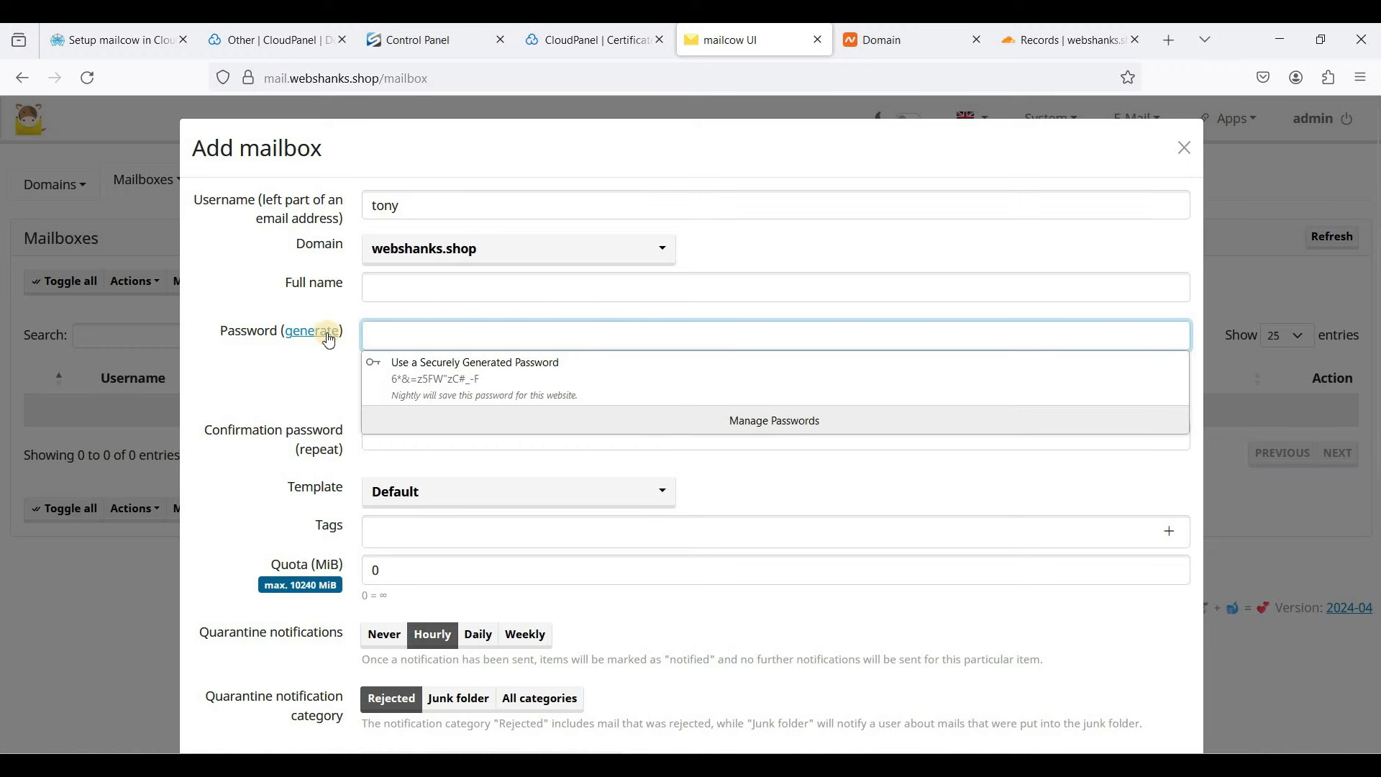
left_click(314, 332)
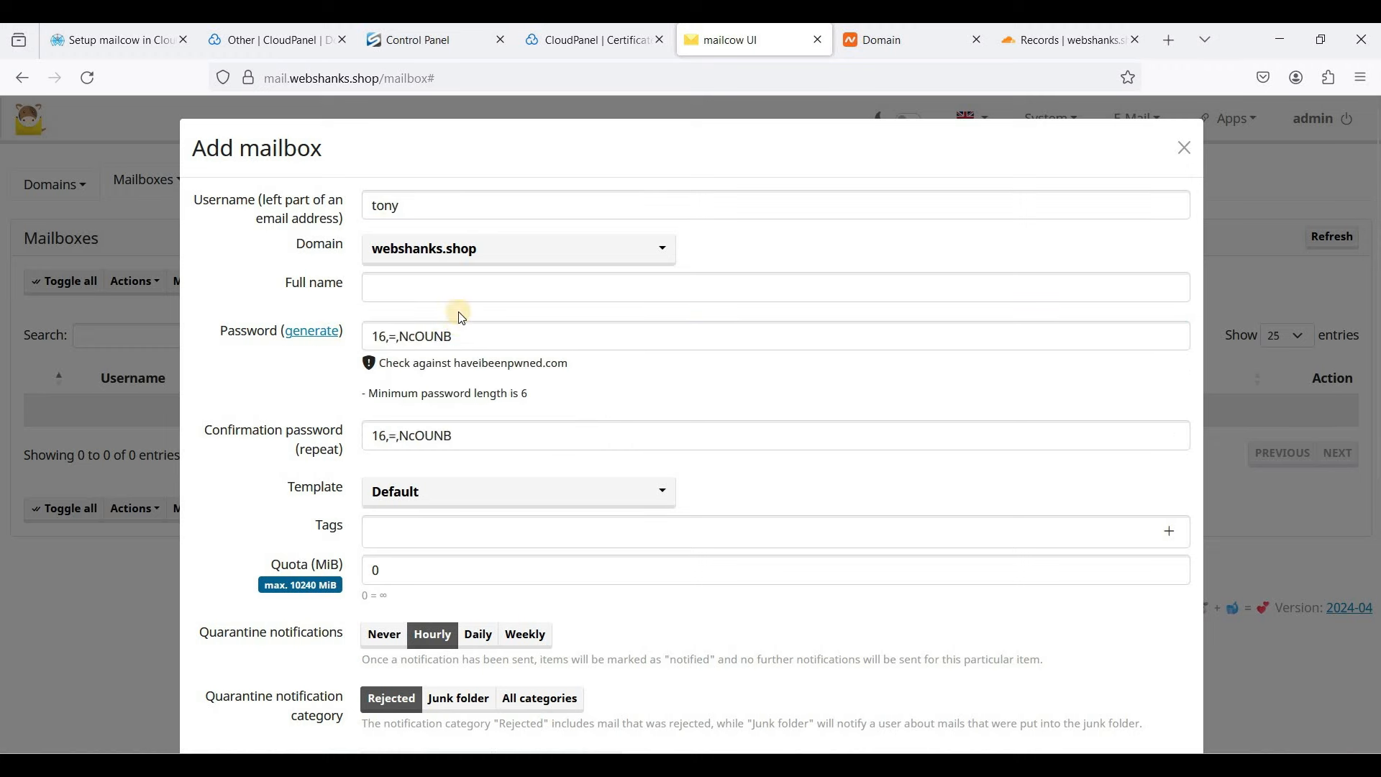
triple_click(370, 334)
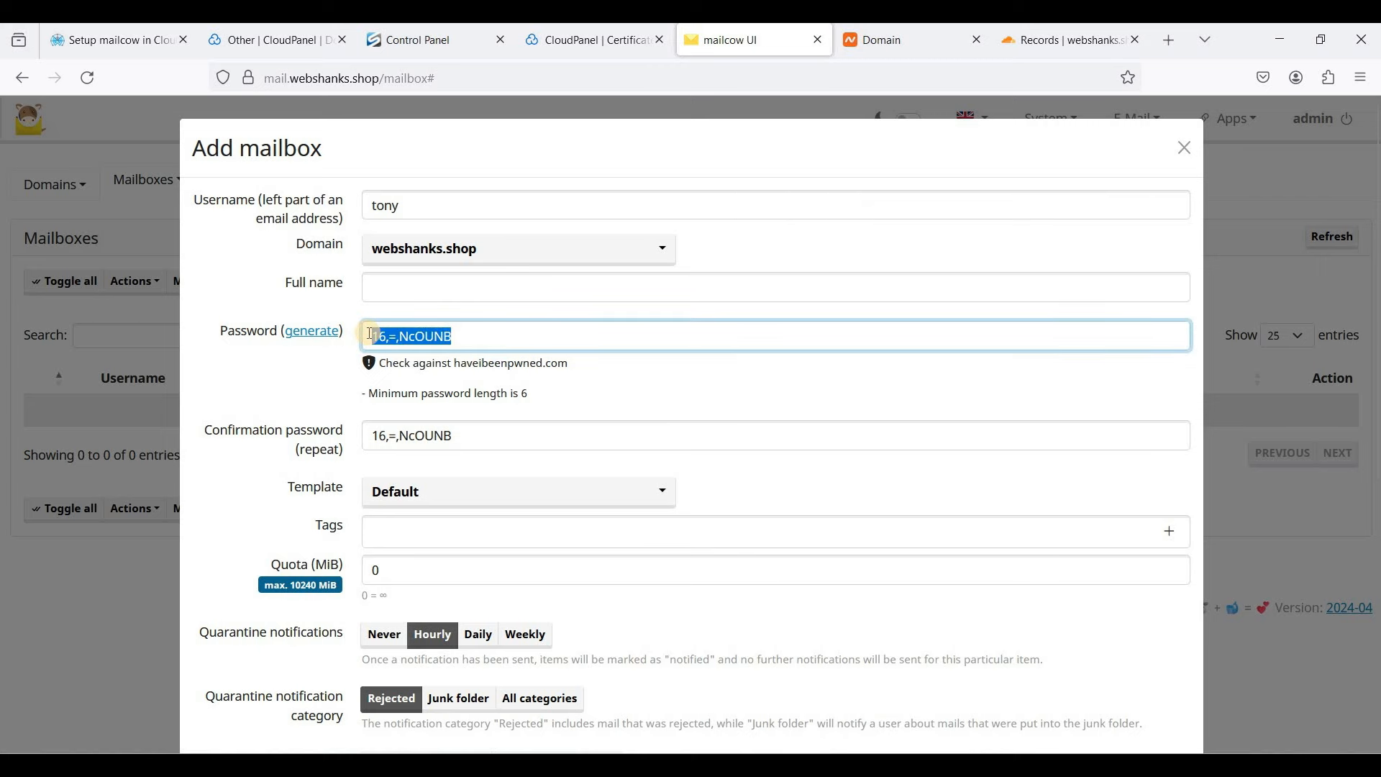
key("ctrl+v")
- Enforce TLS for incoming and outgoing mail and create the mailbox without saving the password
scroll(568, 397, "down", 3)
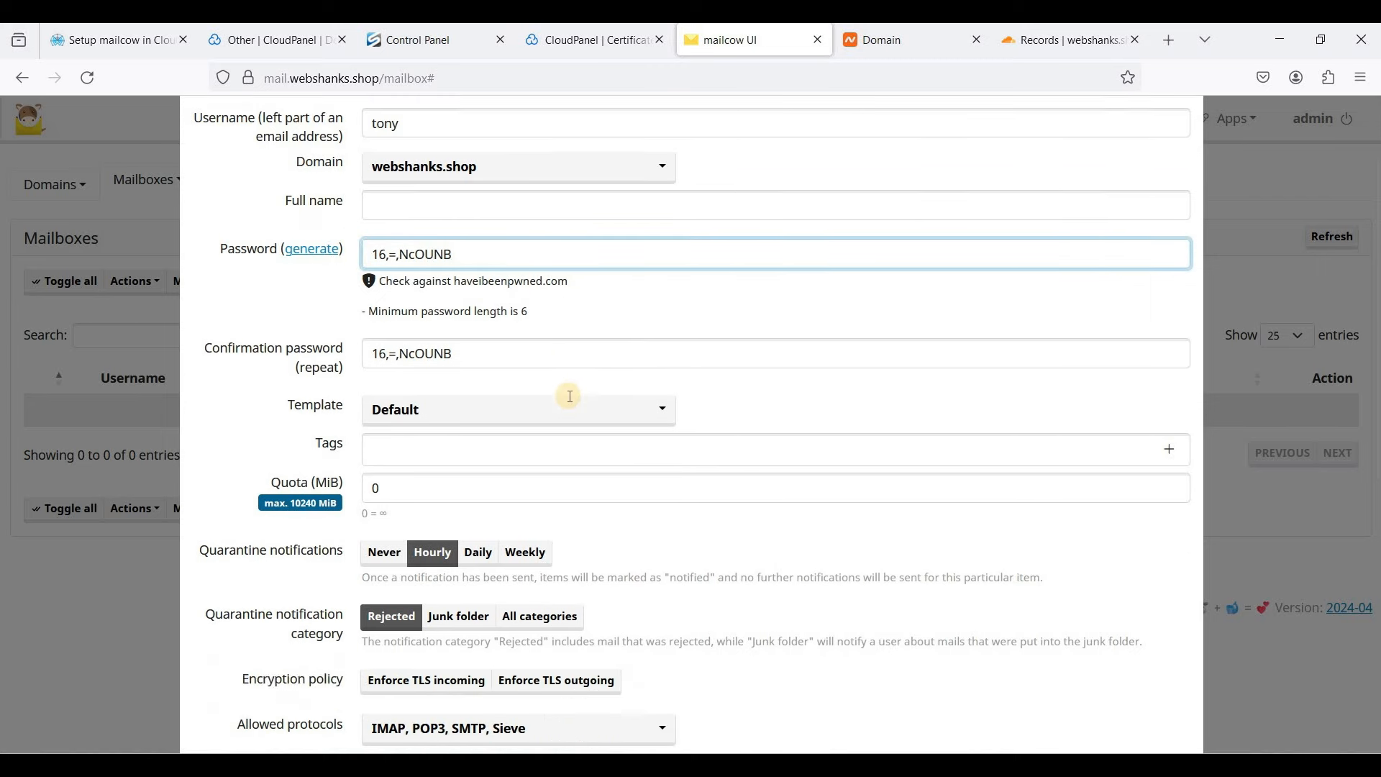
scroll(631, 376, "down", 2)
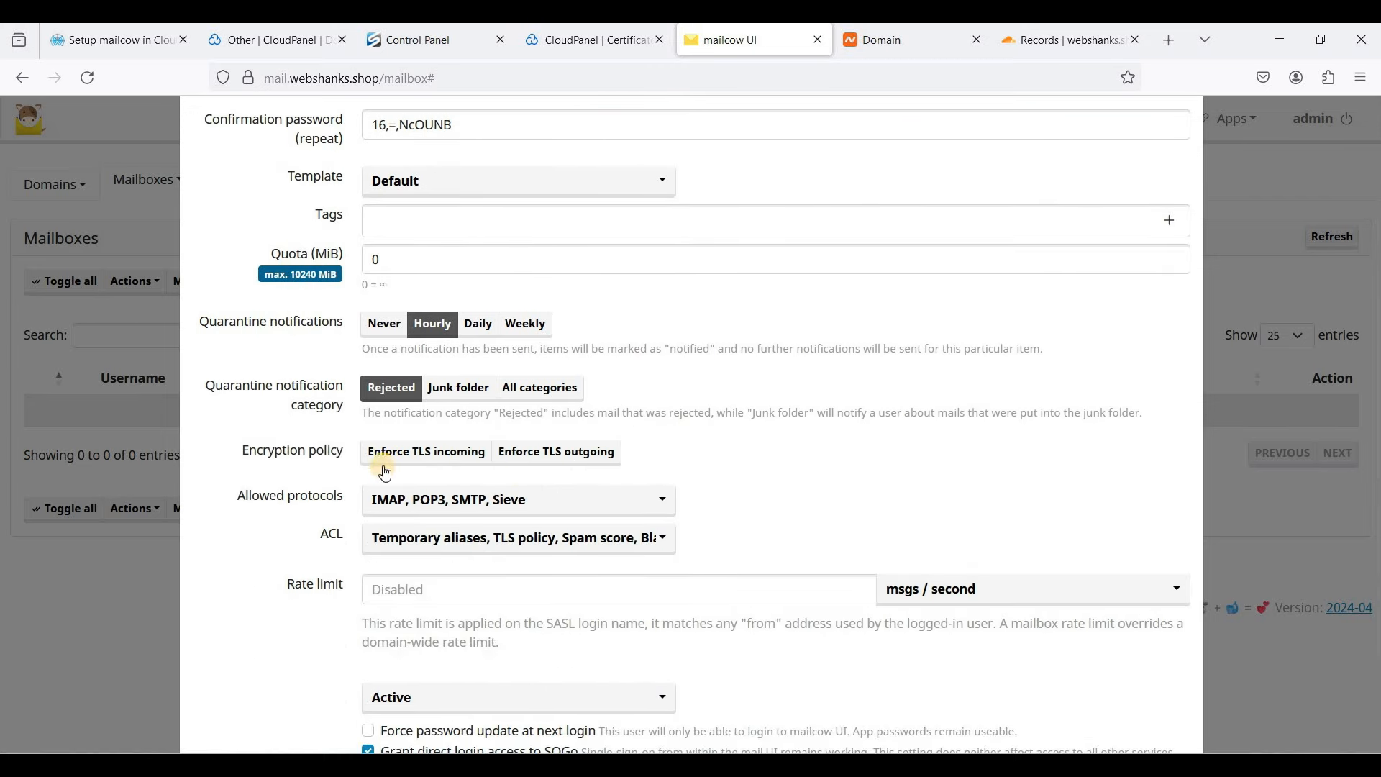
left_click(546, 464)
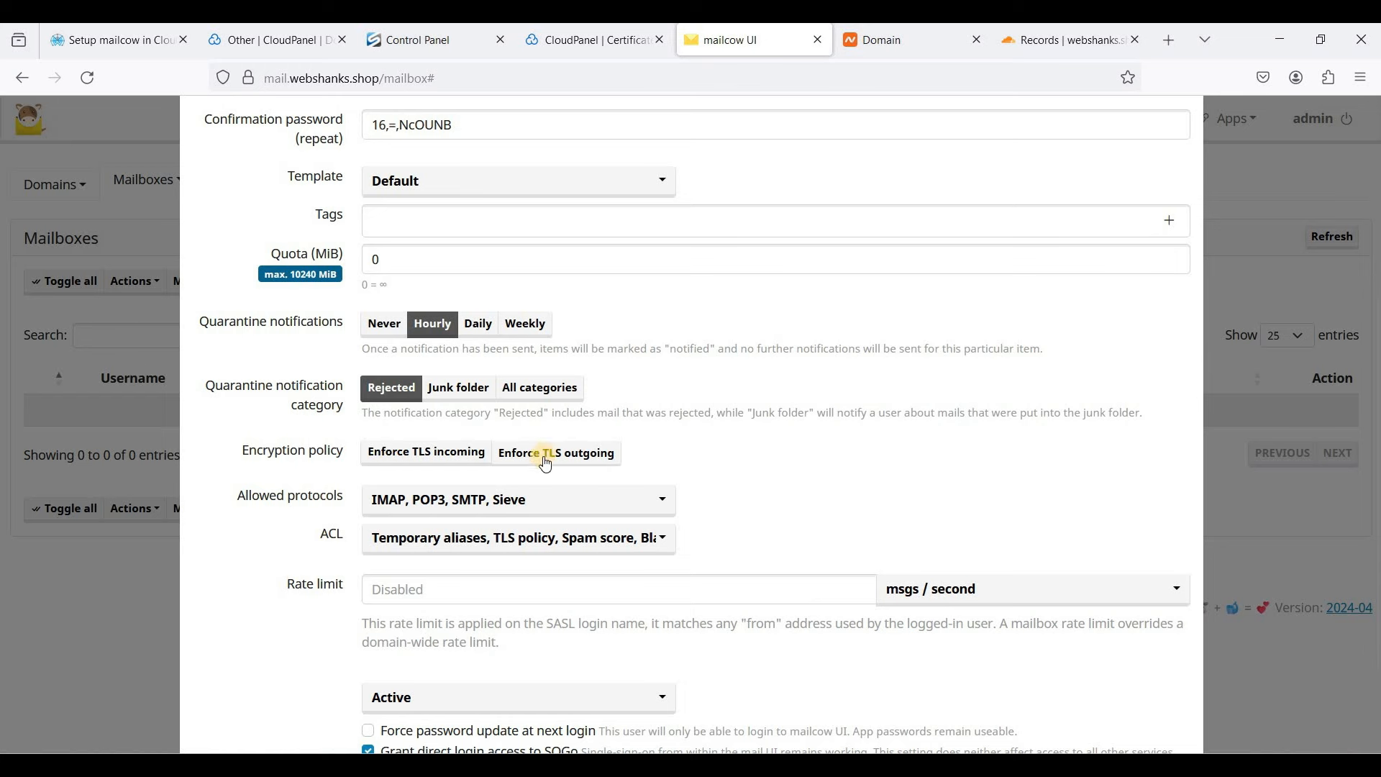
left_click(429, 451)
left_click(580, 469)
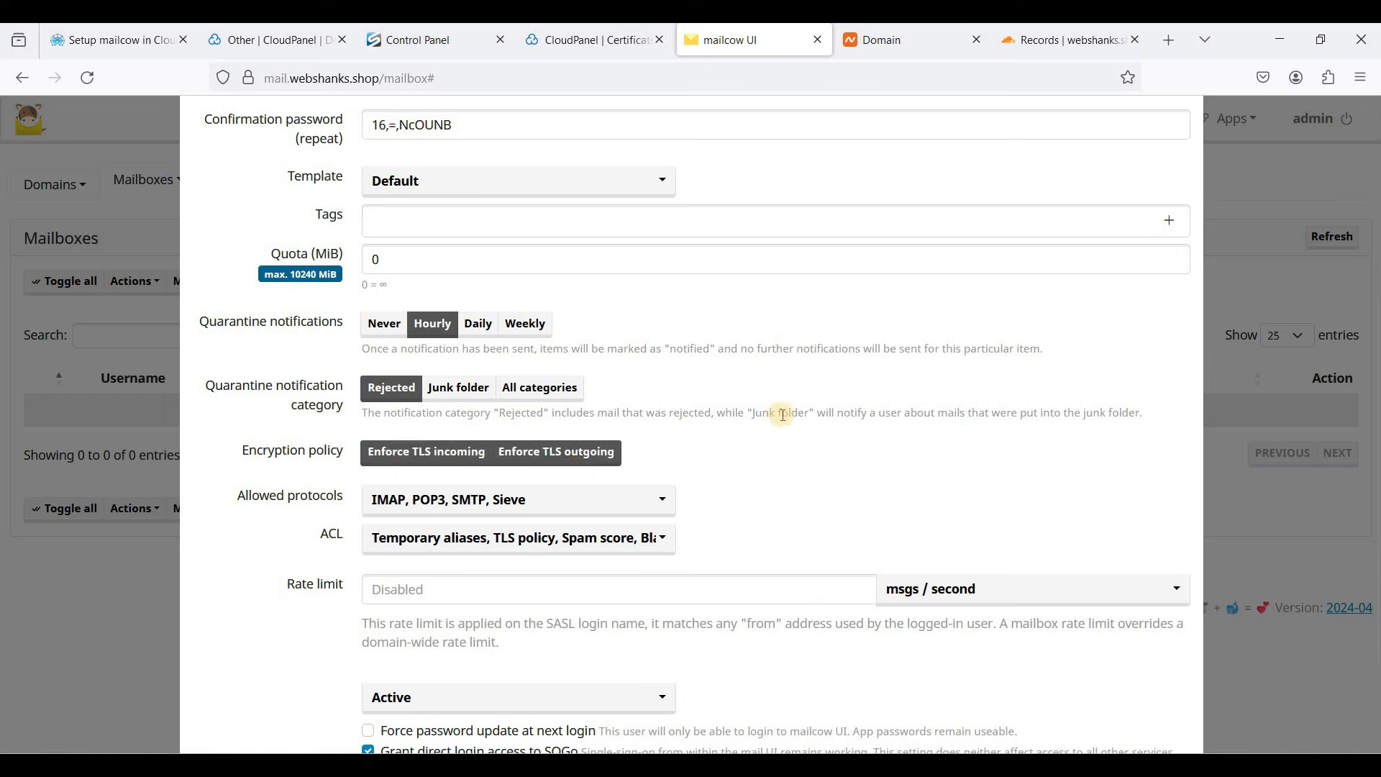
scroll(586, 446, "up", 2)
scroll(1252, 388, "down", 4)
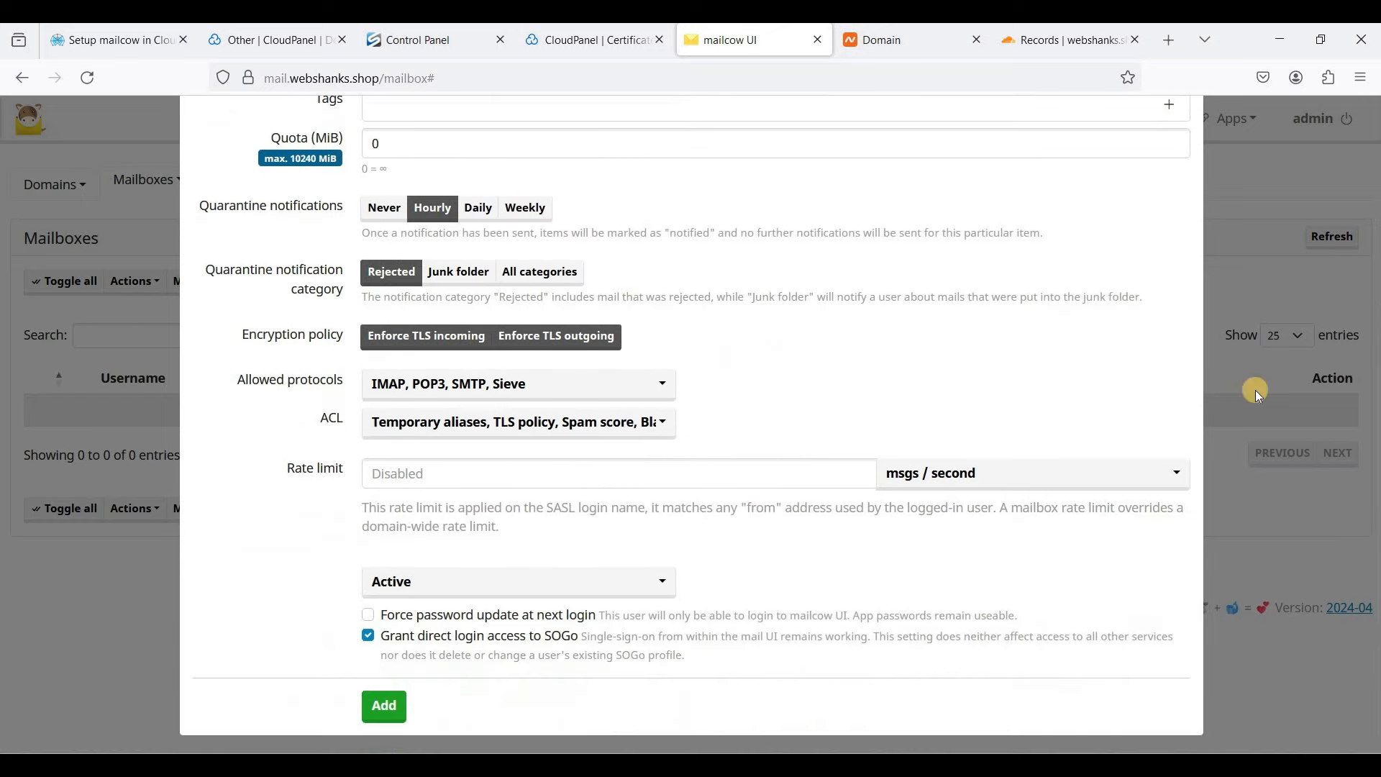
scroll(712, 442, "up", 2)
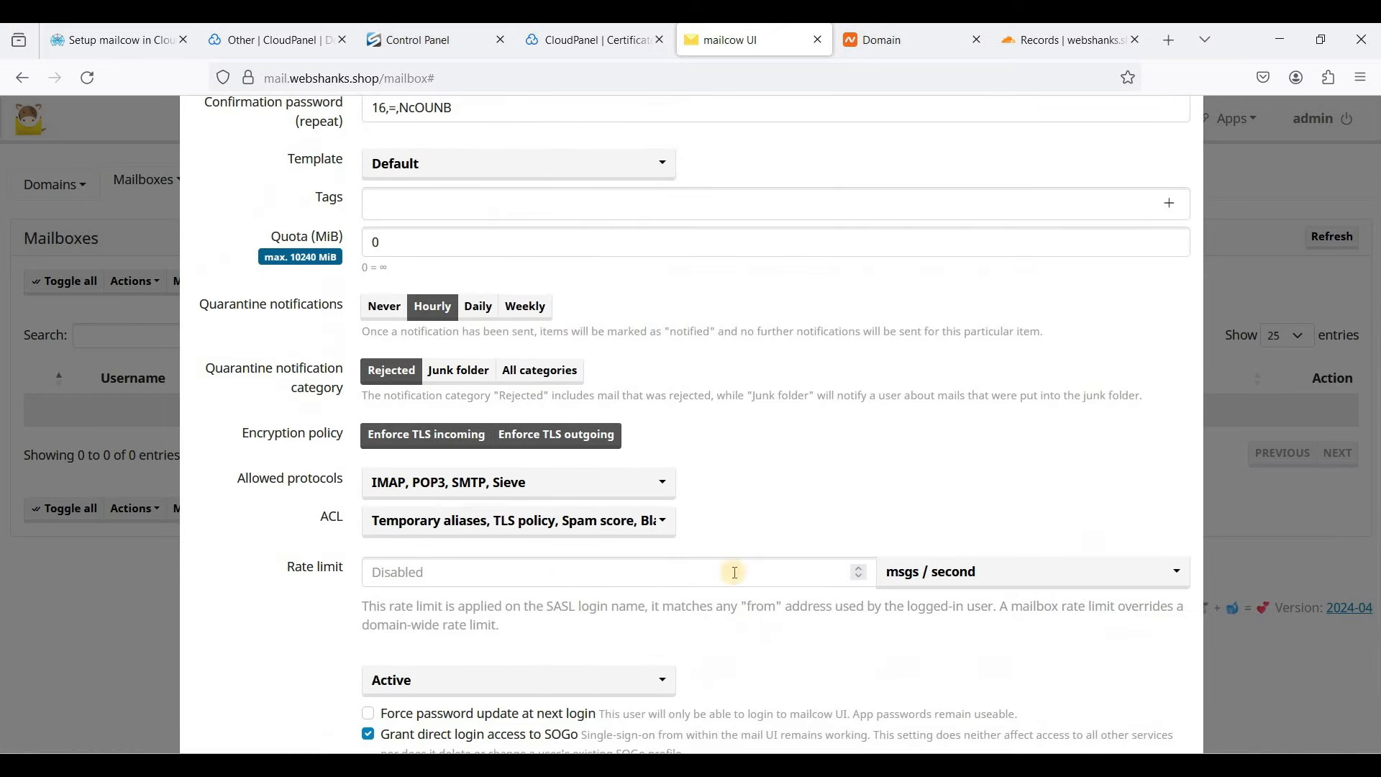
left_click(731, 571)
scroll(644, 599, "down", 2)
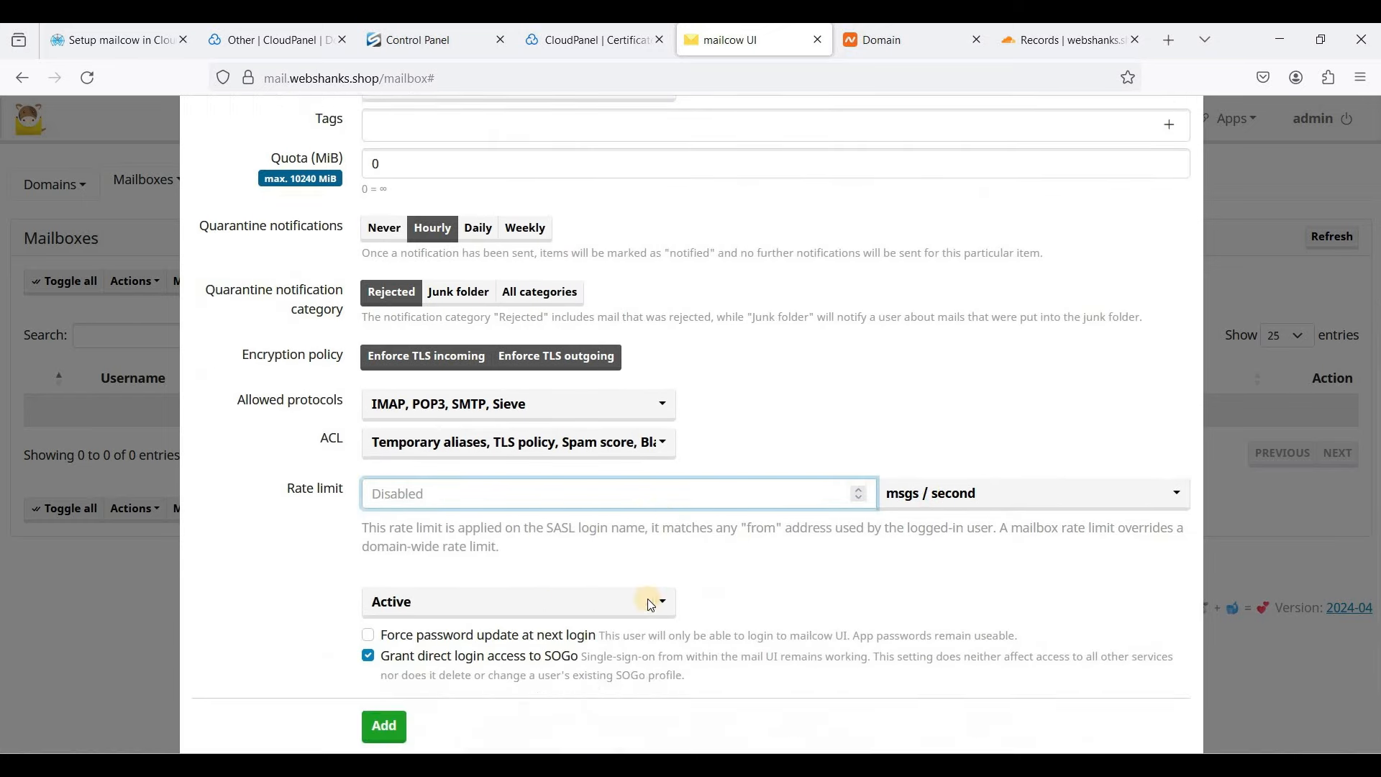
scroll(644, 598, "up", 5)
scroll(647, 597, "down", 8)
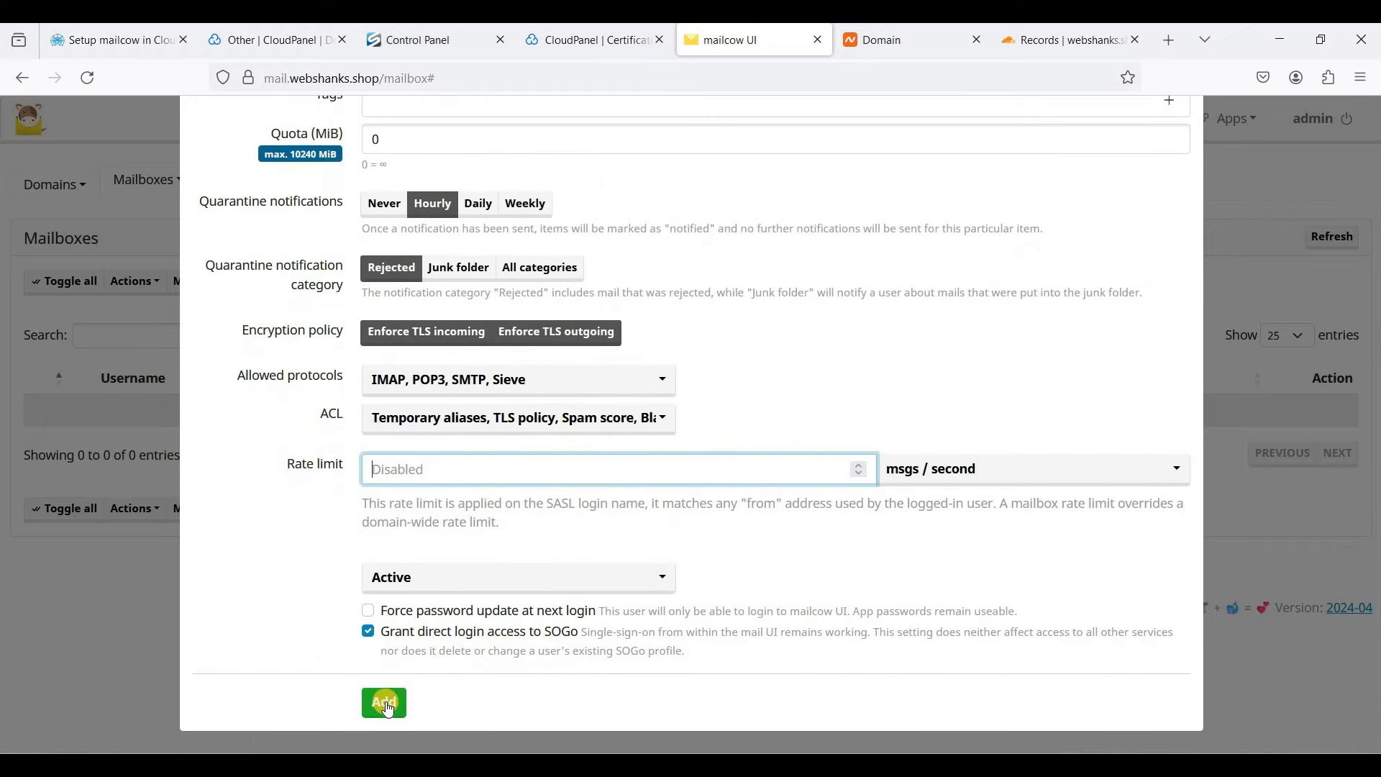
left_click(388, 709)
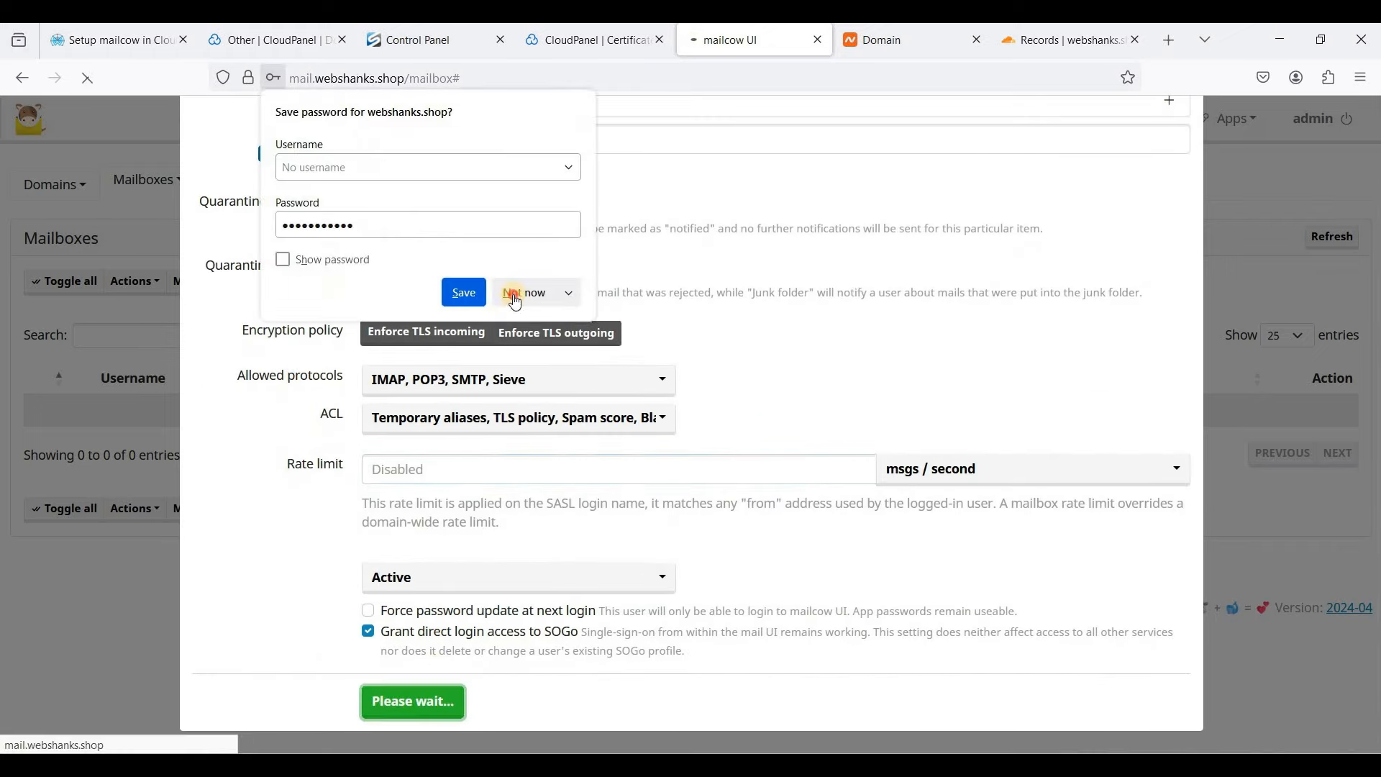
left_click(524, 293)
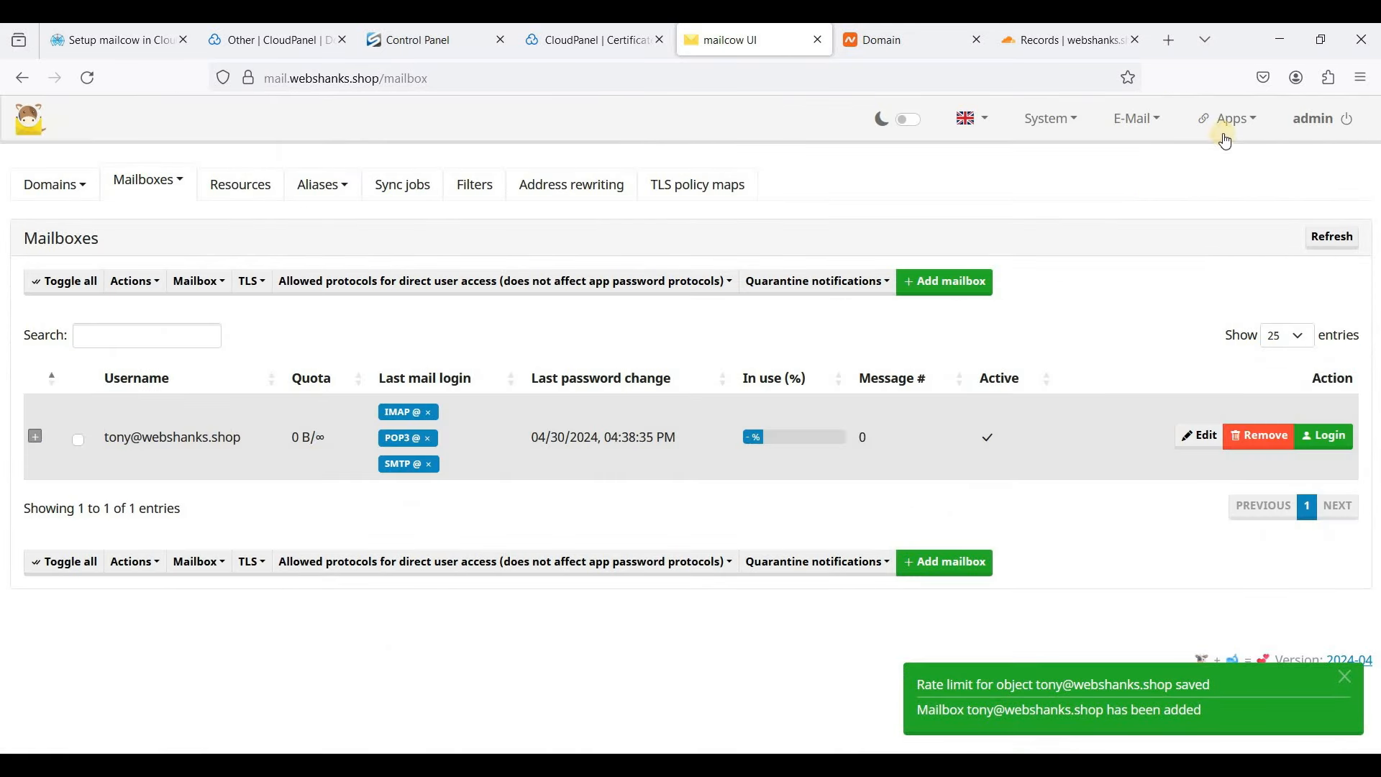
left_click(1230, 128)
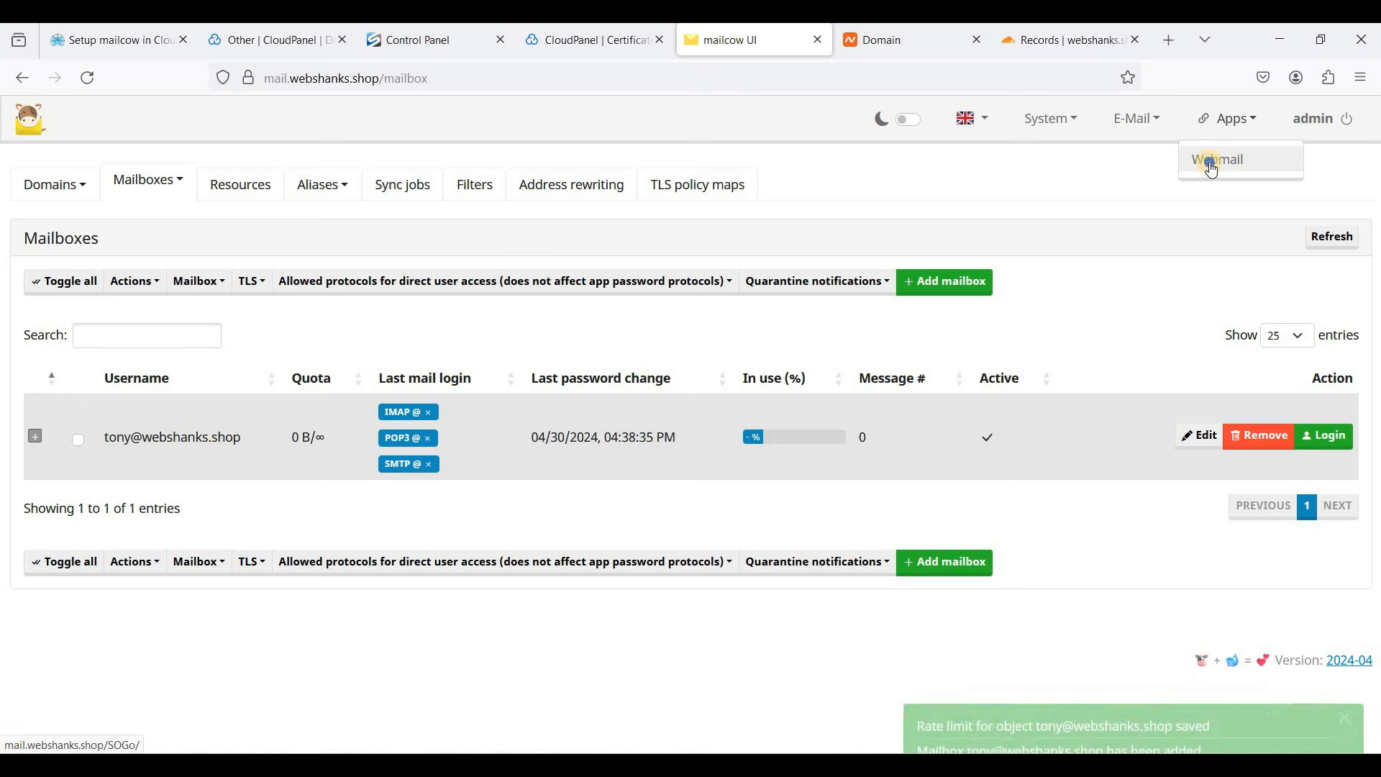
- Open SOGo webmail in a new tab and log in with the new mailbox's username and pasted password
right_click(1214, 170)
left_click(1223, 179)
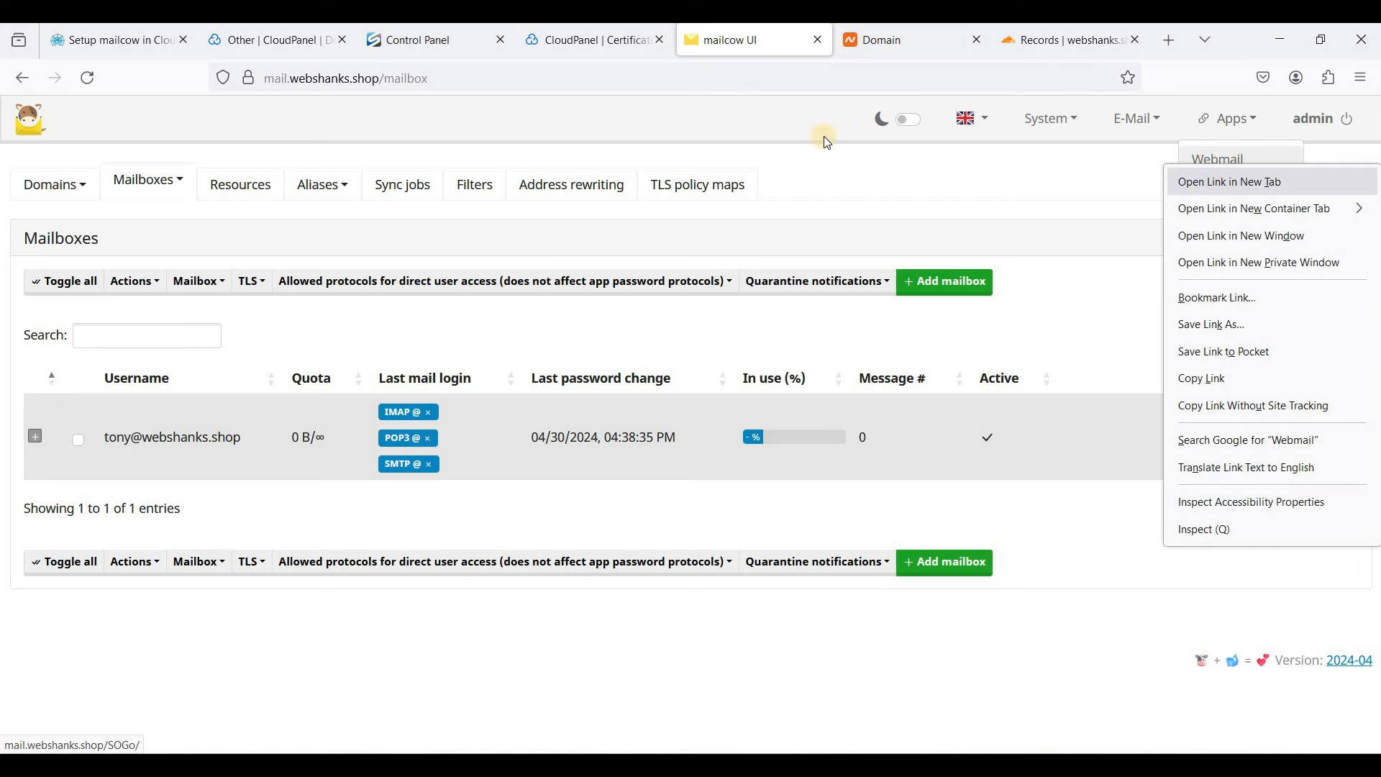
left_click(802, 44)
left_click(776, 324)
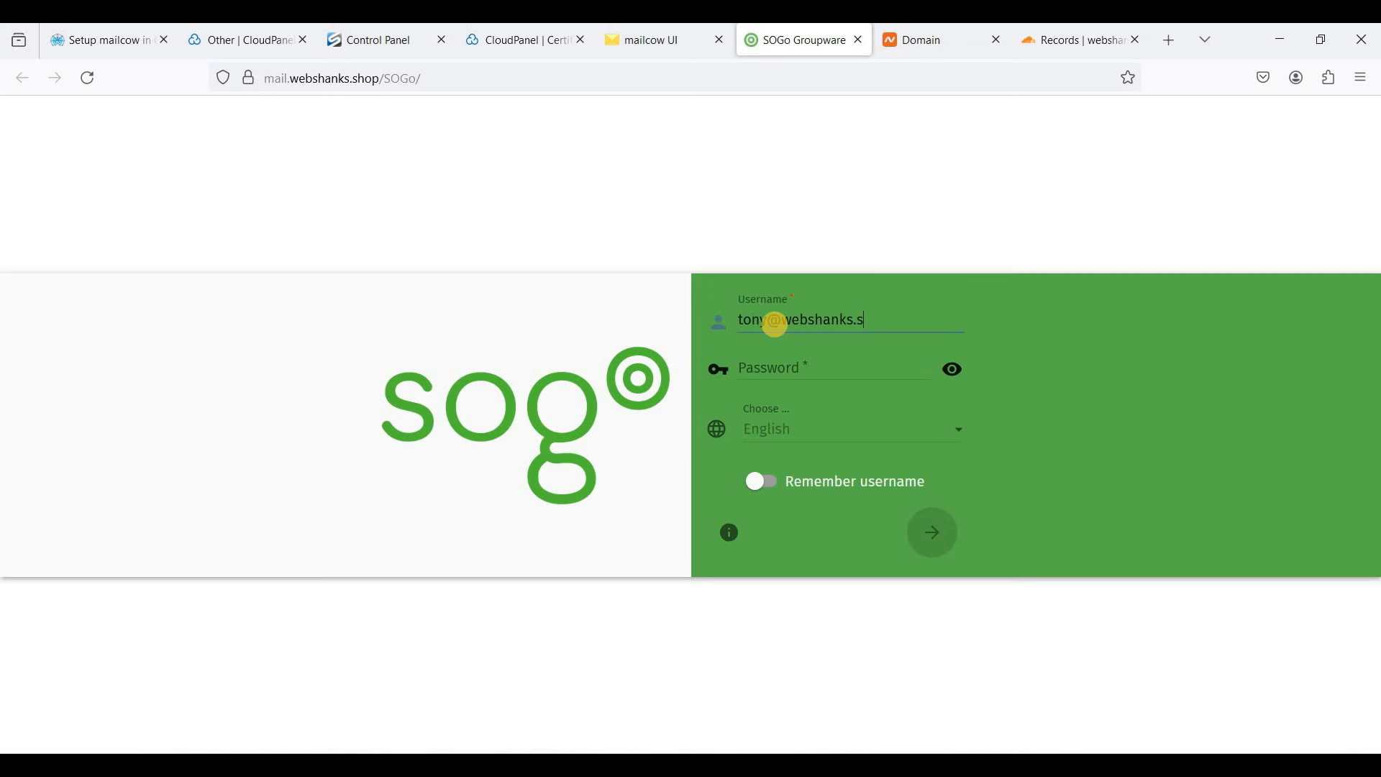
key("Tab")
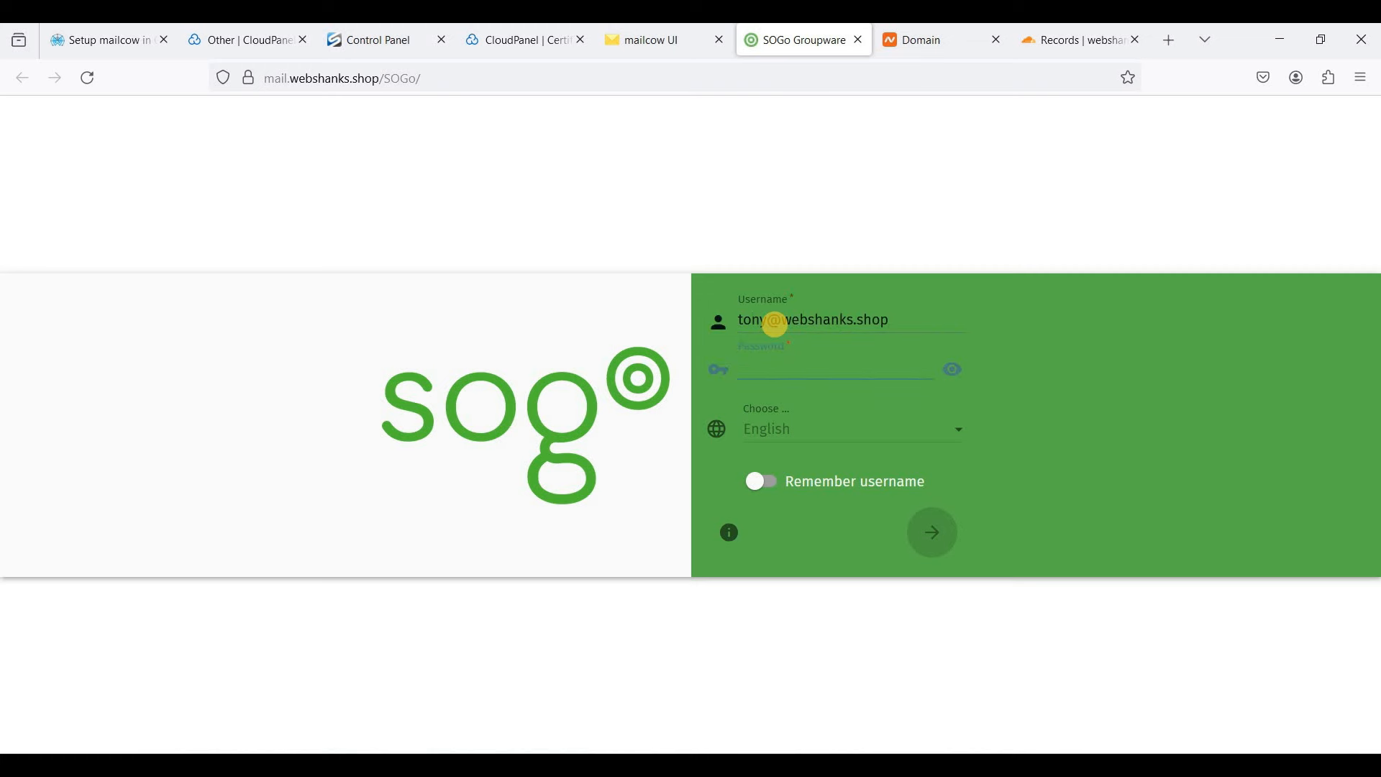
key("ctrl+v")
left_click(926, 550)
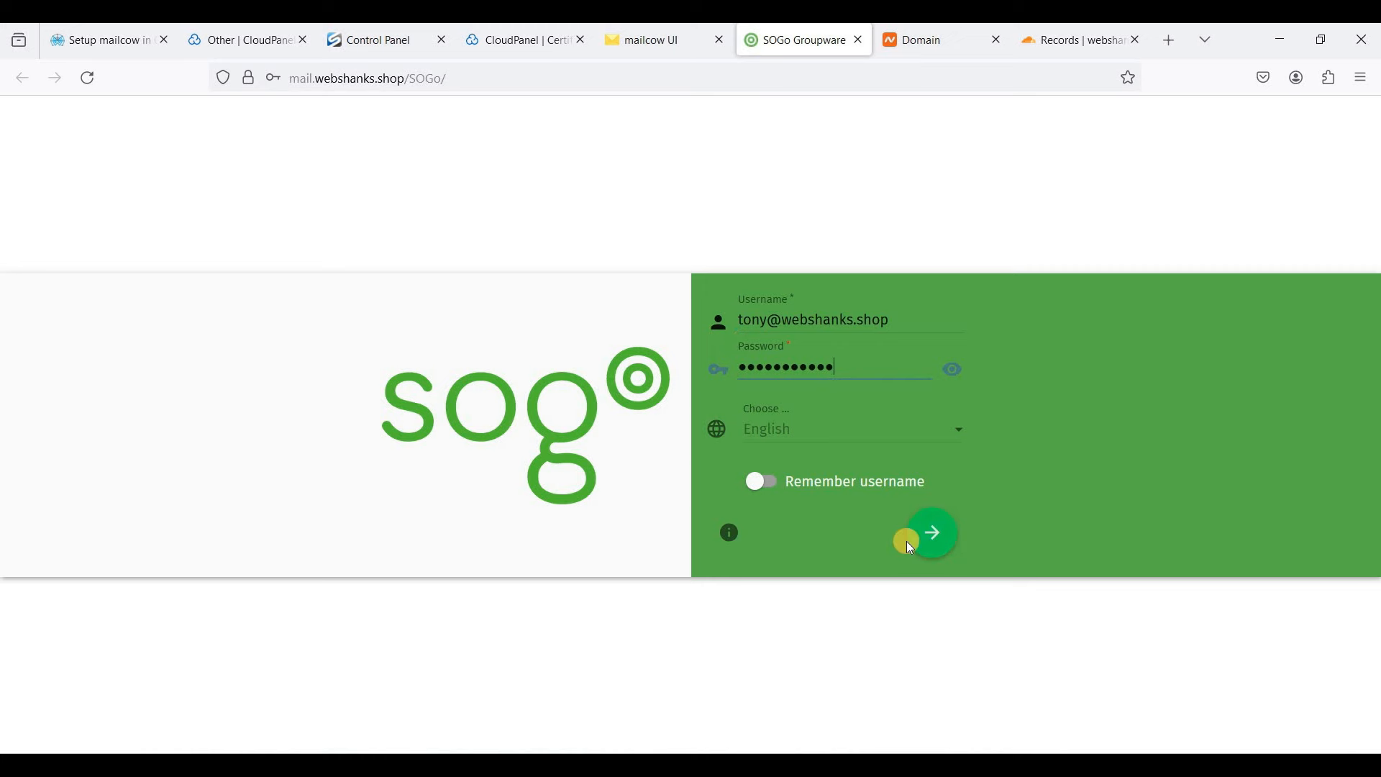
left_click(528, 296)
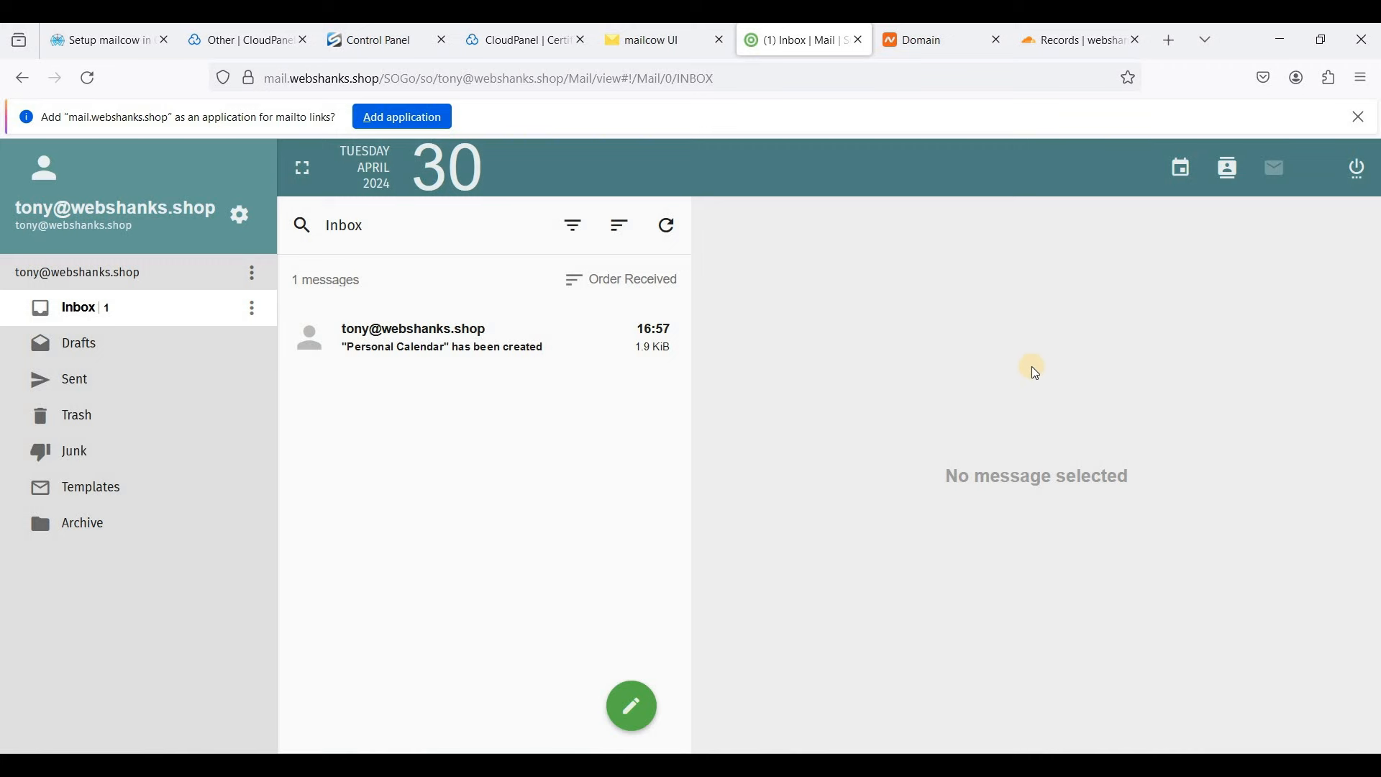
- Load mail-tester and Gmail in new tabs, then return to the SOGo webmail inbox
left_click(1172, 51)
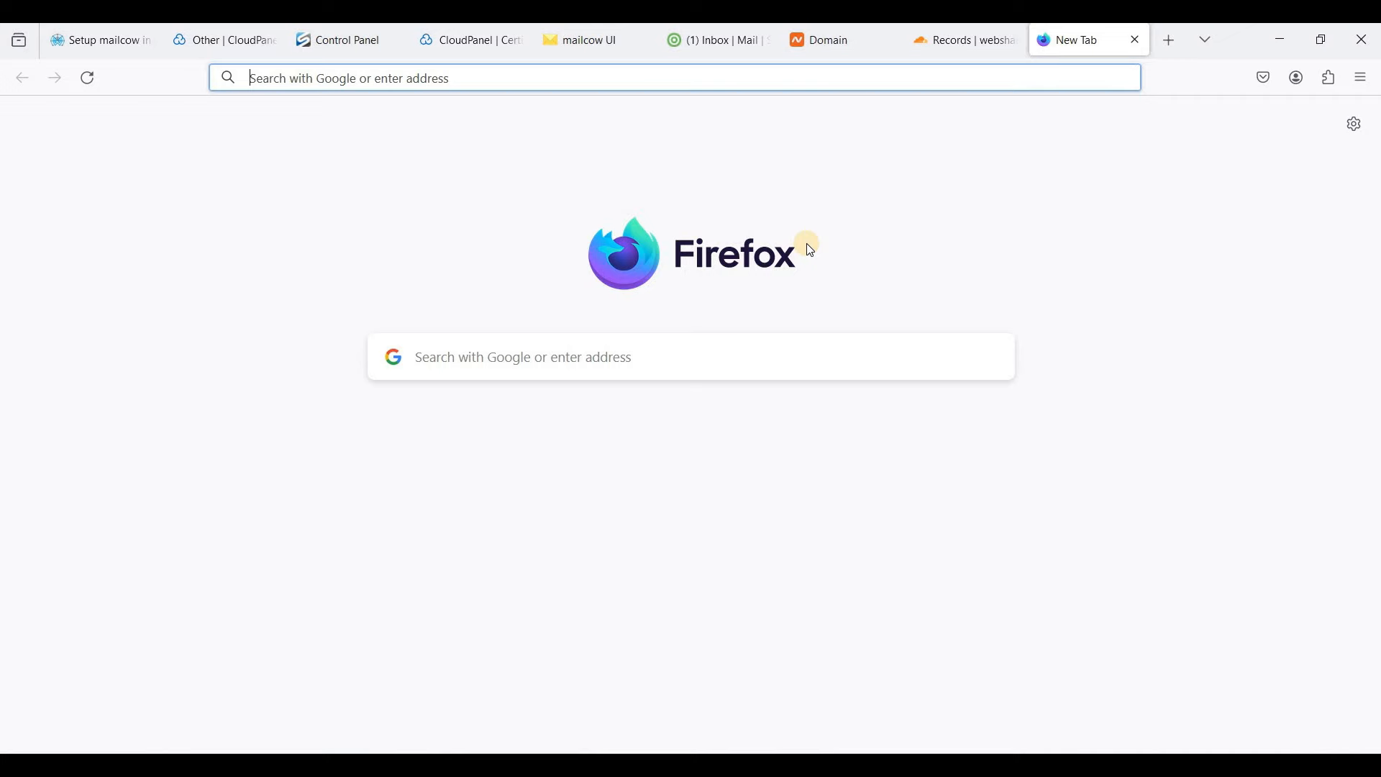
type("www.mail-tester.com")
key("Return")
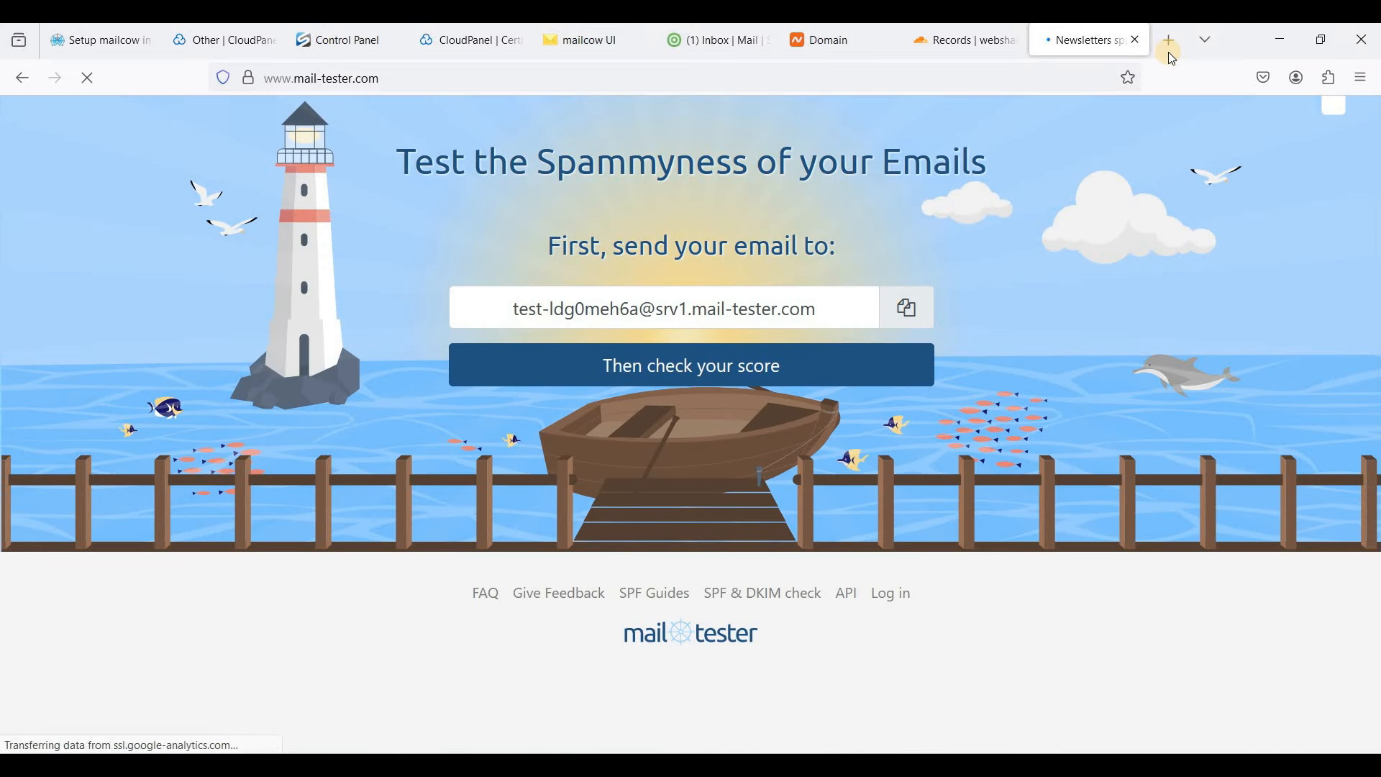
left_click(1168, 51)
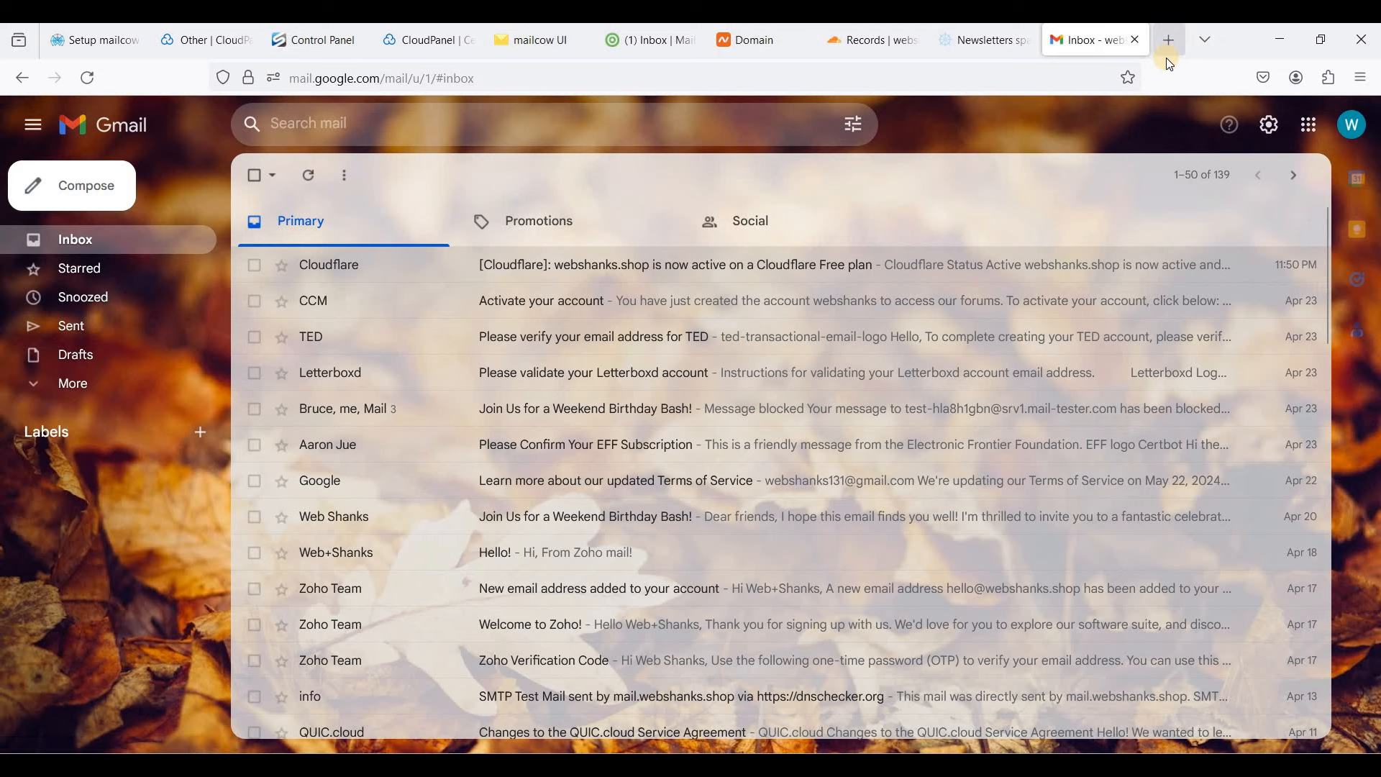
left_click(1168, 57)
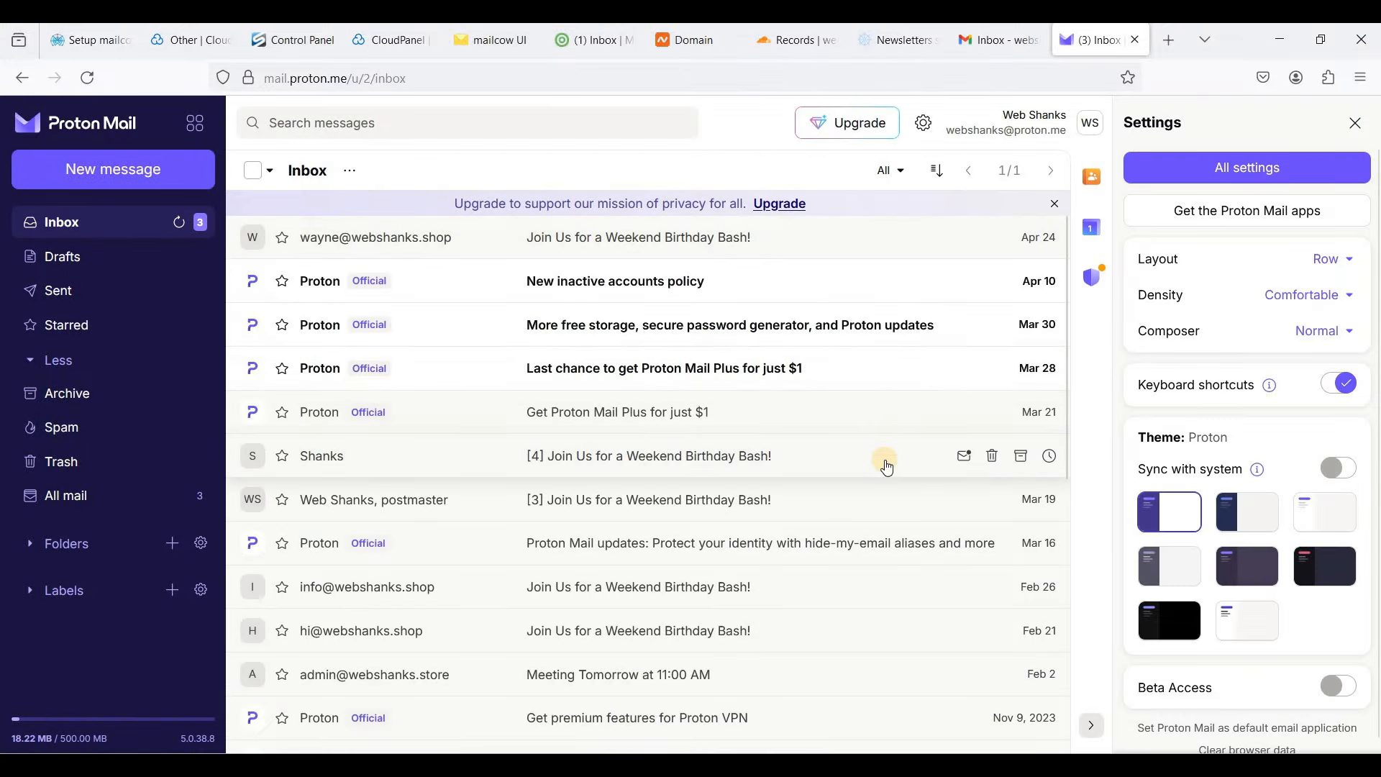
scroll(827, 455, "down", 1)
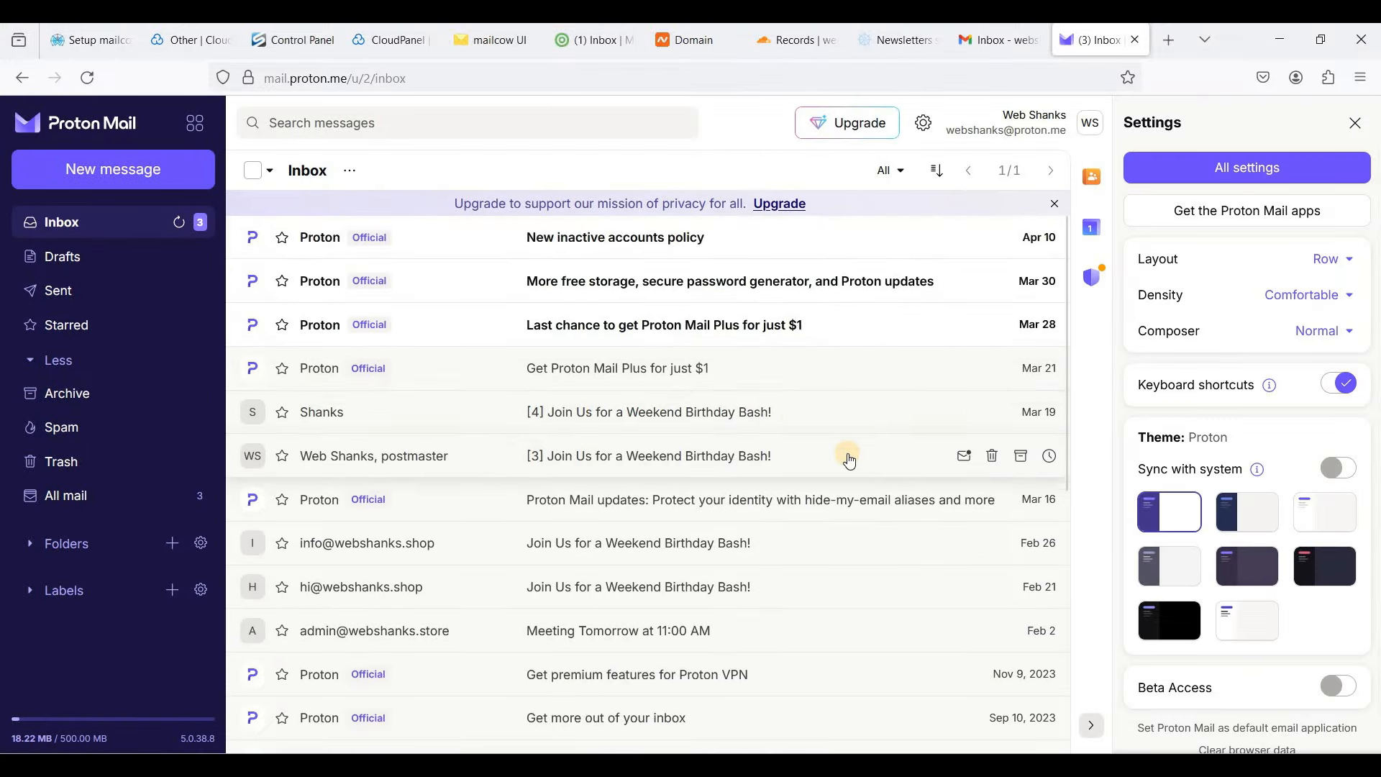
left_click(591, 40)
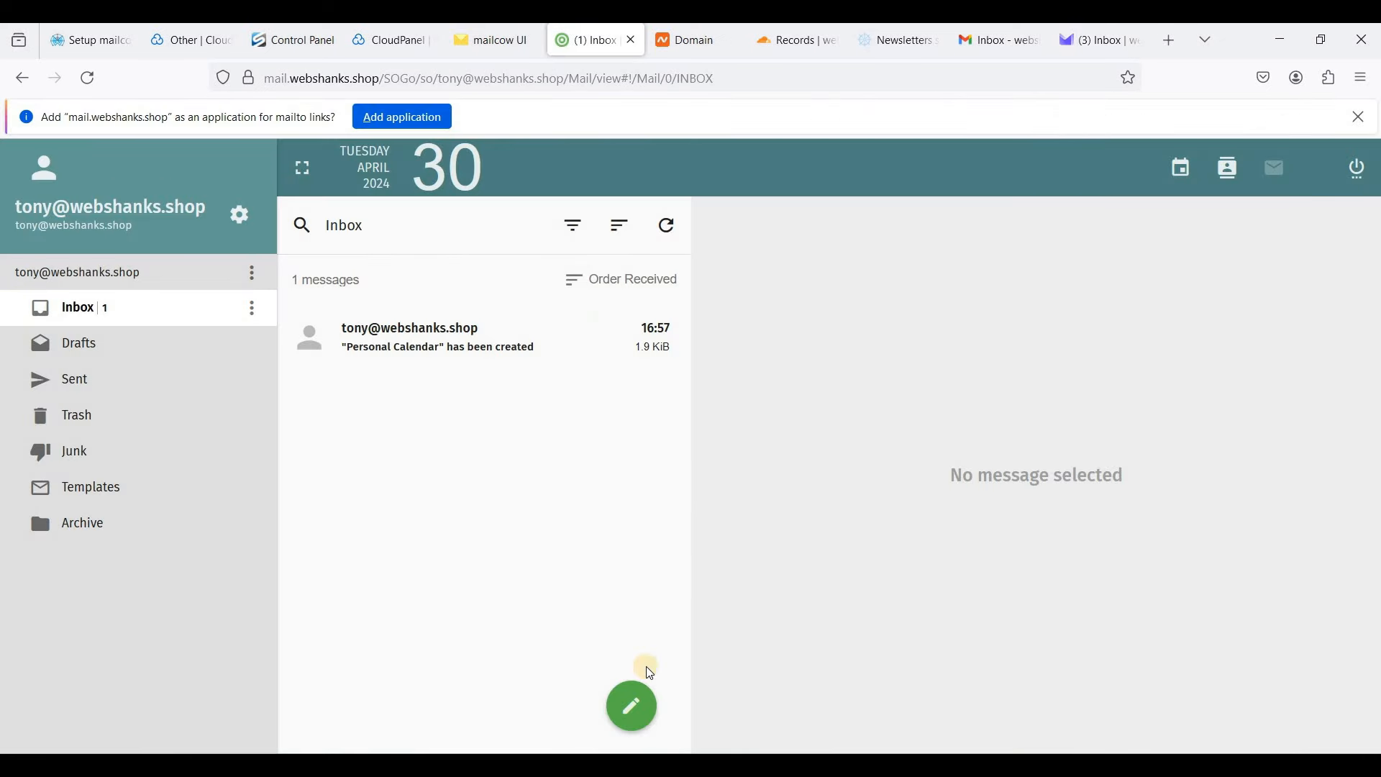
- Start a new SOGo message and paste the copied mail-tester test address as the first recipient
left_click(633, 707)
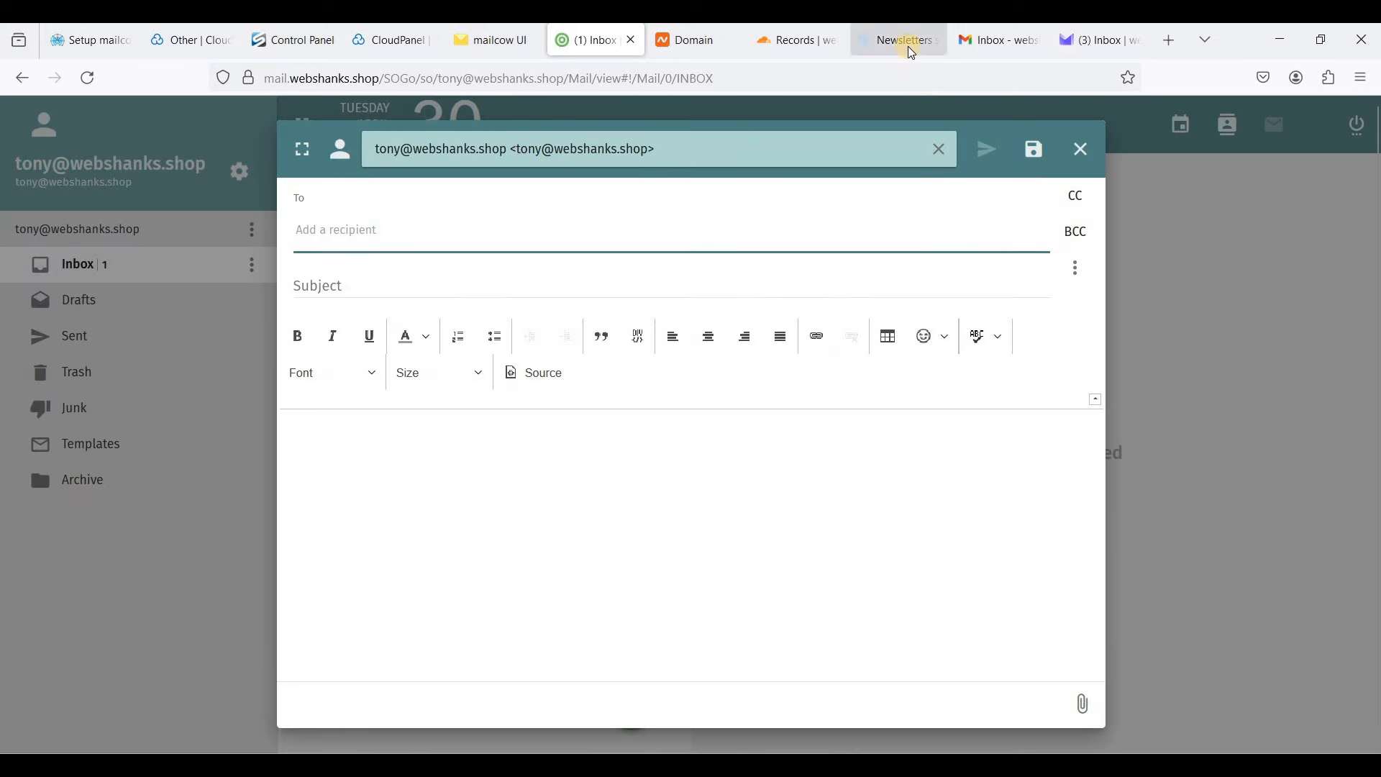
left_click(894, 43)
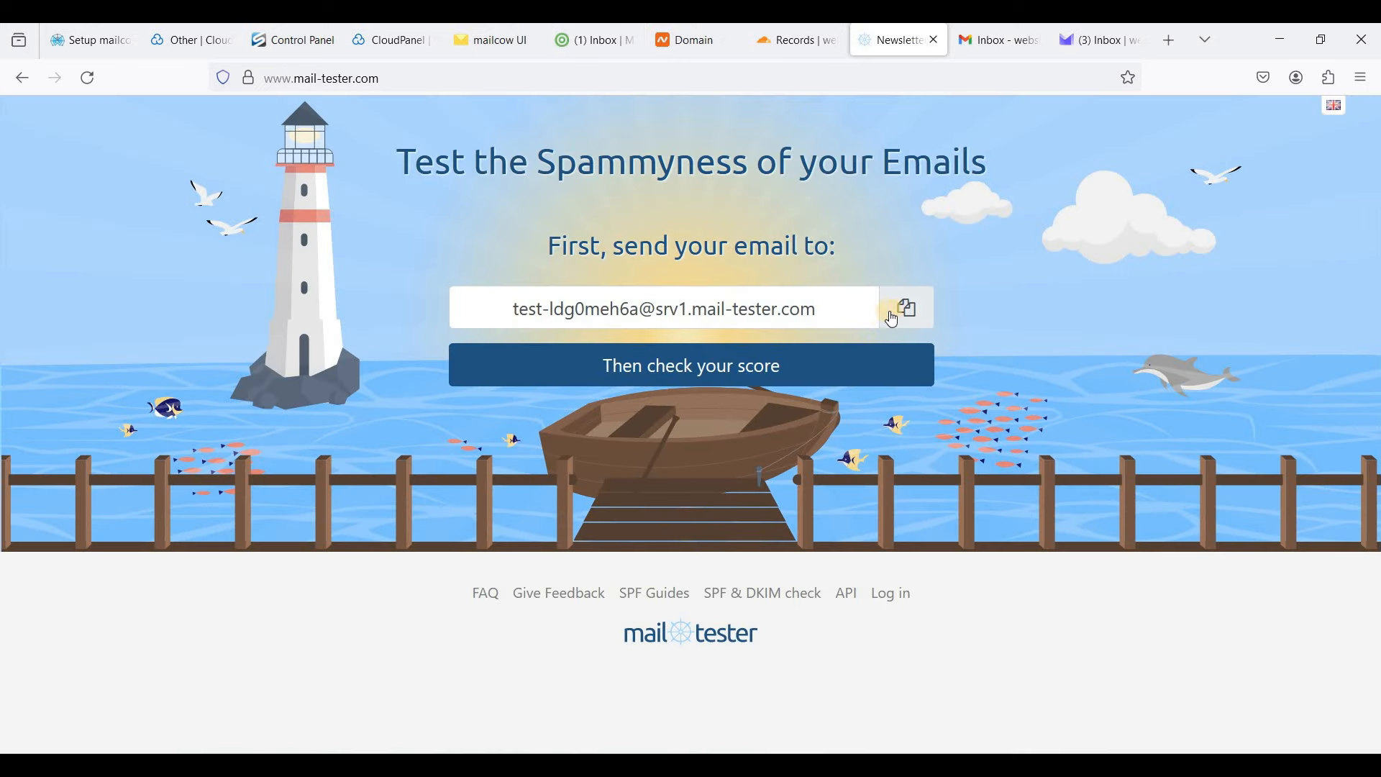
left_click(904, 310)
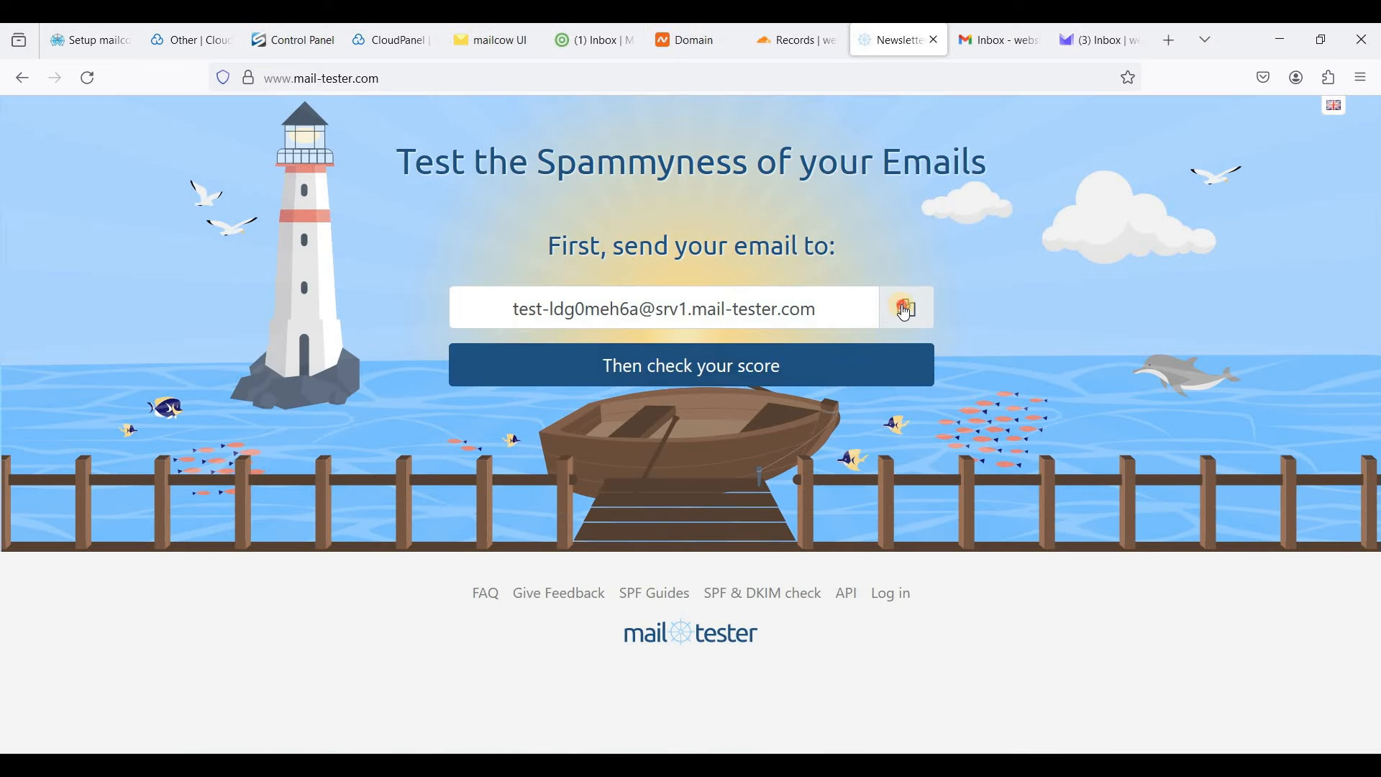
left_click(594, 41)
key("ctrl+v")
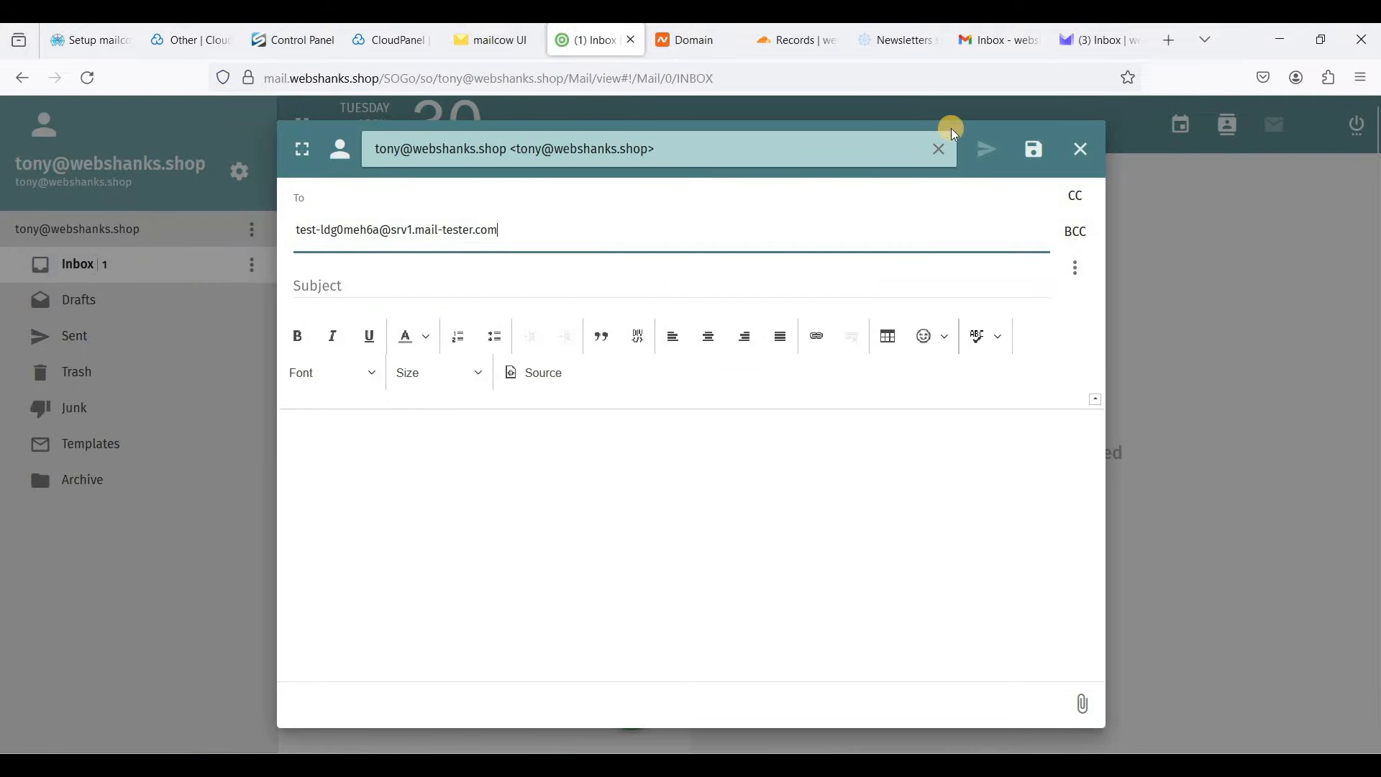
key("Return")
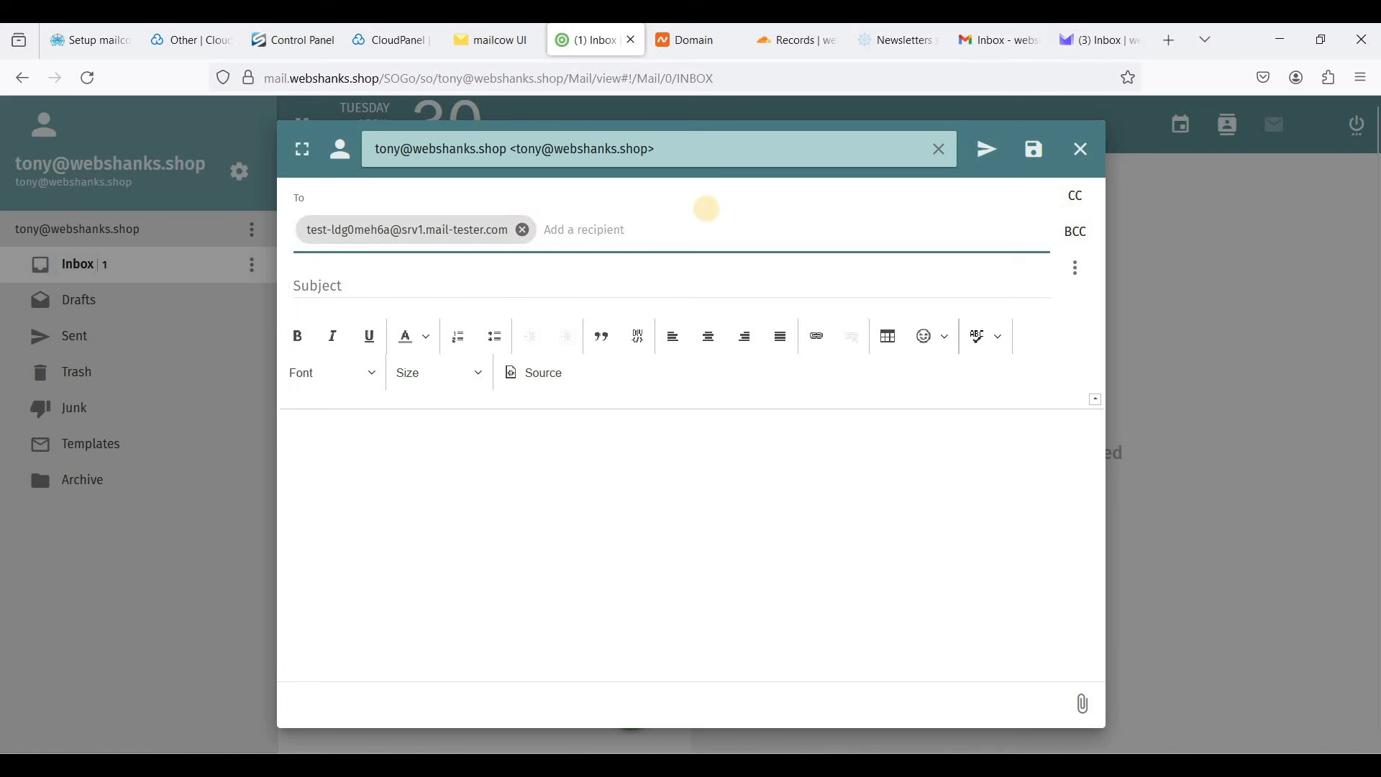
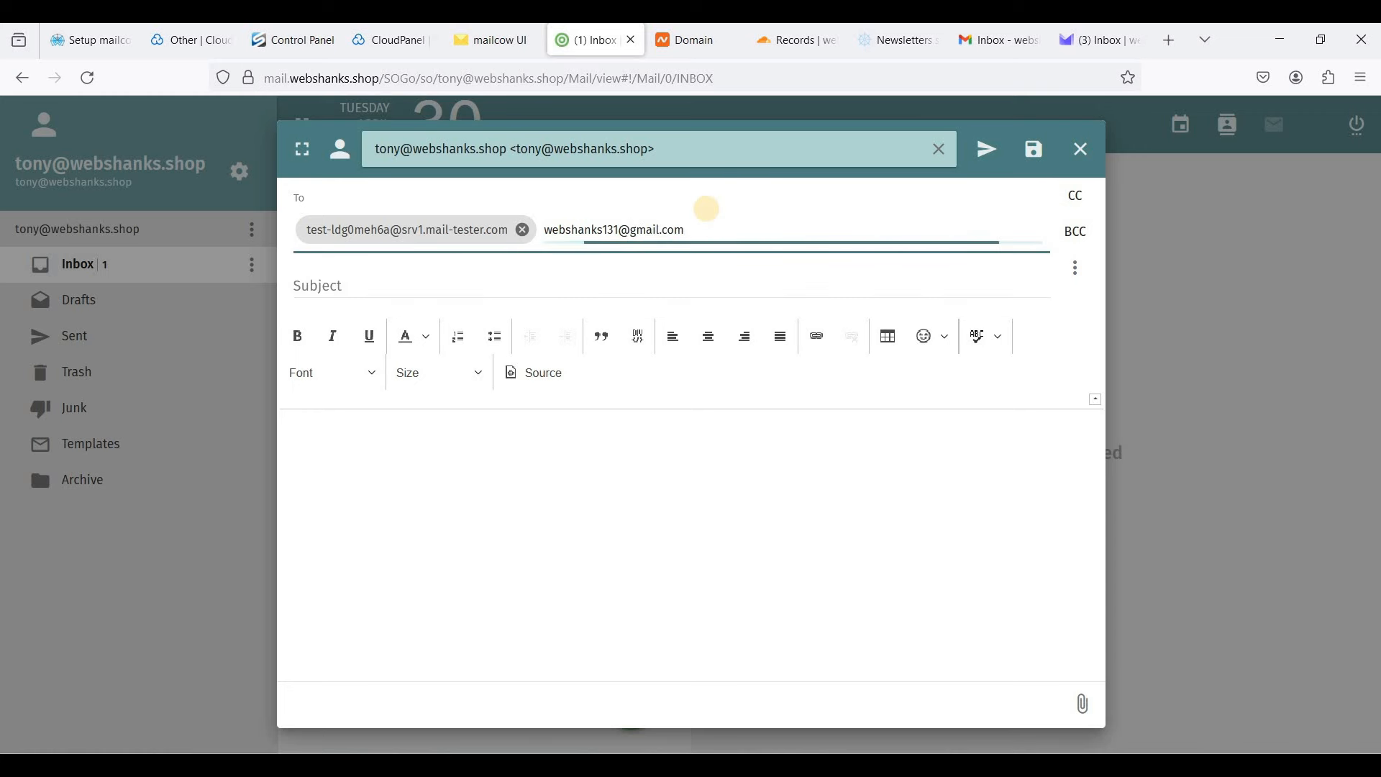
- Add the Gmail and Proton Mail addresses as further recipients
key("Return")
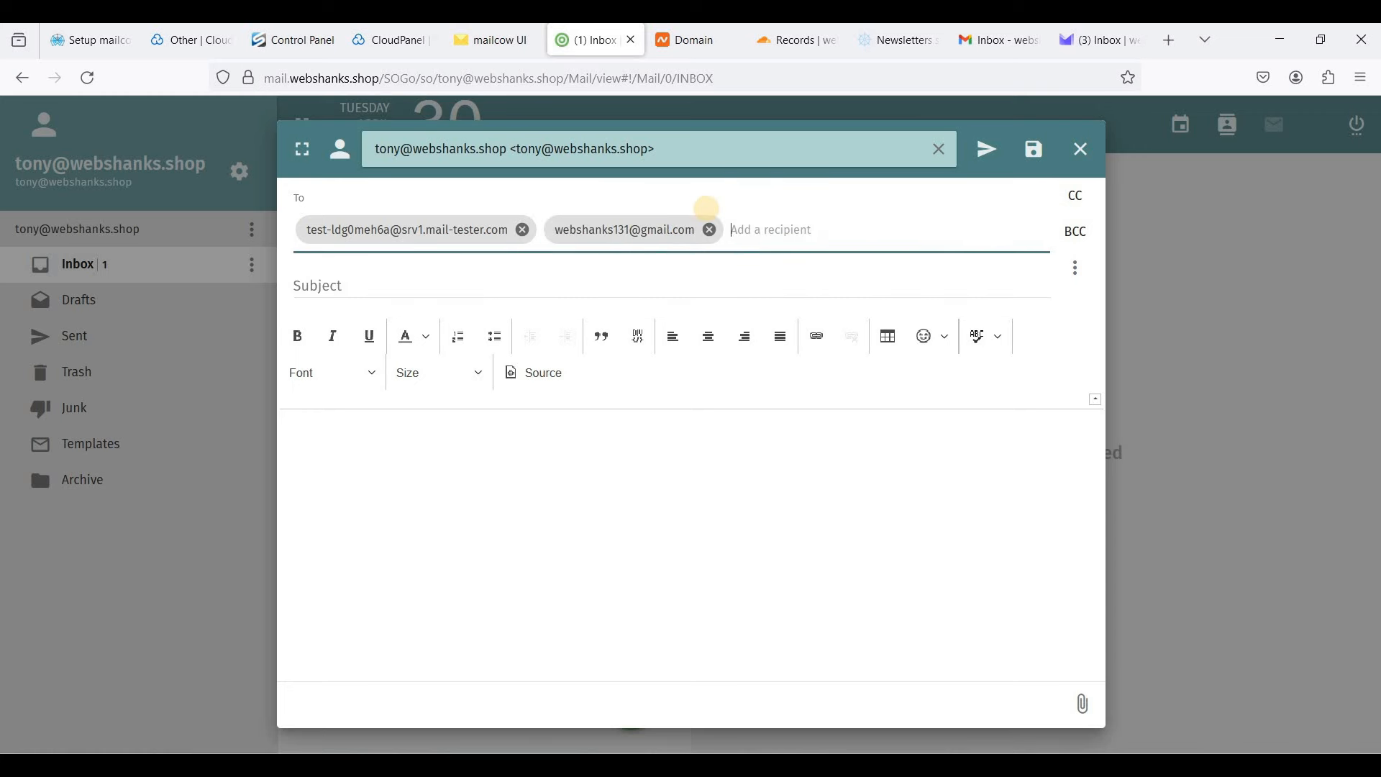
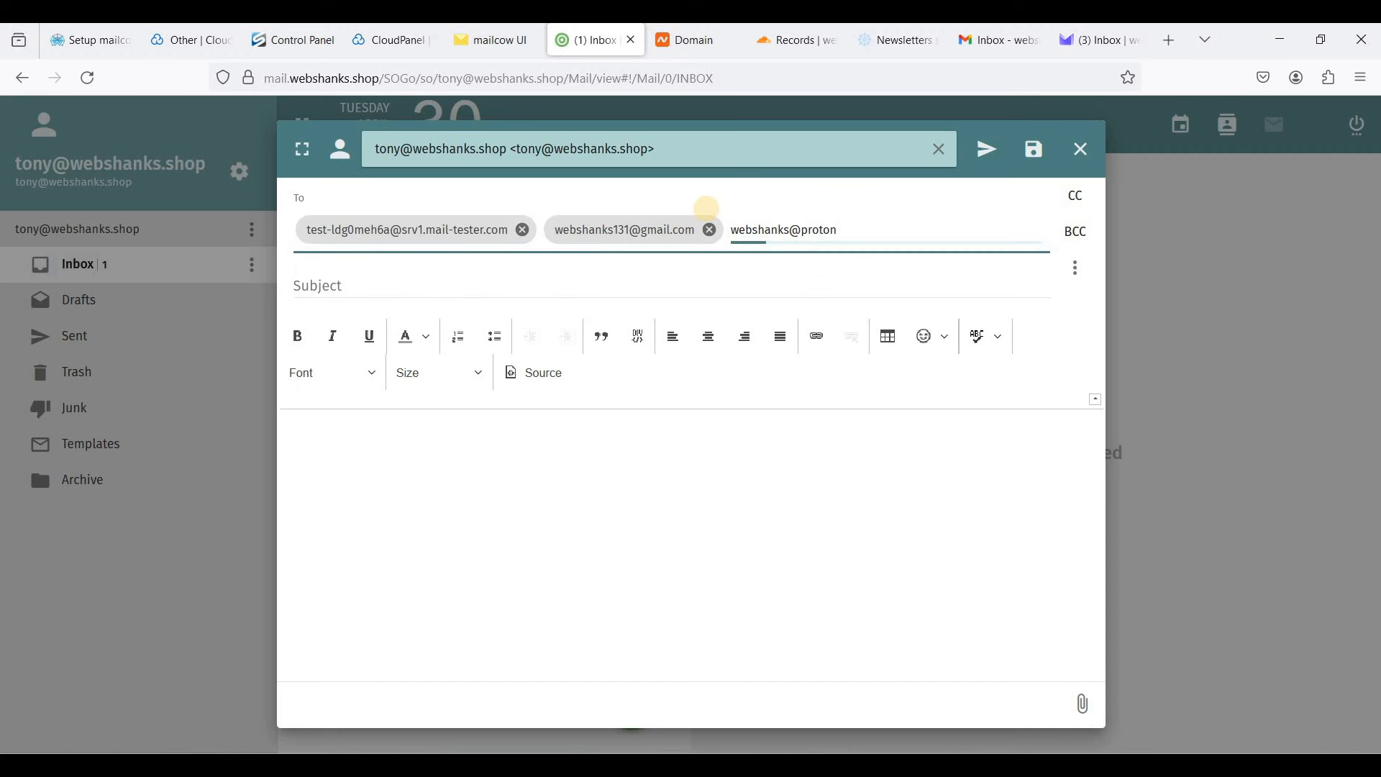
key("Return")
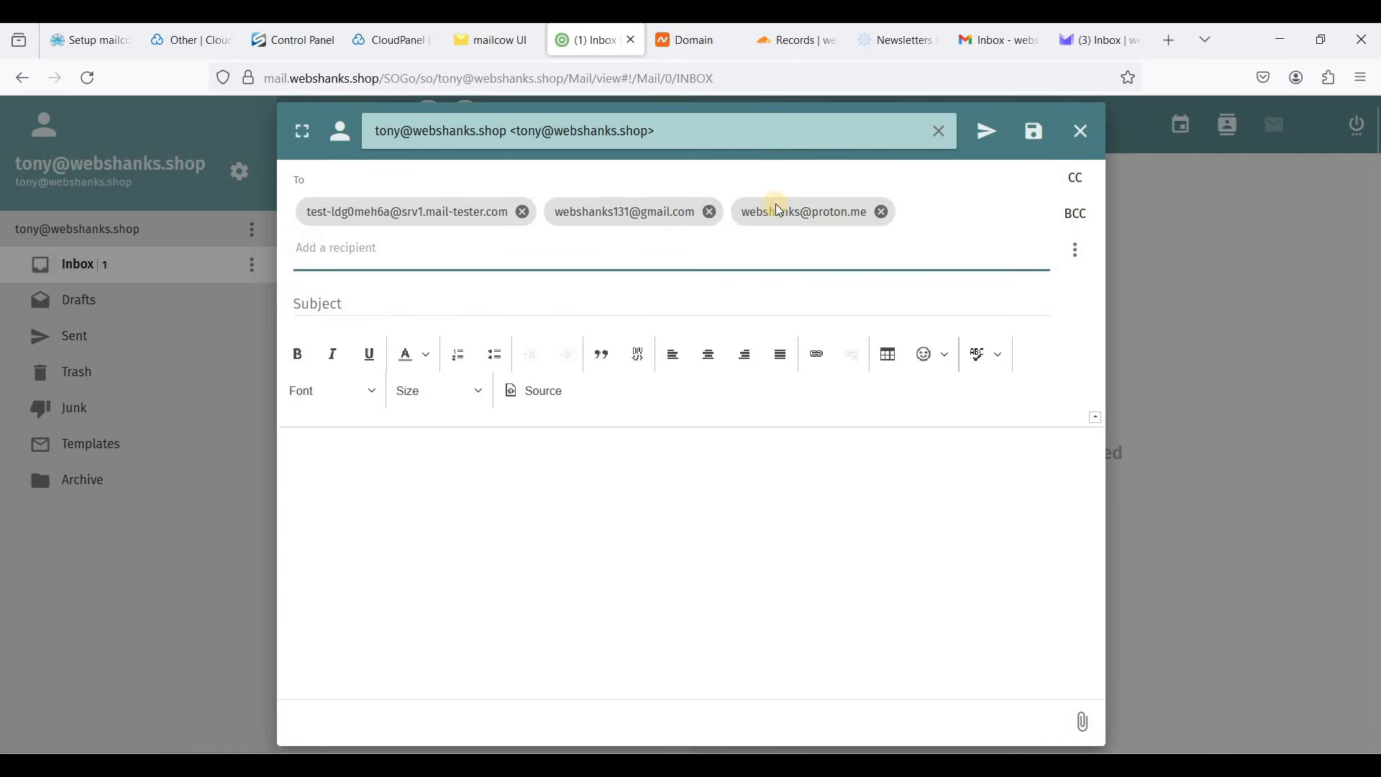
left_click(768, 303)
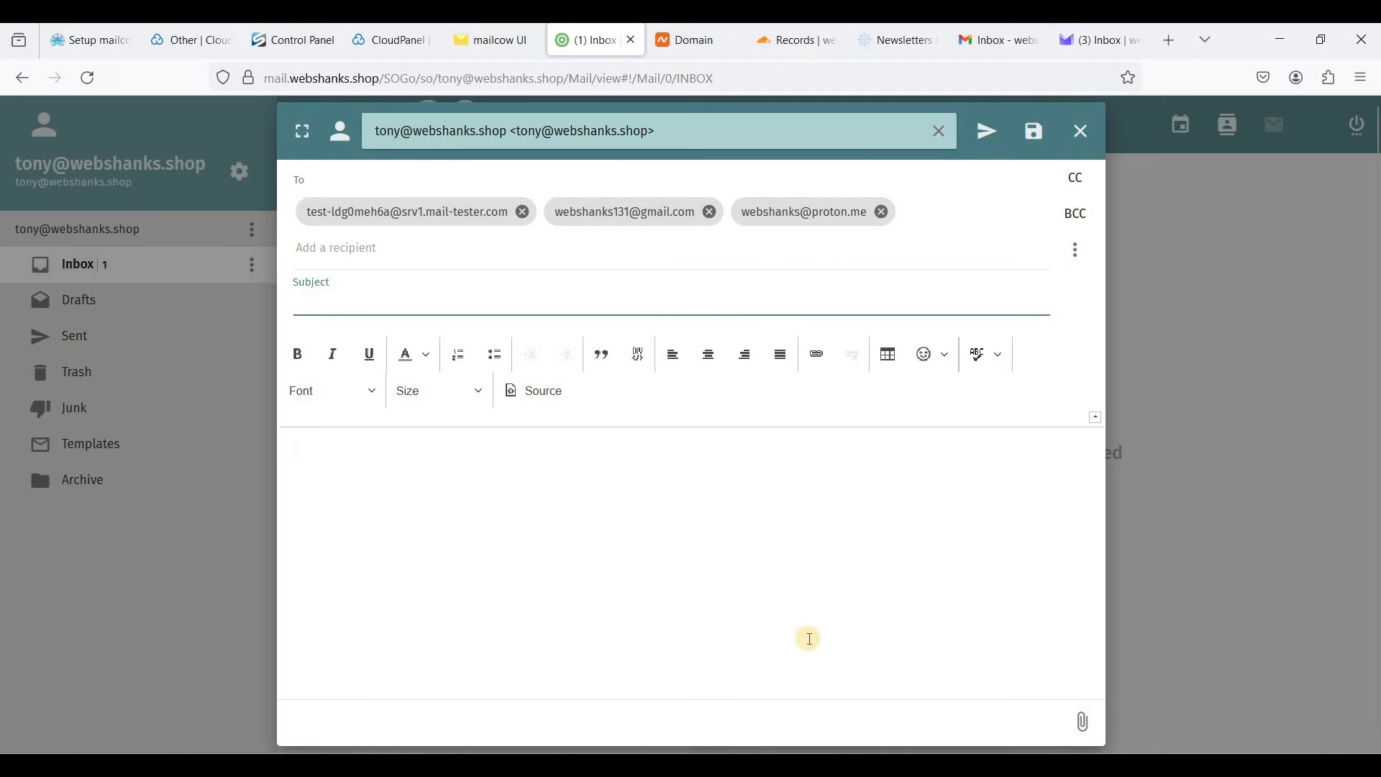
- Paste the birthday invitation text from Notepad into the message body
key("alt+Tab")
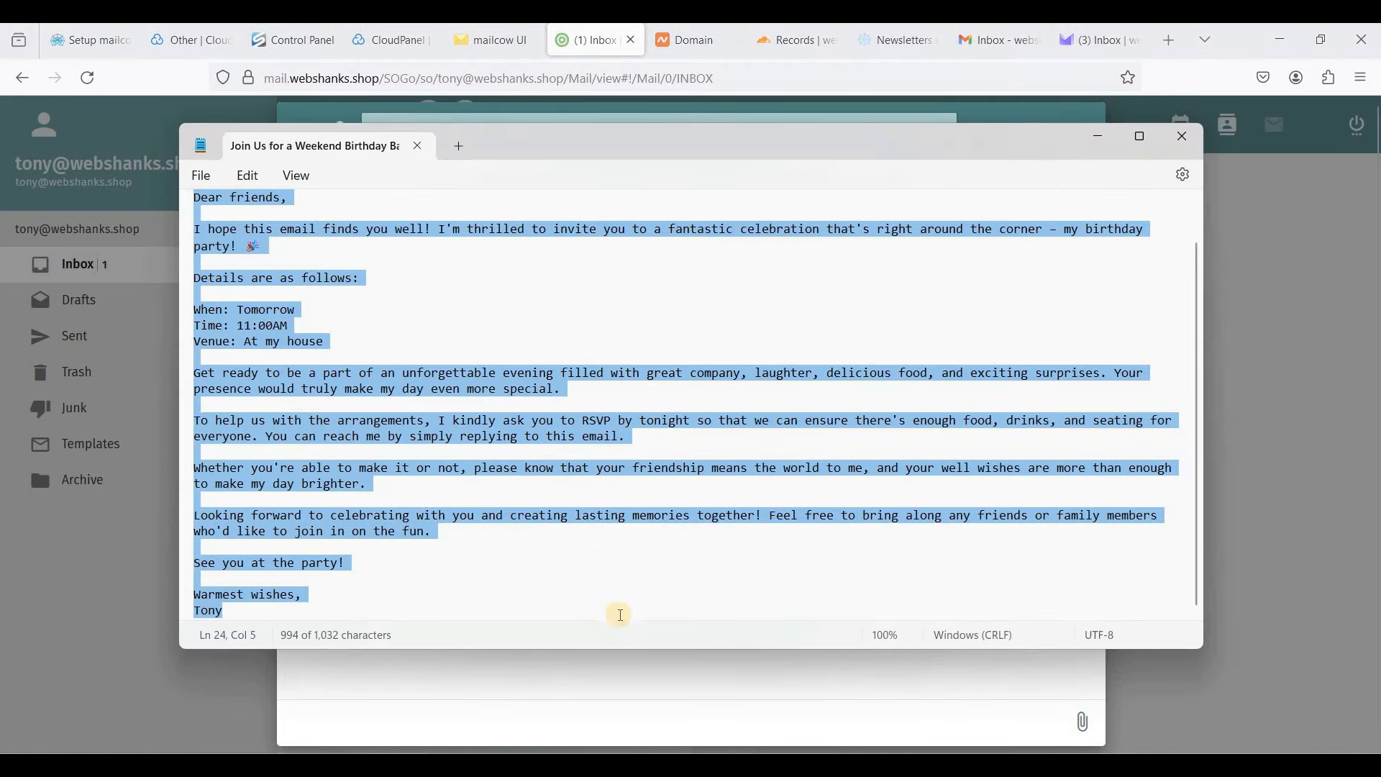
key("alt+Tab")
left_click(570, 524)
key("ctrl+v")
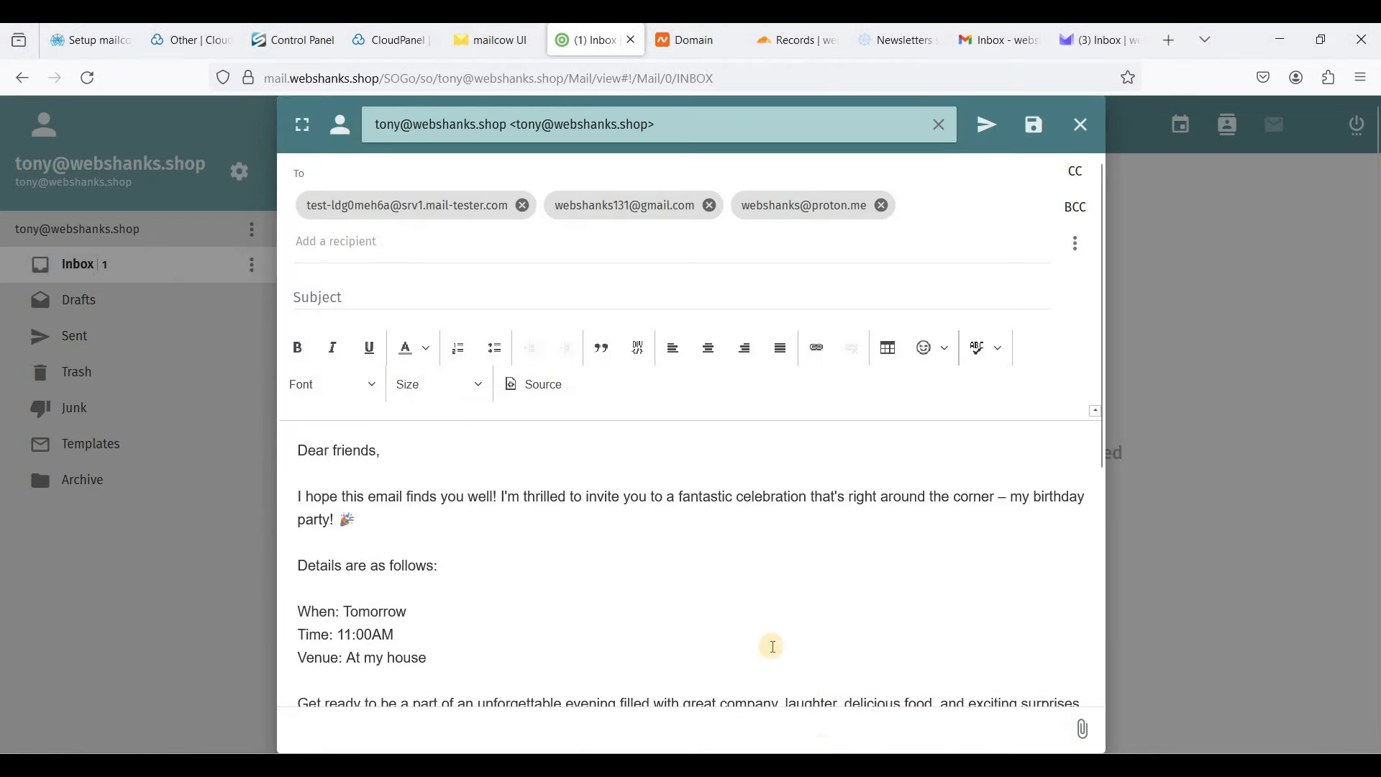
- Set the subject to 'Join Us for a Weekend Birthday Bash!' and send the message
key("alt+Tab")
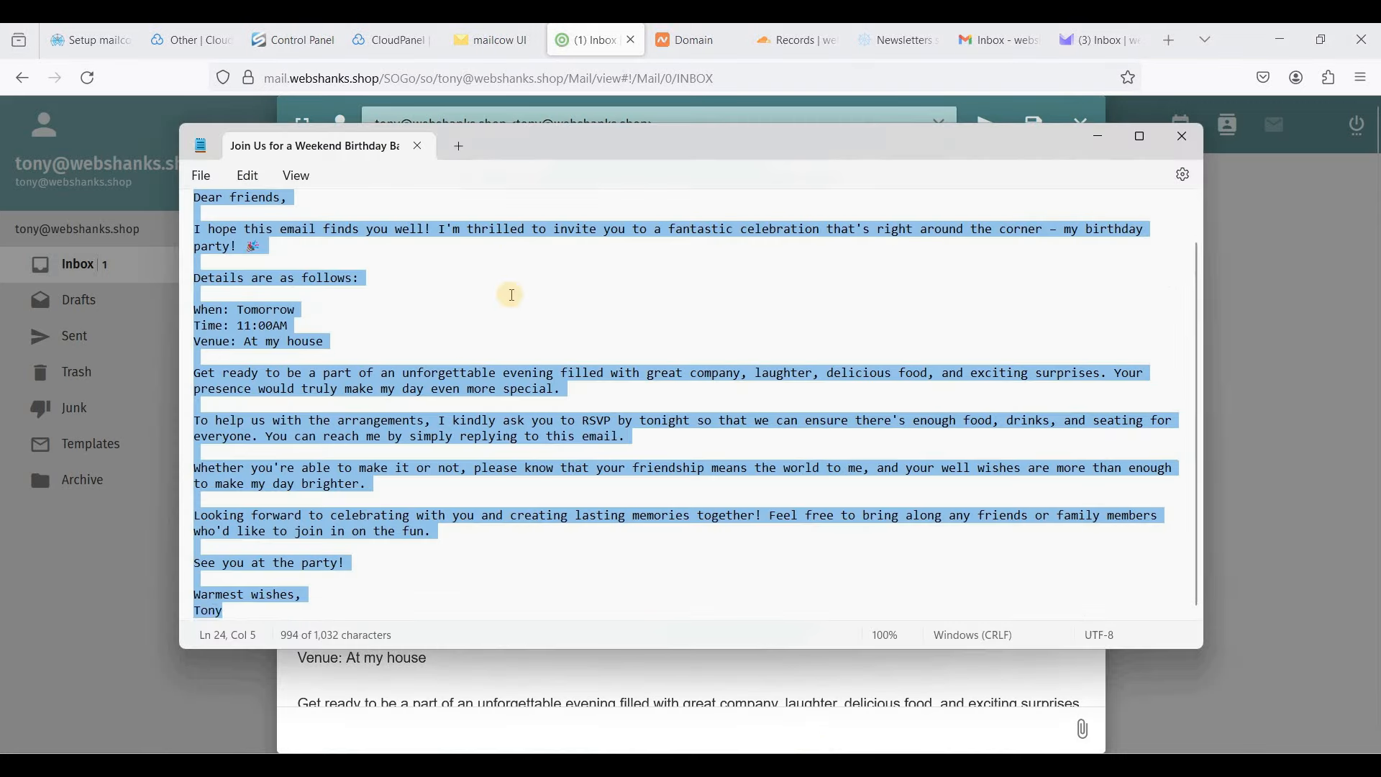
scroll(499, 266, "up", 2)
left_click_drag(473, 207, 193, 200)
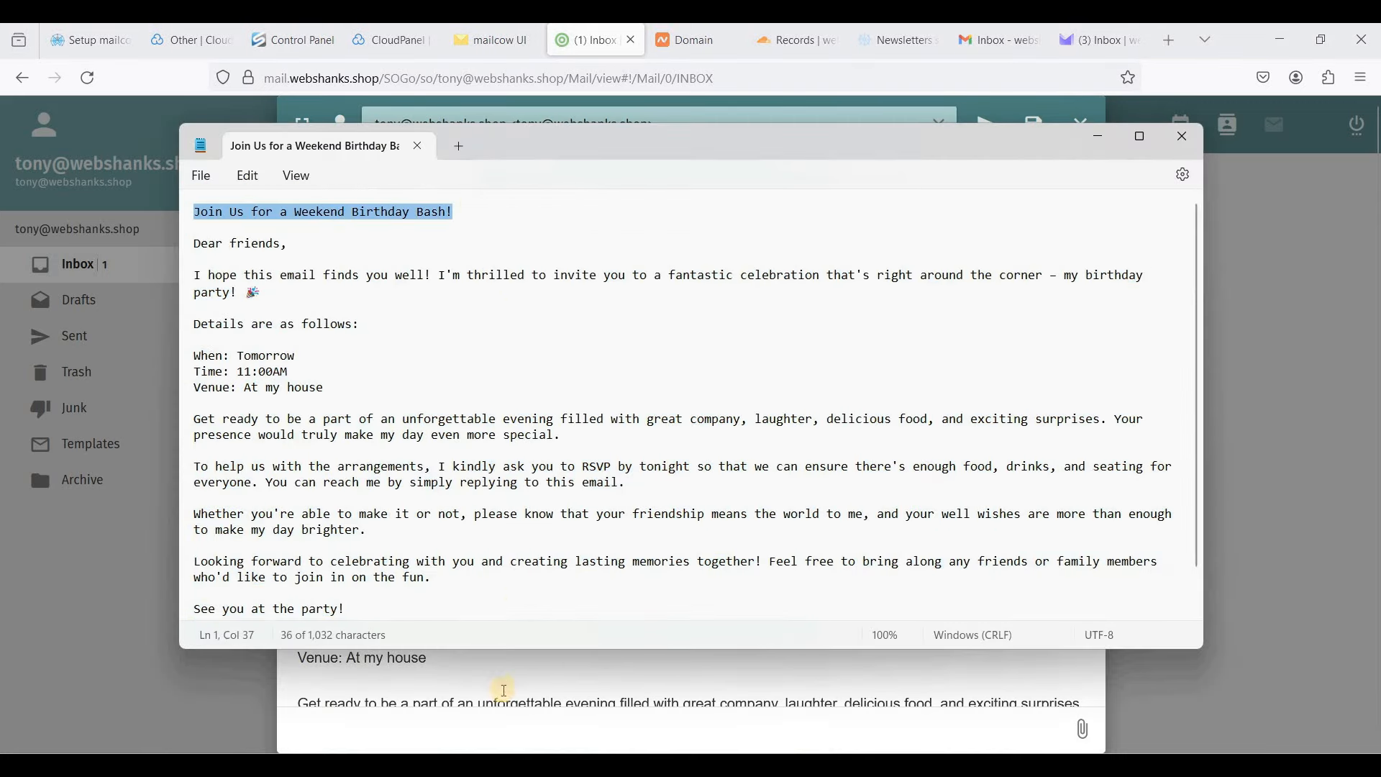
key("alt+Tab")
left_click(375, 311)
key("ctrl+v")
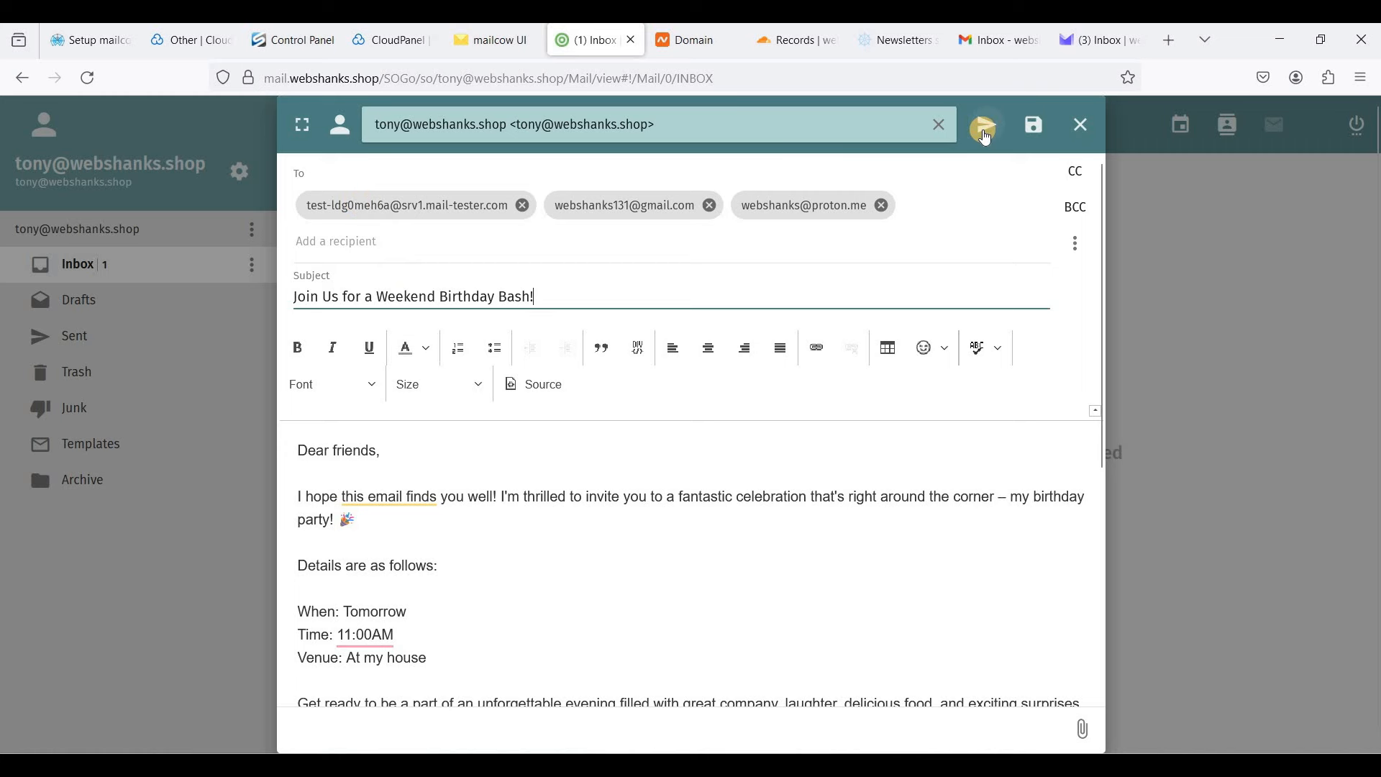
left_click(984, 130)
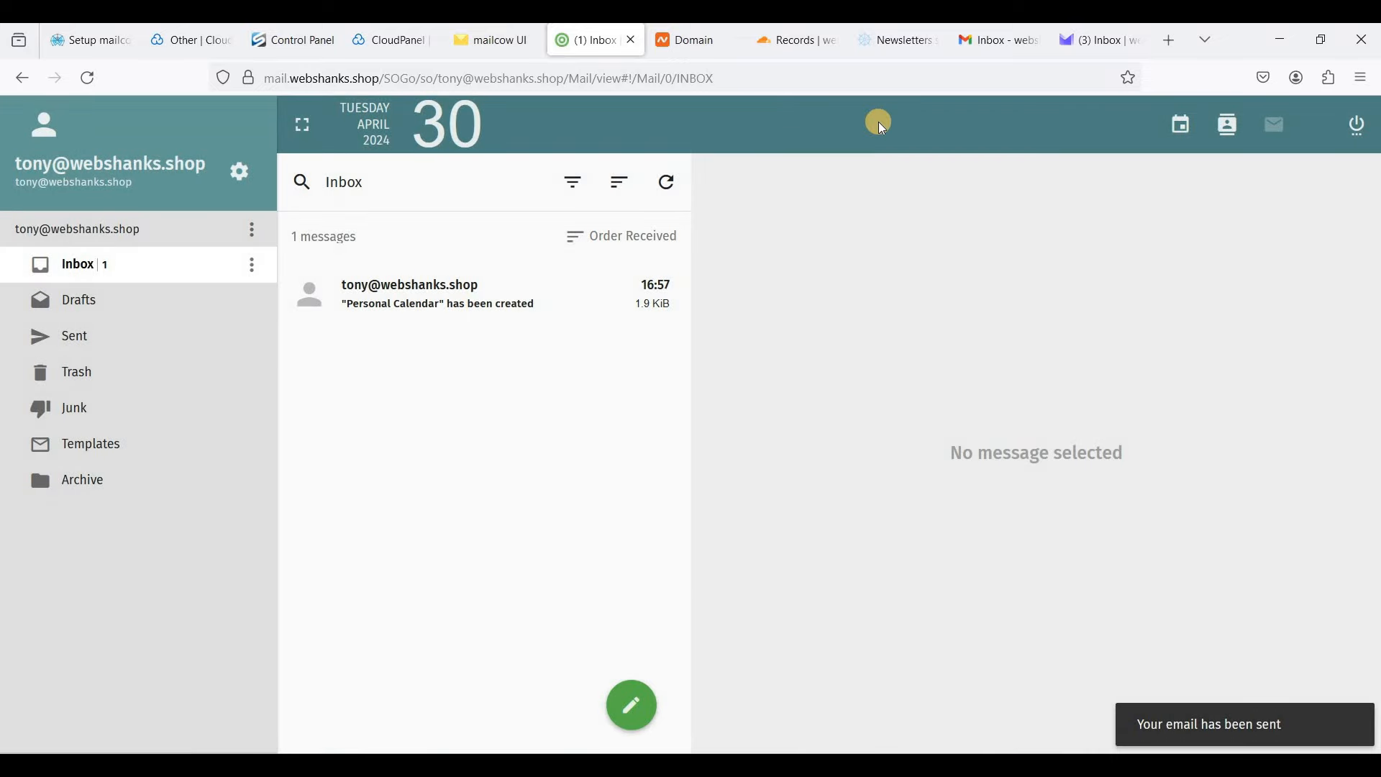
- Check mail-tester, then open the new birthday invitation email in the Gmail inbox
left_click(898, 41)
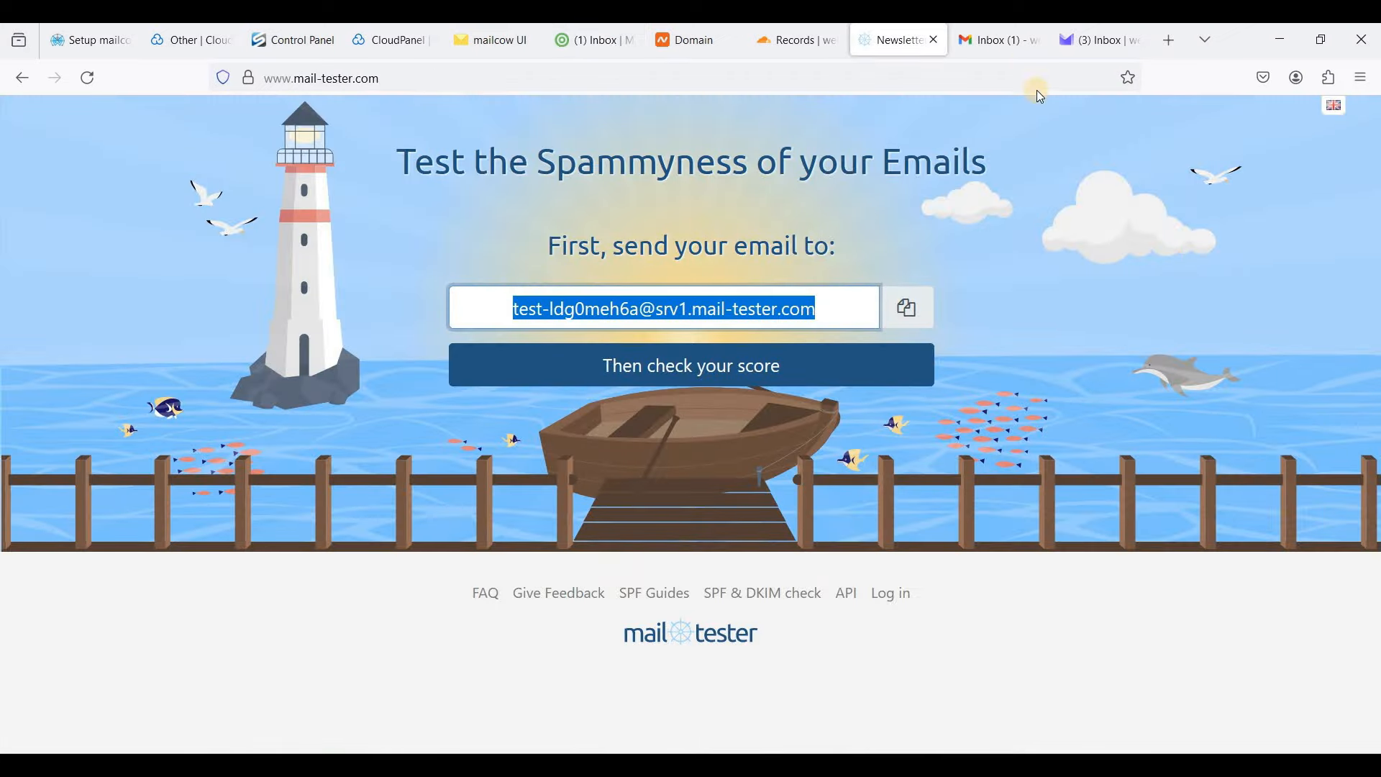
left_click(982, 48)
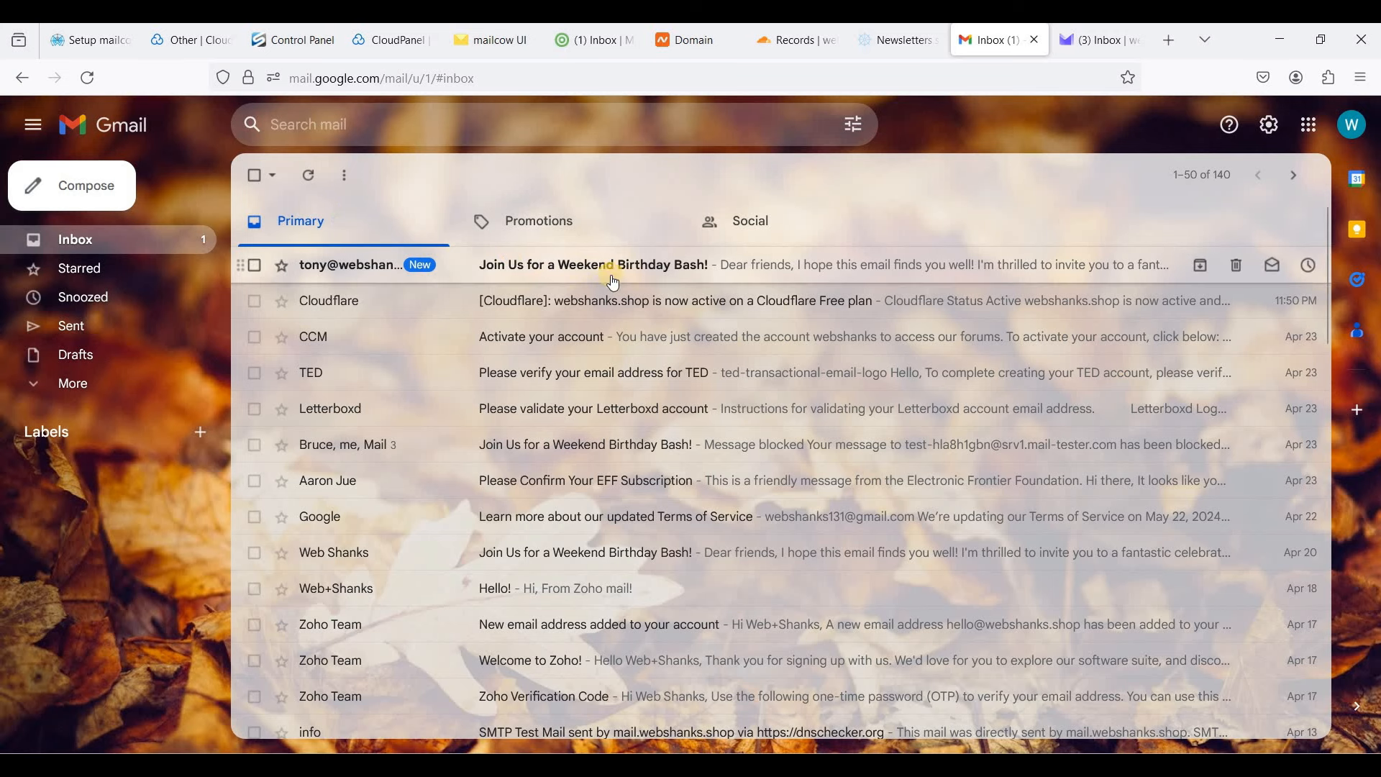
left_click(798, 267)
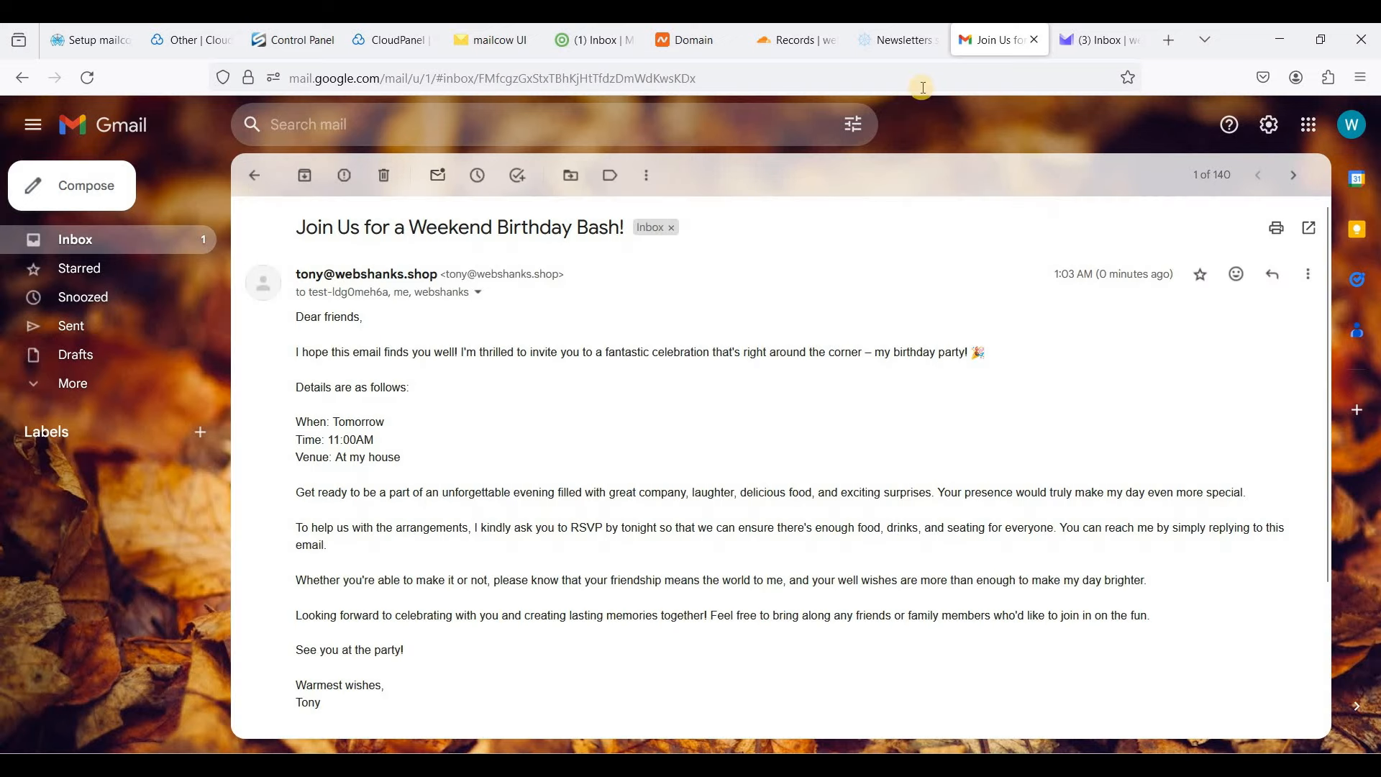
left_click(906, 43)
- Load the mail-tester results and review the 10/10 score and received-message details
left_click(719, 363)
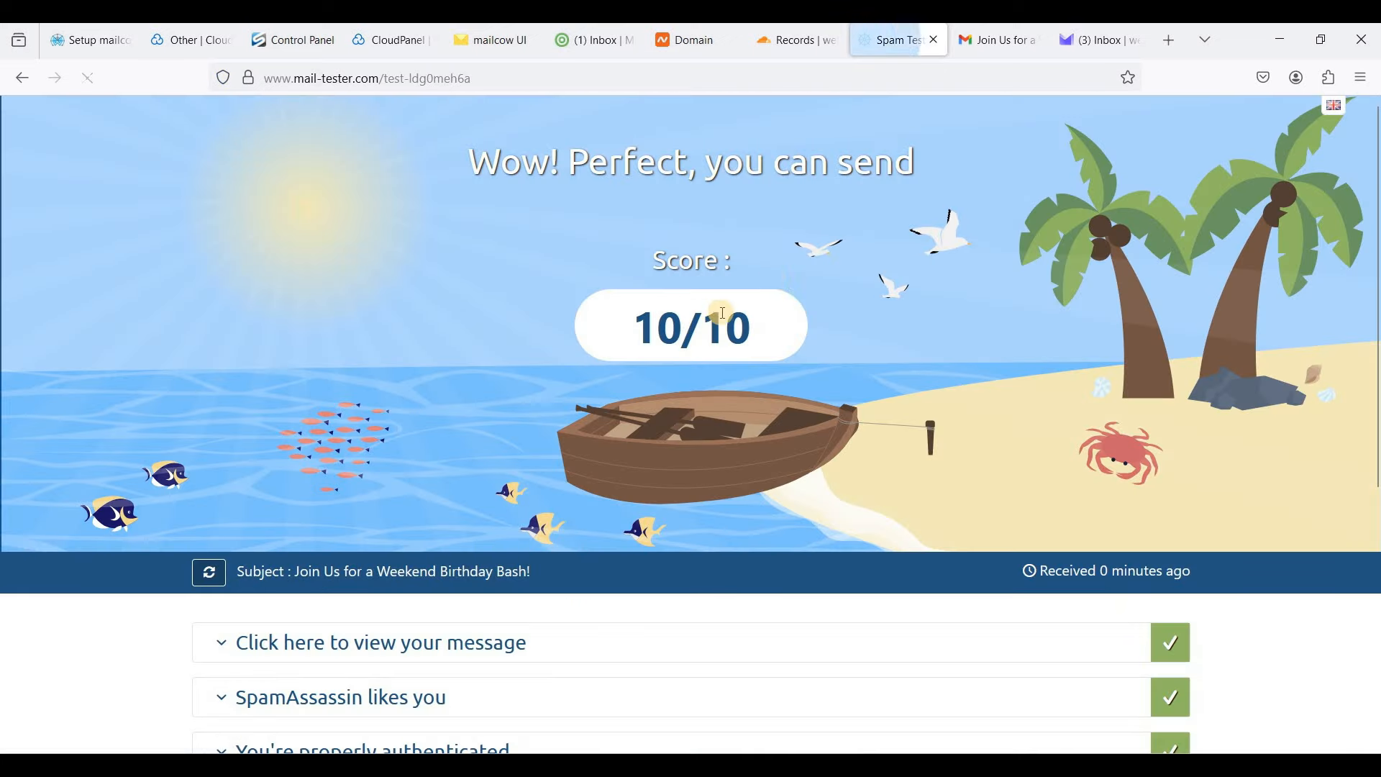
triple_click(899, 339)
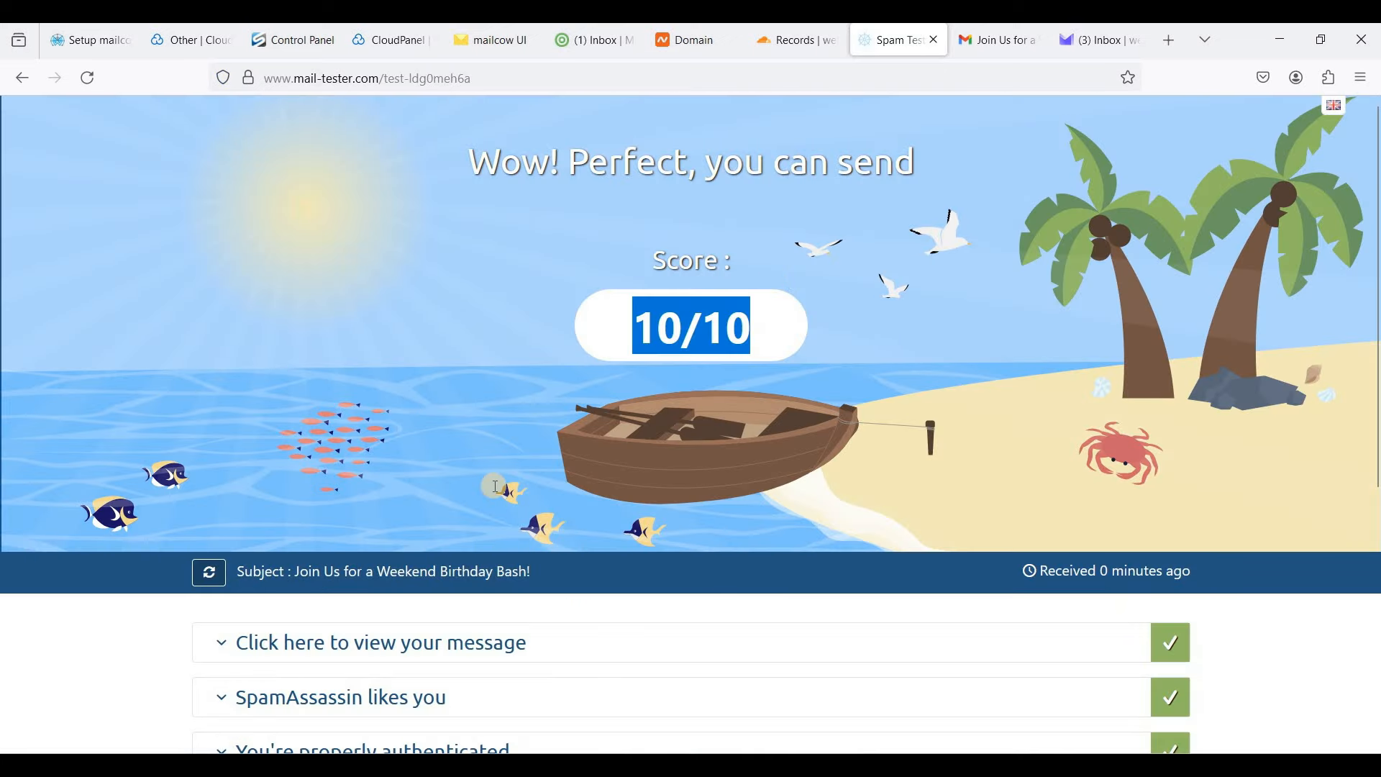
scroll(496, 485, "down", 2)
left_click(468, 549)
scroll(309, 518, "down", 2)
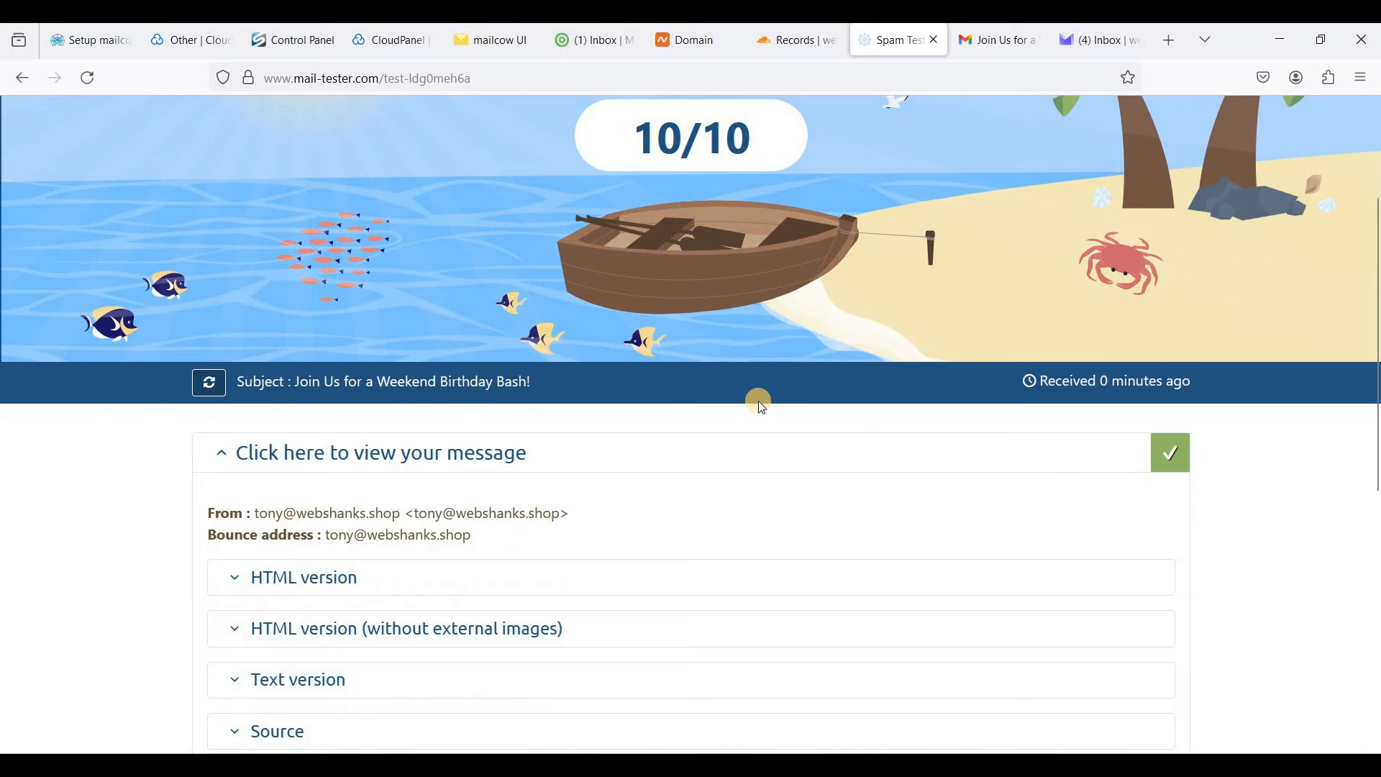
scroll(791, 404, "up", 4)
scroll(822, 408, "down", 10)
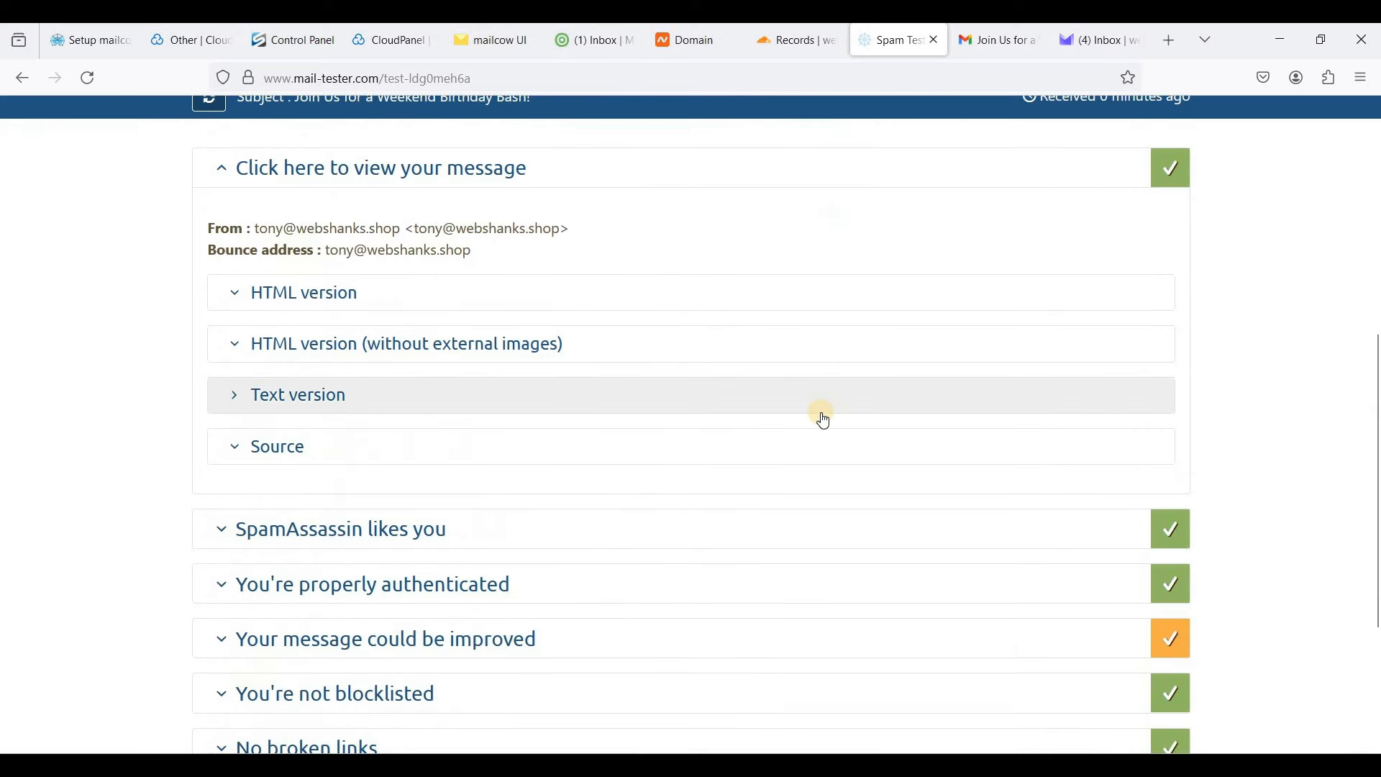
scroll(448, 413, "down", 3)
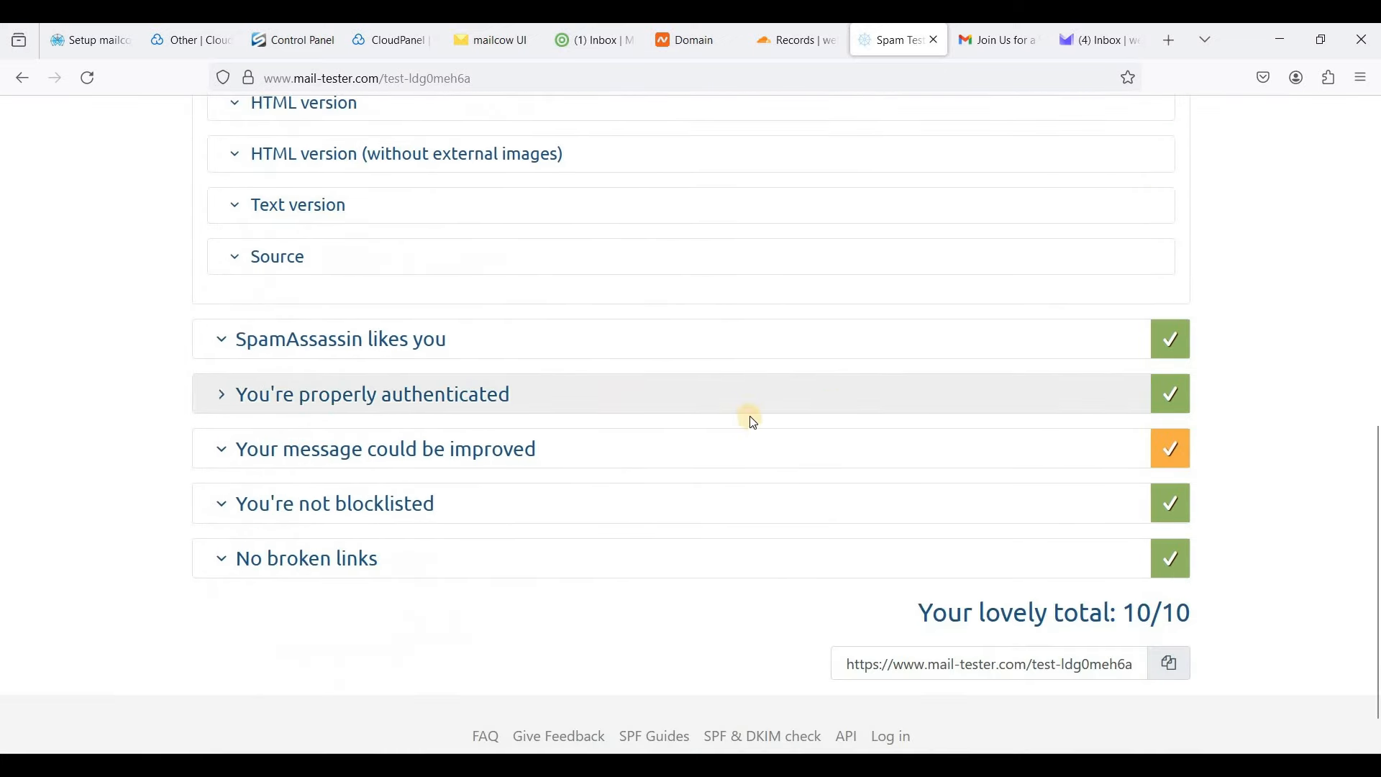
- Expand the missing List-Unsubscribe header warning, read it, then collapse it and return to the top
left_click(702, 451)
scroll(493, 616, "down", 3)
left_click(355, 645)
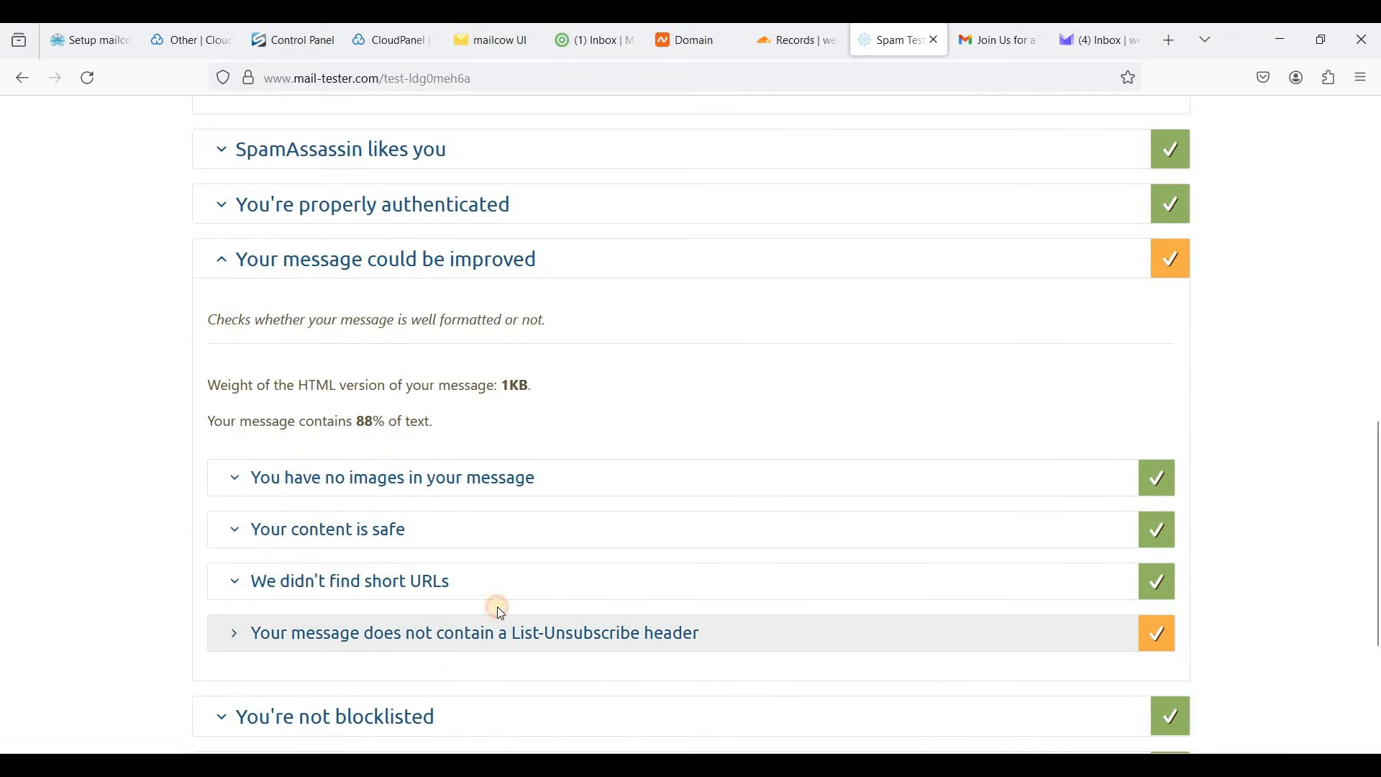
scroll(574, 554, "down", 3)
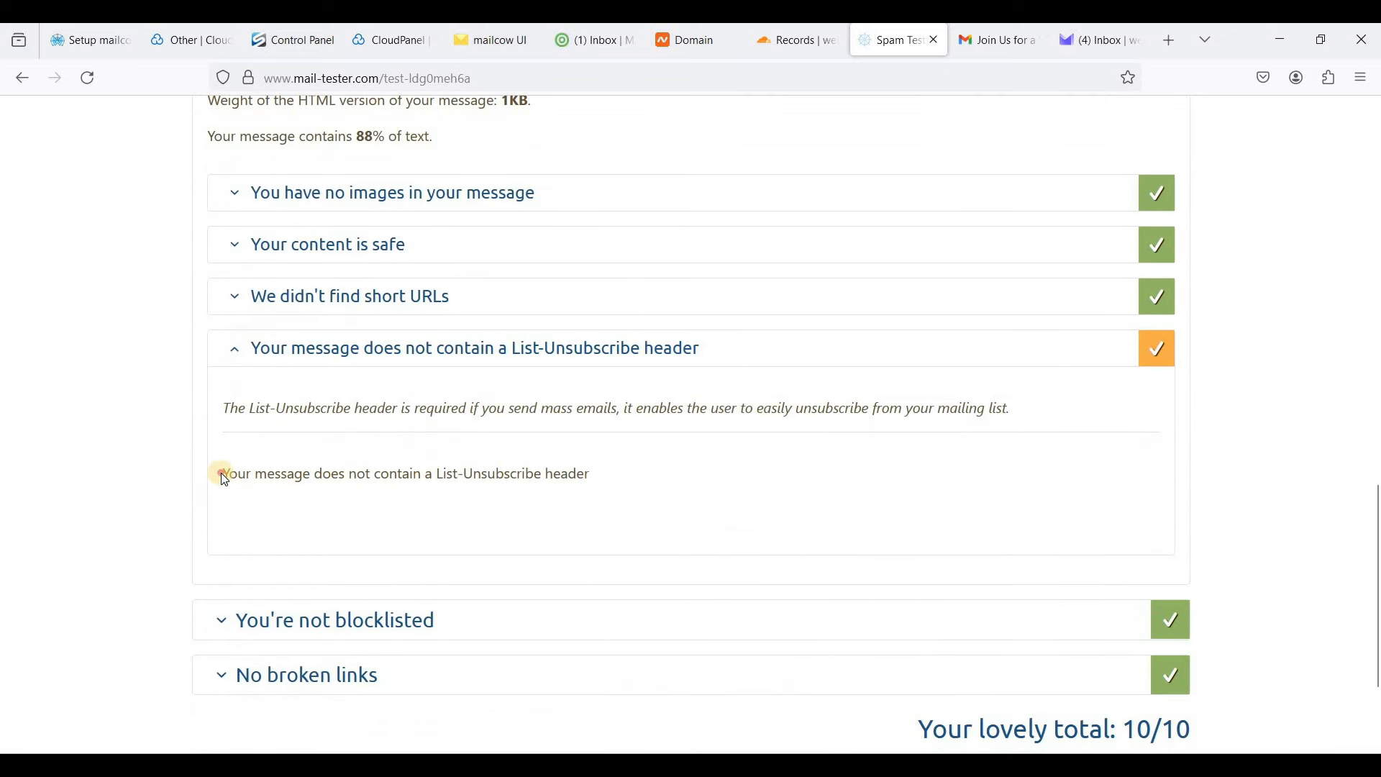
triple_click(617, 506)
left_click(703, 403)
left_click(1172, 350)
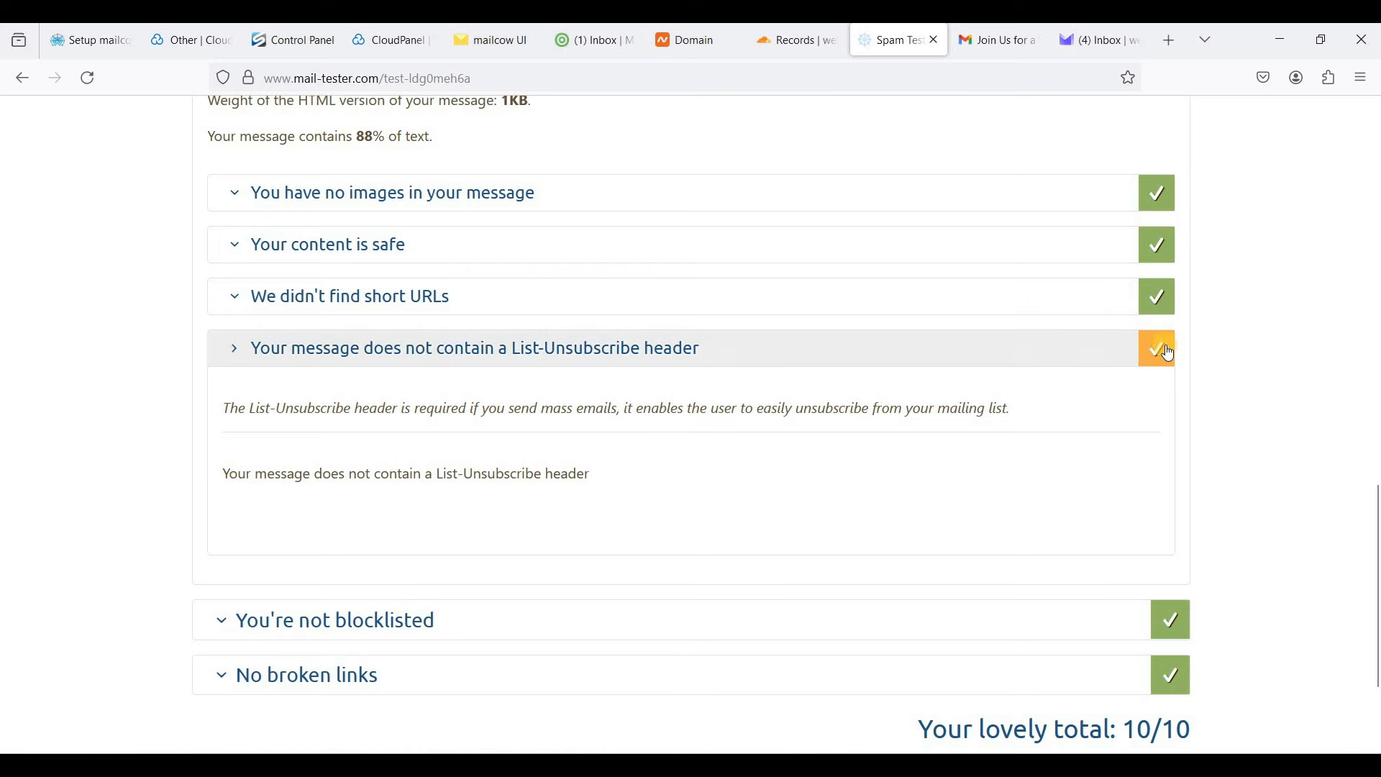
scroll(1116, 287, "up", 5)
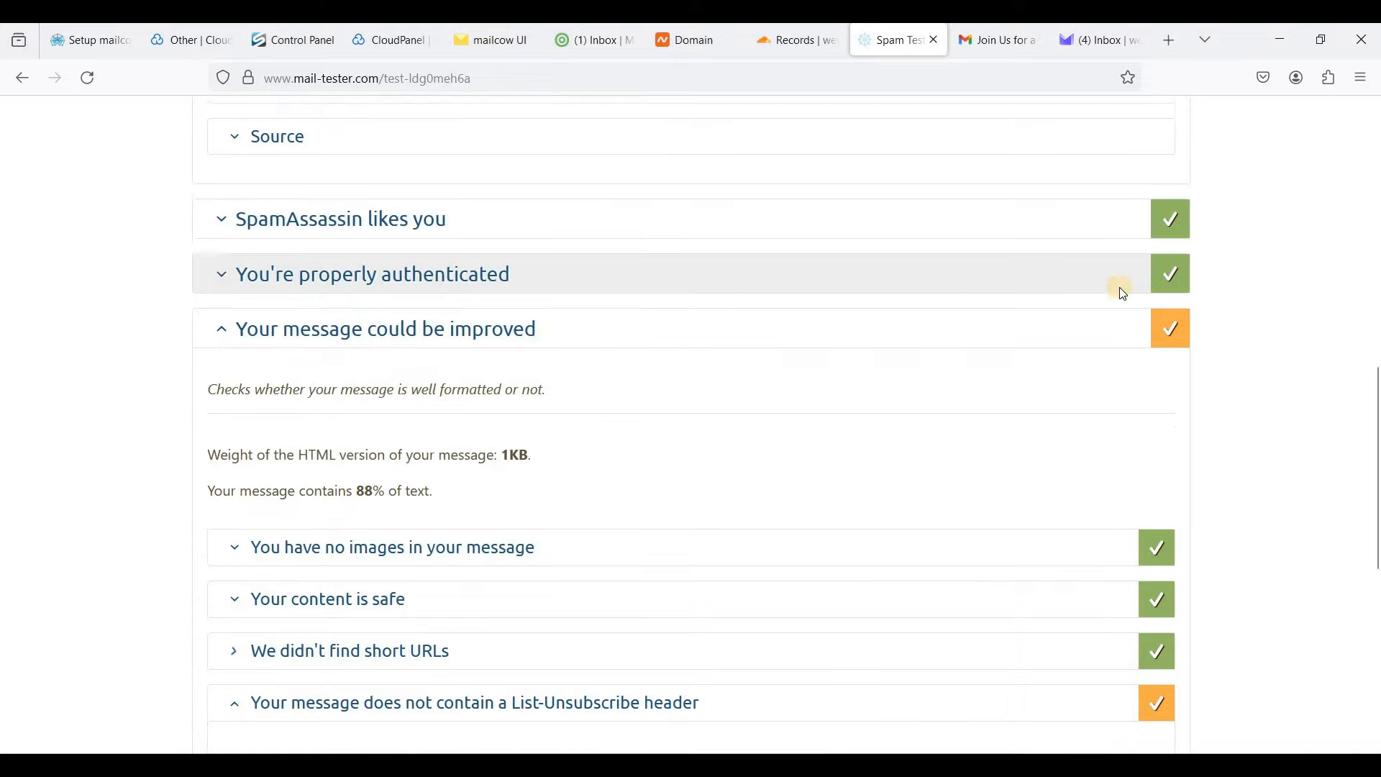
scroll(755, 441, "down", 4)
left_click(556, 459)
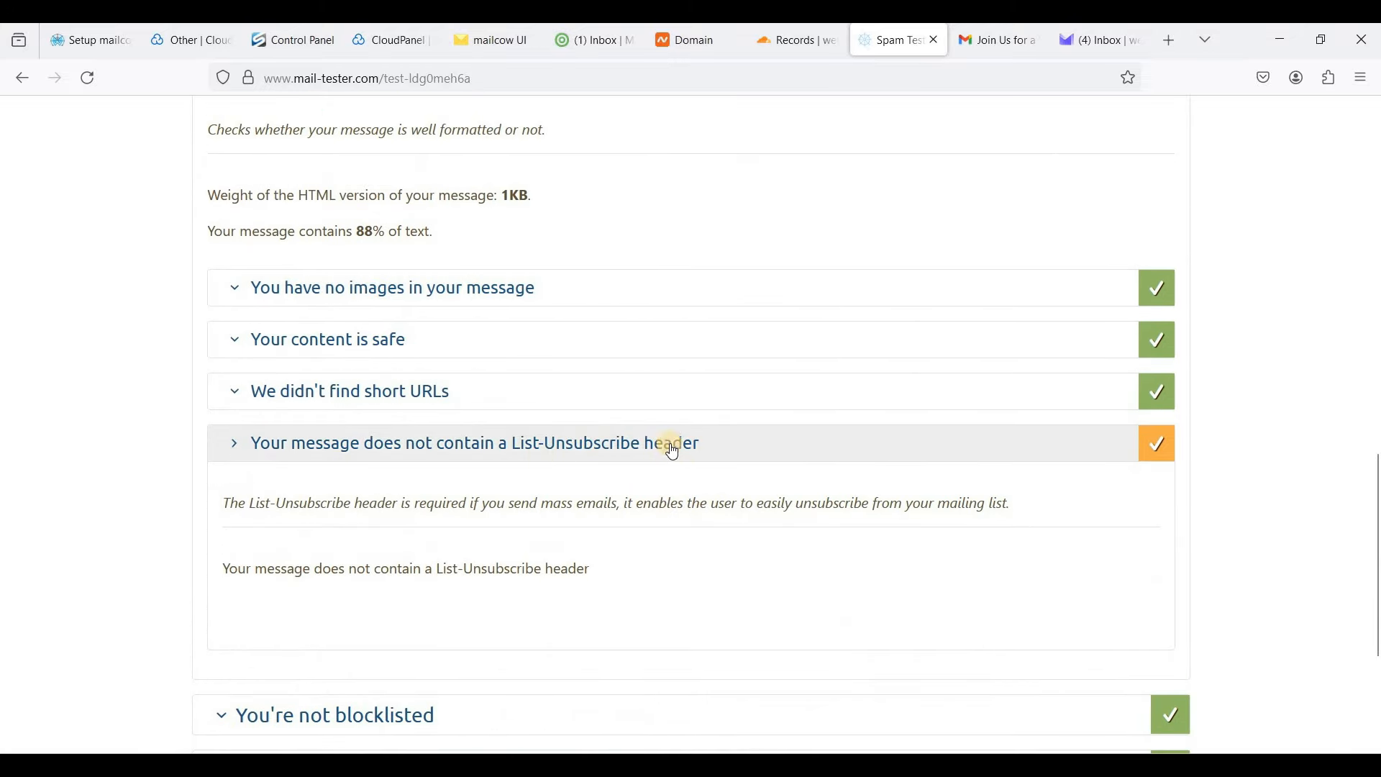
scroll(669, 444, "up", 1)
left_click(661, 535)
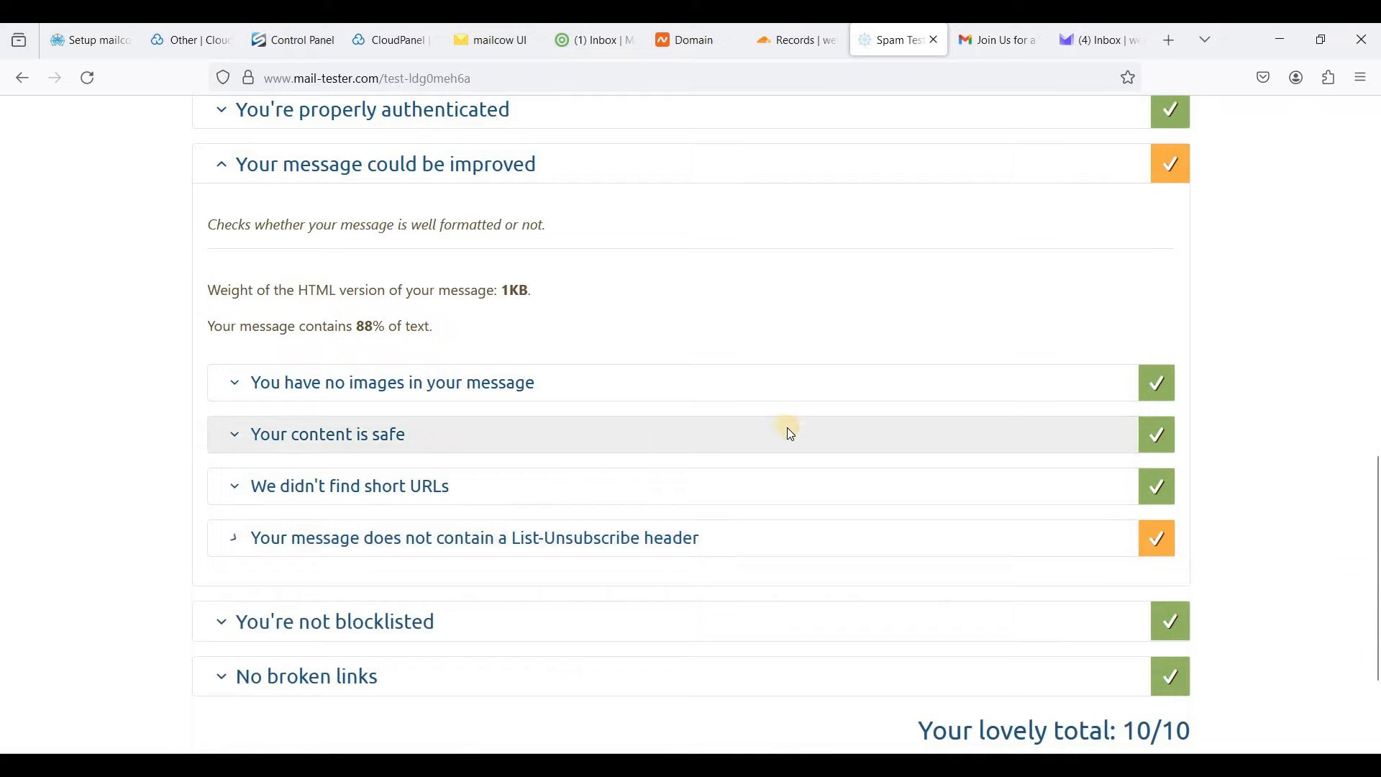
scroll(787, 427, "up", 2)
scroll(791, 431, "up", 6)
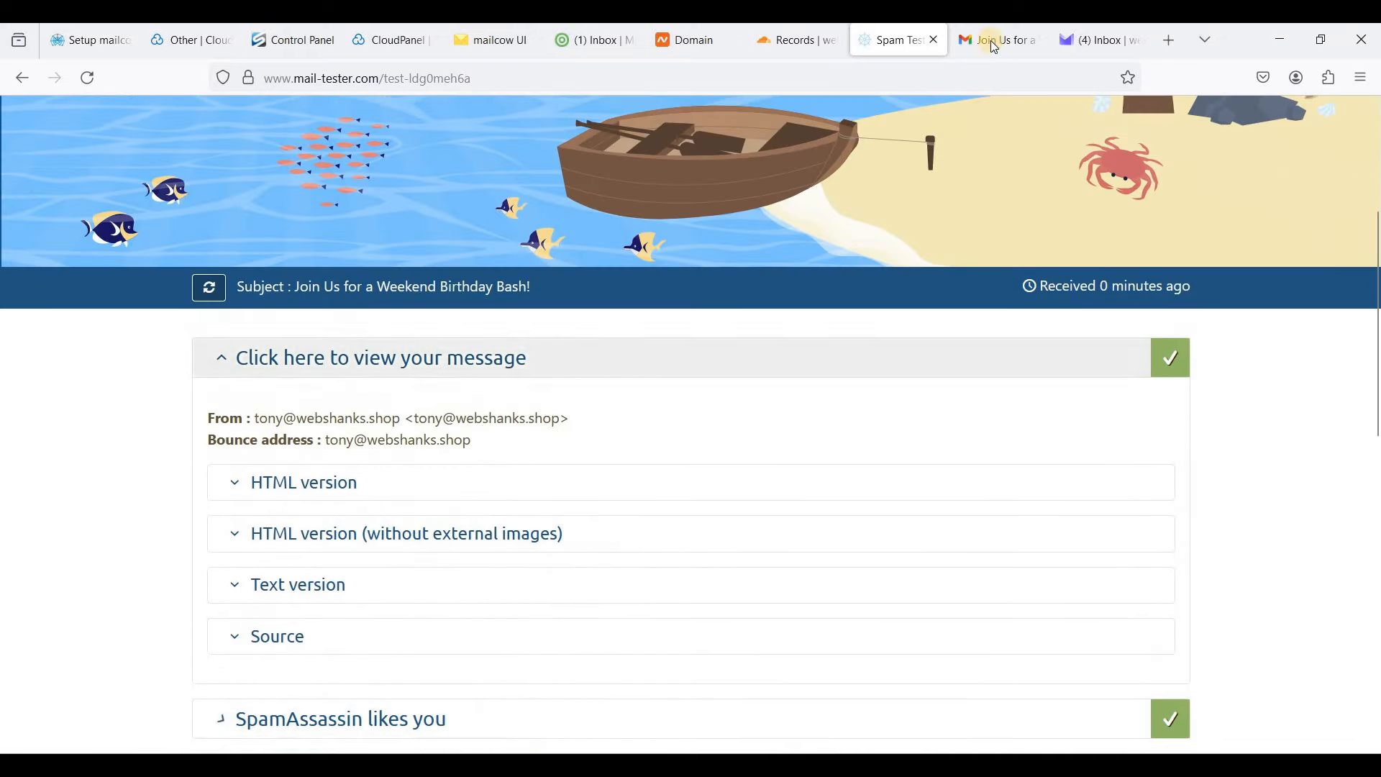
- Confirm the birthday invitation arrived in both Gmail and Proton Mail
key("ctrl+Tab")
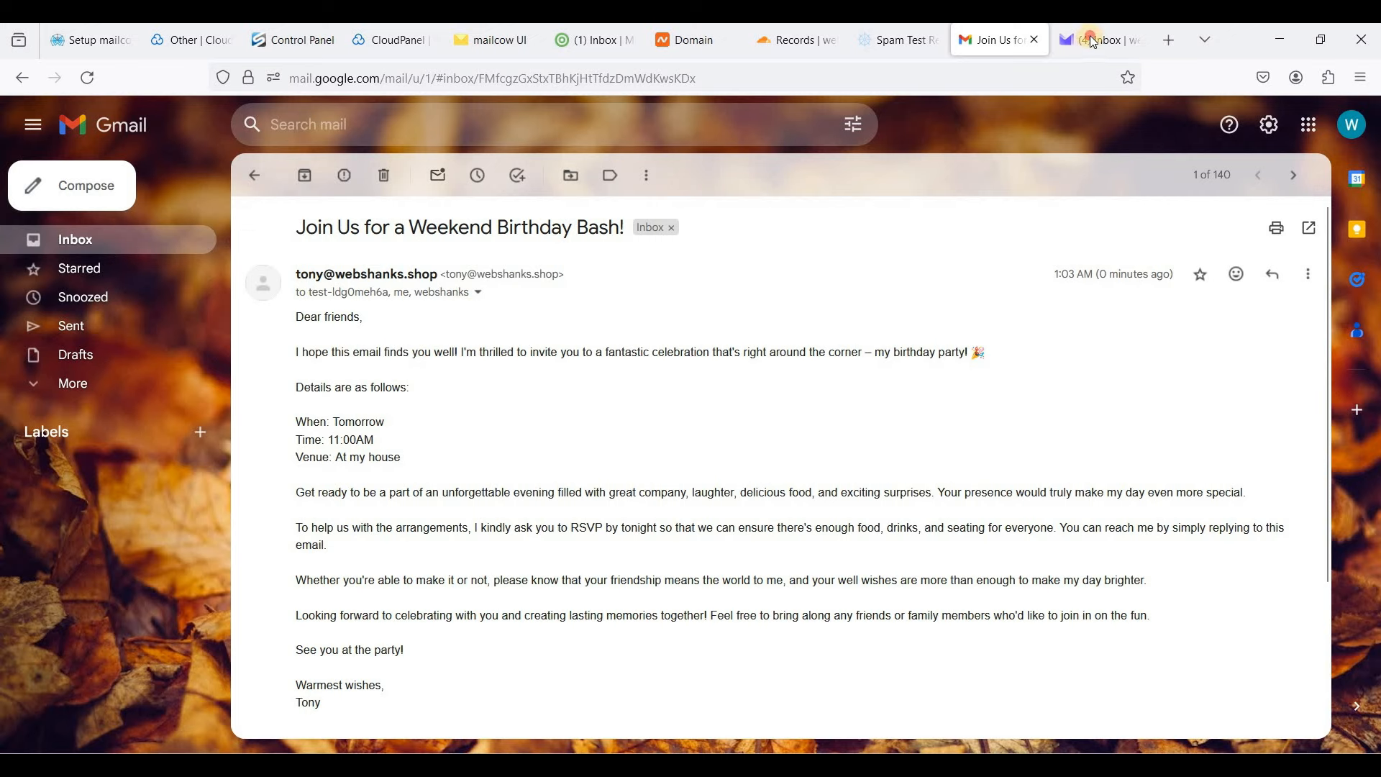
key("ctrl+Tab")
left_click(671, 238)
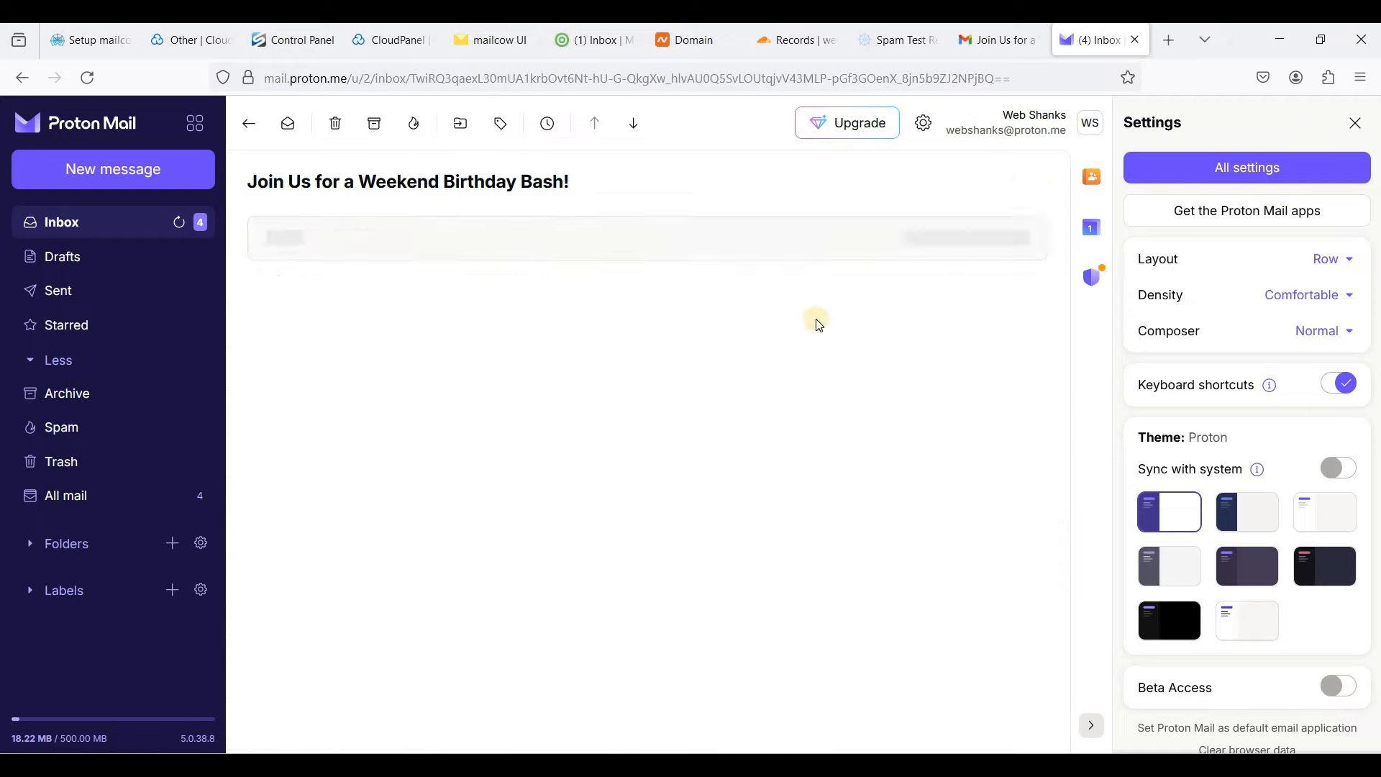
key("ctrl+shift+Tab")
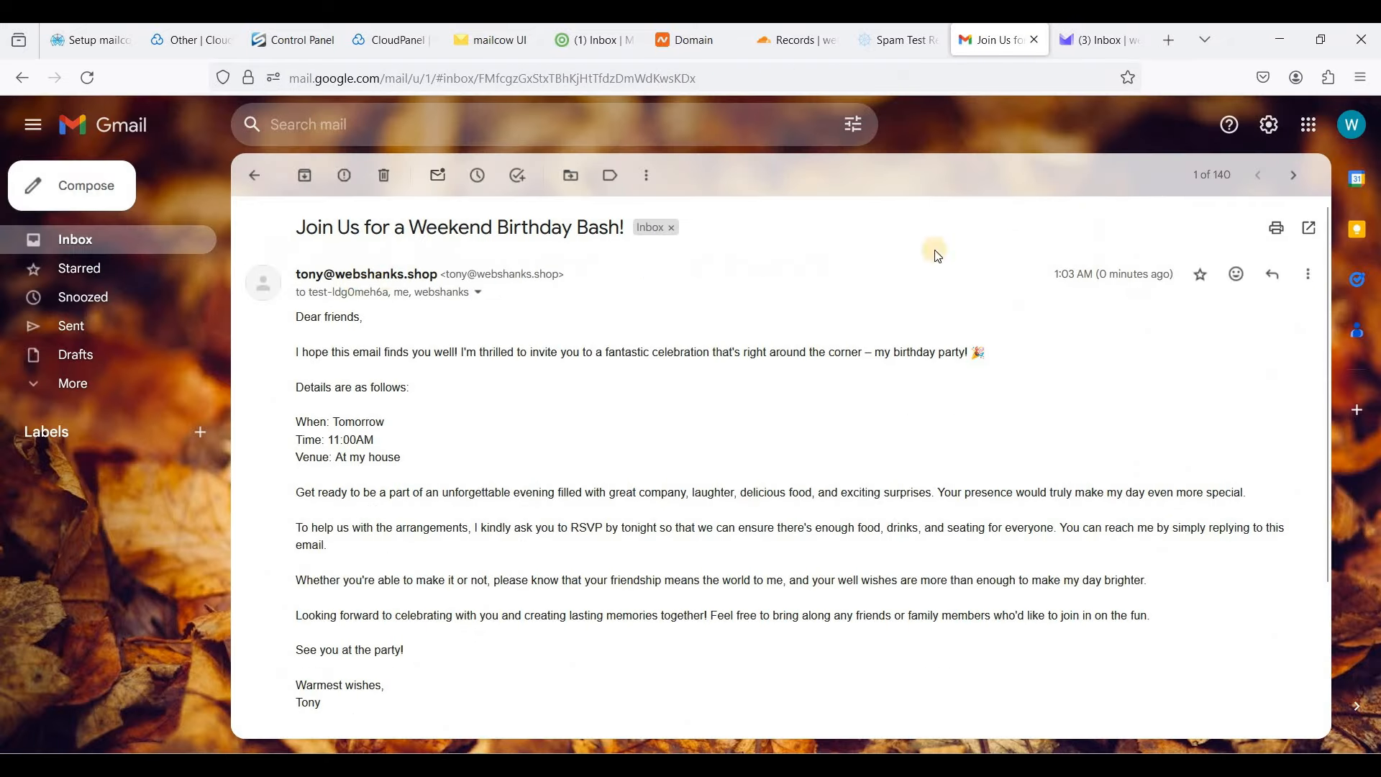
- Reply to the invitation from Gmail with "Sure thing! We will be there."
left_click(1271, 277)
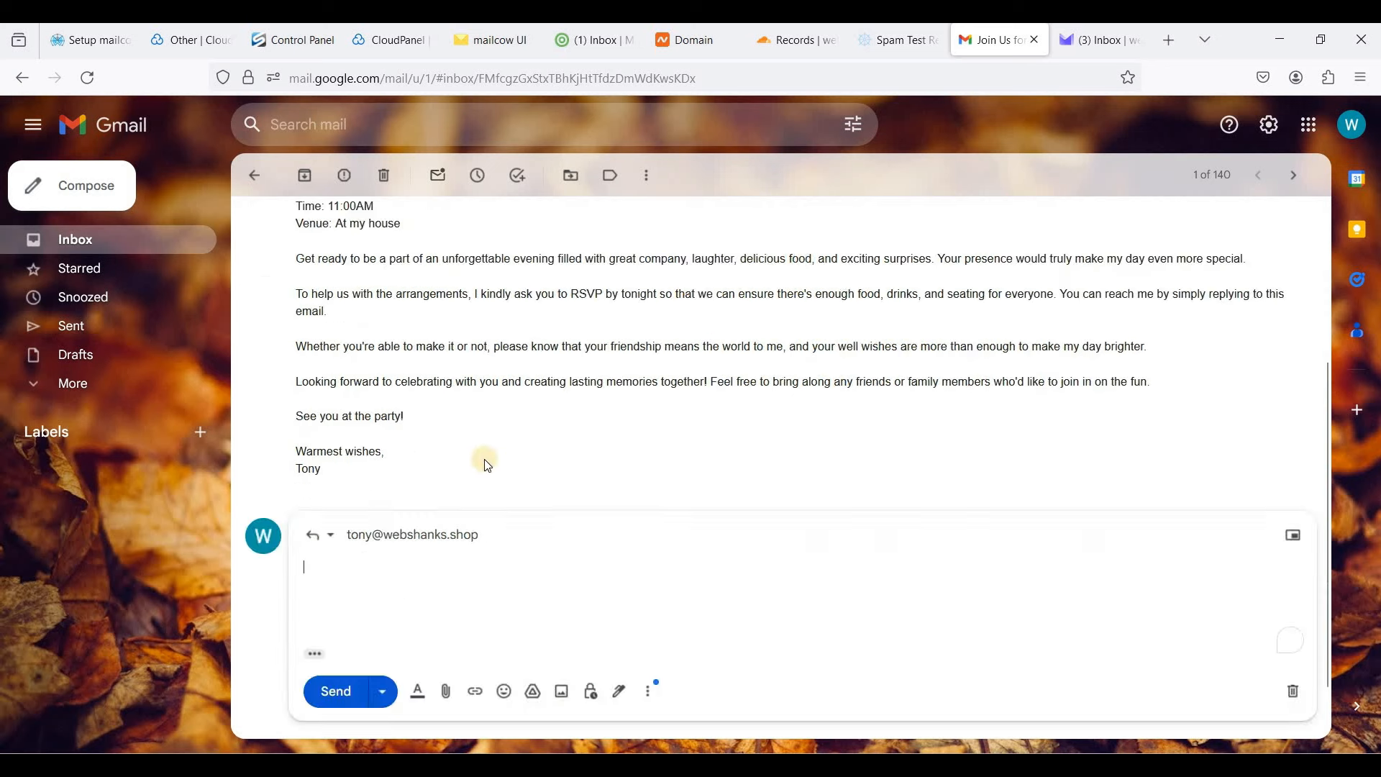
type("Sure thing! We  will be there.")
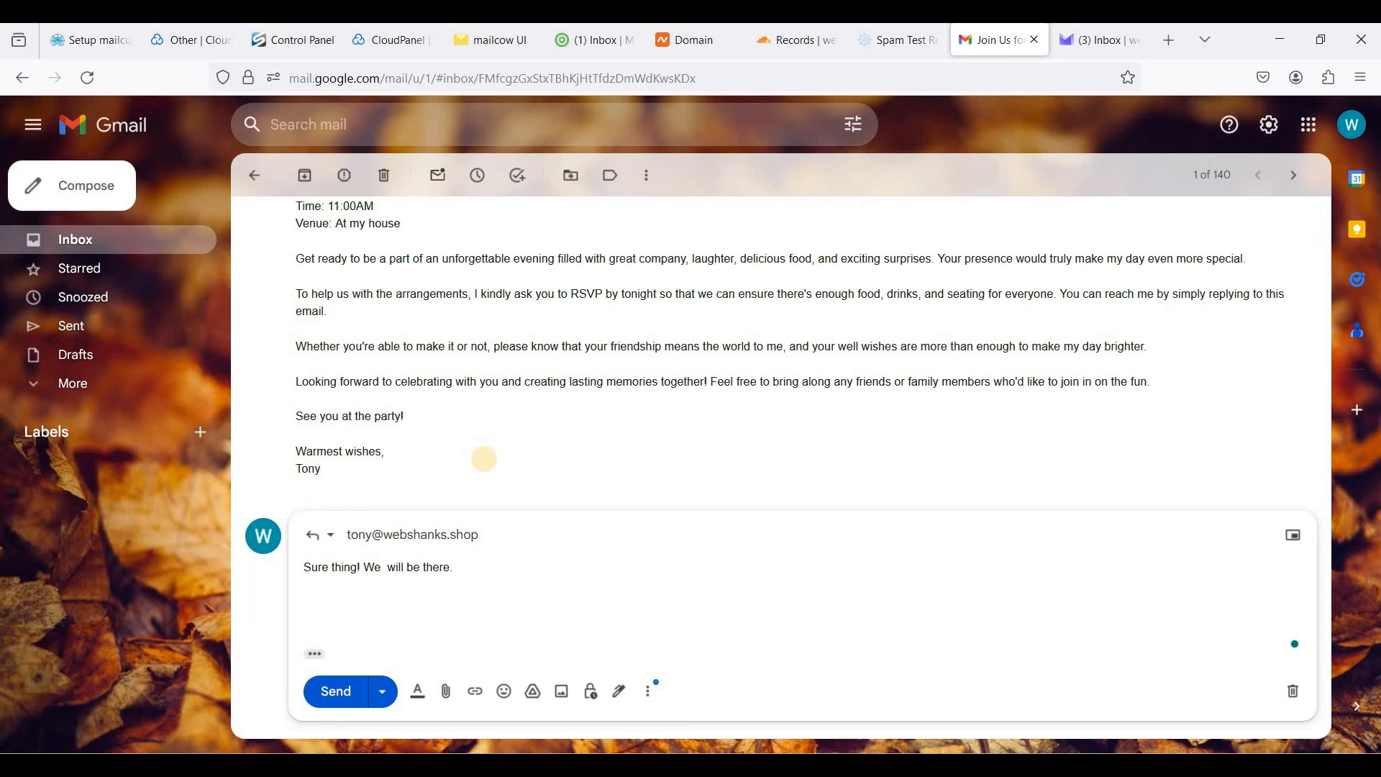
left_click(322, 706)
- Refresh SOGo's inbox until 'Re: Join Us for a Weekend Birthday Bash!' arrives, then read it
left_click(630, 48)
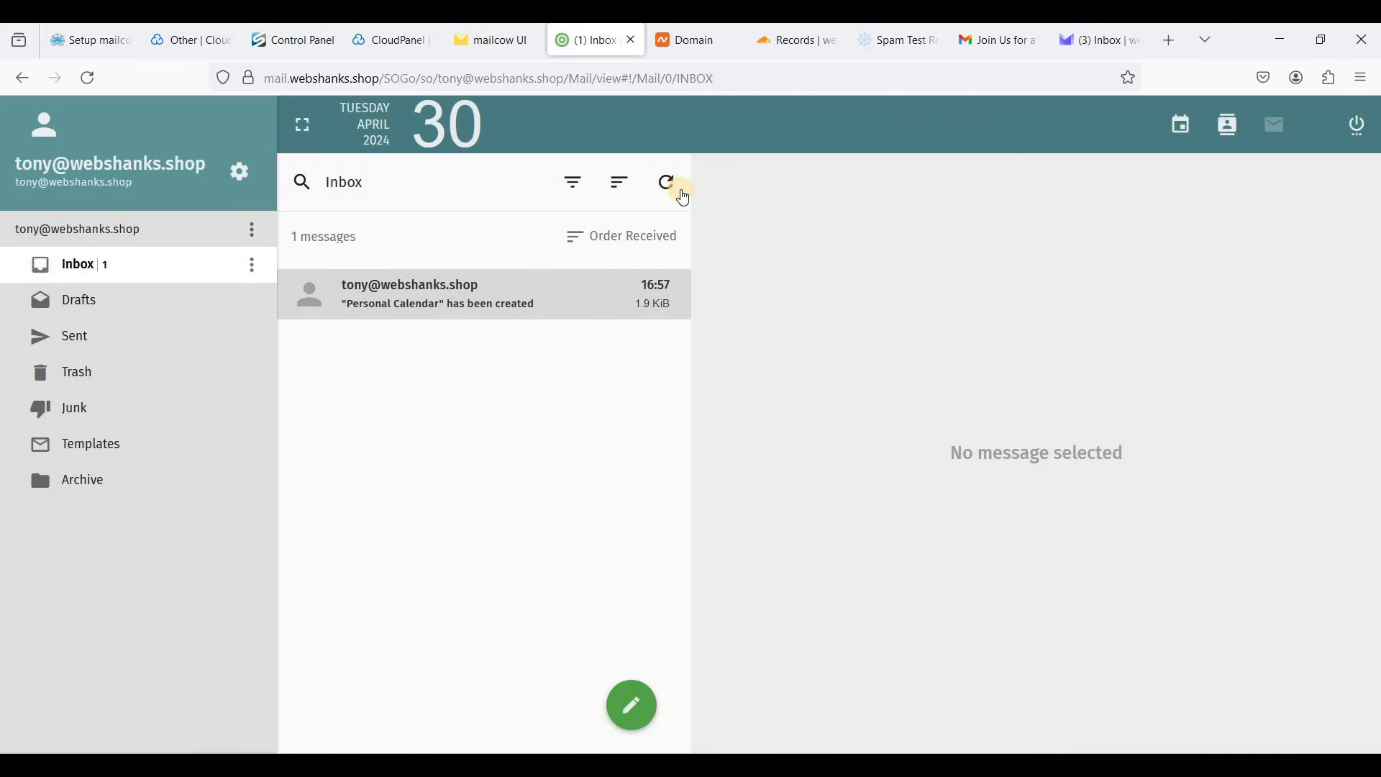
left_click(688, 196)
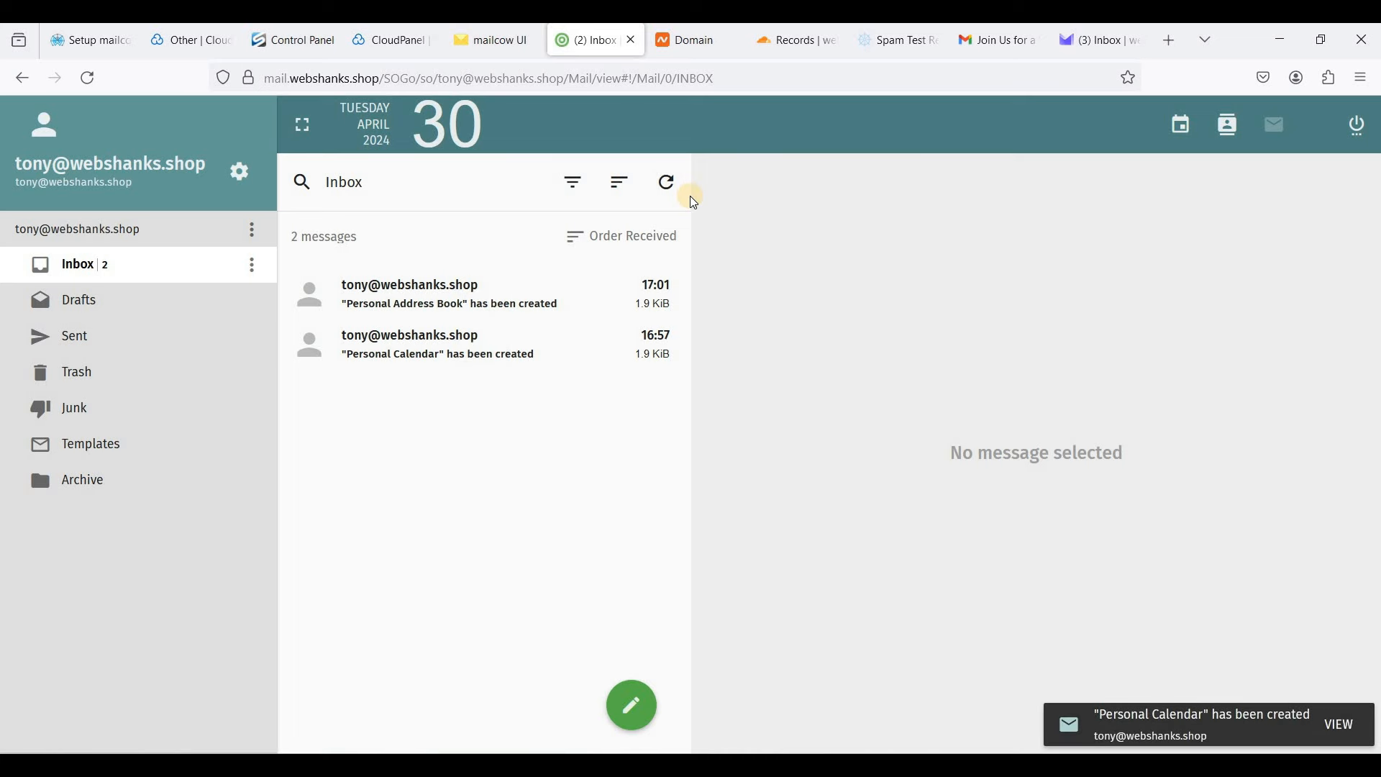
left_click(667, 186)
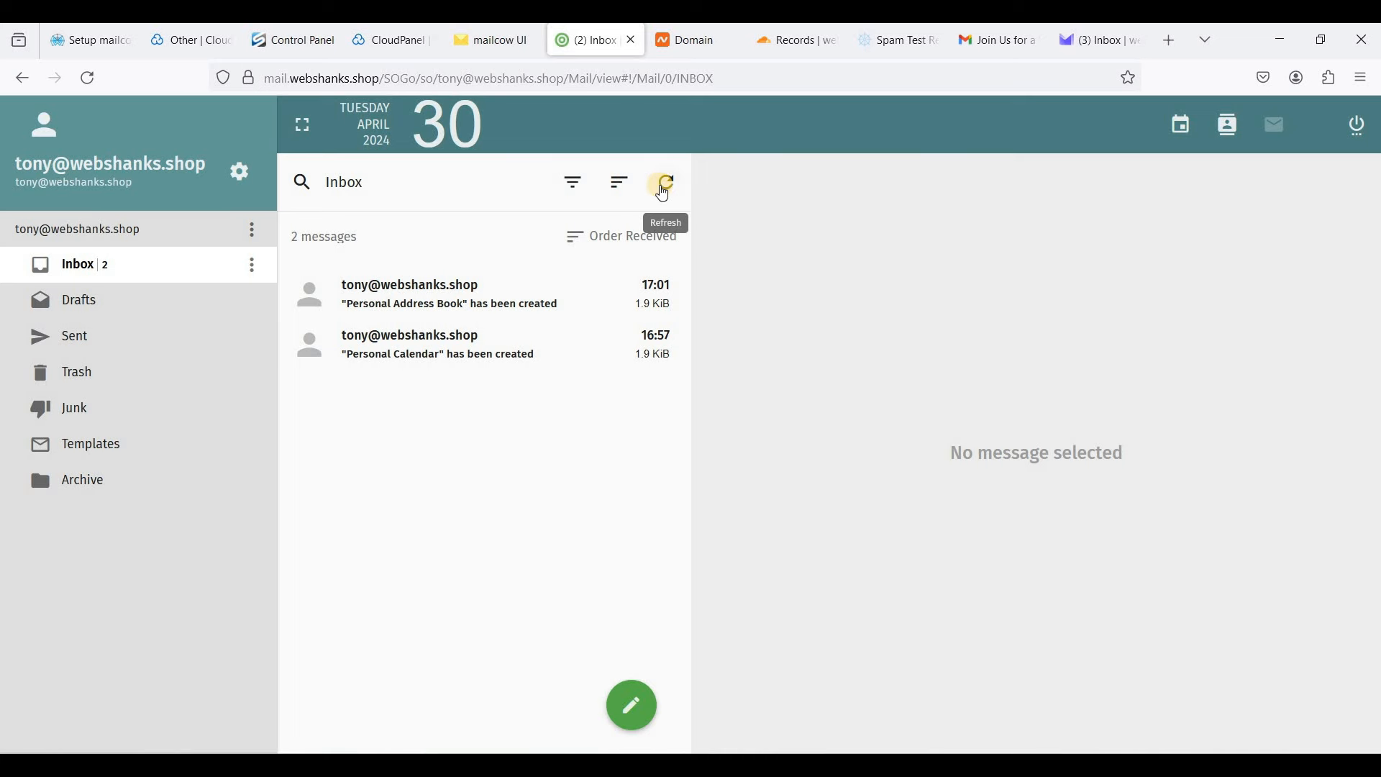
left_click(665, 183)
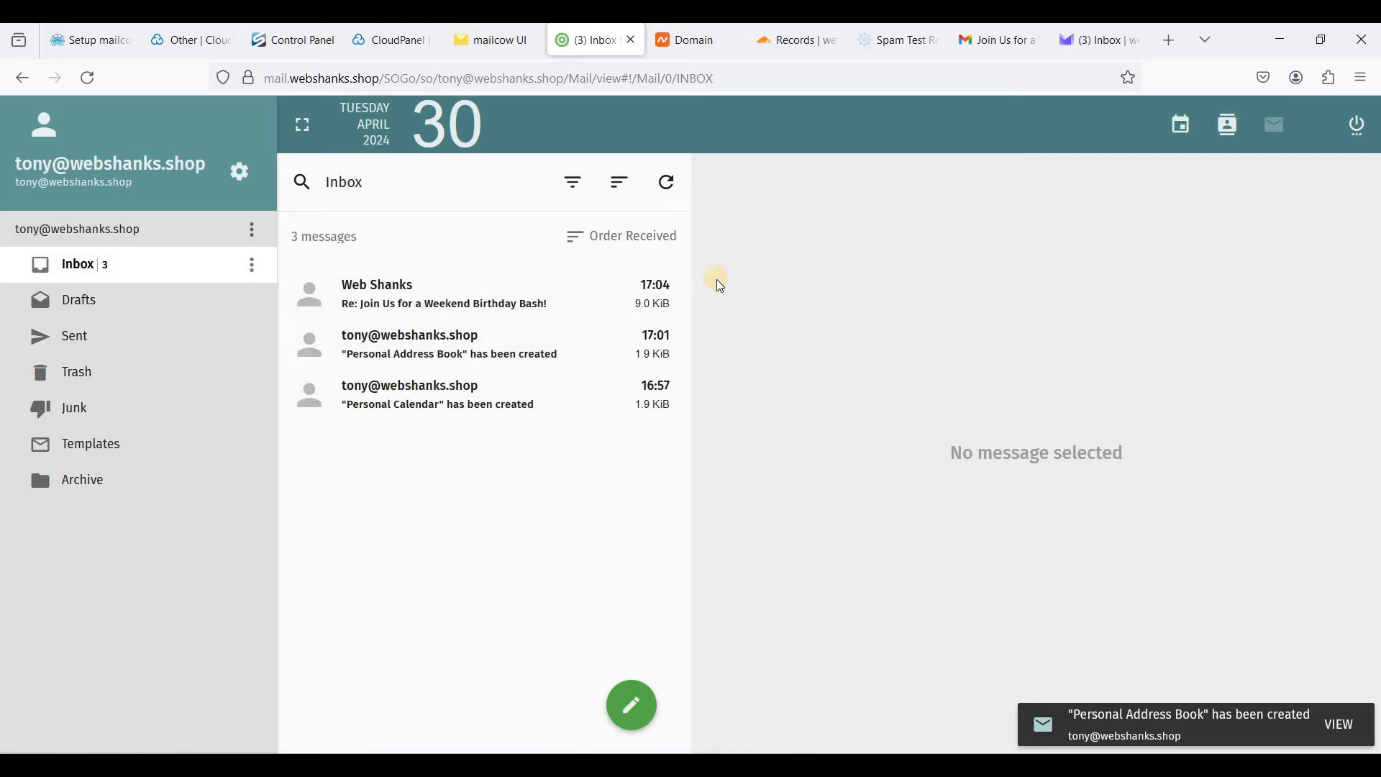
left_click(466, 308)
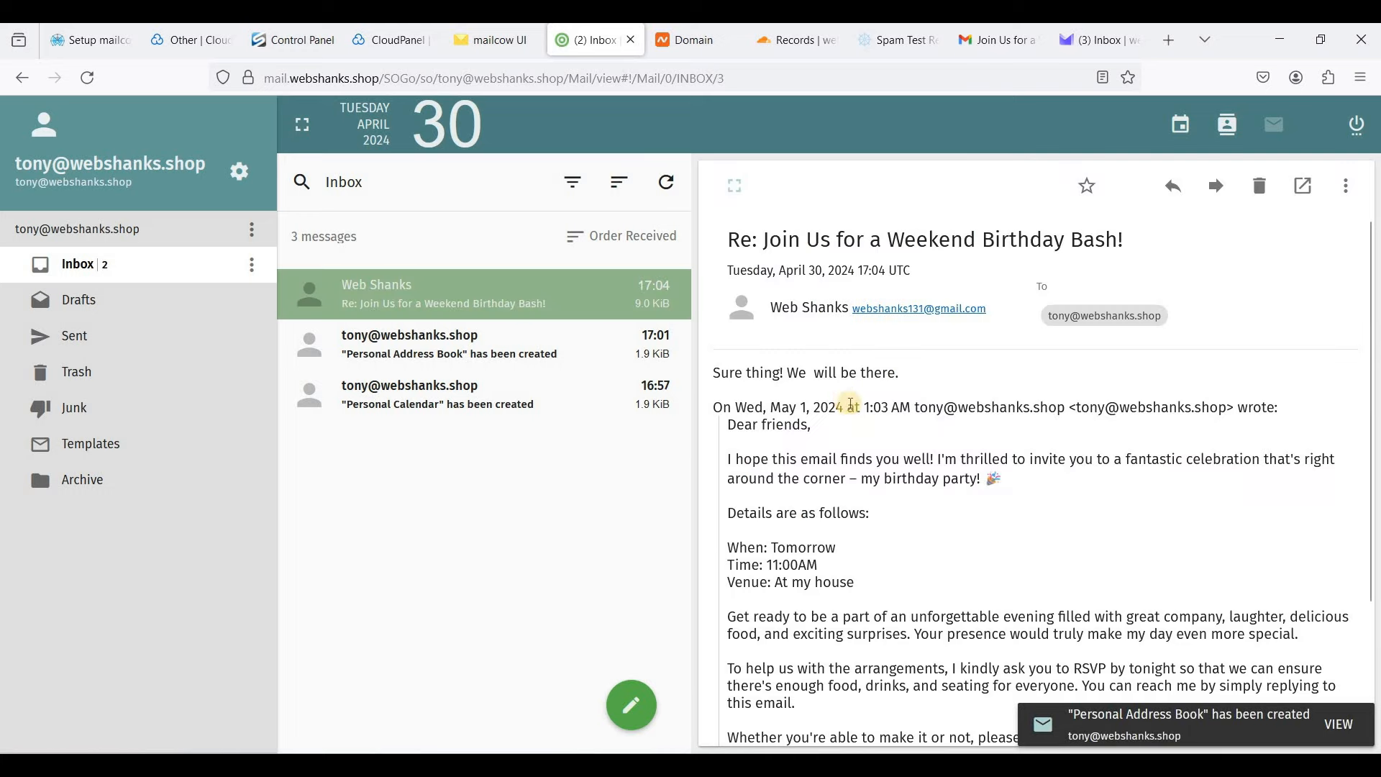
scroll(859, 396, "down", 3)
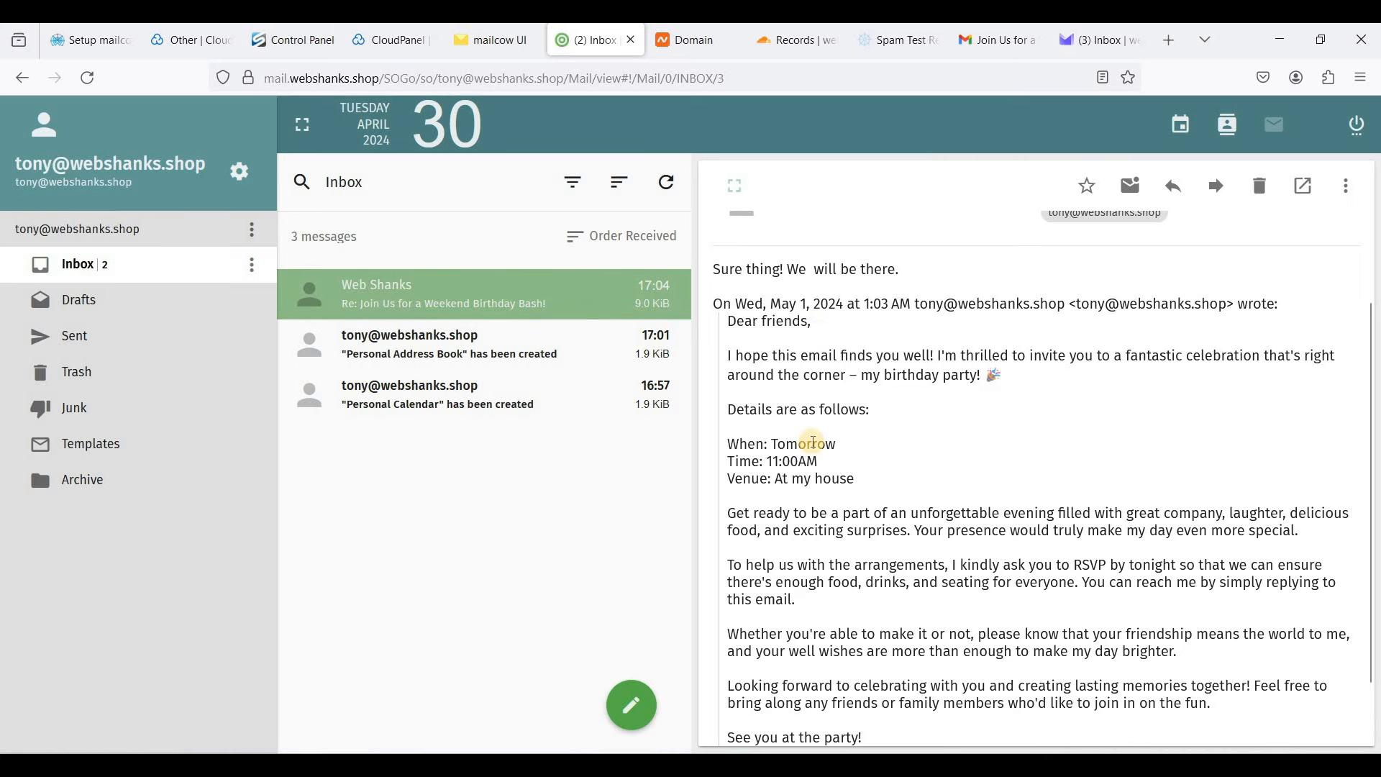
left_click(406, 43)
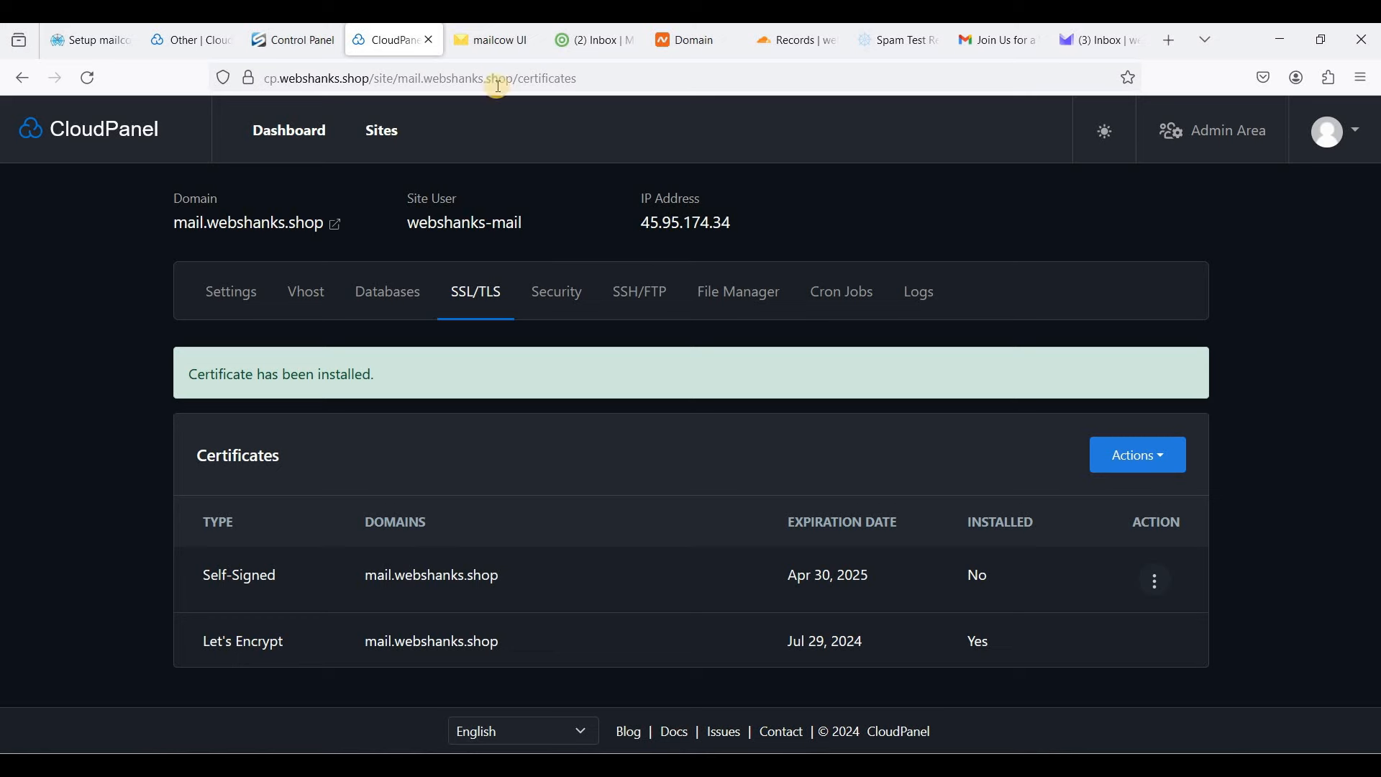
left_click(496, 44)
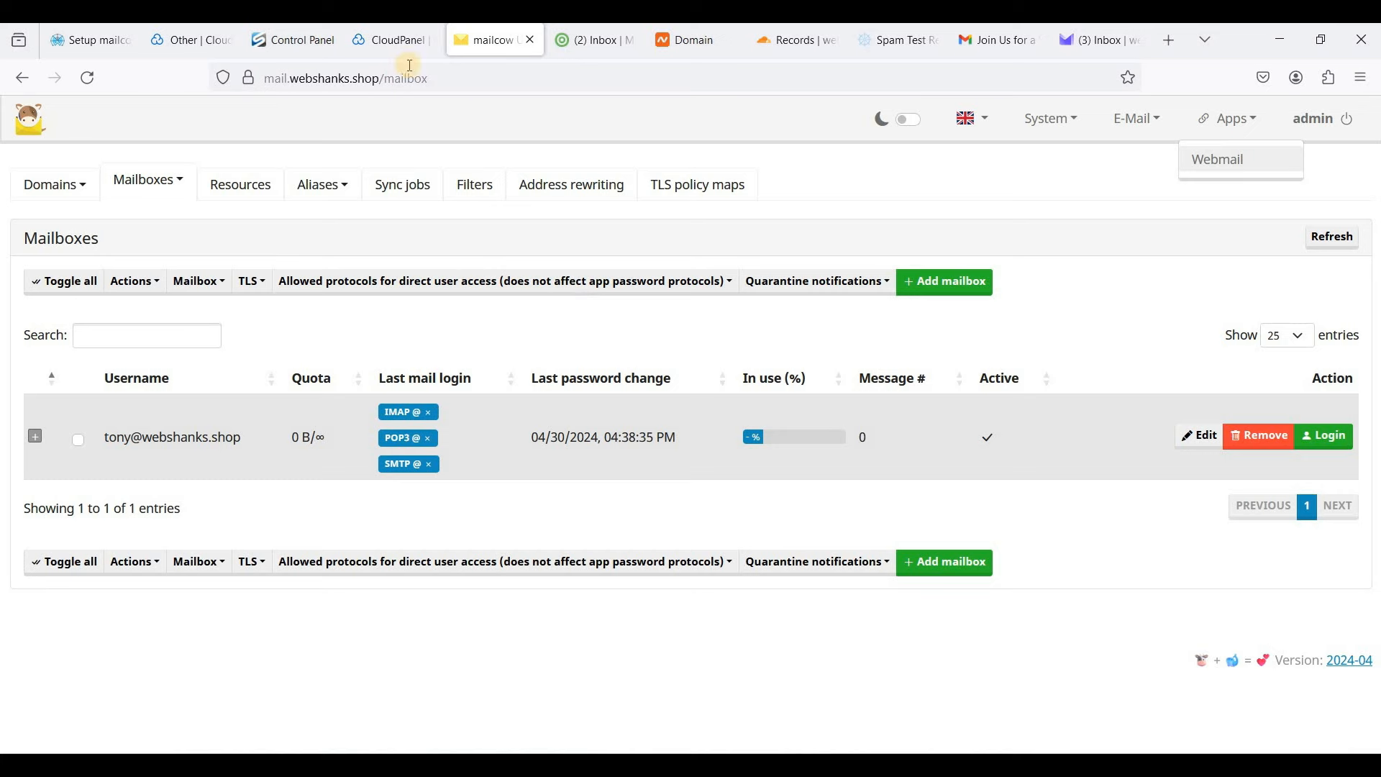
left_click(395, 41)
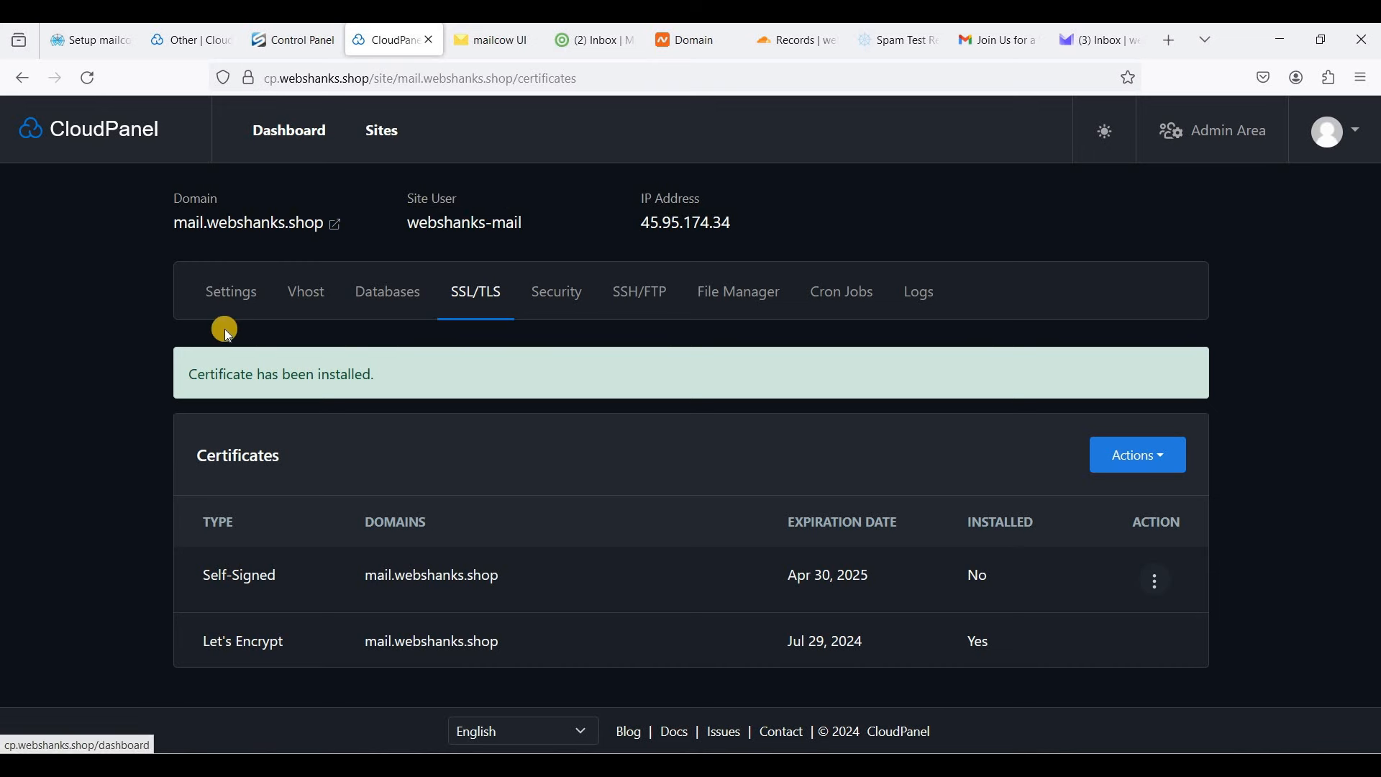
- Switch on Basic Authentication in the mail site's Security settings and type the login user name
left_click(561, 295)
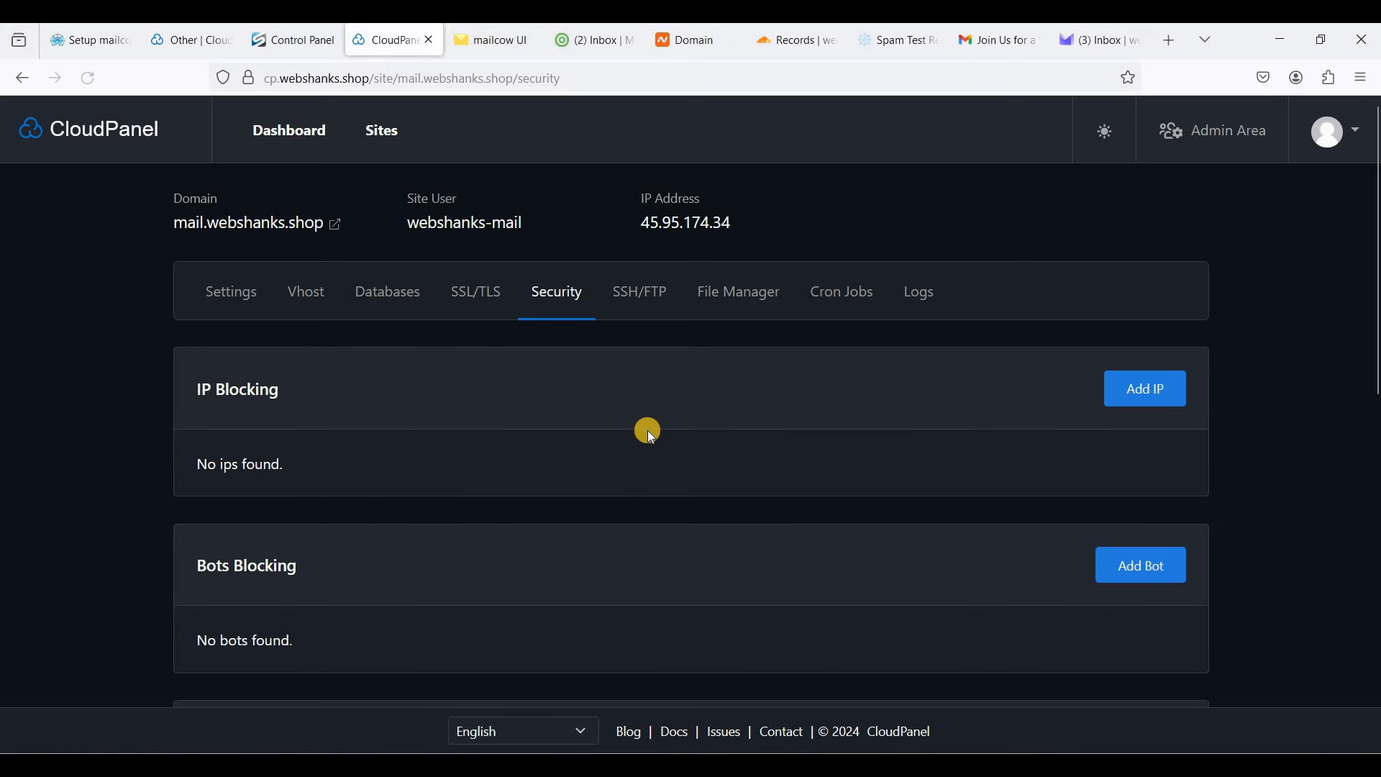
scroll(647, 430, "down", 4)
scroll(351, 370, "down", 3)
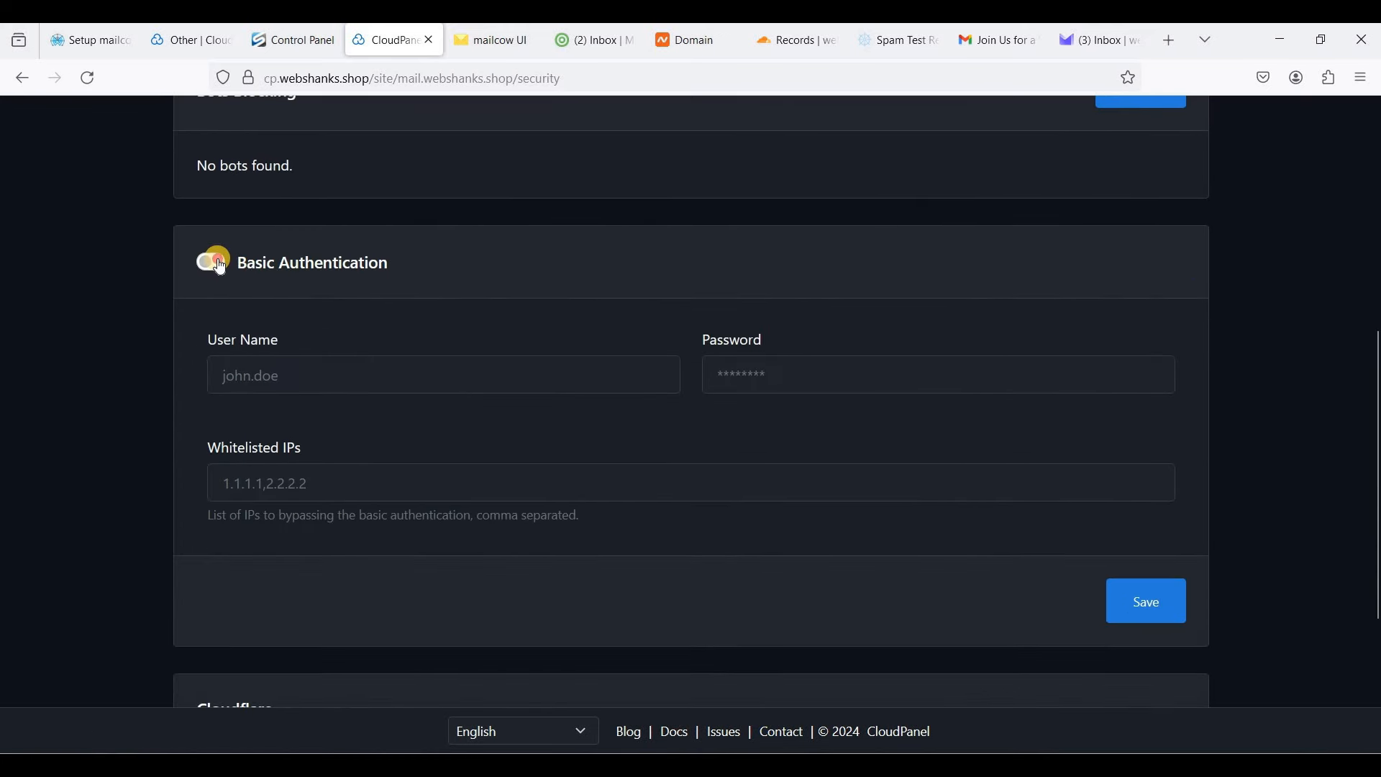
scroll(458, 337, "up", 7)
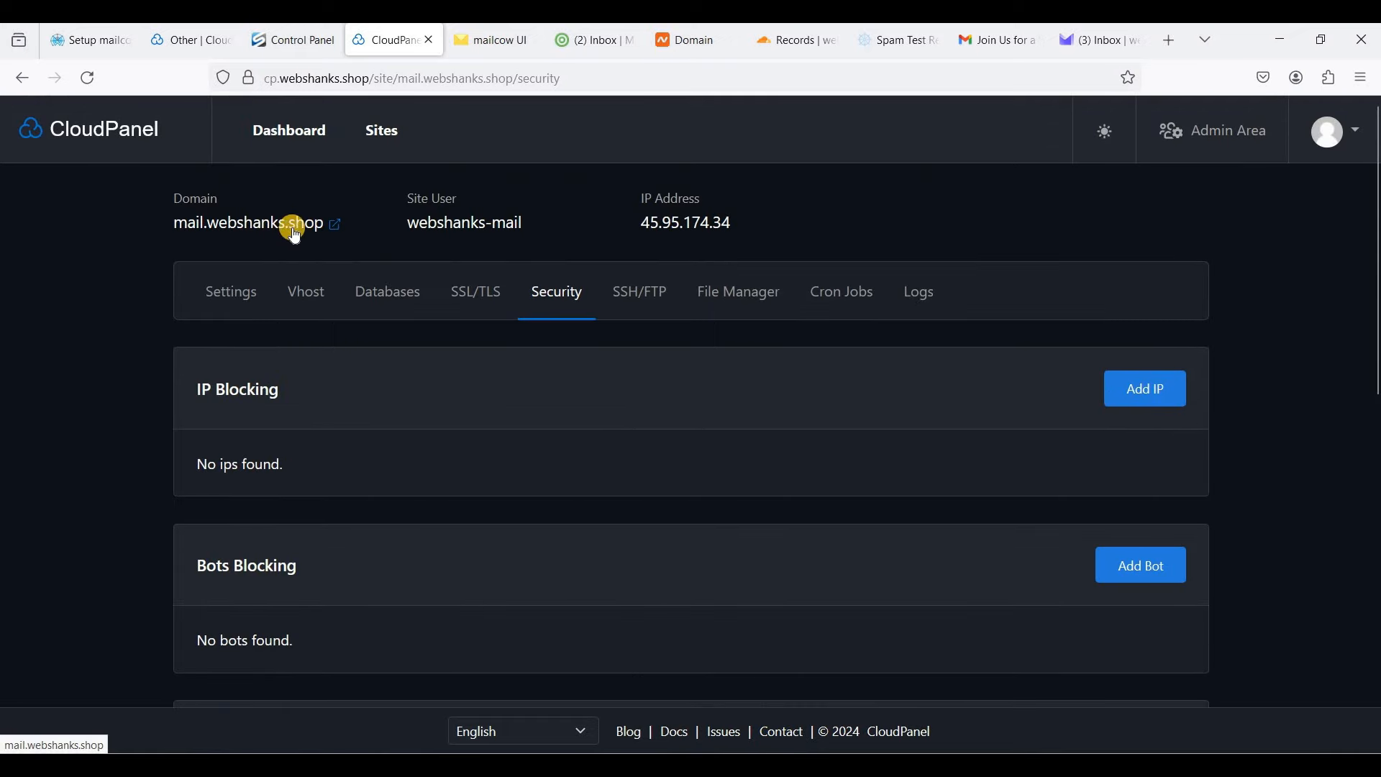
scroll(360, 499, "down", 3)
scroll(386, 505, "down", 4)
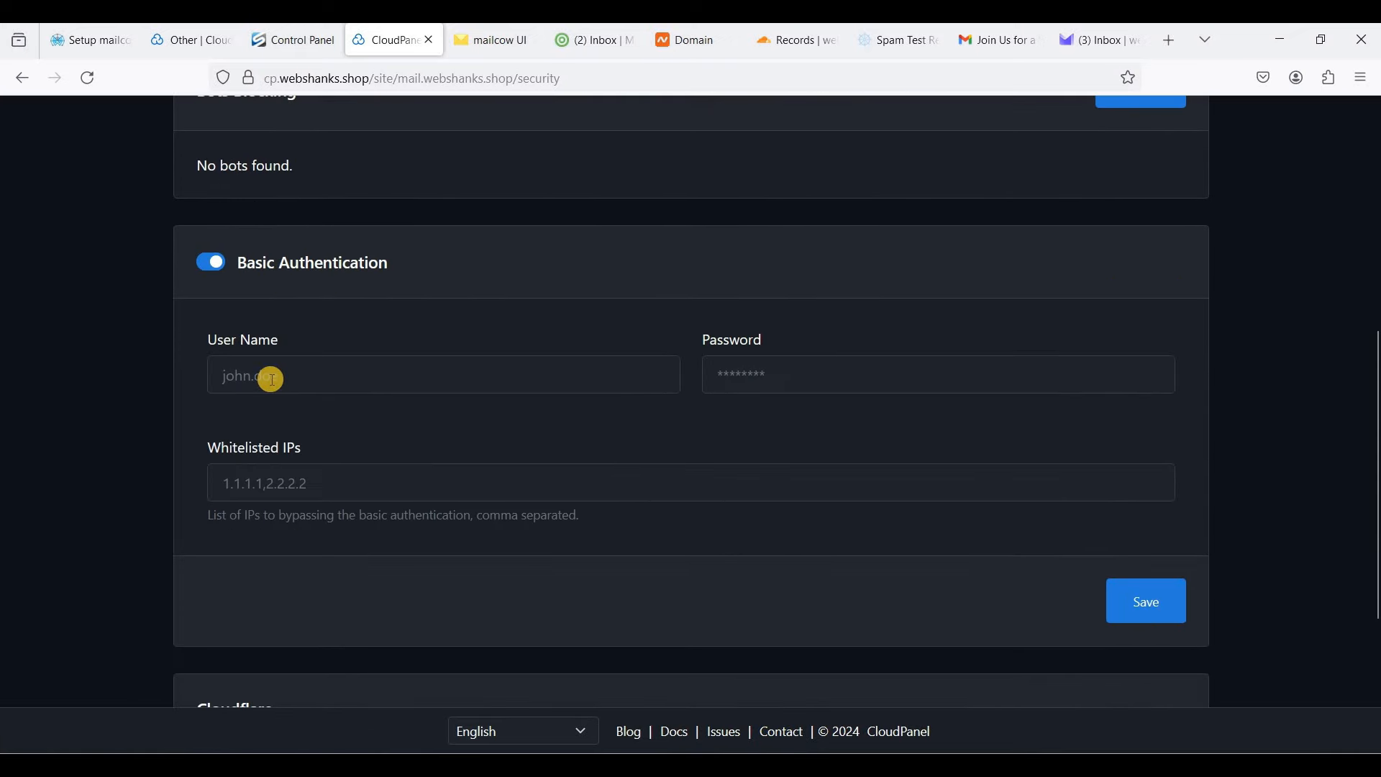
left_click(272, 379)
type("webshanks")
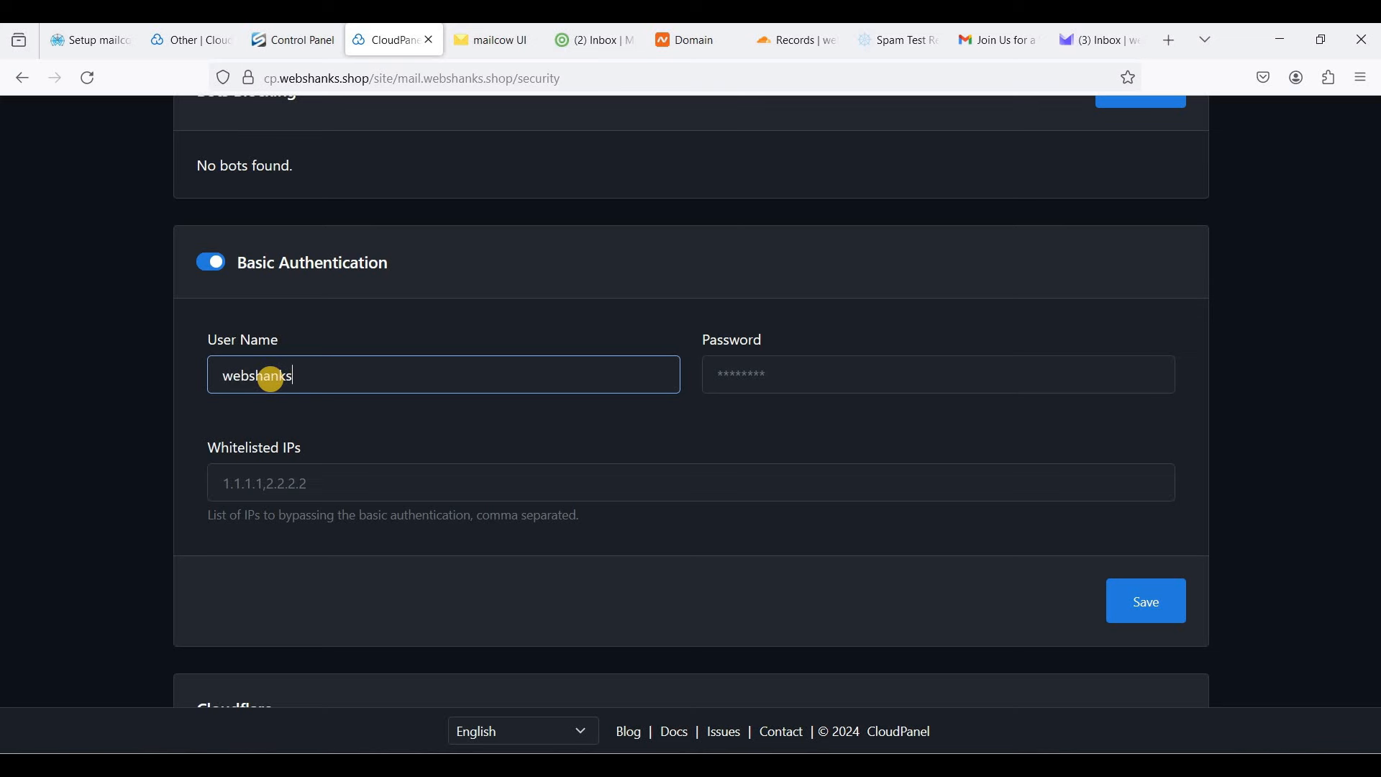